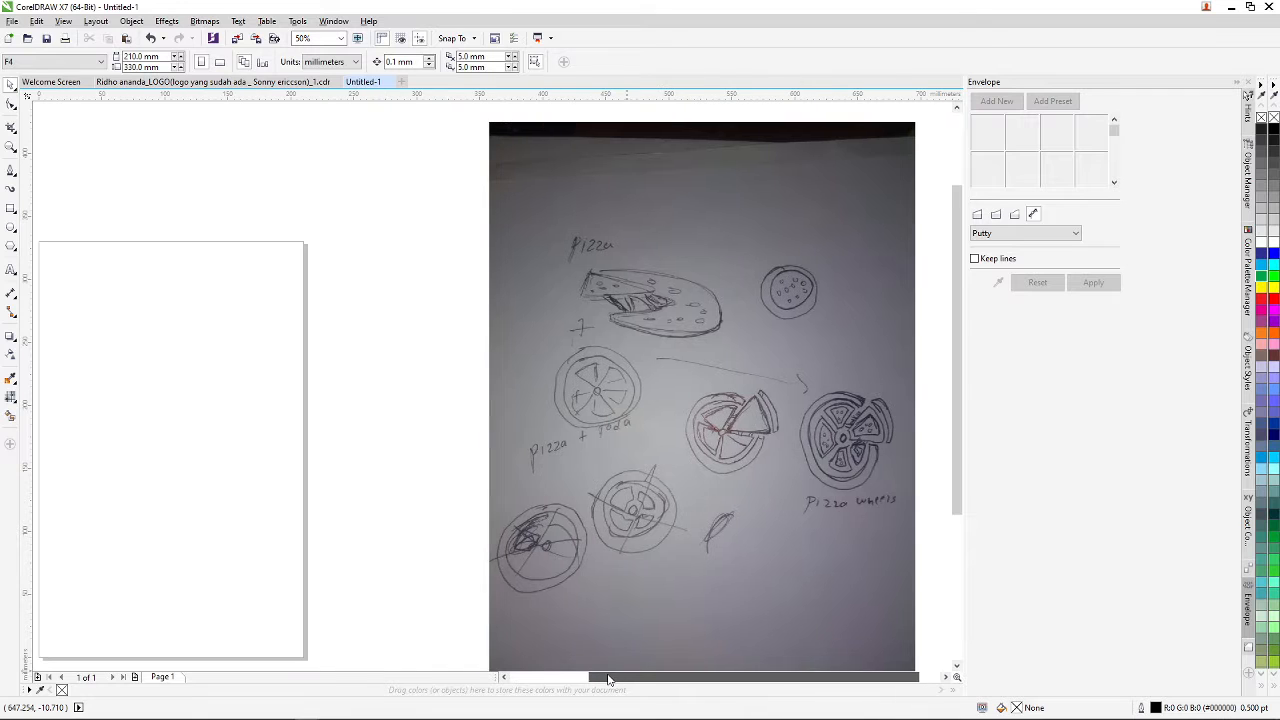
- Move the photo of the pizza wheel sketches so it sits beside the page, leaving room to draw between them
mouse_move(702, 510)
left_mouse_down()
mouse_move(688, 481)
mouse_move(689, 511)
mouse_move(632, 489)
left_mouse_up()
scroll(688, 397, "down", 1)
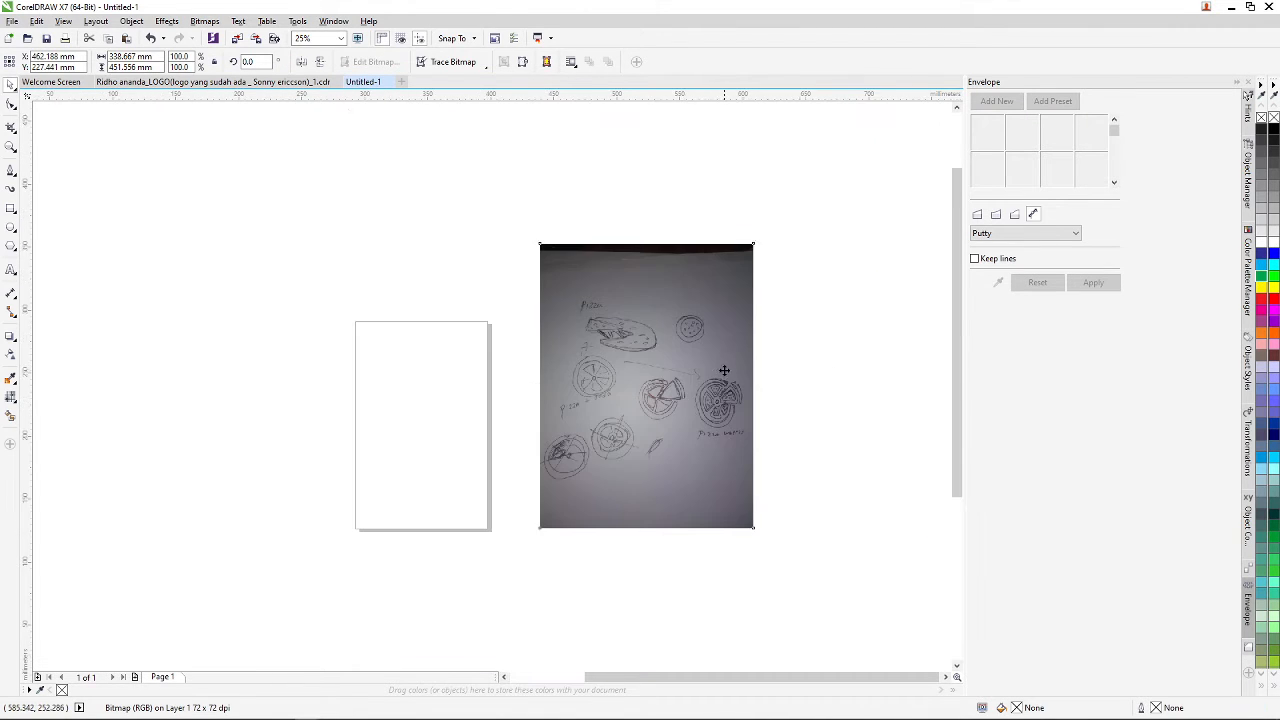
scroll(725, 370, "up", 1)
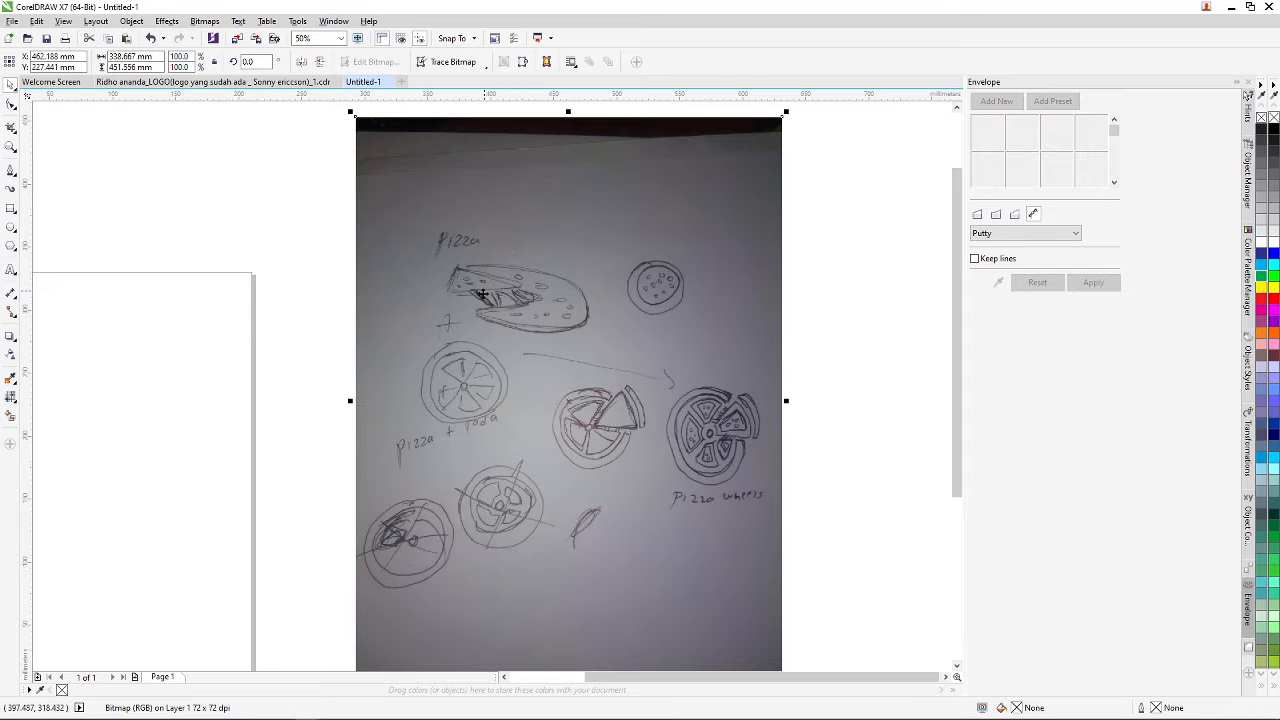
left_click_drag(508, 282, 585, 261)
scroll(441, 253, "down", 1)
scroll(395, 266, "up", 1)
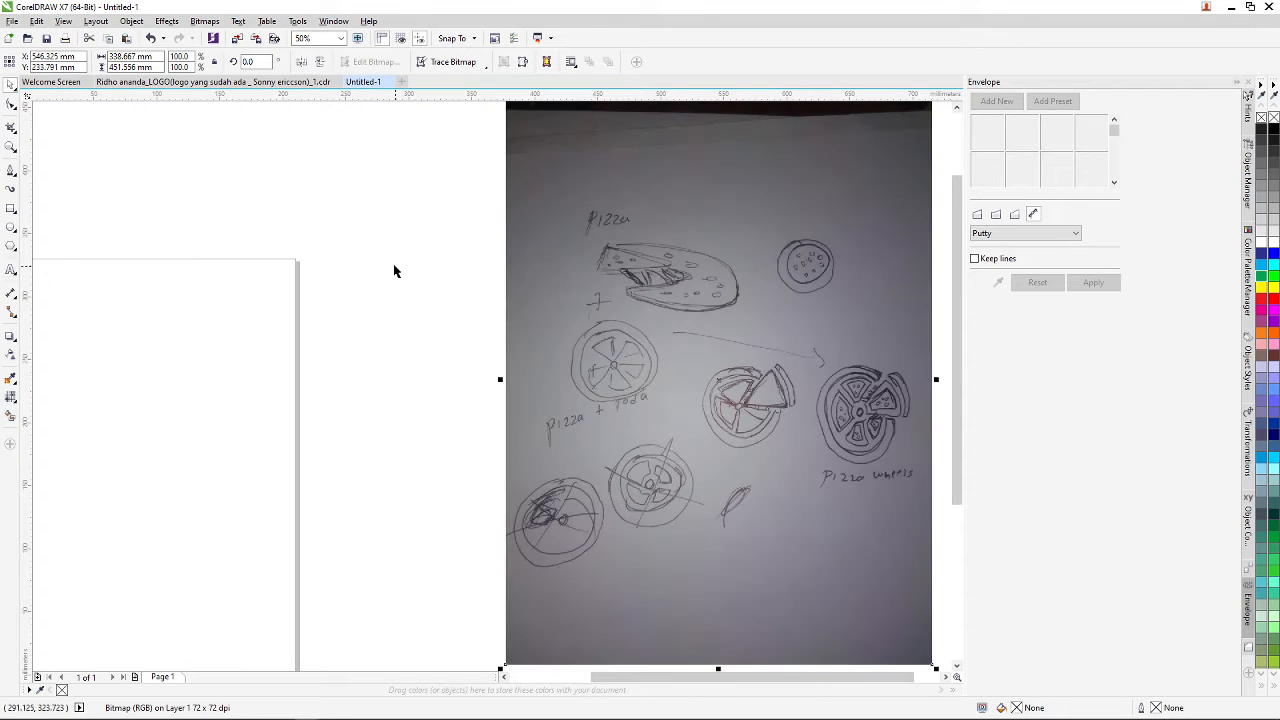
left_click(11, 227)
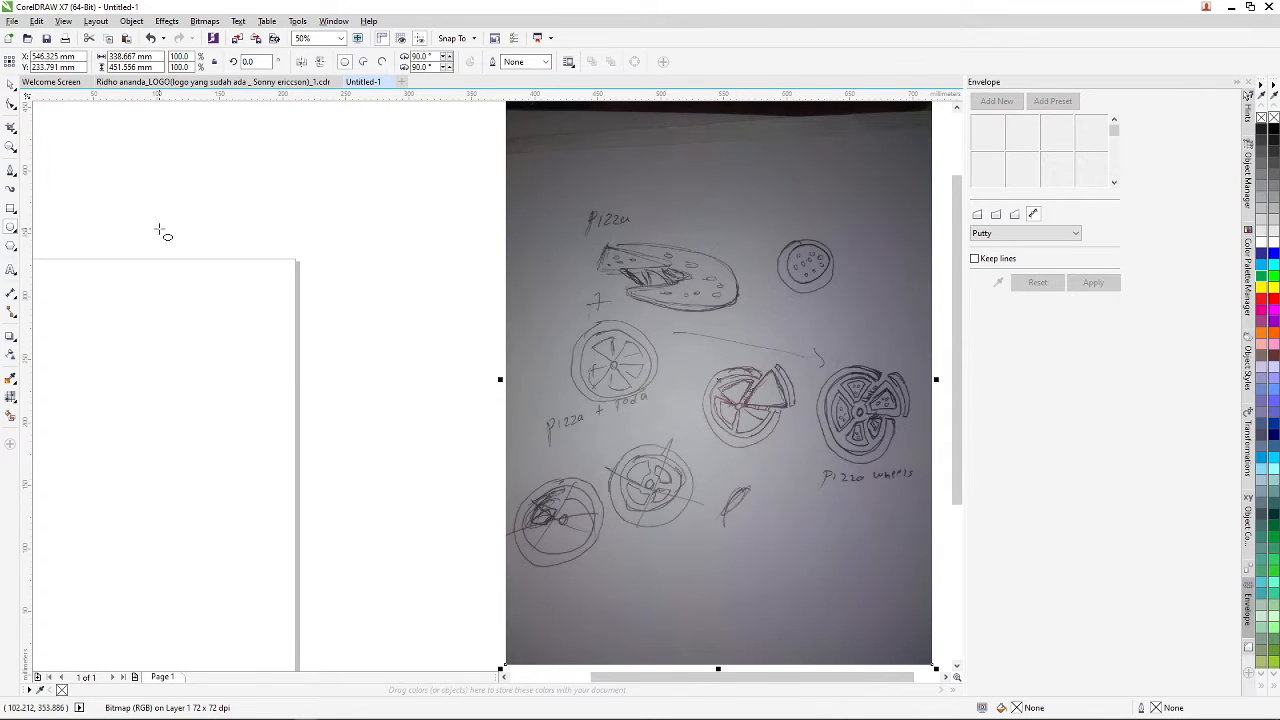
left_click_drag(157, 231, 265, 360)
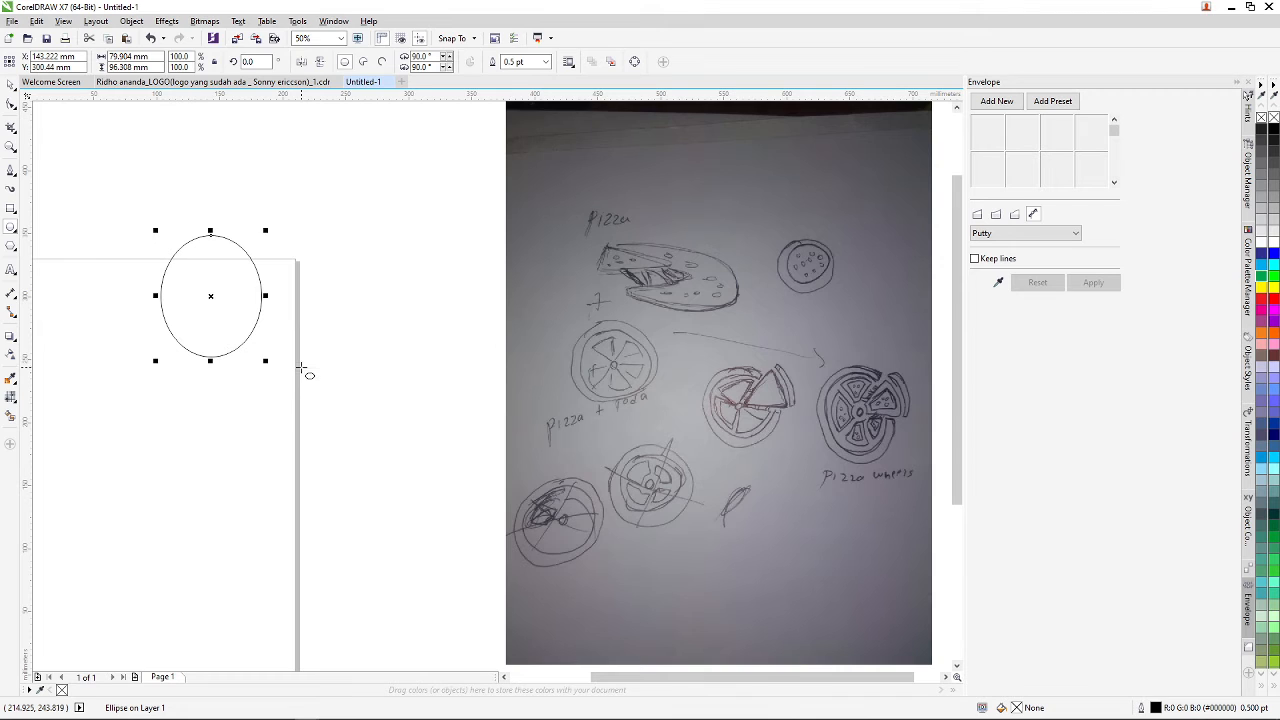
key("Delete")
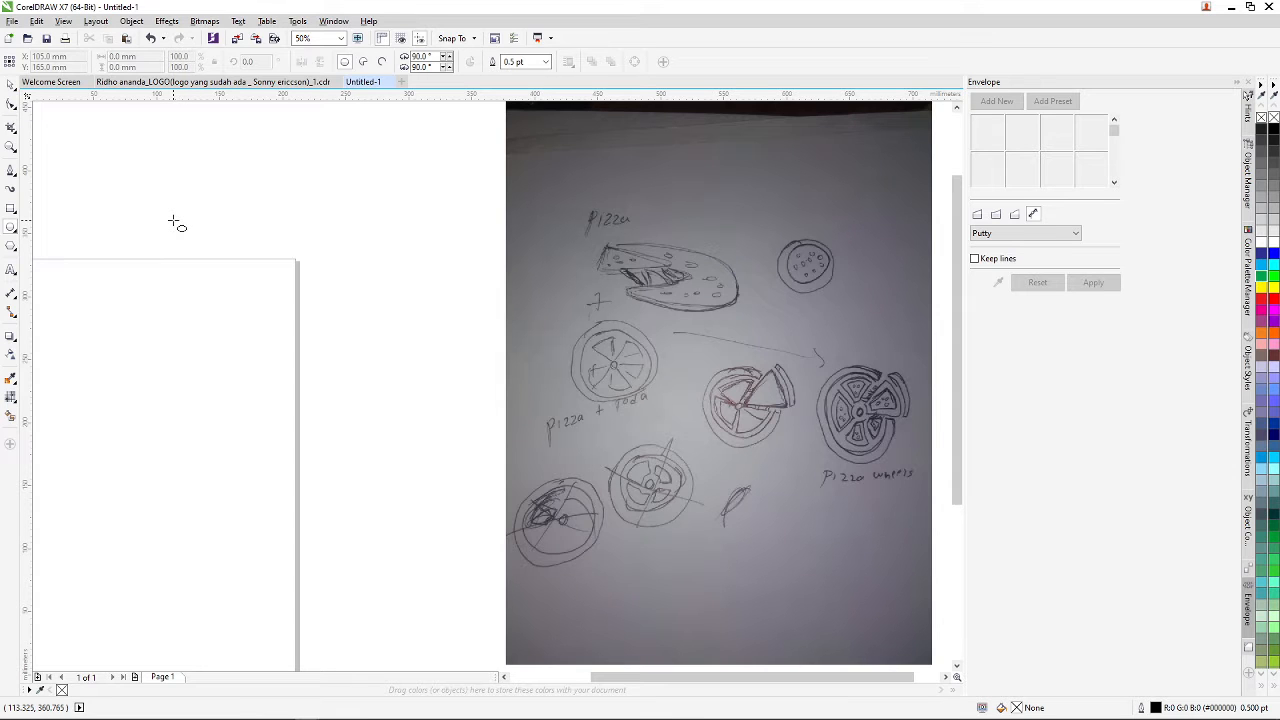
- Draw a perfect circle about 218 mm in diameter and move it lower, across the page's right edge
left_click_drag(173, 221, 278, 360)
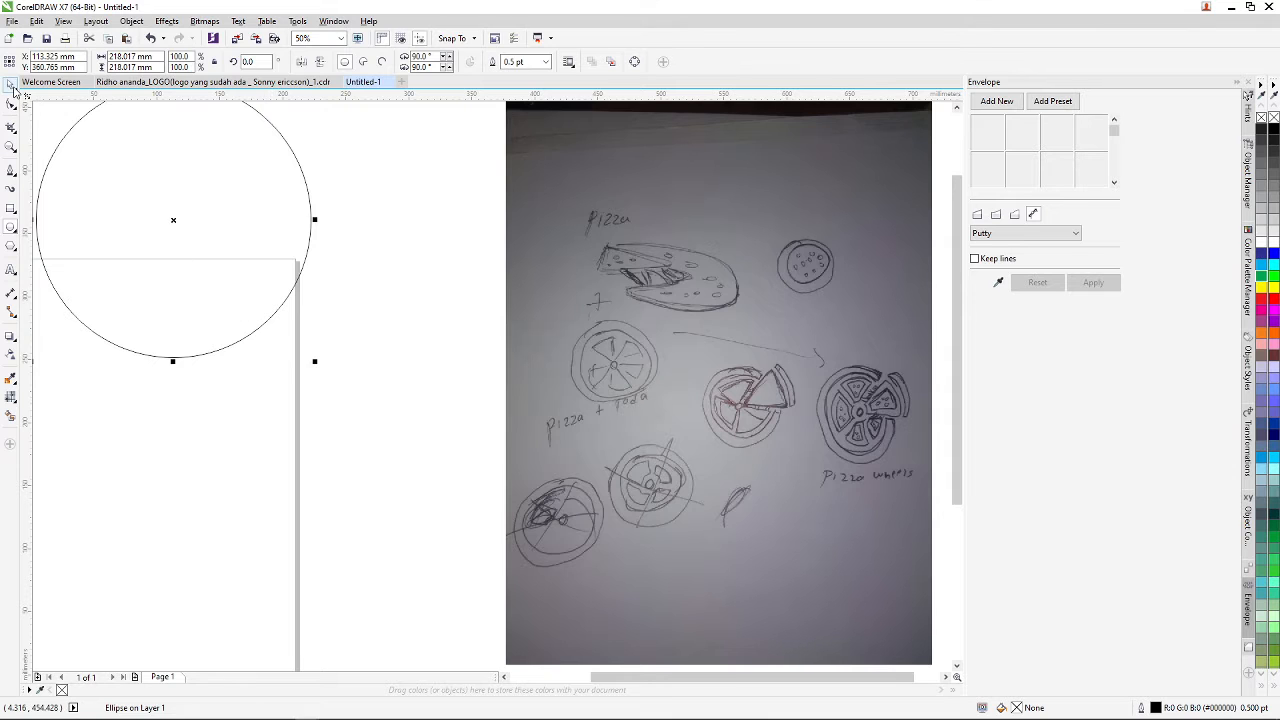
left_click(11, 86)
left_click_drag(134, 169, 230, 337)
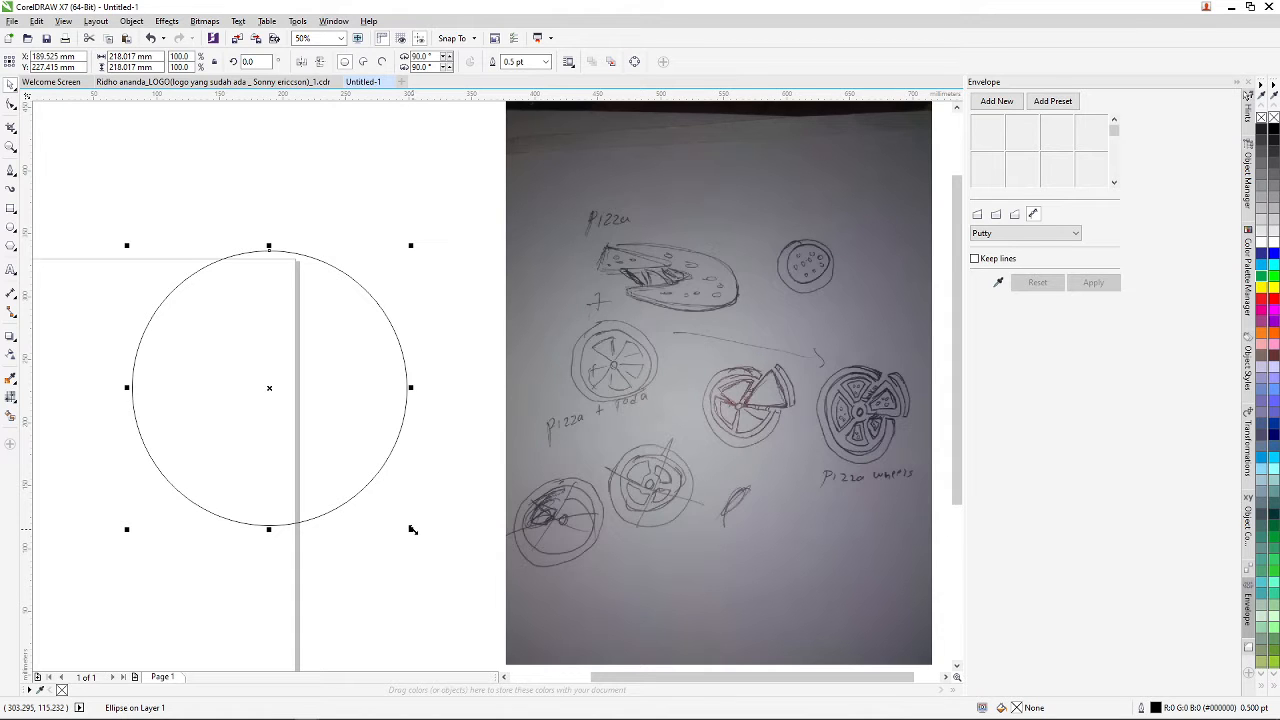
- Enlarge the circle about its centre to about 239 mm in diameter
mouse_move(411, 529)
left_mouse_down()
mouse_move(440, 556)
mouse_move(424, 542)
left_mouse_up()
left_click(422, 589)
left_click(374, 505)
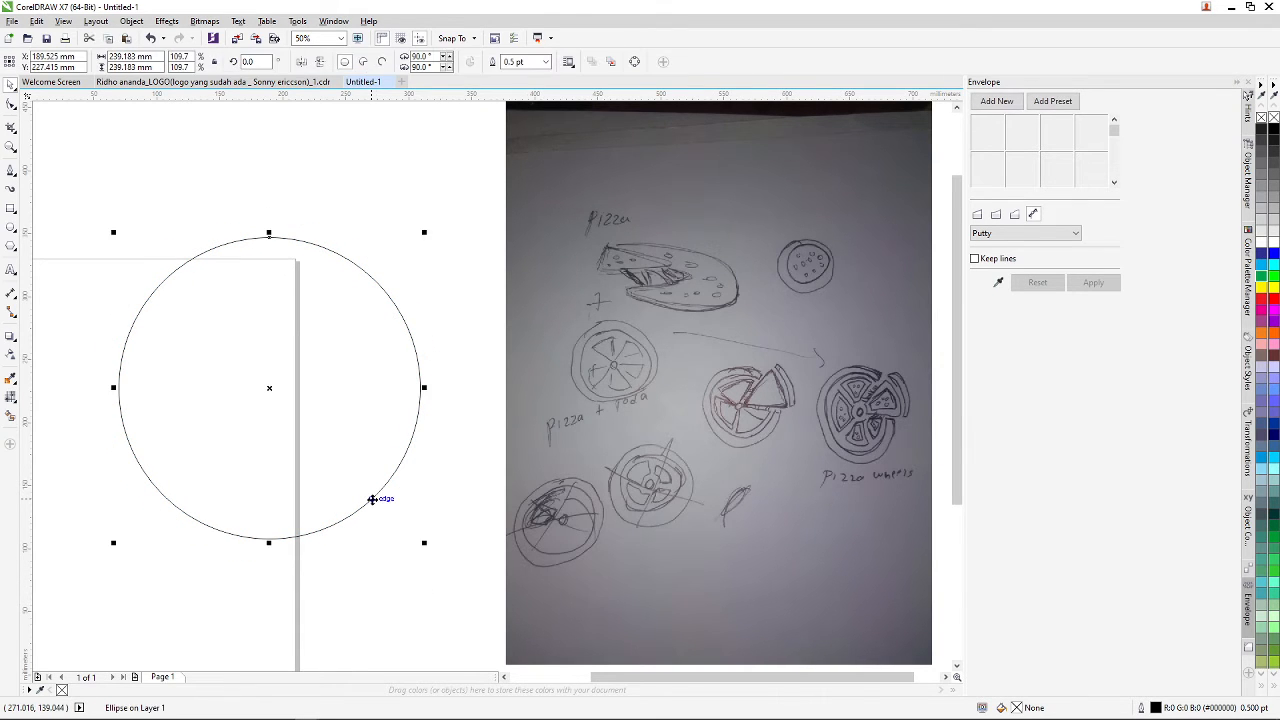
left_click(370, 563)
- Check the pizza wheels sketch and paste a duplicate of the circle exactly on top of the original
scroll(400, 480, "down", 2)
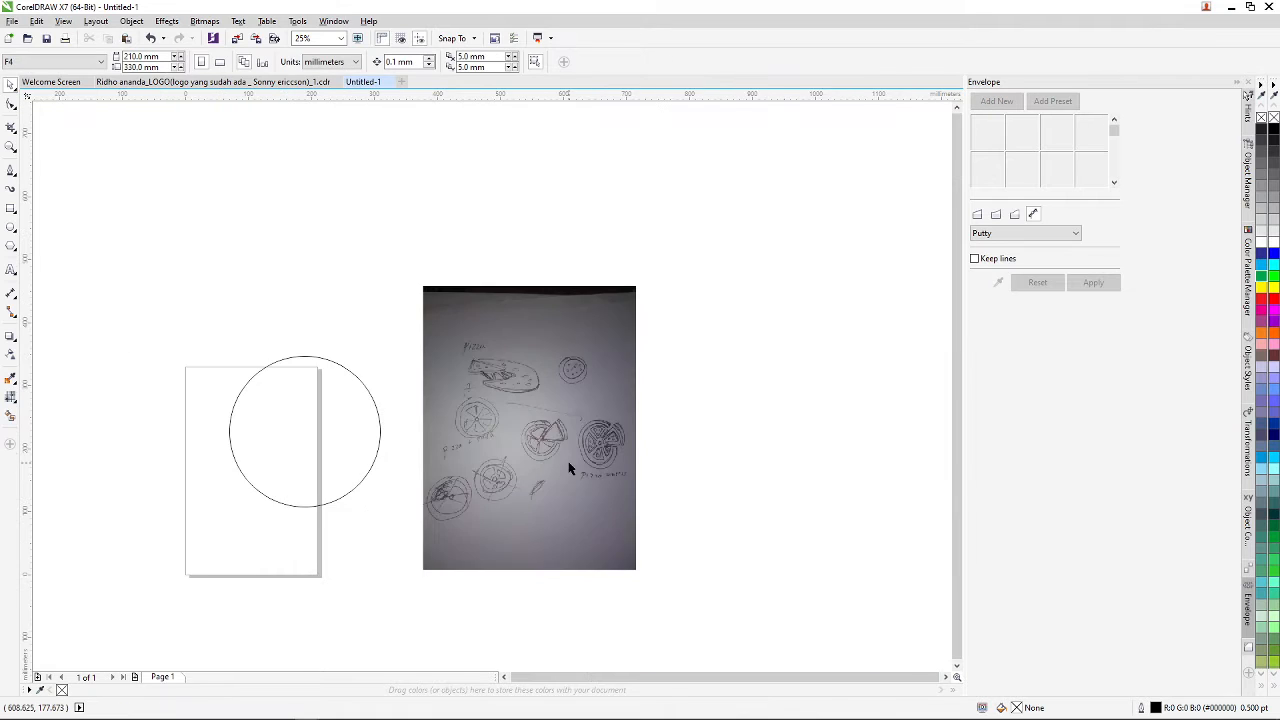
scroll(585, 466, "up", 2)
scroll(612, 457, "up", 2)
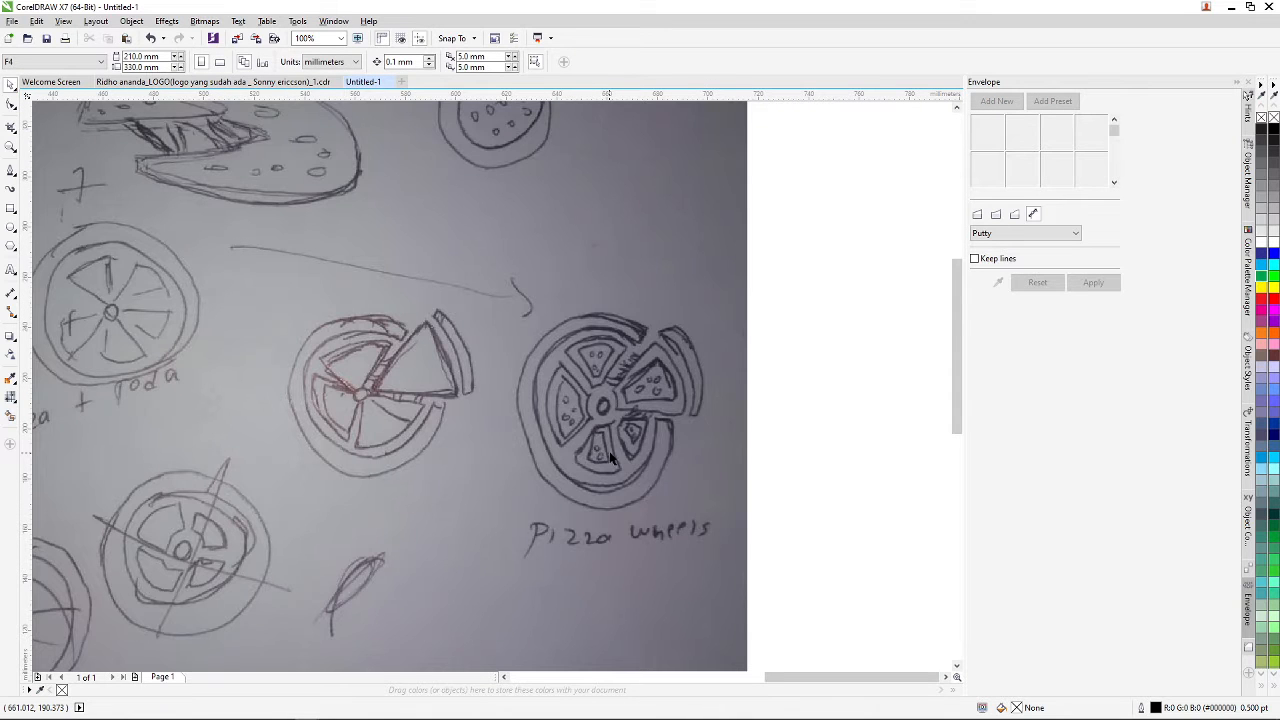
scroll(612, 457, "down", 2)
scroll(360, 443, "down", 1)
scroll(355, 441, "up", 2)
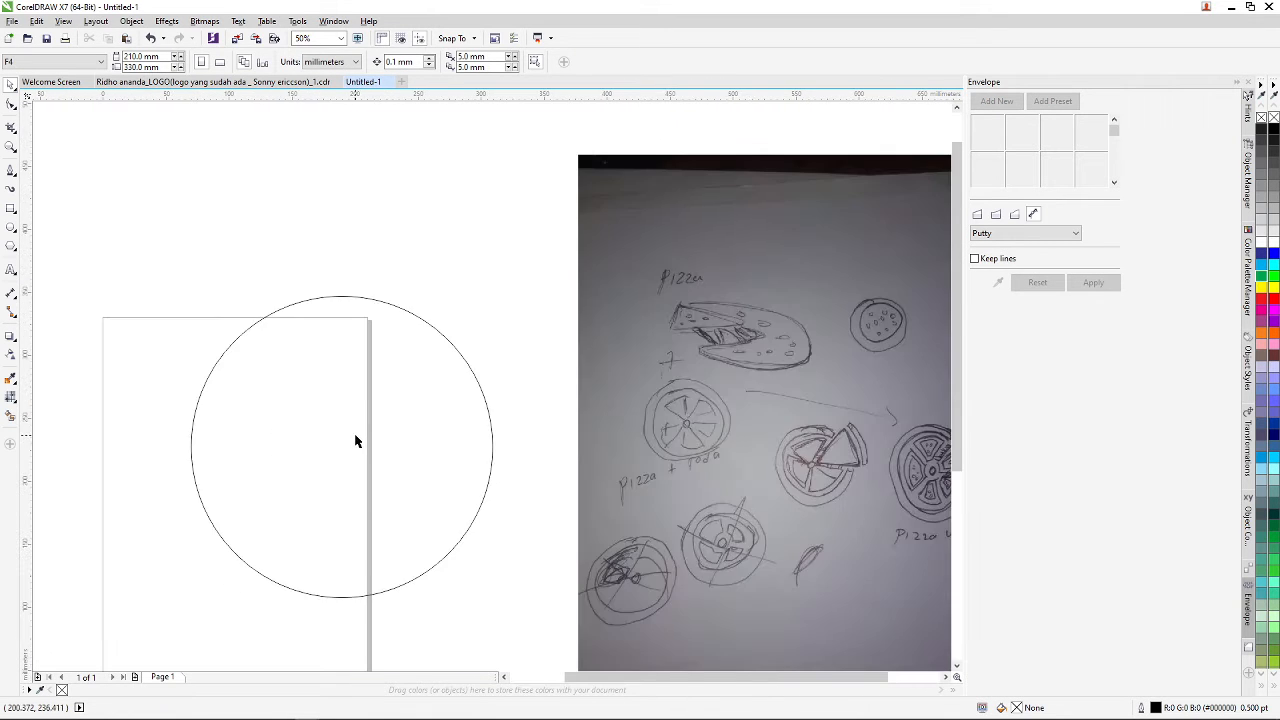
left_click(352, 434)
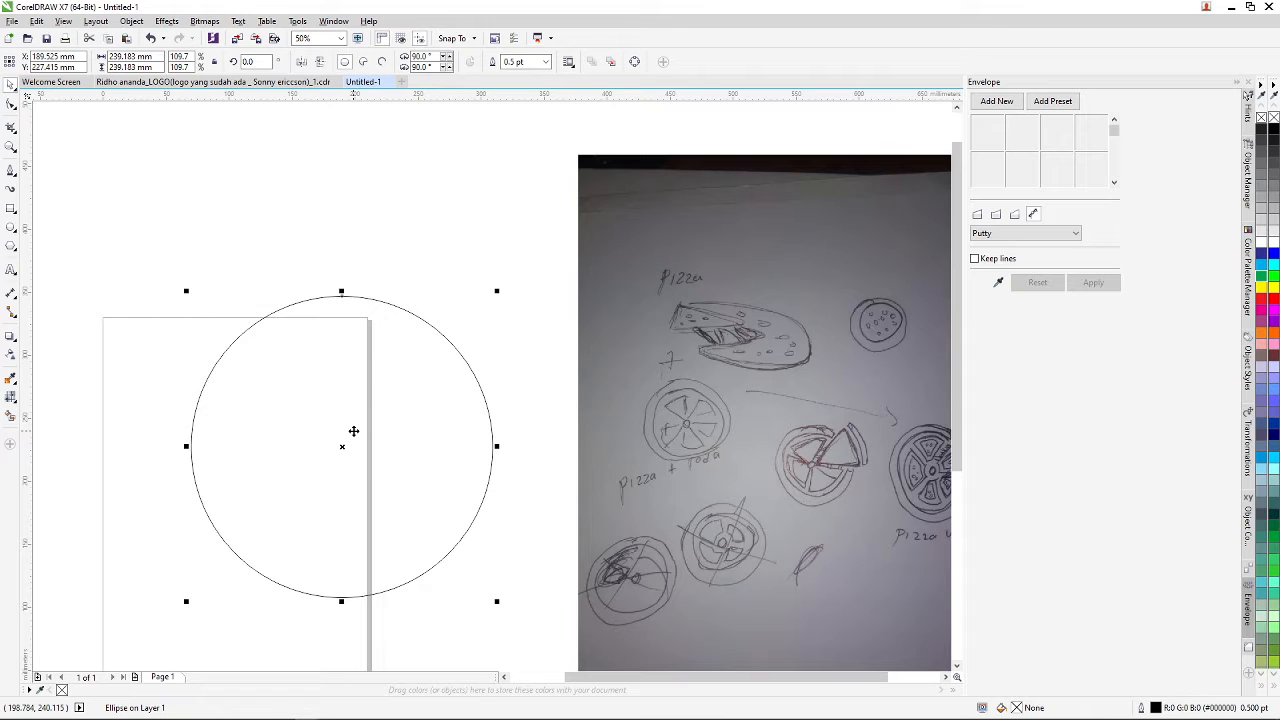
key("ctrl+c")
key("ctrl+v")
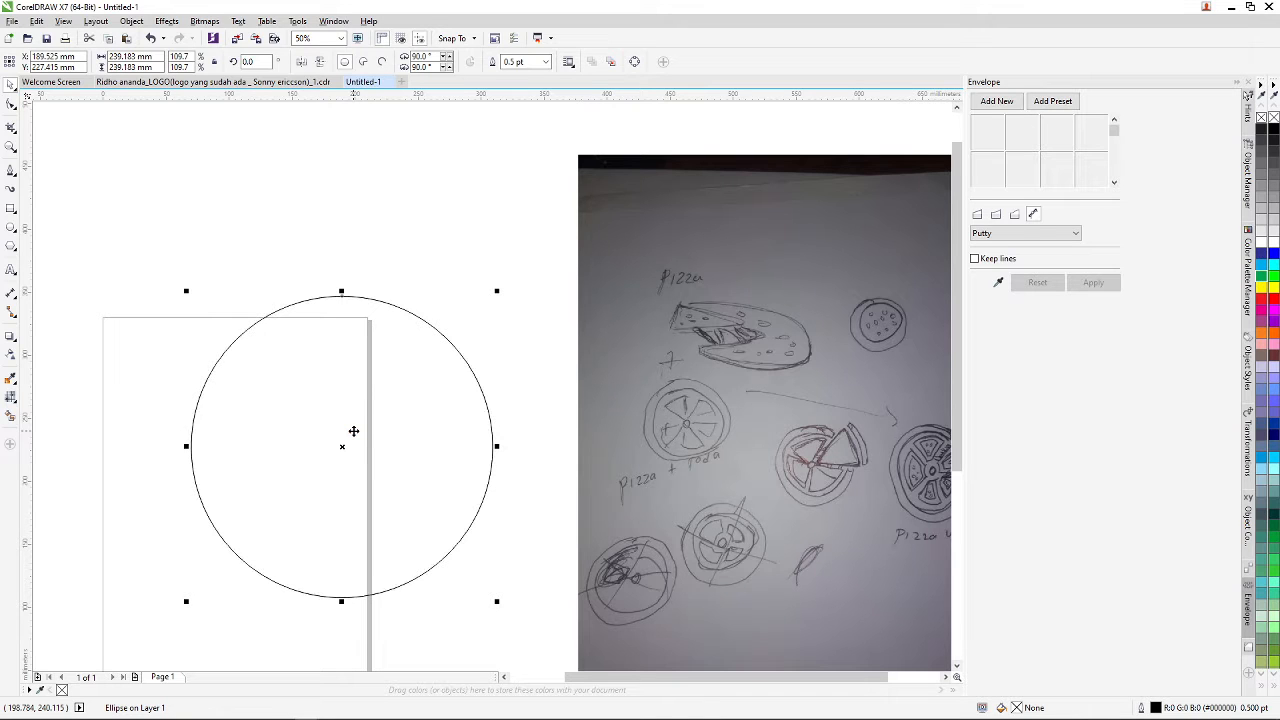
- Shrink the duplicate circle about its centre so it forms a concentric inner circle inside the original
scroll(368, 434, "down", 1)
left_click_drag(497, 597, 480, 581)
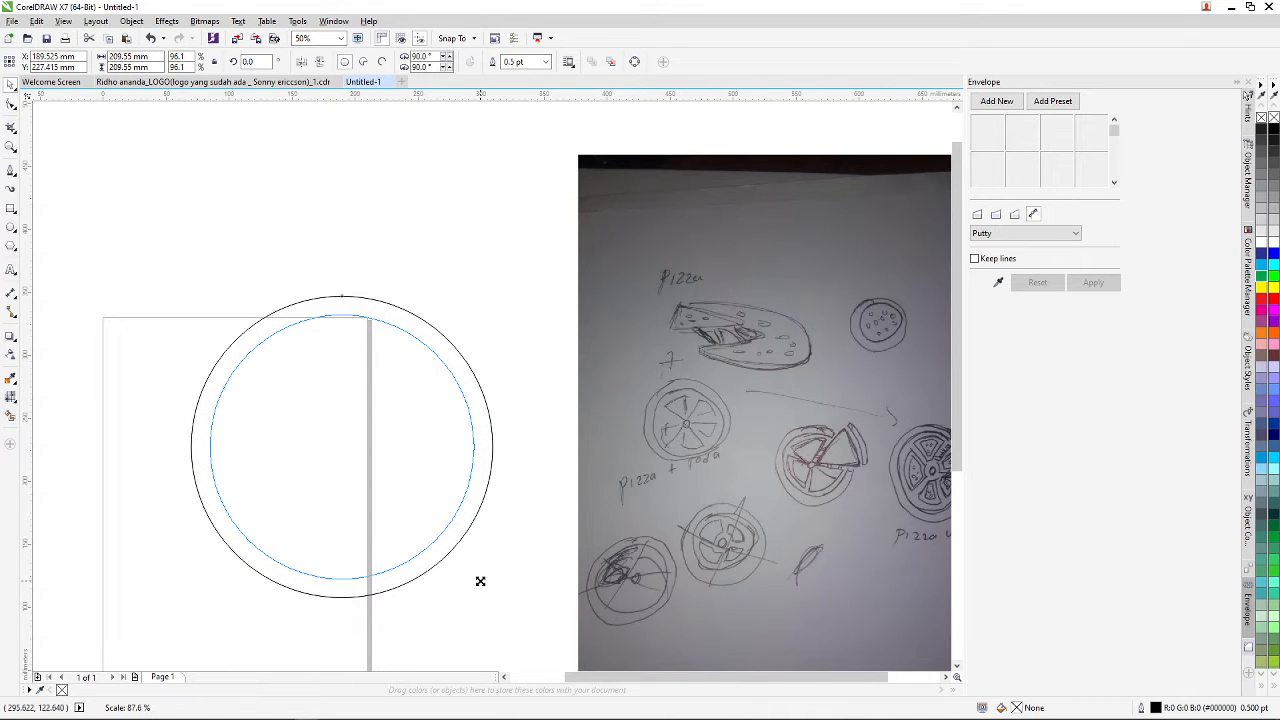
left_click_drag(481, 581, 485, 580)
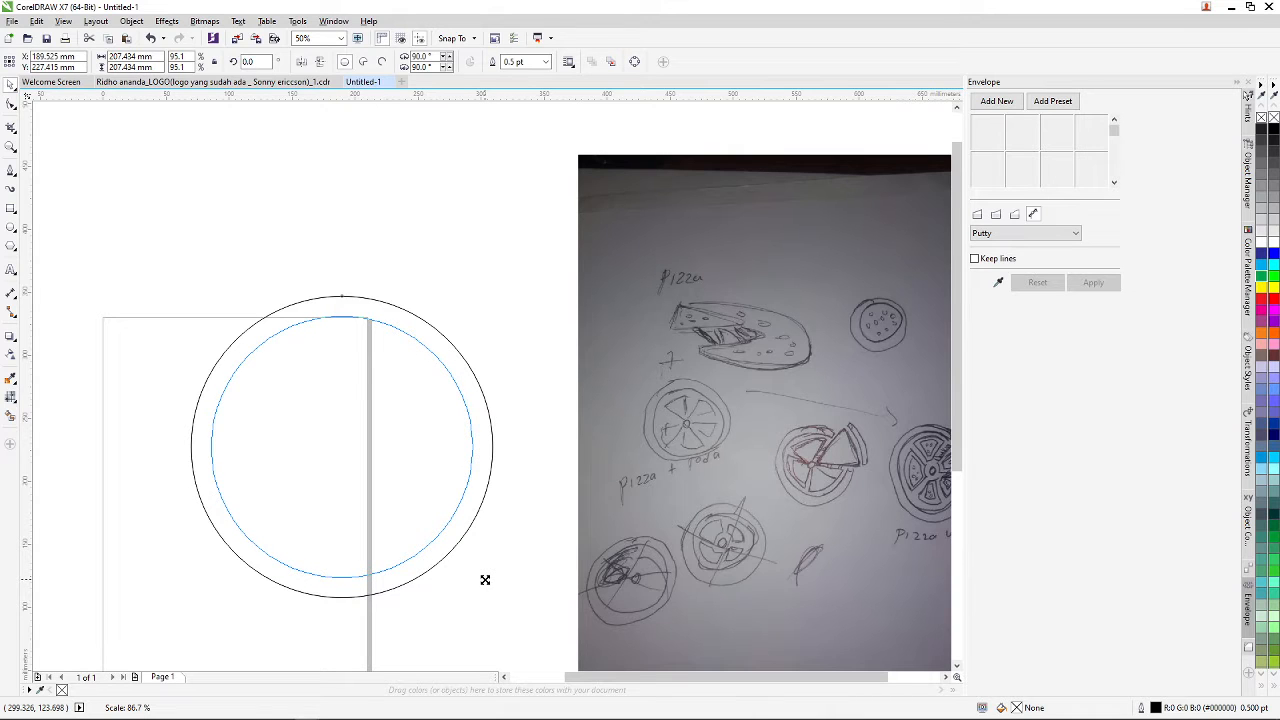
left_click_drag(485, 580, 470, 568)
left_click(500, 561)
- Enlarge both circles together to about 317 mm outer diameter and adjust the inner circle to about 251 mm
left_click_drag(180, 218, 237, 361)
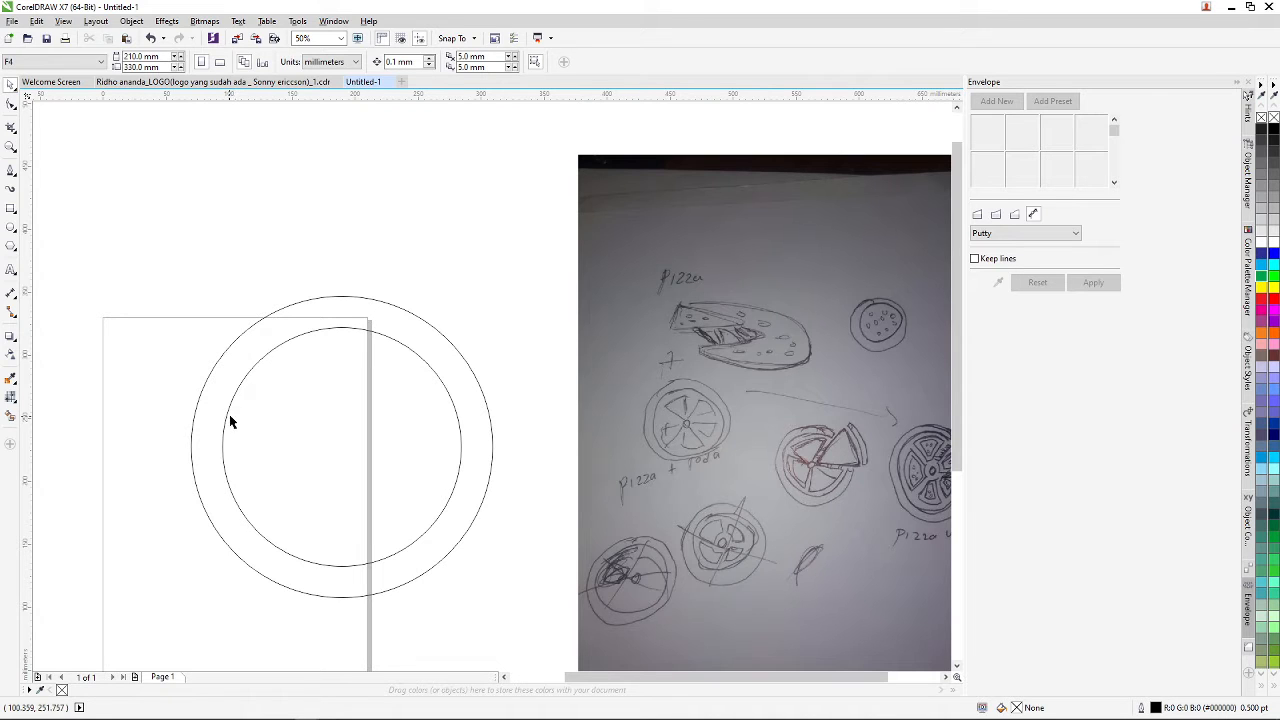
left_click_drag(123, 185, 480, 550)
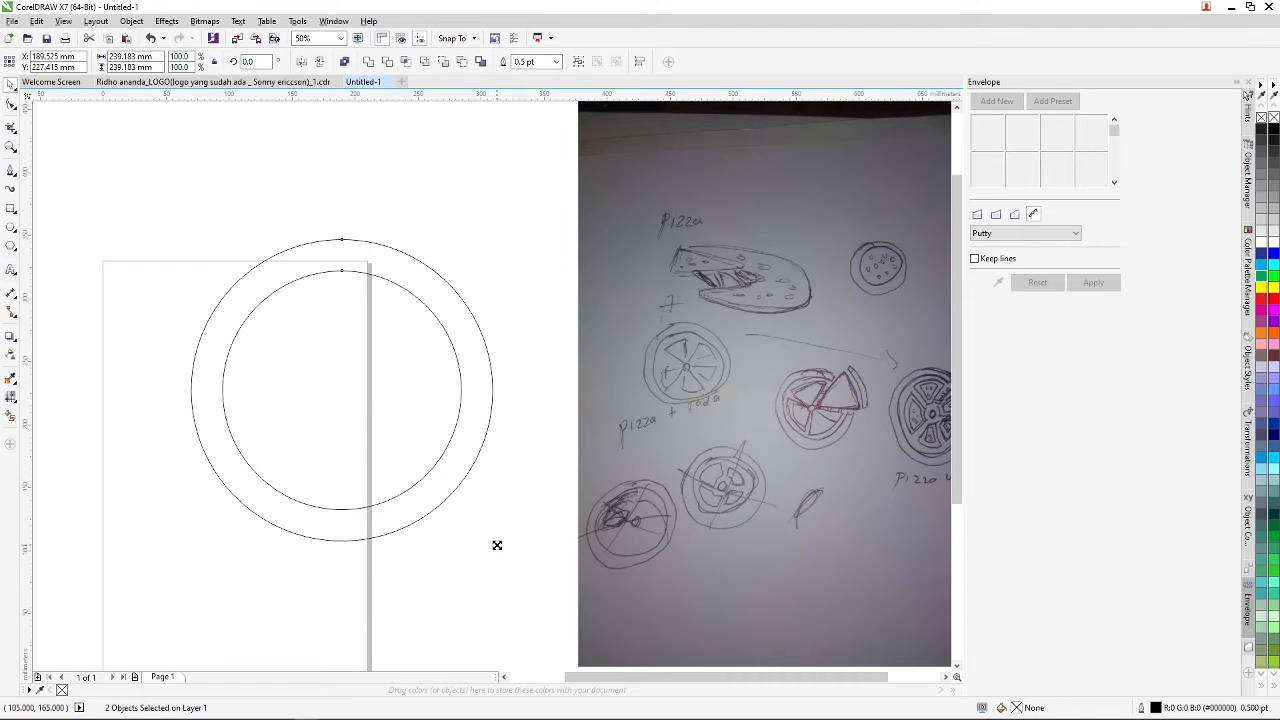
left_click_drag(497, 545, 546, 601)
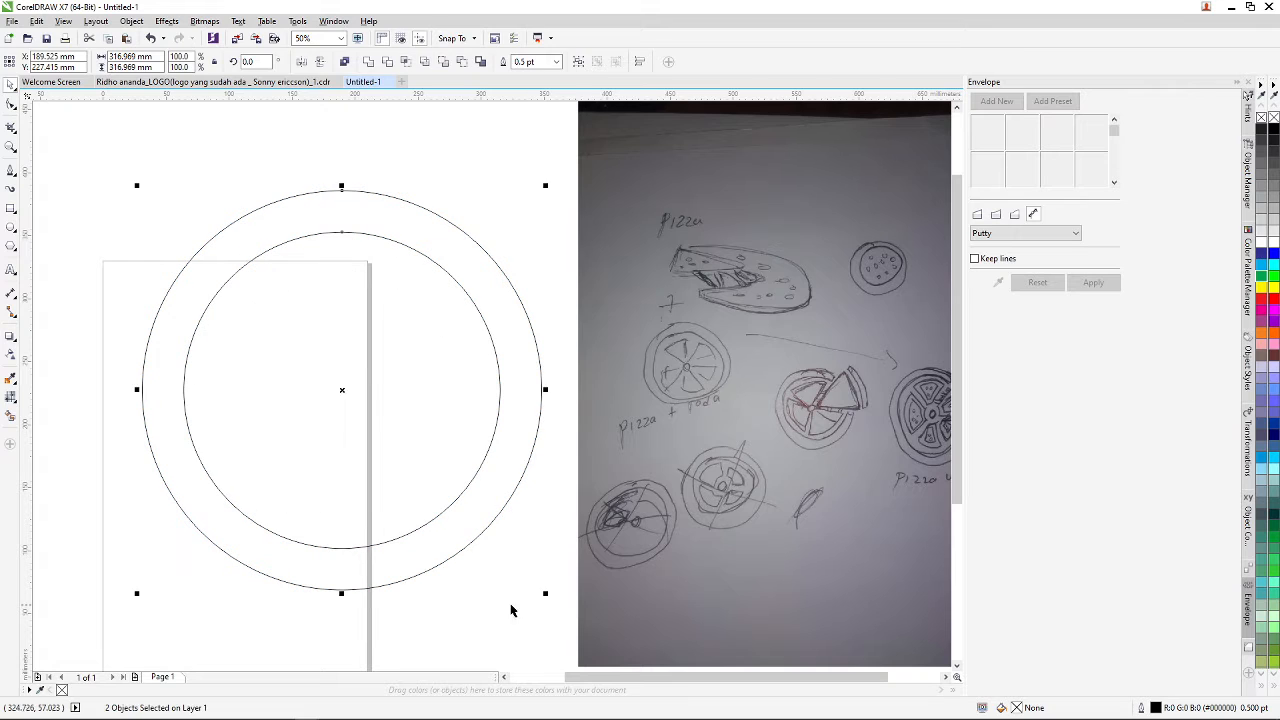
left_click(510, 610)
left_click(445, 503)
left_click_drag(506, 549, 506, 556)
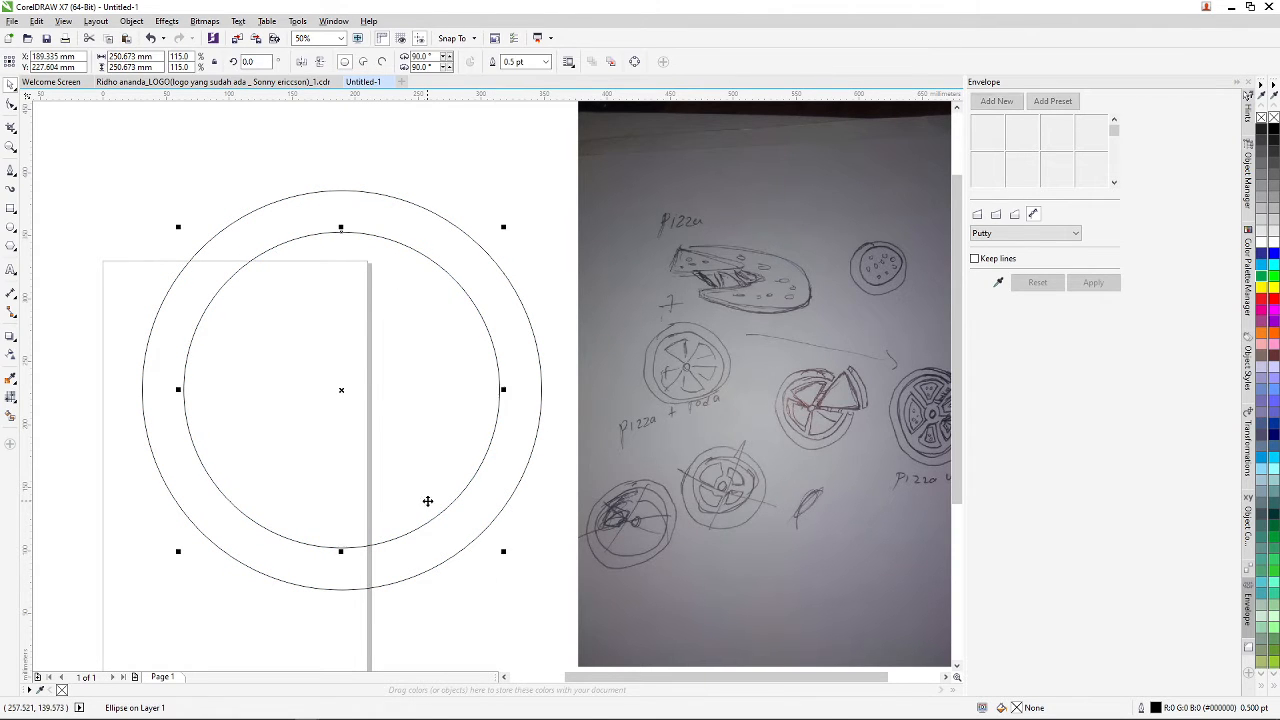
- Add two smaller concentric copies of the inner circle, about 207 mm and about 23 mm in diameter, following the sketched wheel
scroll(528, 523, "down", 1)
scroll(703, 455, "up", 2)
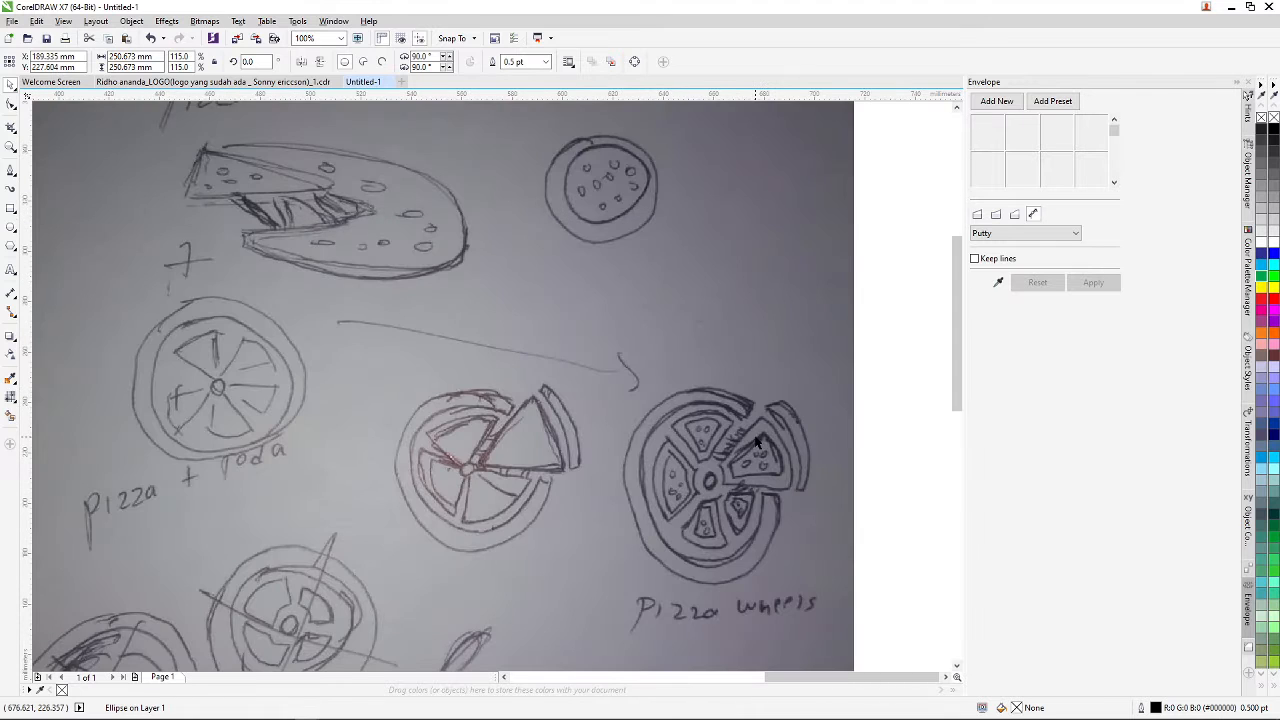
scroll(757, 437, "down", 2)
scroll(745, 482, "up", 2)
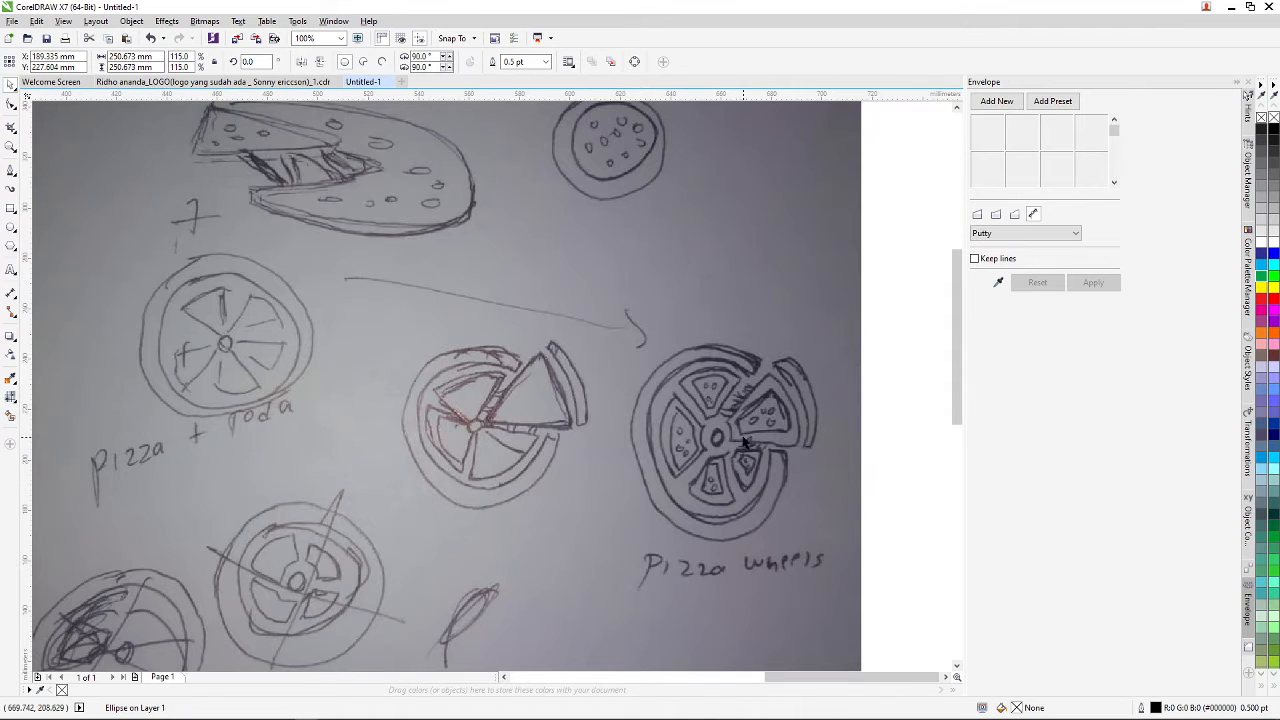
scroll(566, 449, "down", 2)
scroll(422, 447, "up", 1)
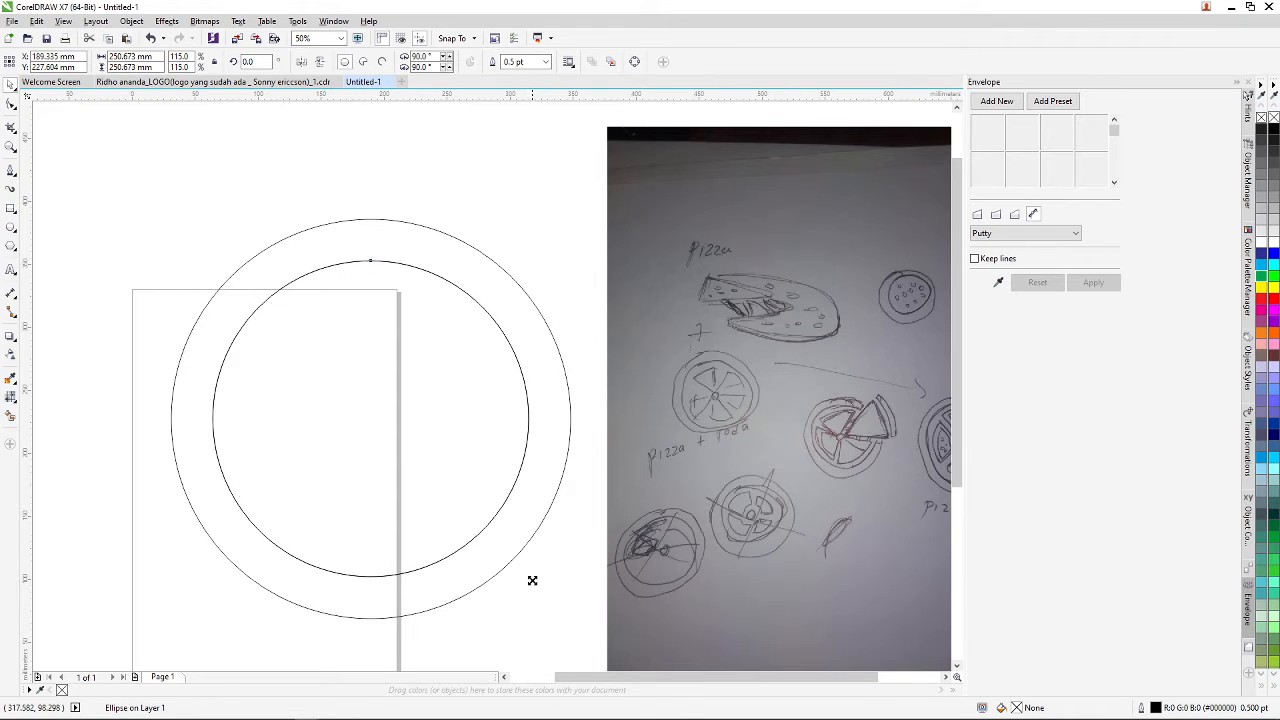
left_click_drag(532, 580, 510, 553)
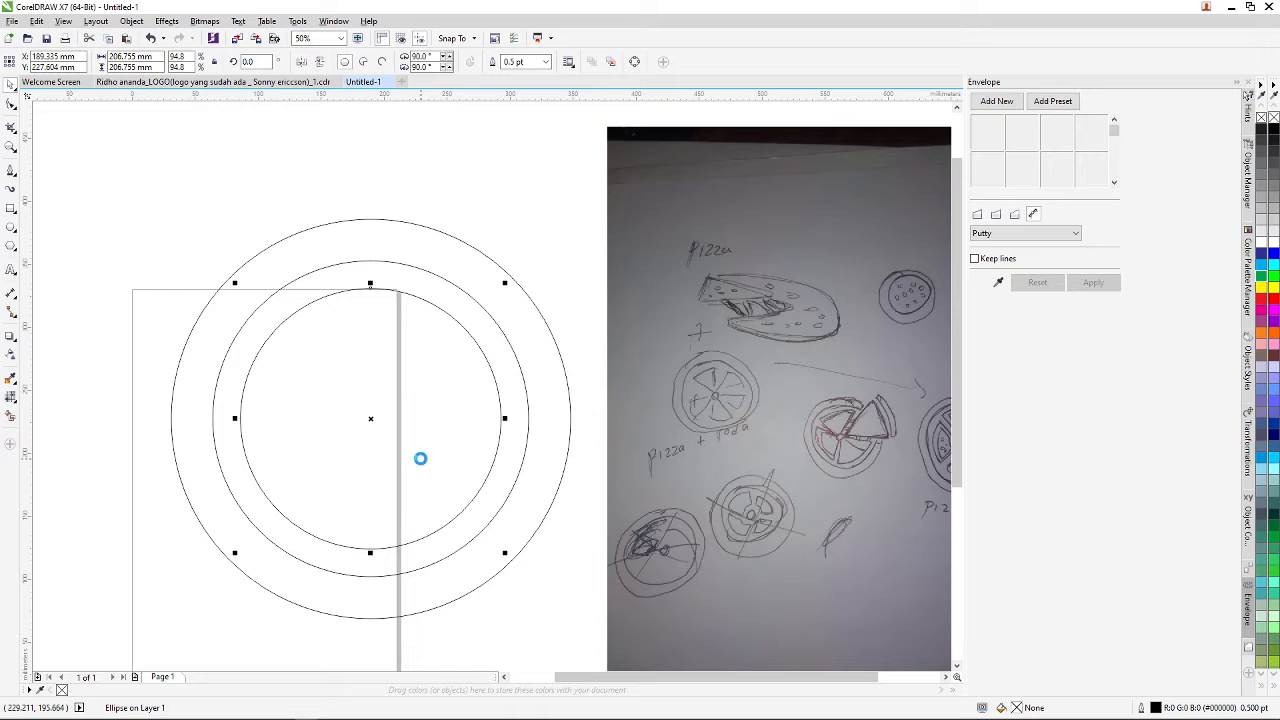
left_click_drag(504, 552, 389, 437)
- Enlarge the third circle from the outside to about 215 mm in diameter, keeping it centred
left_click(457, 514)
mouse_move(505, 552)
left_mouse_down()
mouse_move(508, 563)
mouse_move(508, 551)
left_mouse_up()
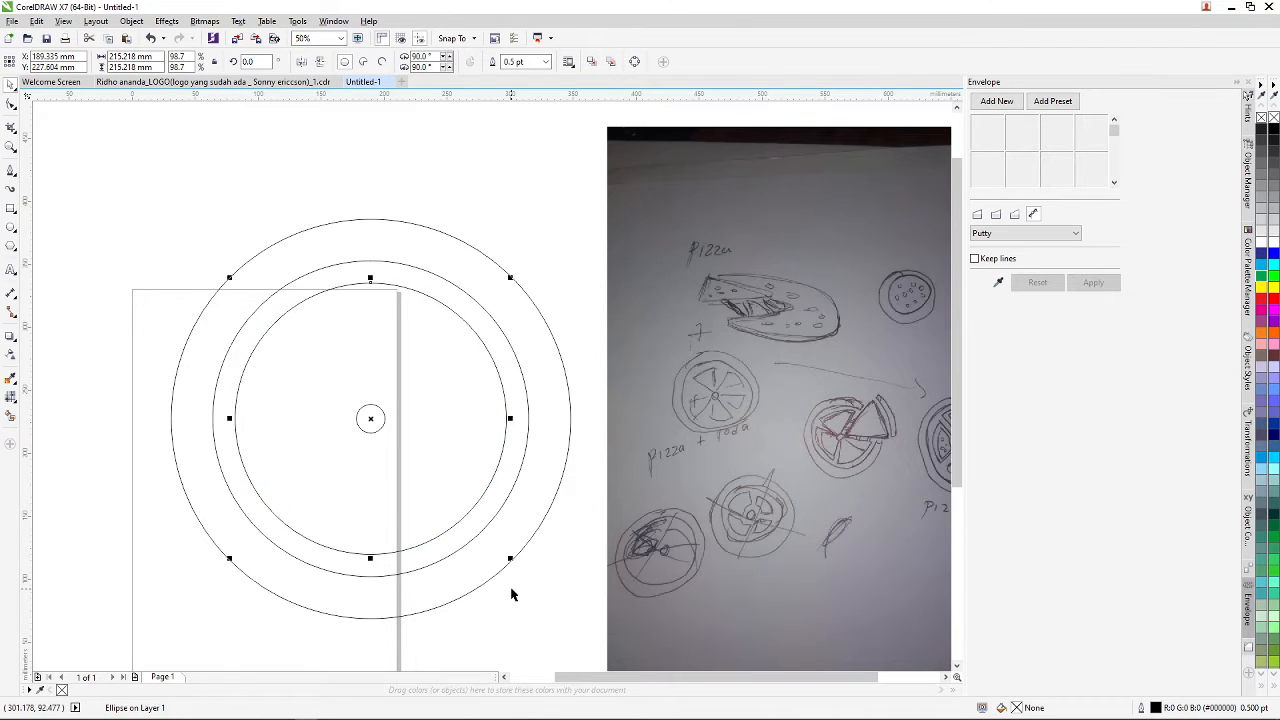
left_click(380, 427)
- Compare the concentric circles with the wheel drawings in the sketch photo, examining the rims, hub and slices
scroll(380, 427, "down", 2)
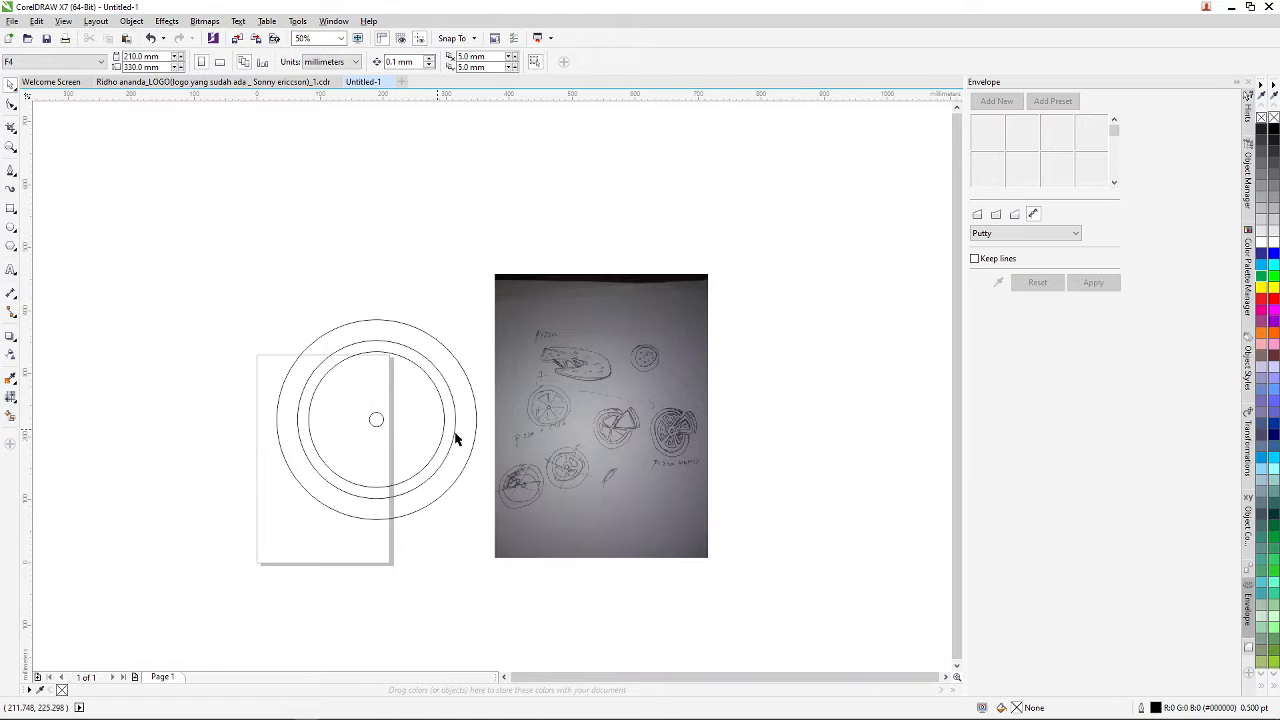
scroll(680, 433, "up", 2)
scroll(466, 433, "down", 2)
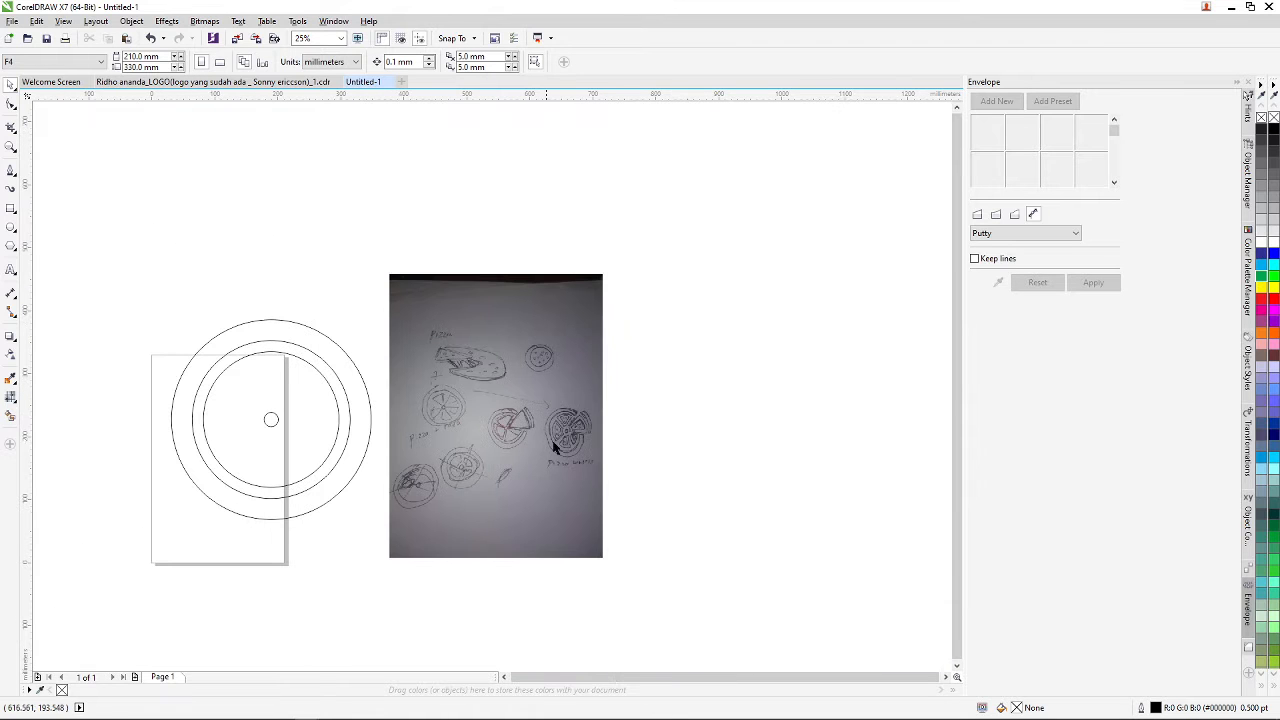
scroll(580, 440, "up", 4)
scroll(566, 421, "down", 4)
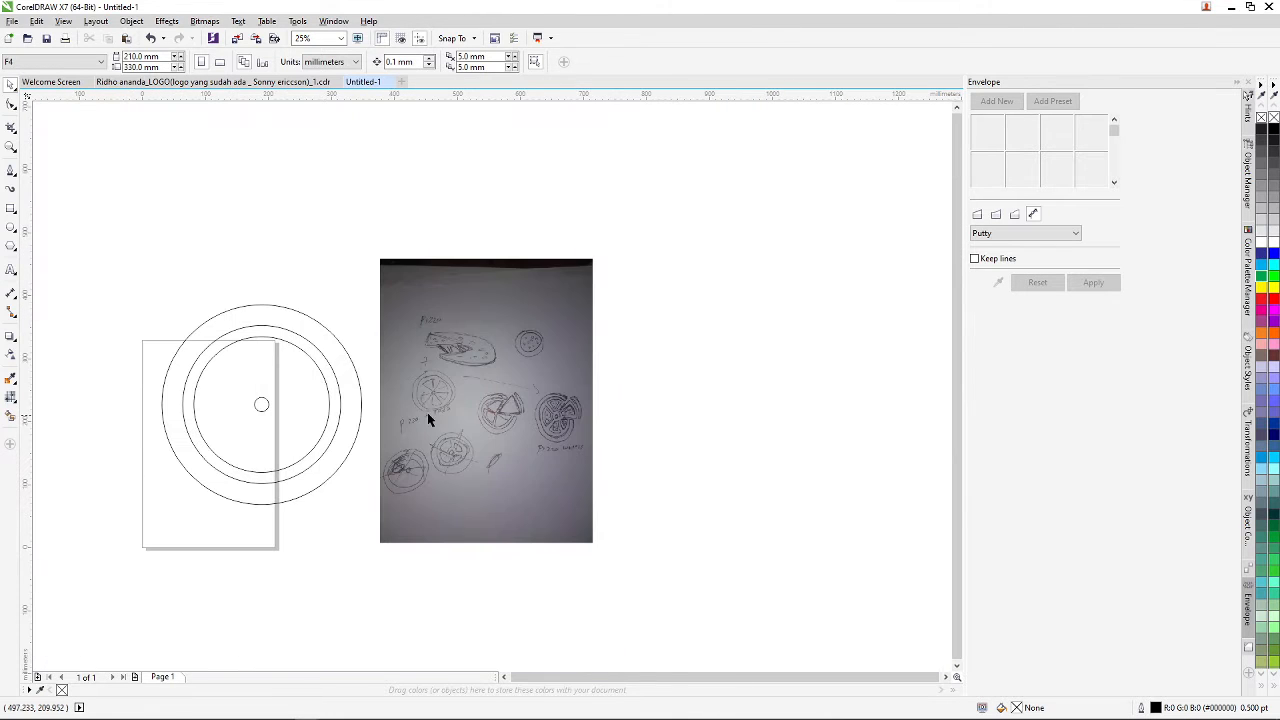
scroll(205, 400, "up", 4)
scroll(337, 420, "down", 4)
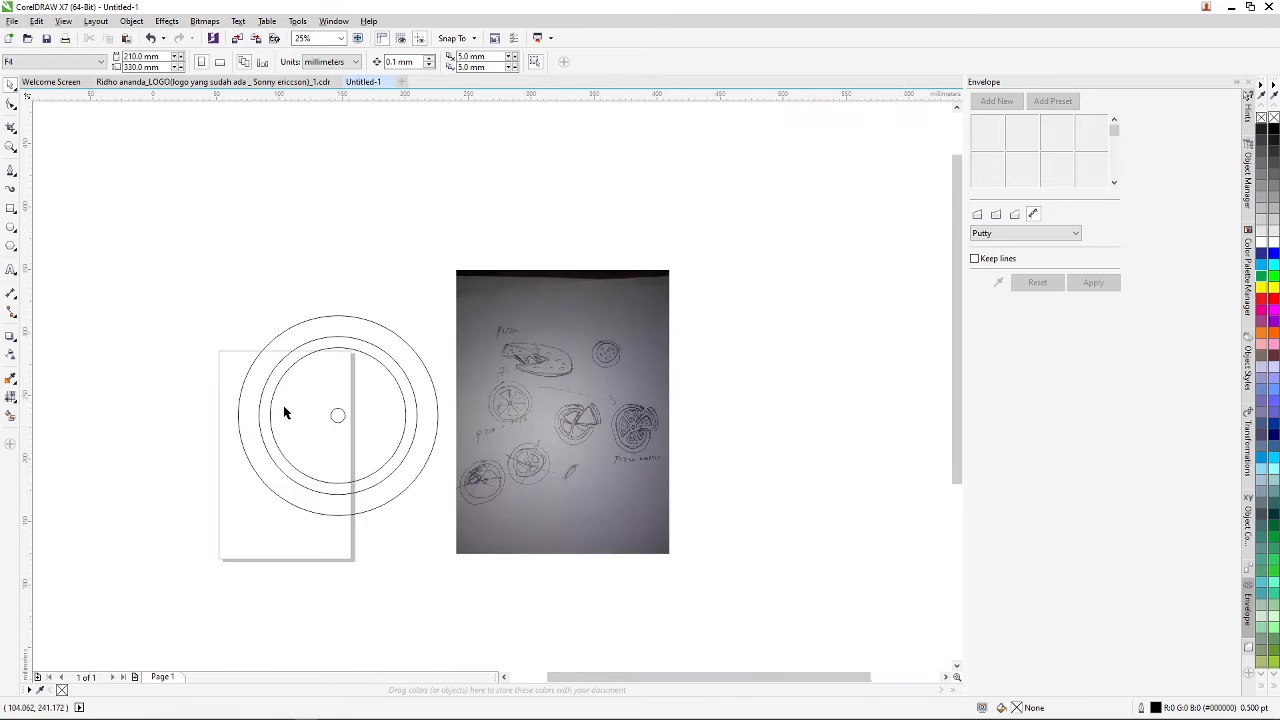
scroll(283, 405, "up", 2)
- Add a concentric copy of the small hub circle, scaled up to about 32 mm in diameter
left_click(392, 428)
scroll(382, 418, "up", 4)
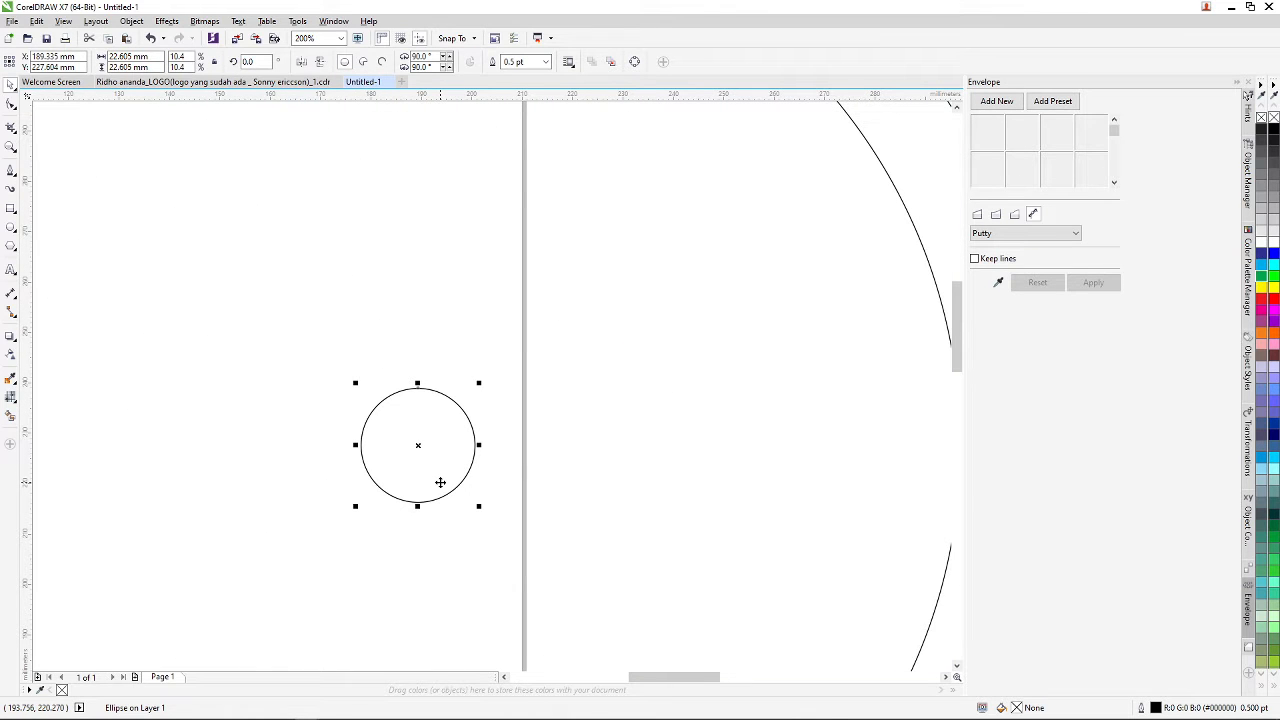
scroll(440, 482, "down", 3)
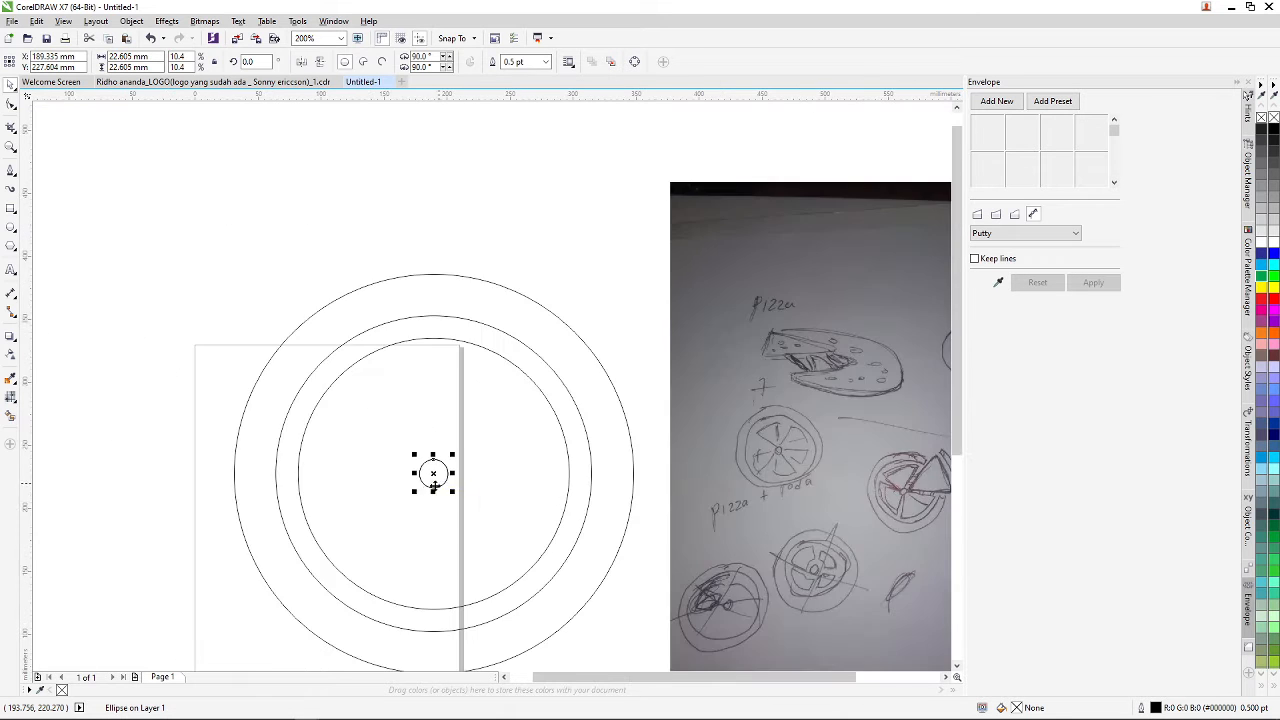
scroll(457, 471, "up", 3)
scroll(457, 486, "down", 2)
scroll(499, 600, "down", 4)
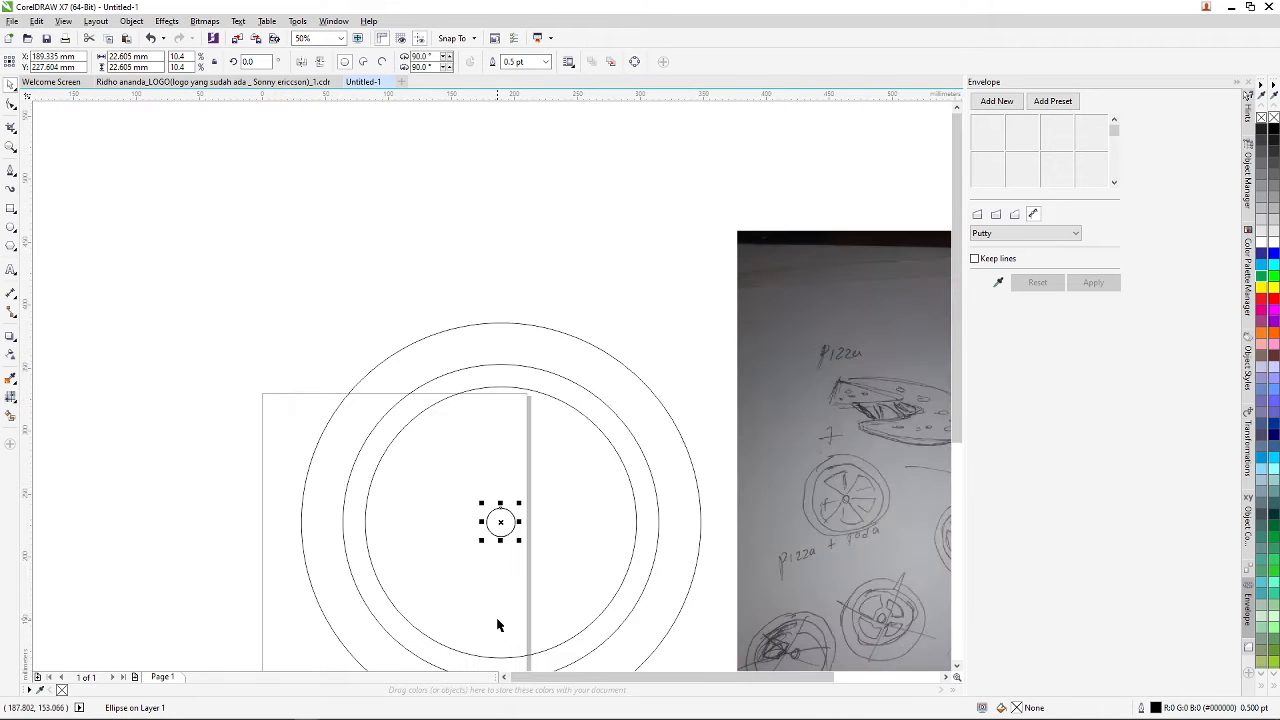
scroll(500, 628, "up", 4)
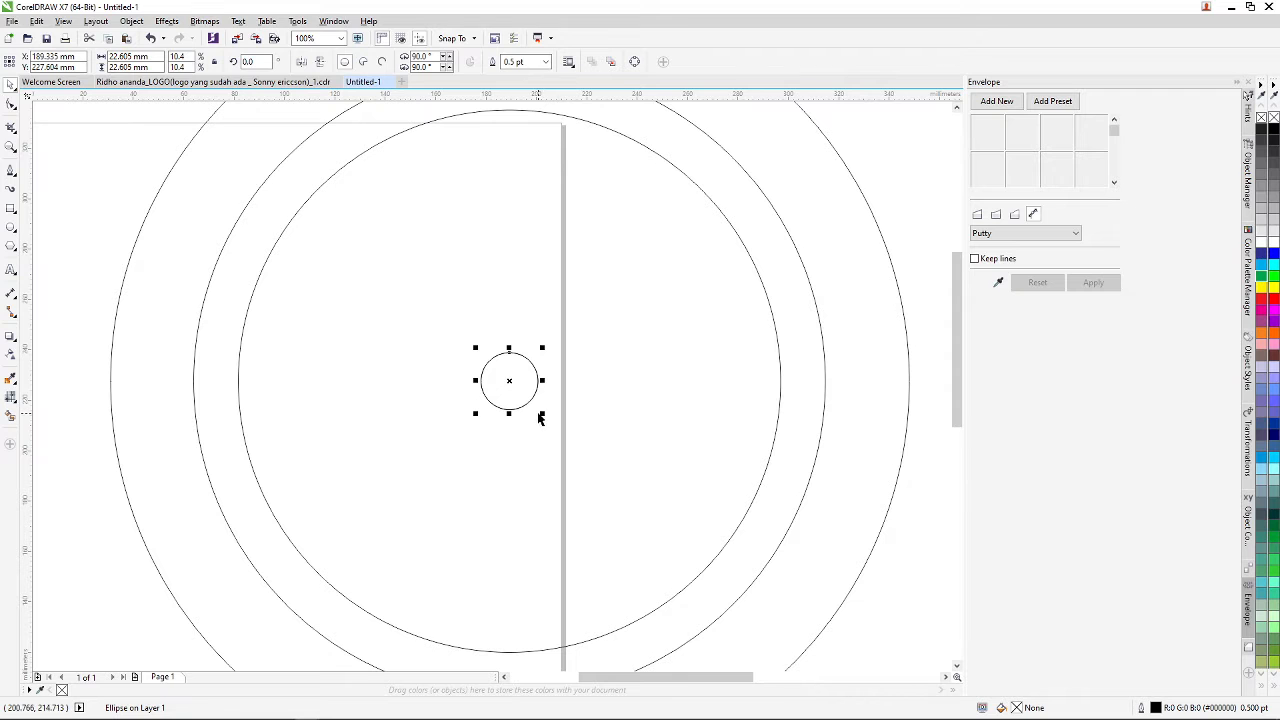
left_click_drag(544, 413, 557, 428)
scroll(500, 395, "down", 3)
scroll(503, 391, "up", 1)
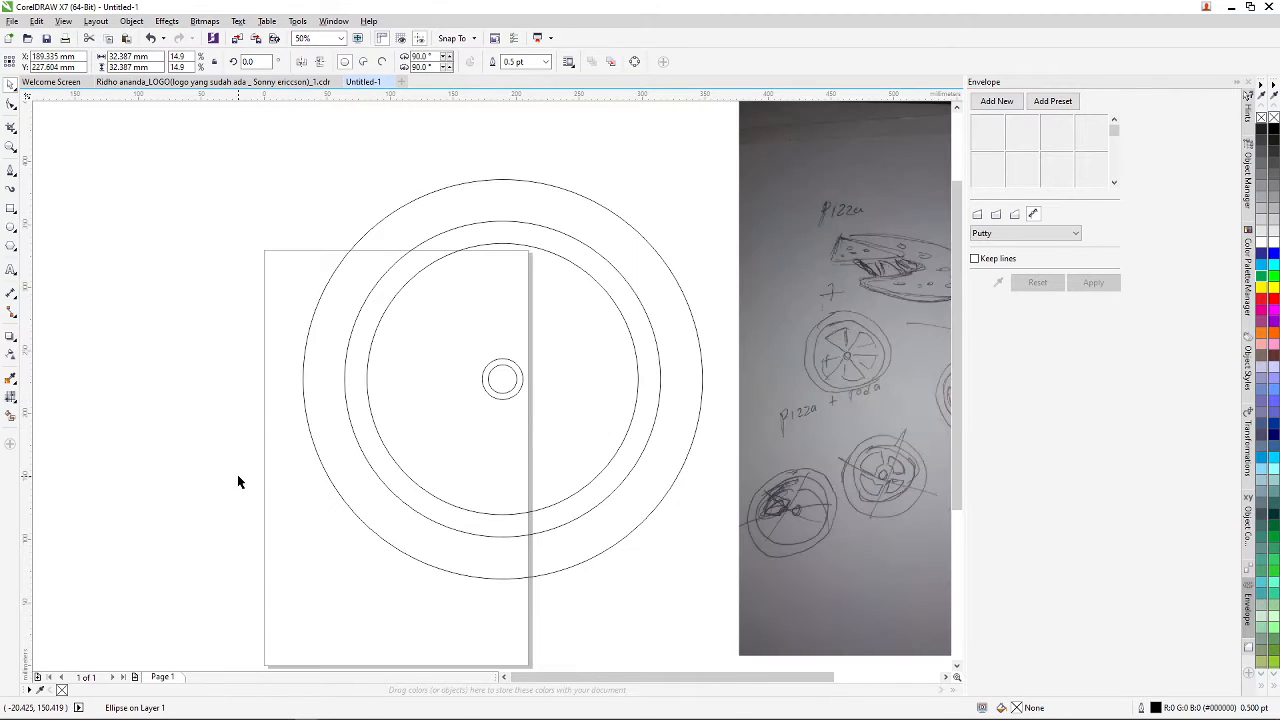
left_click(446, 386)
scroll(456, 378, "down", 2)
scroll(466, 372, "up", 3)
scroll(462, 335, "down", 3)
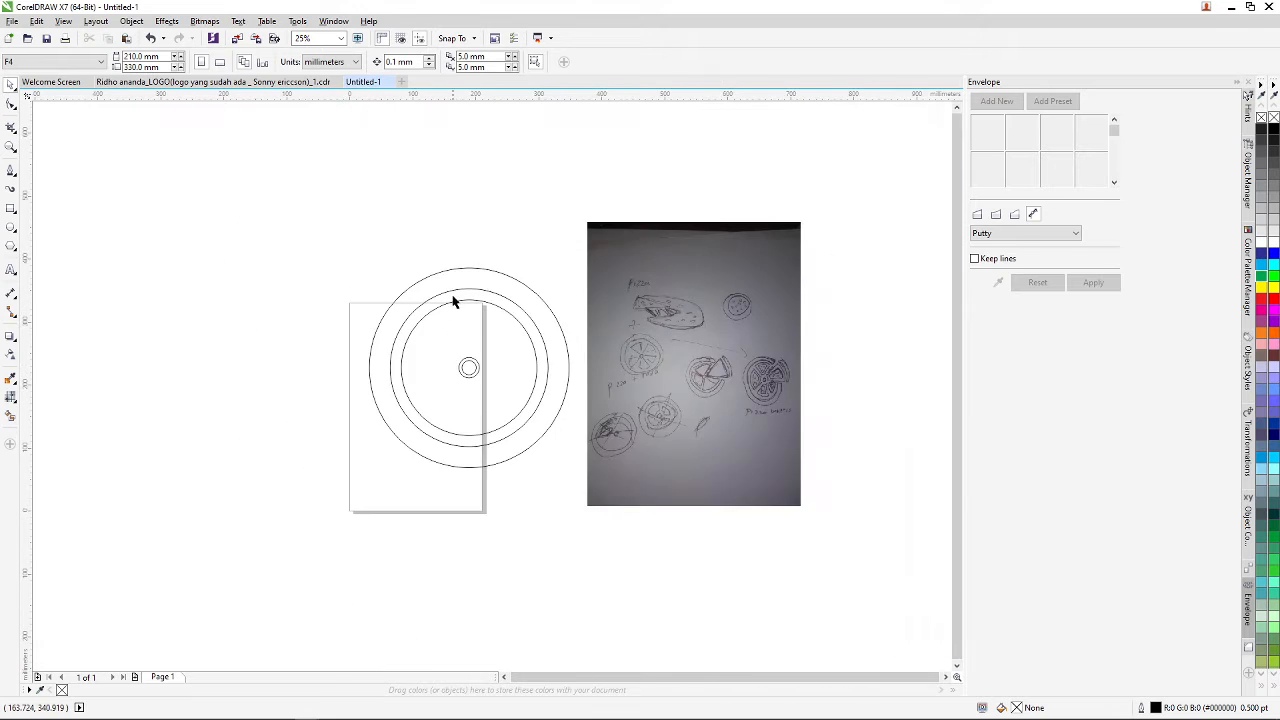
- Fill the outermost circle with pure green (R:0 G:255 B:0)
scroll(458, 290, "up", 2)
left_click(472, 274)
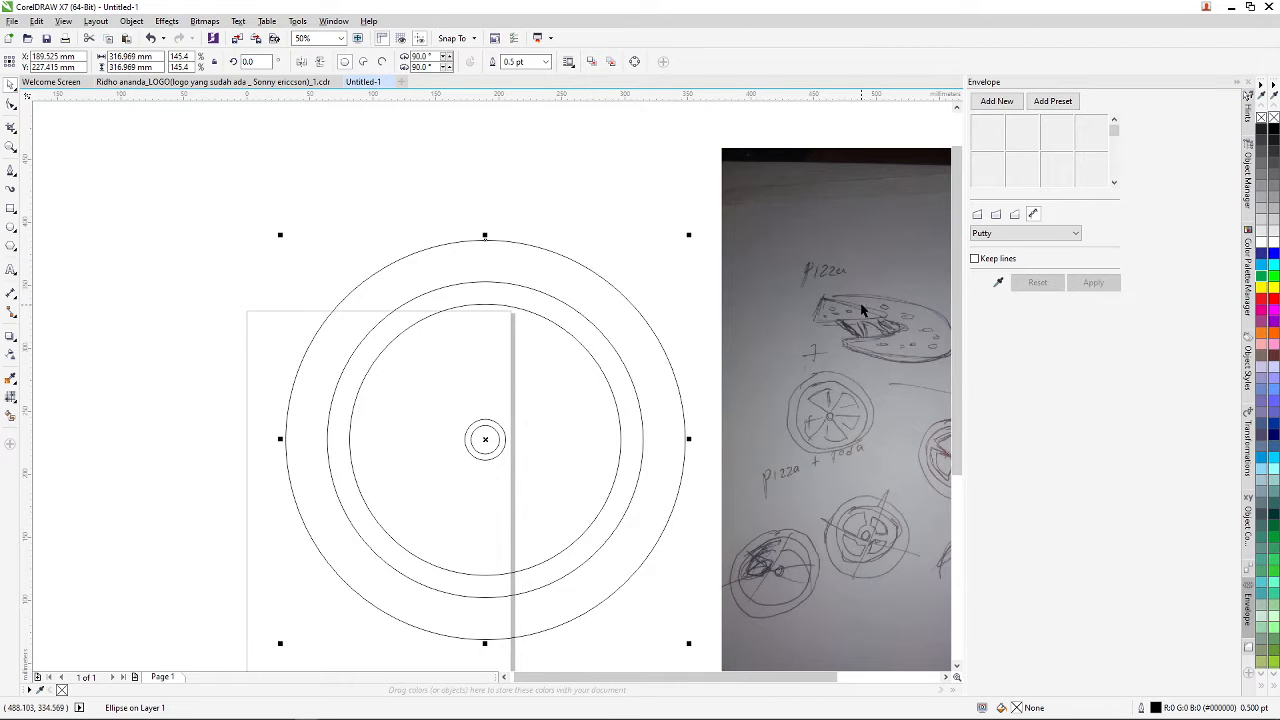
left_click(1262, 275)
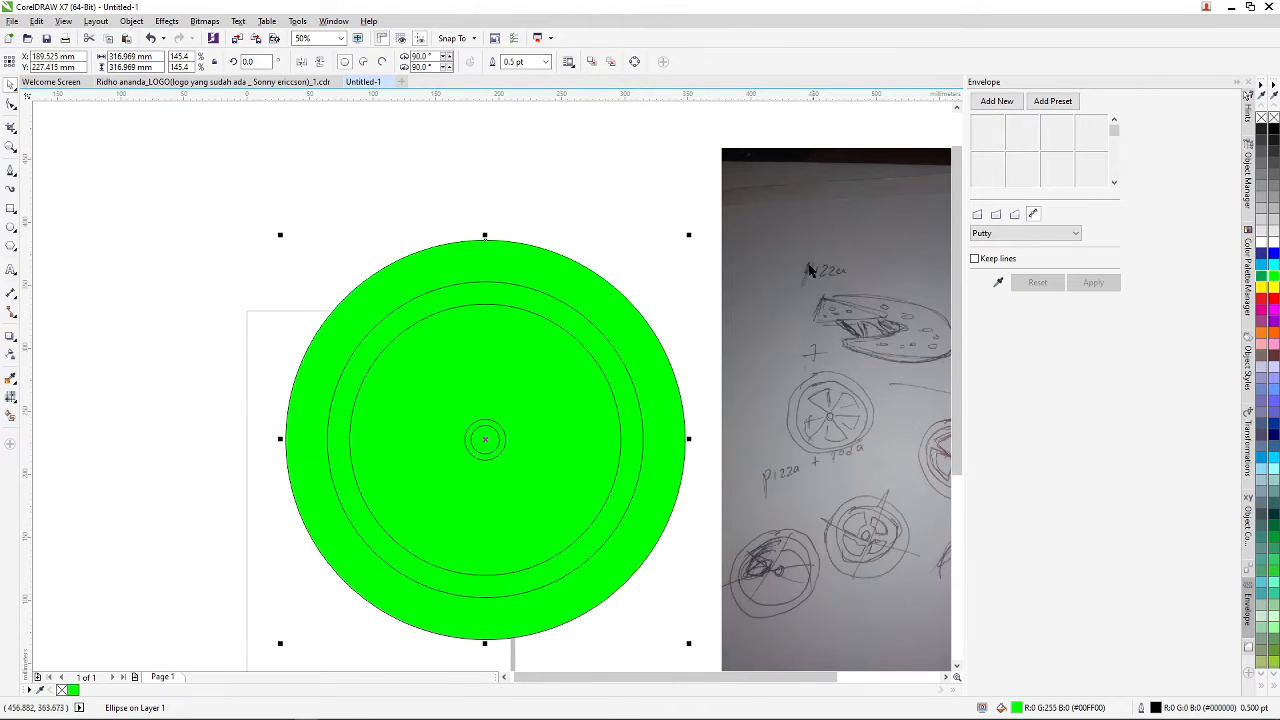
left_click(672, 253)
left_click(534, 391)
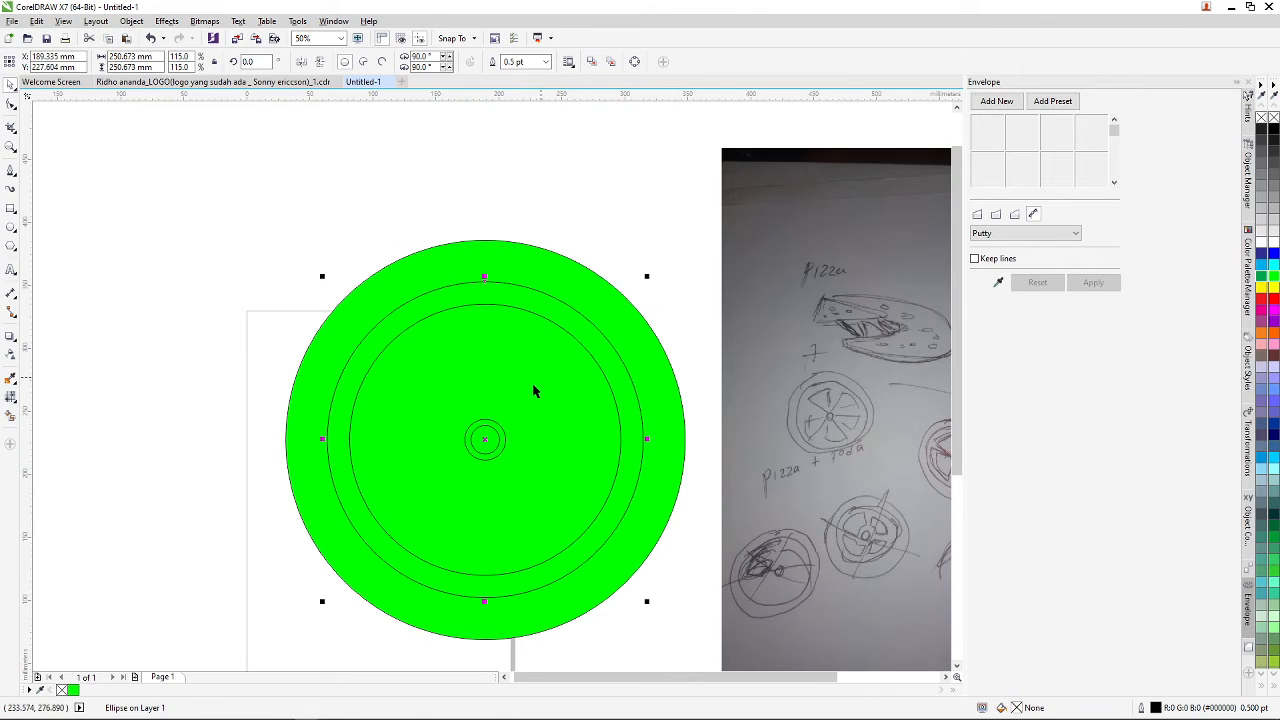
- Fill the larger of the two hub circles with white
scroll(486, 436, "up", 2)
left_click(492, 416)
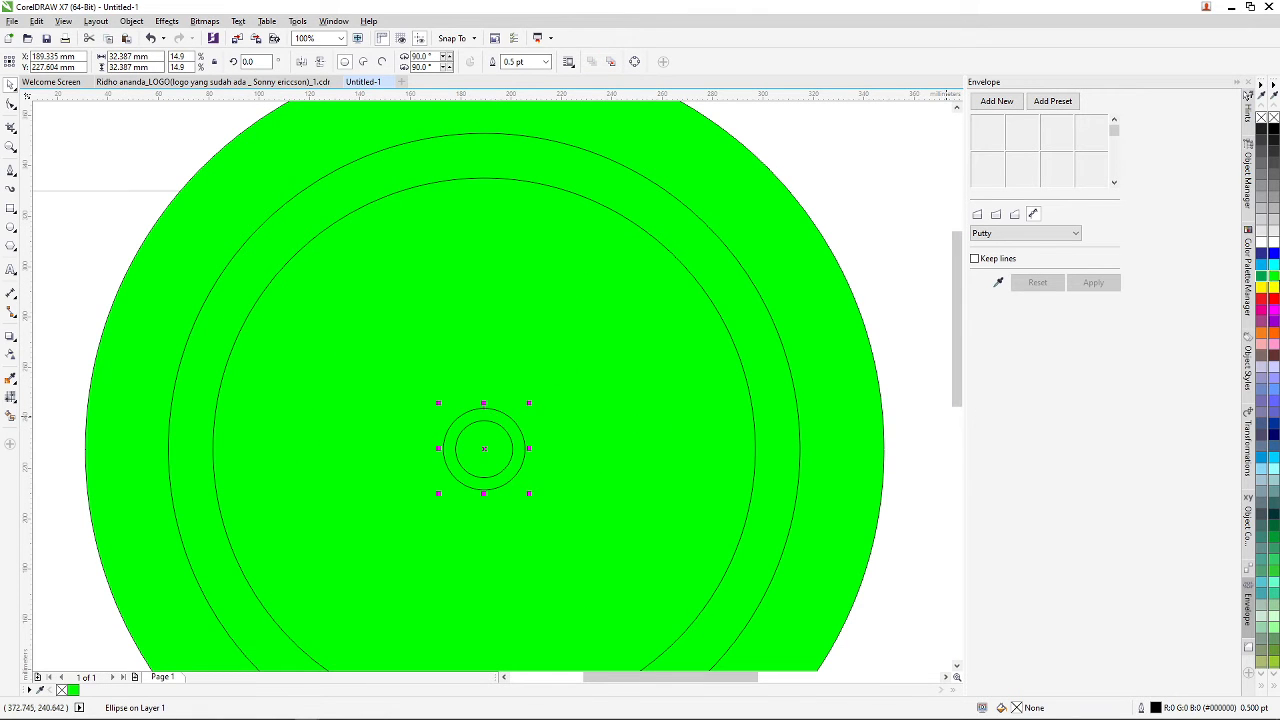
left_click(1264, 245)
- Fill the second circle from the outside with pure blue (R:0 G:0 B:255)
left_click(534, 272)
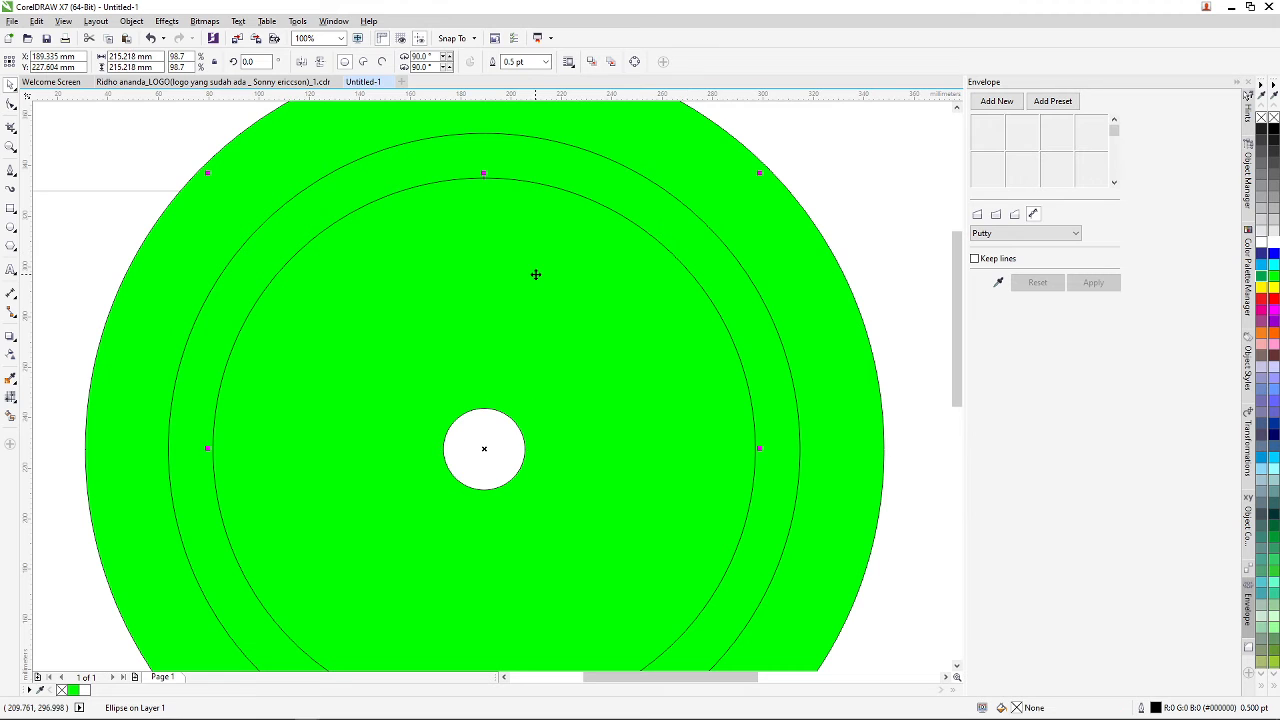
left_click(577, 184)
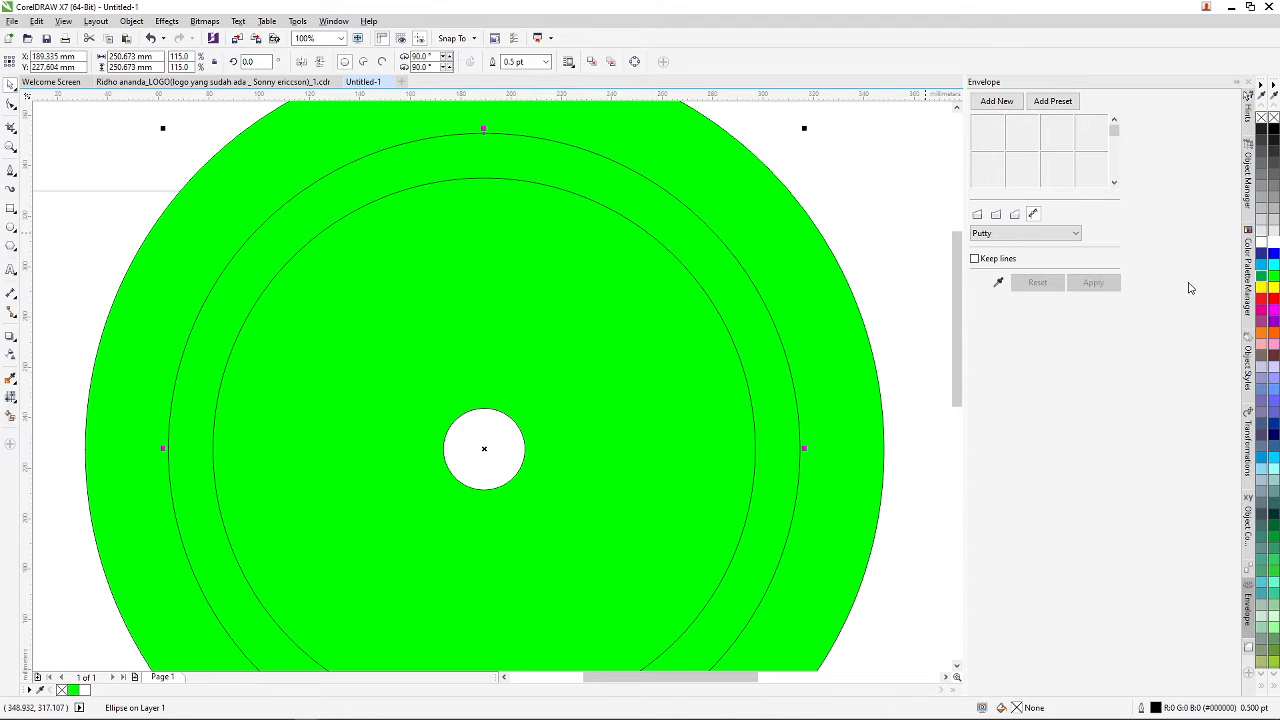
left_click(1273, 253)
scroll(640, 300, "down", 3)
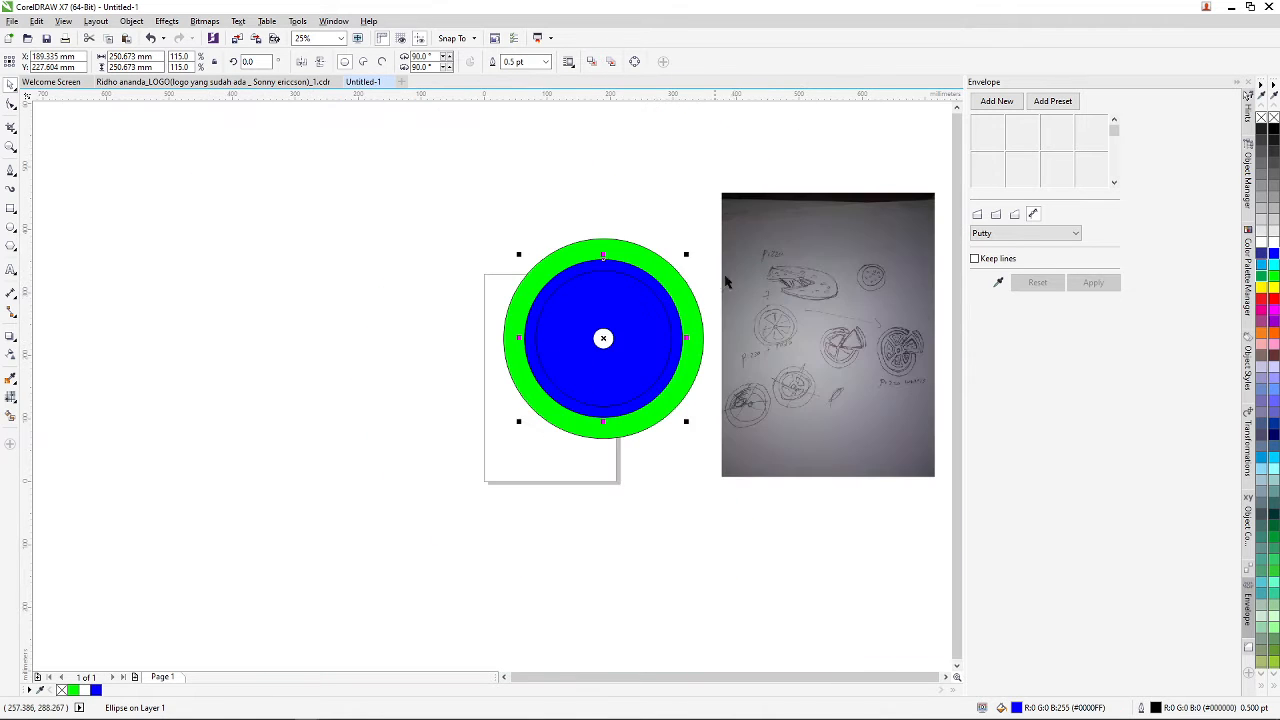
- Fill the third circle from the outside with orange (R:255 G:102 B:0) and clear the selection
key("Tab")
key("Escape")
scroll(620, 300, "up", 2)
left_click(620, 296)
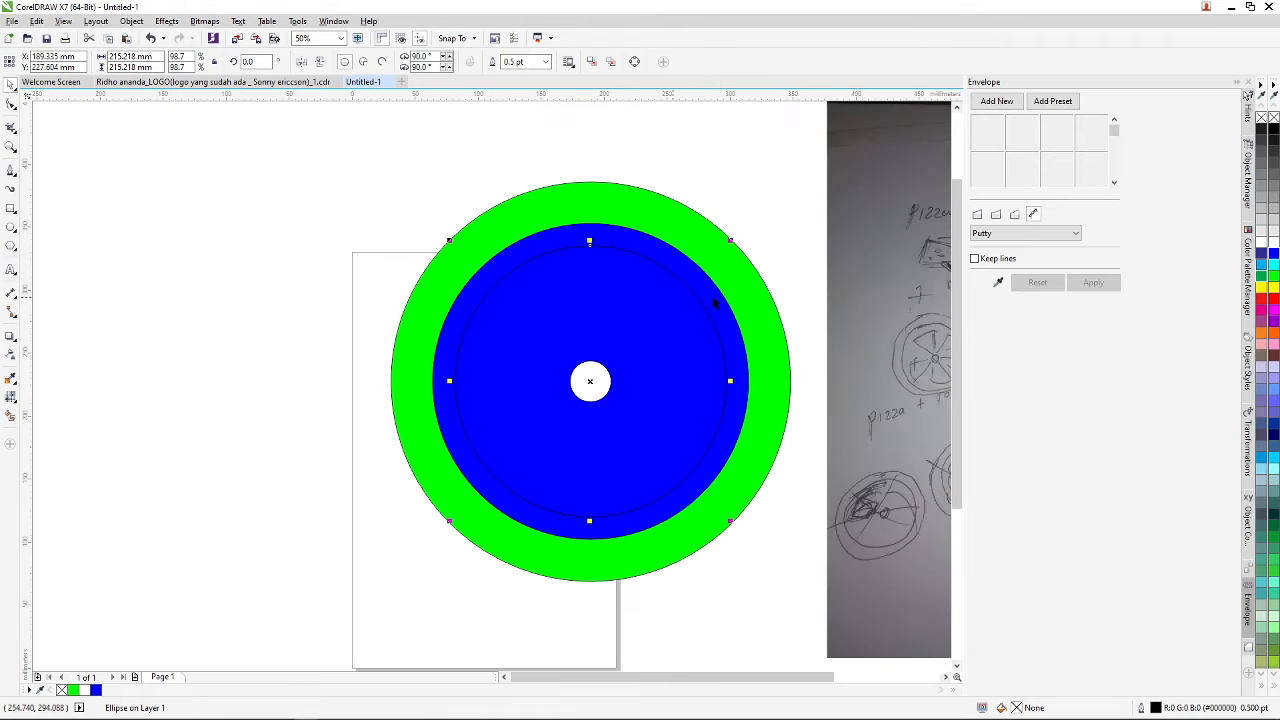
left_click(1268, 343)
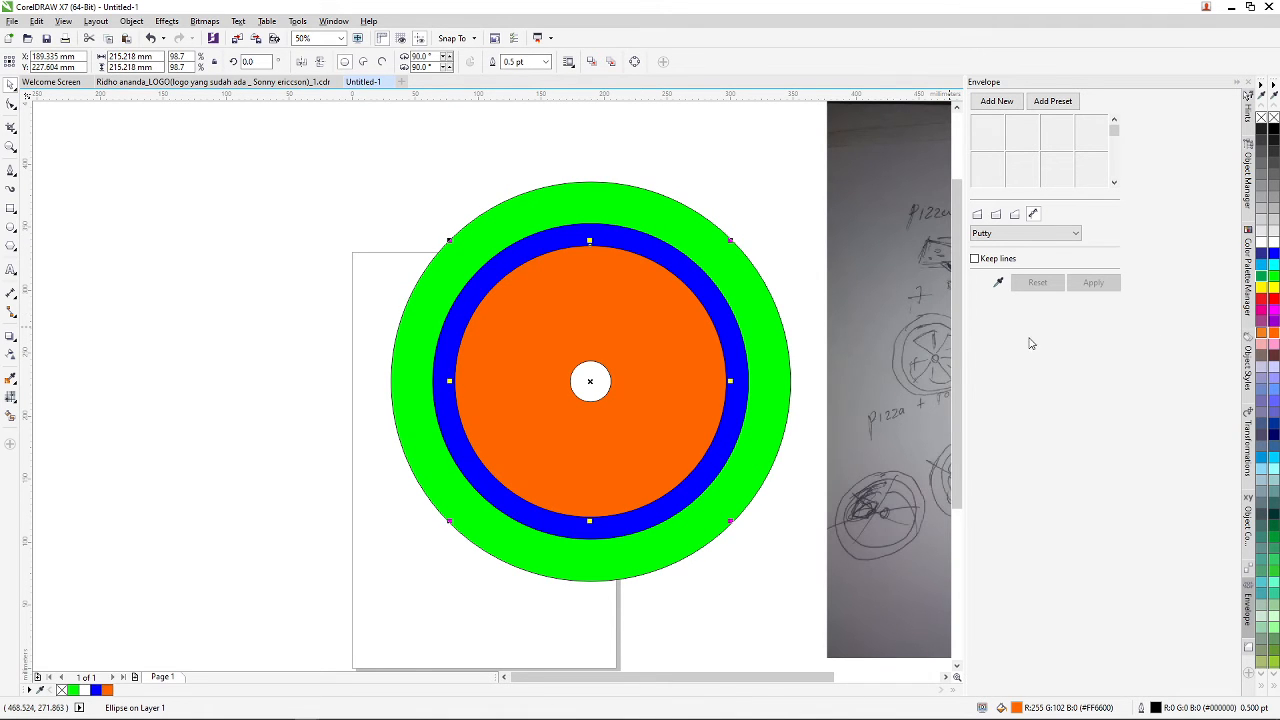
left_click(770, 240)
scroll(593, 357, "down", 4)
scroll(595, 360, "up", 4)
scroll(589, 331, "down", 2)
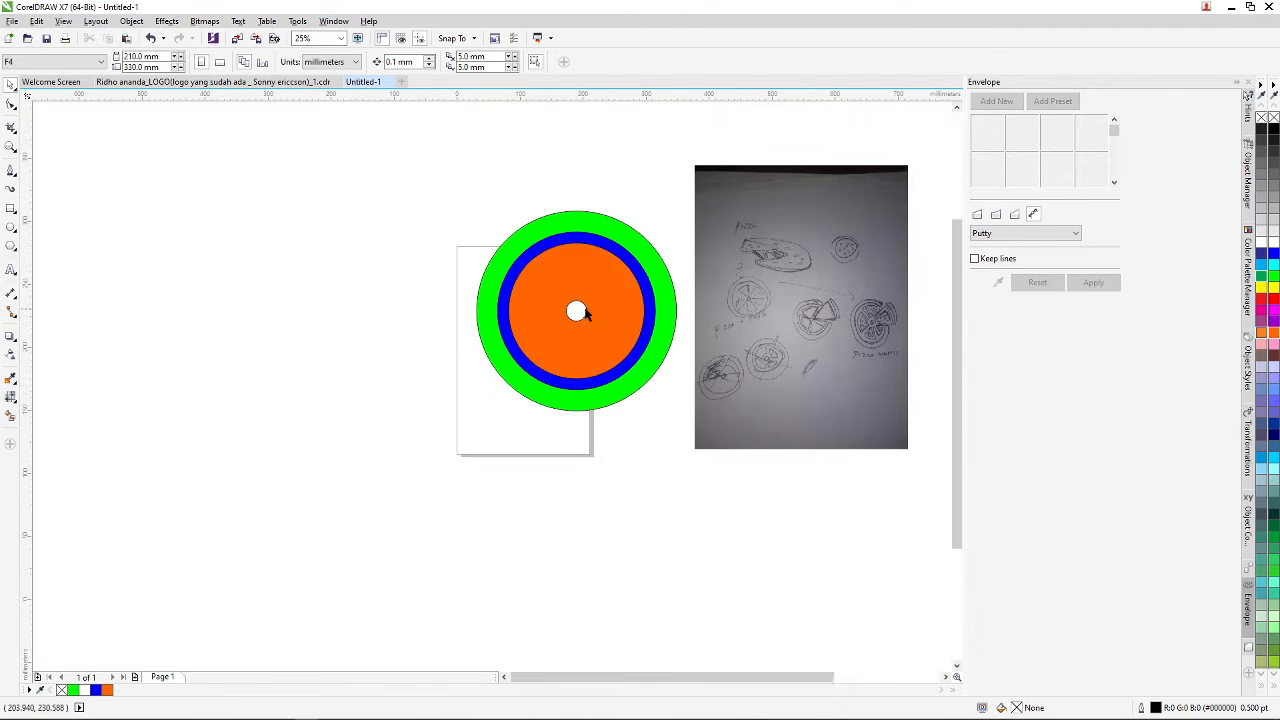
- Try moving the orange circle out of the wheel on its own, and undo the move
scroll(583, 313, "up", 2)
left_click(615, 326)
scroll(628, 315, "down", 3)
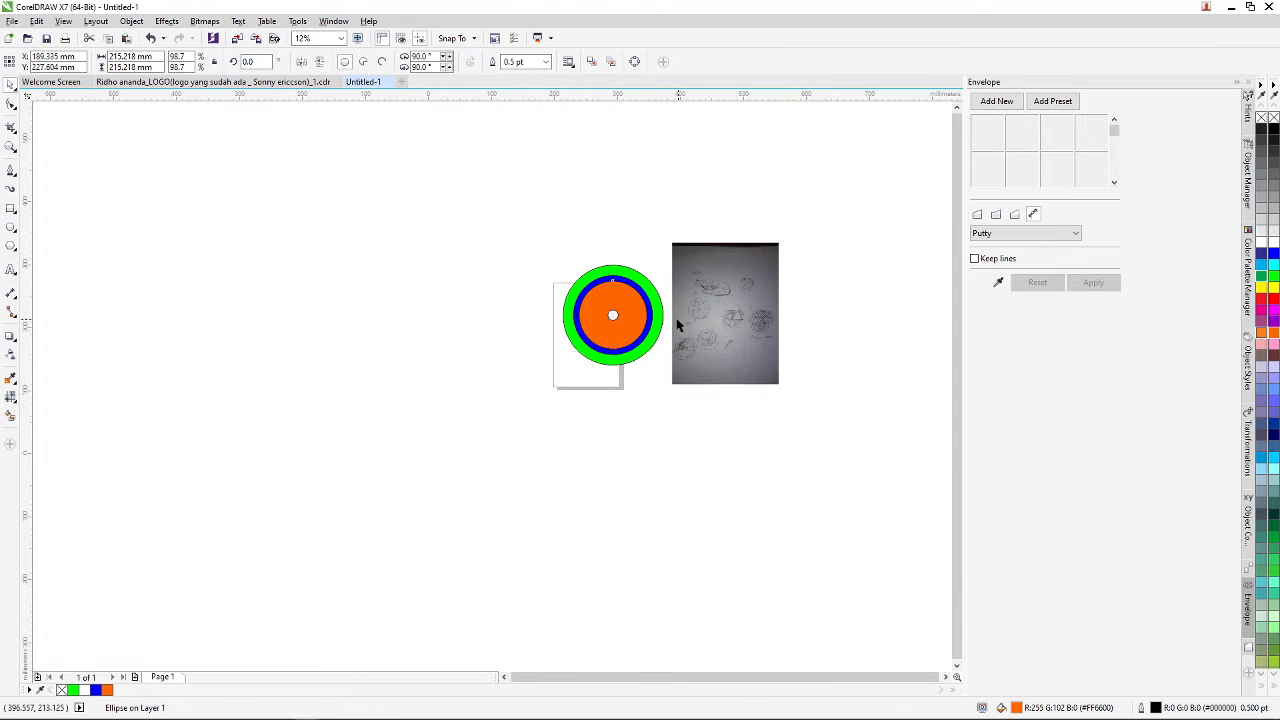
scroll(600, 324, "up", 1)
left_click_drag(600, 324, 461, 338)
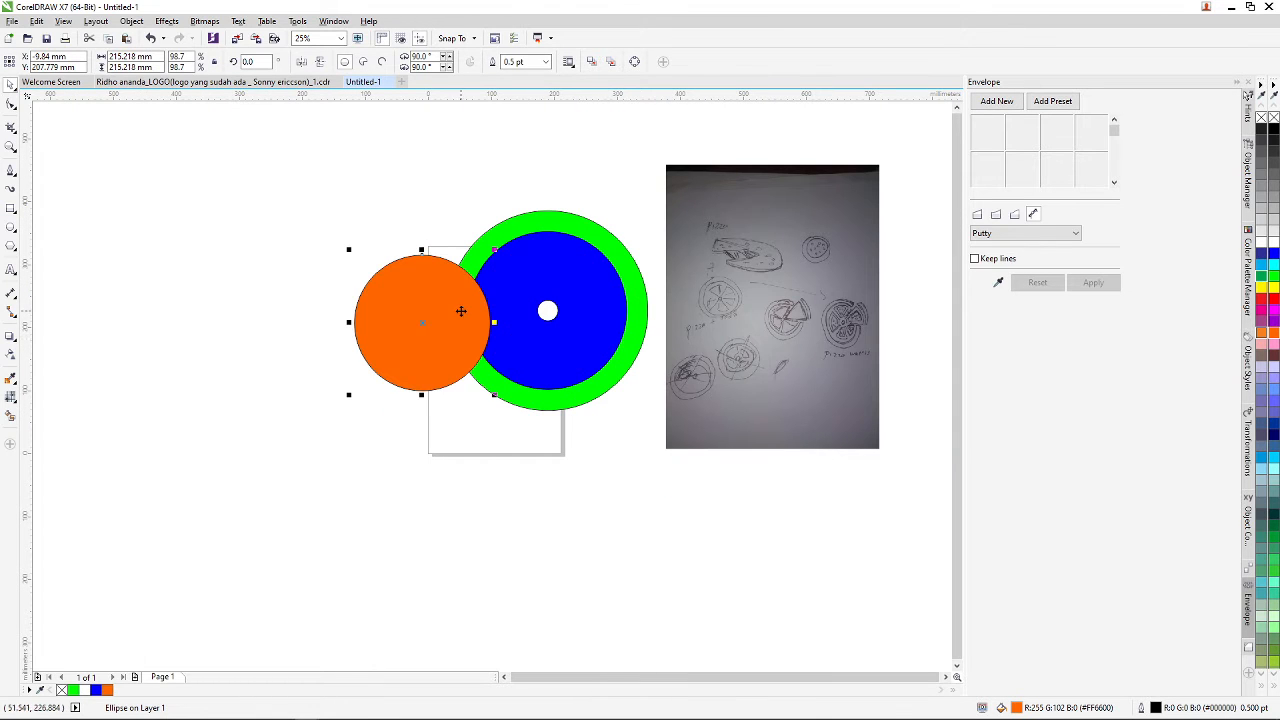
scroll(423, 323, "up", 2)
key("ctrl+z")
key("Escape")
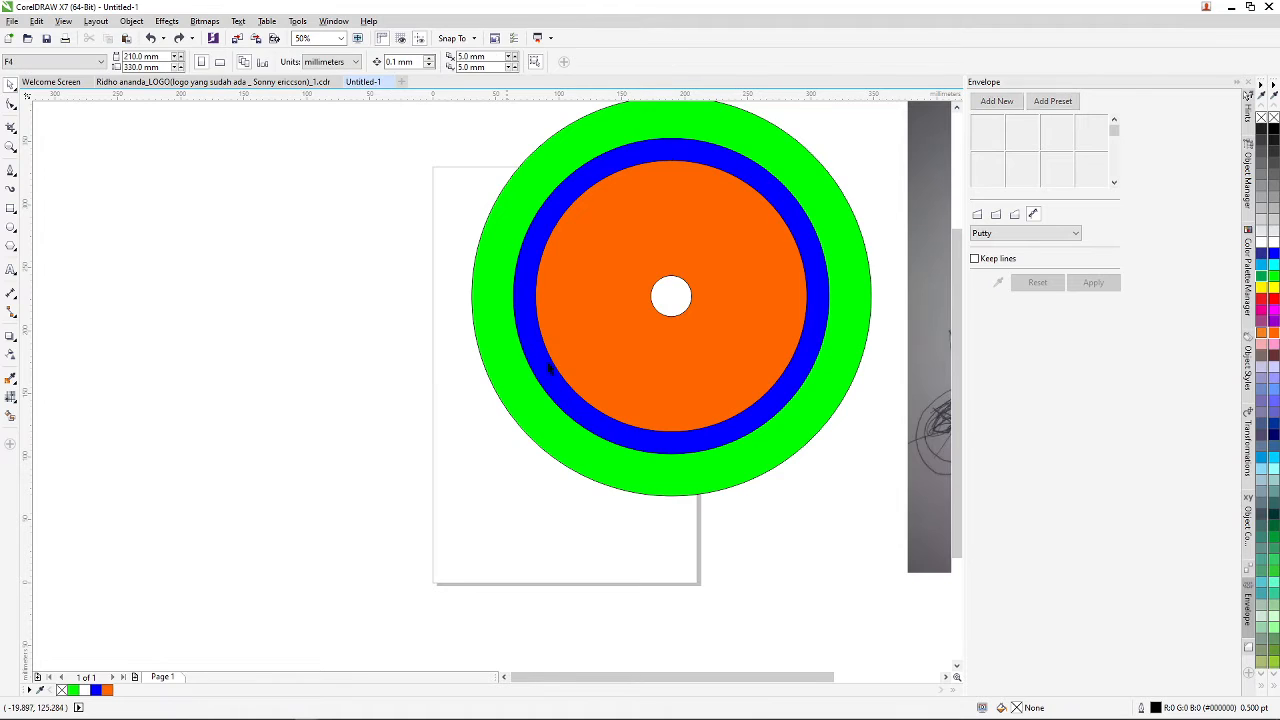
- Cut the white hub circle's shape out of the orange circle with the Simplify operation on both objects
scroll(549, 369, "up", 2)
left_click(591, 340)
scroll(580, 263, "down", 2)
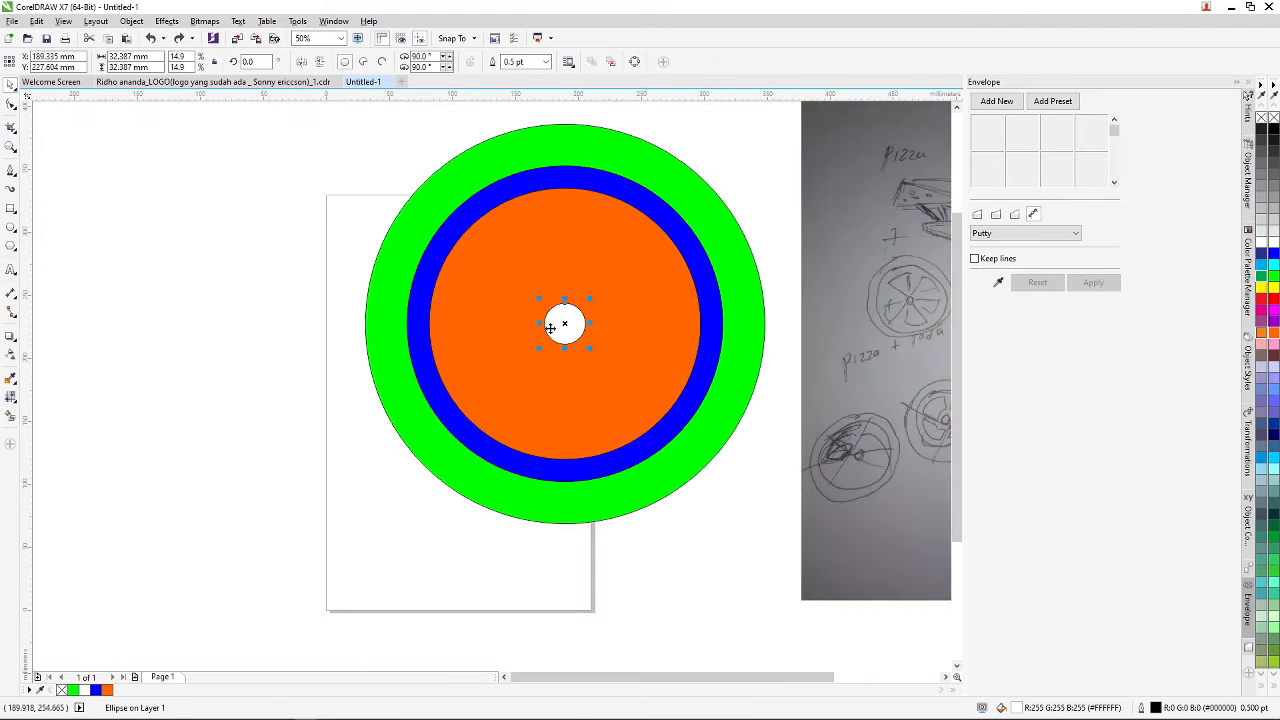
left_click(580, 256)
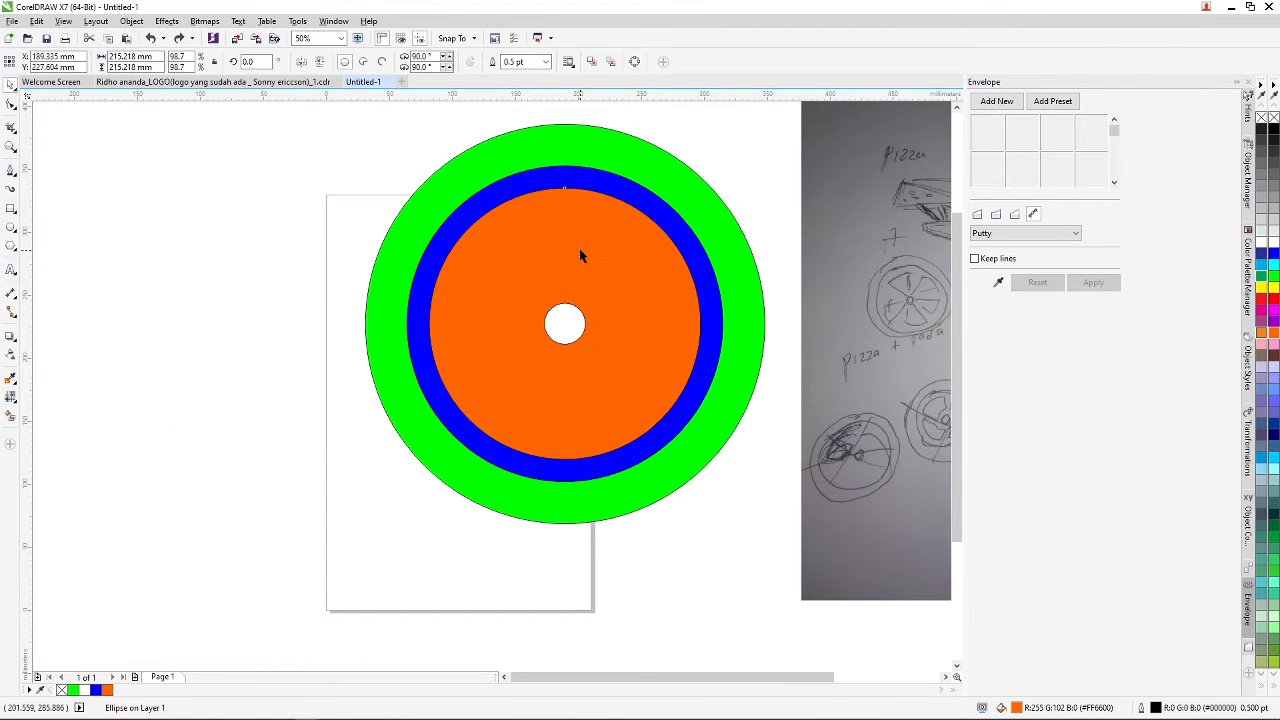
left_click(570, 330)
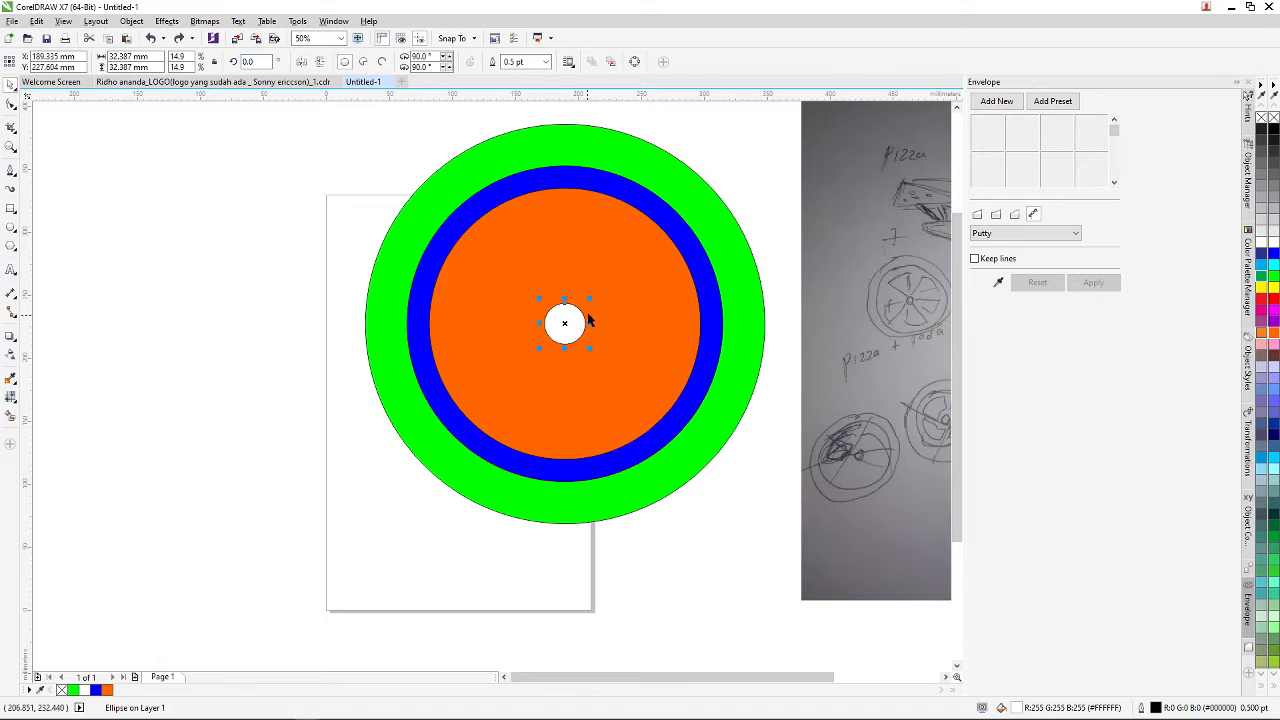
scroll(592, 298, "up", 1)
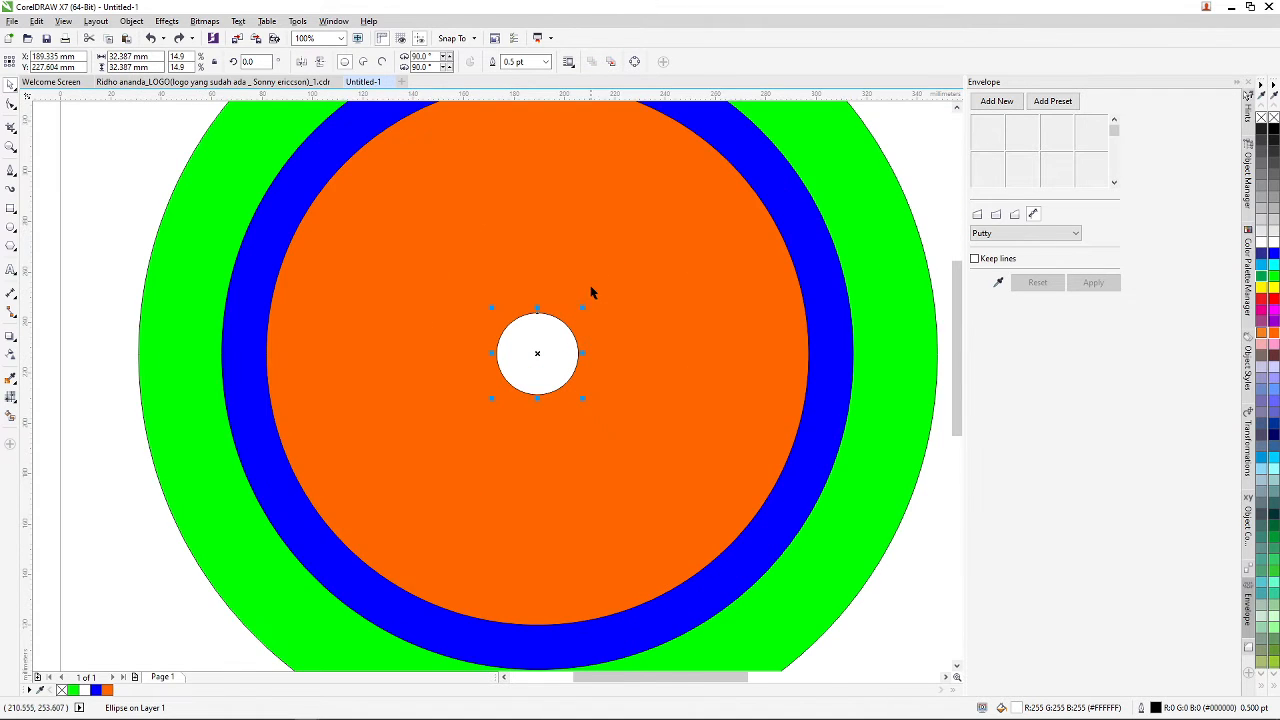
scroll(606, 286, "down", 1)
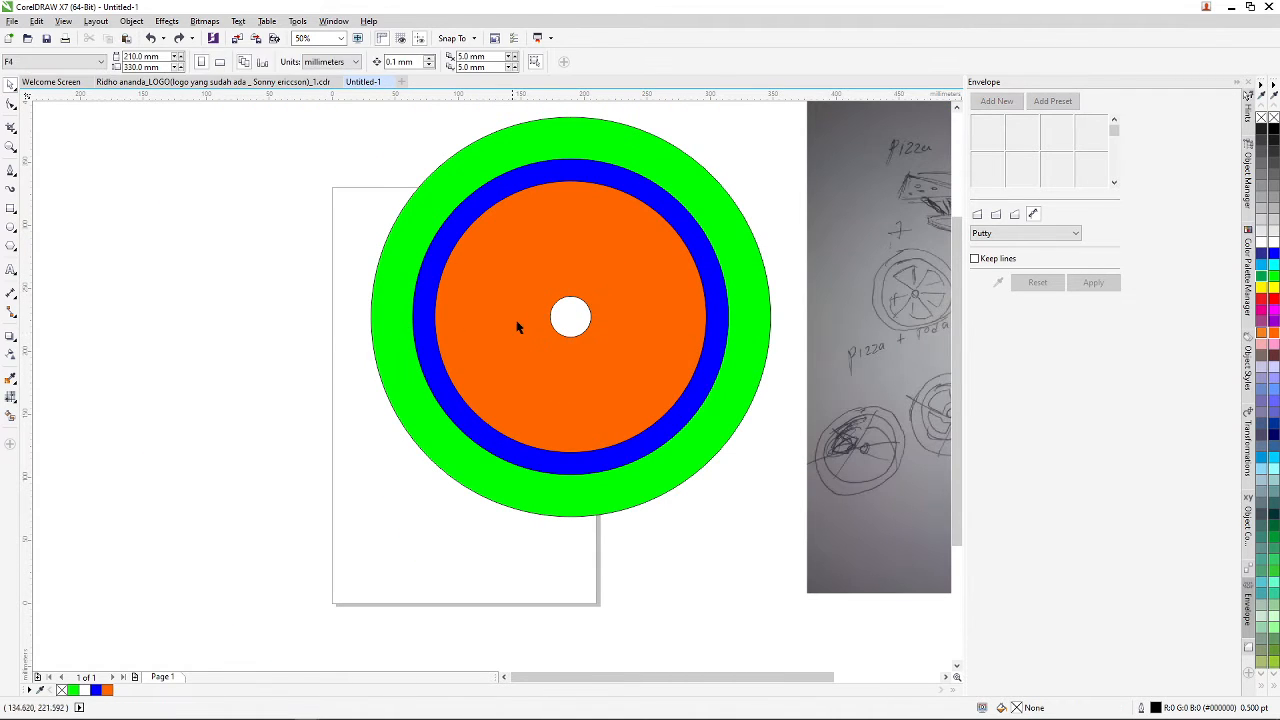
scroll(621, 193, "up", 1)
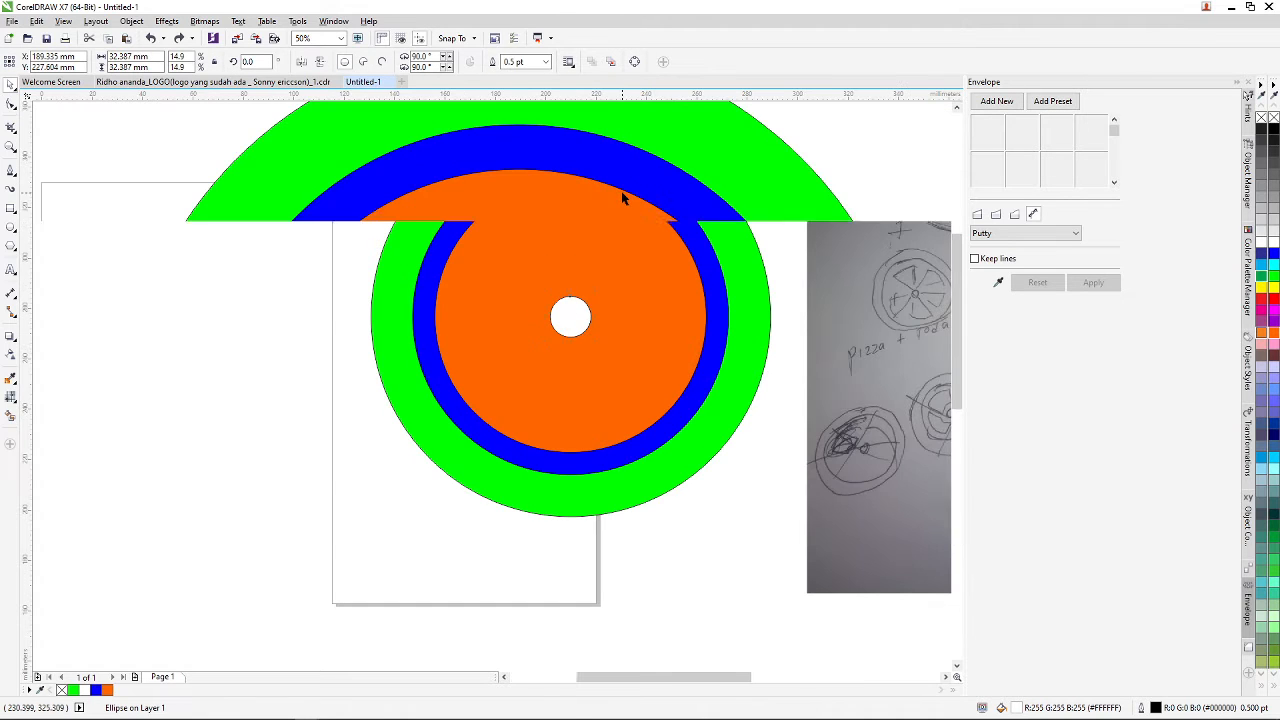
left_click(607, 273, "shift")
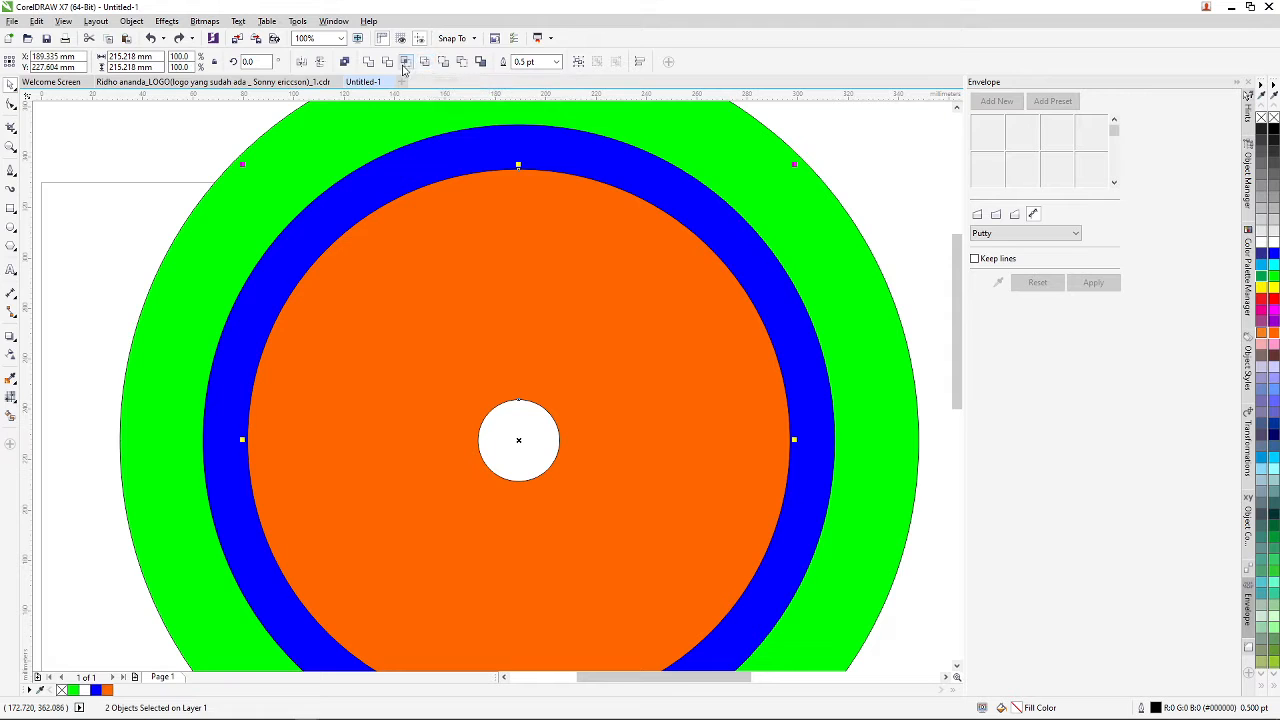
scroll(440, 228, "down", 2)
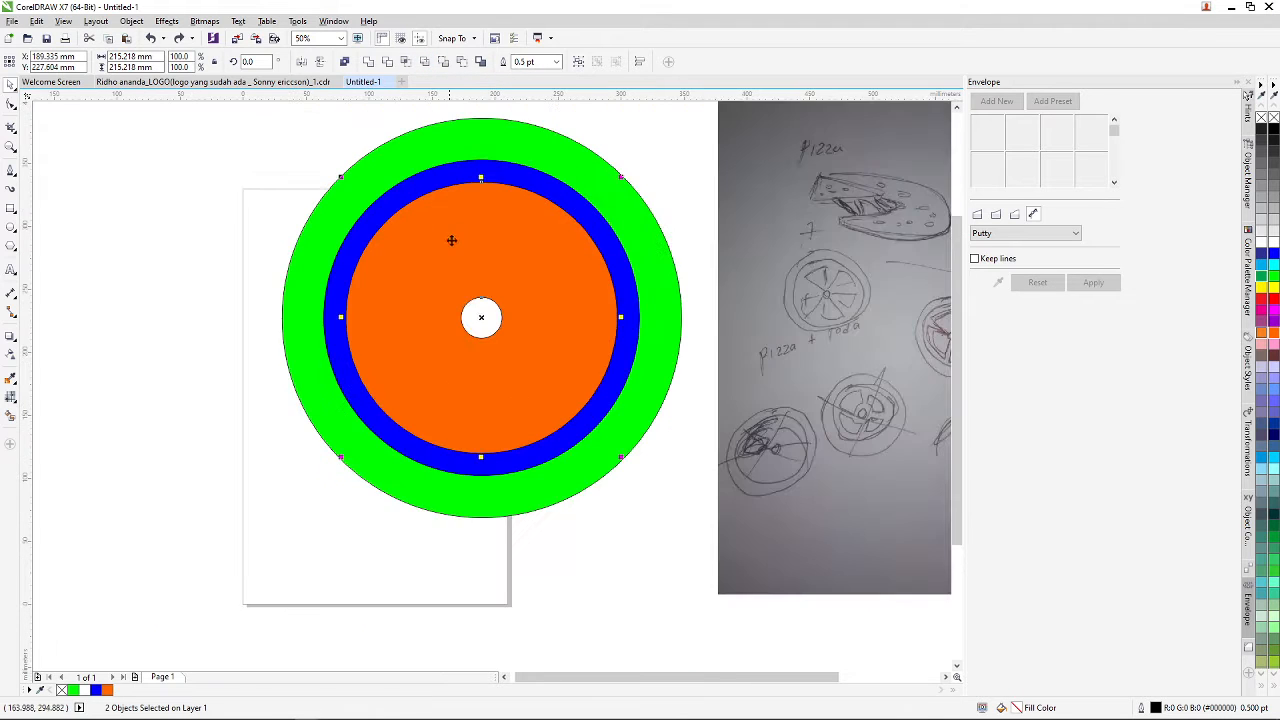
scroll(465, 280, "up", 2)
scroll(450, 264, "down", 2)
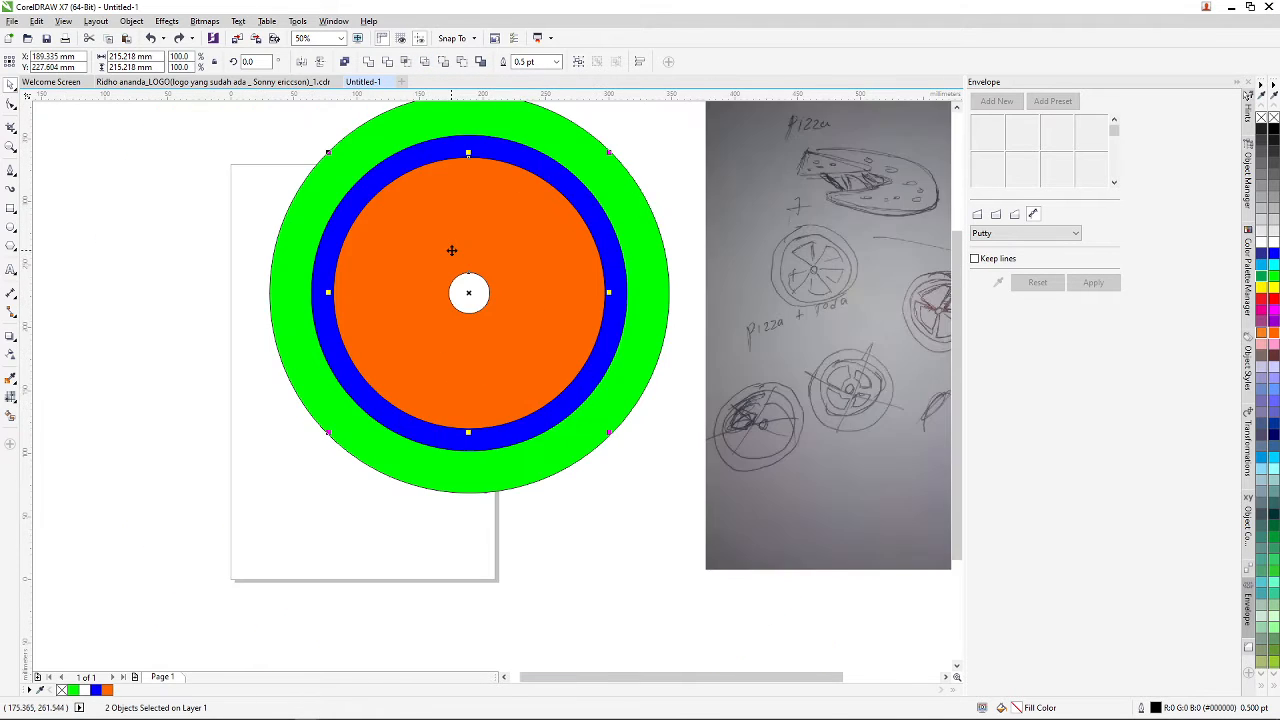
scroll(451, 249, "up", 2)
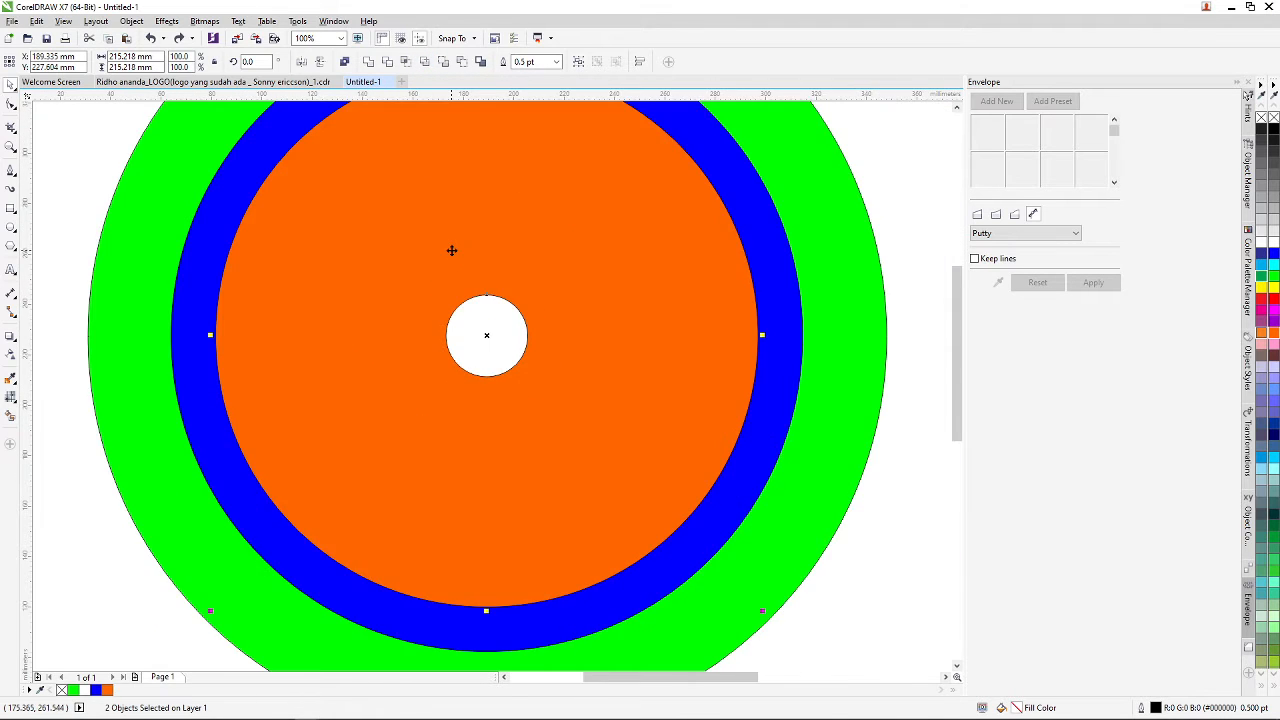
left_click(427, 65)
left_click(97, 152)
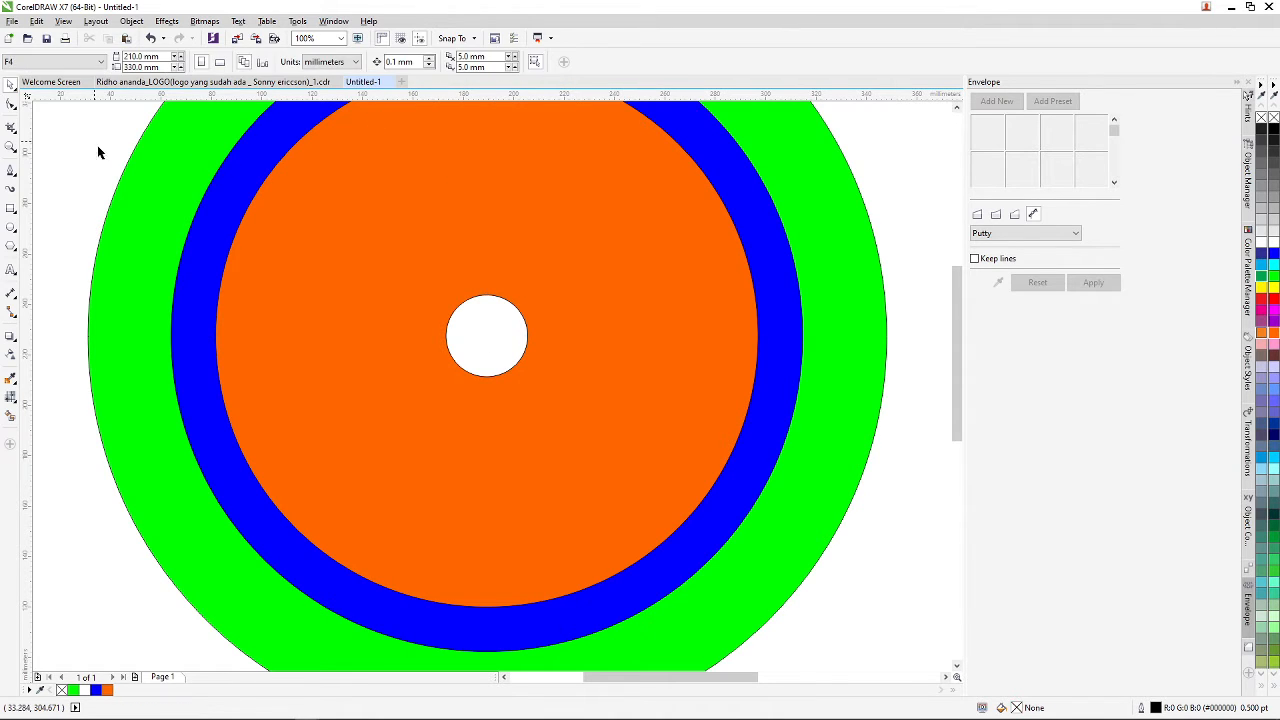
- Delete the white hub circle from the centre of the orange shape
left_click(508, 313)
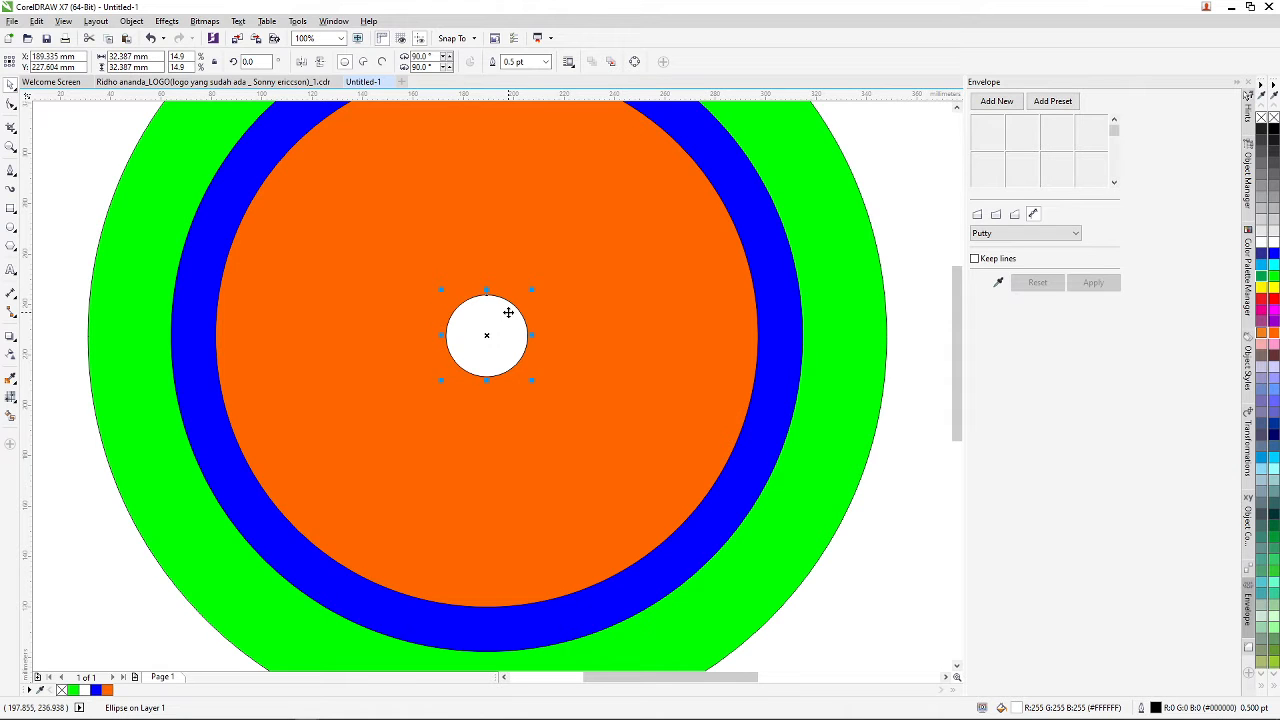
key("Delete")
scroll(541, 288, "down", 2)
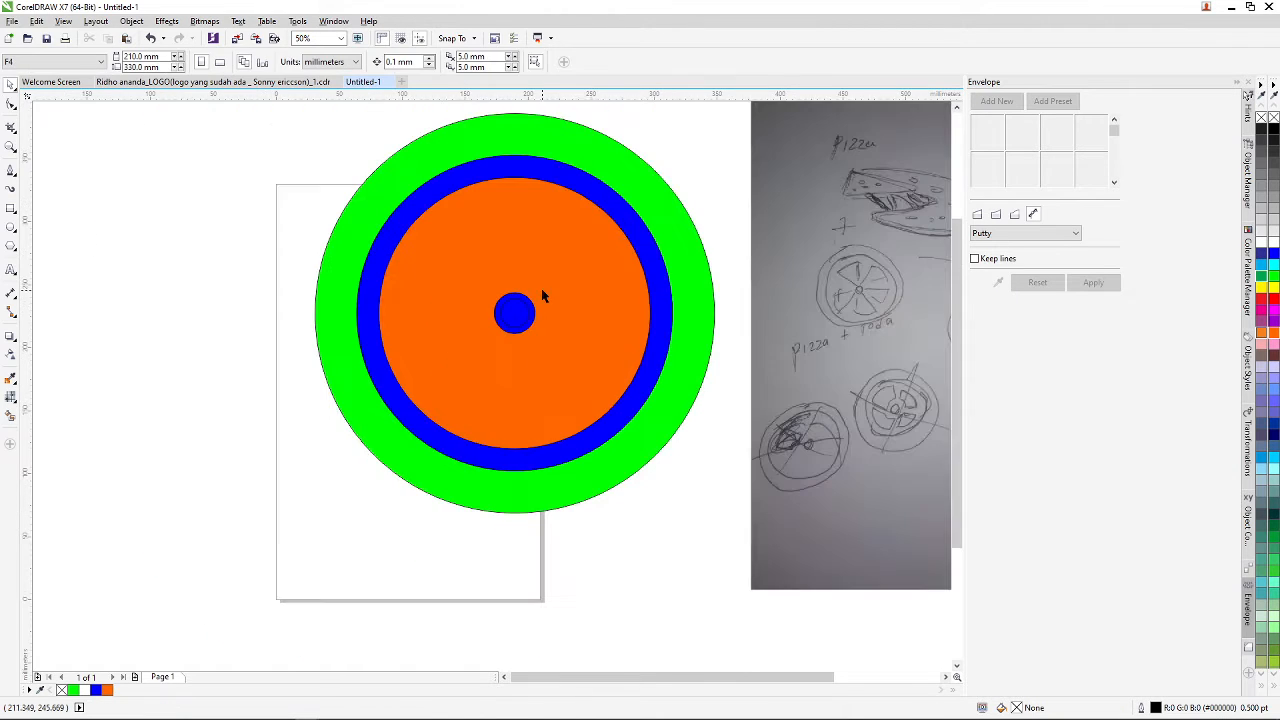
- Pull the orange ring off the wheel to check its cut-out hole, and undo the move
left_click(594, 371)
left_click_drag(594, 371, 244, 376)
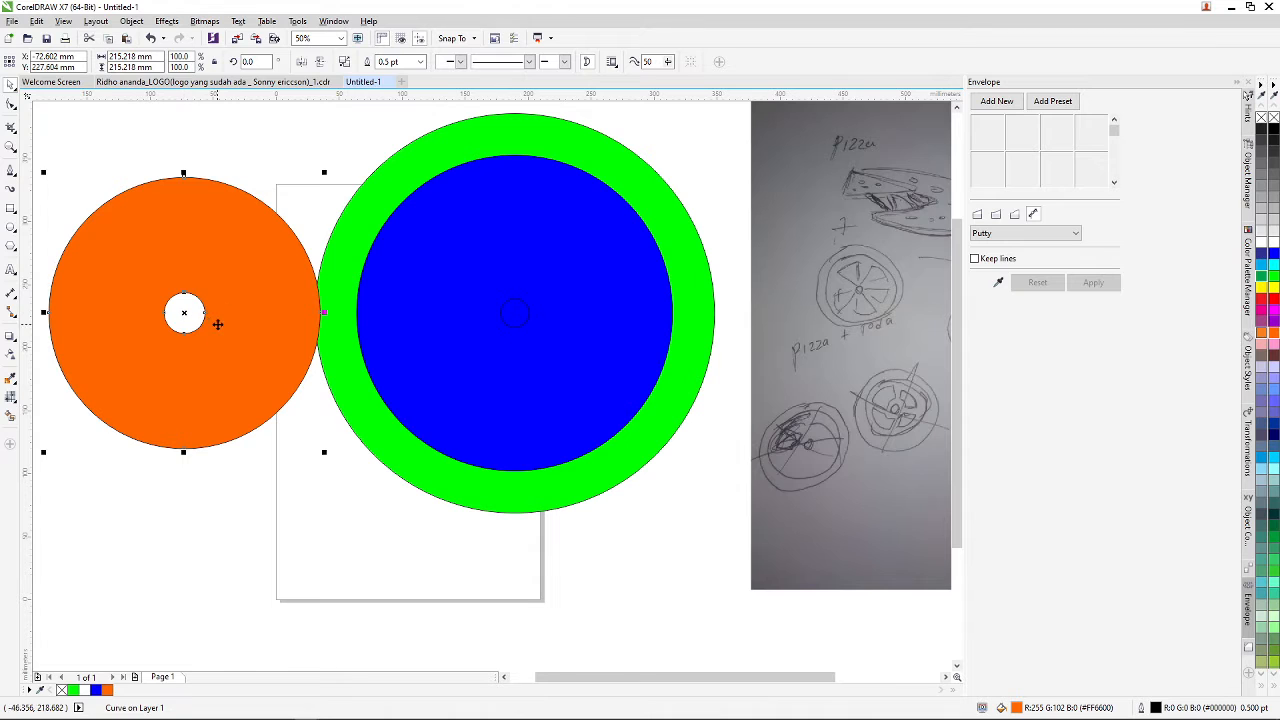
key("ctrl+z")
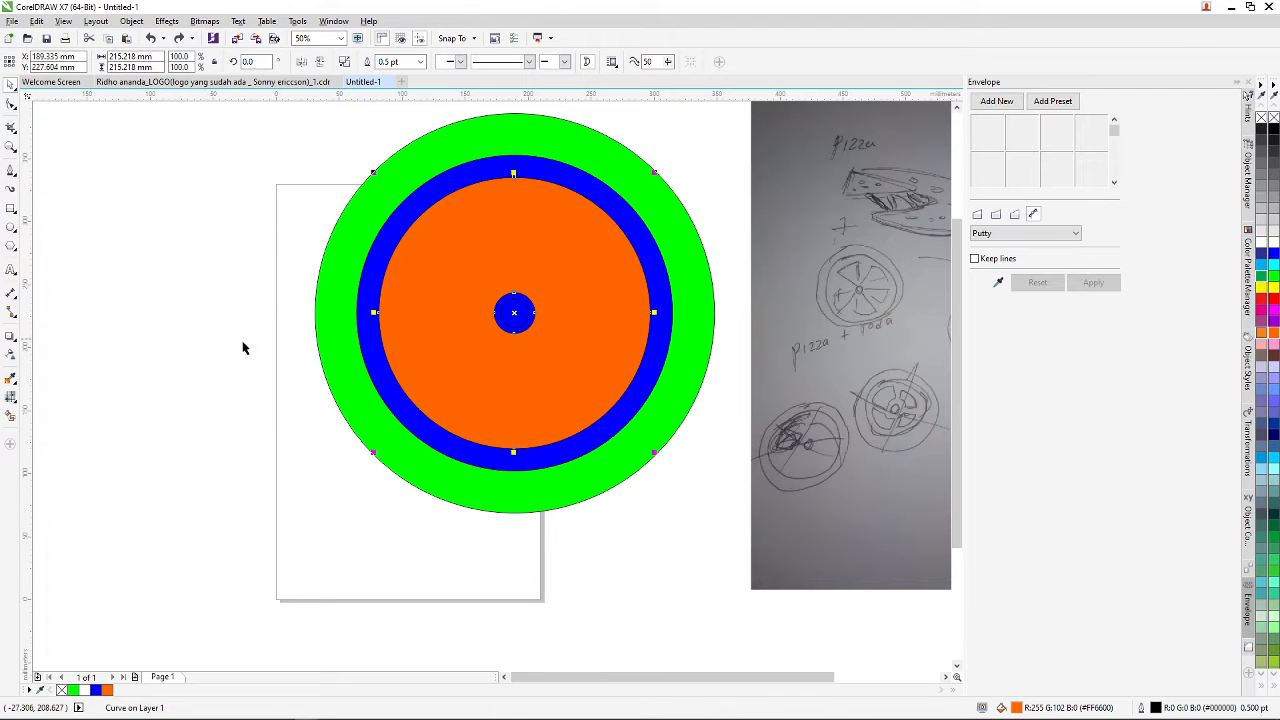
left_click(329, 420)
- Compare the coloured rings with the pizza wheels drawing in the sketch photo, examining its spokes, slices and hub
scroll(523, 263, "down", 4)
scroll(523, 263, "up", 4)
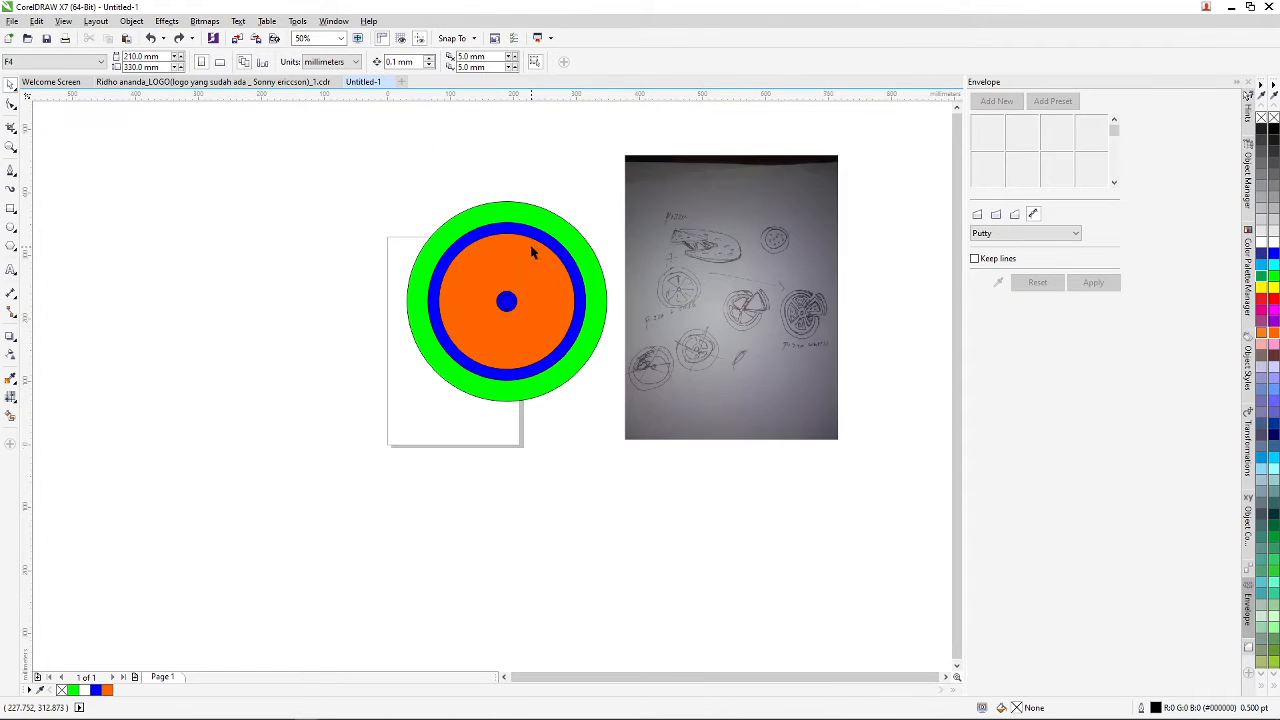
scroll(540, 213, "down", 2)
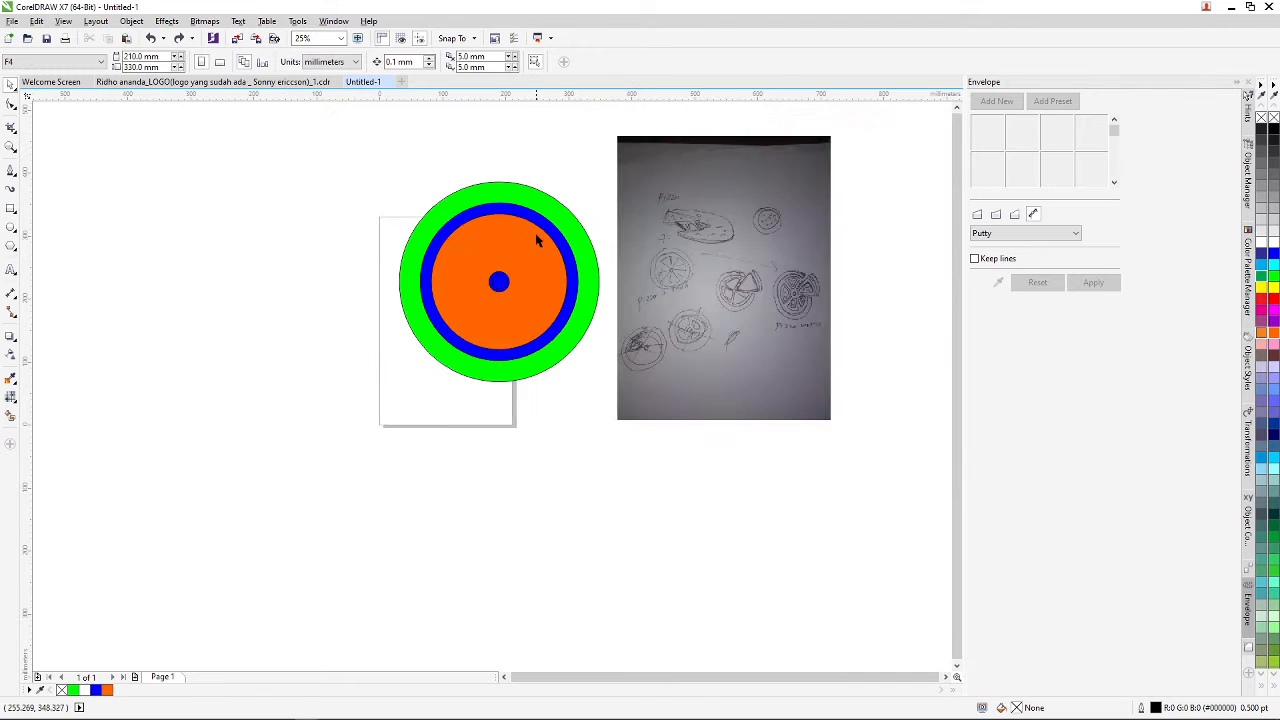
scroll(550, 270, "up", 2)
scroll(549, 270, "down", 2)
scroll(512, 251, "up", 2)
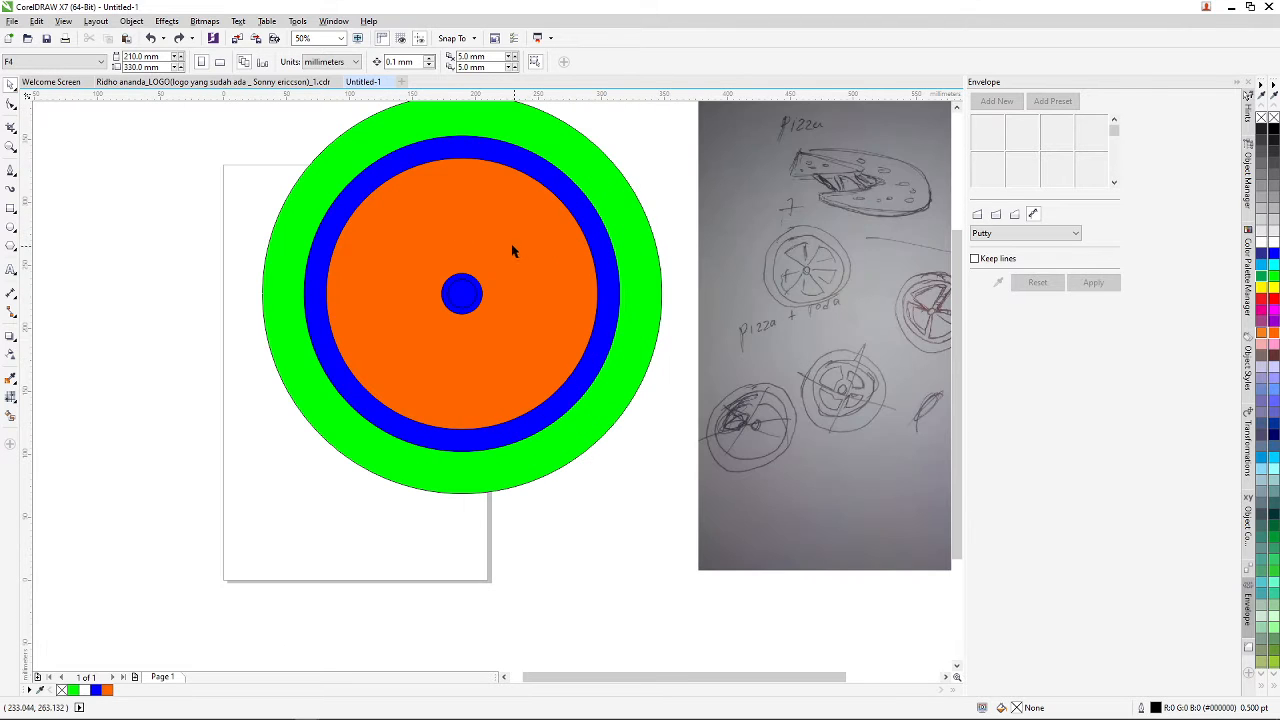
scroll(559, 261, "down", 2)
scroll(740, 268, "up", 2)
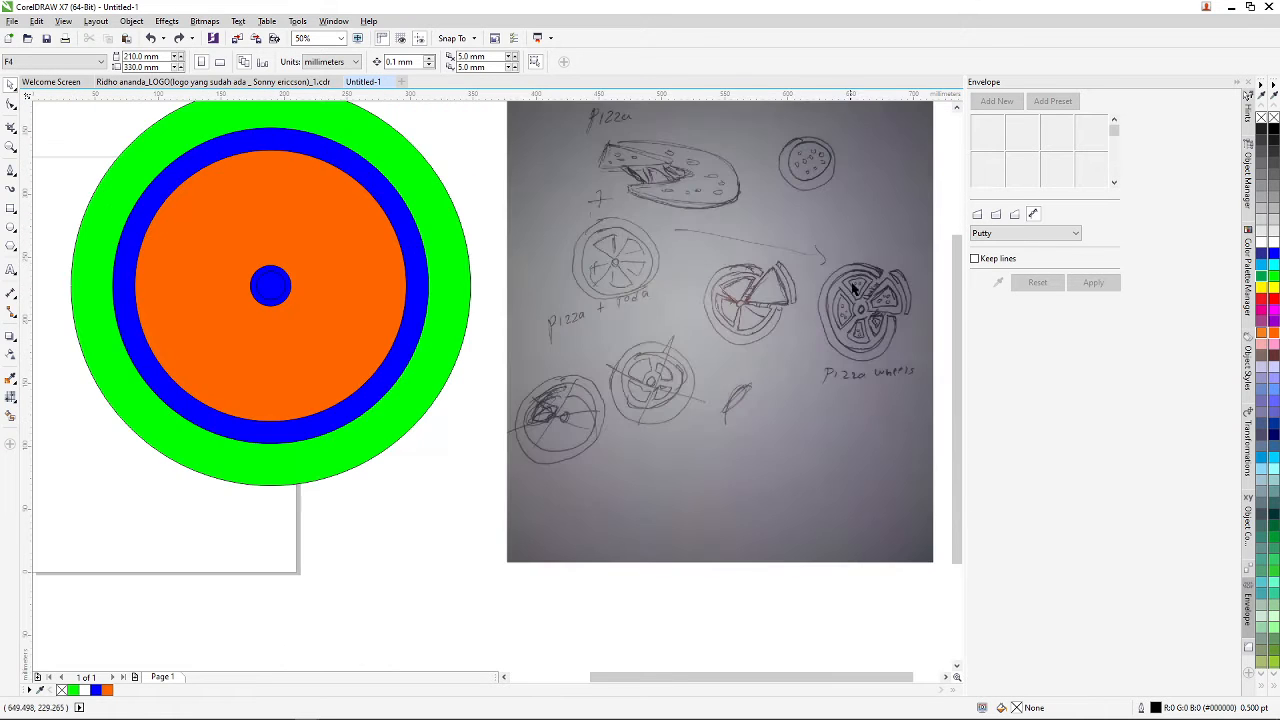
scroll(920, 295, "up", 2)
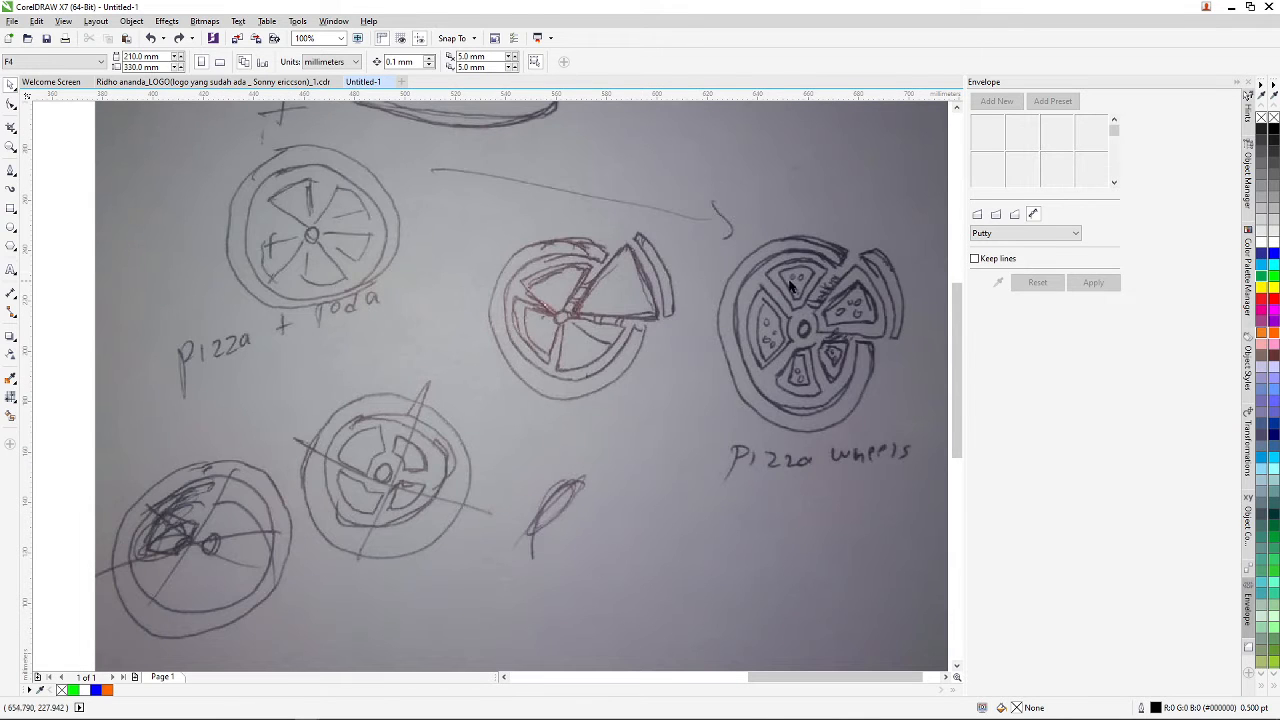
scroll(800, 340, "down", 4)
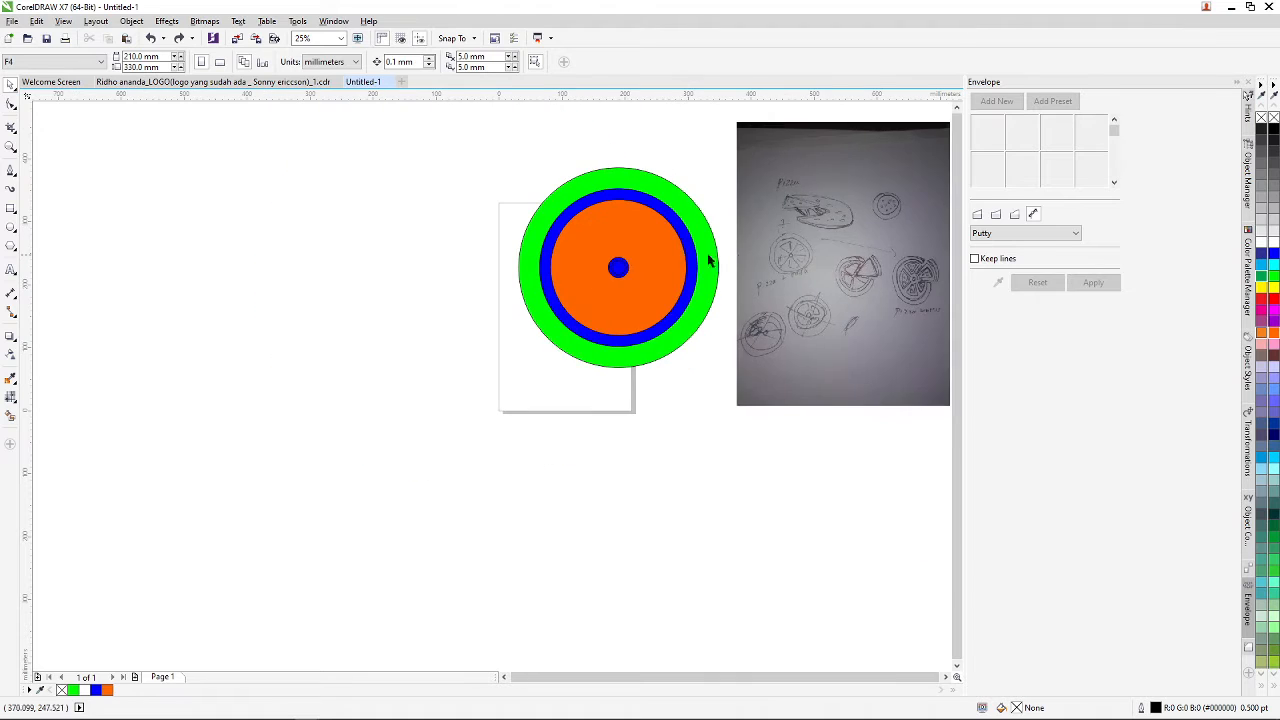
scroll(709, 245, "up", 1)
scroll(462, 275, "down", 1)
scroll(462, 275, "up", 1)
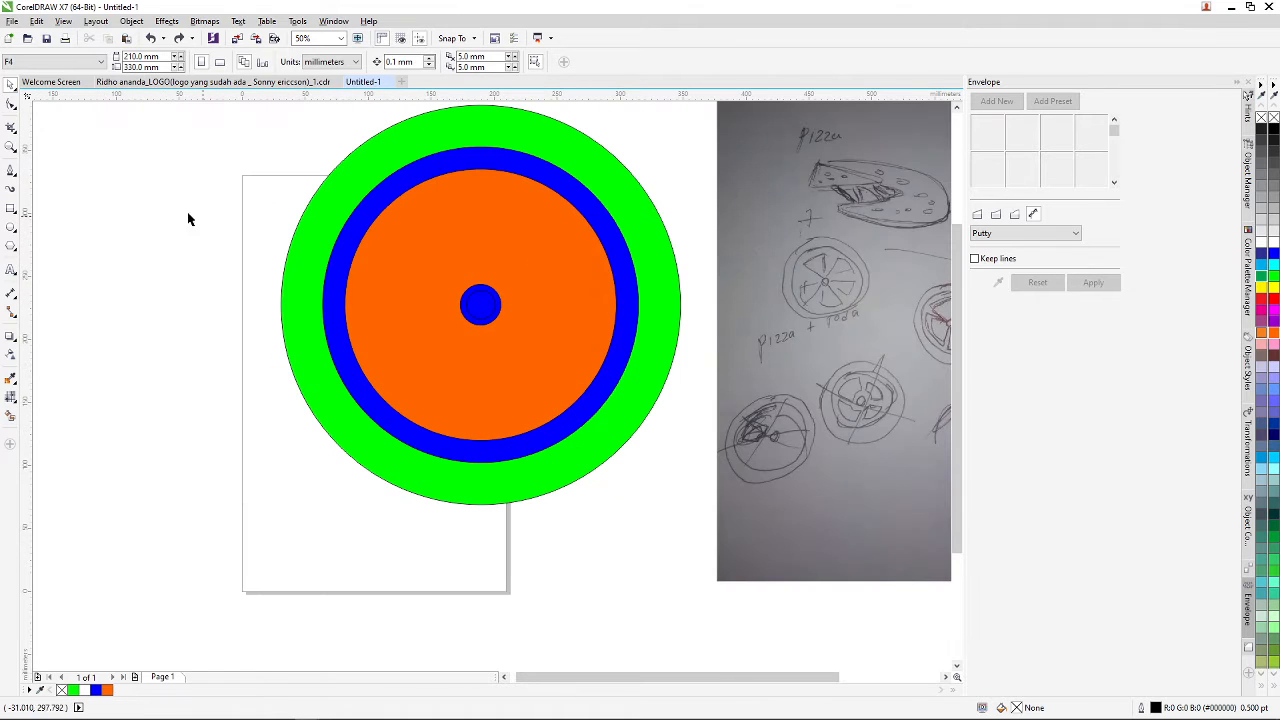
- Draw a thin horizontal rectangle about 356 mm by 15 mm beside the wheel, its end overlapping the green circle
left_click(12, 209)
scroll(257, 263, "down", 2)
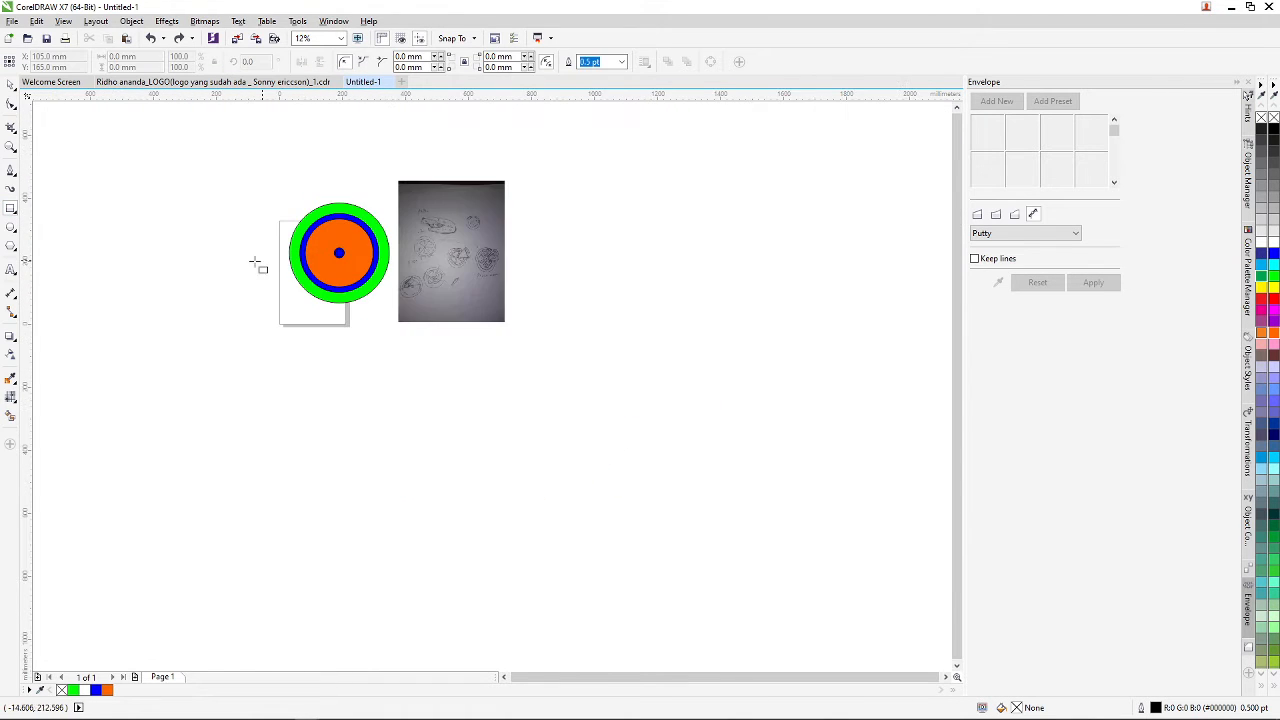
scroll(177, 257, "up", 1)
left_click_drag(204, 316, 429, 324)
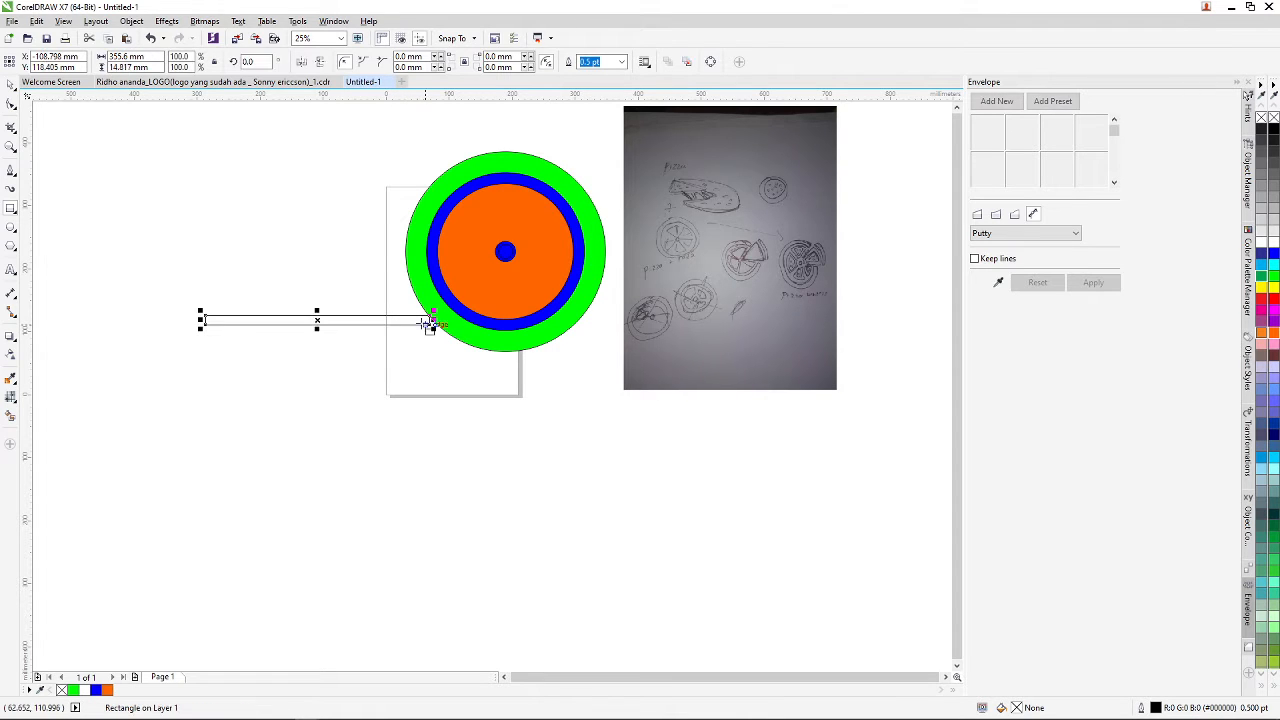
left_click(10, 86)
left_click(337, 295)
scroll(284, 325, "up", 1)
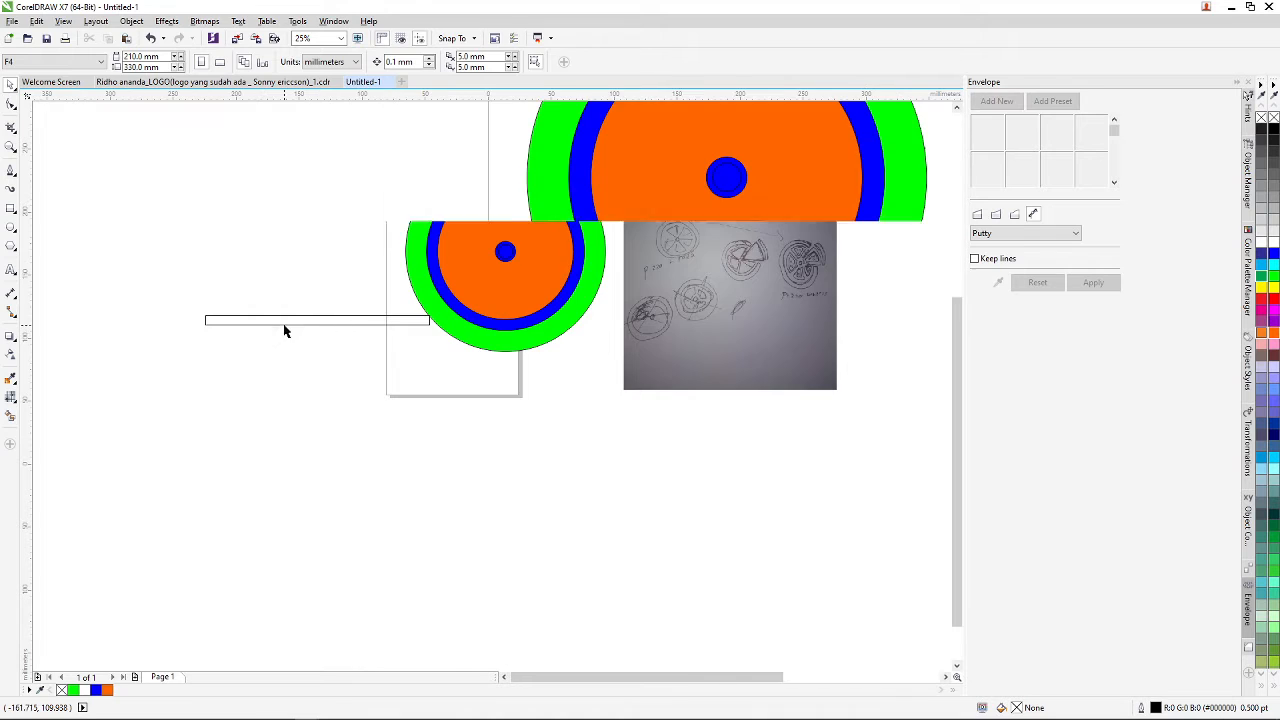
- Rotate a duplicate of the thin rectangle by 90 degrees about its centre to form a cross
left_click(274, 311)
scroll(274, 312, "down", 1)
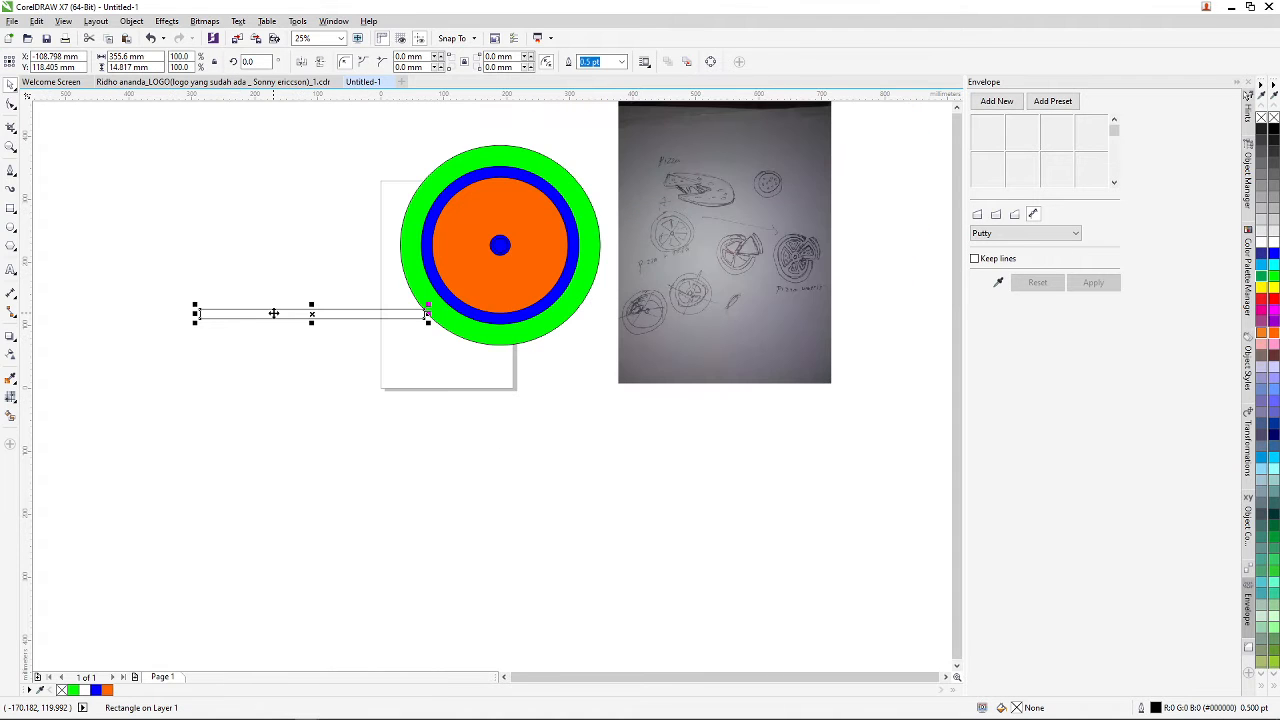
left_click(273, 313)
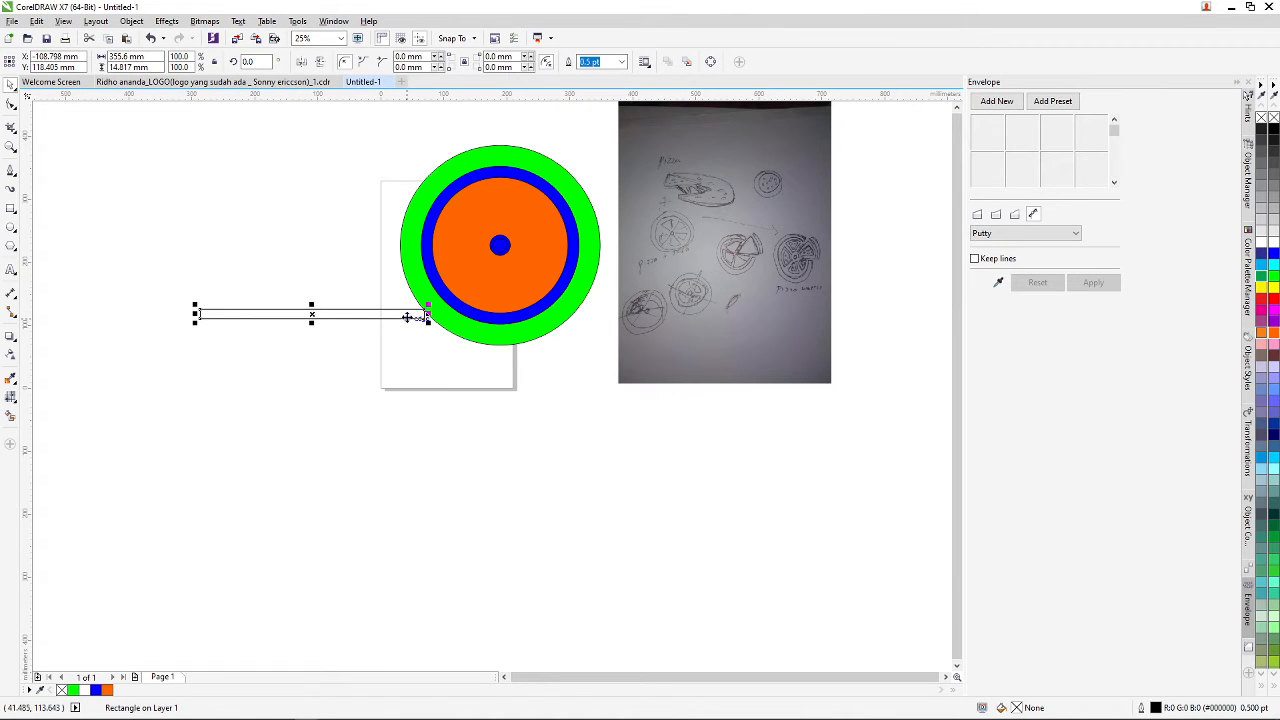
left_click_drag(427, 318, 310, 447)
left_click(343, 414)
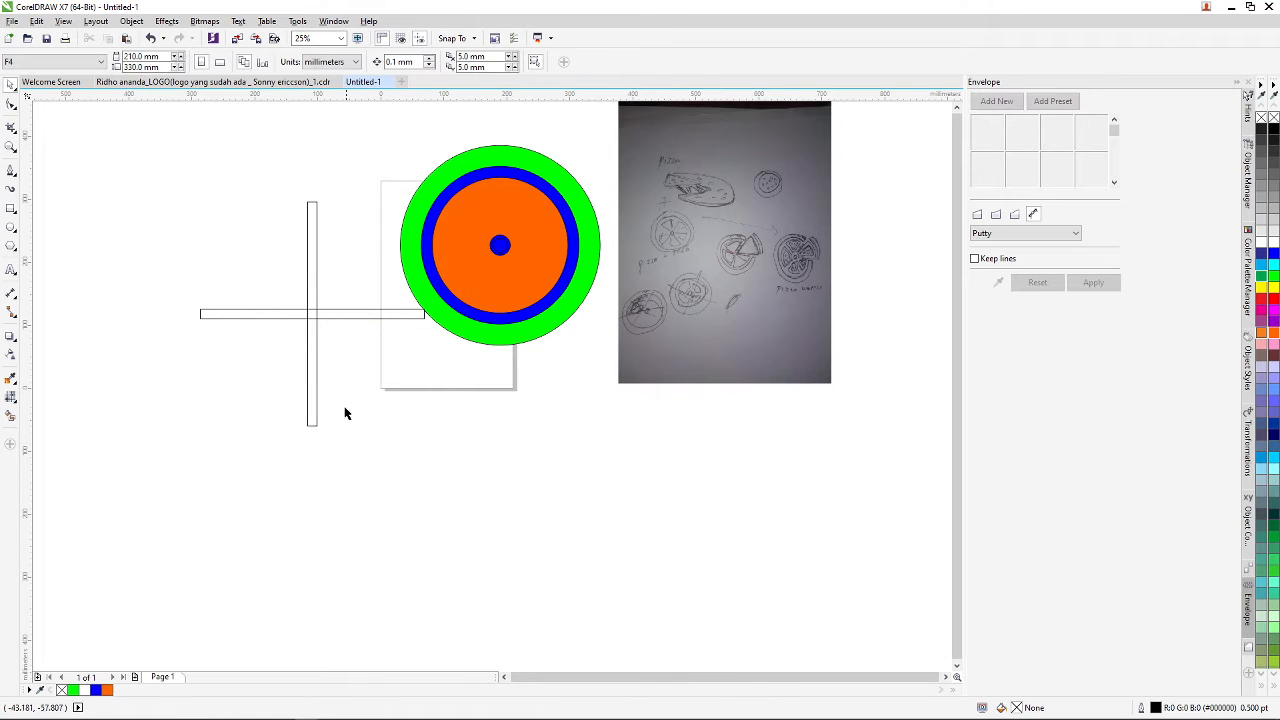
- Shift the orange ring slightly off the wheel's centre and undo the move
scroll(318, 333, "down", 1)
scroll(318, 333, "up", 1)
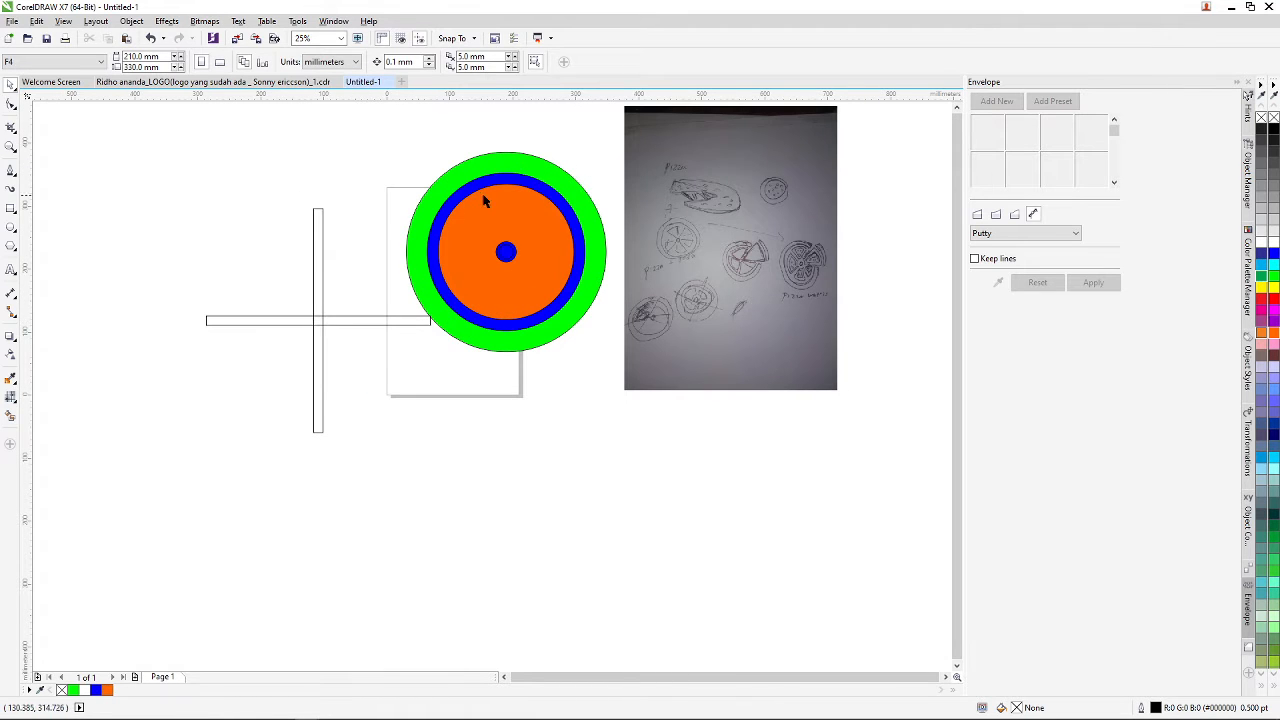
left_click(567, 230)
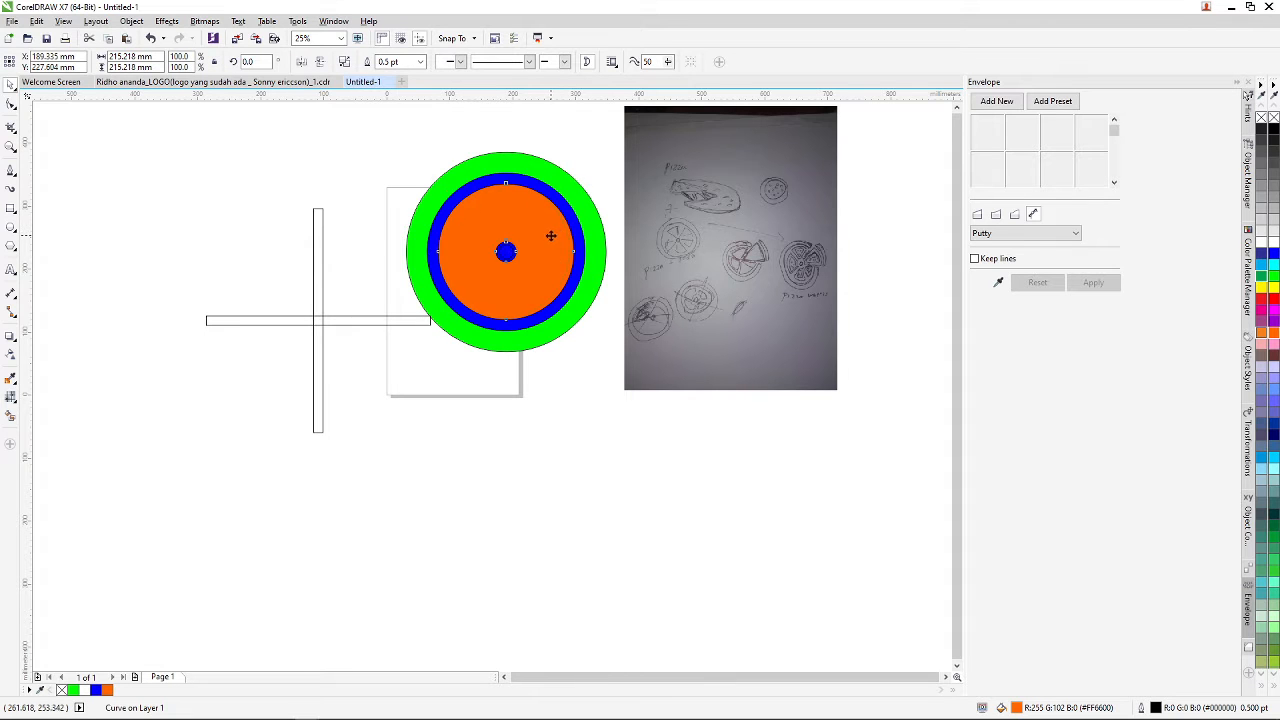
left_click_drag(550, 236, 534, 226)
key("ctrl+z")
left_click(486, 423)
- Group the vertical and horizontal bars into one cross
scroll(313, 331, "down", 1)
scroll(313, 331, "up", 2)
left_click(322, 308)
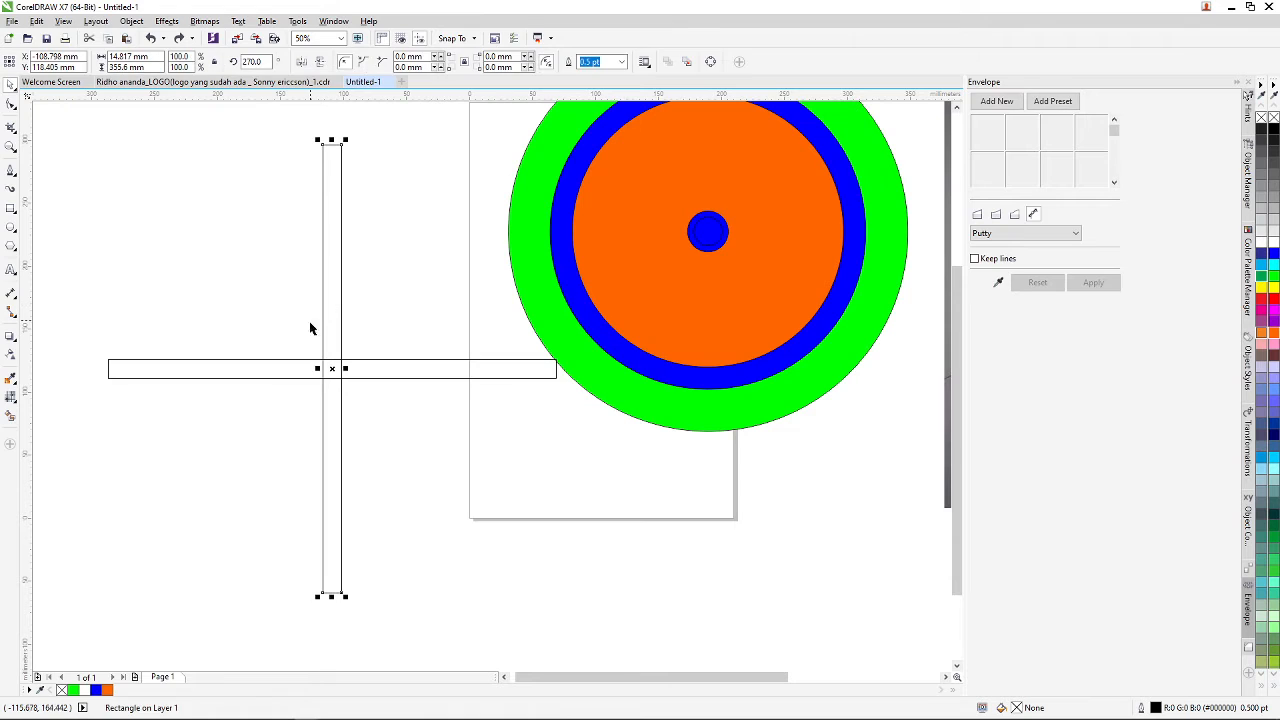
left_click(263, 366, "shift")
key("ctrl+g")
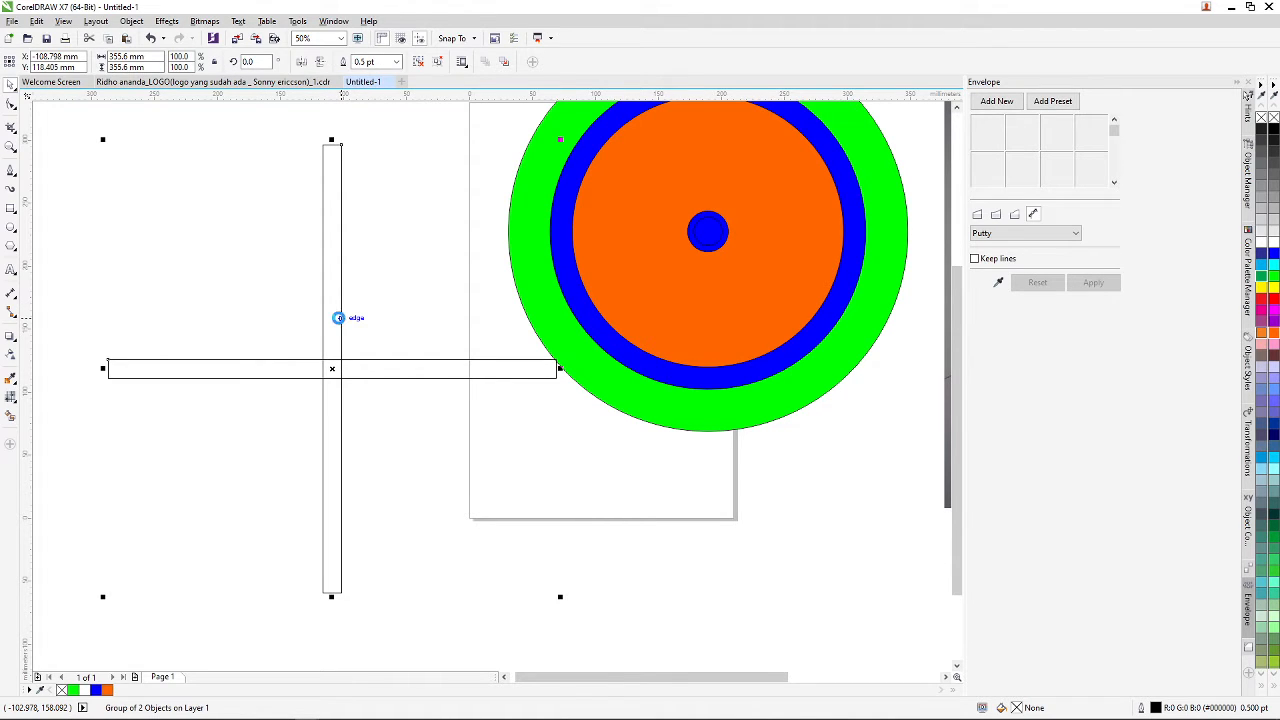
- Rotate a duplicate of the grouped cross by 45 degrees about its centre to form an eight-armed star
left_click(339, 317)
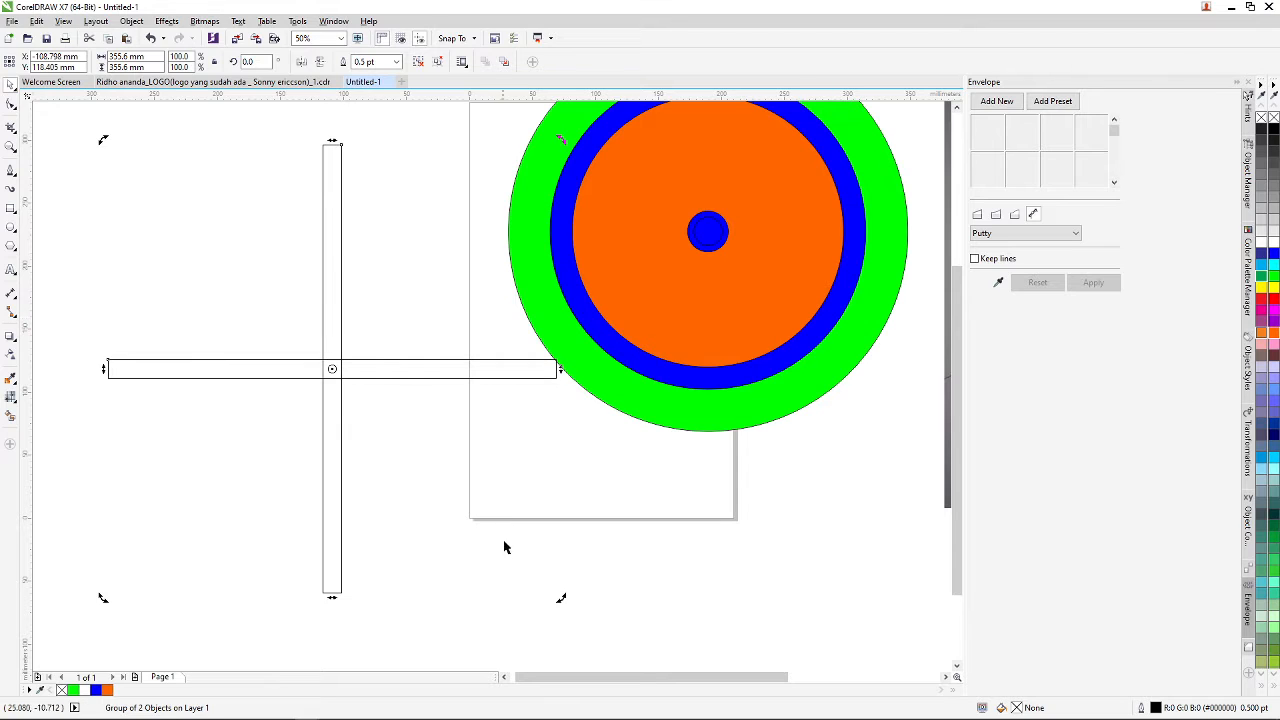
left_click(569, 546)
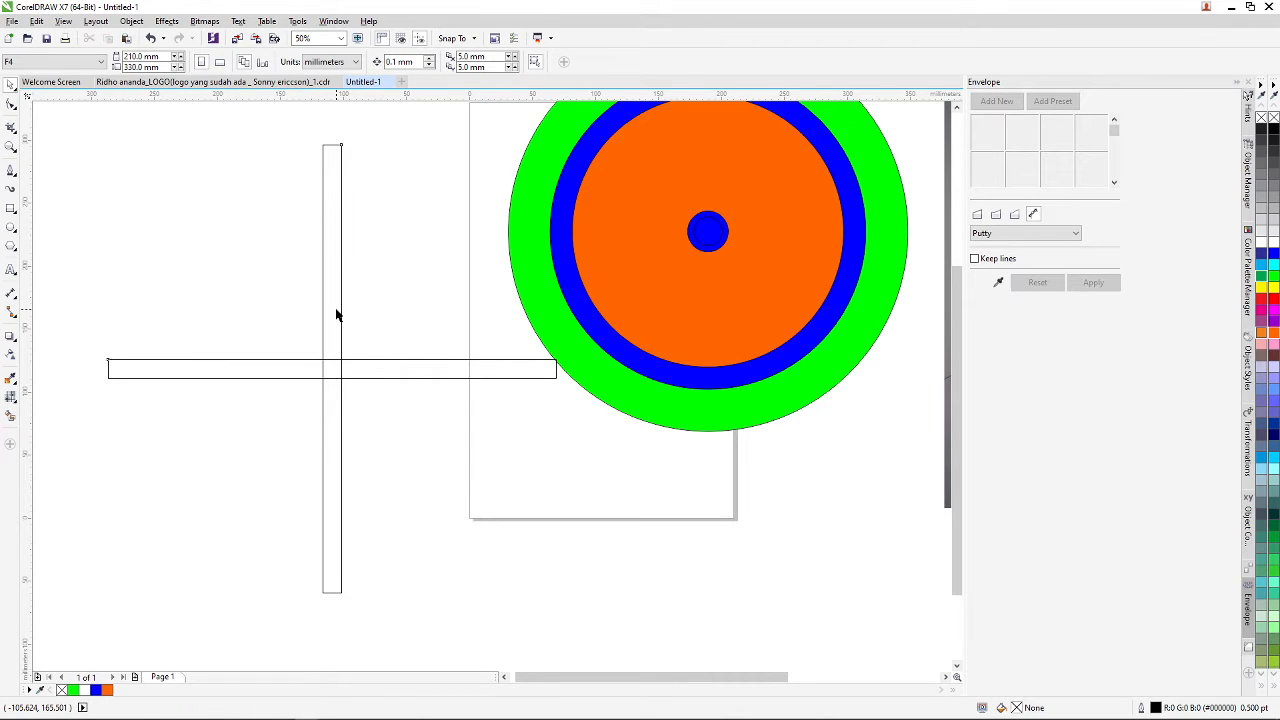
left_click(337, 312)
left_click(336, 310)
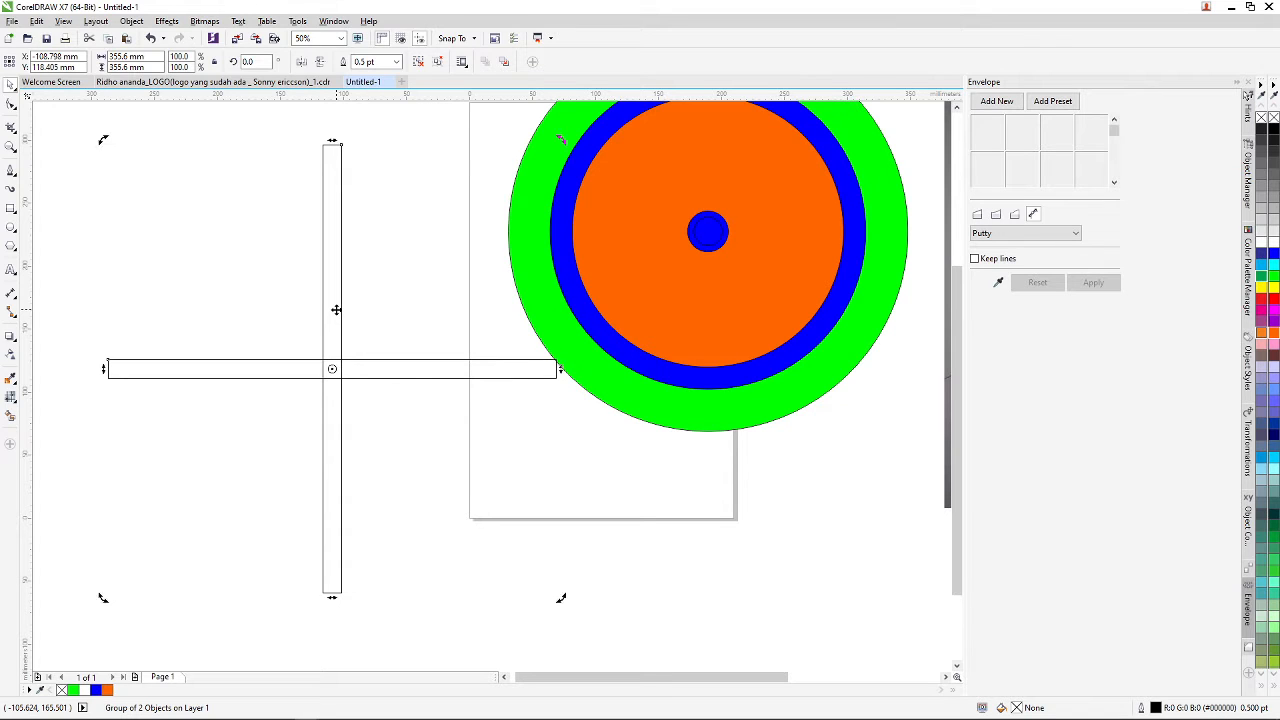
left_click_drag(565, 600, 565, 601)
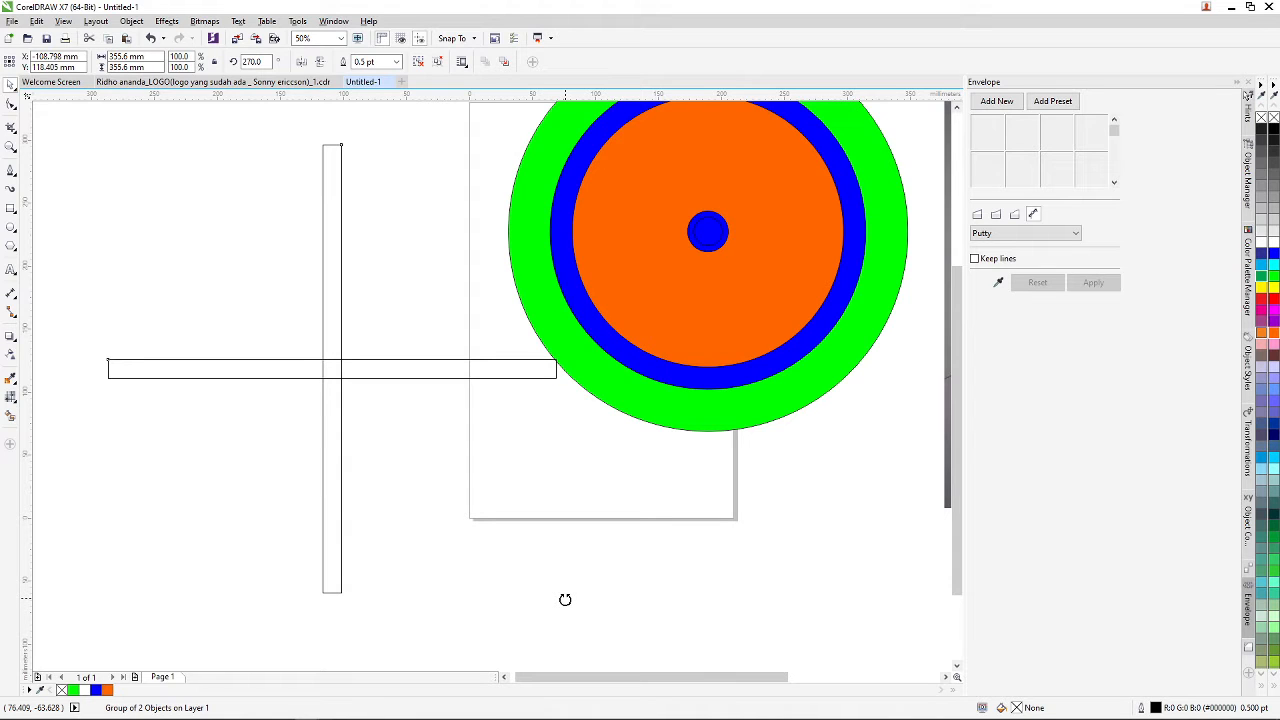
left_click_drag(565, 599, 342, 614)
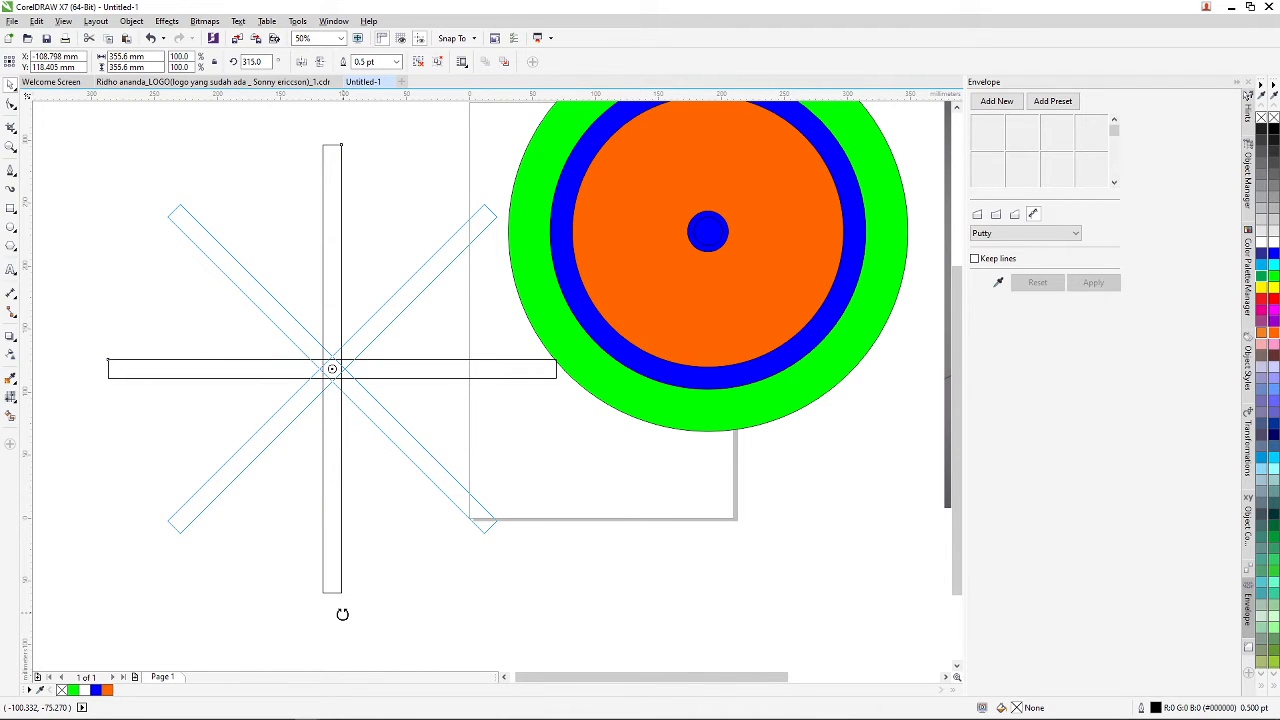
left_click_drag(342, 614, 342, 614)
- Select both crosses together and group them into a single star
scroll(416, 352, "down", 2)
mouse_move(284, 461)
left_mouse_down()
mouse_move(523, 209)
mouse_move(286, 423)
left_mouse_up()
left_click_drag(219, 504, 530, 200)
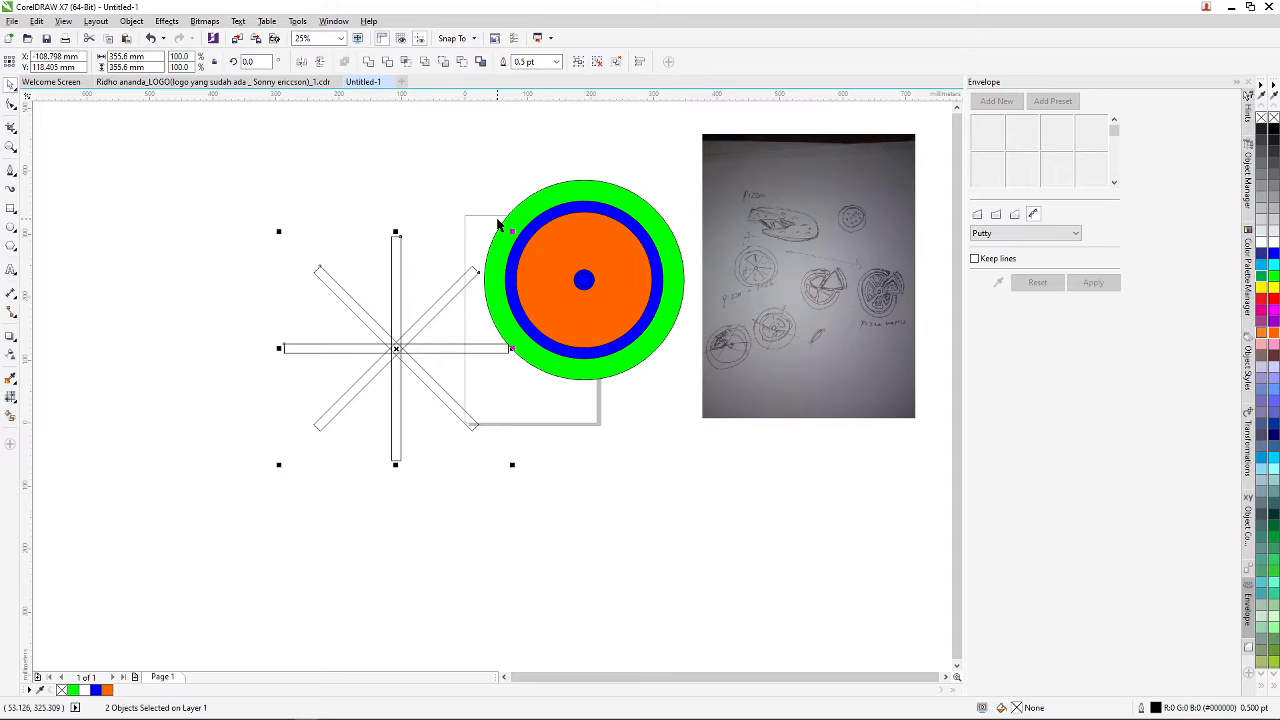
key("ctrl+g")
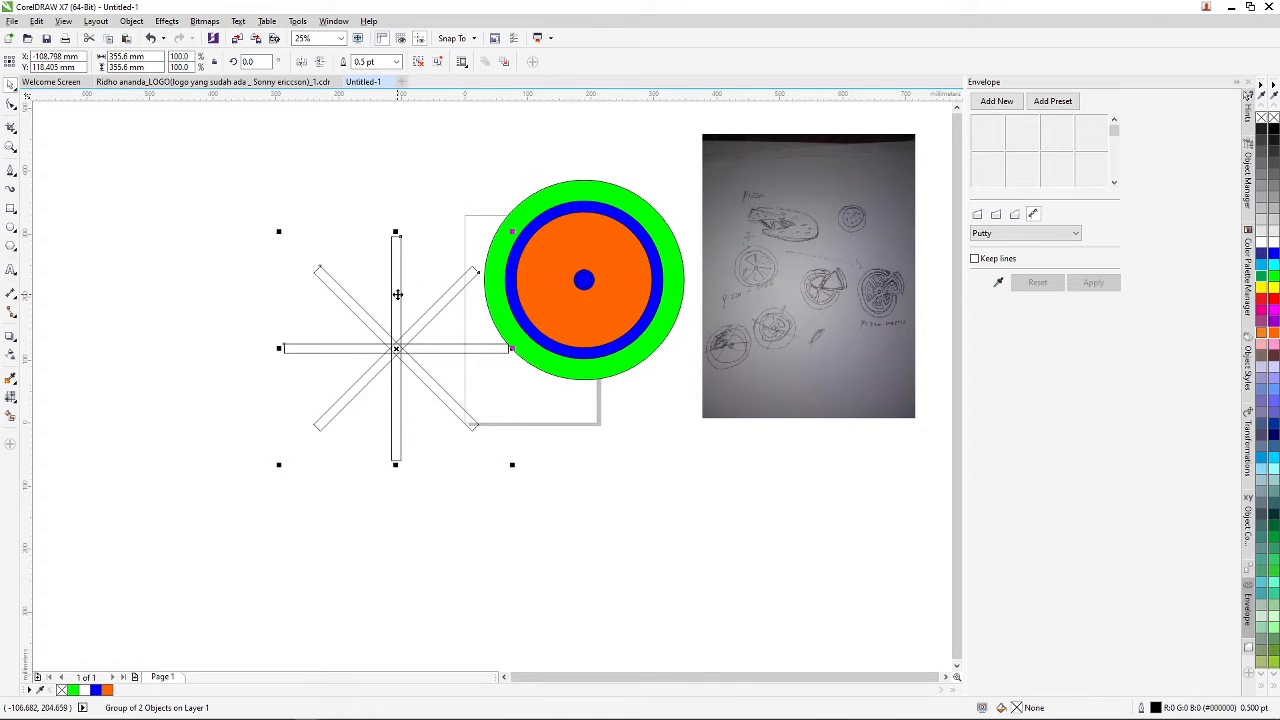
- Move the grouped star over the wheel so its centre sits on the hub
left_click_drag(397, 294, 371, 298)
left_click(180, 209)
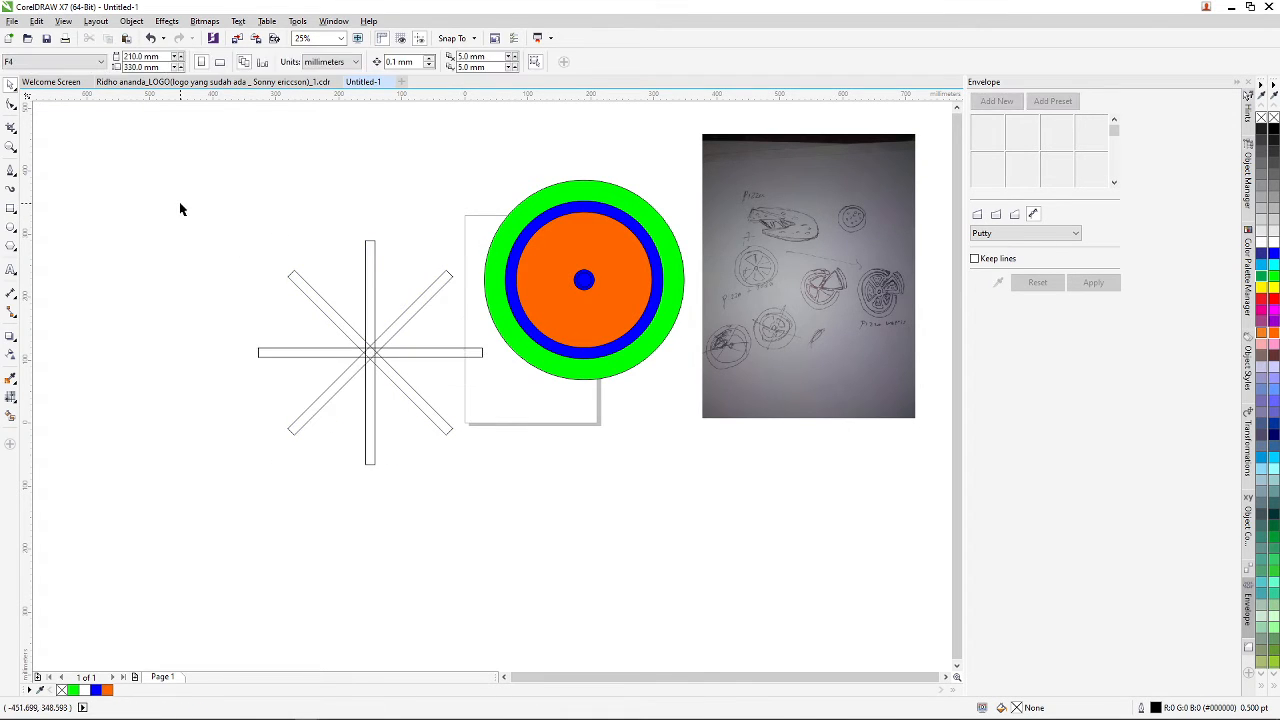
left_click_drag(213, 221, 500, 485)
left_click_drag(388, 329, 601, 256)
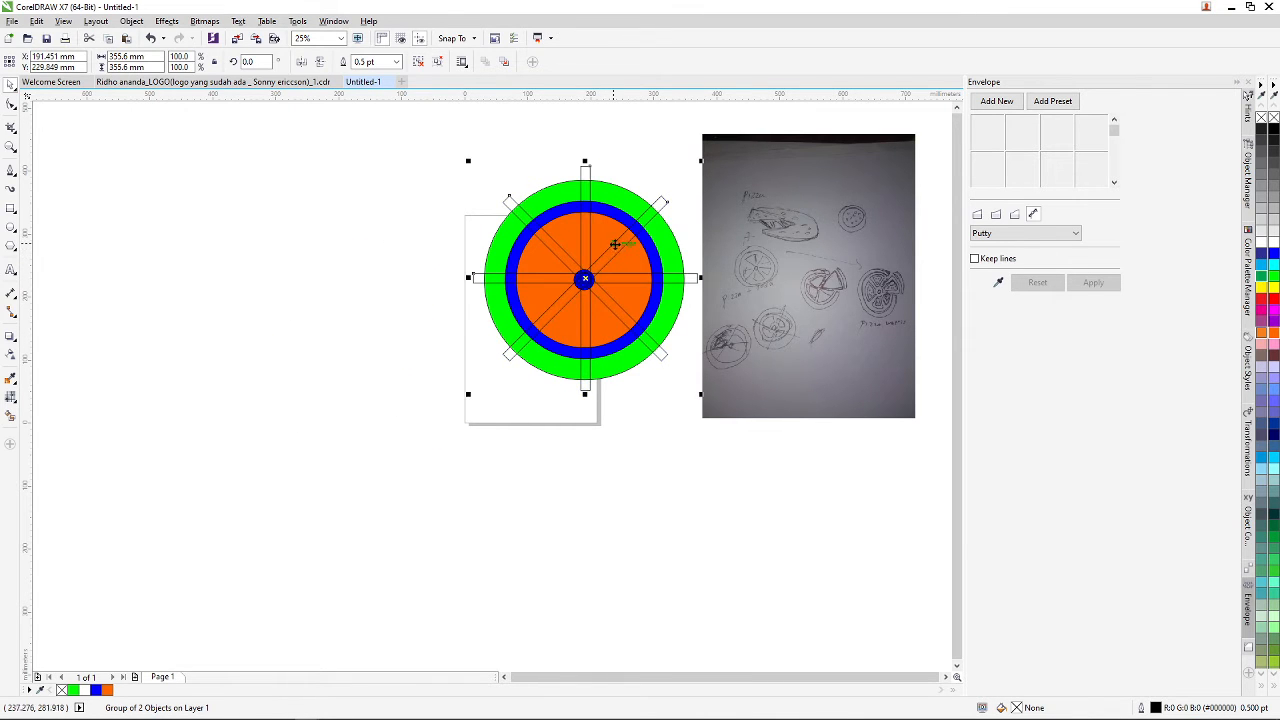
- Examine how the star's bars lie across the orange ring compared with the wheels in the sketch photo
scroll(617, 244, "up", 2)
left_click(655, 267)
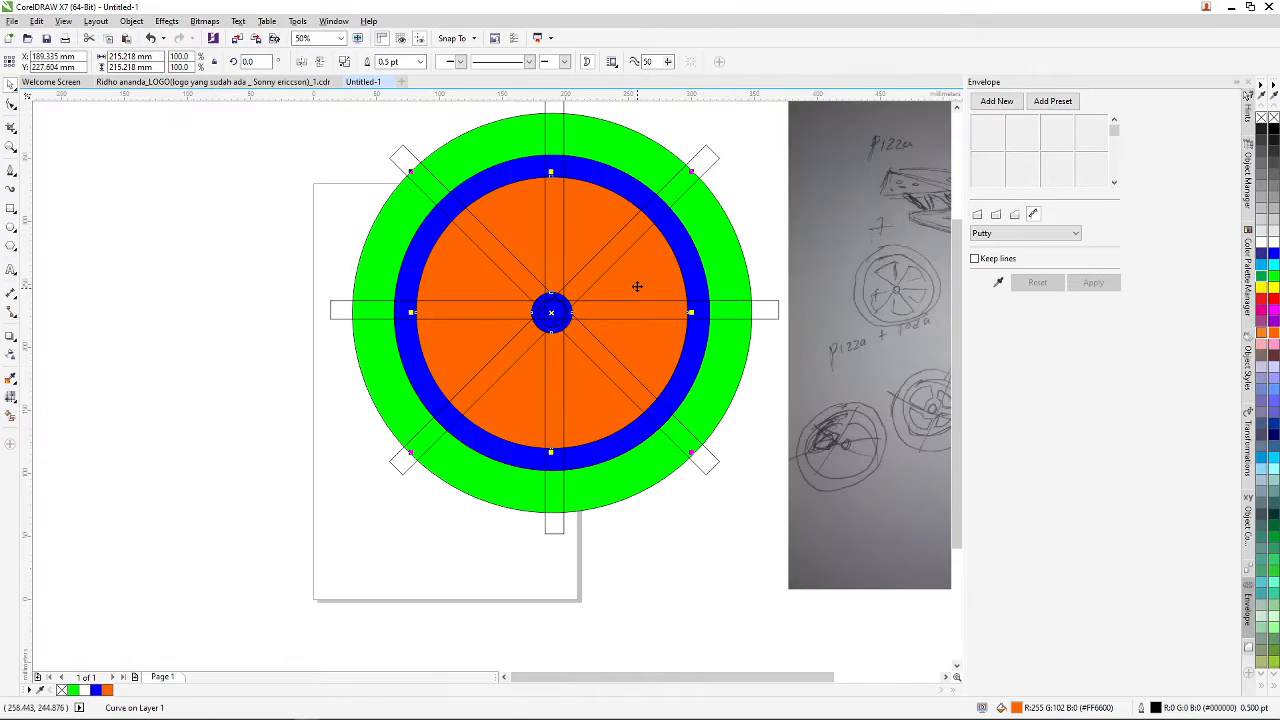
scroll(637, 284, "down", 4)
scroll(660, 275, "up", 4)
scroll(633, 281, "down", 4)
scroll(660, 275, "up", 4)
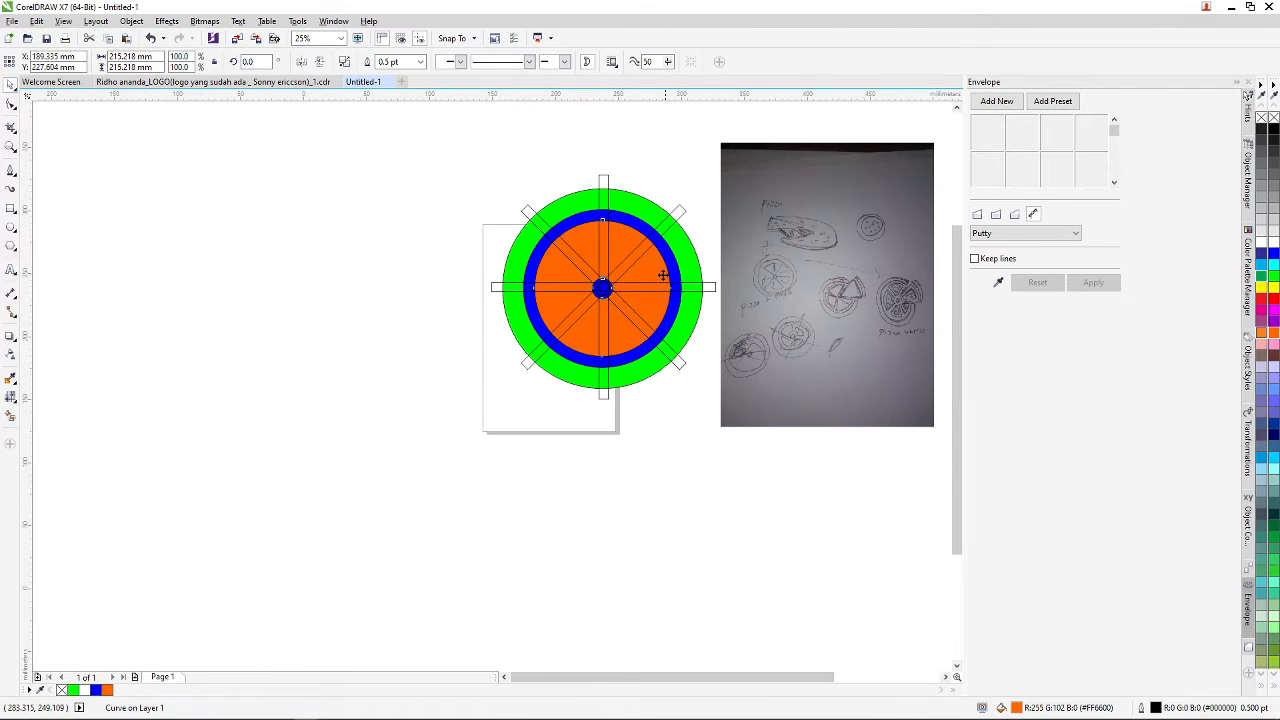
scroll(709, 257, "down", 4)
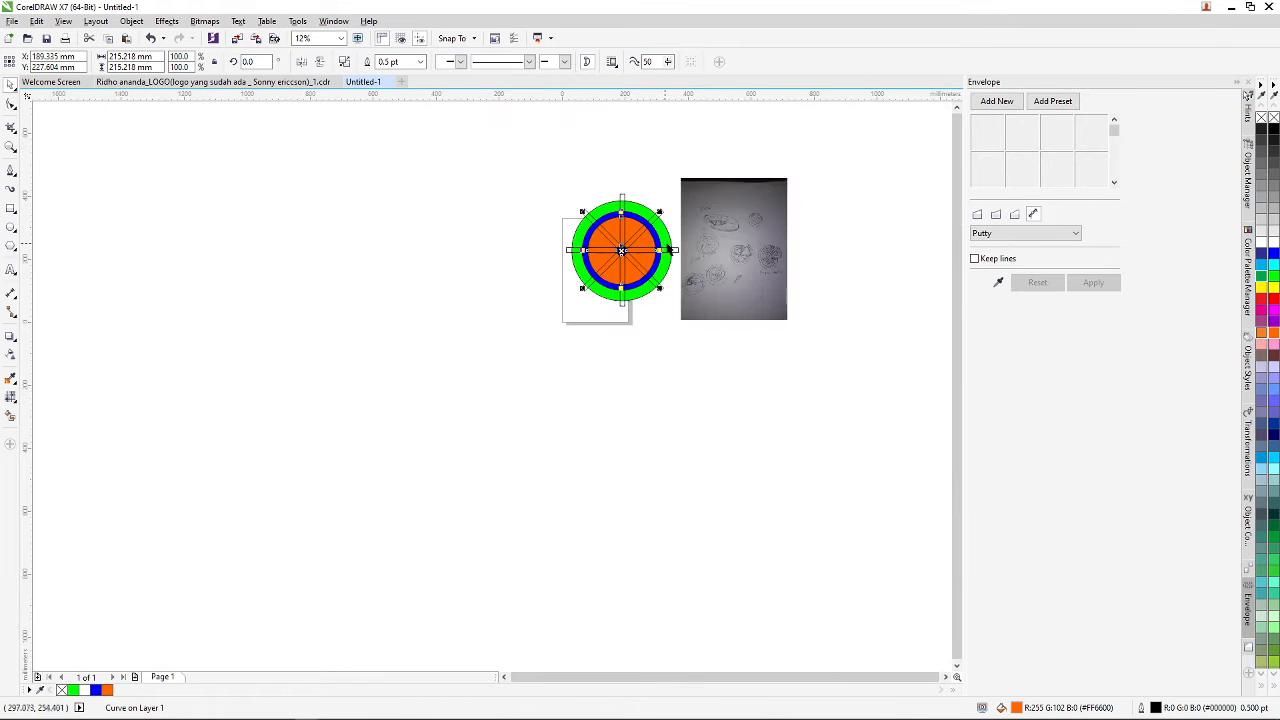
scroll(594, 229, "up", 4)
scroll(571, 223, "down", 4)
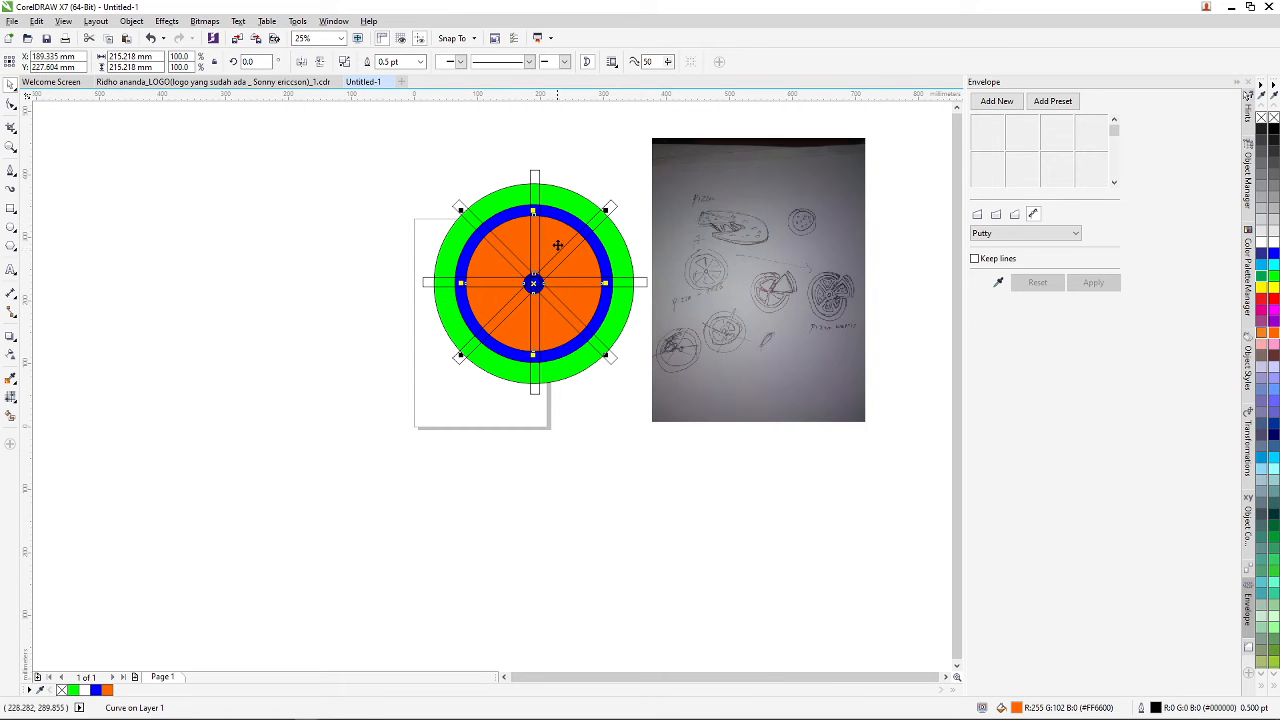
left_click(391, 240)
- Ungroup the star into its two crosses and cut them out of the orange ring with the Simplify operation
scroll(576, 175, "up", 2)
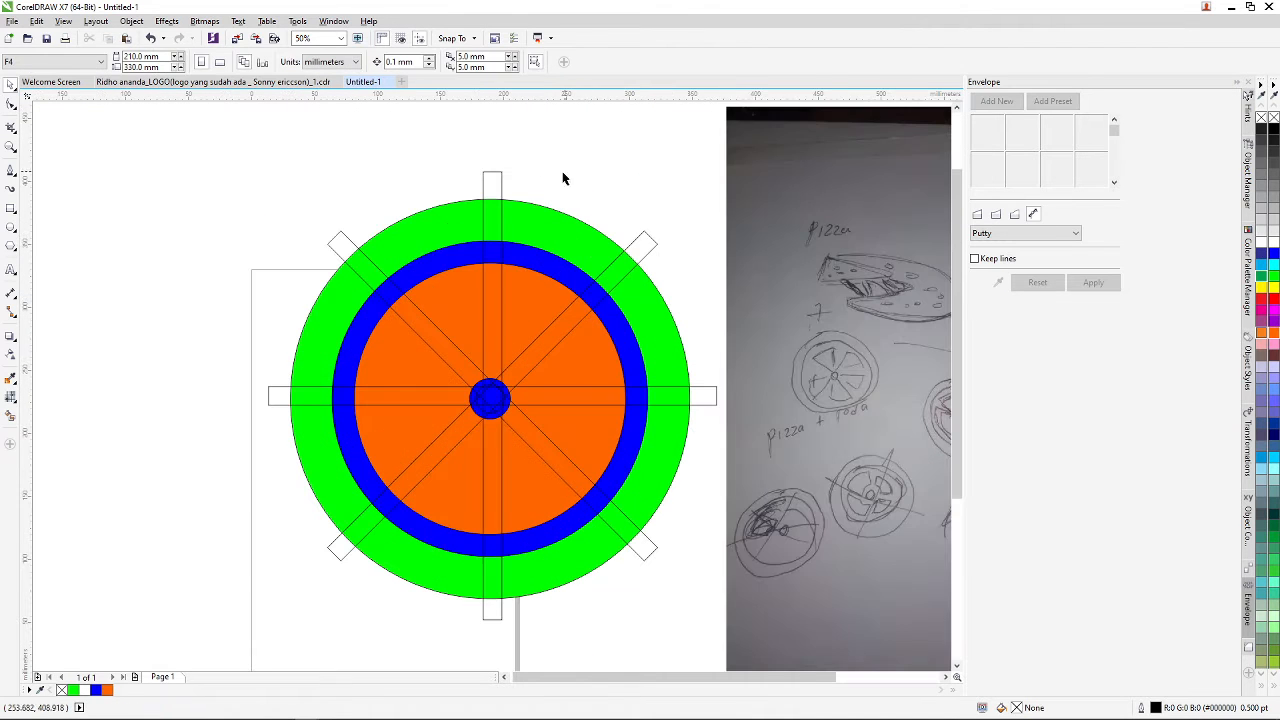
left_click(498, 180)
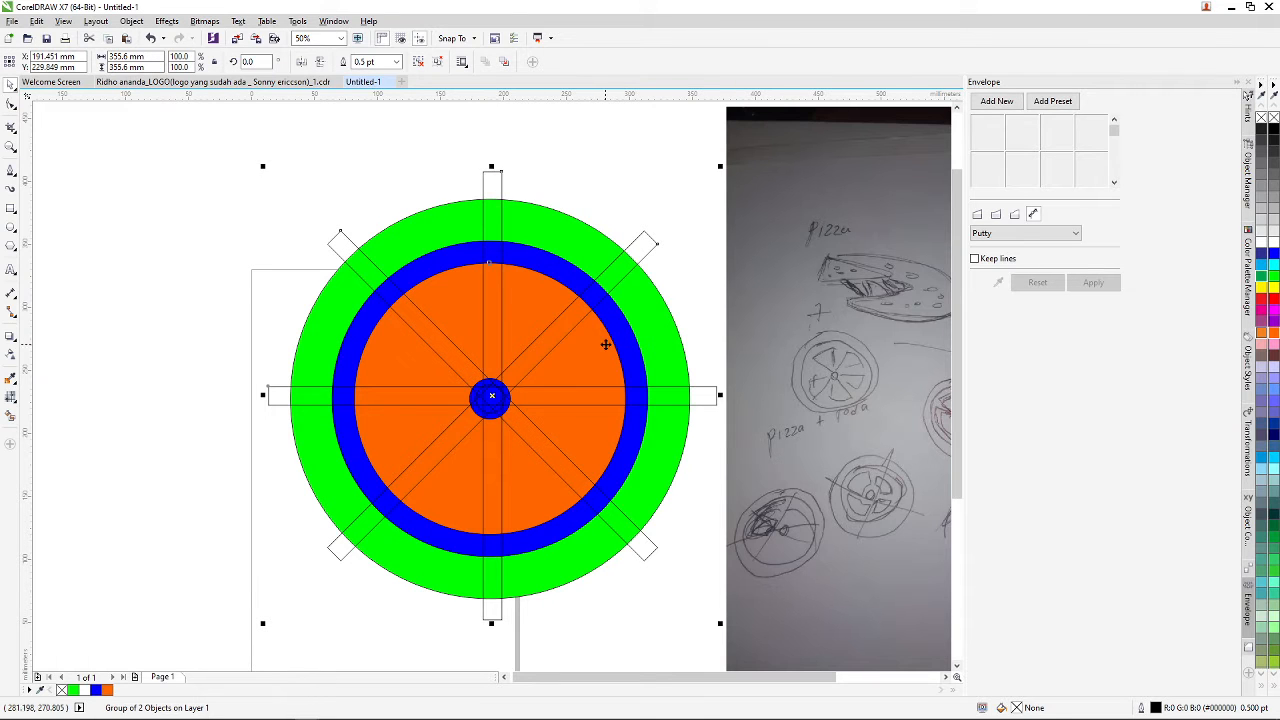
key("ctrl+u")
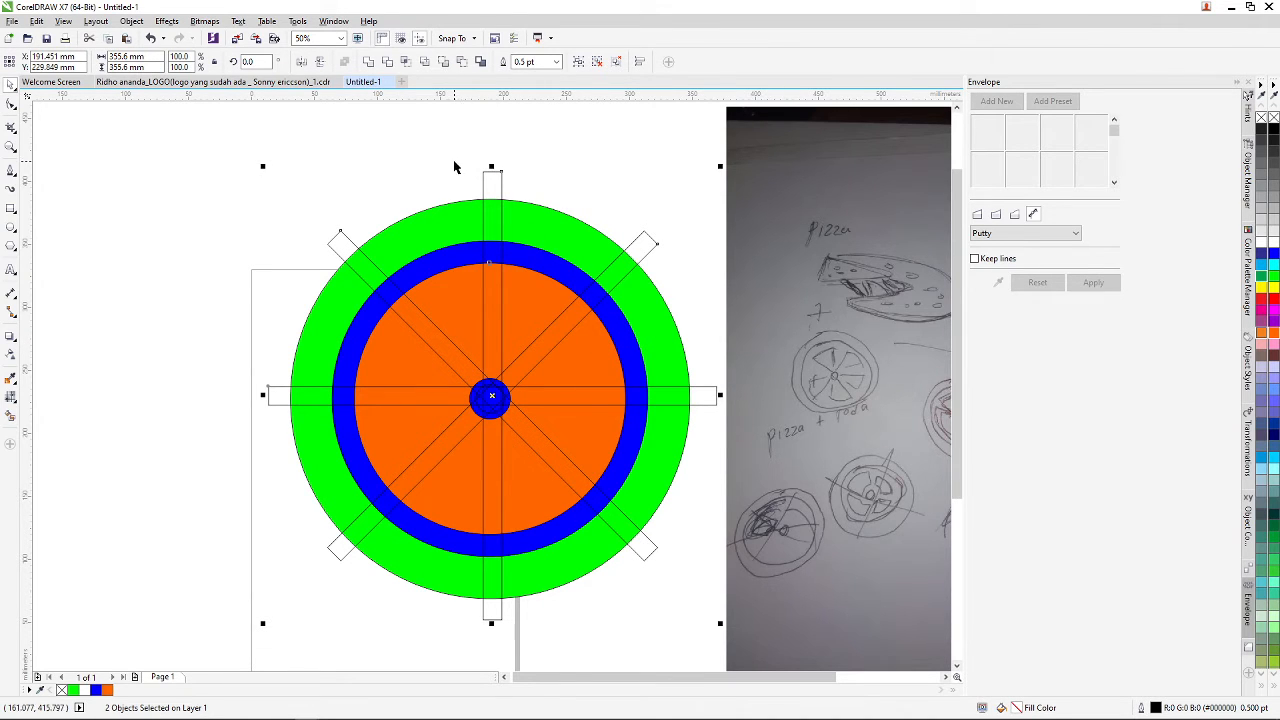
left_click(424, 62)
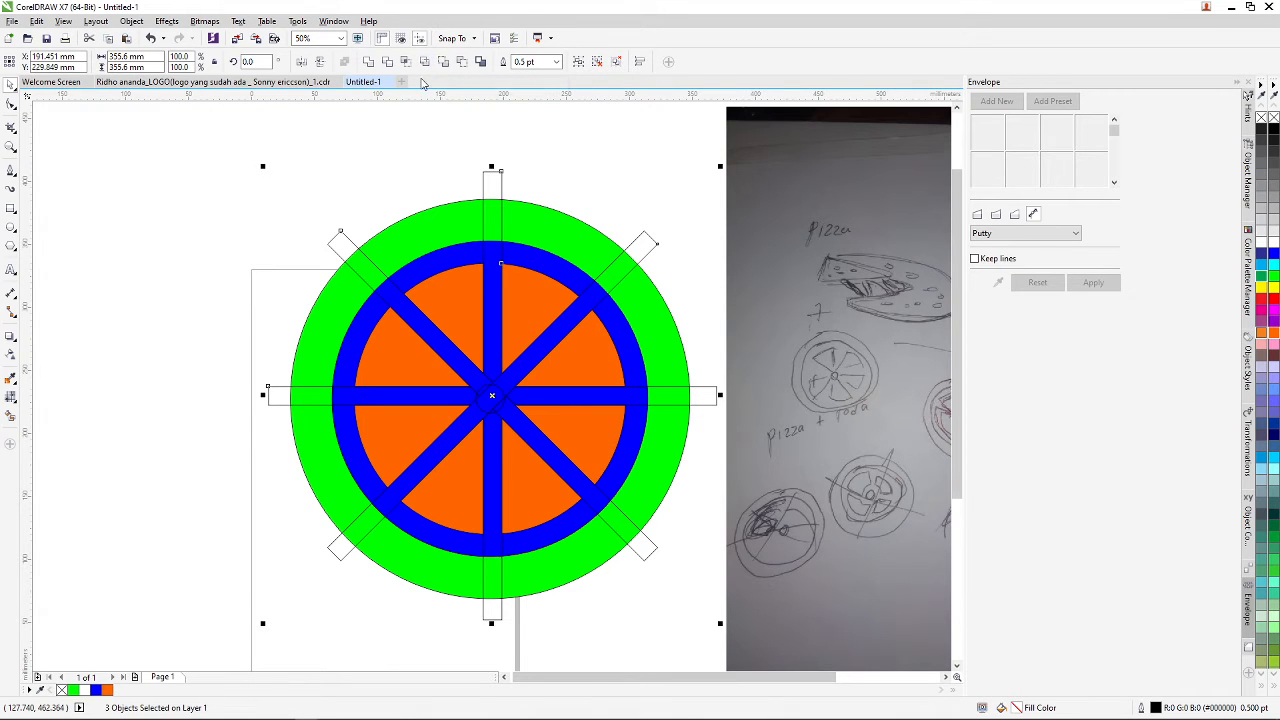
- Pull the two leftover crosses off the wheel and delete them
left_click(556, 182)
left_click(496, 200)
scroll(496, 200, "down", 1)
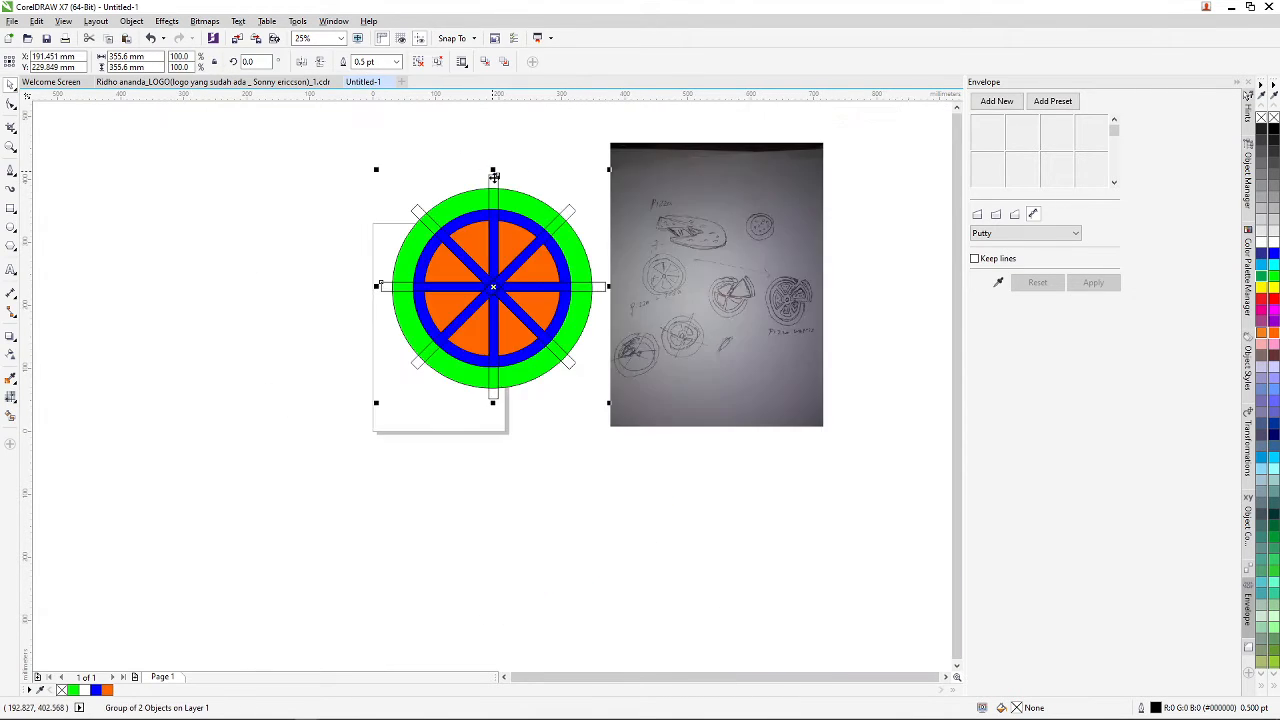
left_click_drag(495, 192, 317, 188)
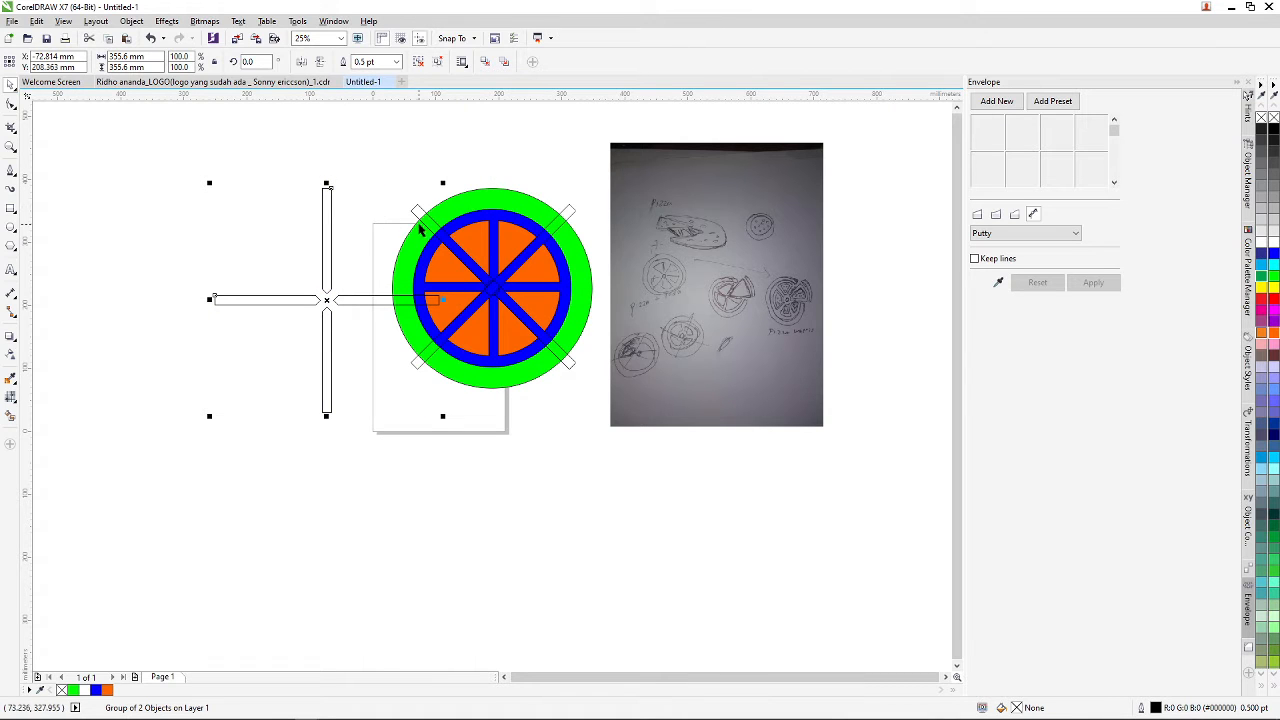
left_click_drag(420, 218, 240, 221)
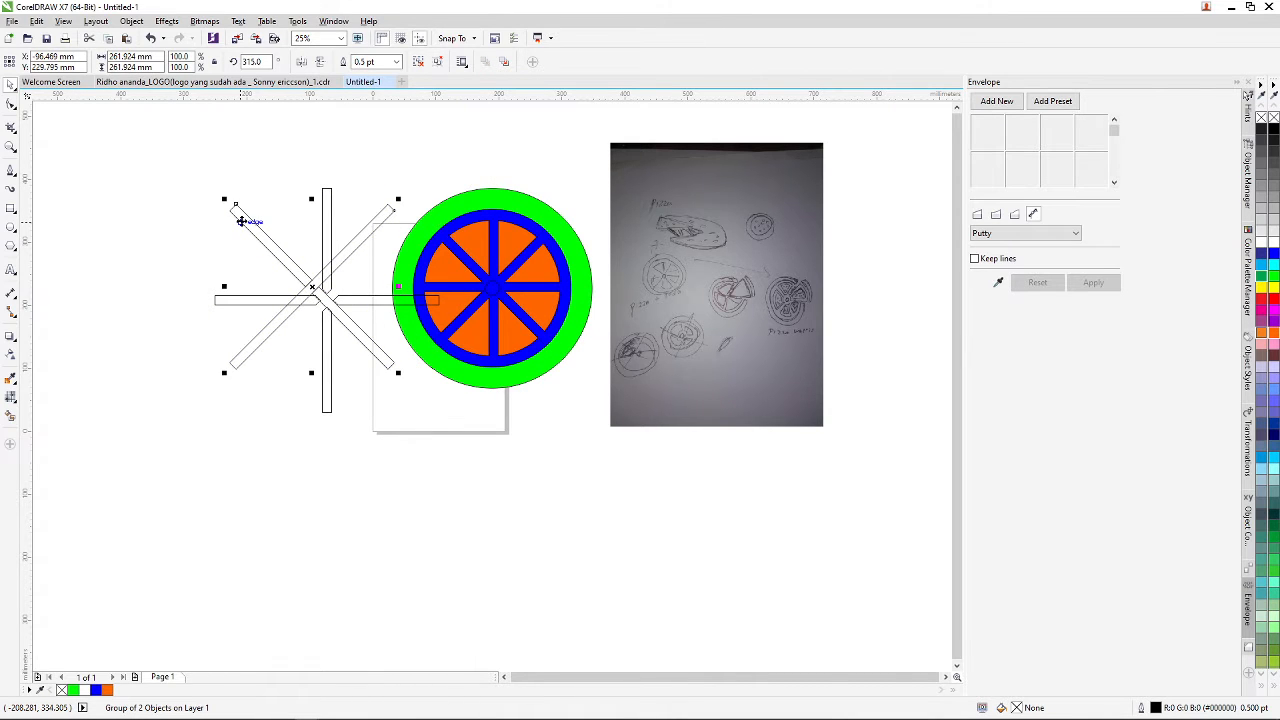
key("Delete")
left_click(329, 237)
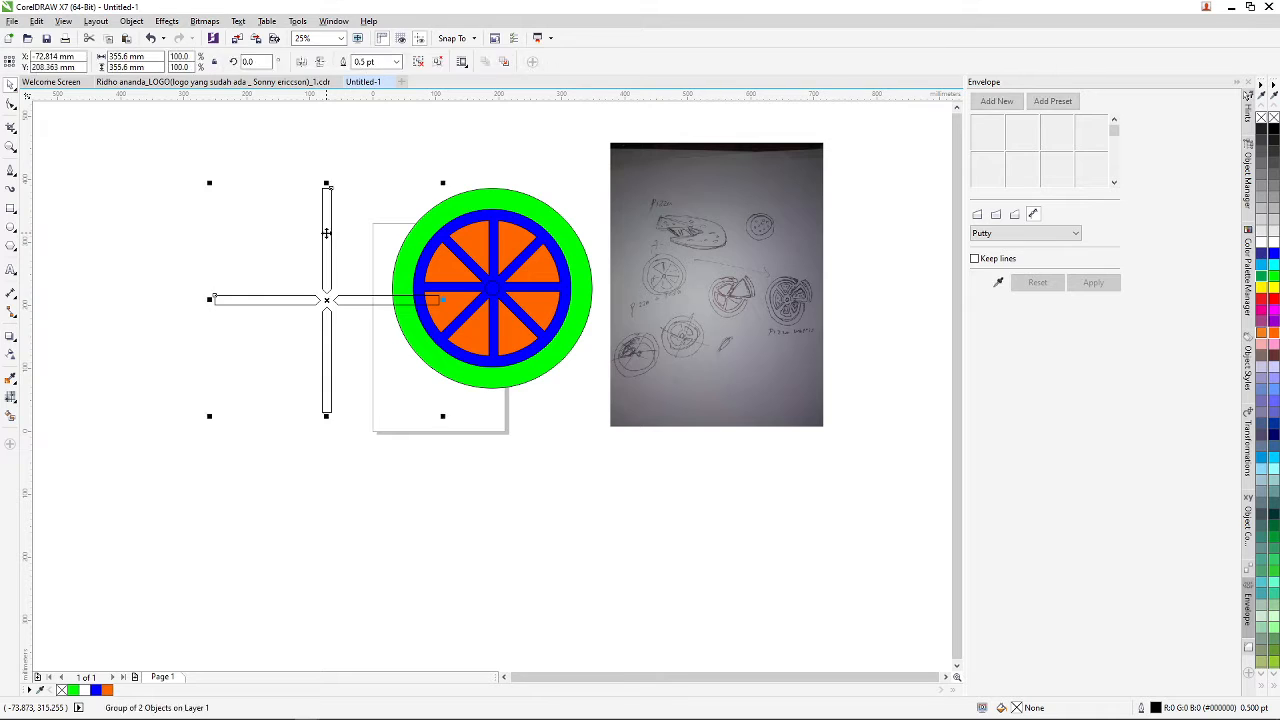
key("Delete")
- Compare the cut orange slices with the wheel drawings in the sketch photo and select the outer green circle
scroll(463, 222, "down", 1)
scroll(481, 224, "up", 1)
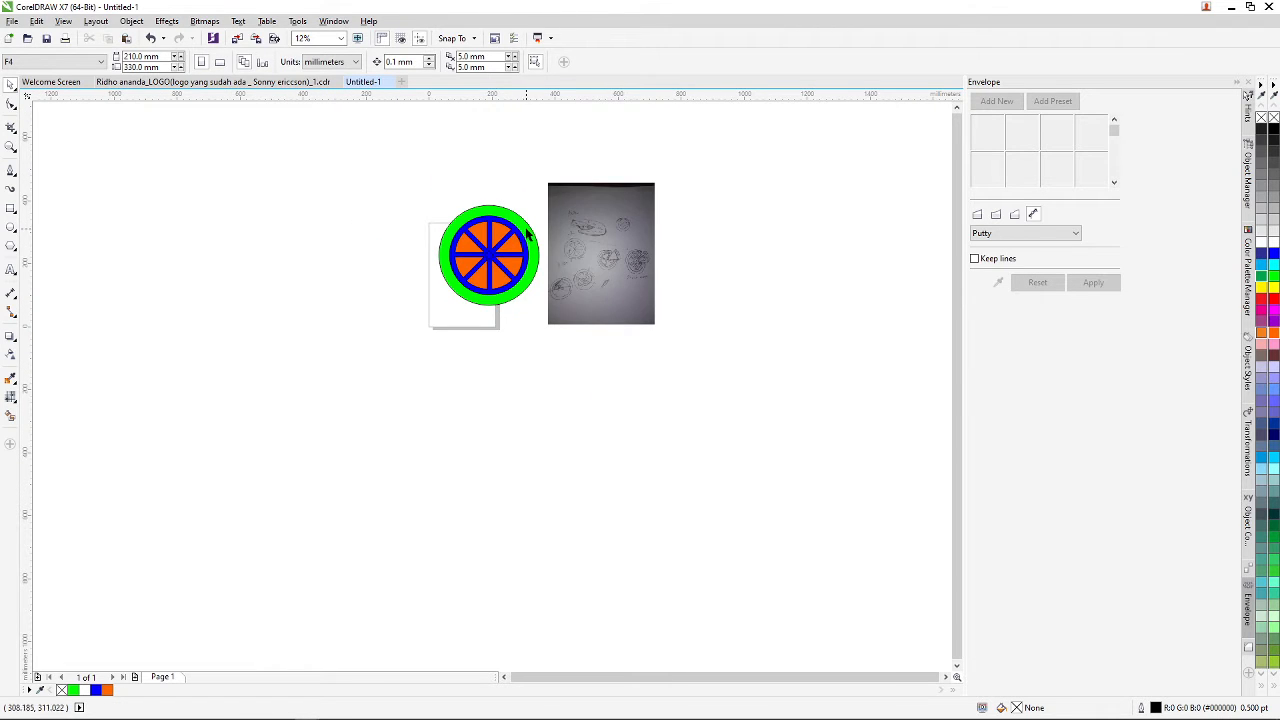
scroll(520, 240, "up", 2)
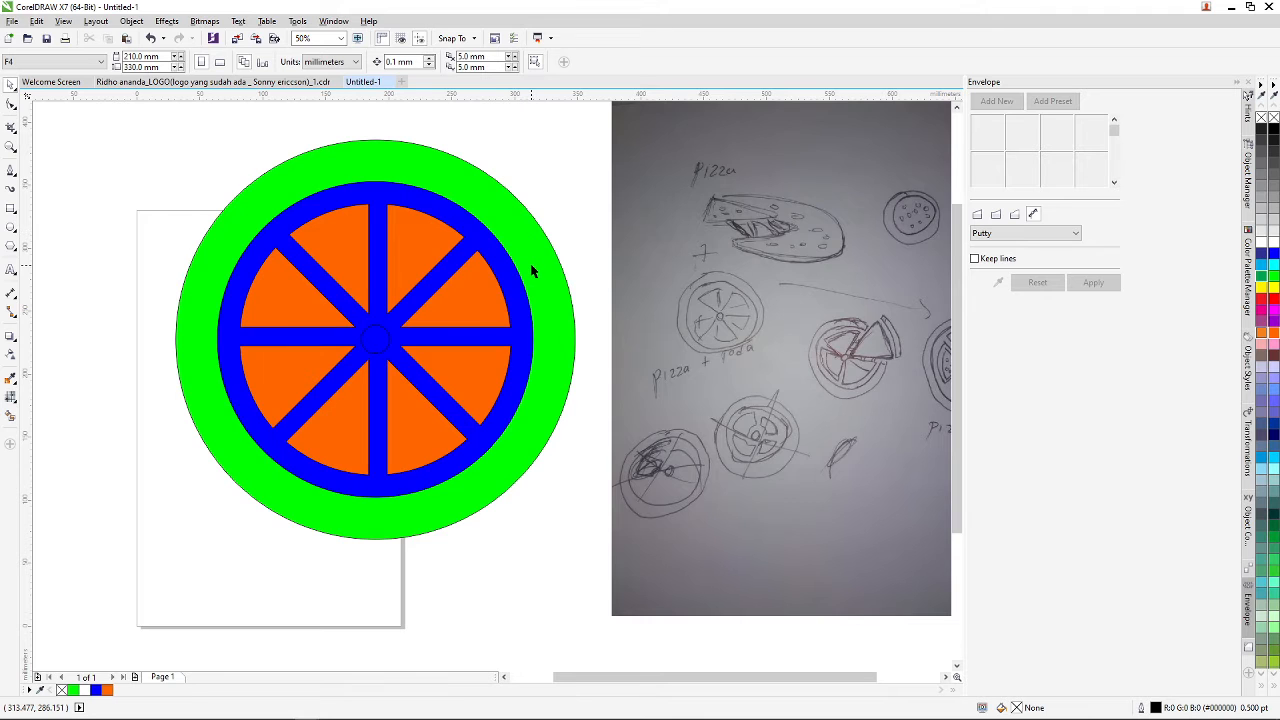
scroll(533, 268, "down", 4)
scroll(533, 265, "up", 4)
scroll(537, 253, "down", 2)
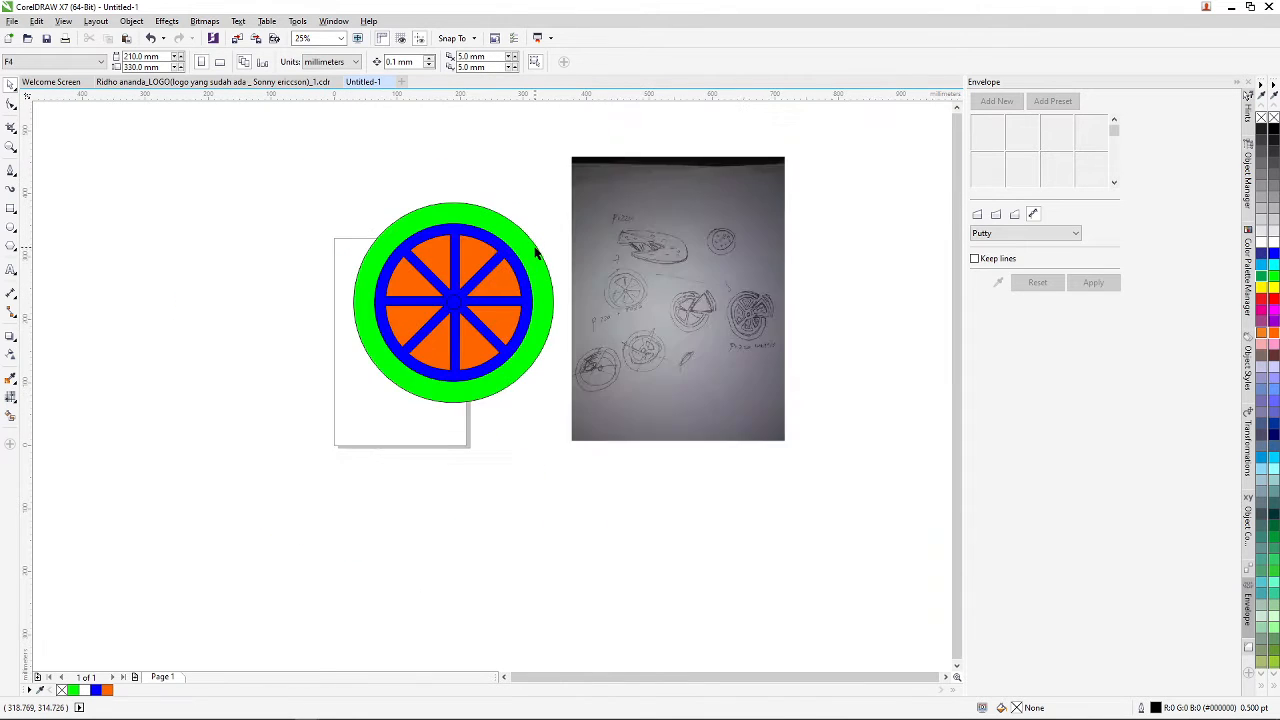
scroll(537, 253, "up", 2)
left_click(516, 258)
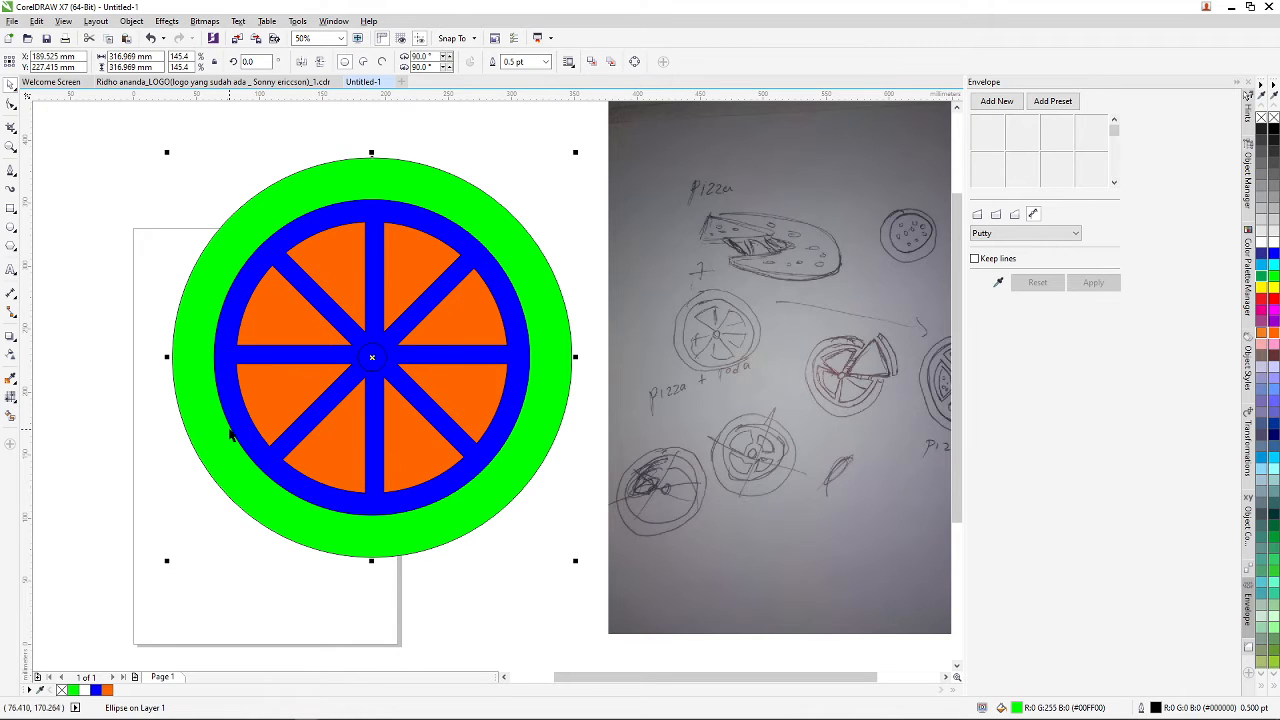
- Recolour the outer green circle with a uniform yellow-orange fill, #FFBA26
left_click(108, 690)
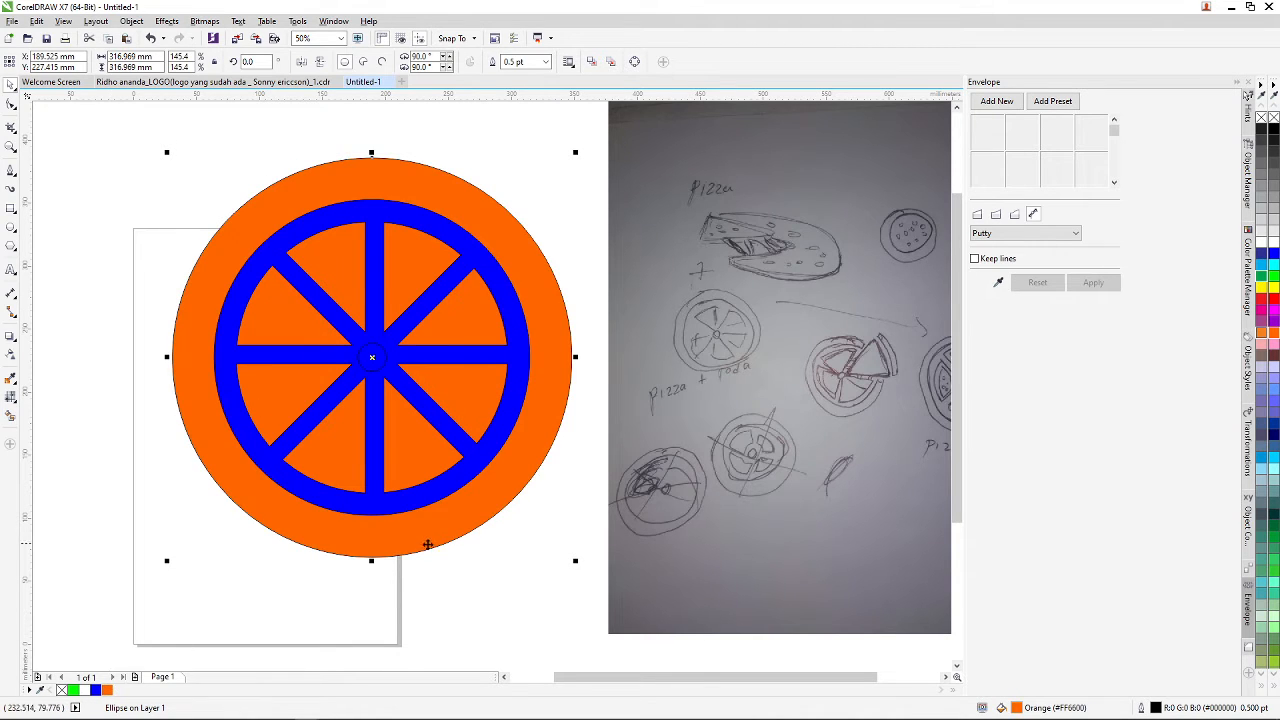
double_click(1016, 708)
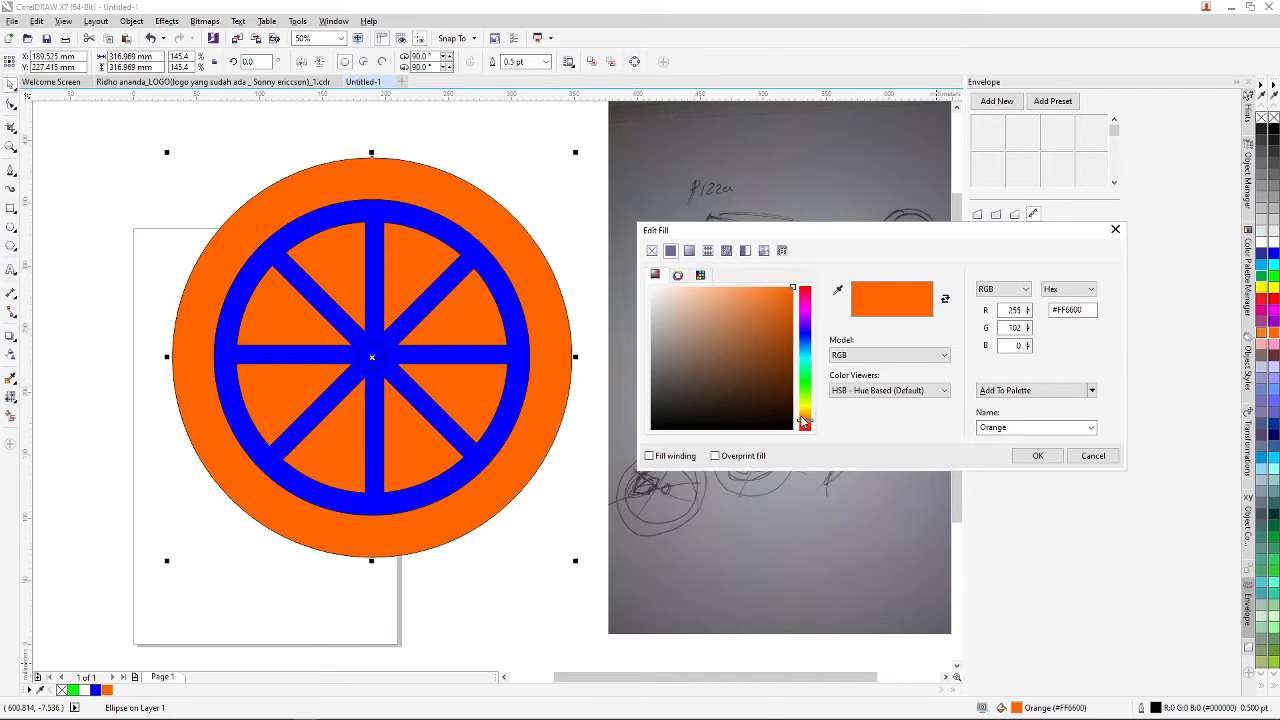
left_click_drag(806, 425, 807, 419)
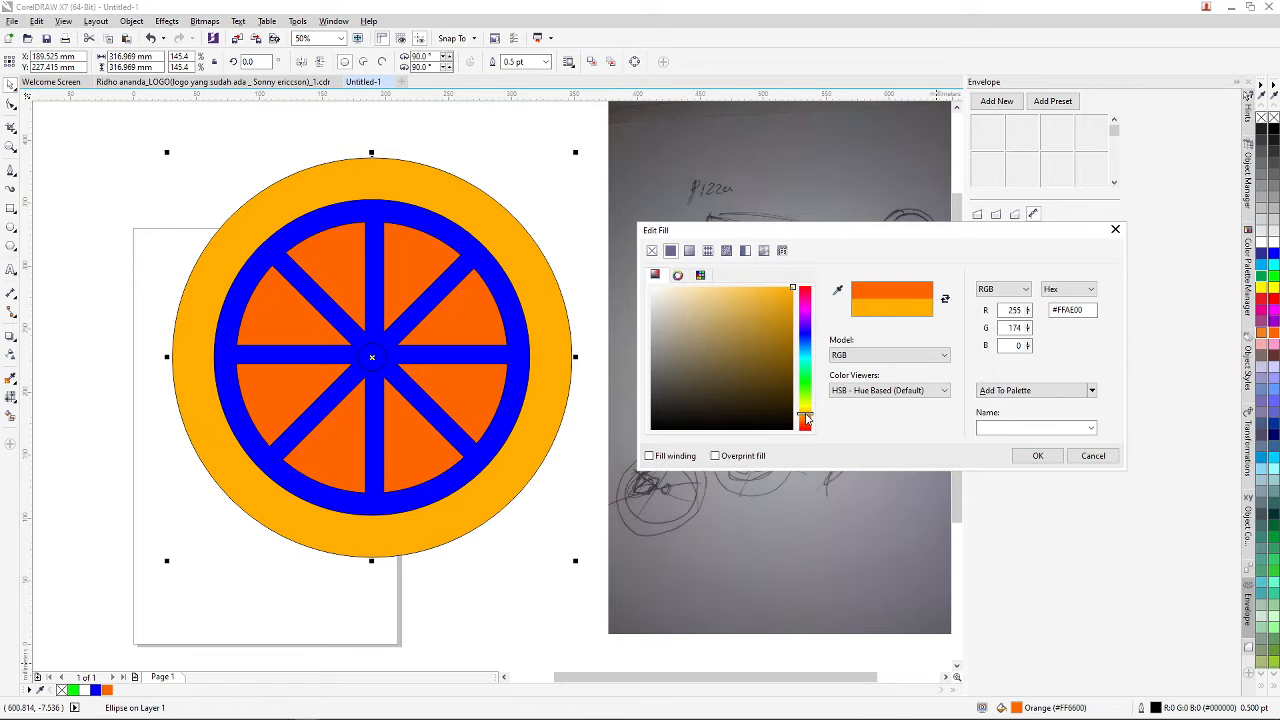
mouse_move(791, 290)
left_mouse_down()
mouse_move(755, 280)
mouse_move(770, 281)
left_mouse_up()
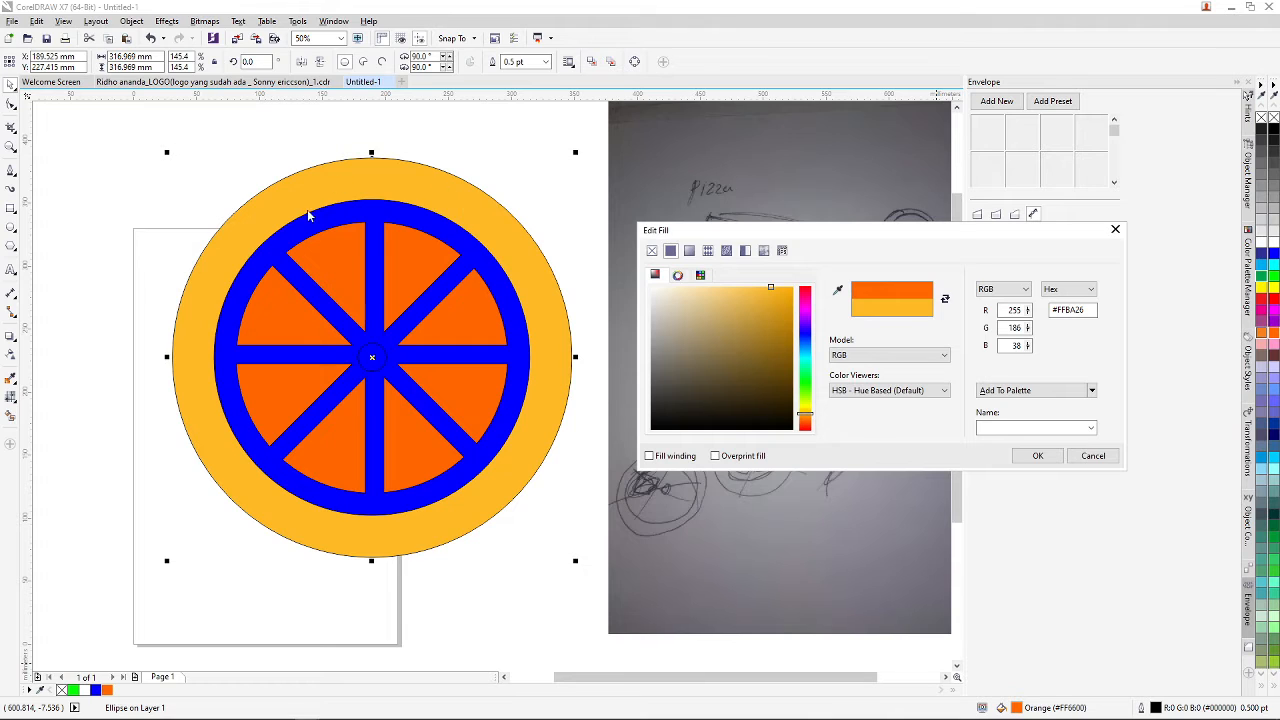
left_click(1037, 456)
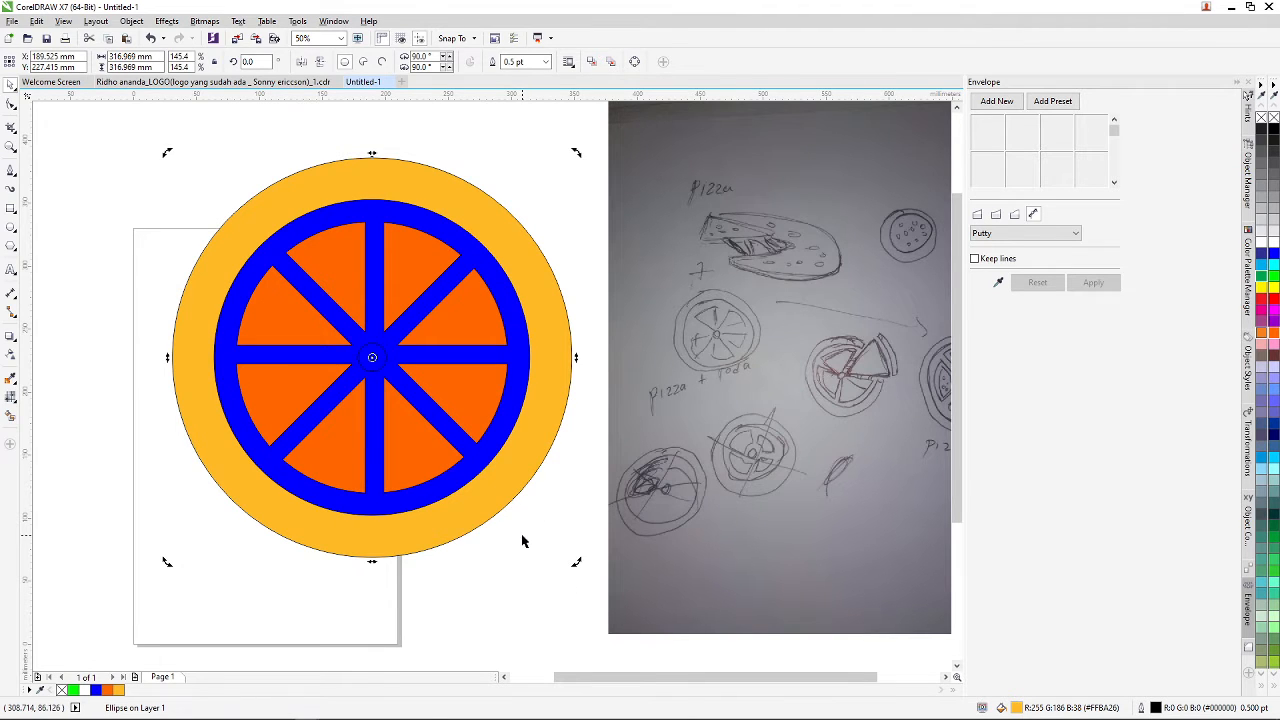
key("Escape")
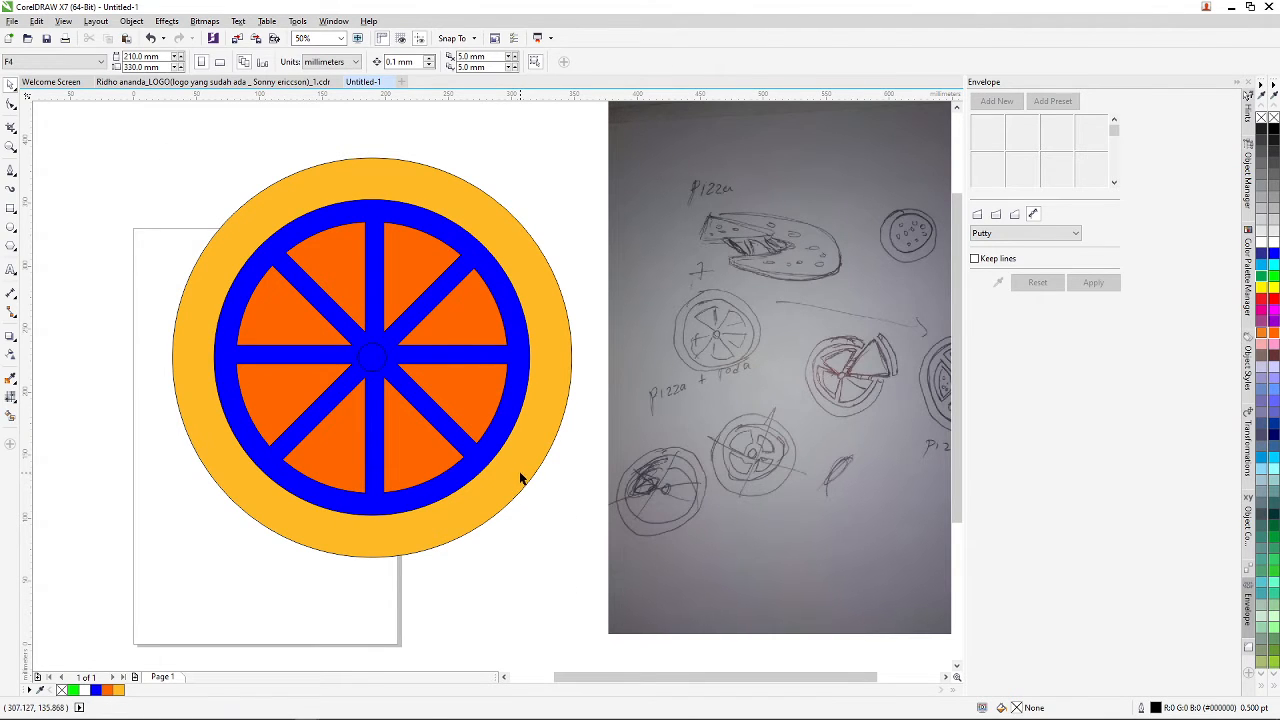
- Try a fountain fill on the outer circle and switch it back to the uniform yellow-orange fill
left_click(520, 478)
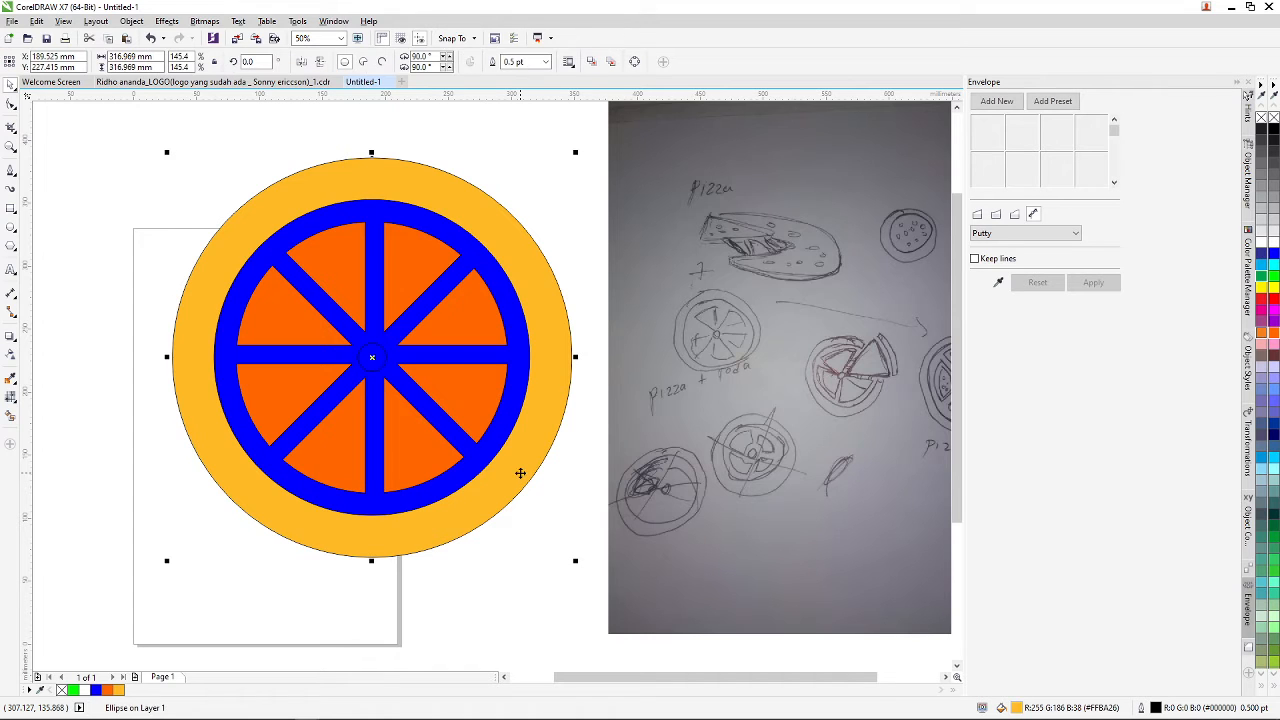
double_click(1018, 707)
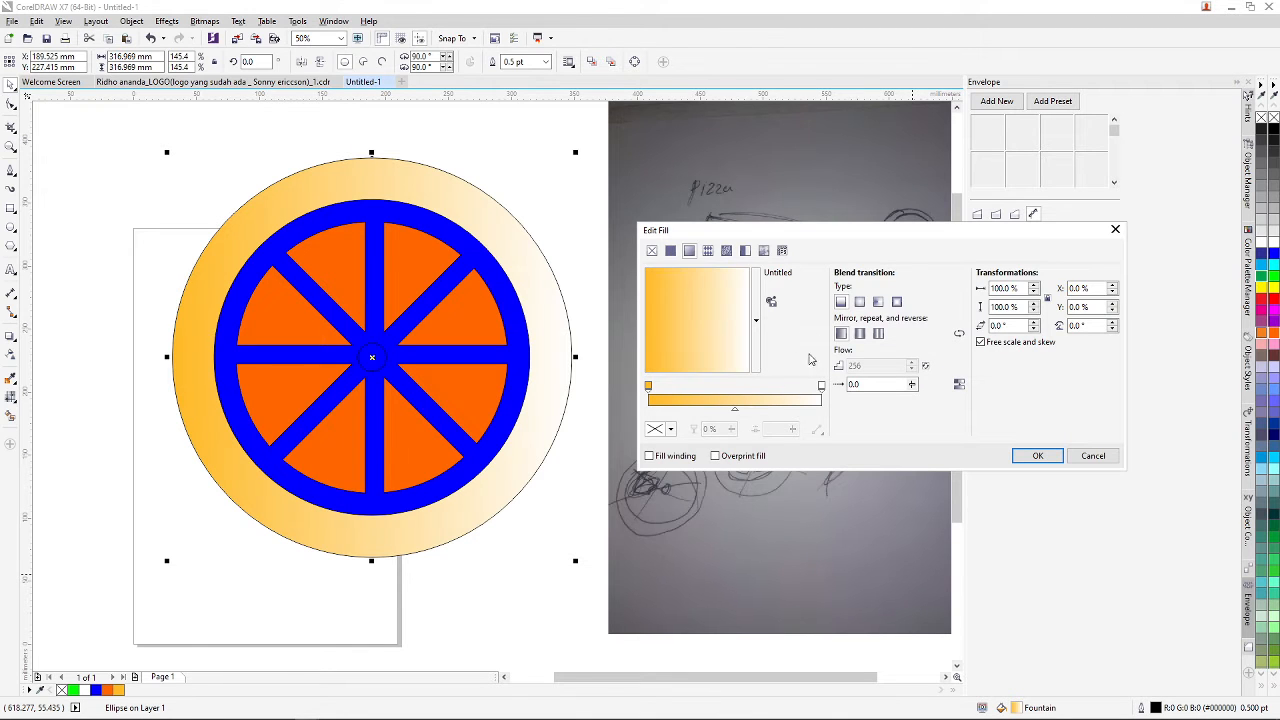
left_click(671, 251)
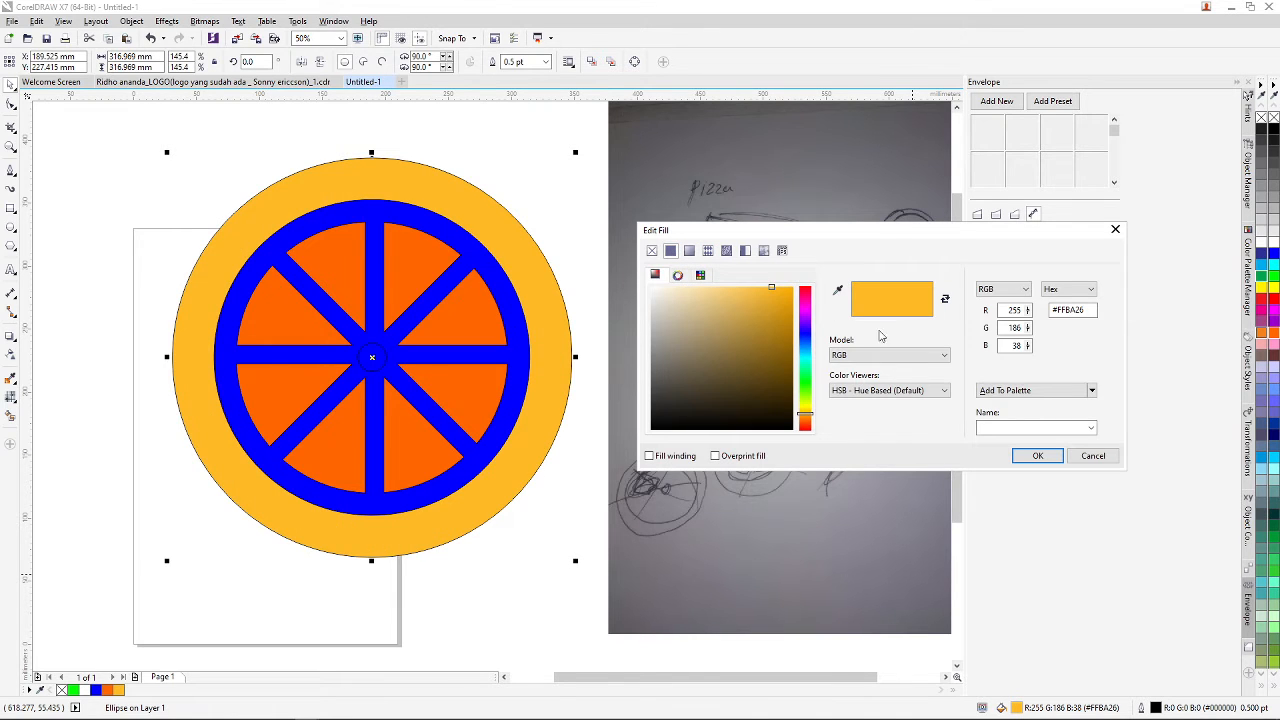
left_click(1027, 456)
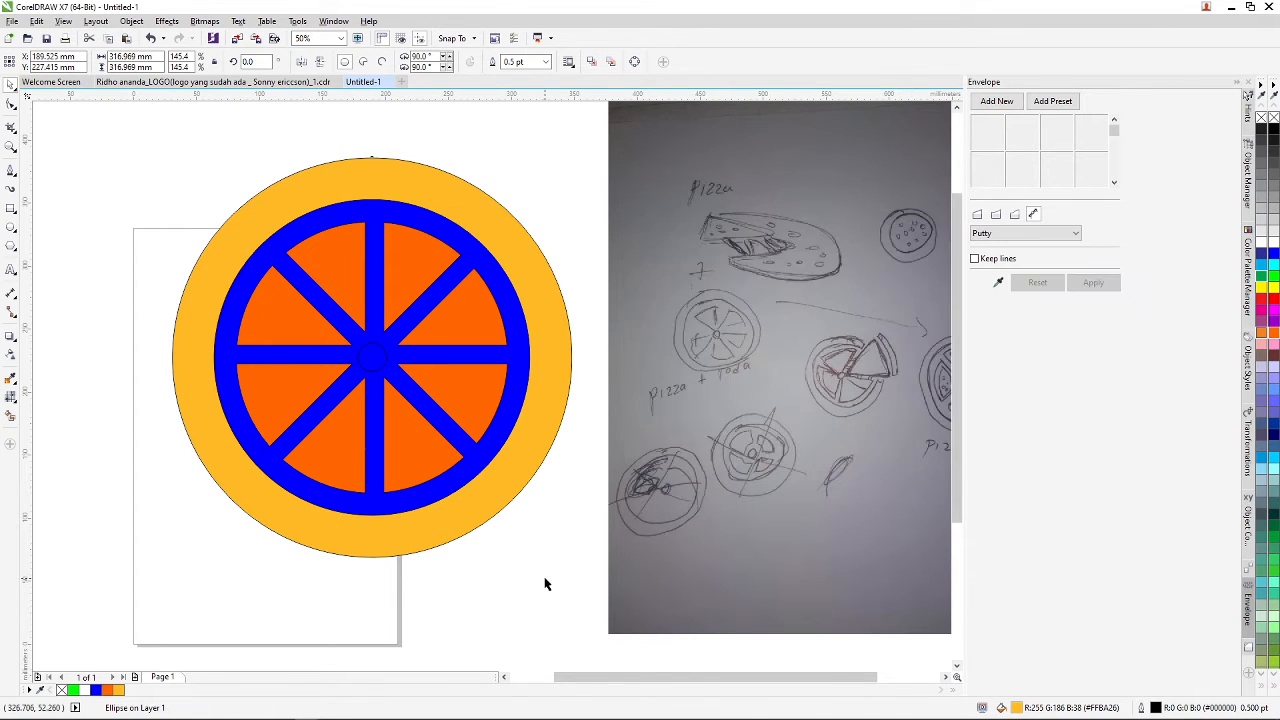
- Remove the outline from the yellow-orange outer circle
left_click(527, 468)
right_click(1275, 121)
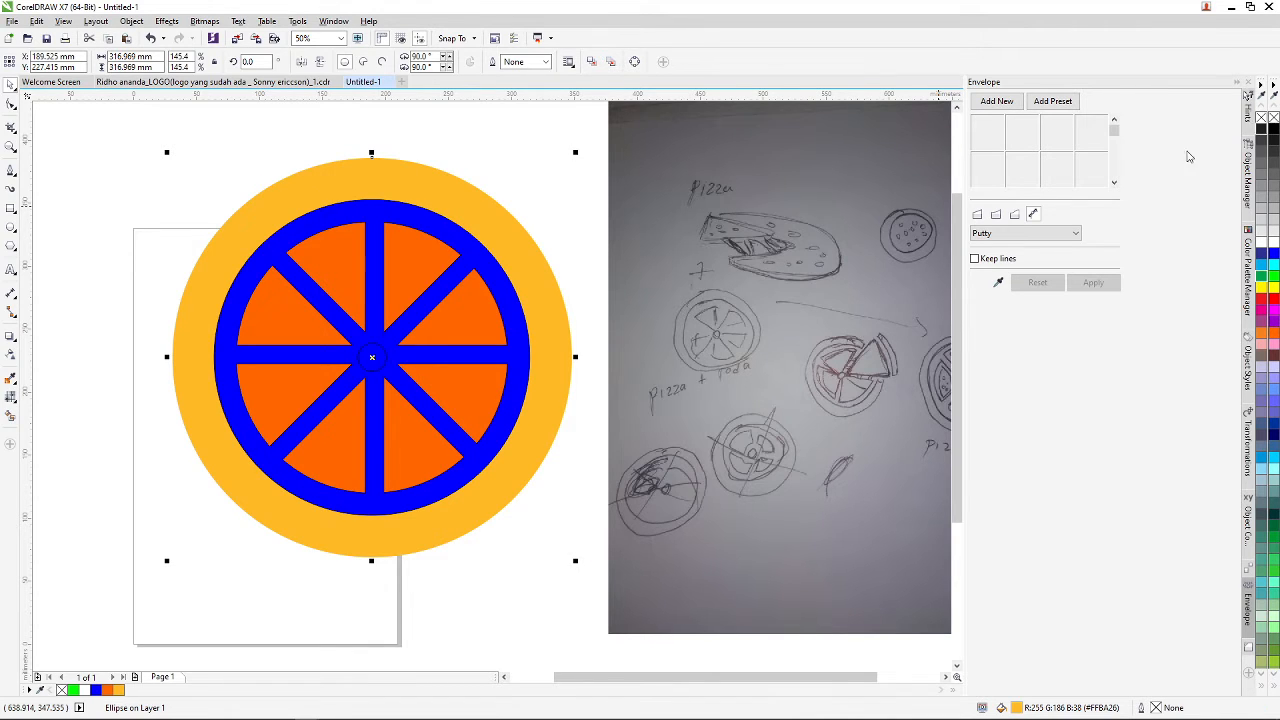
left_click(533, 203)
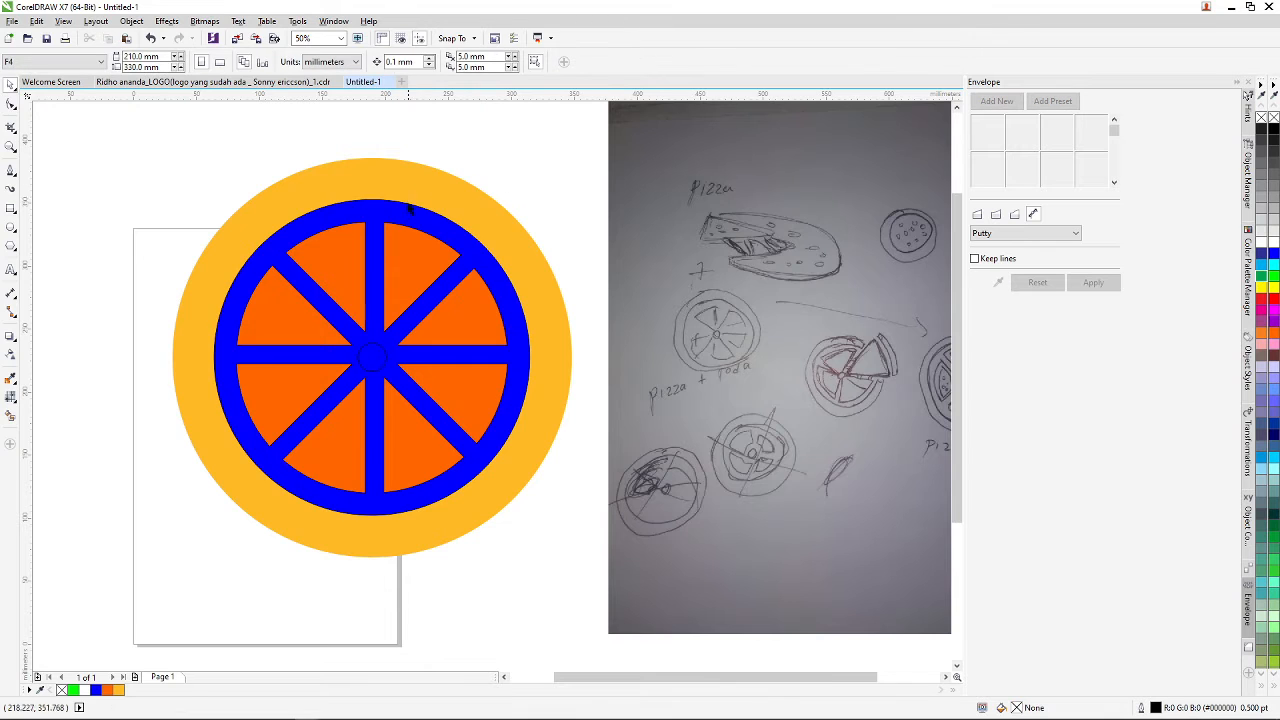
scroll(408, 220, "down", 1)
scroll(395, 200, "up", 1)
left_click_drag(388, 232, 387, 215)
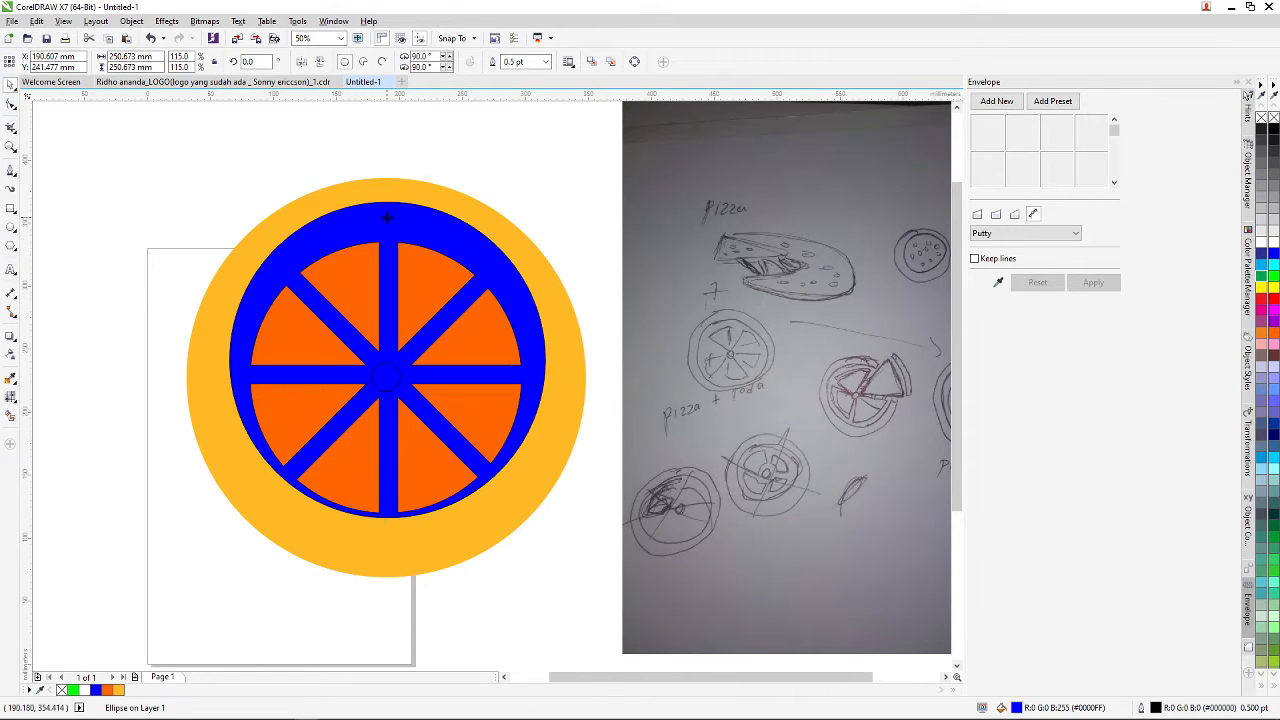
key("ctrl+z")
left_click(491, 186)
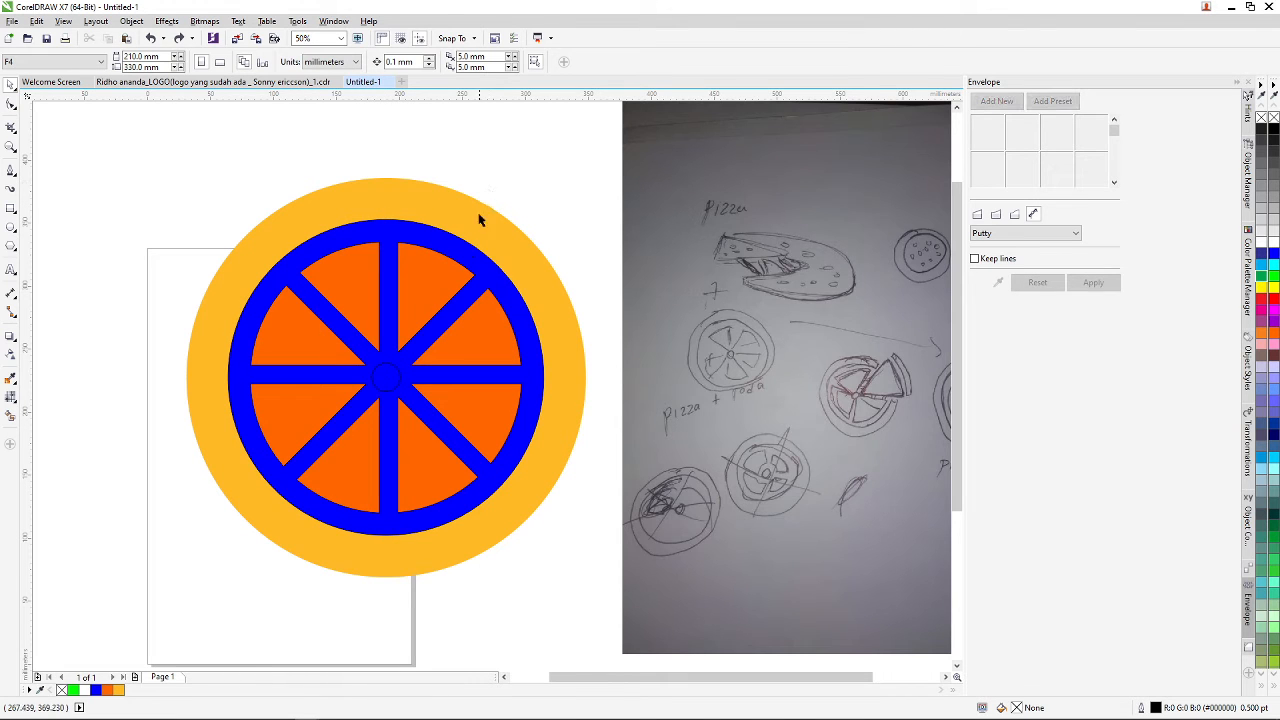
- Fill the blue circle behind the slices with orange #FF6600 and remove its outline
left_click(464, 257)
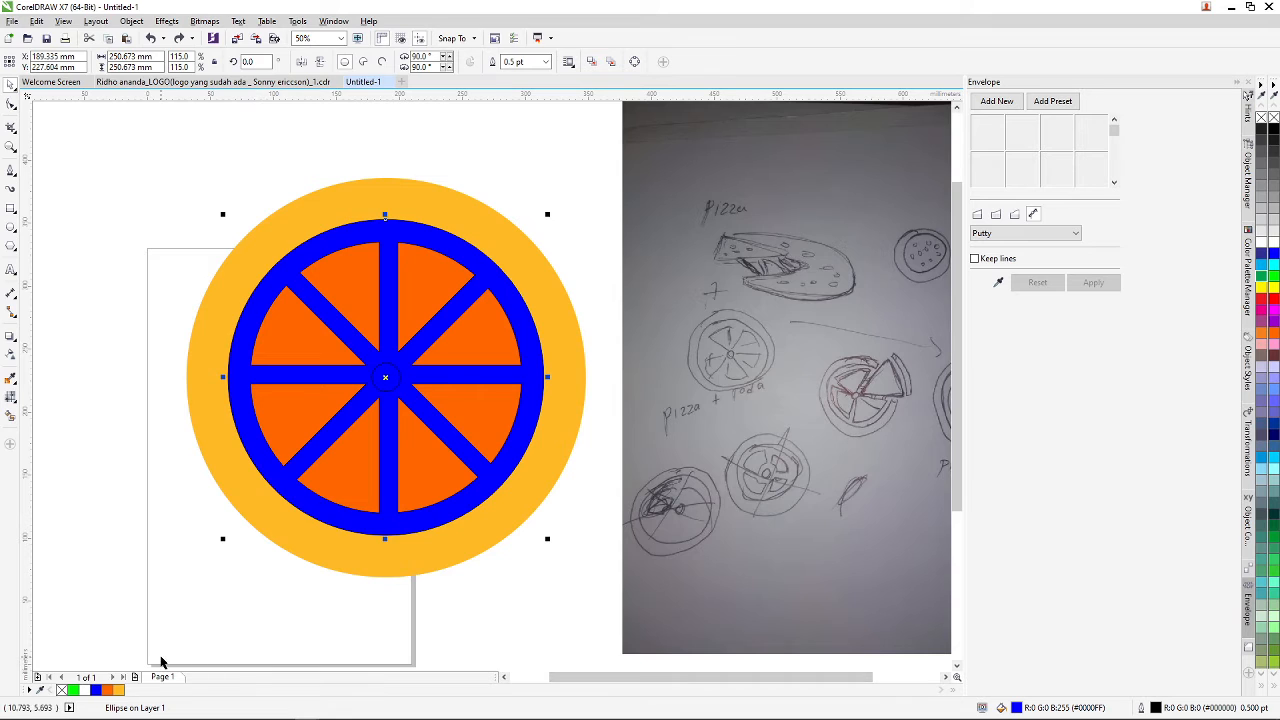
left_click(107, 690)
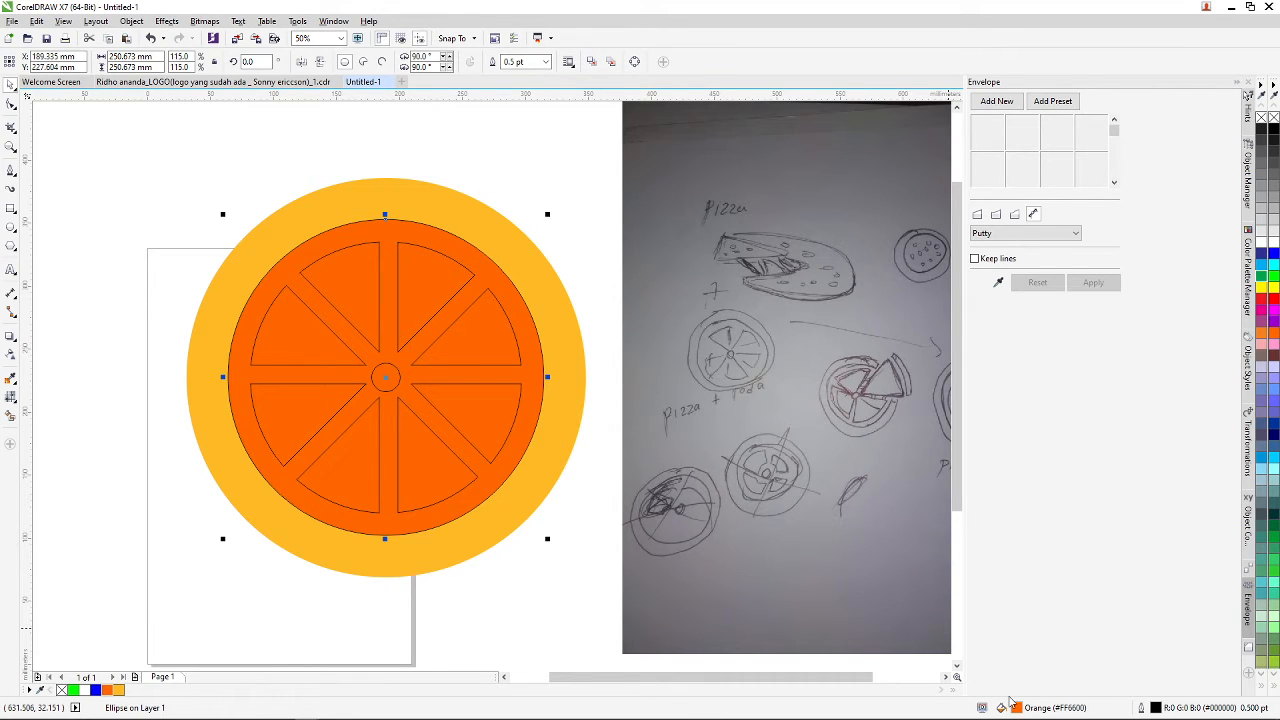
left_click(503, 483)
right_click(1273, 118)
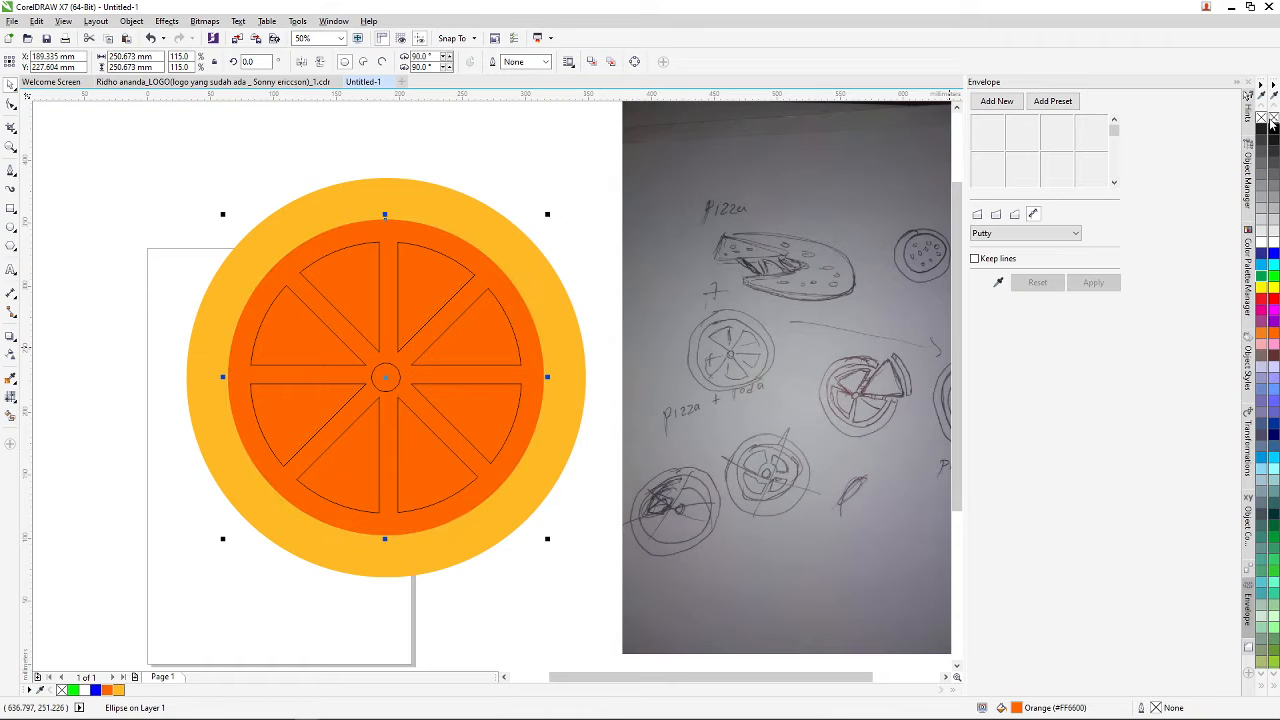
left_click(414, 282)
key("ctrl+z")
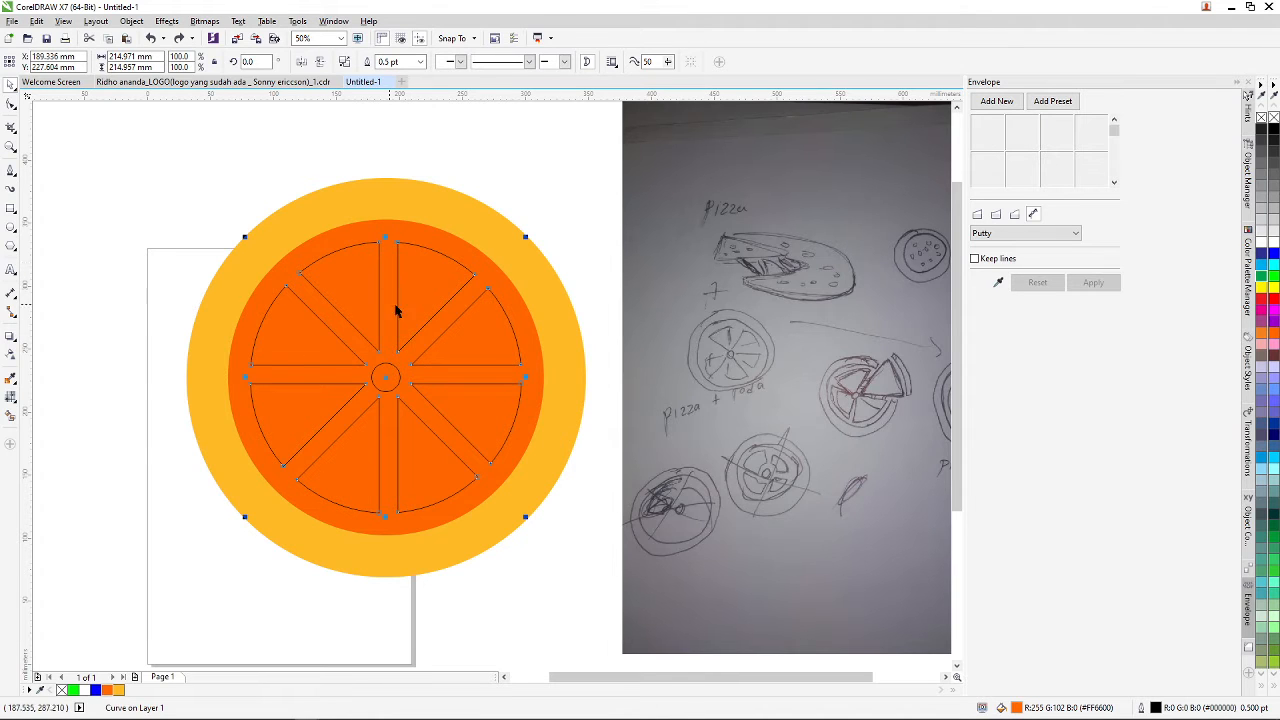
left_click_drag(390, 274, 368, 260)
key("ctrl+z")
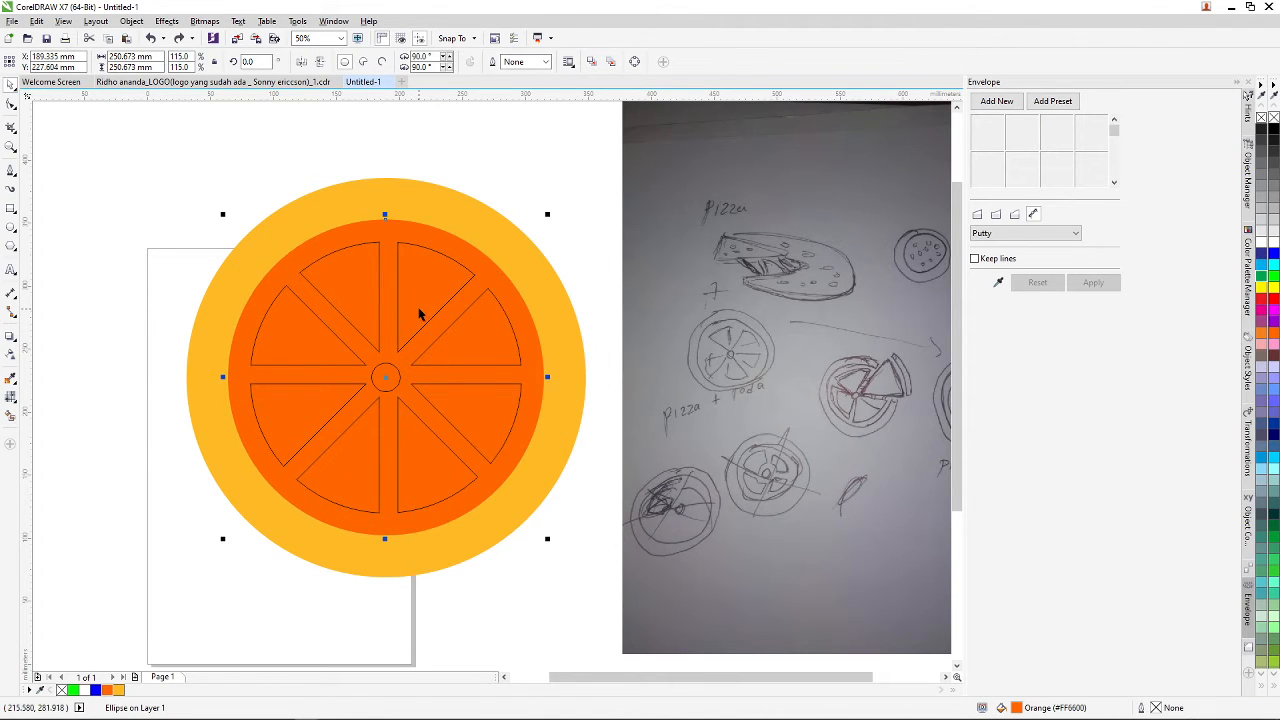
- Fill the eight wheel slices with the yellow-orange #FFBA26 and remove their outline
left_click(418, 312)
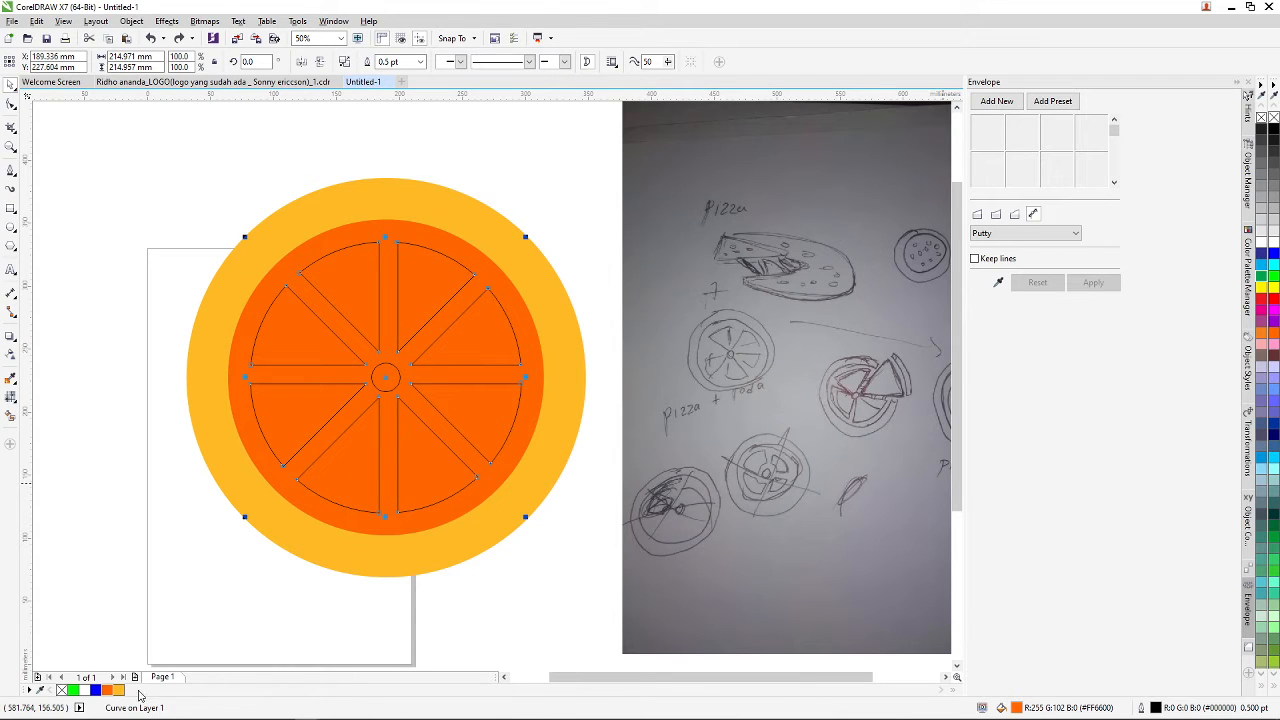
left_click(119, 690)
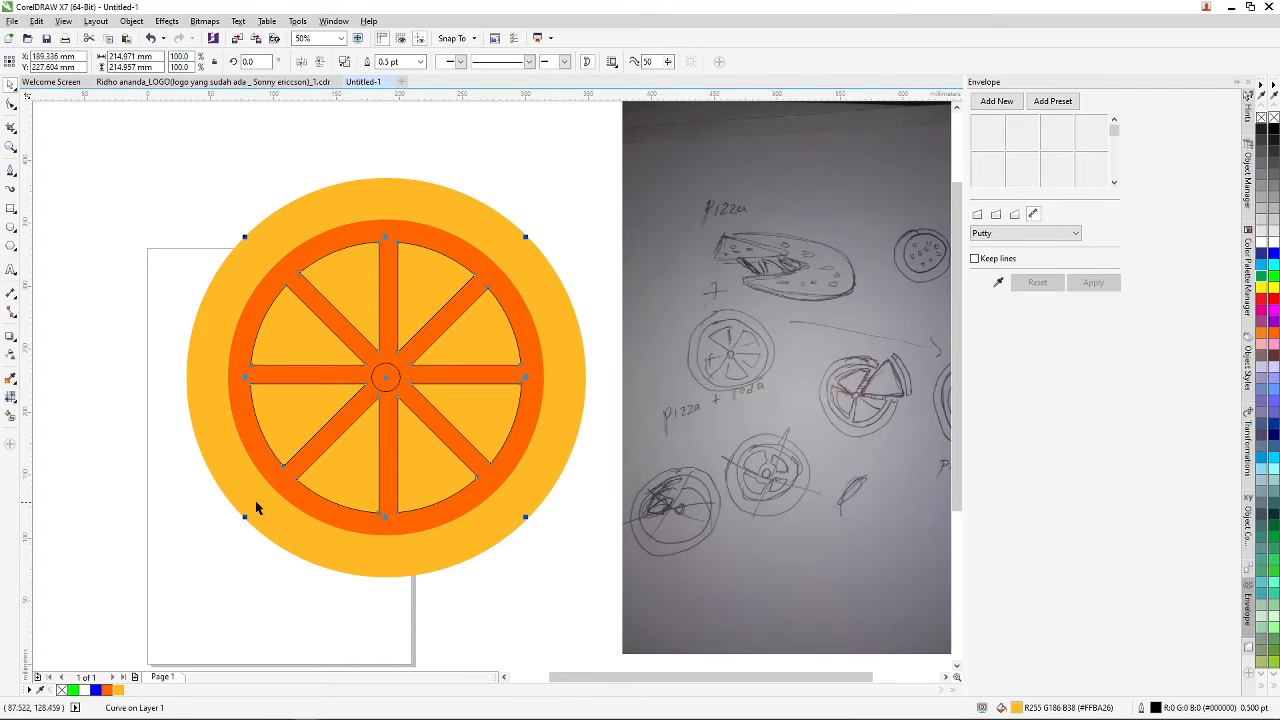
left_click(195, 515)
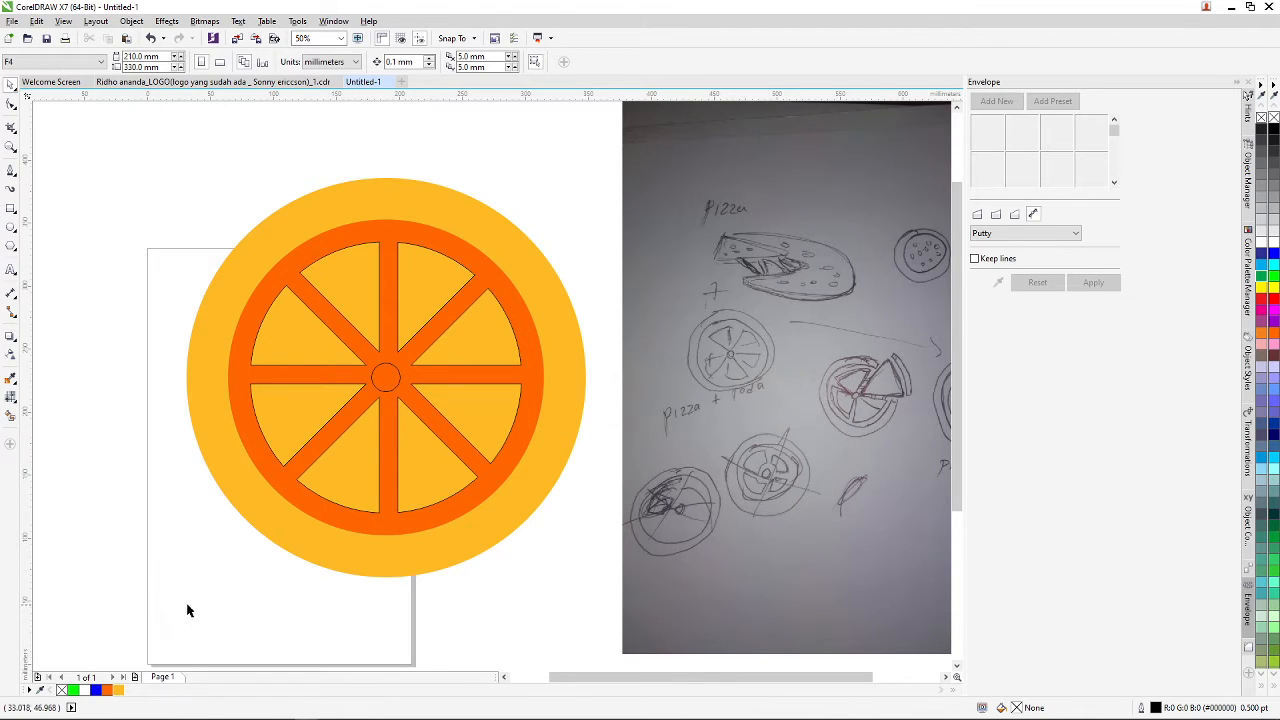
left_click(300, 405)
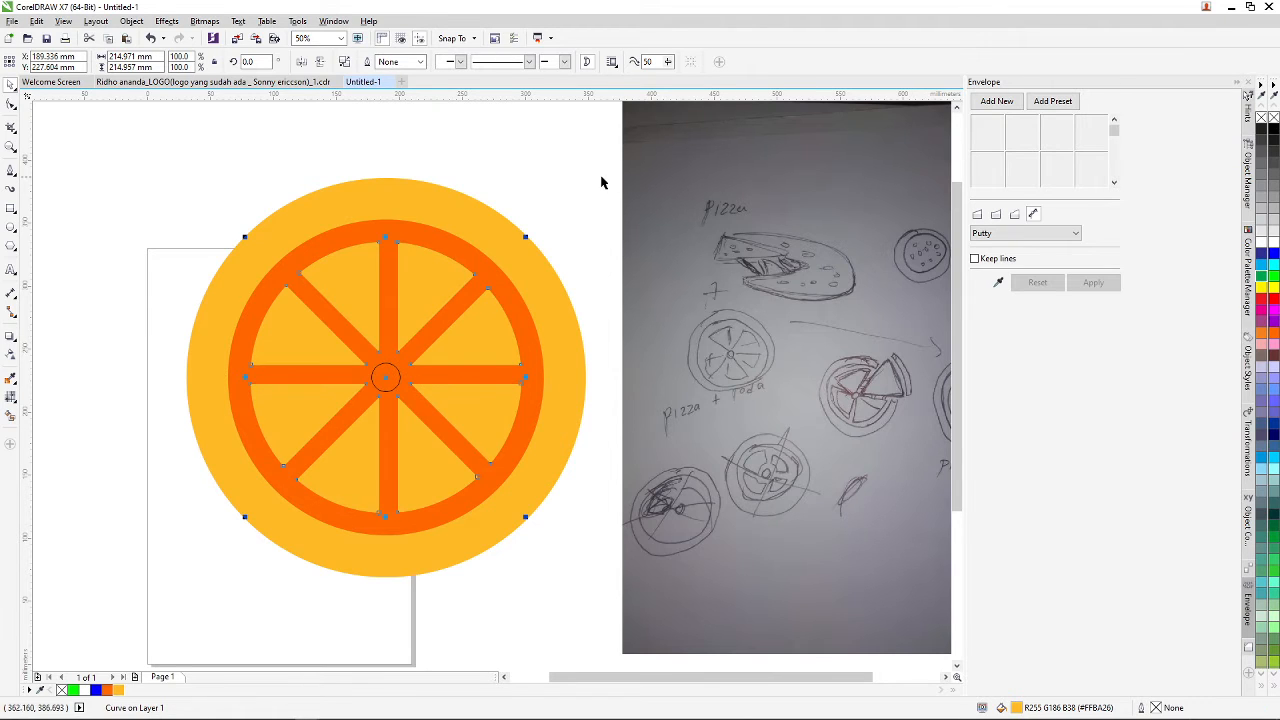
left_click(491, 191)
- Examine how the small centre circle sits on the spokes' crossing relative to the orange ring and the outer circle
scroll(431, 223, "down", 5)
scroll(432, 240, "up", 3)
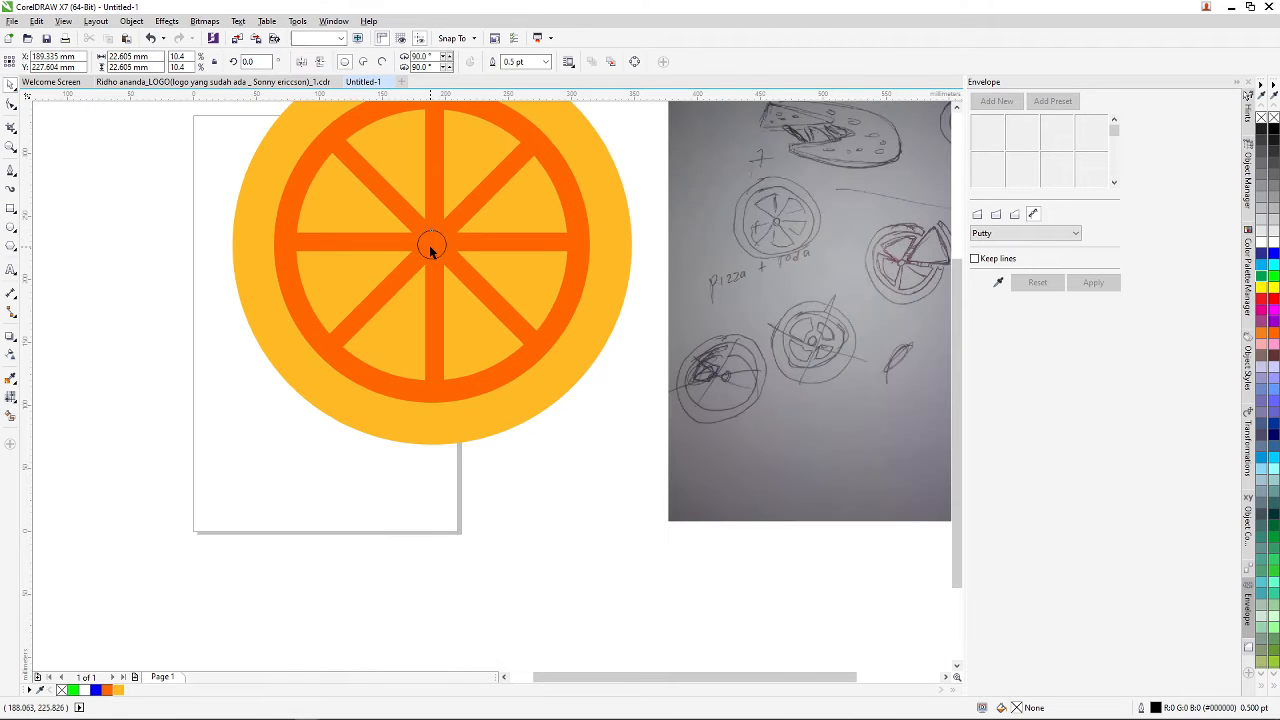
left_click(429, 230)
scroll(433, 237, "up", 2)
scroll(449, 214, "down", 4)
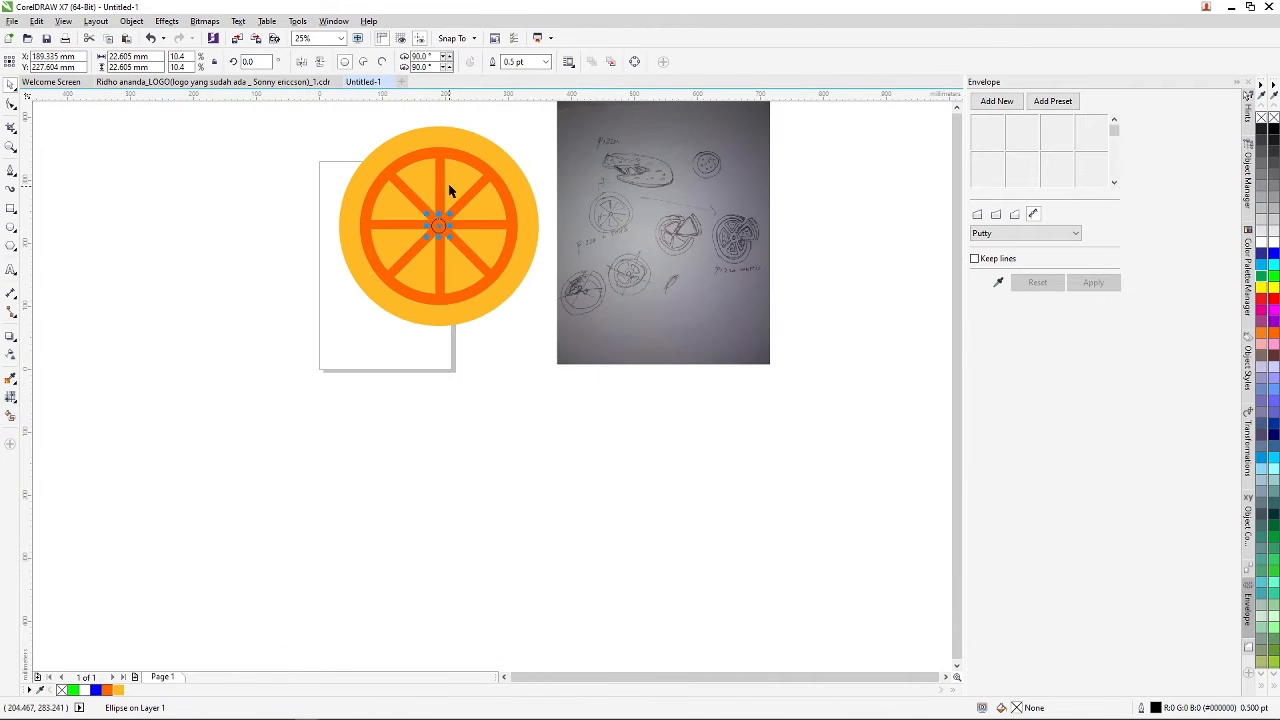
scroll(456, 163, "up", 2)
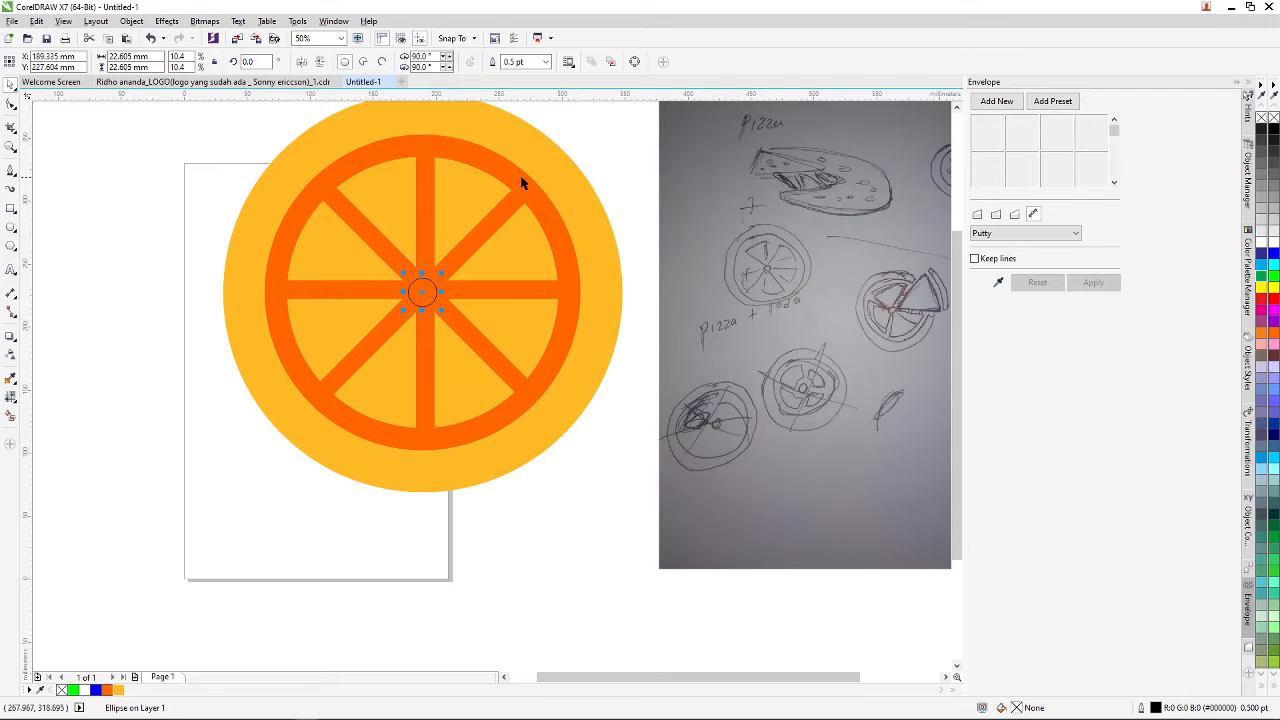
scroll(554, 183, "down", 2)
scroll(553, 172, "up", 2)
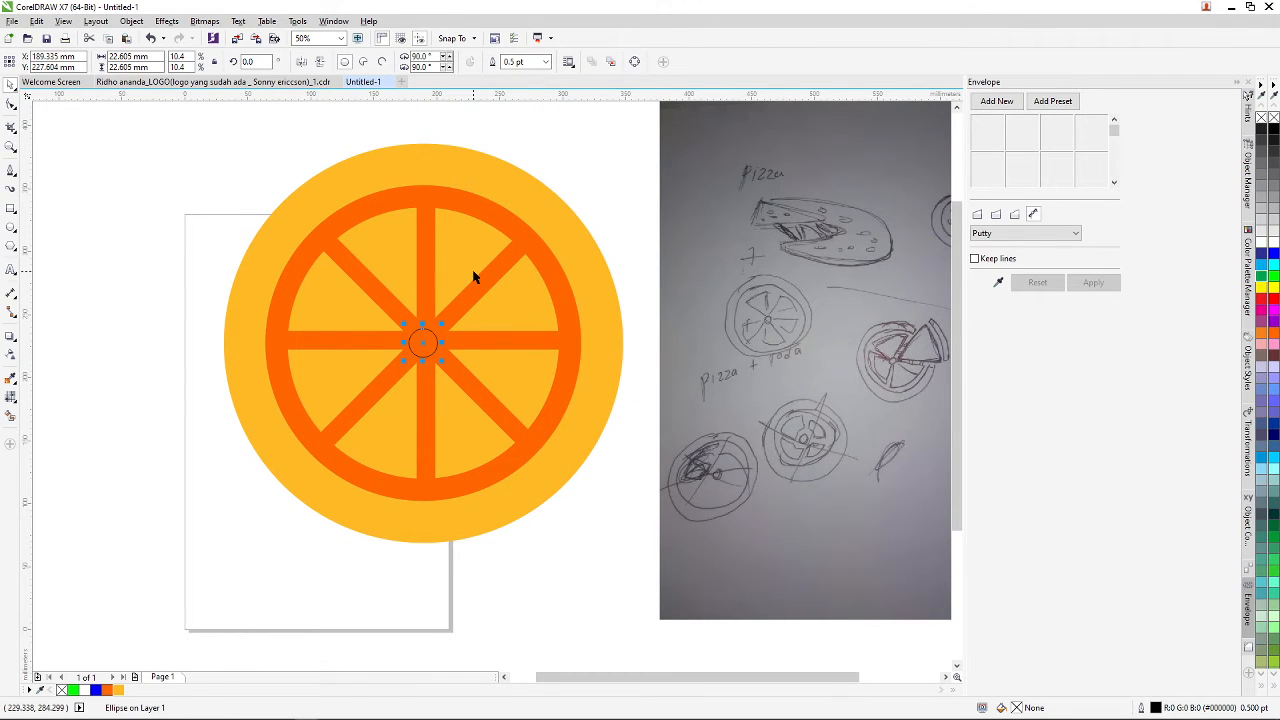
left_click(532, 247, "shift")
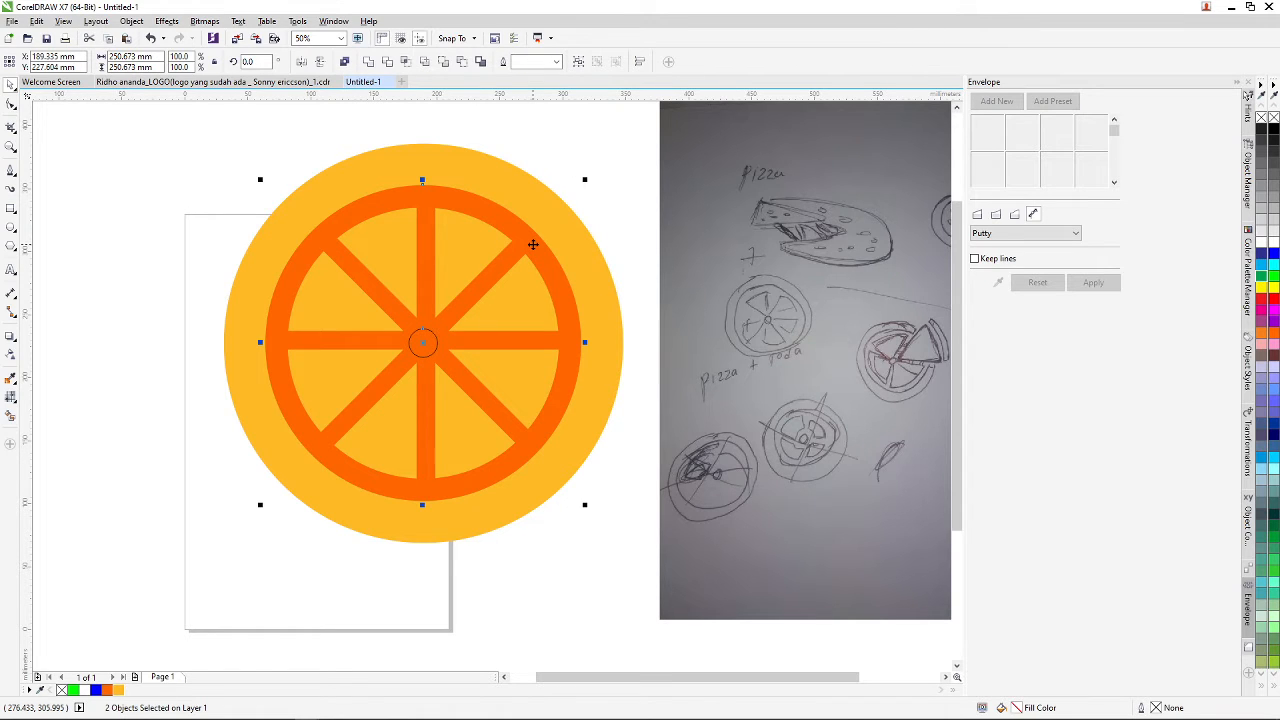
left_click(206, 354)
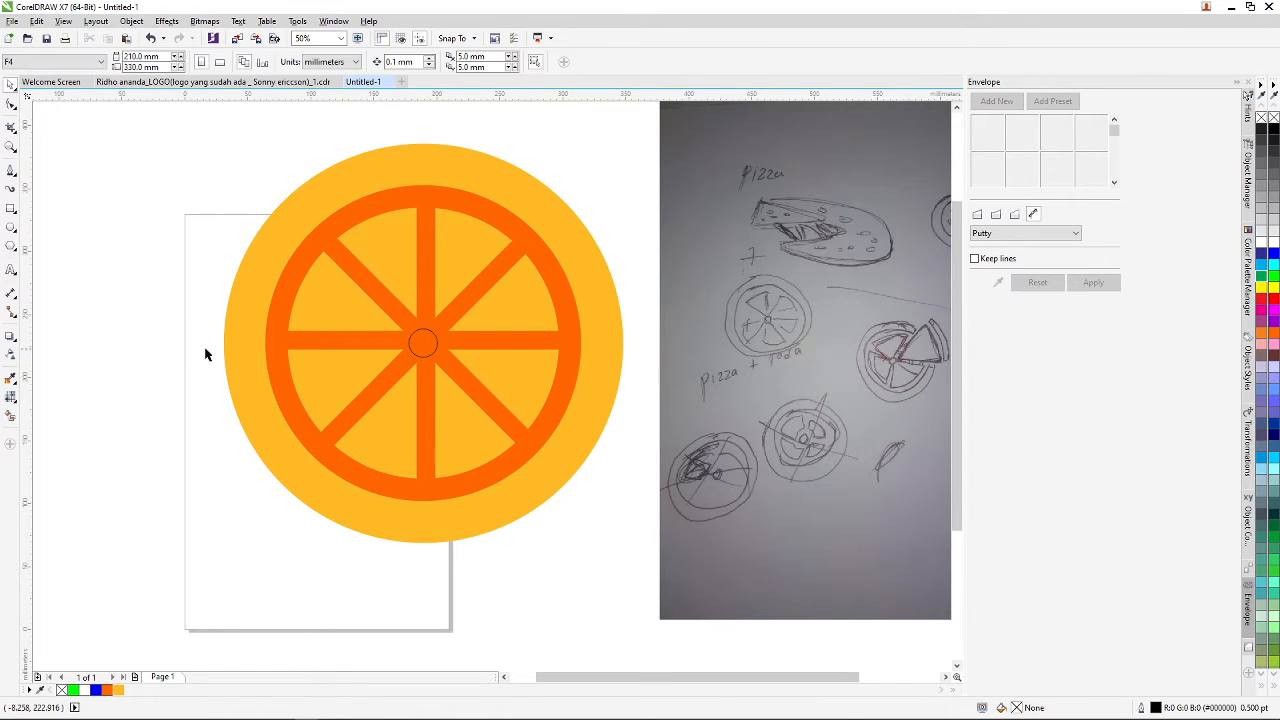
scroll(398, 344, "up", 2)
left_click(452, 334)
left_click_drag(452, 334, 452, 338)
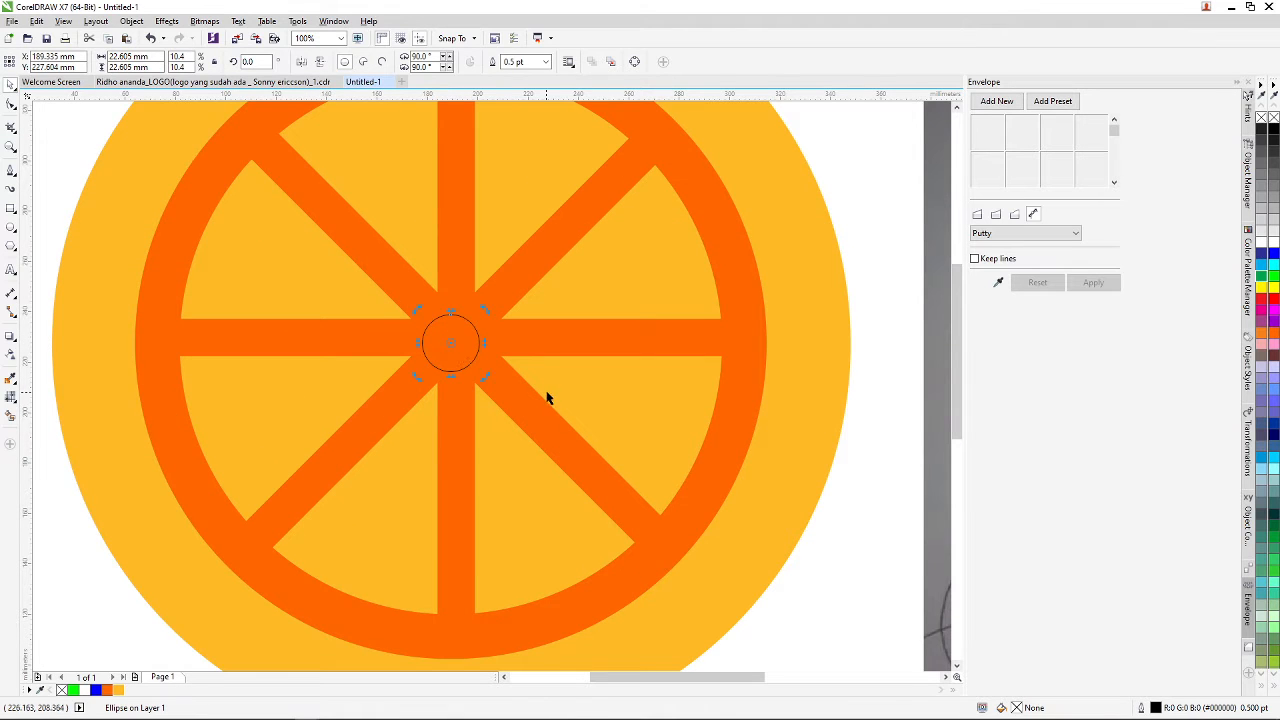
left_click(562, 366)
scroll(586, 300, "down", 3)
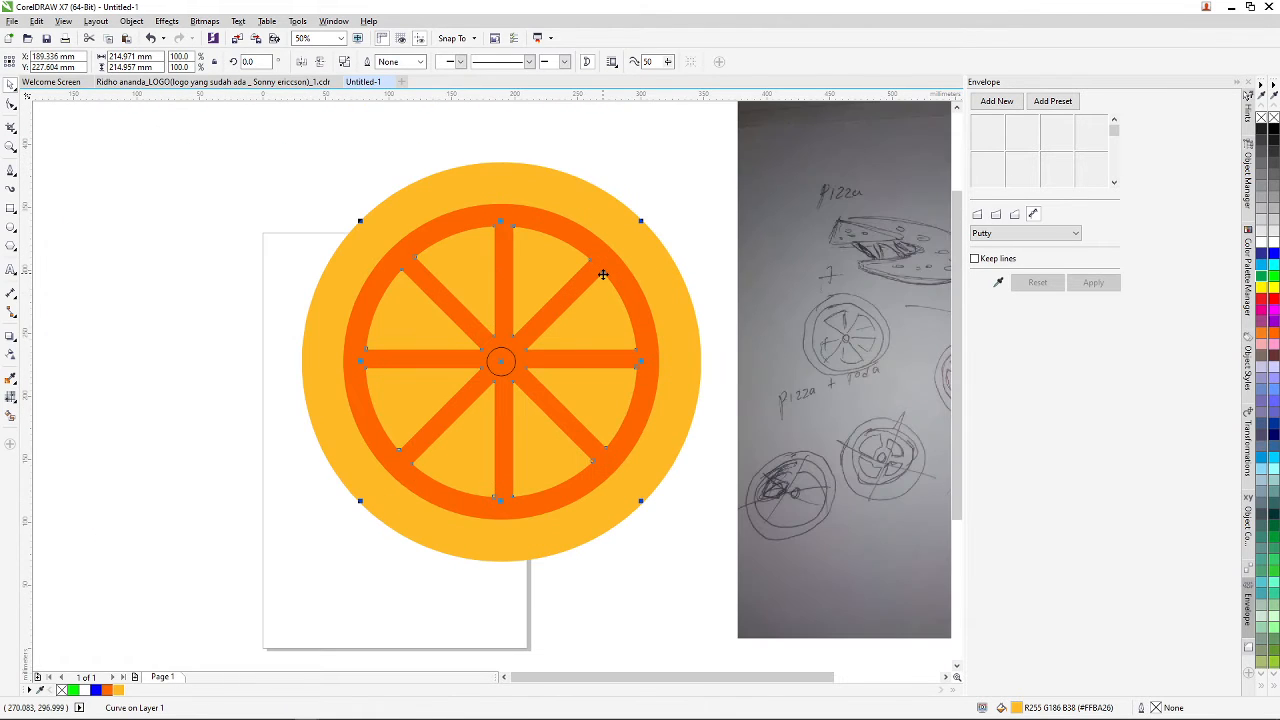
scroll(603, 276, "up", 2)
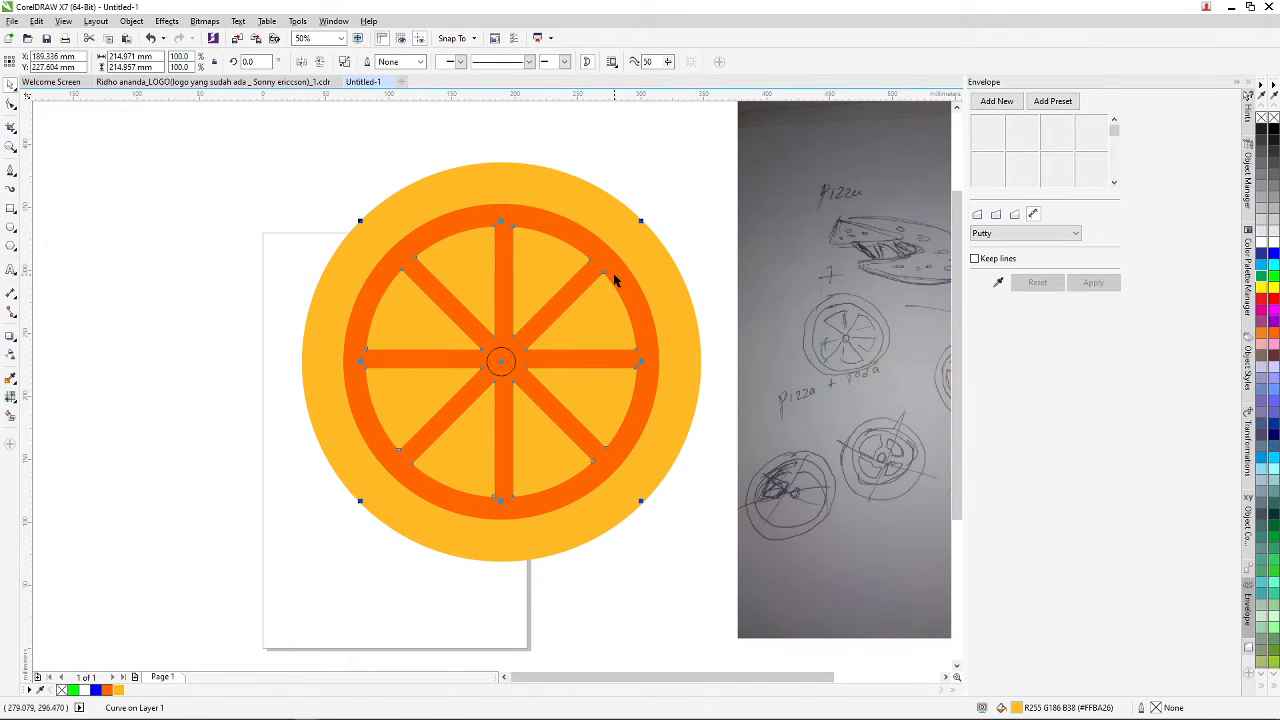
left_click(571, 190, "shift")
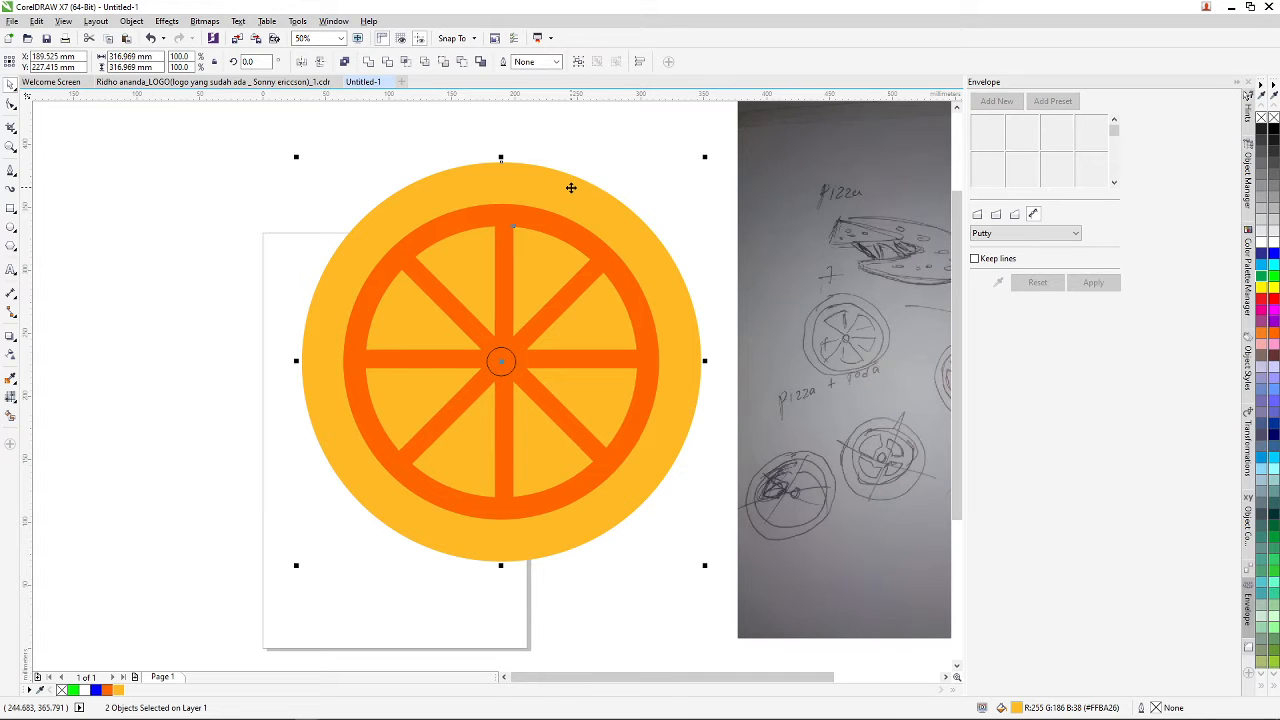
- Move the small centre circle slightly up and right towards the spokes' crossing, to about X 190.4 mm, Y 229.7 mm
left_click(501, 348)
scroll(505, 360, "up", 1)
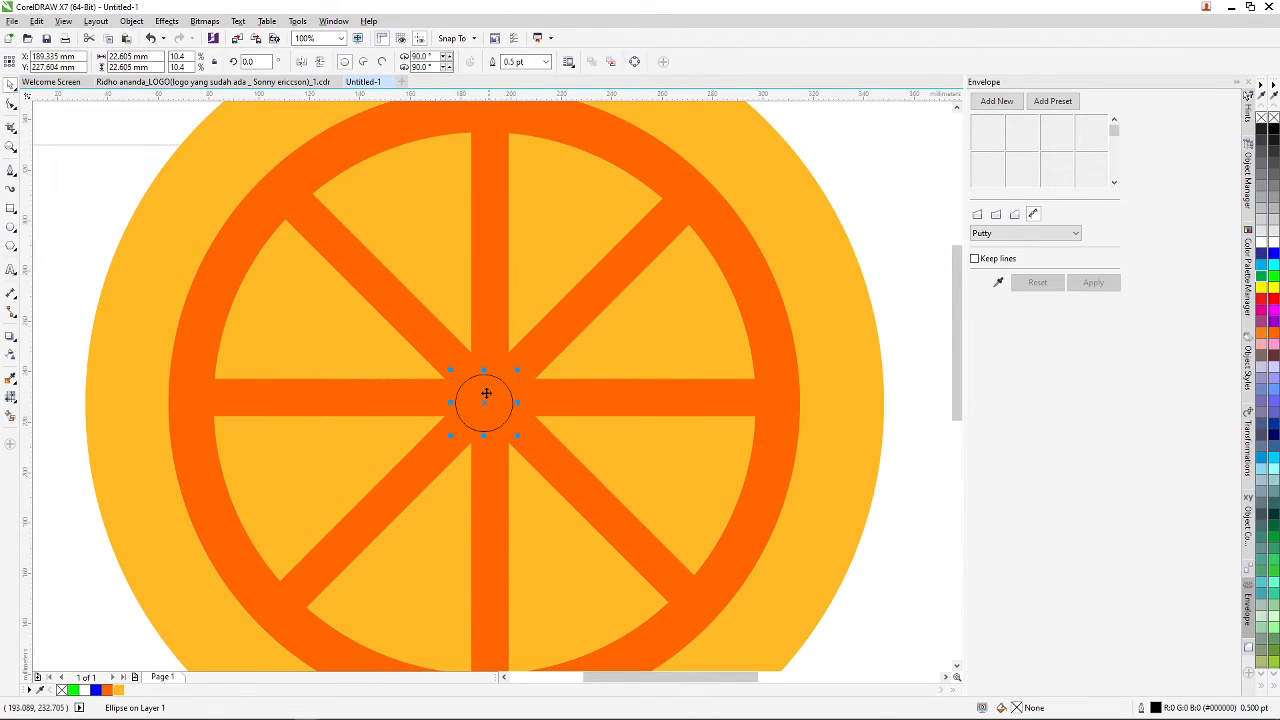
scroll(486, 393, "up", 1)
left_click_drag(486, 393, 487, 387)
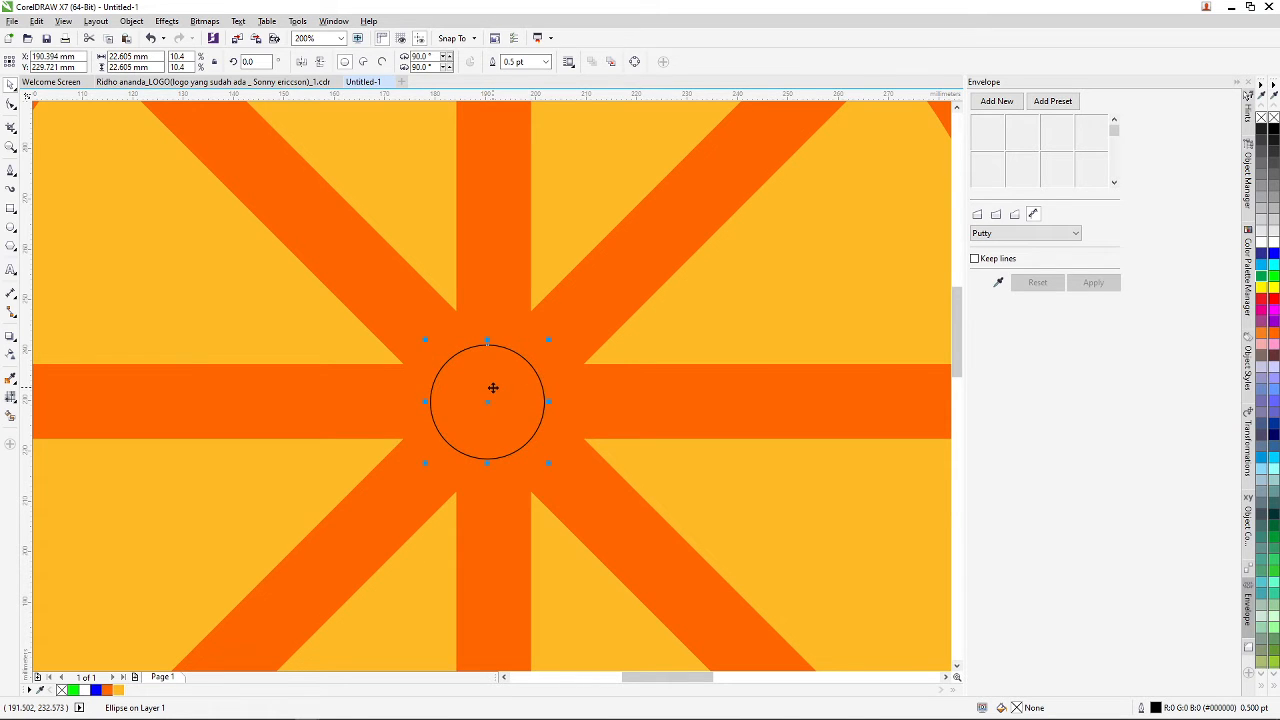
- Move the small centre circle slightly right and down, to about X 190.9 mm, Y 229.5 mm
scroll(480, 371, "down", 3)
left_click(417, 458)
scroll(475, 380, "up", 2)
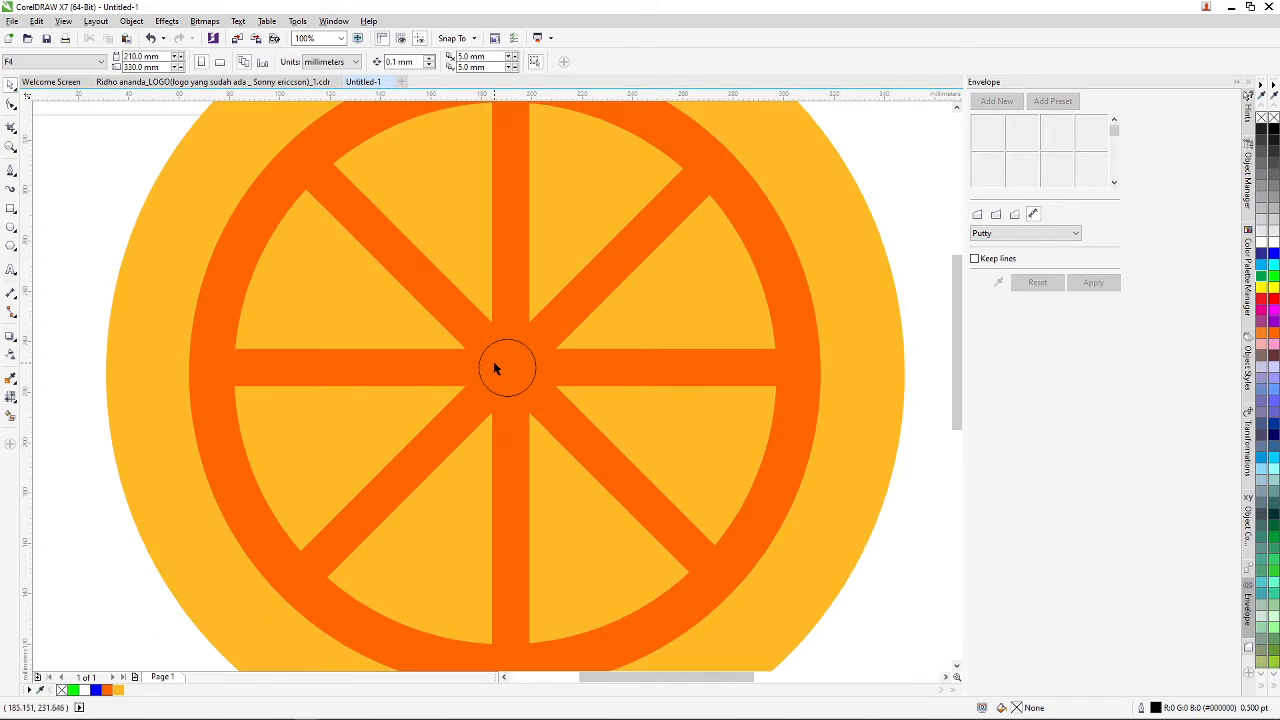
left_click(500, 368)
left_click_drag(502, 374, 498, 377)
scroll(501, 365, "down", 4)
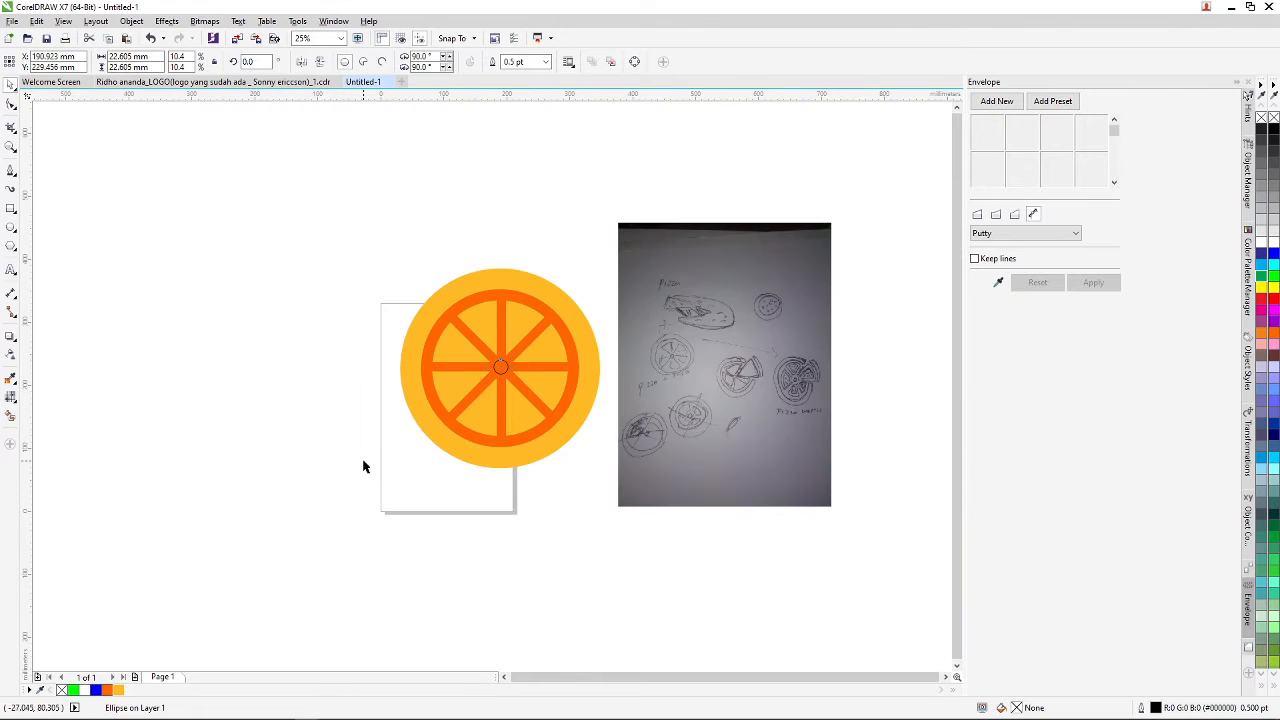
- Shrink the small centre circle about its own centre to a diameter of about 20 mm
scroll(491, 366, "up", 6)
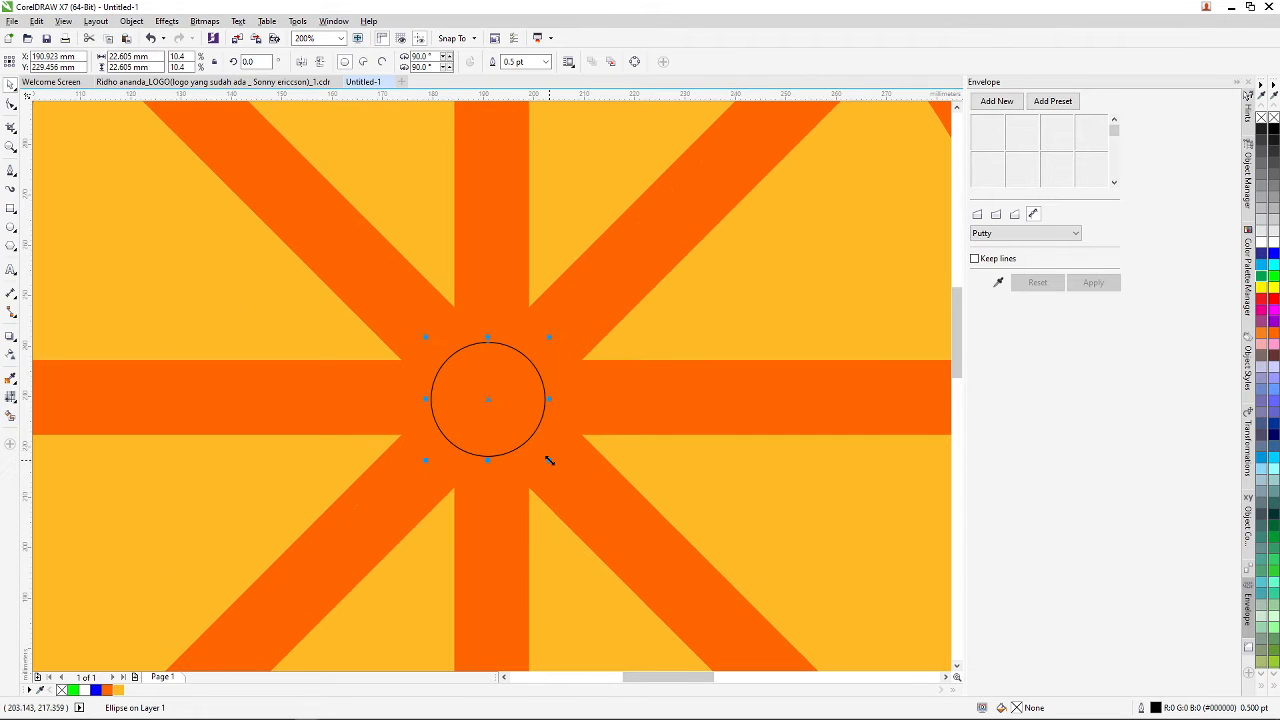
left_click_drag(548, 459, 541, 452)
scroll(575, 378, "down", 2)
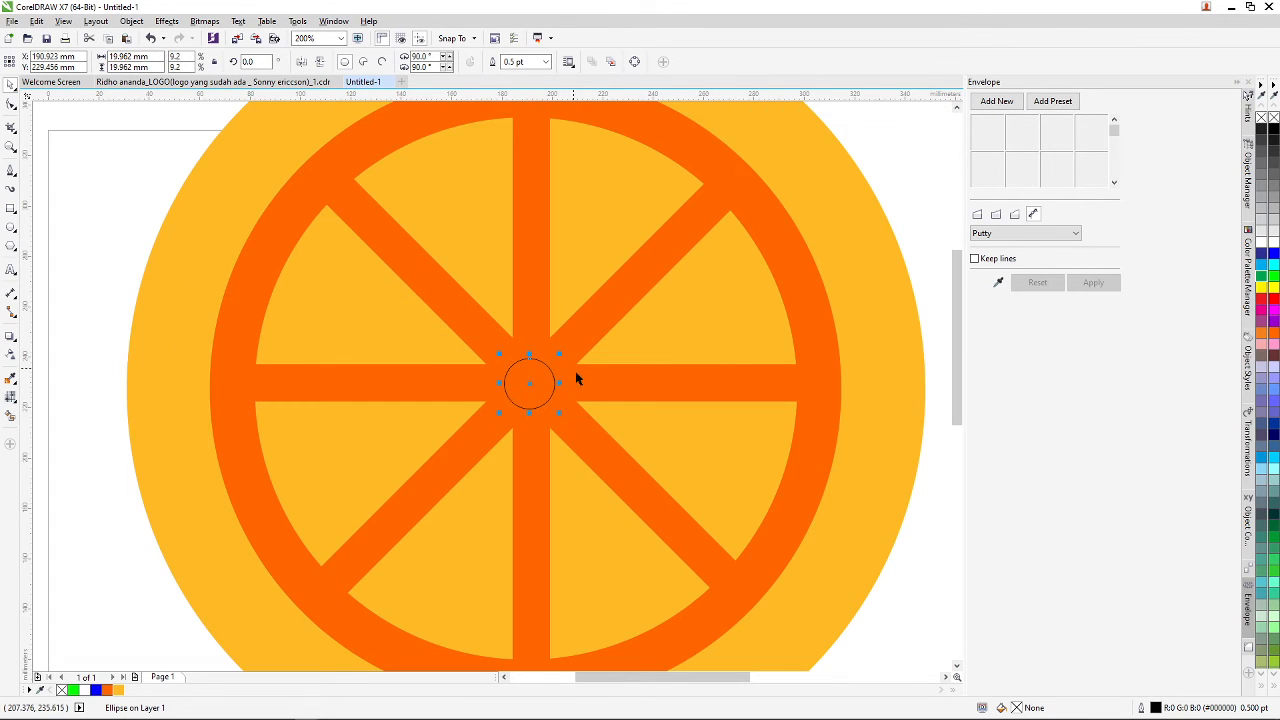
- Align the small centre circle horizontally with the centre of the orange circle
left_click(804, 336, "shift")
key("c")
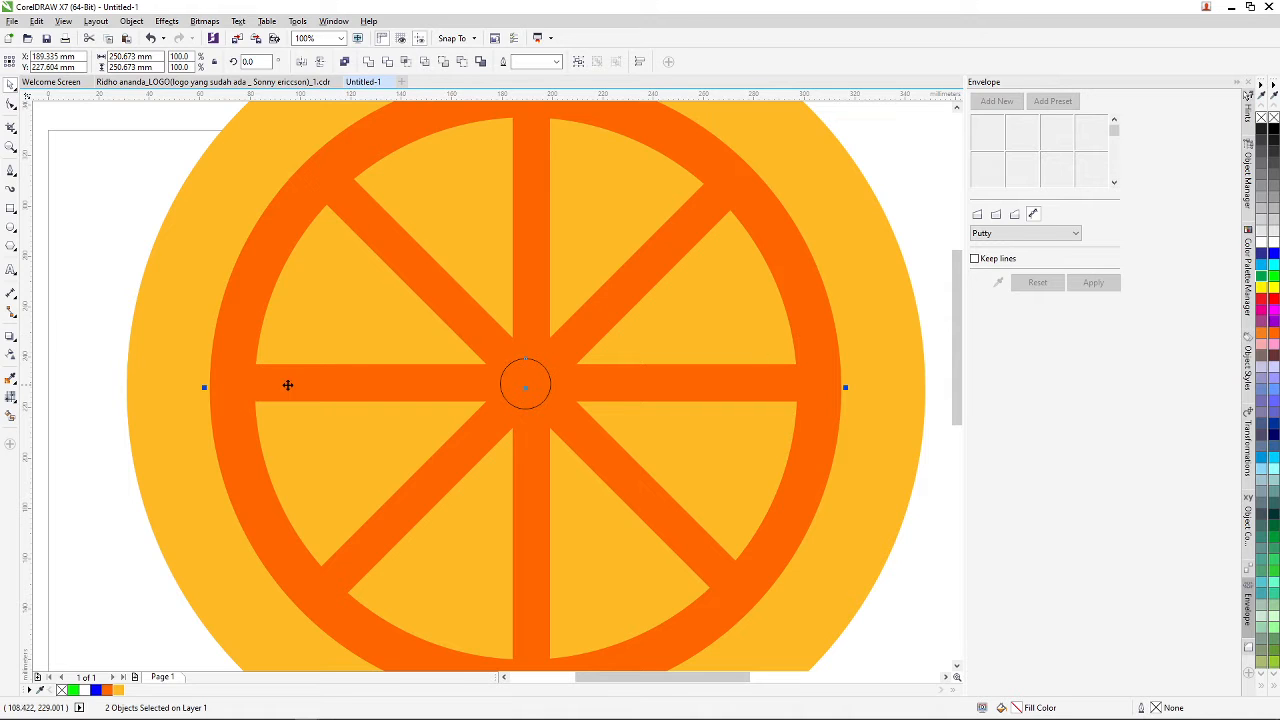
left_click(106, 386)
left_click(813, 387)
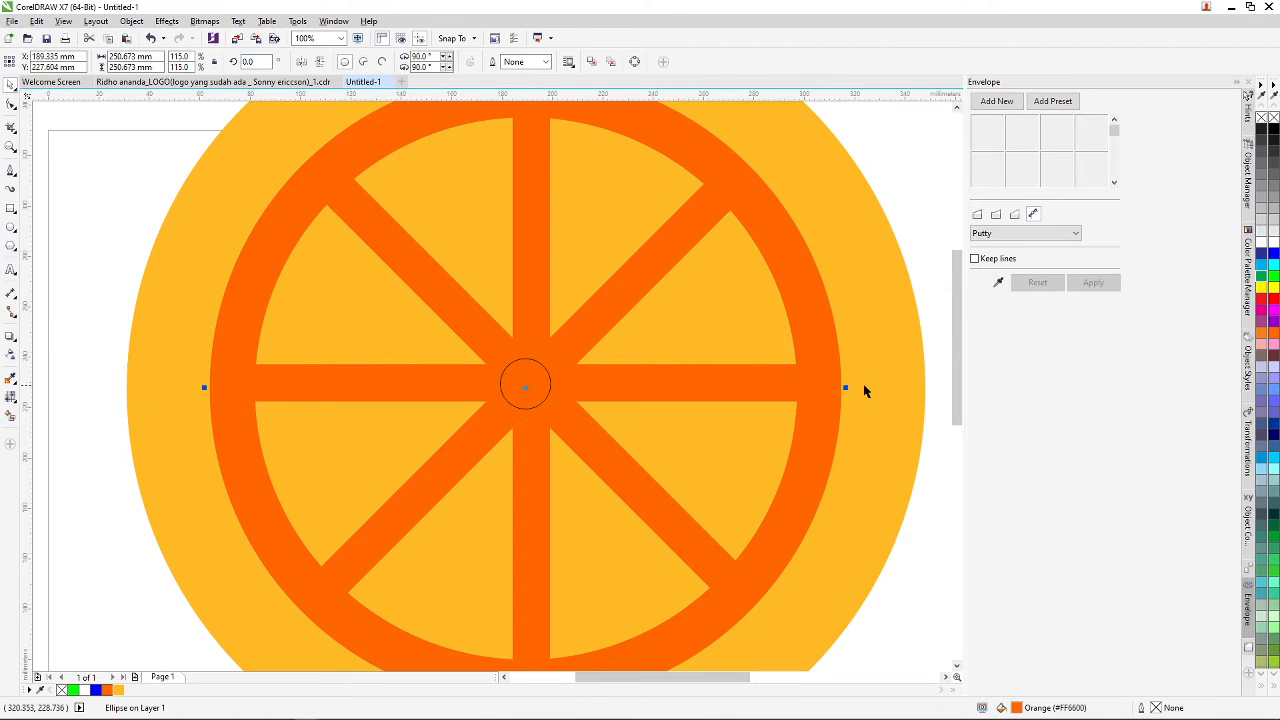
- Compare the centring of the outer circle with the orange circle and the wheel slices
left_click(899, 386, "shift")
scroll(770, 372, "down", 2)
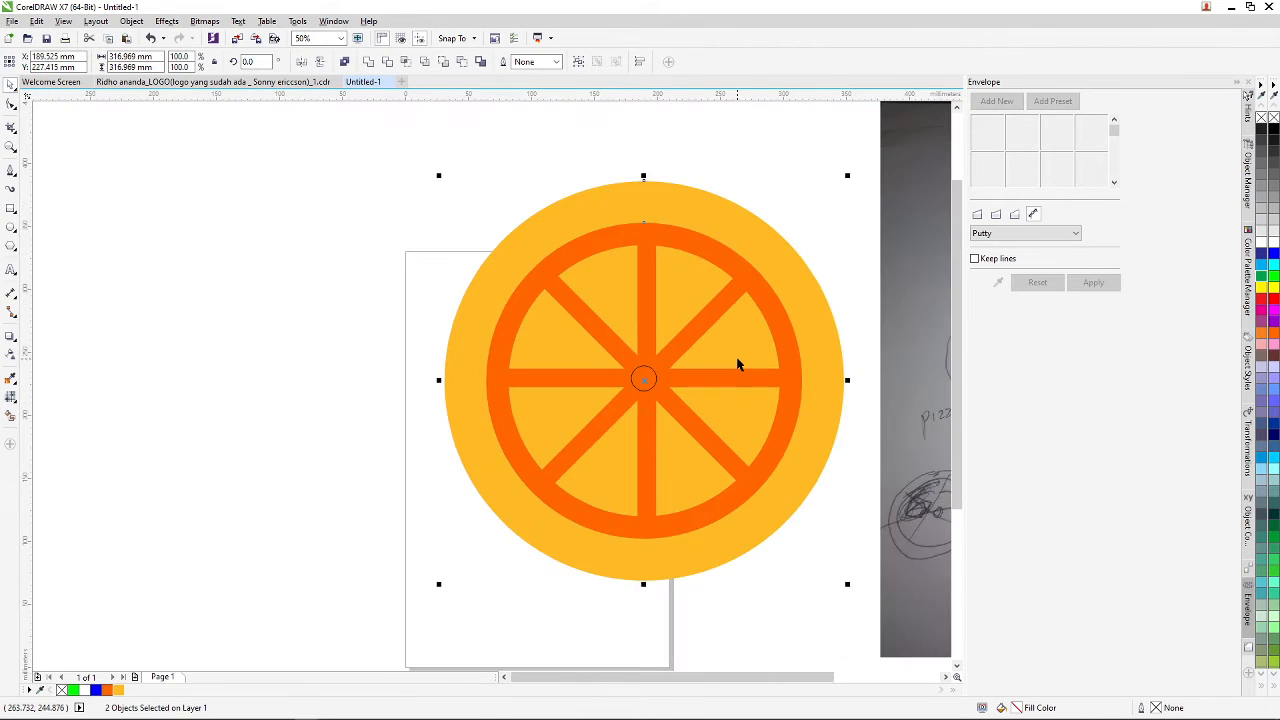
left_click(749, 356)
left_click(820, 341, "shift")
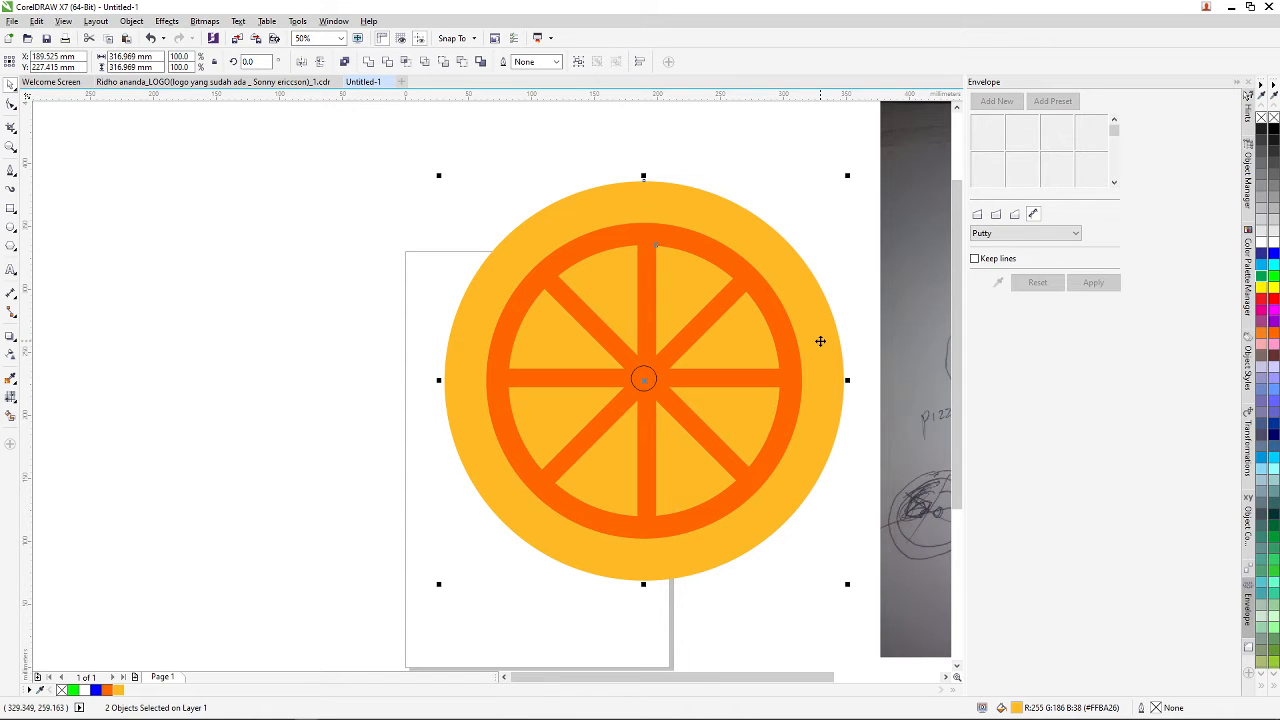
left_click(823, 506)
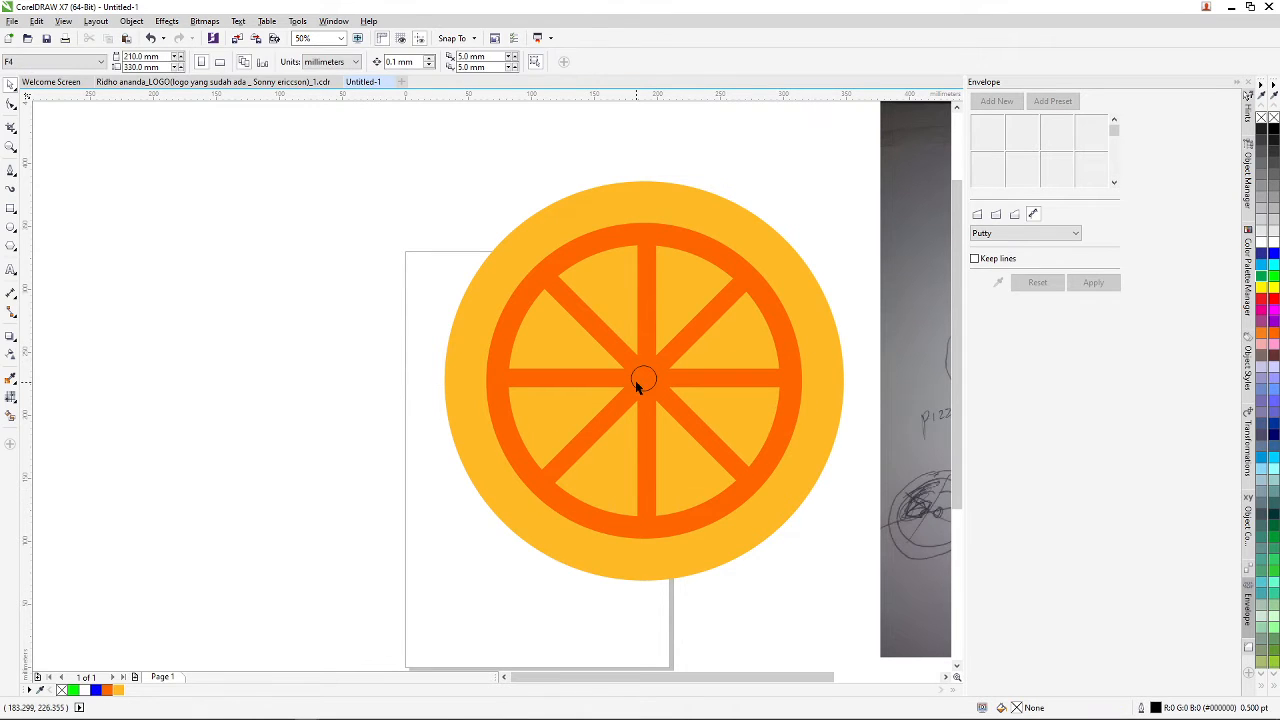
- Shift the small centre circle right onto the spokes' crossing, to about X 191.2 mm, Y 229.5 mm
left_click(642, 379)
left_click(818, 366, "shift")
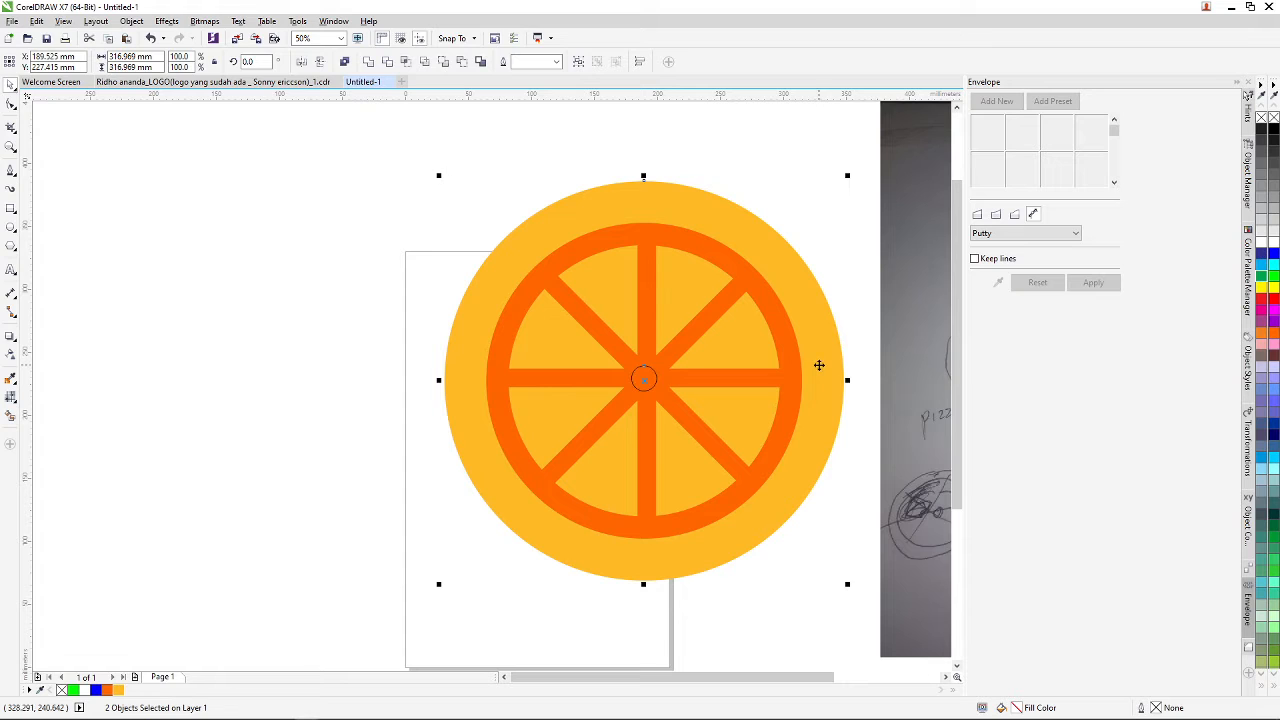
left_click(826, 500)
left_click(645, 379)
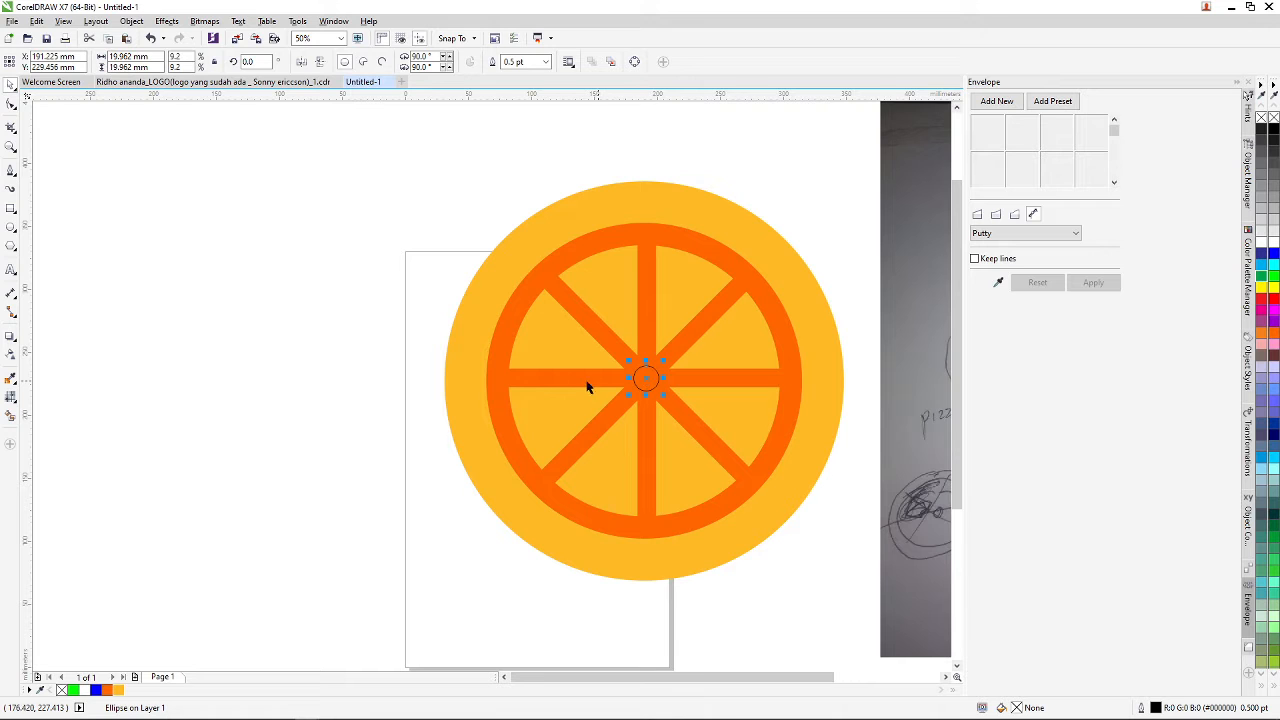
scroll(586, 380, "down", 1)
scroll(641, 362, "up", 1)
left_click(260, 411)
scroll(552, 367, "up", 1)
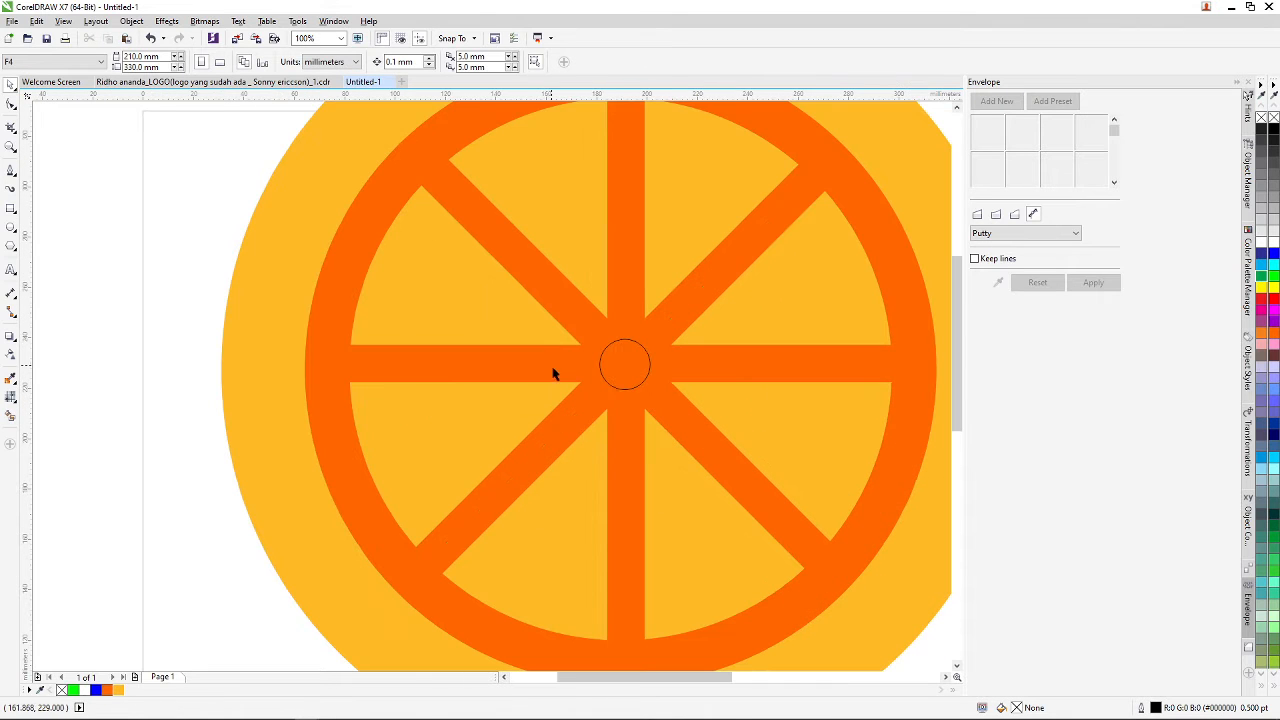
- Fill the small centre circle with the yellow-orange #FFBA26 and remove its outline
left_click(622, 386)
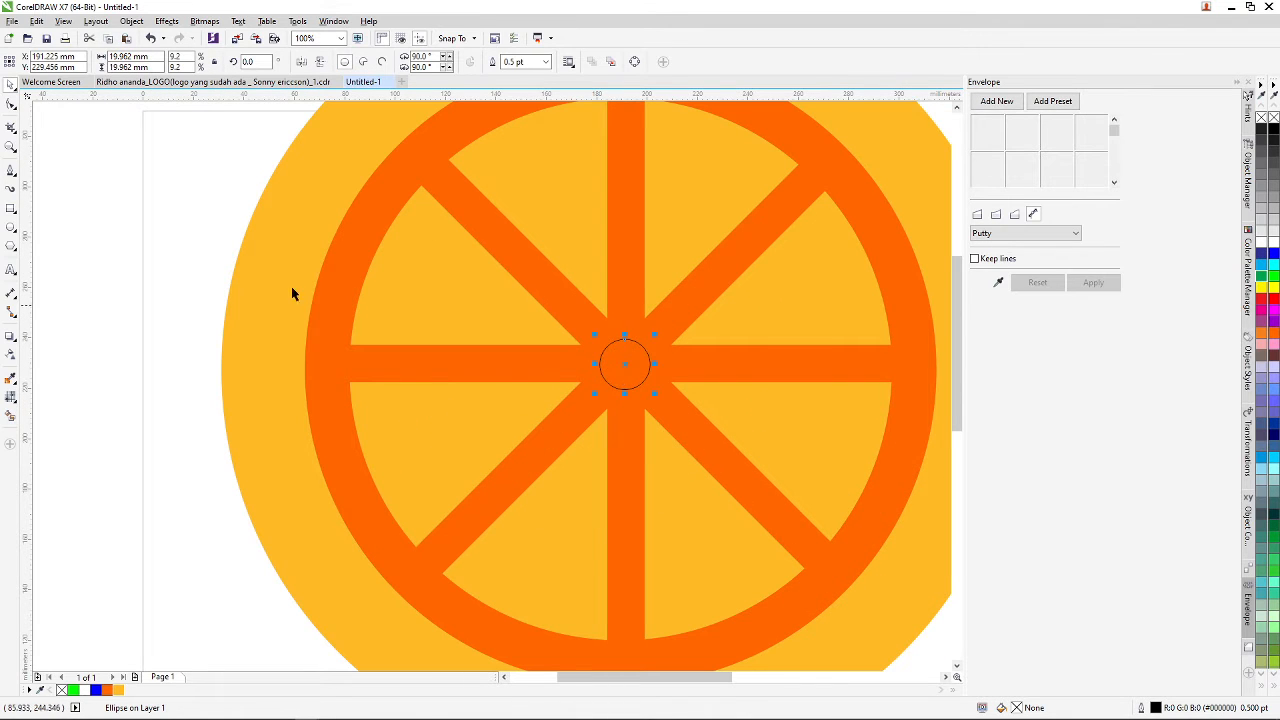
left_click(118, 690)
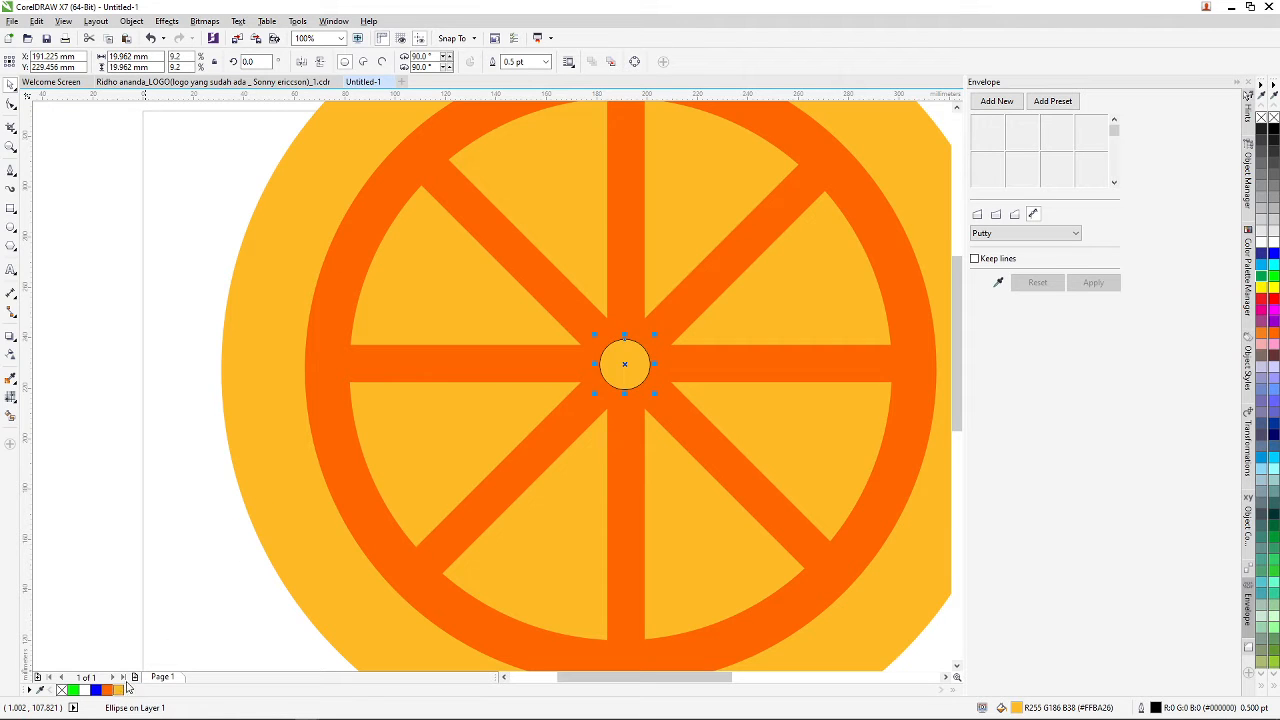
right_click(1273, 118)
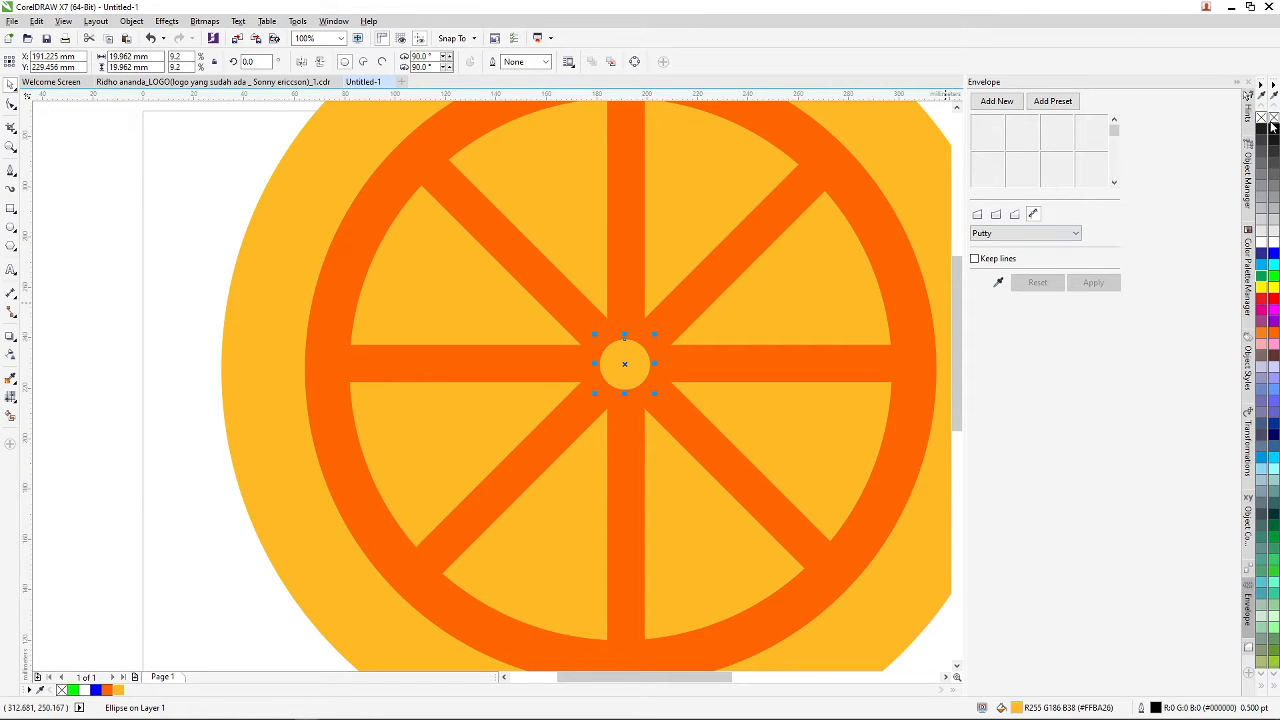
scroll(487, 280, "down", 2)
scroll(644, 238, "up", 1)
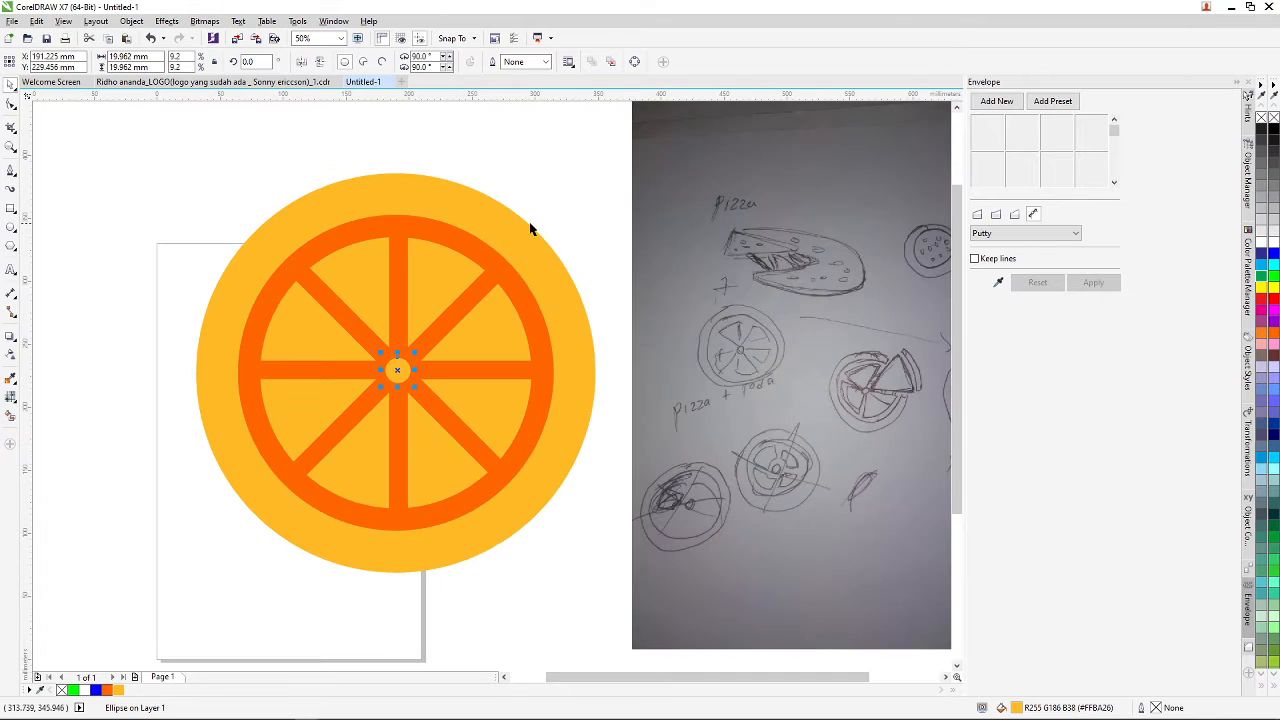
- Compare the coloured wheel with the pizza wheels sketch beside it
left_click(530, 229)
scroll(525, 260, "down", 2)
scroll(649, 303, "up", 2)
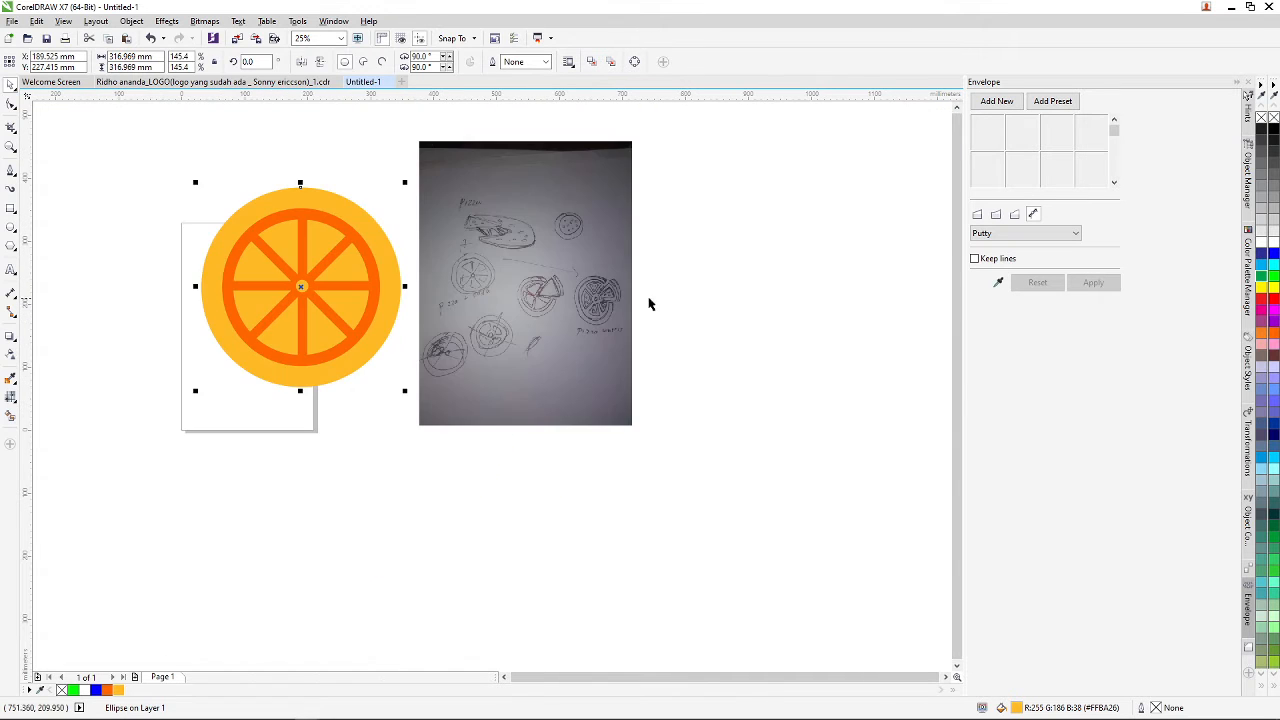
scroll(590, 287, "down", 1)
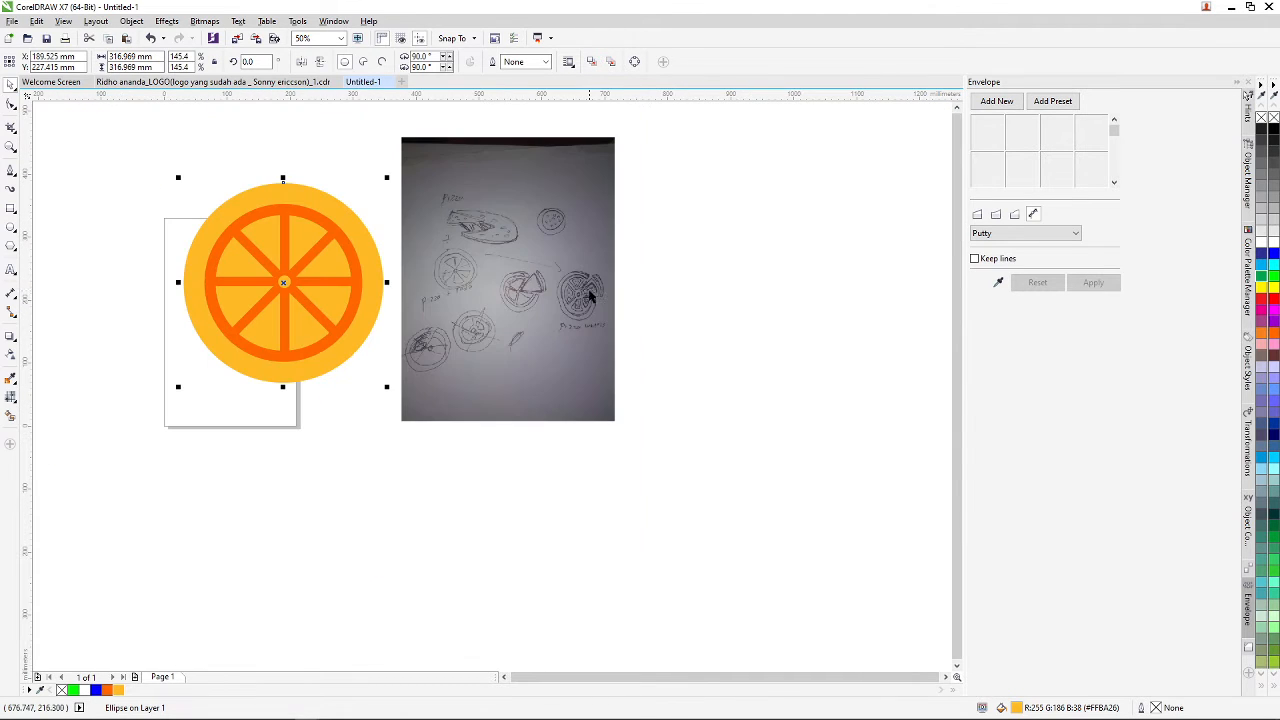
left_click(338, 440)
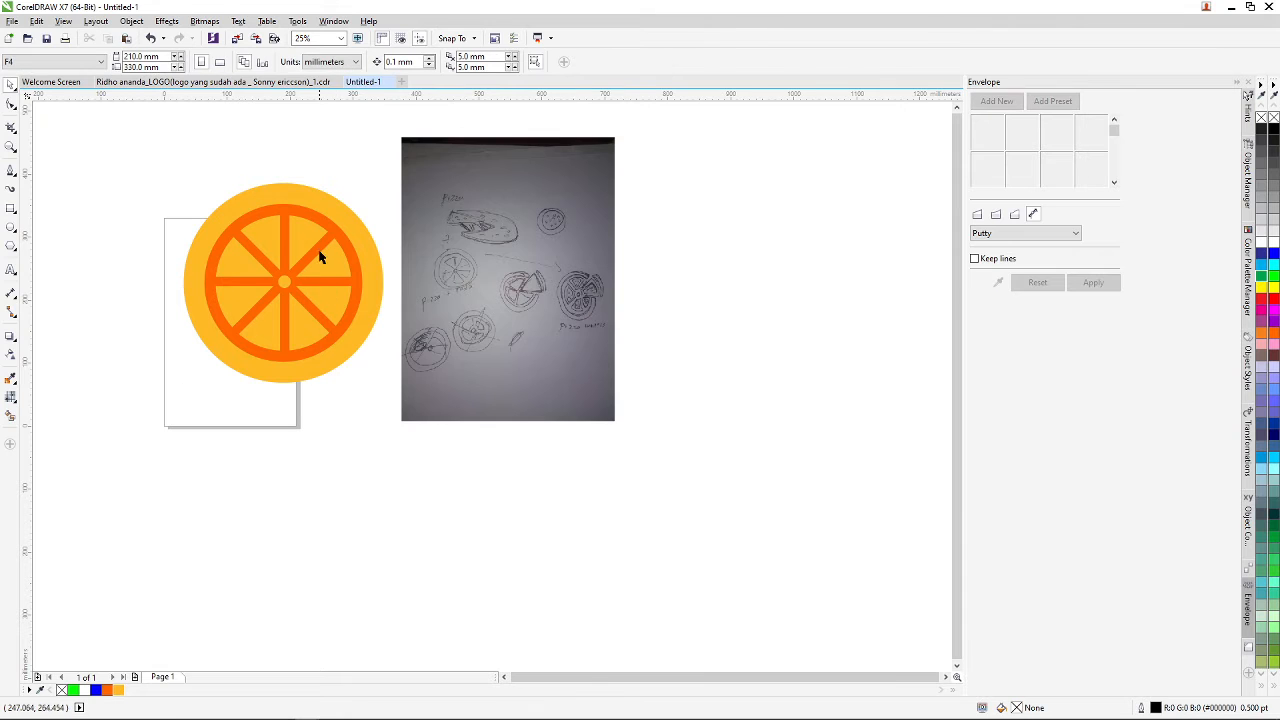
scroll(300, 251, "up", 1)
scroll(279, 255, "down", 2)
scroll(279, 255, "up", 2)
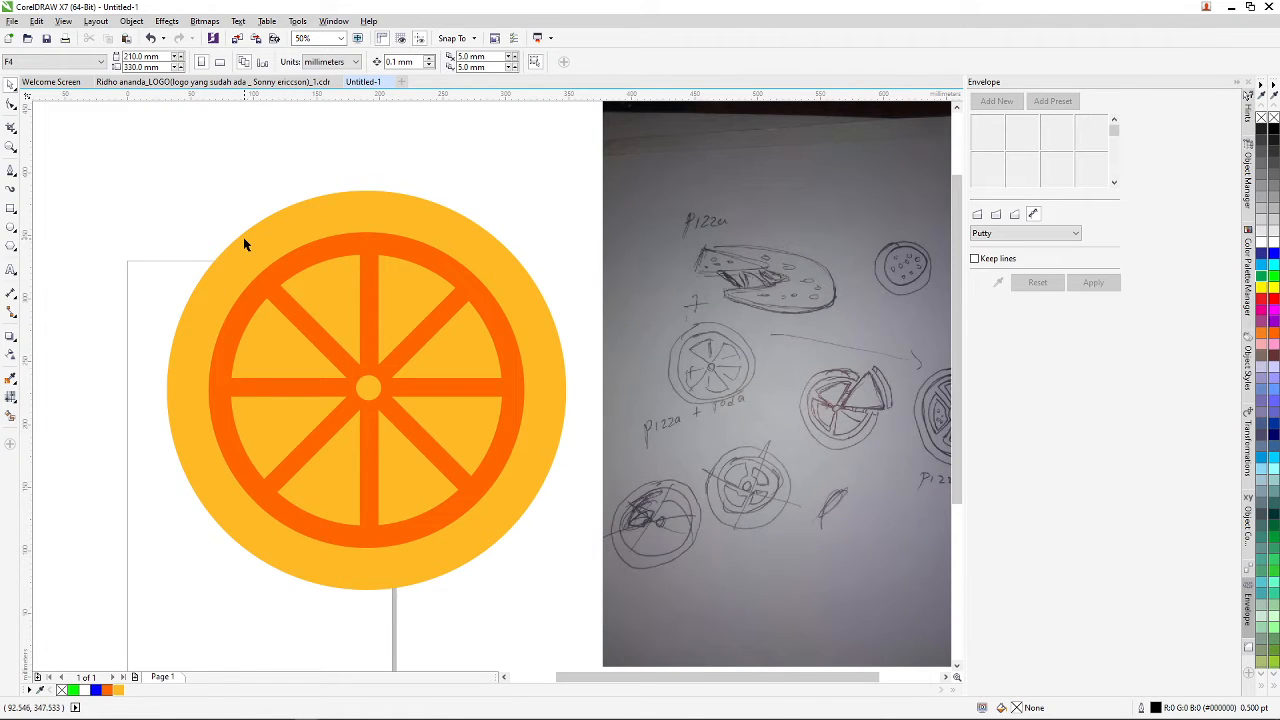
- Try to move a single slice out of the wheel and undo the moves
left_click(306, 277)
left_click_drag(329, 294, 243, 220)
scroll(235, 240, "down", 2)
scroll(260, 245, "up", 2)
key("ctrl+z")
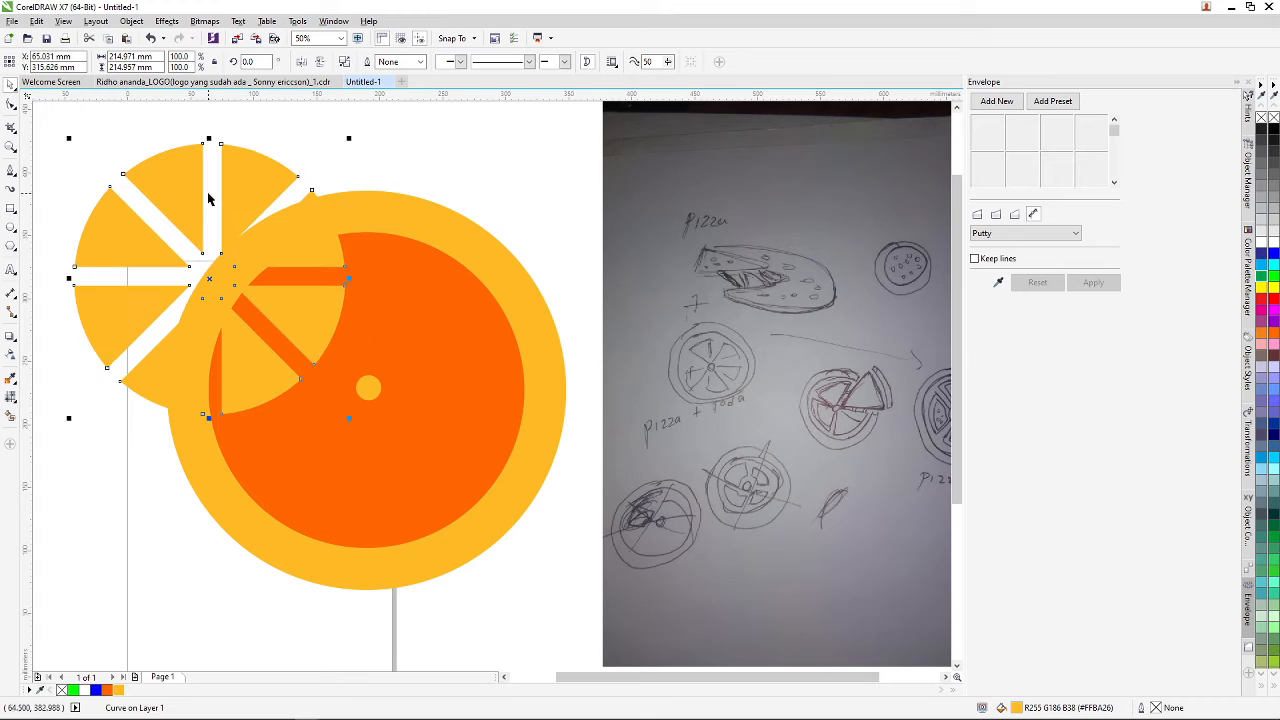
left_click_drag(293, 325, 310, 350)
key("ctrl+z")
key("ctrl+z")
key("ctrl+z")
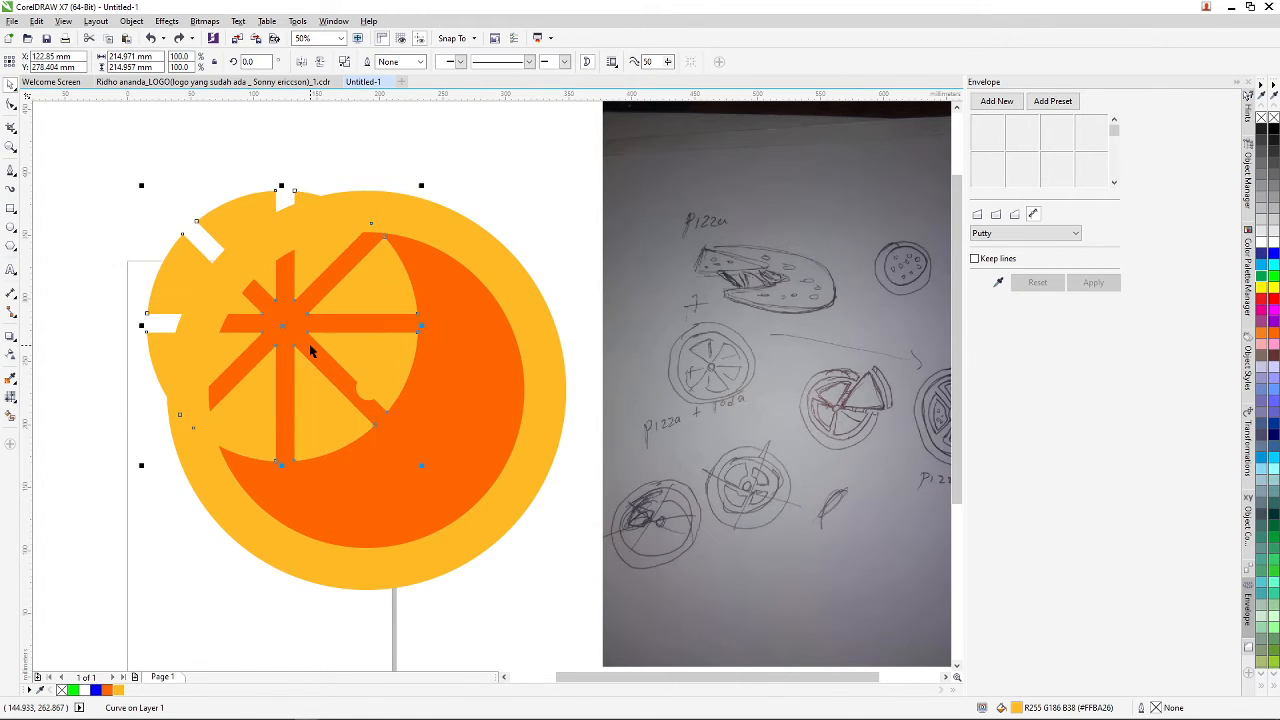
- Break the combined slices curve apart into separate slices
left_click(179, 245)
left_click(322, 290)
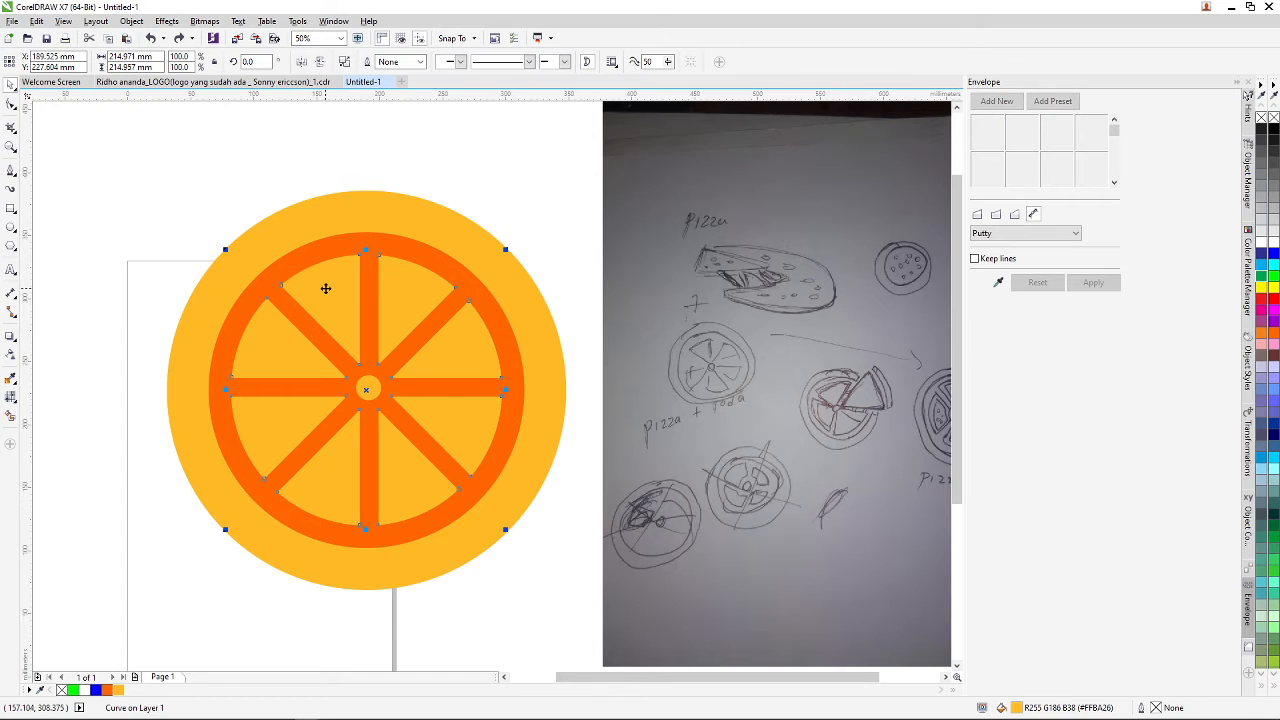
right_click(322, 290)
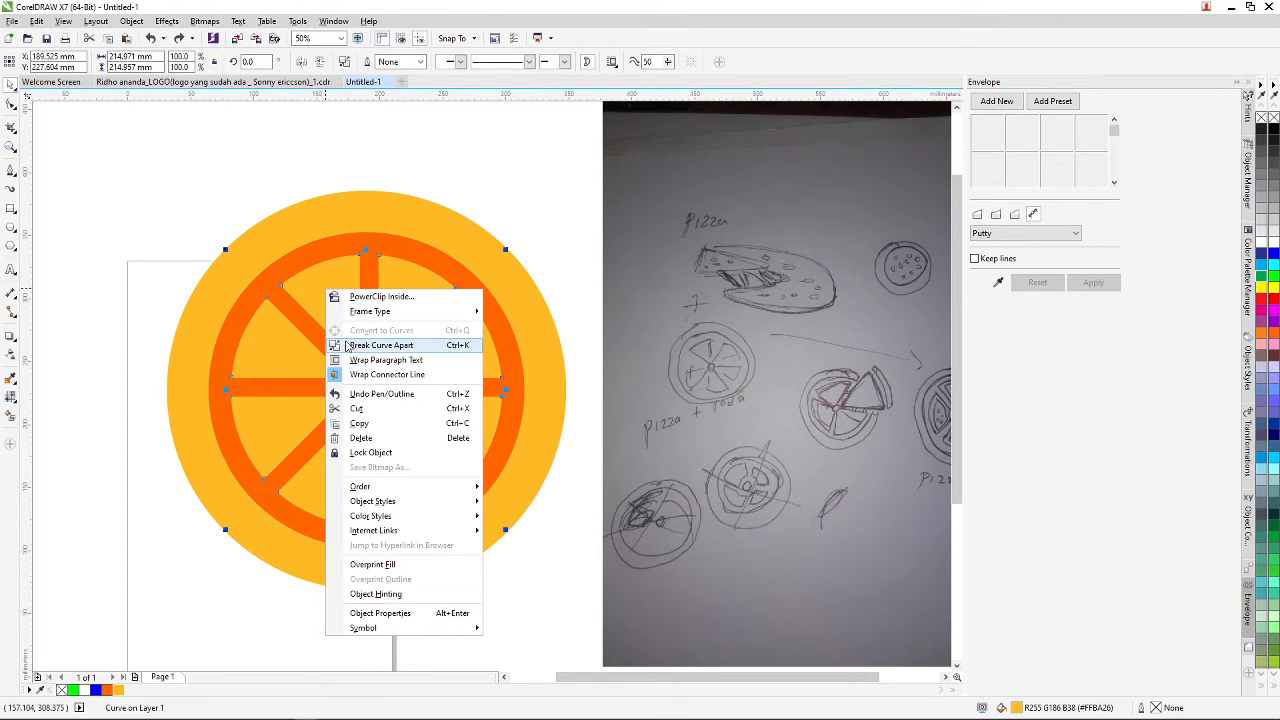
left_click(322, 294)
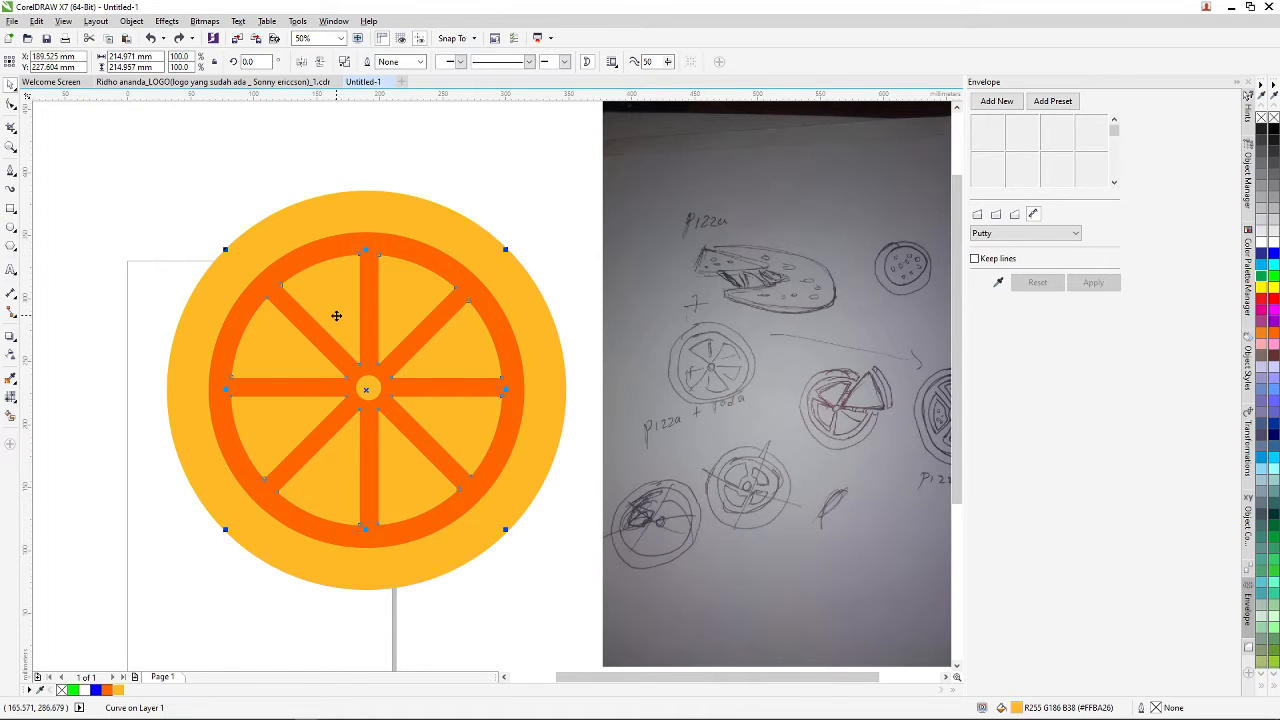
right_click(336, 316)
left_click(378, 372)
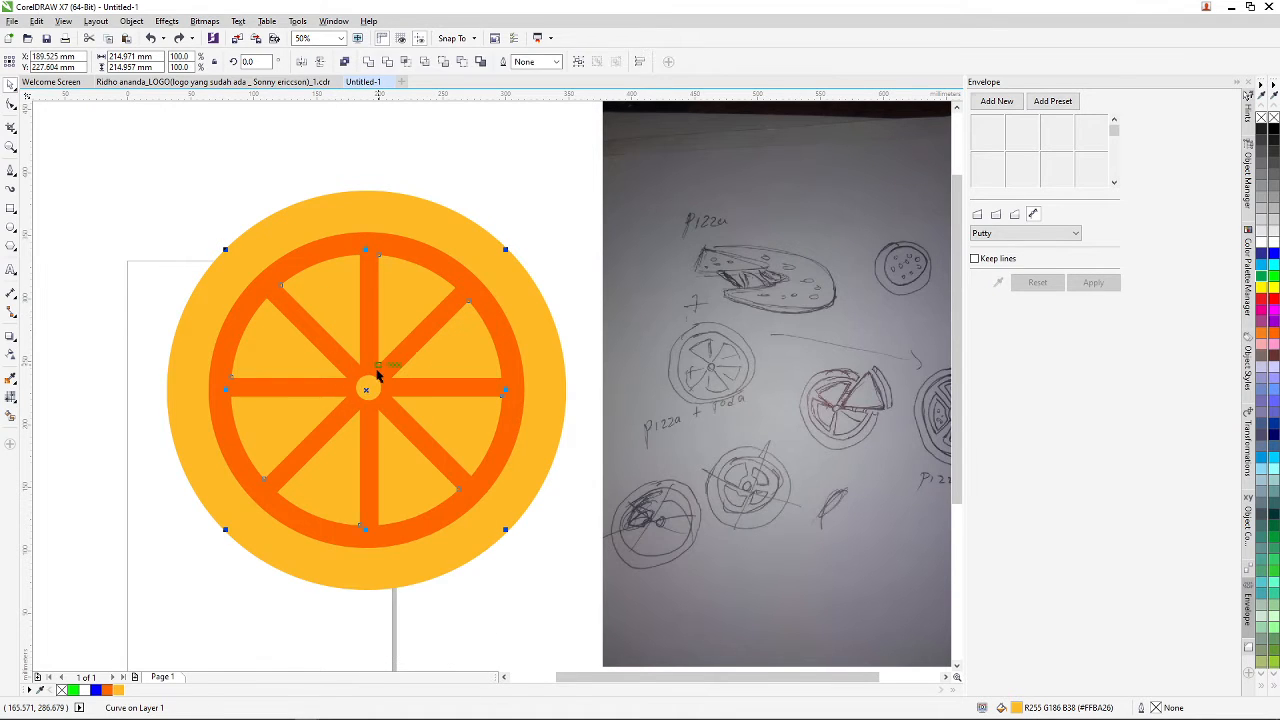
- Test that the wheel slices move independently by shifting them outward one at a time and undoing each move
left_click(110, 270)
left_click_drag(318, 294, 280, 200)
key("ctrl+z")
left_click_drag(396, 316, 456, 214)
key("ctrl+z")
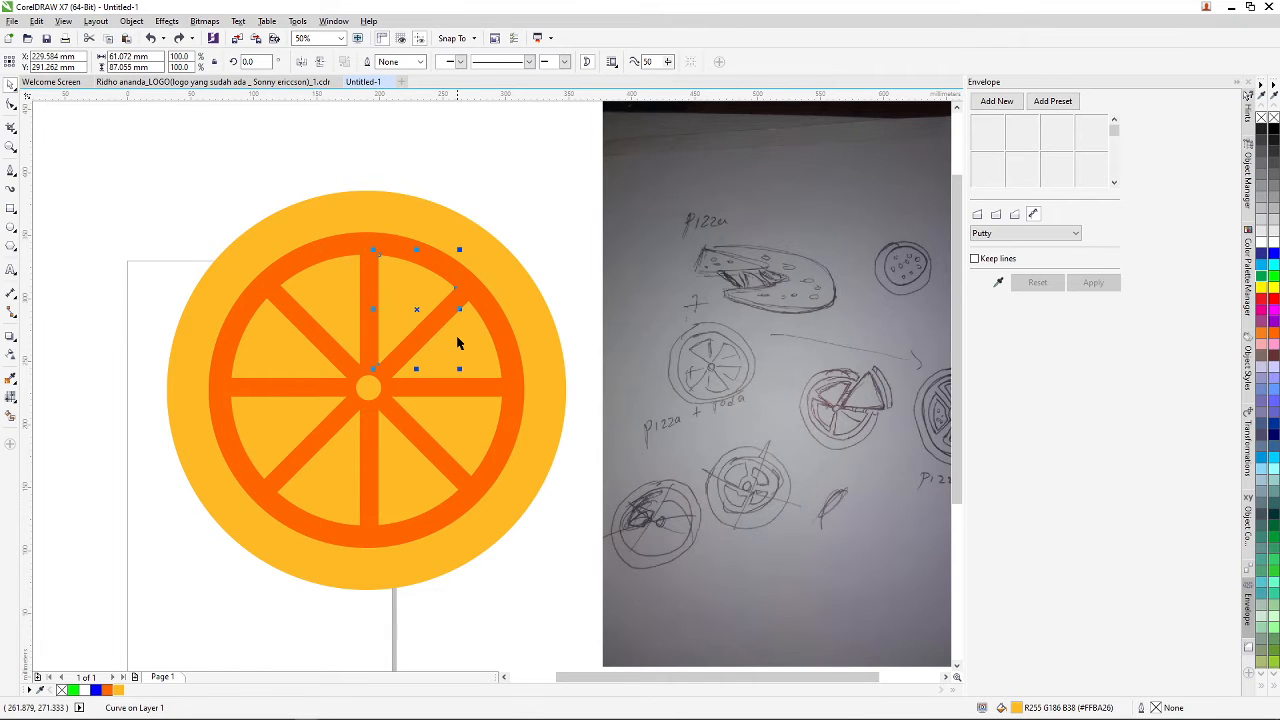
left_click(465, 430)
left_click_drag(450, 417, 505, 465)
key("ctrl+z")
left_click(402, 477)
left_click_drag(401, 443, 418, 524)
key("ctrl+z")
left_click(343, 443)
left_click_drag(343, 443, 283, 517)
left_click_drag(281, 422, 238, 446)
key("ctrl+z")
left_click_drag(307, 375, 234, 327)
key("ctrl+z")
left_click(343, 332)
left_click(404, 303)
left_click_drag(404, 303, 434, 240)
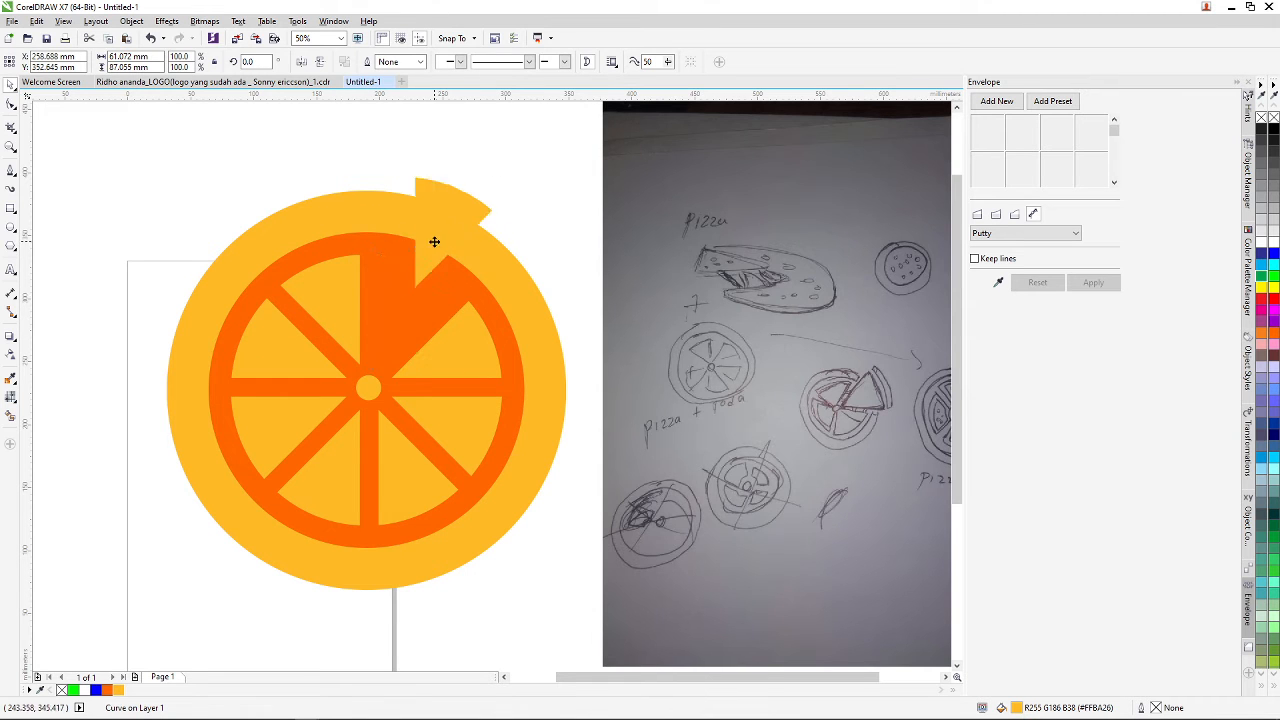
key("ctrl+z")
scroll(409, 258, "down", 1)
scroll(408, 259, "up", 1)
left_click(475, 190)
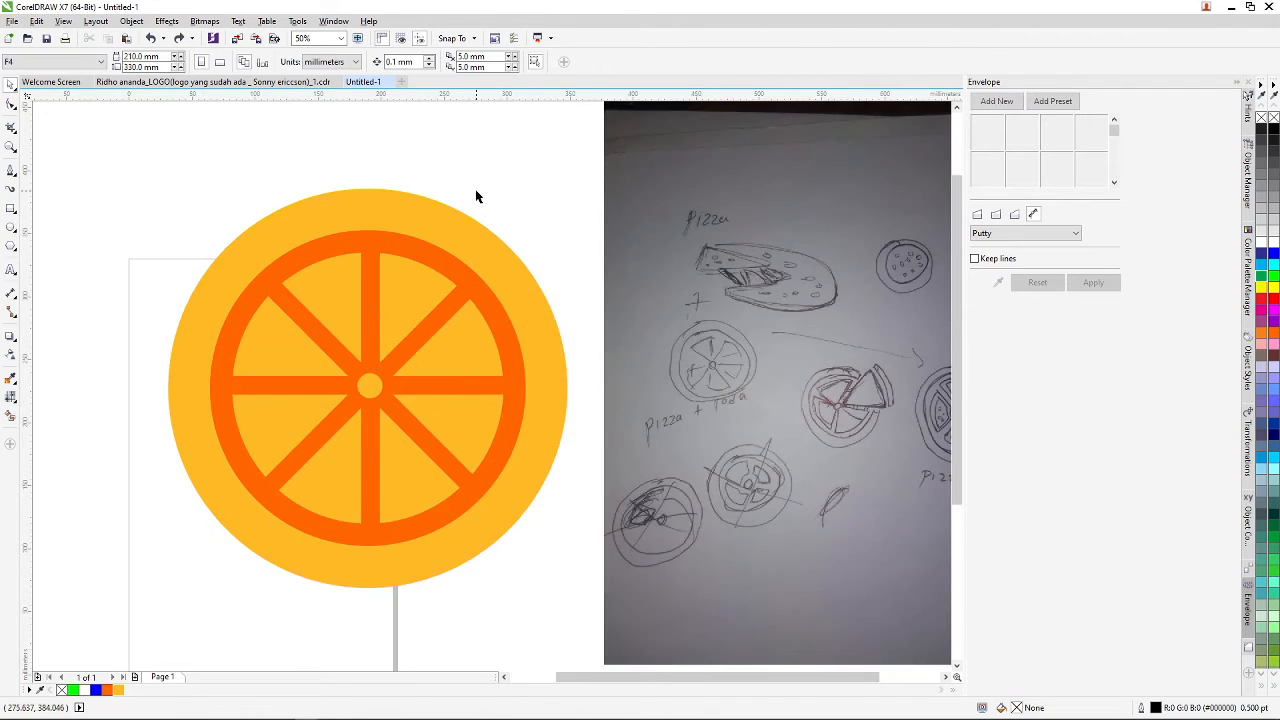
- Examine the pizza wheels sketch, its pulled-out slice and toppings, against the drawn wheel
scroll(363, 264, "down", 2)
scroll(363, 264, "up", 3)
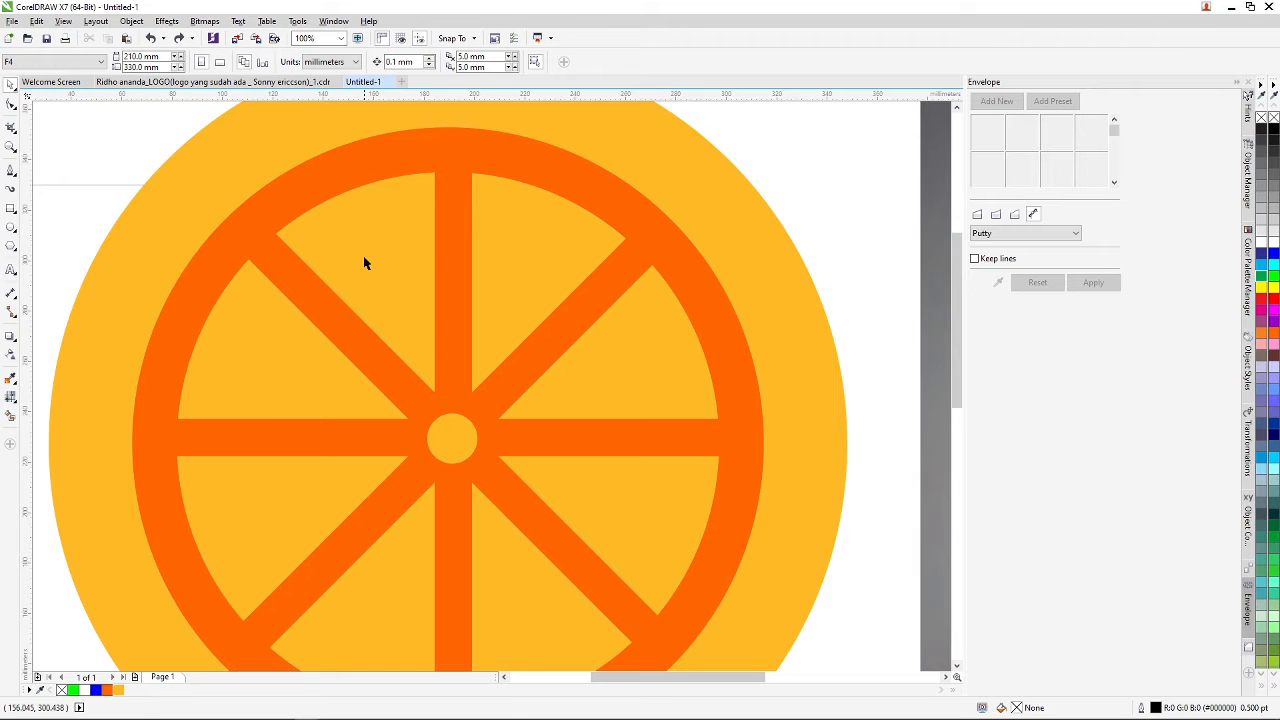
scroll(363, 263, "down", 2)
scroll(663, 340, "down", 1)
scroll(690, 325, "up", 4)
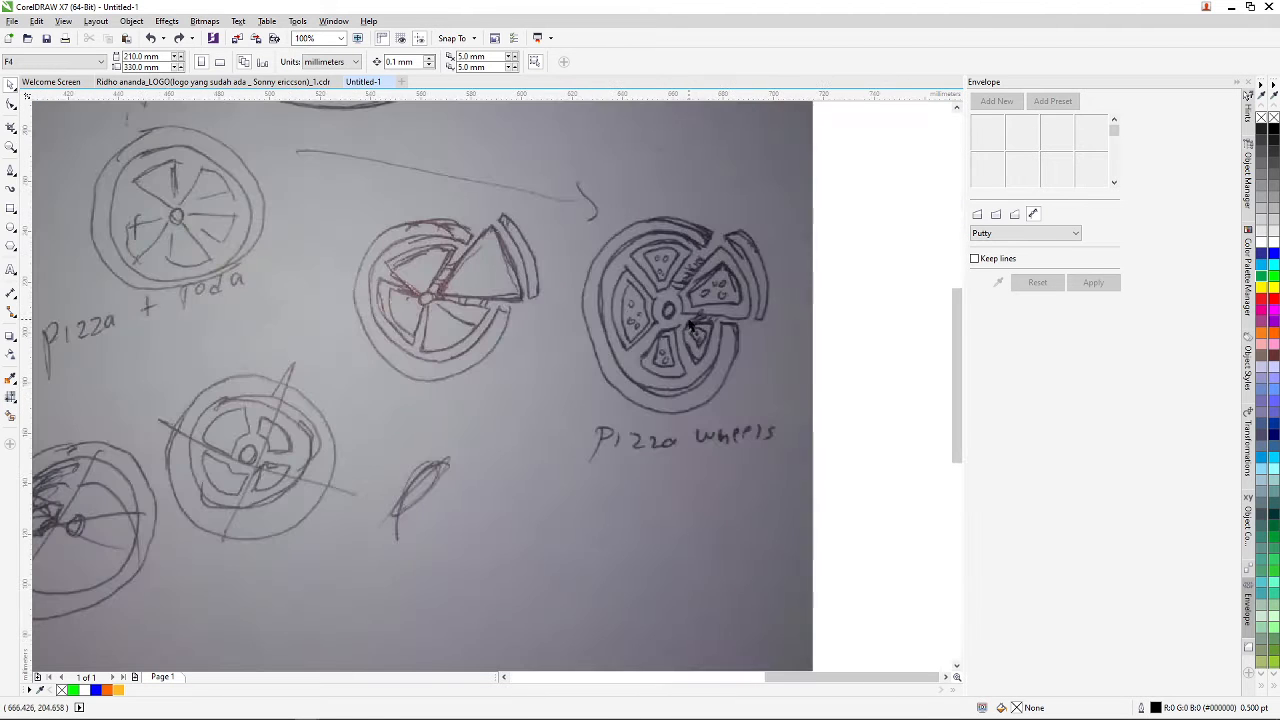
scroll(680, 300, "down", 2)
scroll(320, 235, "up", 1)
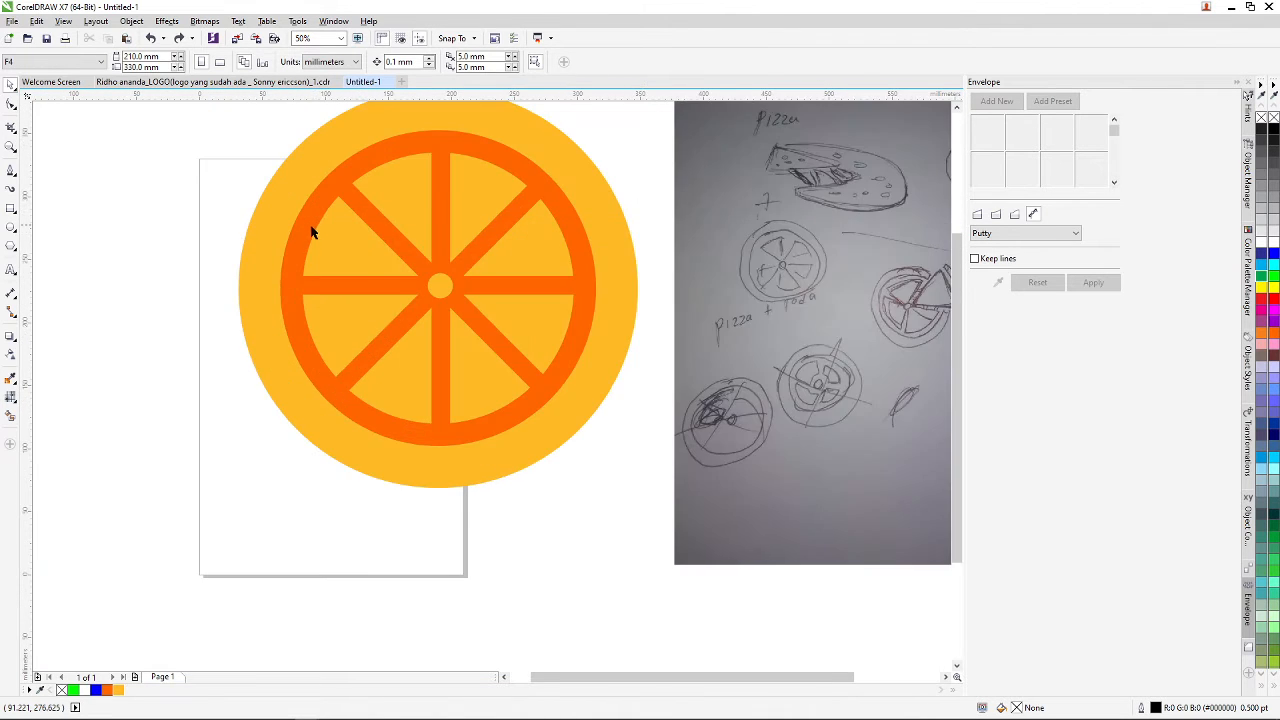
scroll(310, 238, "down", 1)
scroll(306, 240, "up", 1)
scroll(306, 240, "down", 1)
scroll(306, 225, "up", 1)
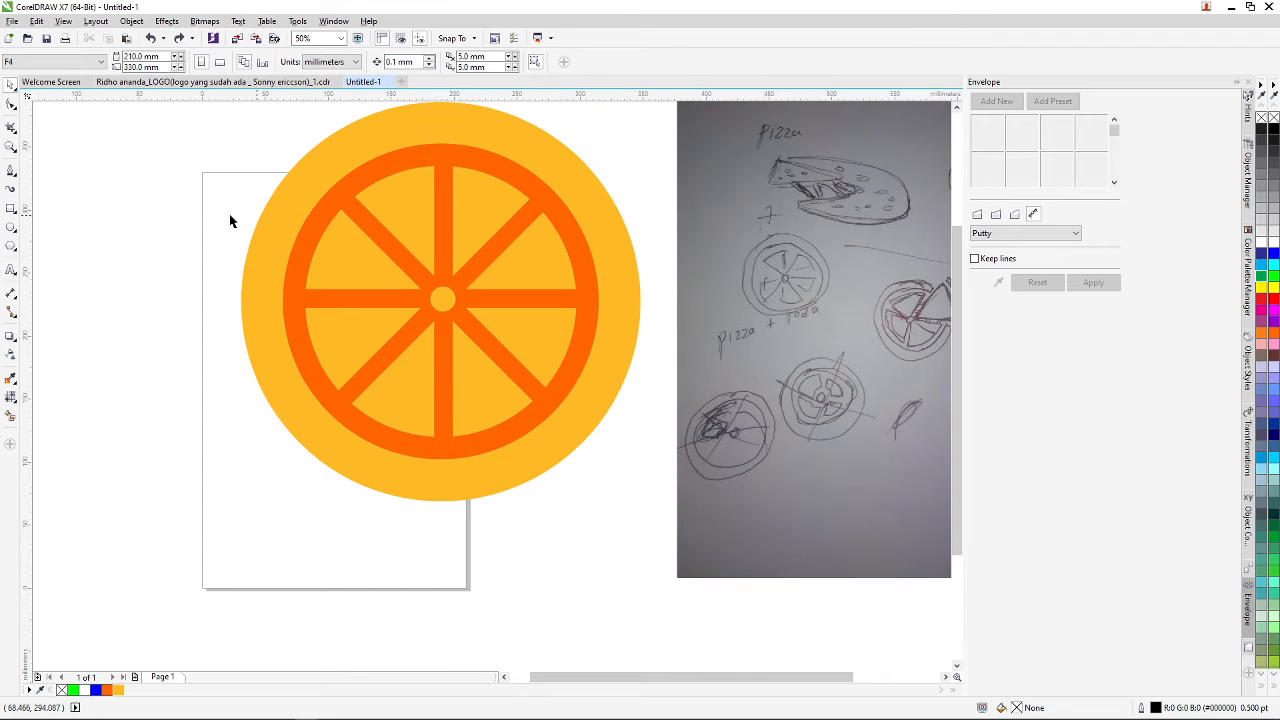
- Draw a circle about 14 mm in diameter inside the slice just above the wheel's left horizontal spoke
left_click(12, 228)
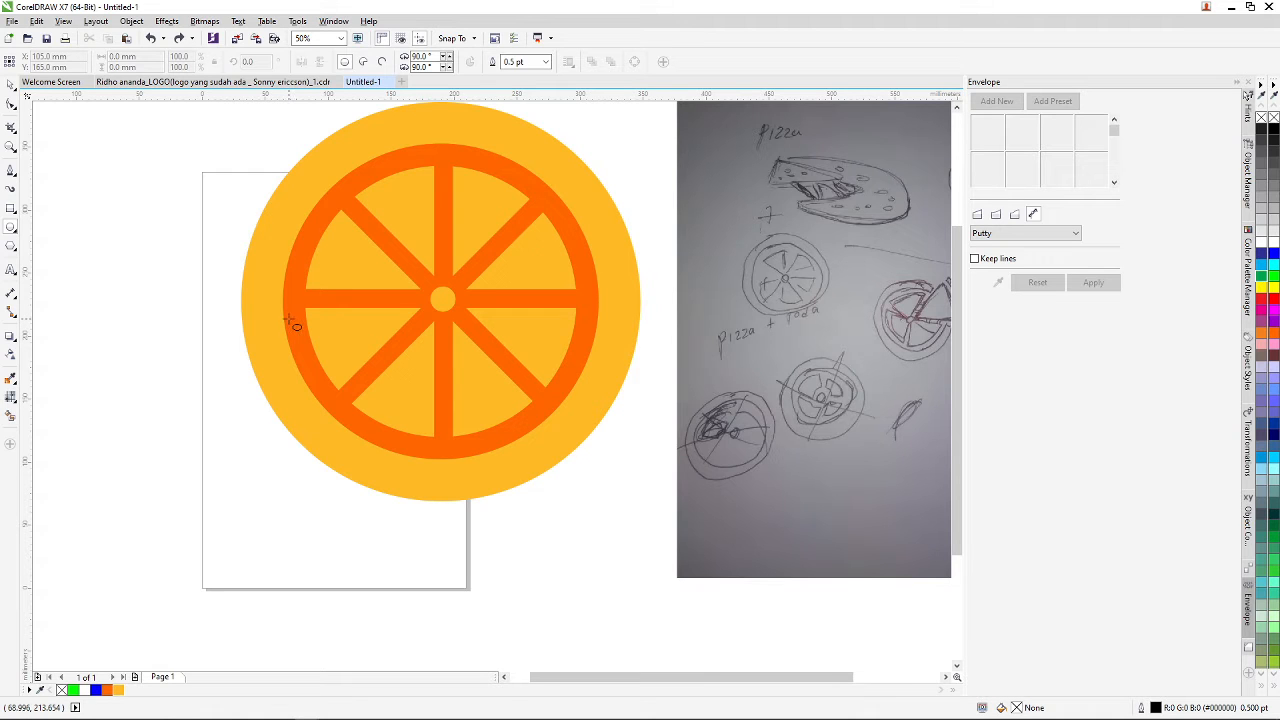
scroll(330, 290, "up", 2)
scroll(343, 257, "down", 4)
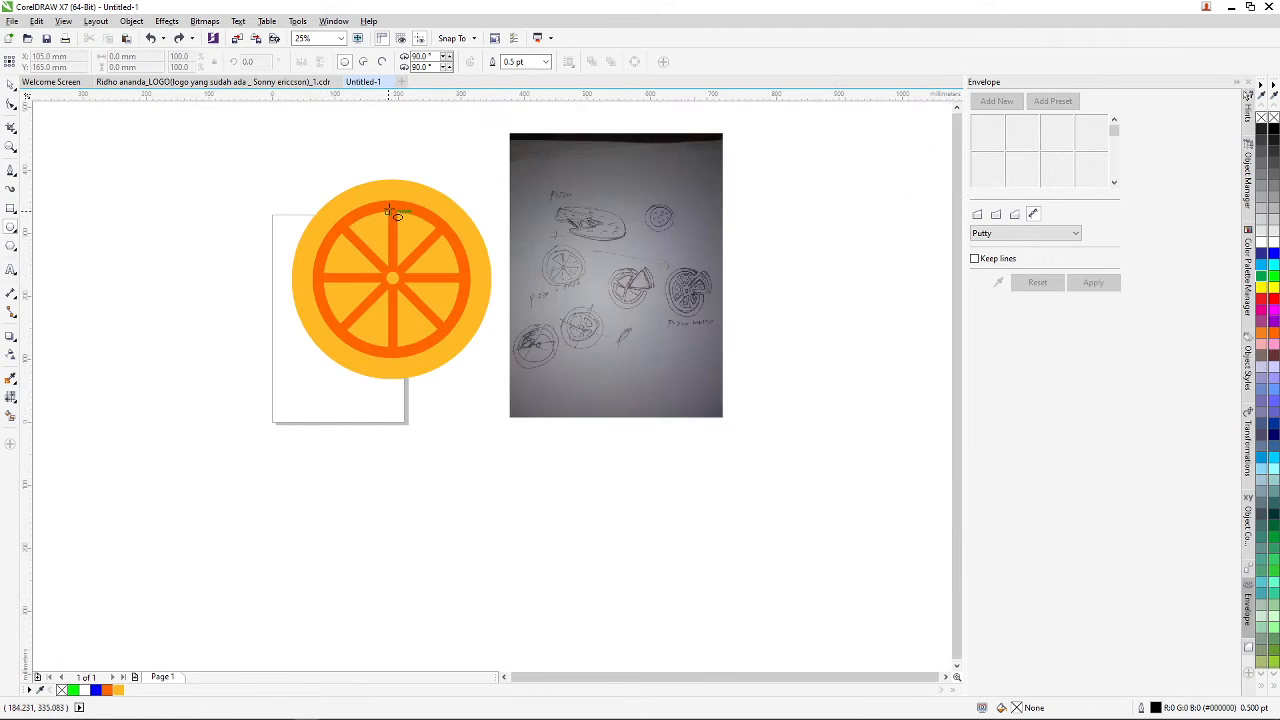
scroll(349, 243, "up", 4)
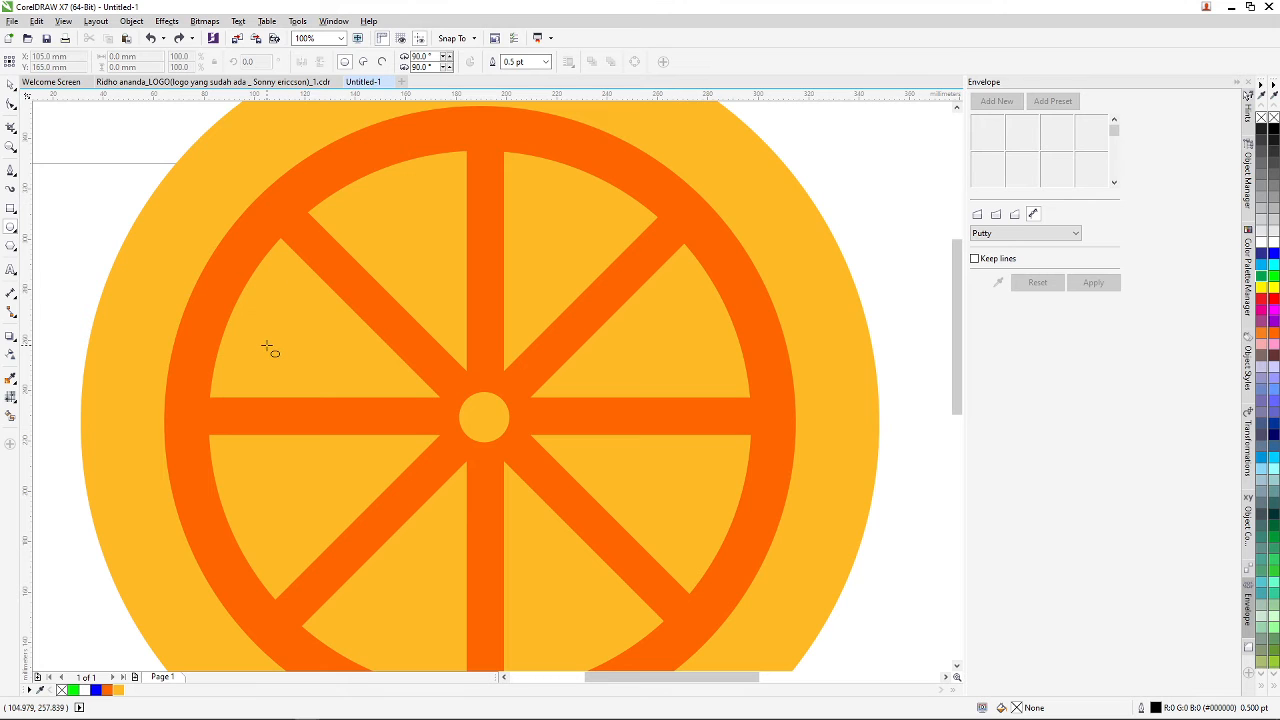
mouse_move(268, 345)
left_mouse_down()
mouse_move(291, 366)
mouse_move(302, 353)
left_mouse_up()
scroll(289, 332, "up", 2)
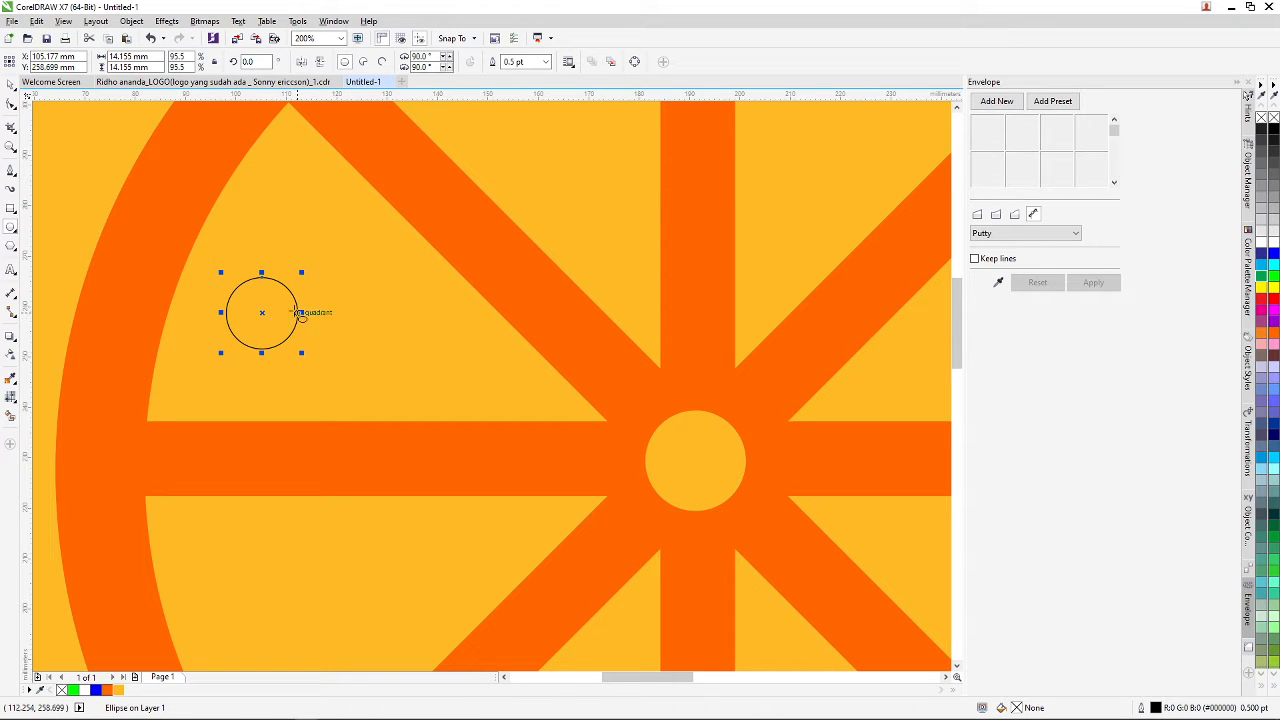
scroll(300, 310, "down", 1)
scroll(300, 312, "up", 1)
scroll(302, 308, "down", 1)
scroll(302, 308, "up", 1)
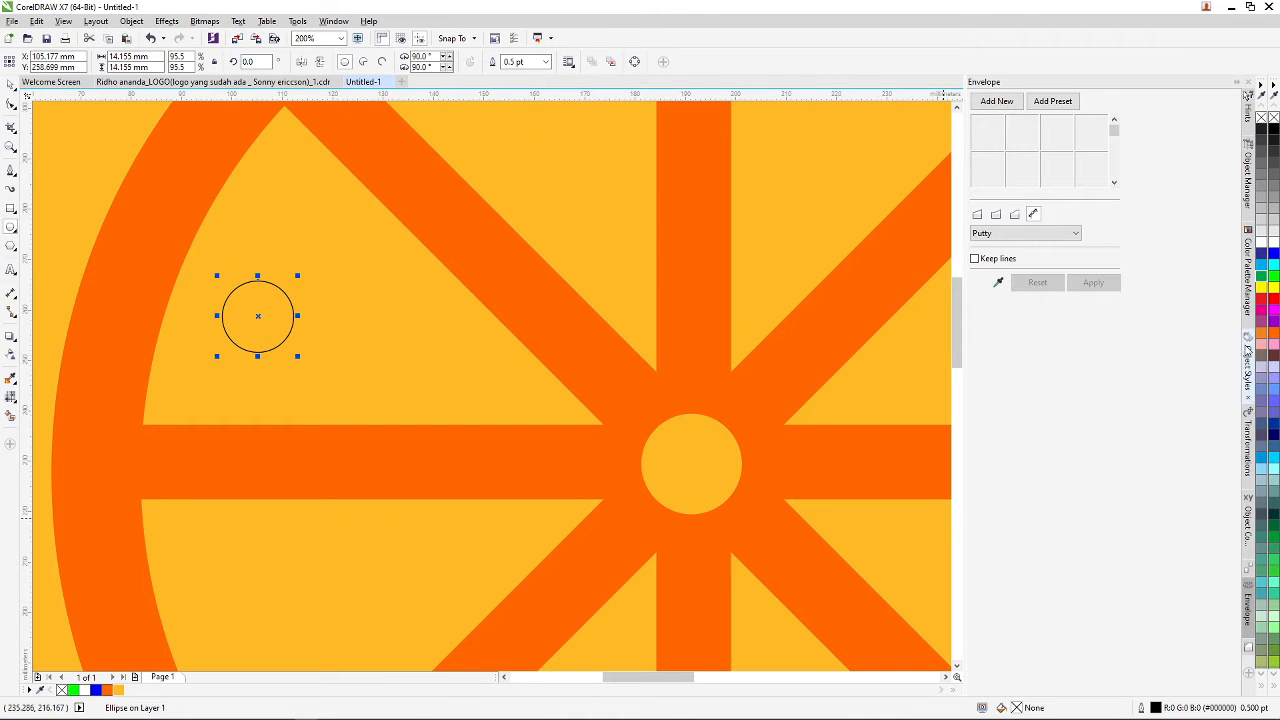
- Fill the topping circle with red (#FF0000) after trying brown (#663333)
left_click(1274, 357)
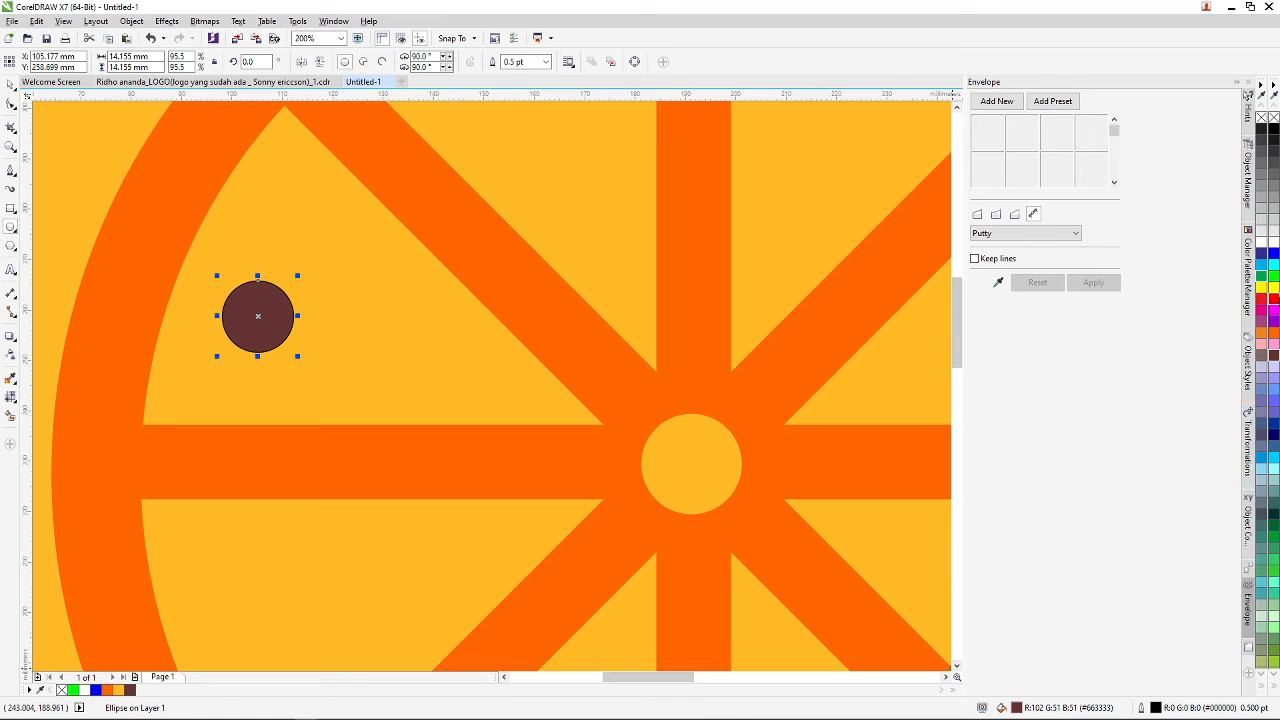
left_click(1273, 299)
left_click(1261, 299)
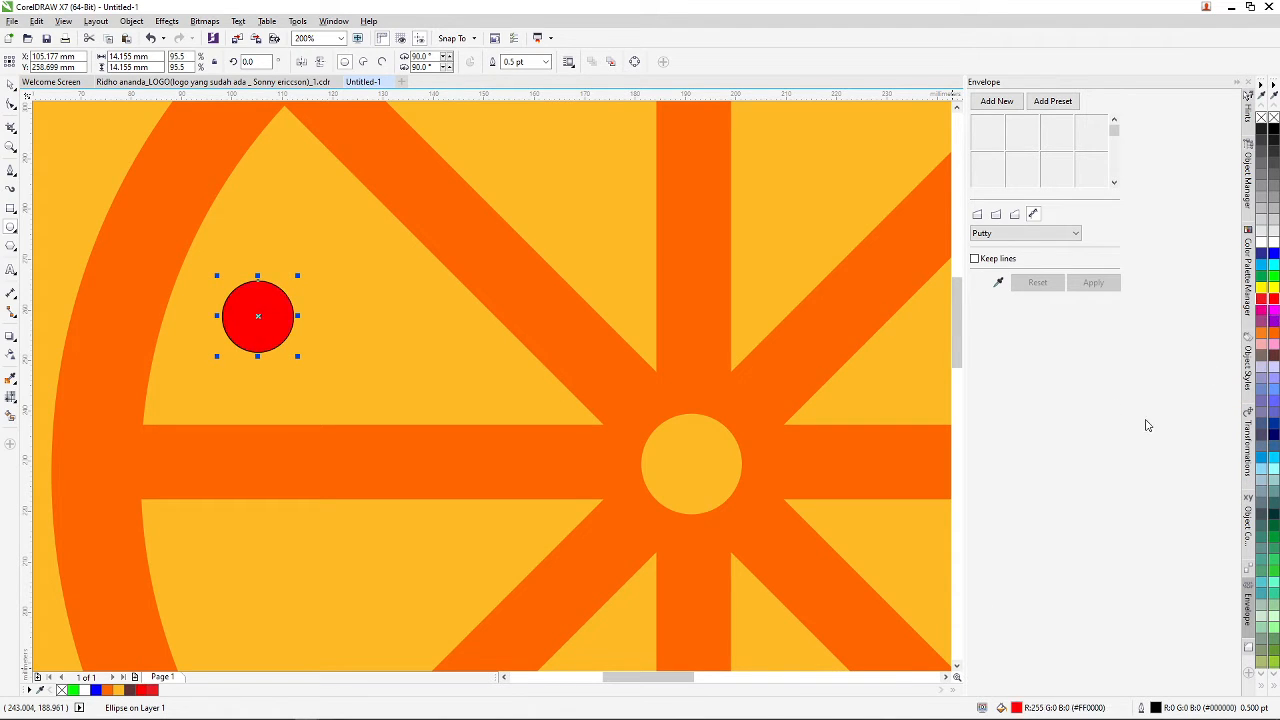
left_click(1272, 299)
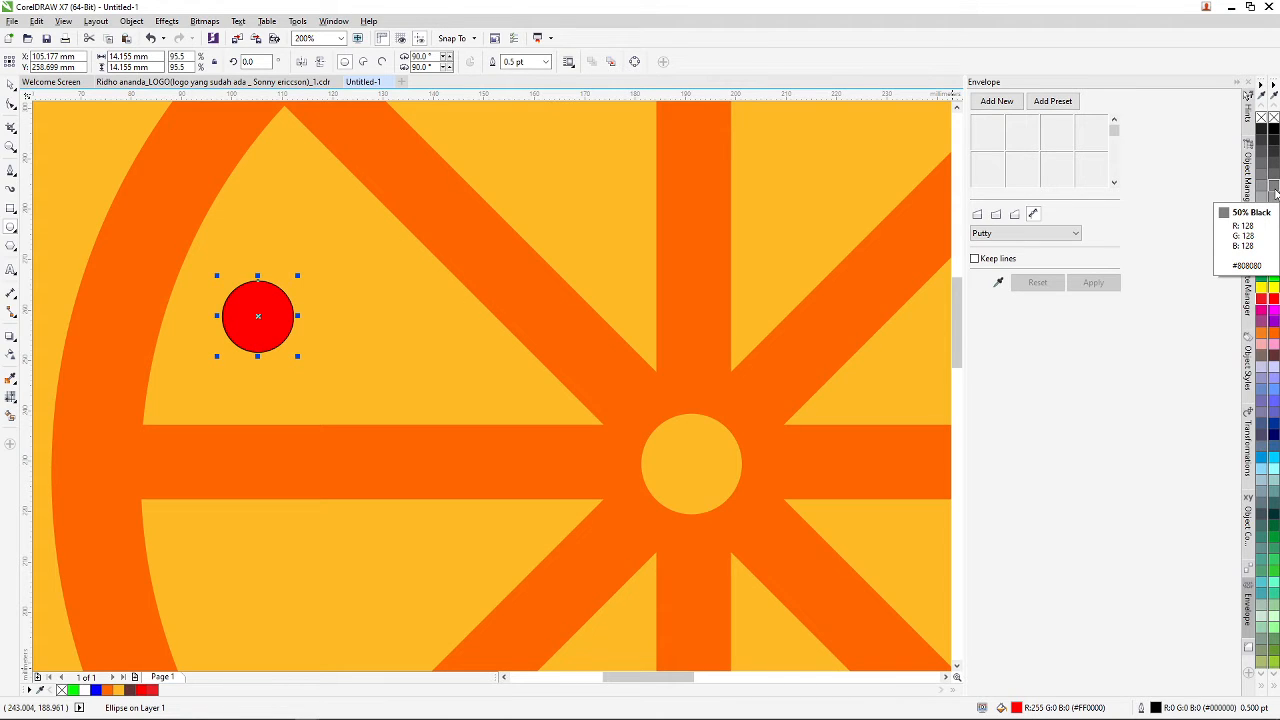
scroll(808, 345, "down", 1)
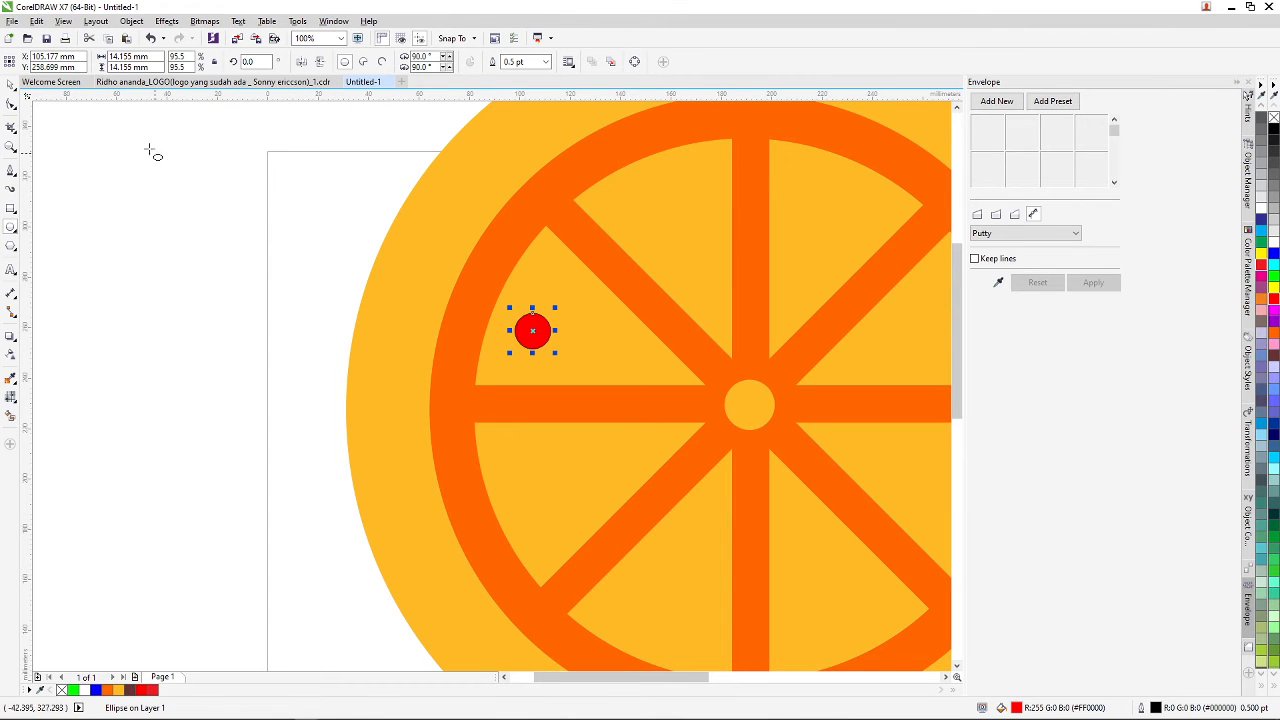
left_click(7, 86)
left_click(271, 209)
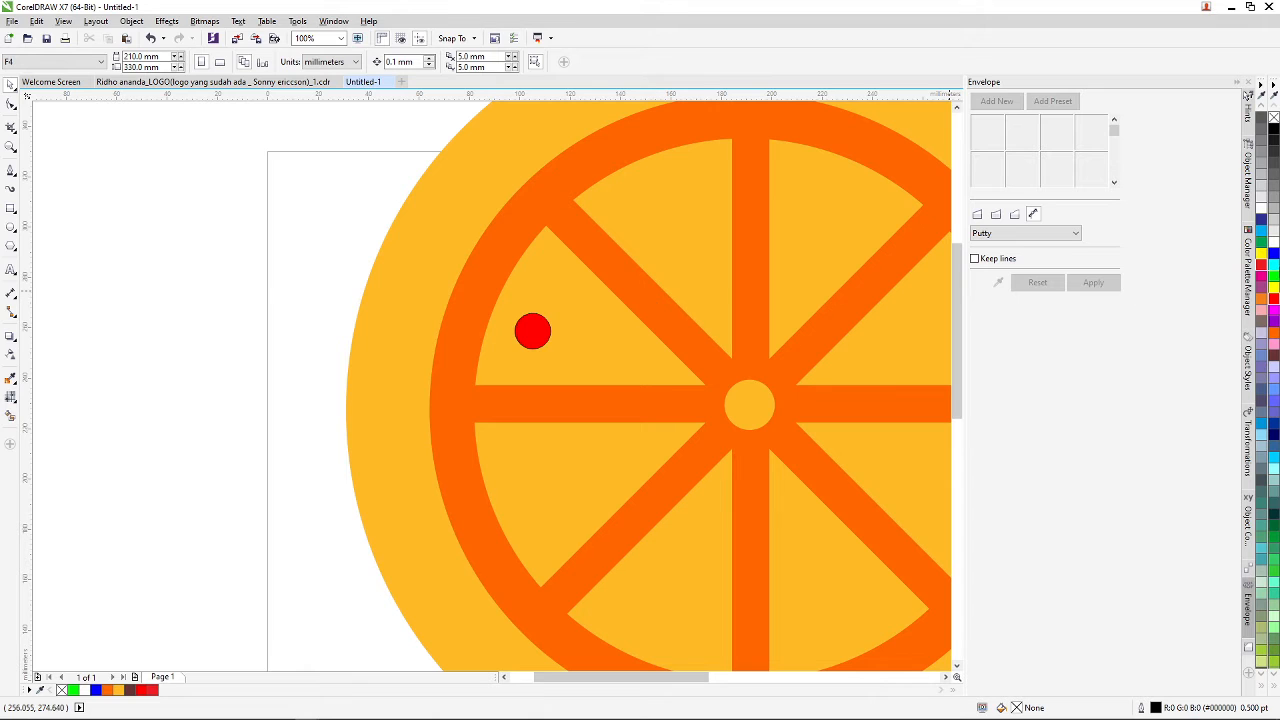
scroll(1260, 220, "up", 1)
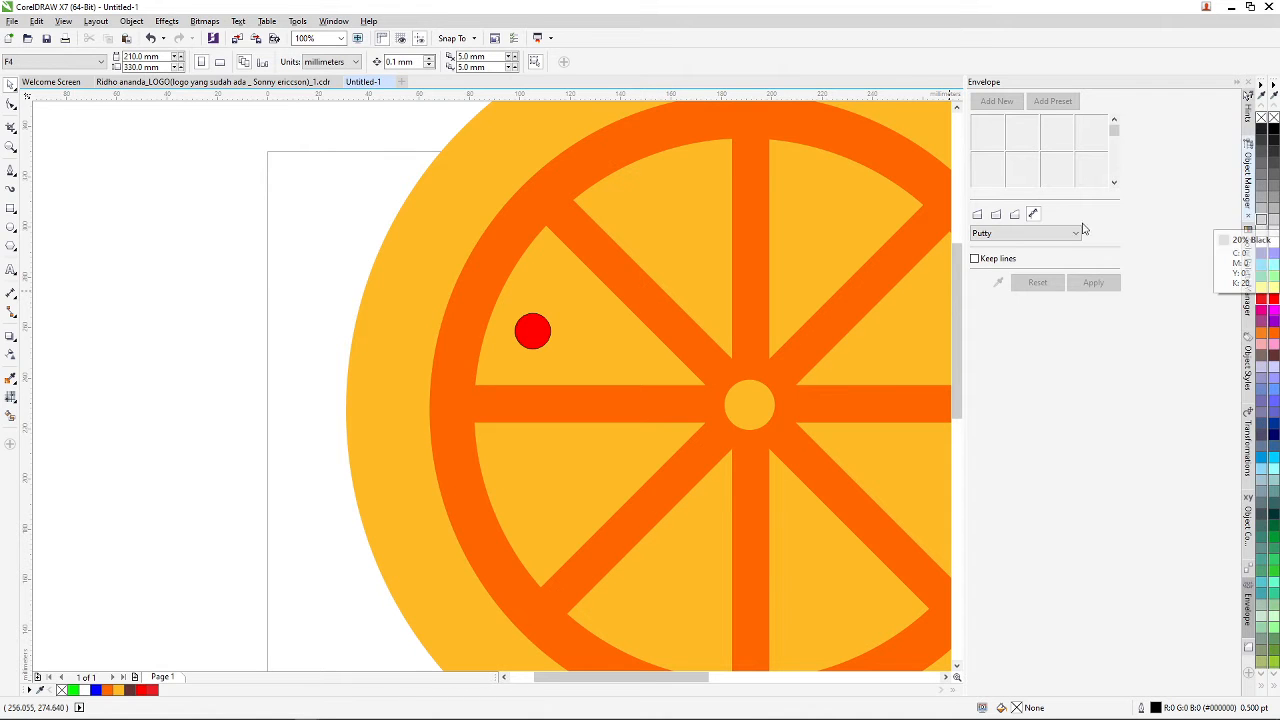
- Darken the topping circle's fill to deep red #B80202
left_click(532, 331)
scroll(532, 331, "up", 1)
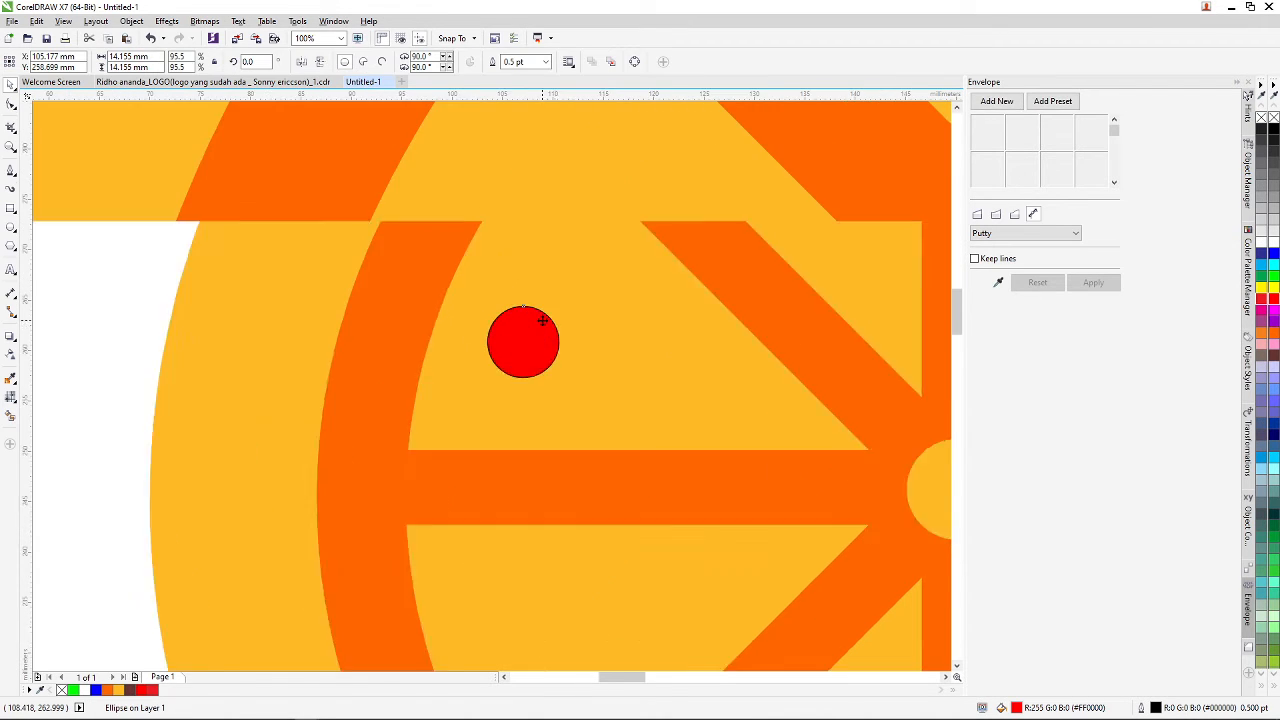
scroll(612, 357, "down", 2)
scroll(612, 357, "up", 1)
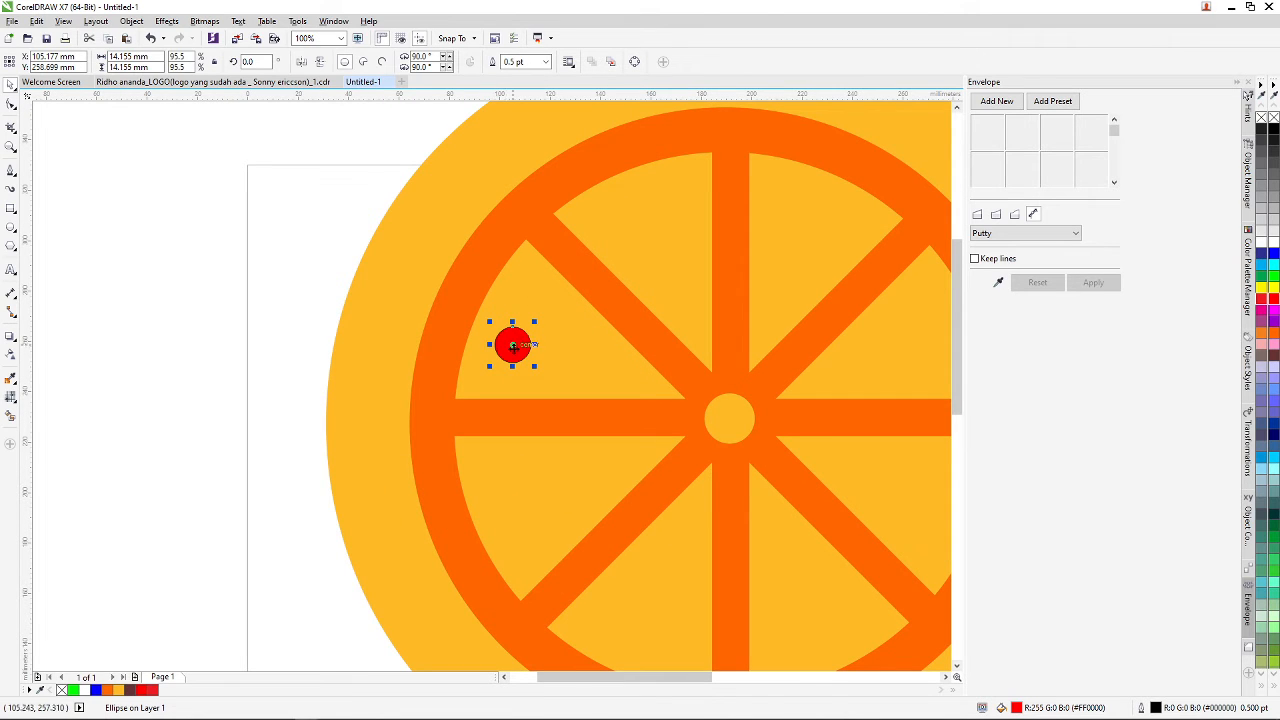
double_click(1019, 708)
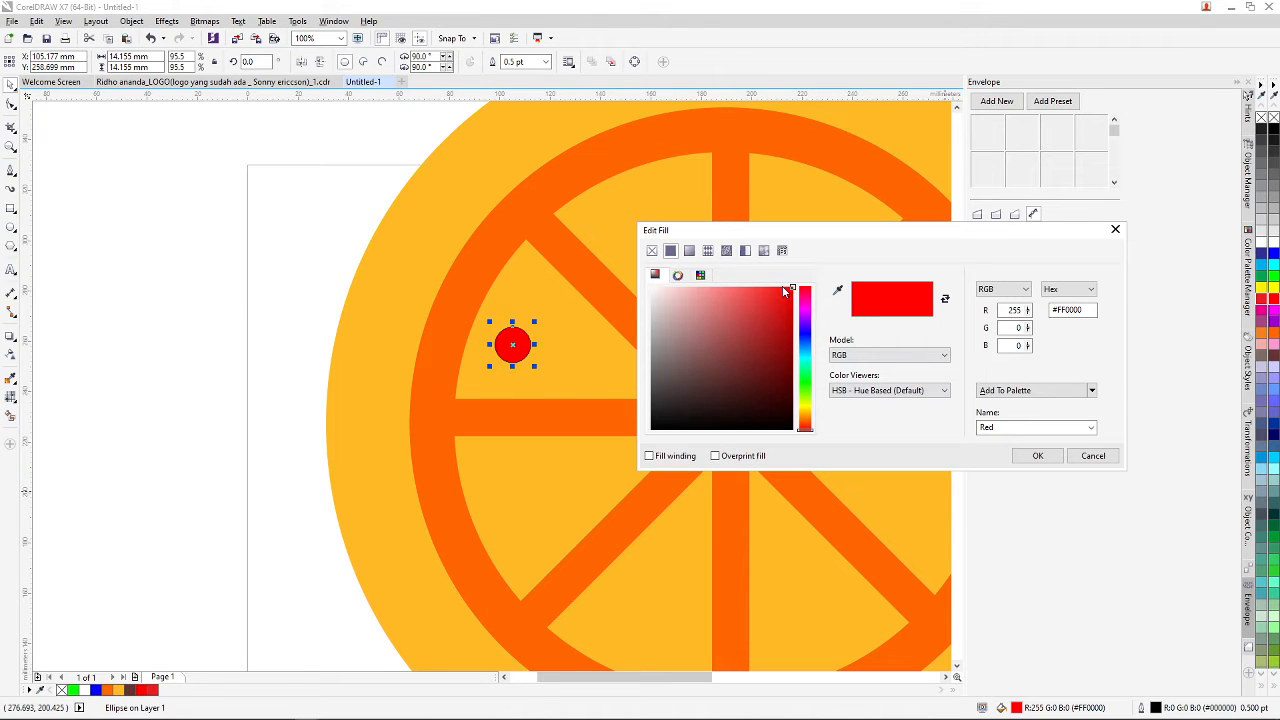
left_click_drag(793, 290, 790, 324)
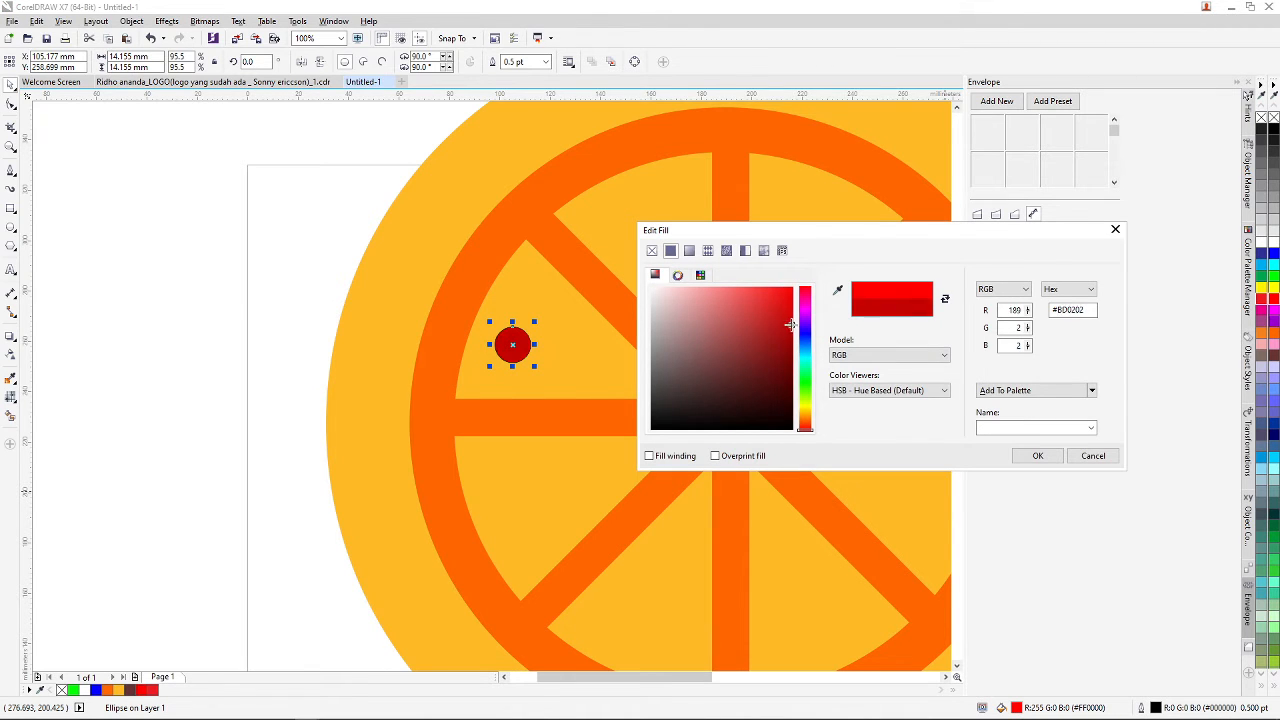
left_click(1038, 455)
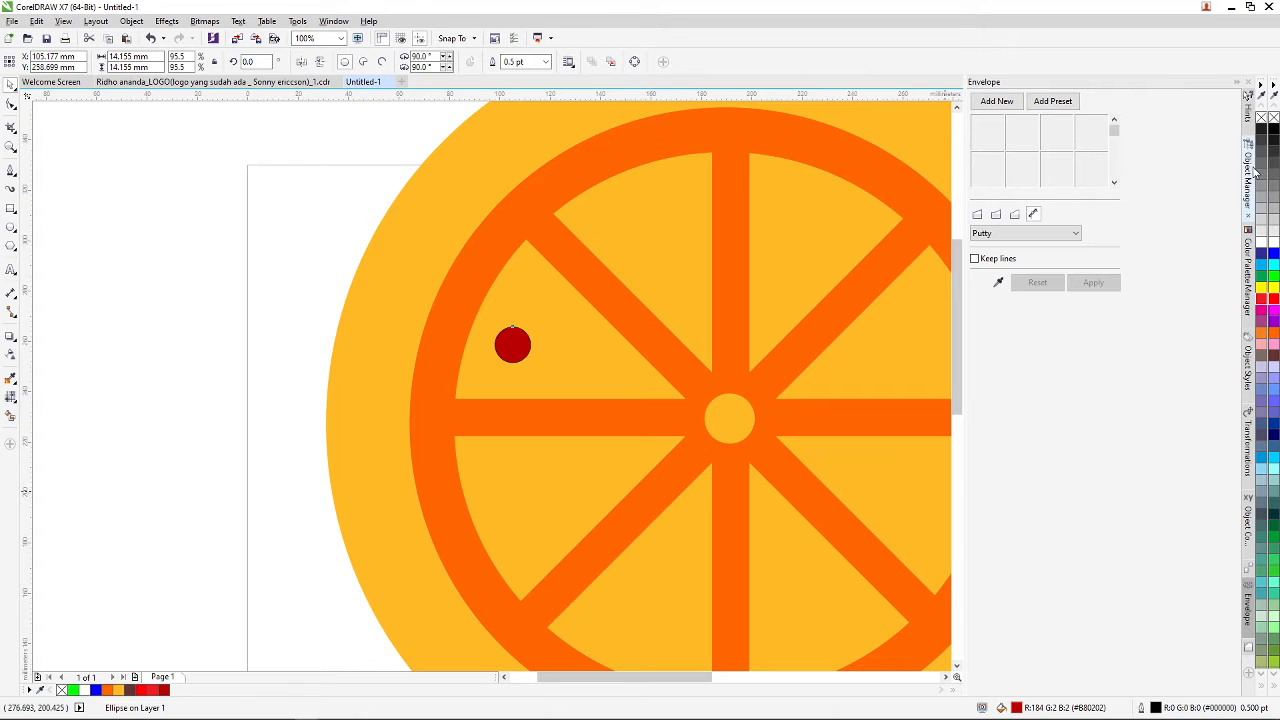
- Remove the outline from the dark red topping circle
left_click(527, 345)
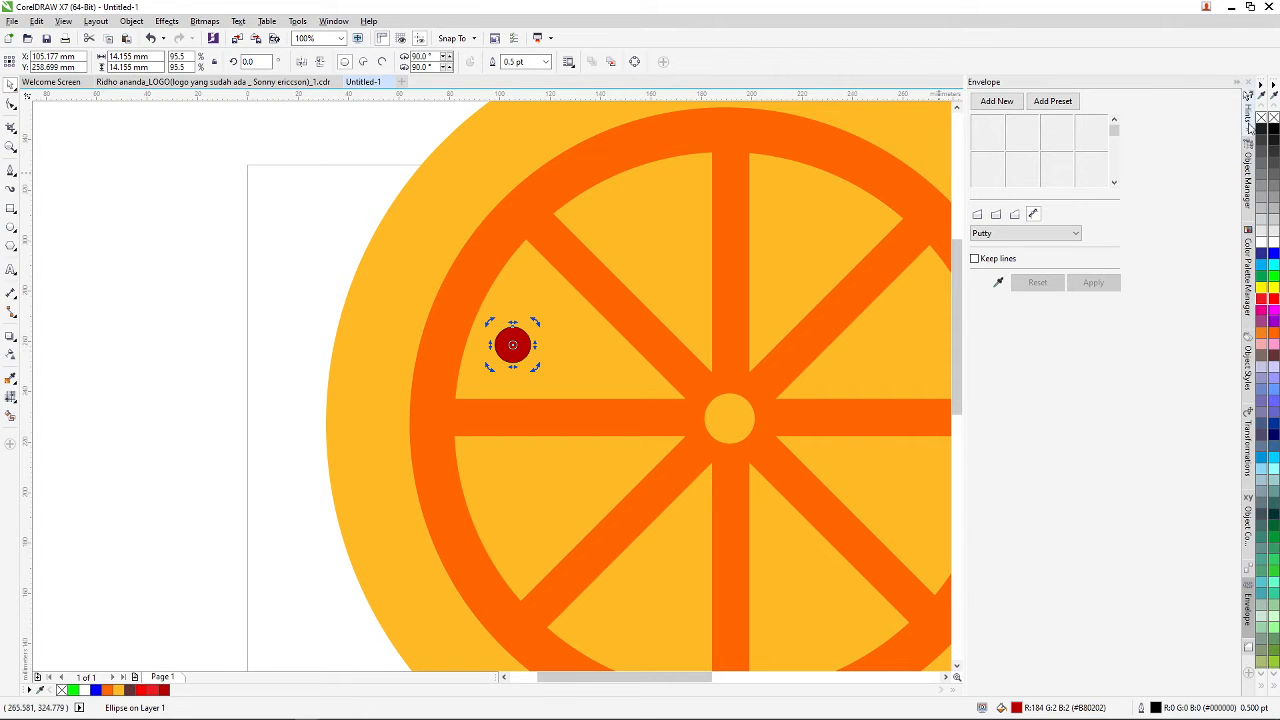
left_click(318, 257)
scroll(320, 250, "down", 2)
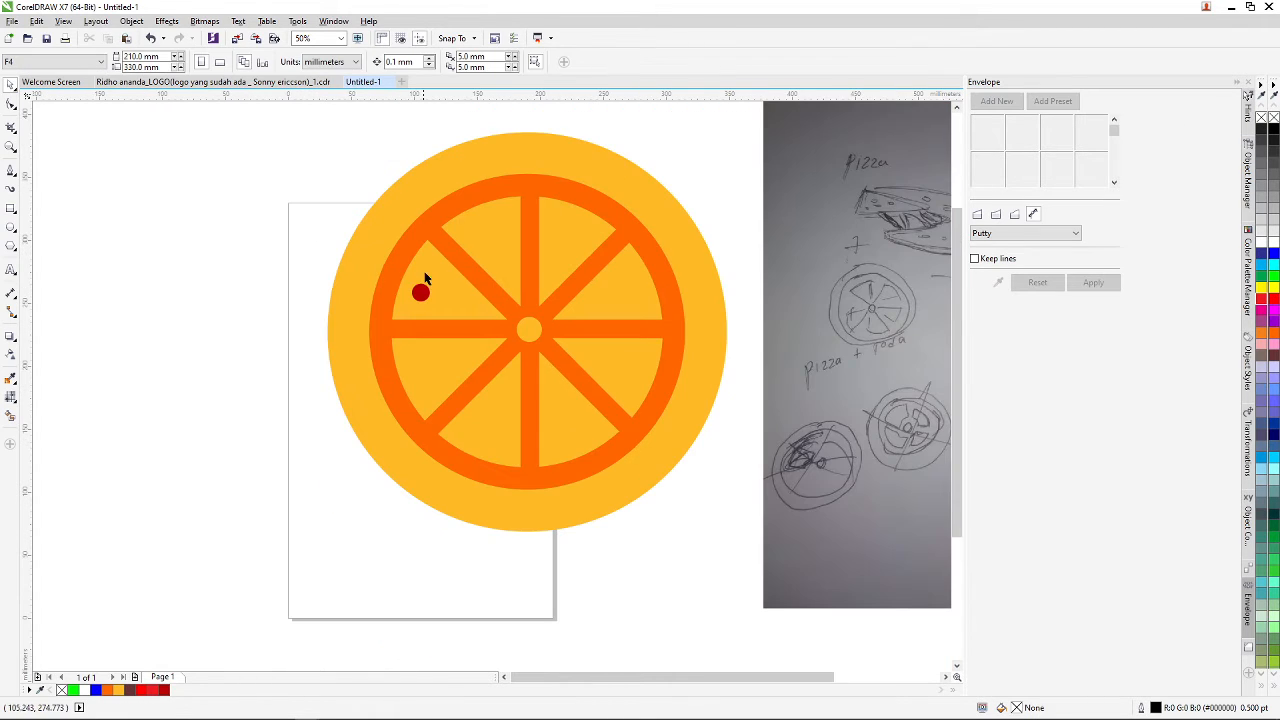
scroll(412, 246, "up", 2)
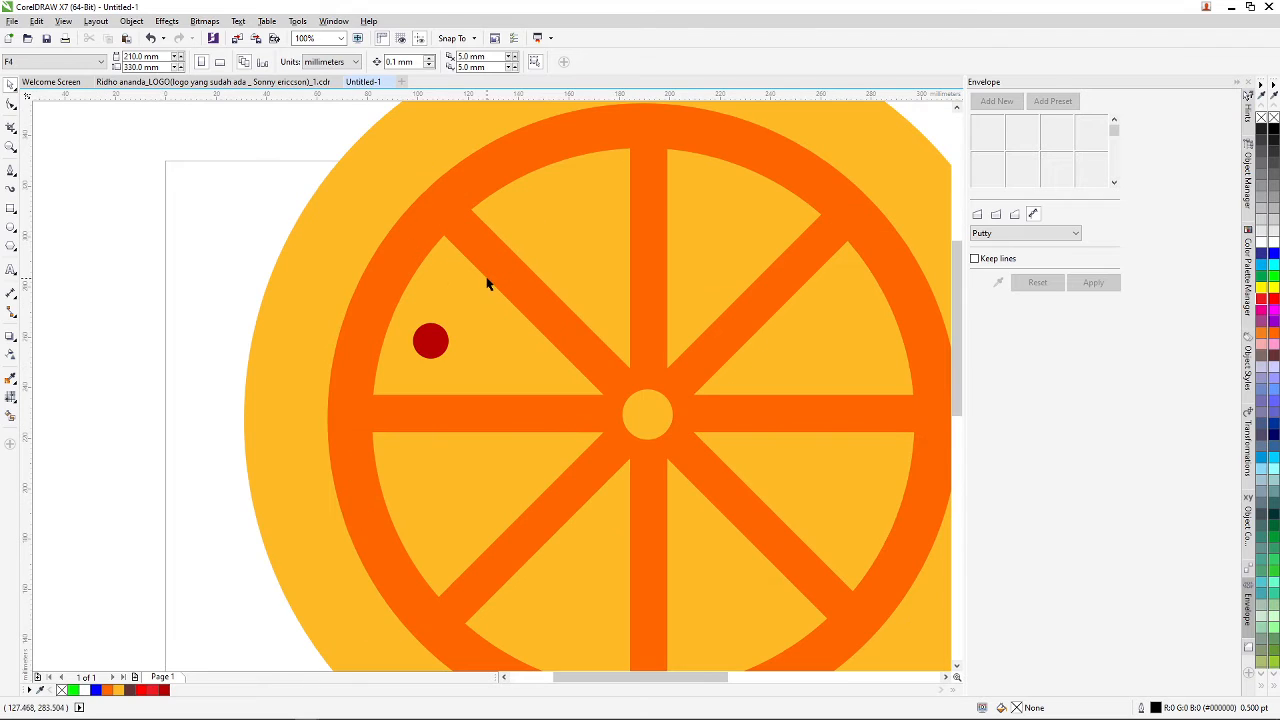
- Duplicate the dark red circle around the wheel, scattering two or three copies in each side and lower slice
scroll(444, 353, "up", 2)
left_click(434, 330)
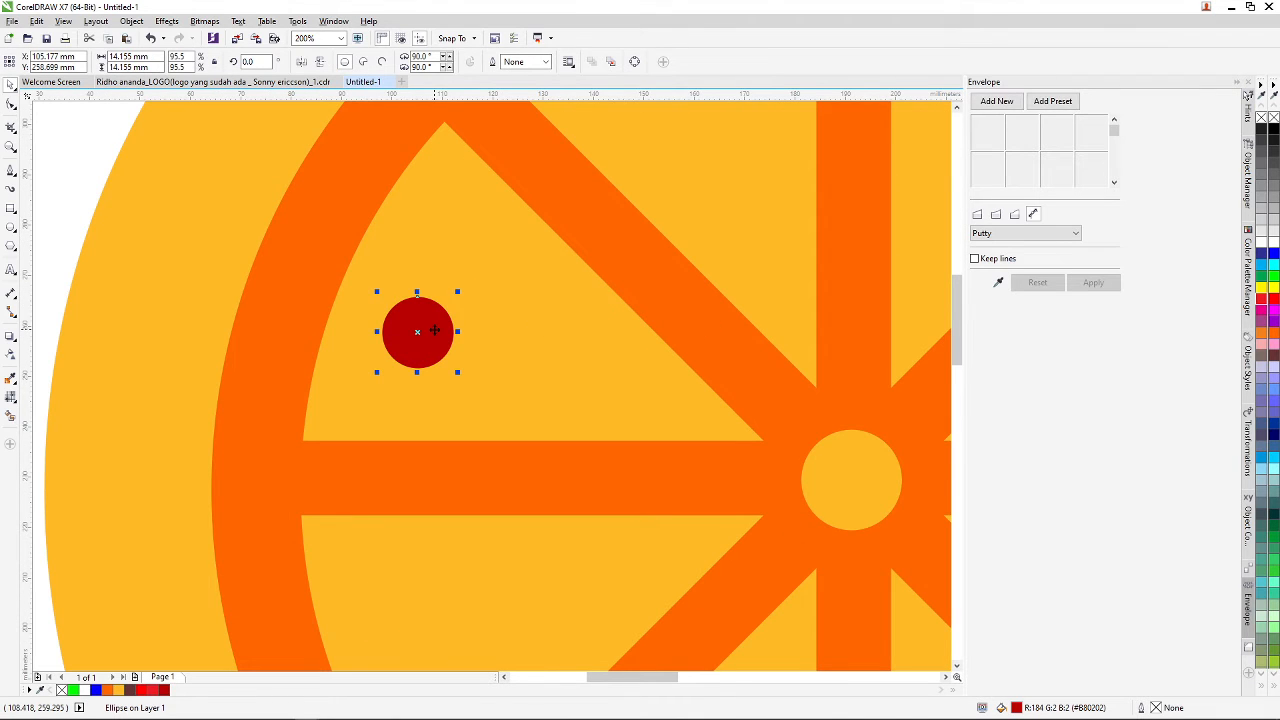
left_click_drag(433, 329, 630, 357)
left_click(428, 322)
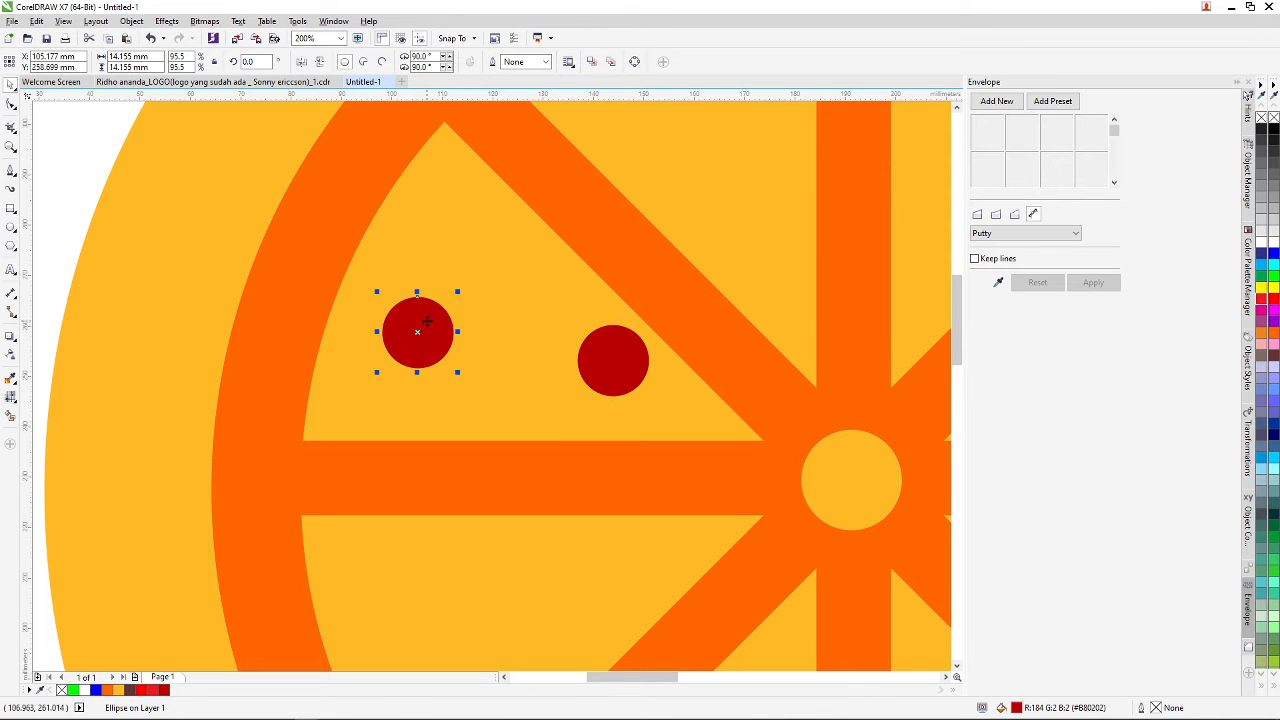
left_click_drag(428, 322, 717, 229)
scroll(471, 246, "down", 4)
scroll(475, 222, "up", 1)
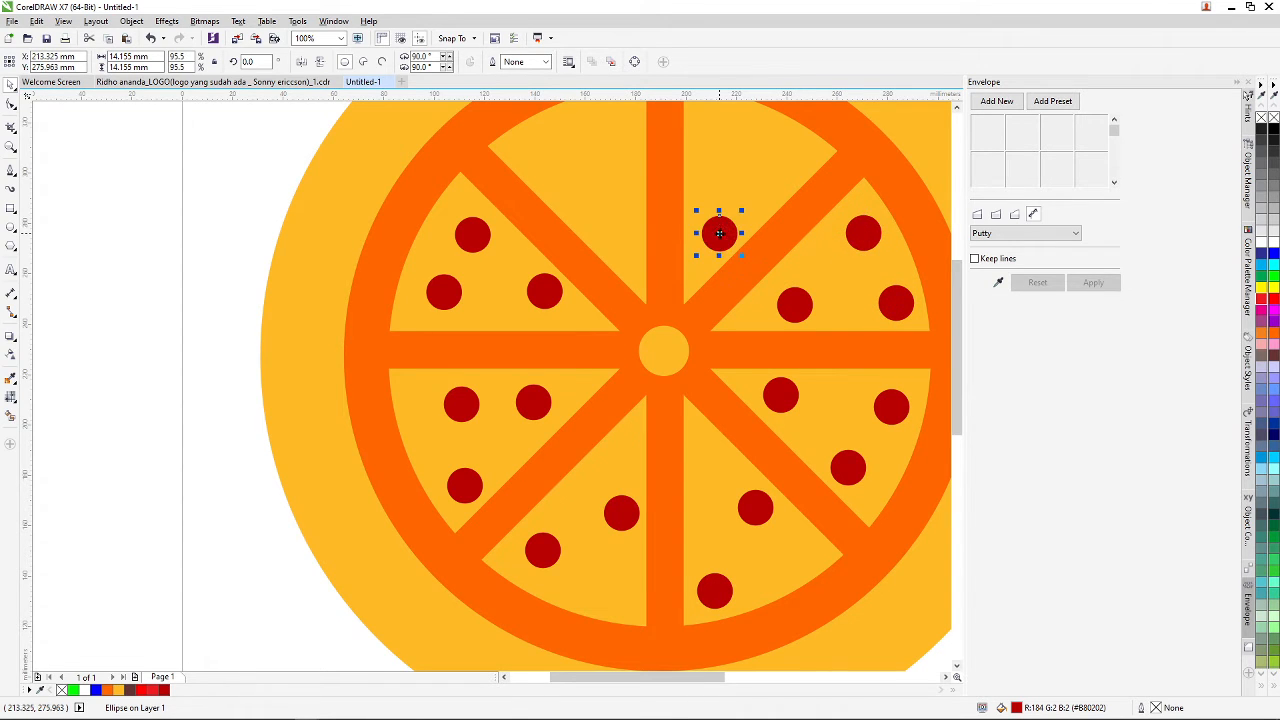
- Place further copies of the dark red circle so that both top slices hold three each
scroll(686, 217, "down", 5)
scroll(740, 180, "up", 5)
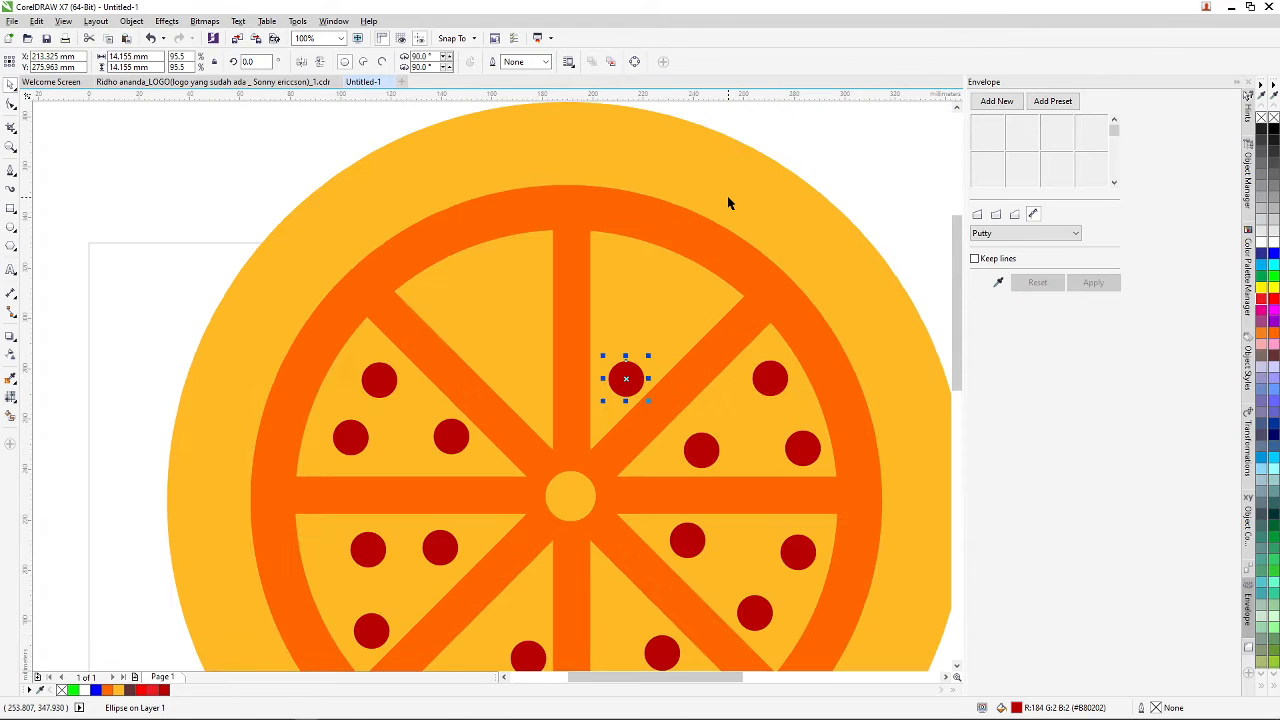
left_click_drag(633, 382, 451, 289)
scroll(445, 281, "down", 2)
left_click(289, 278)
scroll(336, 295, "down", 2)
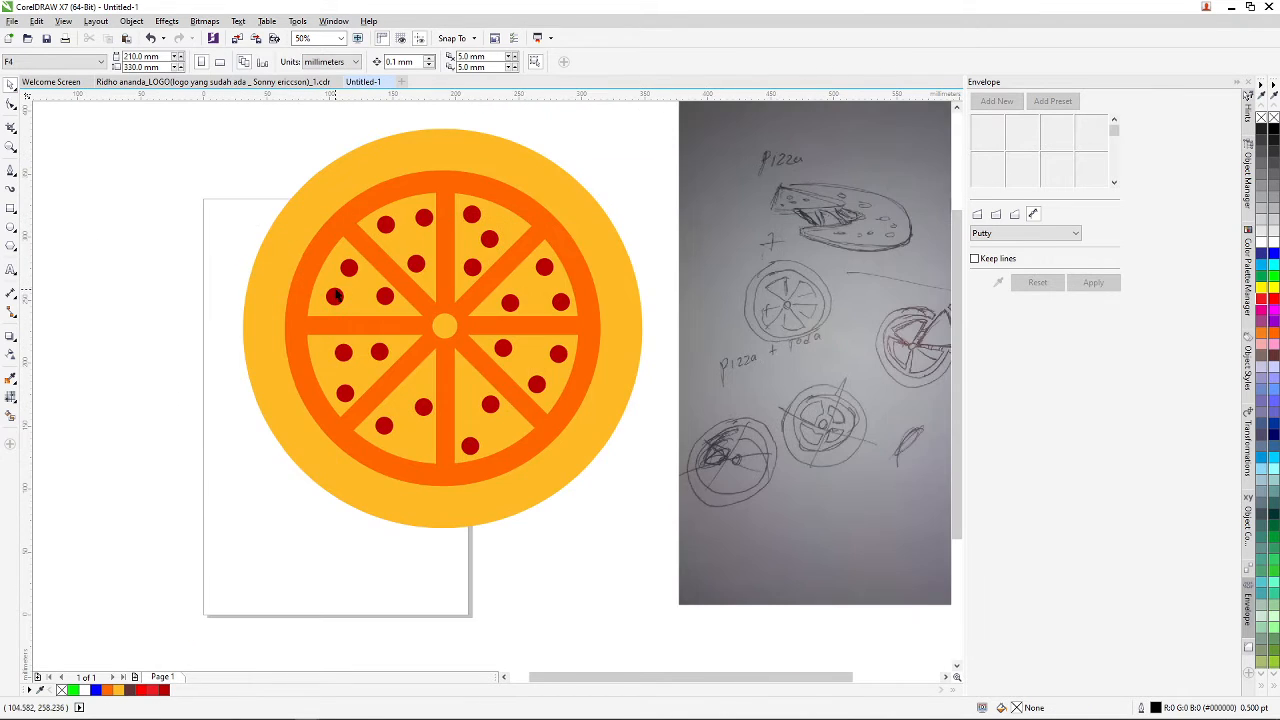
scroll(286, 197, "down", 2)
scroll(448, 176, "up", 2)
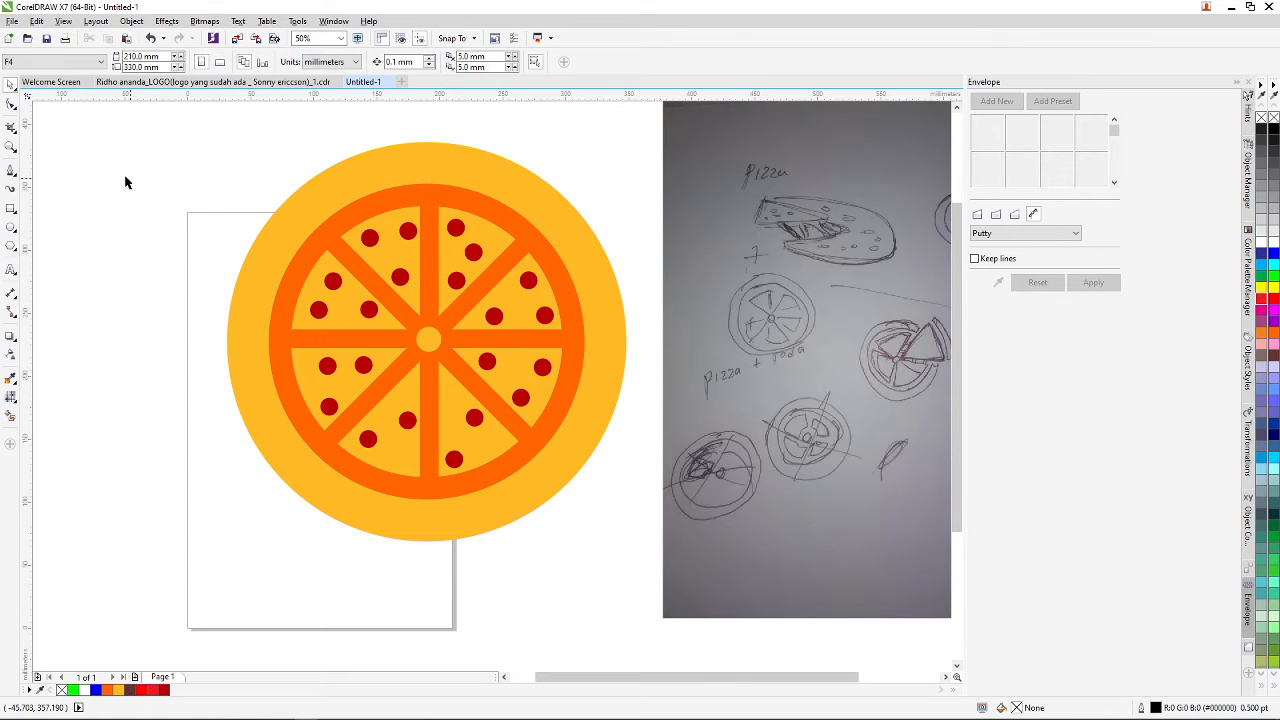
left_click(11, 172)
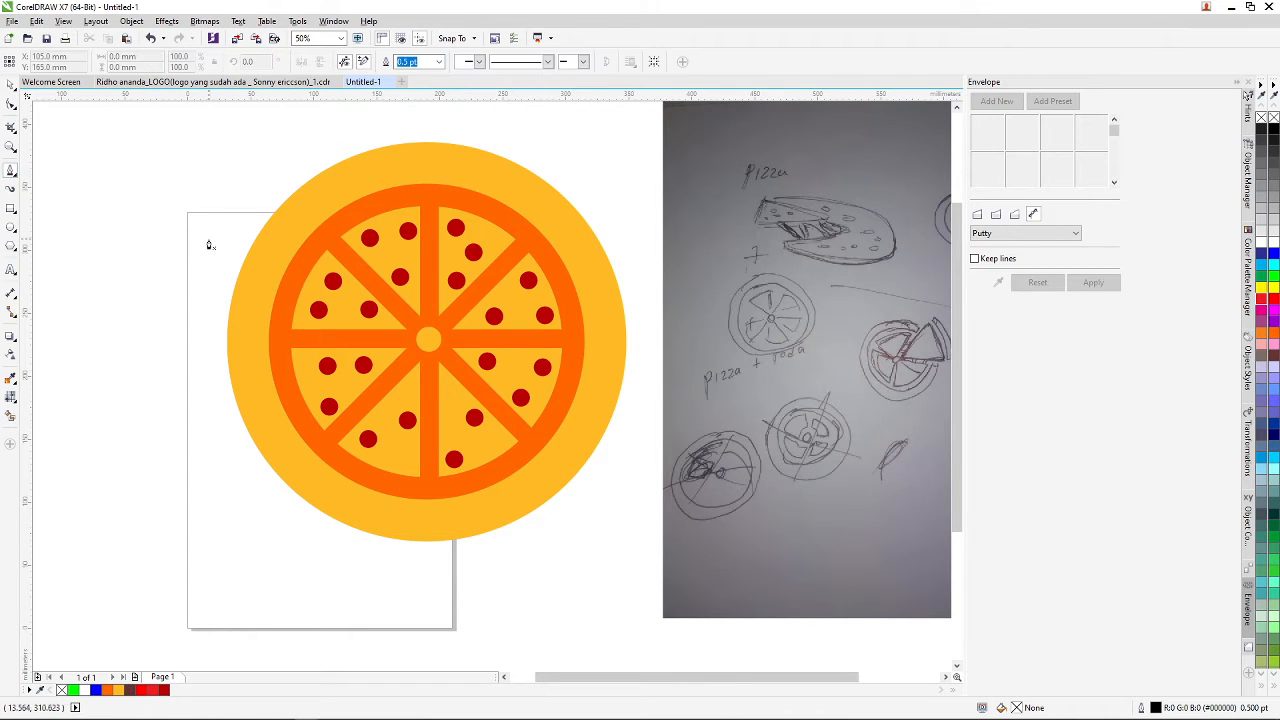
scroll(248, 247, "down", 2)
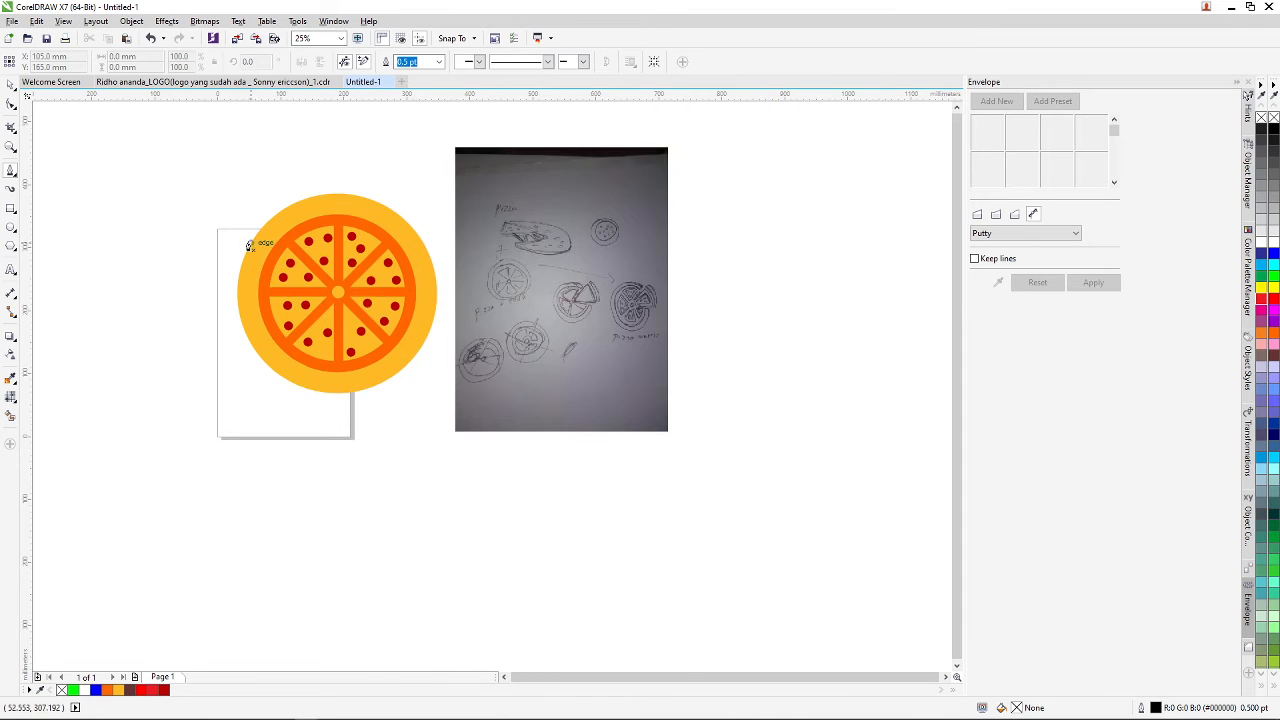
scroll(250, 235, "up", 2)
scroll(219, 250, "down", 2)
scroll(154, 277, "up", 4)
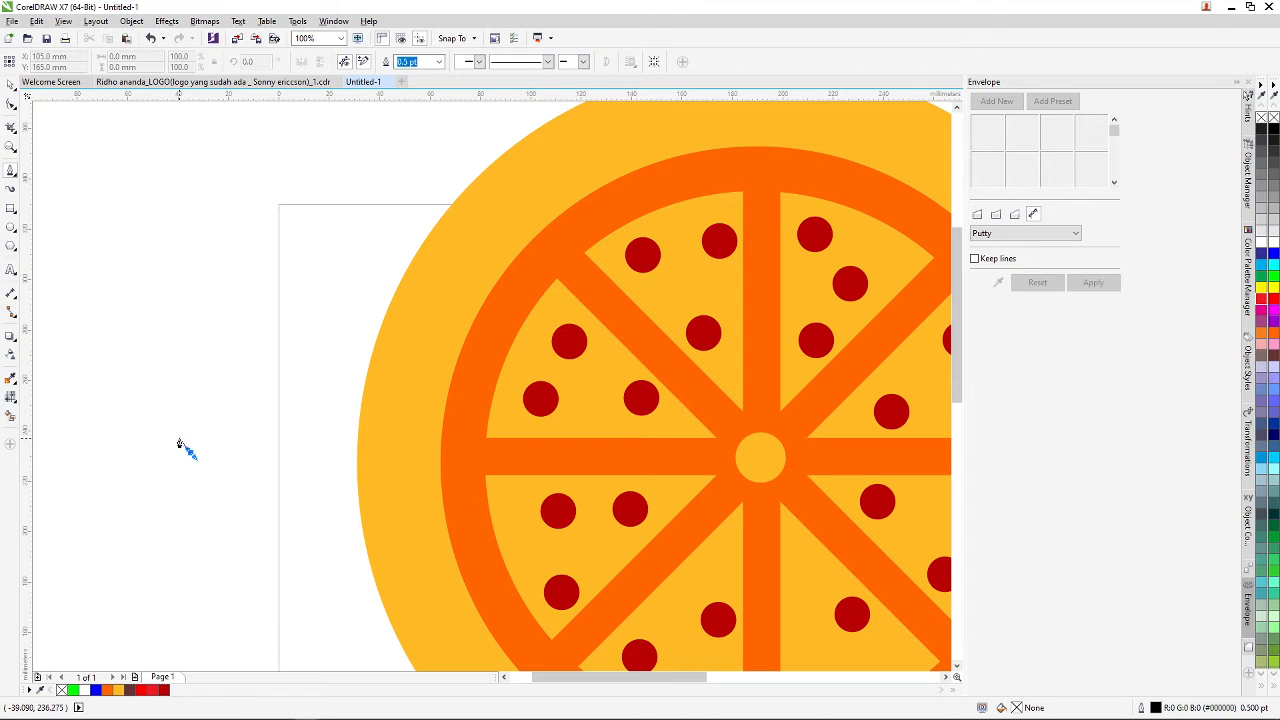
left_click_drag(222, 414, 258, 433)
key("ctrl+z")
left_click(151, 471)
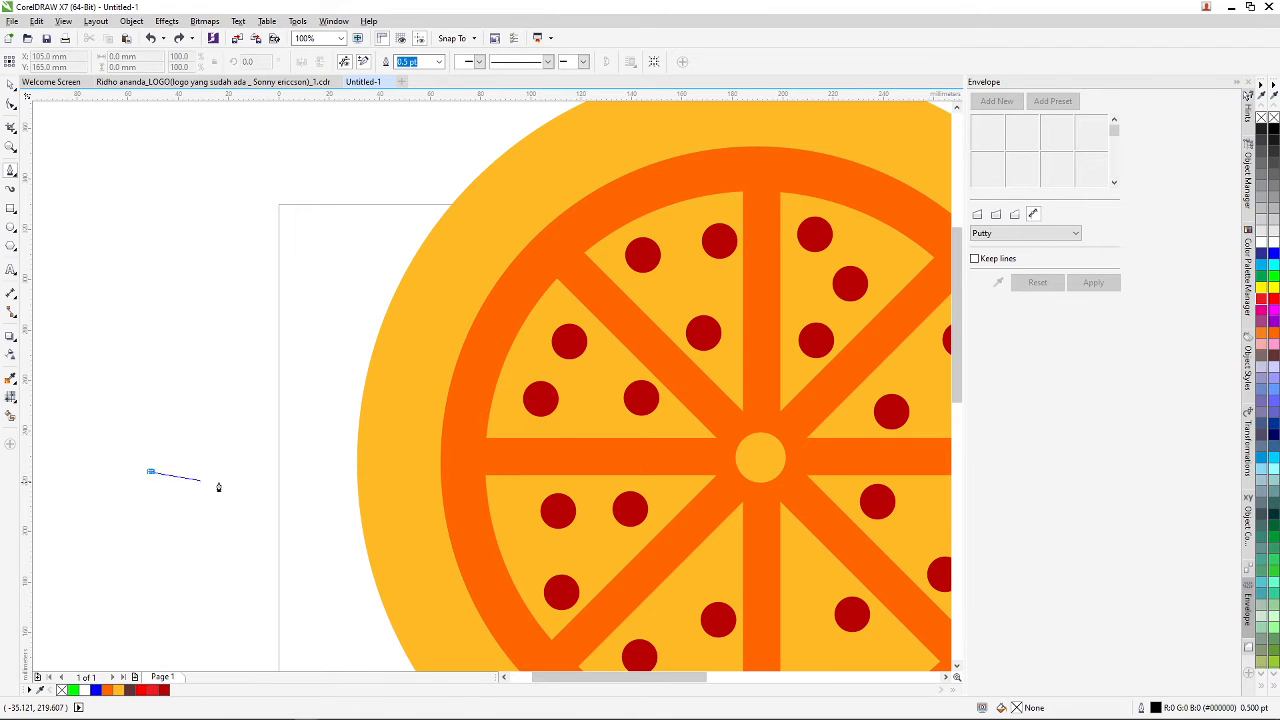
left_click(200, 390)
left_click_drag(200, 392, 315, 456)
left_click_drag(291, 486, 285, 489)
left_click_drag(260, 543, 115, 481)
left_click_drag(116, 472, 124, 462)
key("ctrl+z")
key("ctrl+z")
key("ctrl+z")
key("ctrl+z")
key("ctrl+z")
key("ctrl+z")
key("ctrl+z")
key("ctrl+z")
key("ctrl+z")
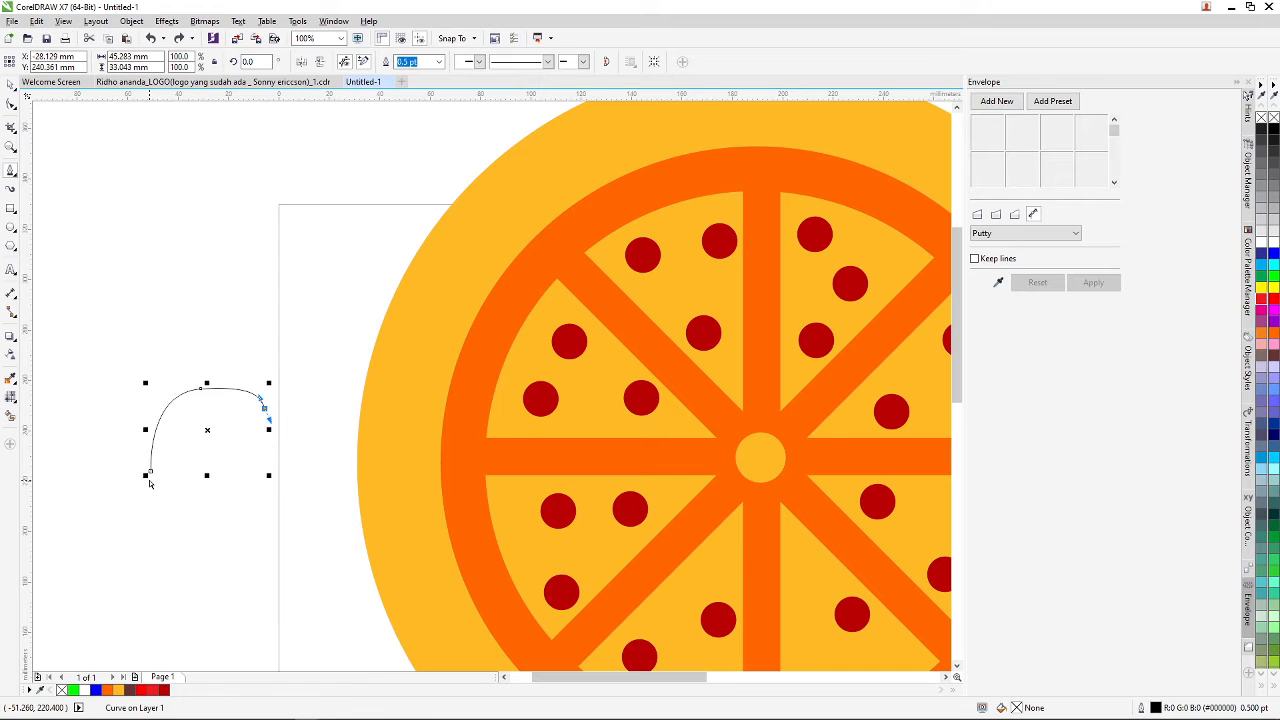
key("ctrl+z")
key("ctrl+z")
key("ctrl+z")
key("ctrl+z")
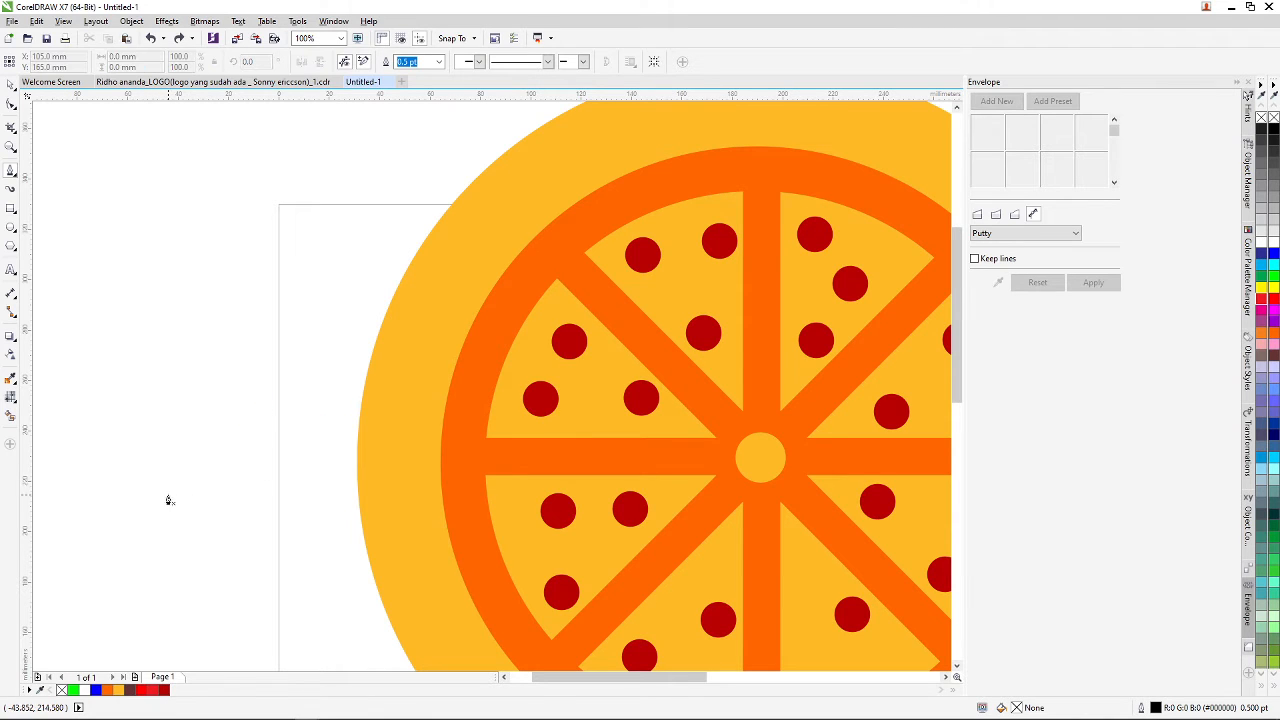
- Draw a closed, wavy leaf shape about 45 by 36 mm with the Pen tool in the blank area beside the wheel
left_click(165, 494)
left_click_drag(141, 466, 153, 465)
left_click_drag(180, 459, 185, 449)
left_click_drag(201, 443, 206, 462)
left_click_drag(219, 459, 232, 504)
left_click_drag(220, 523, 216, 516)
left_click_drag(200, 514, 168, 520)
left_click_drag(170, 507, 171, 504)
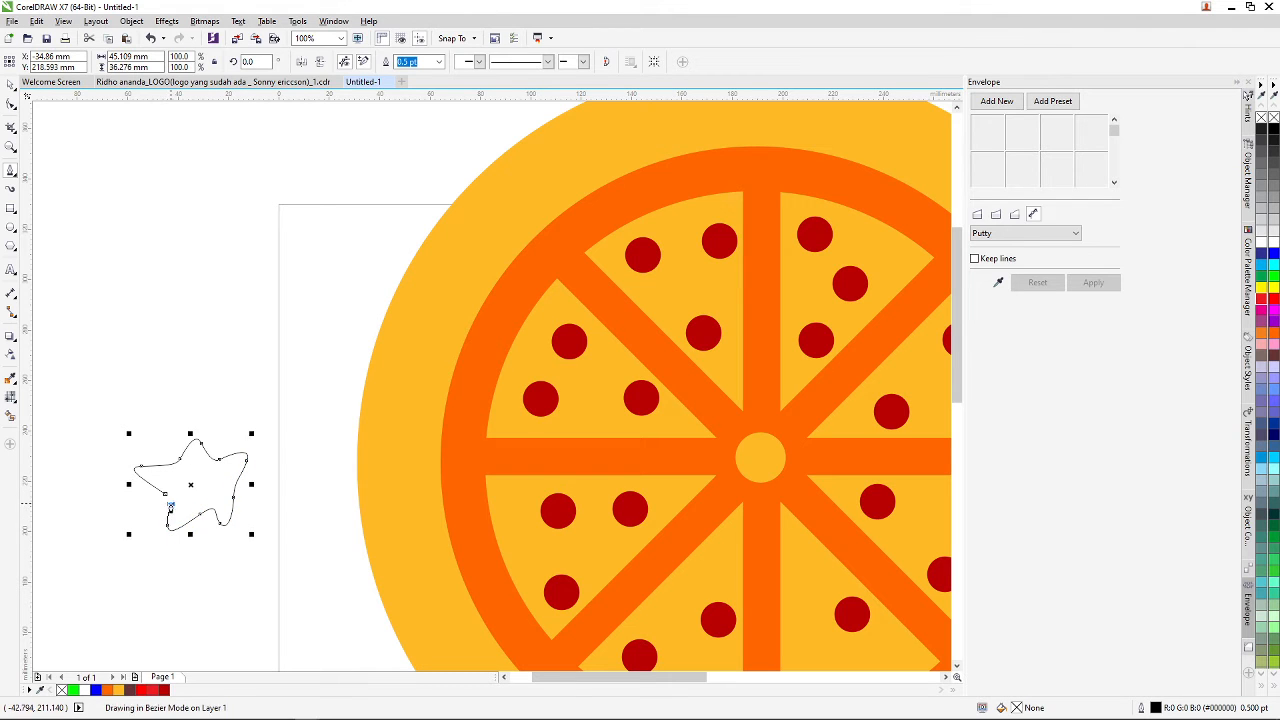
left_click(147, 500)
left_click(165, 494)
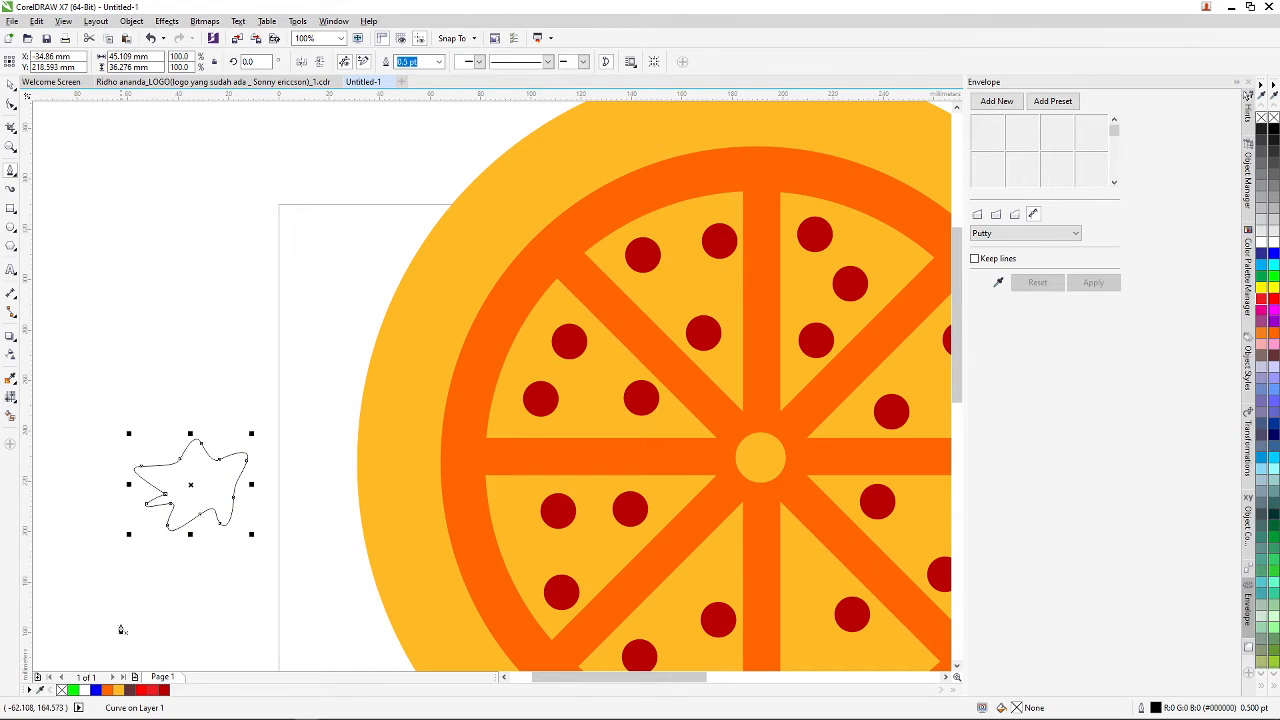
- Fill the leaf shape with green #00C400 and remove its outline
left_click(73, 690)
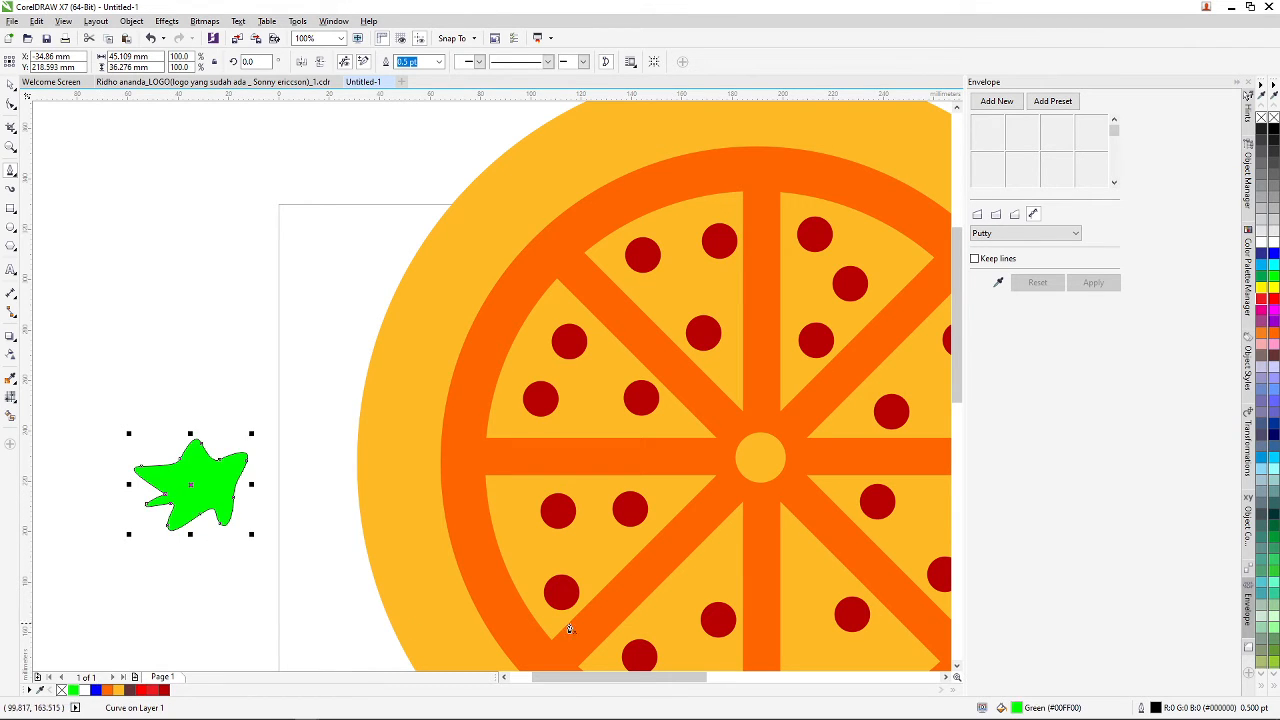
double_click(1017, 708)
left_click_drag(793, 291, 791, 319)
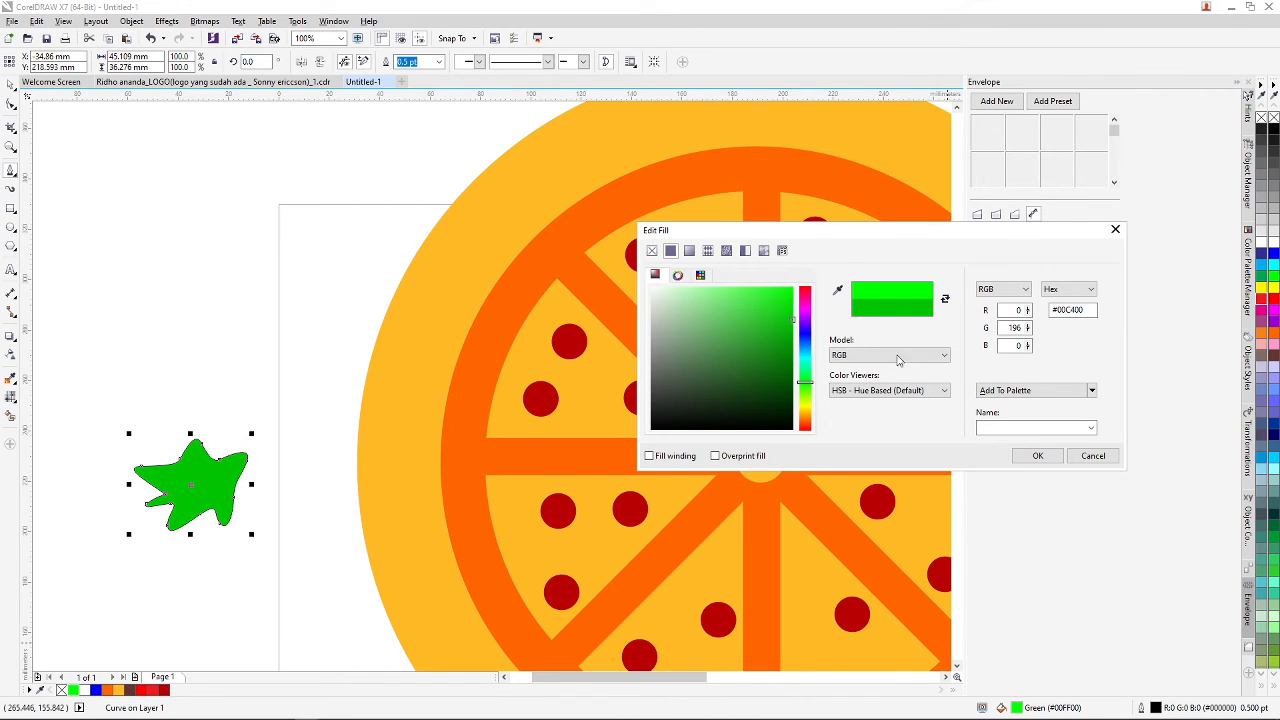
left_click(1037, 455)
right_click(1262, 118)
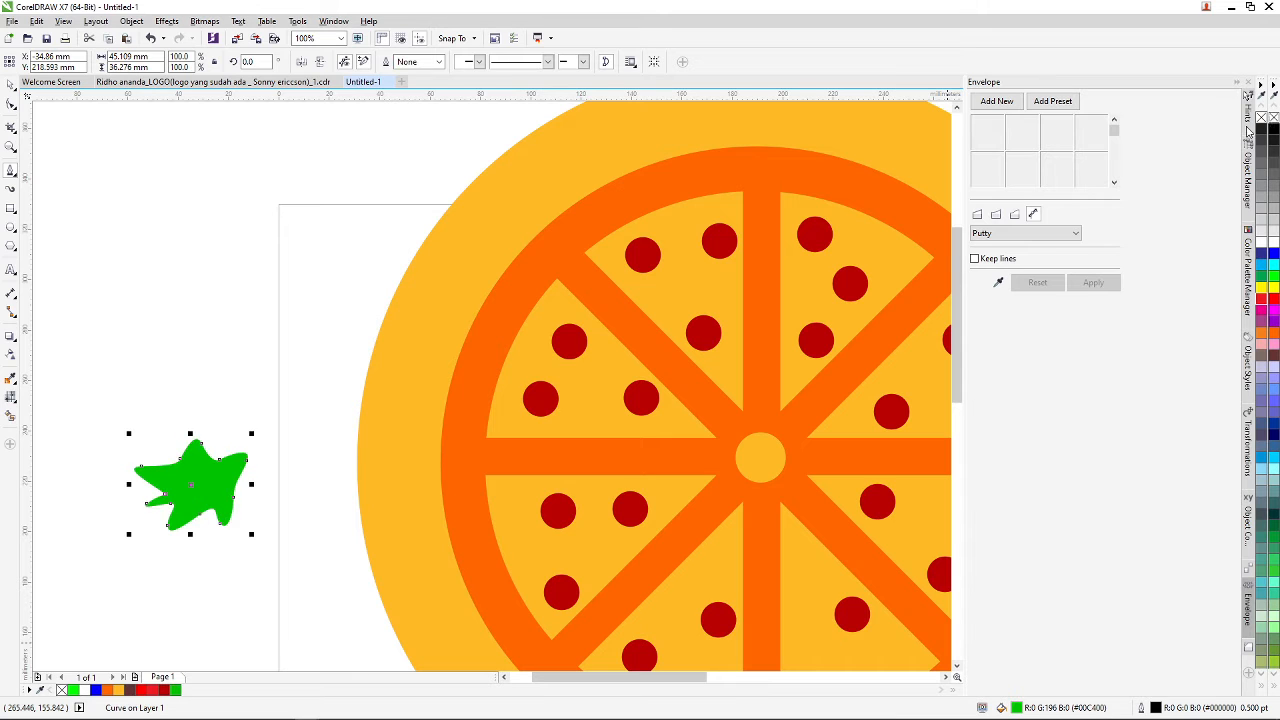
- Scale the leaf to about 35.3%, place it in the left slice above the horizontal spoke, and add a copy rotated to about 282° beneath it
left_click(10, 86)
left_click(195, 310)
scroll(191, 341, "down", 1)
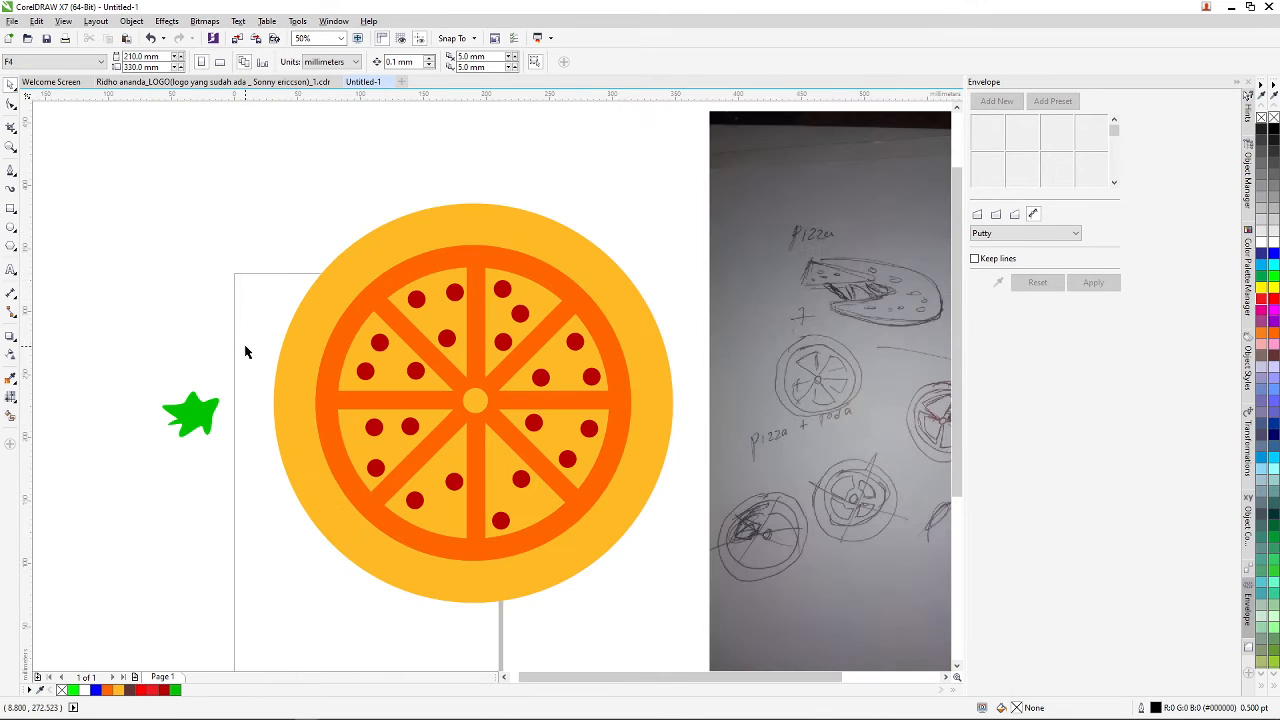
left_click(200, 422)
scroll(197, 408, "up", 1)
left_click_drag(225, 403, 618, 359)
scroll(618, 359, "up", 1)
left_click_drag(666, 457, 597, 403)
left_click_drag(591, 397, 632, 418)
right_click(569, 436)
left_click(606, 384)
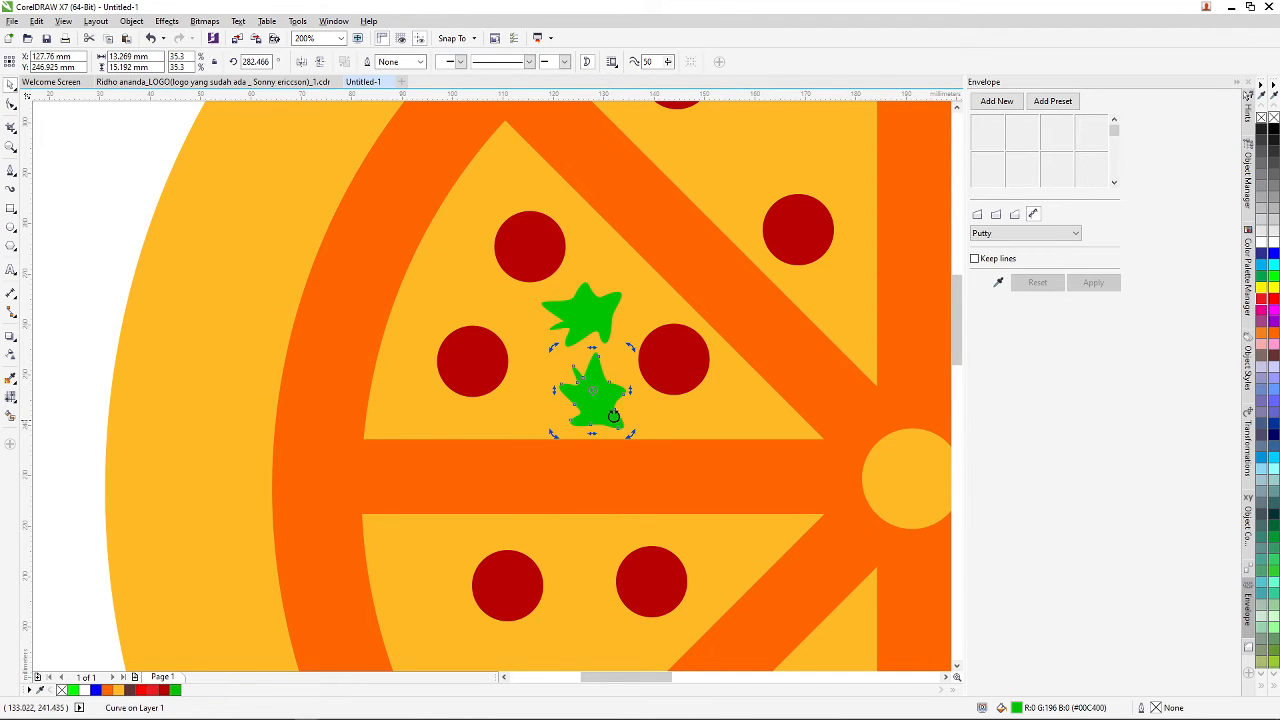
- Reposition both leaves within the upper left slice, spacing them farther apart between the dark red circles
left_click(619, 413)
left_click(584, 318)
left_click_drag(584, 318, 599, 289)
left_click(610, 398)
scroll(606, 396, "down", 2)
scroll(600, 396, "up", 2)
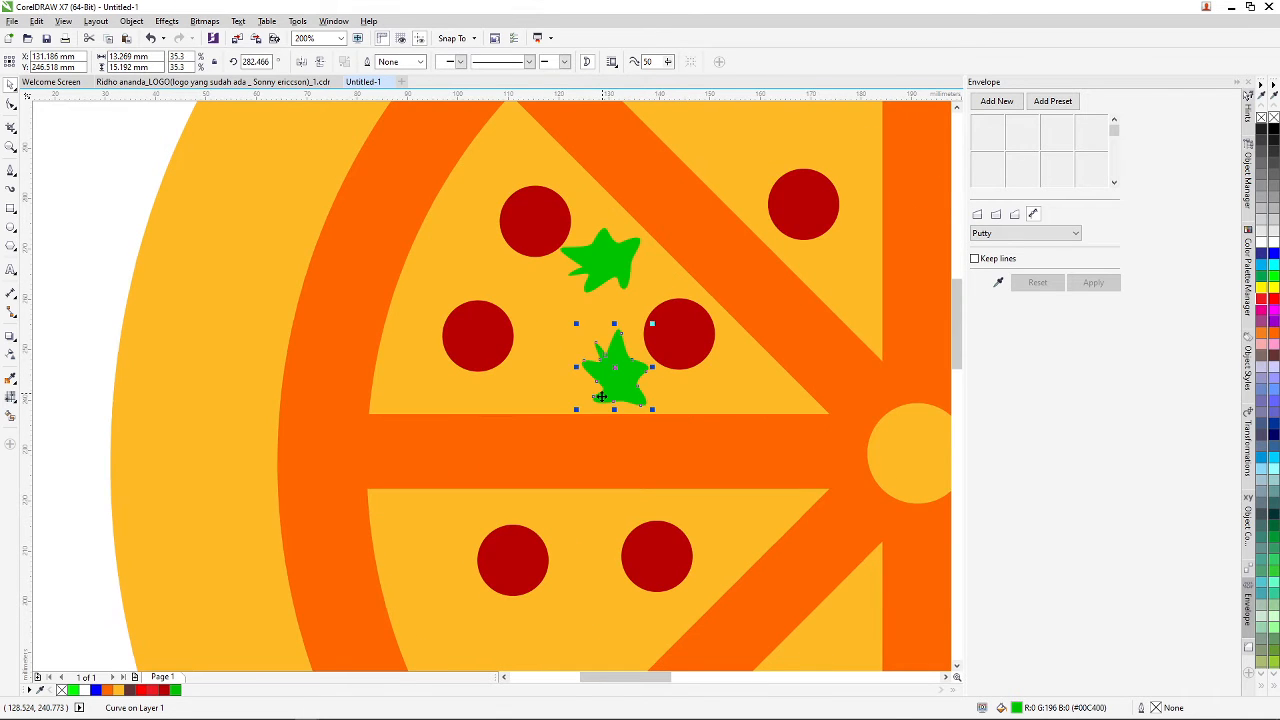
- Copy the lower leaf into the left slice below the horizontal spoke and rotate the copy to about 203°
left_click_drag(618, 375, 587, 616)
scroll(595, 455, "down", 1)
scroll(576, 580, "up", 1)
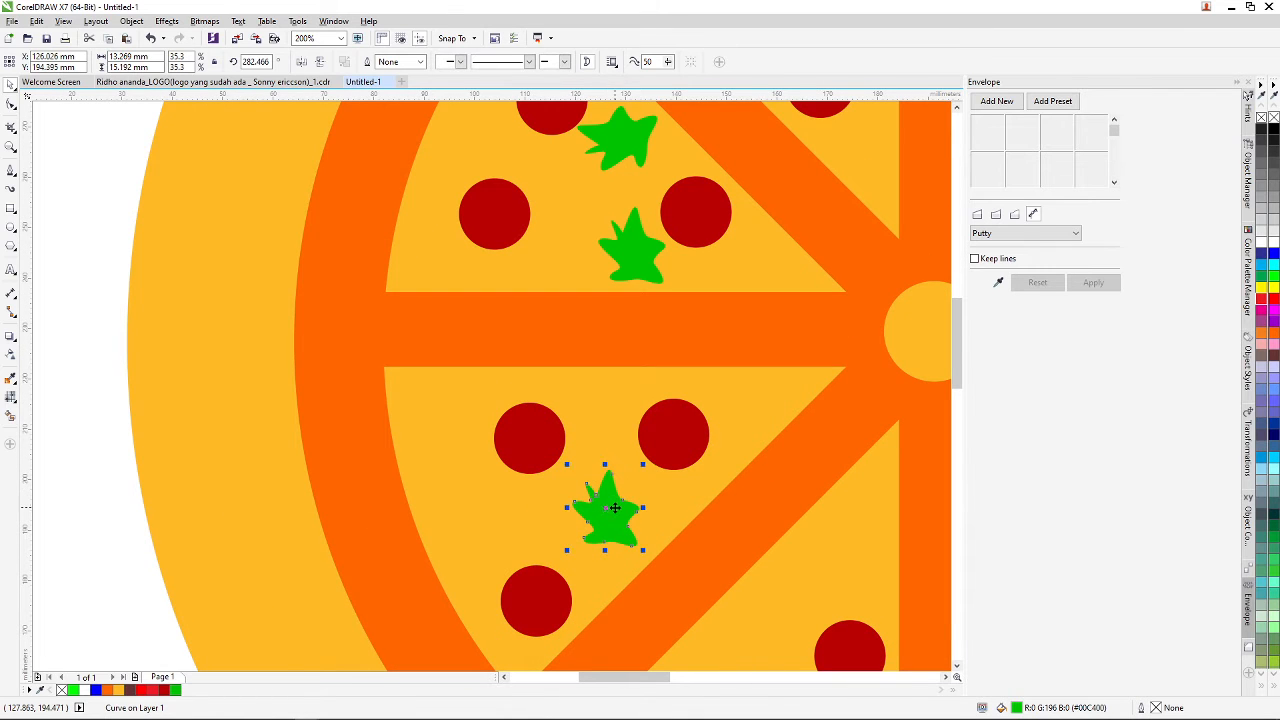
scroll(600, 625, "up", 1)
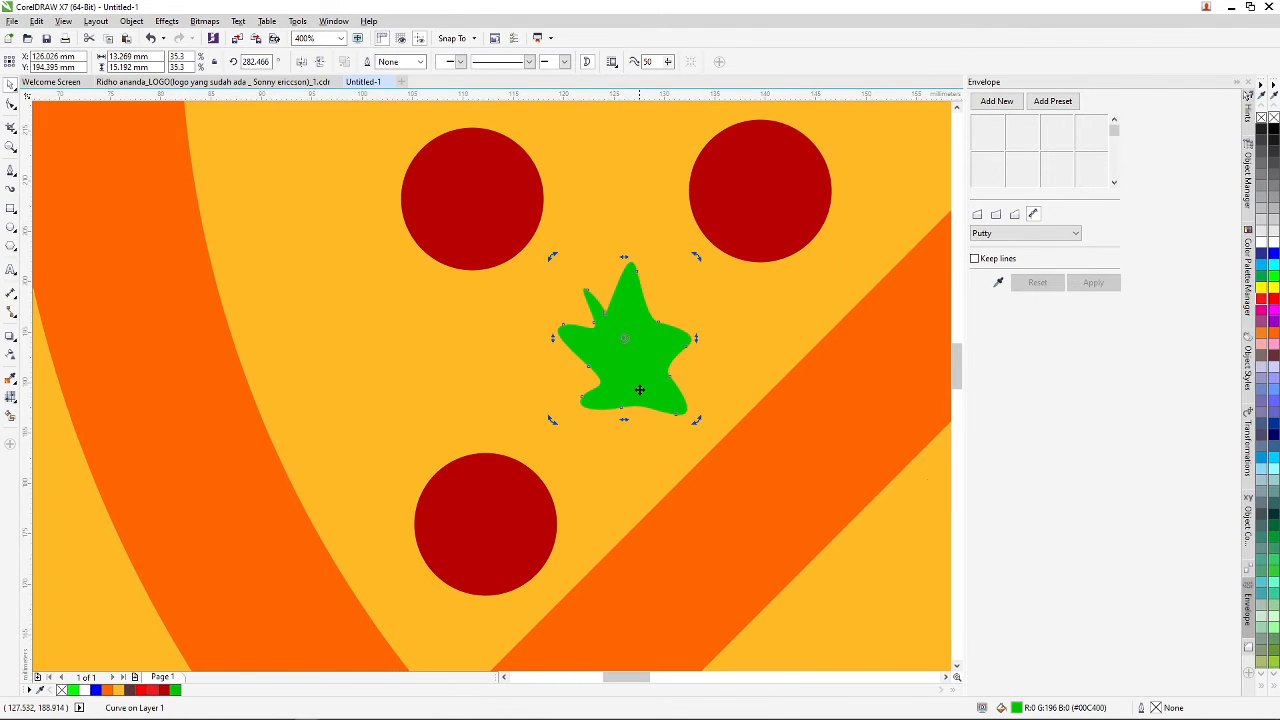
left_click(646, 308)
left_click_drag(696, 259, 726, 401)
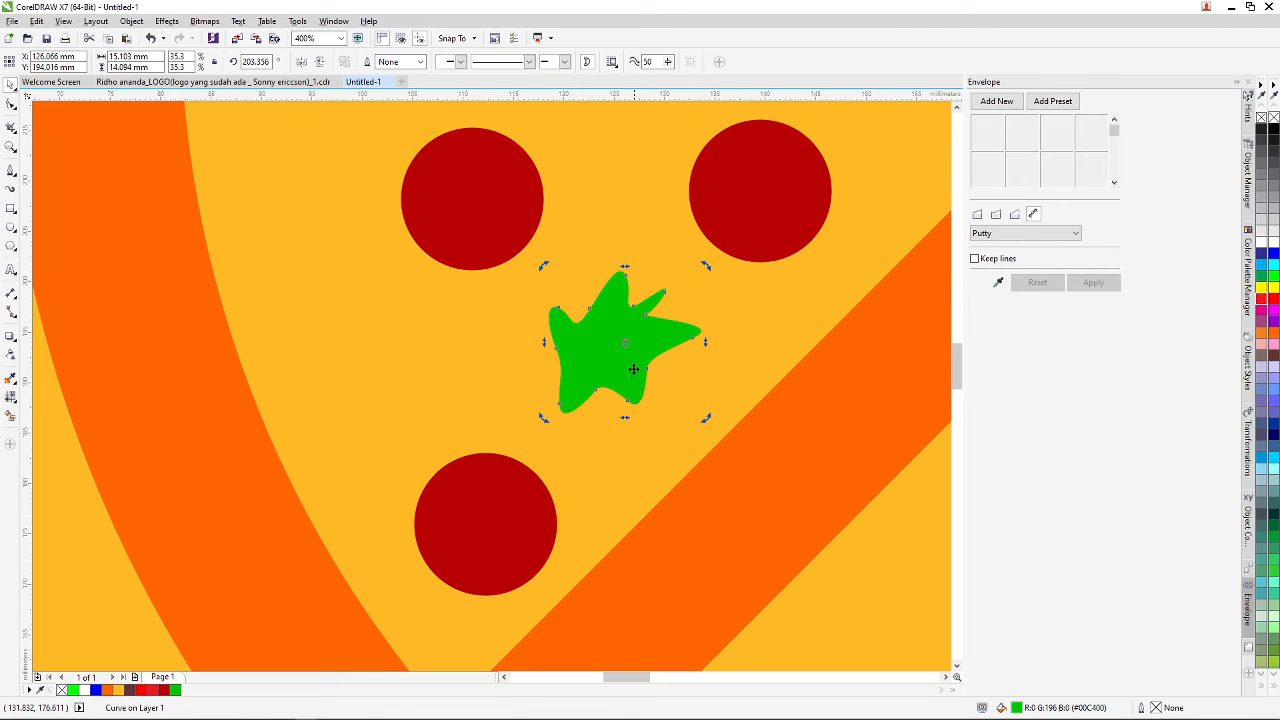
- Duplicate that leaf near the outer edge of the same slice and rotate the copy to a different angle
left_click_drag(634, 369, 325, 215)
scroll(325, 215, "down", 4)
scroll(326, 285, "up", 2)
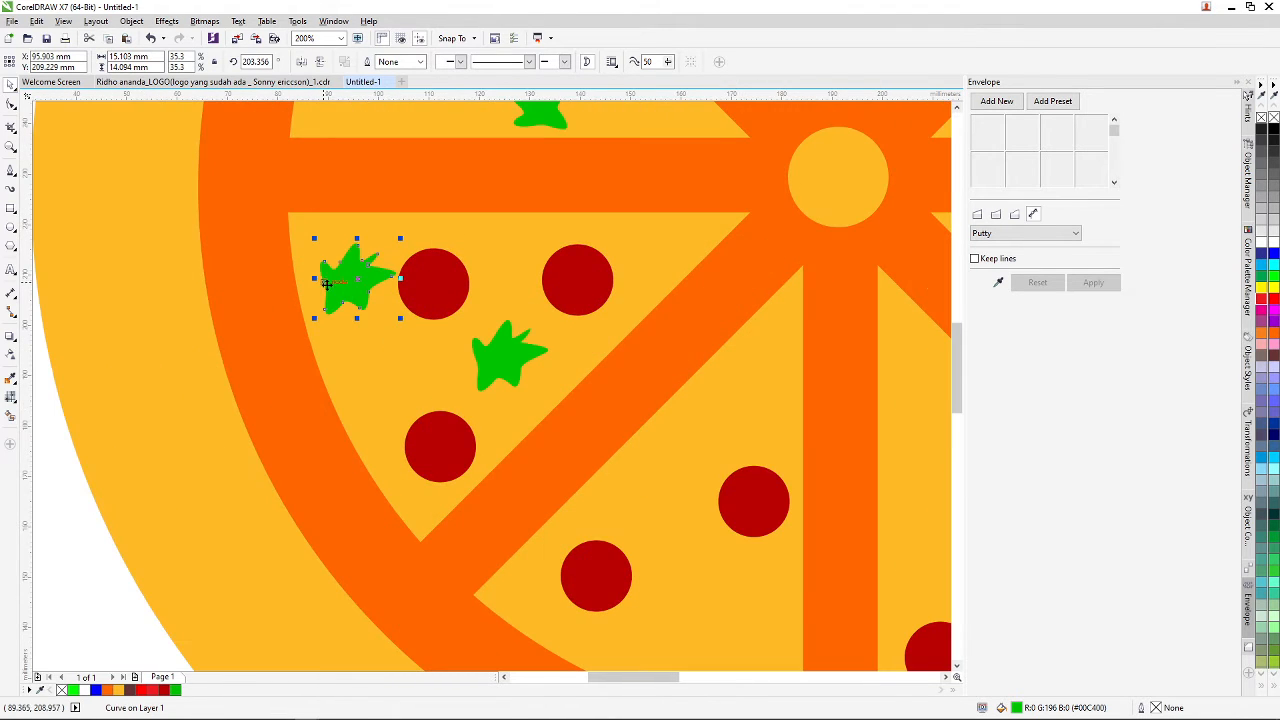
left_click_drag(399, 318, 394, 259)
scroll(366, 271, "down", 3)
scroll(210, 309, "up", 2)
left_click(210, 309)
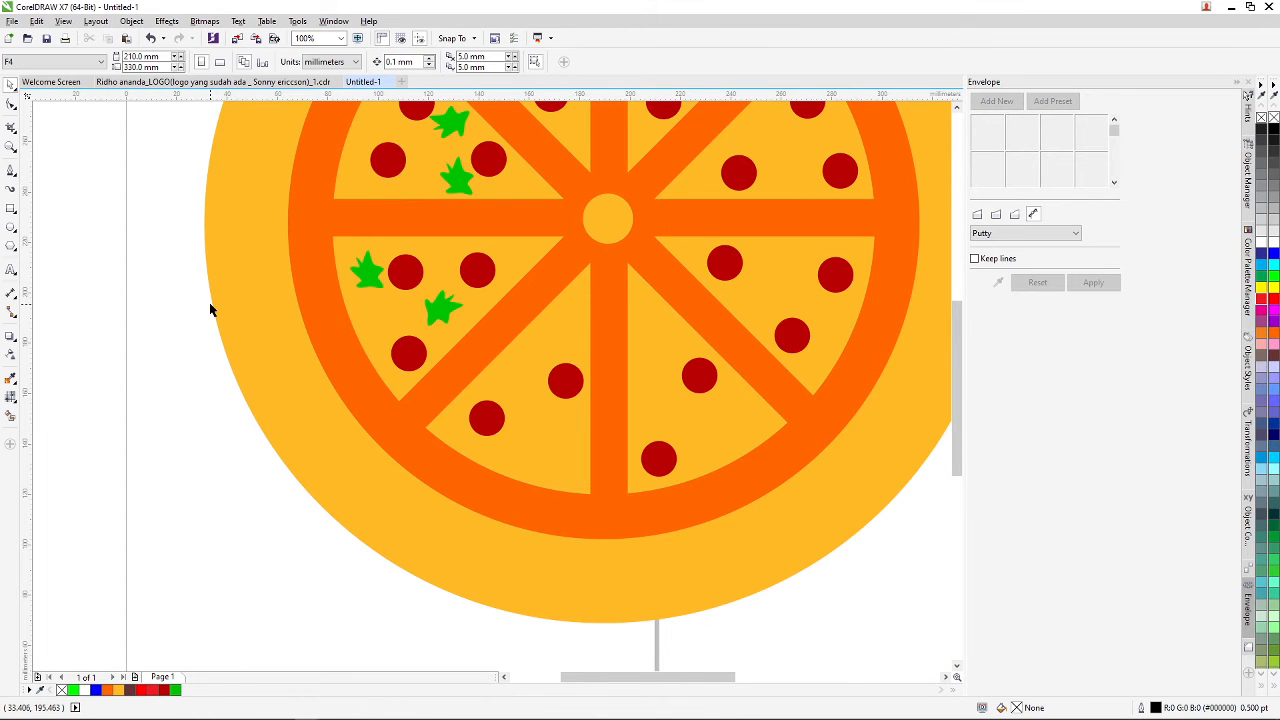
- Recolor all four leaves in the two left slices to the darker green #06A106
scroll(210, 305, "down", 2)
scroll(366, 230, "up", 2)
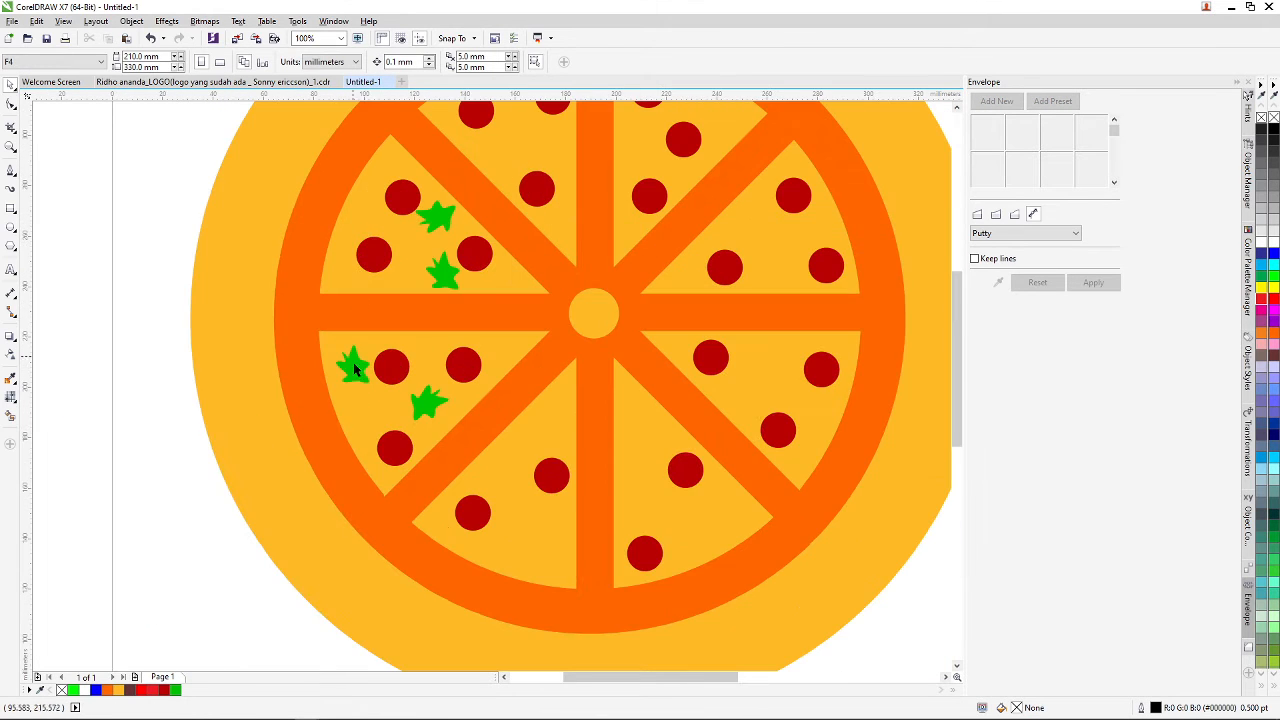
left_click(427, 404)
scroll(380, 308, "up", 2)
left_click(327, 422, "shift")
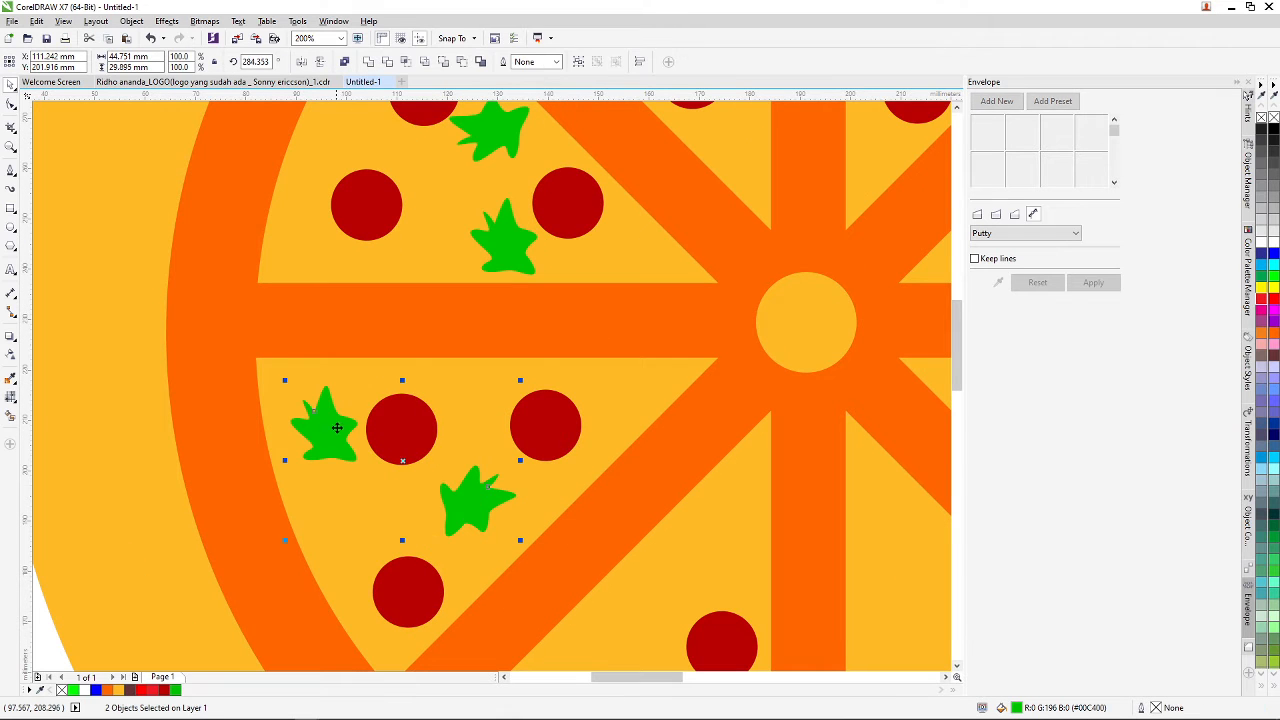
left_click(523, 250, "shift")
left_click(507, 148, "shift")
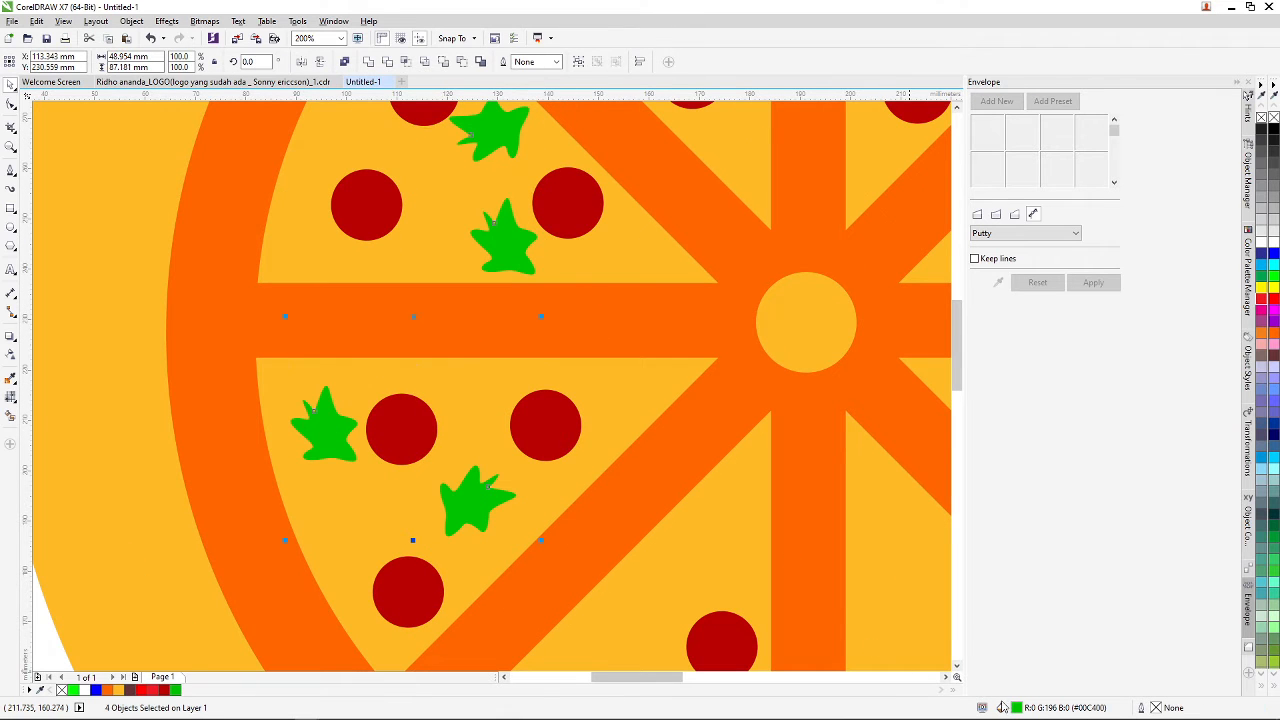
double_click(1016, 708)
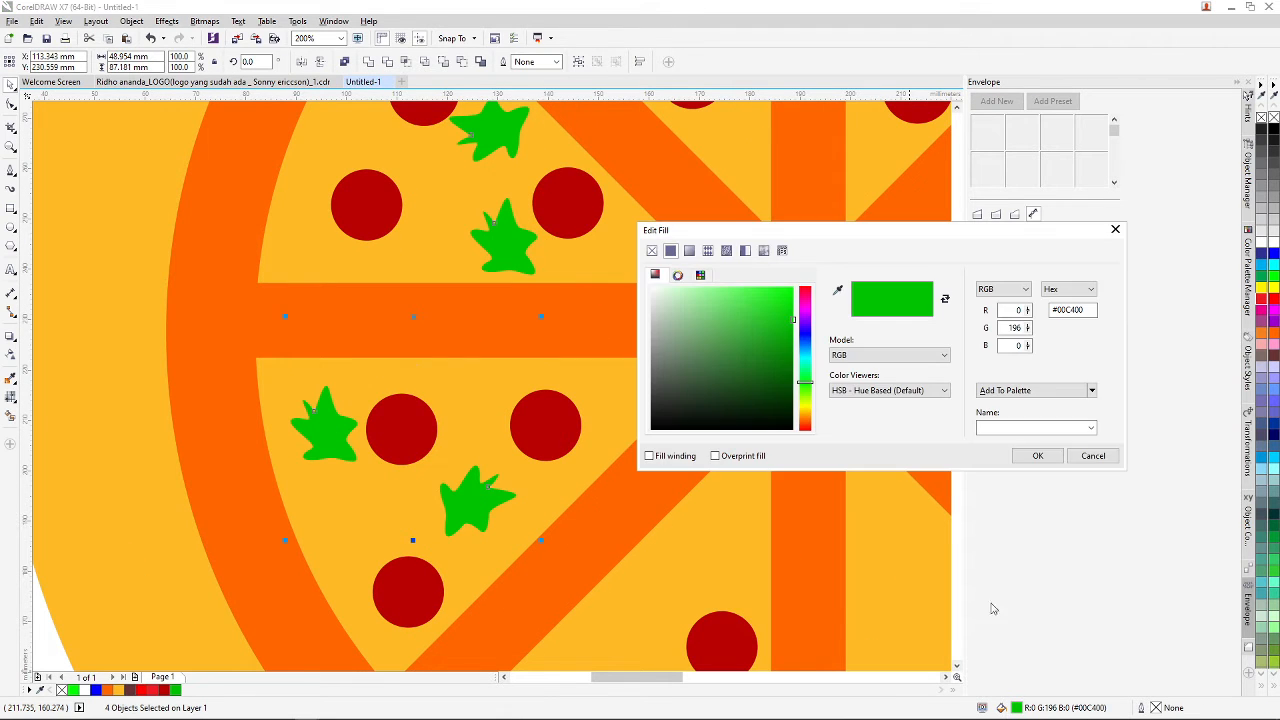
left_click(789, 331)
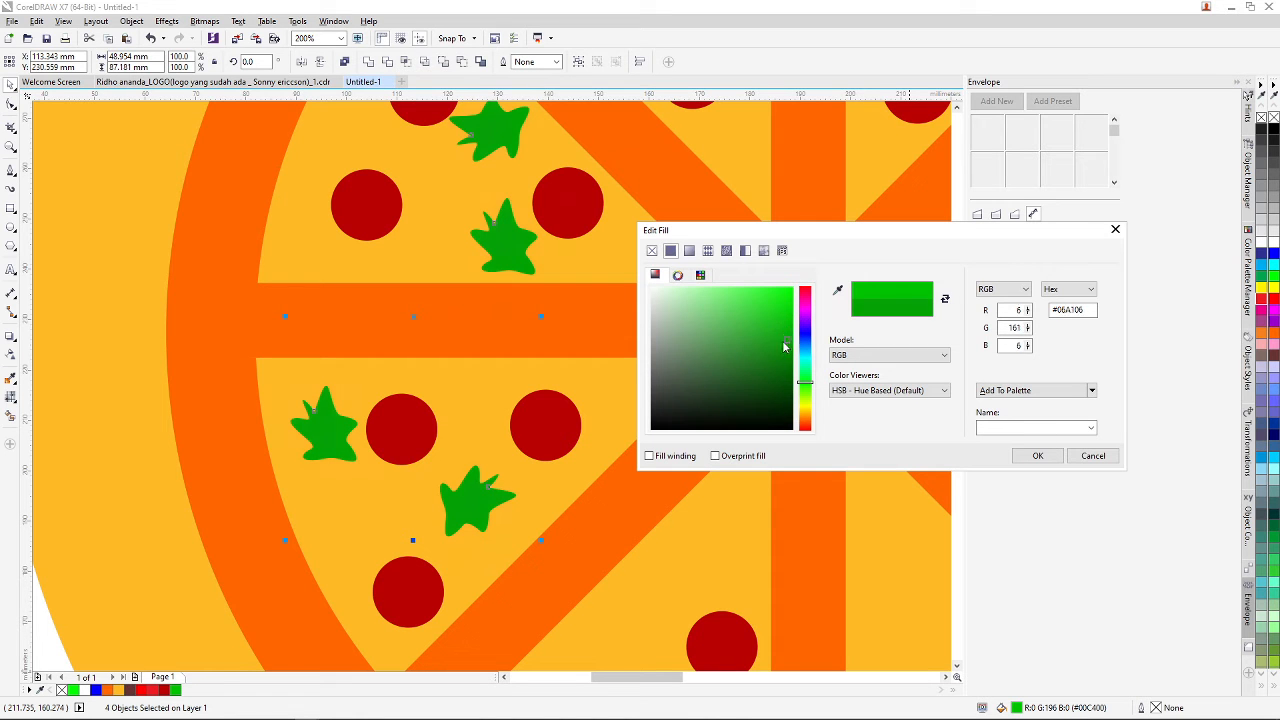
left_click(1037, 455)
scroll(471, 297, "down", 1)
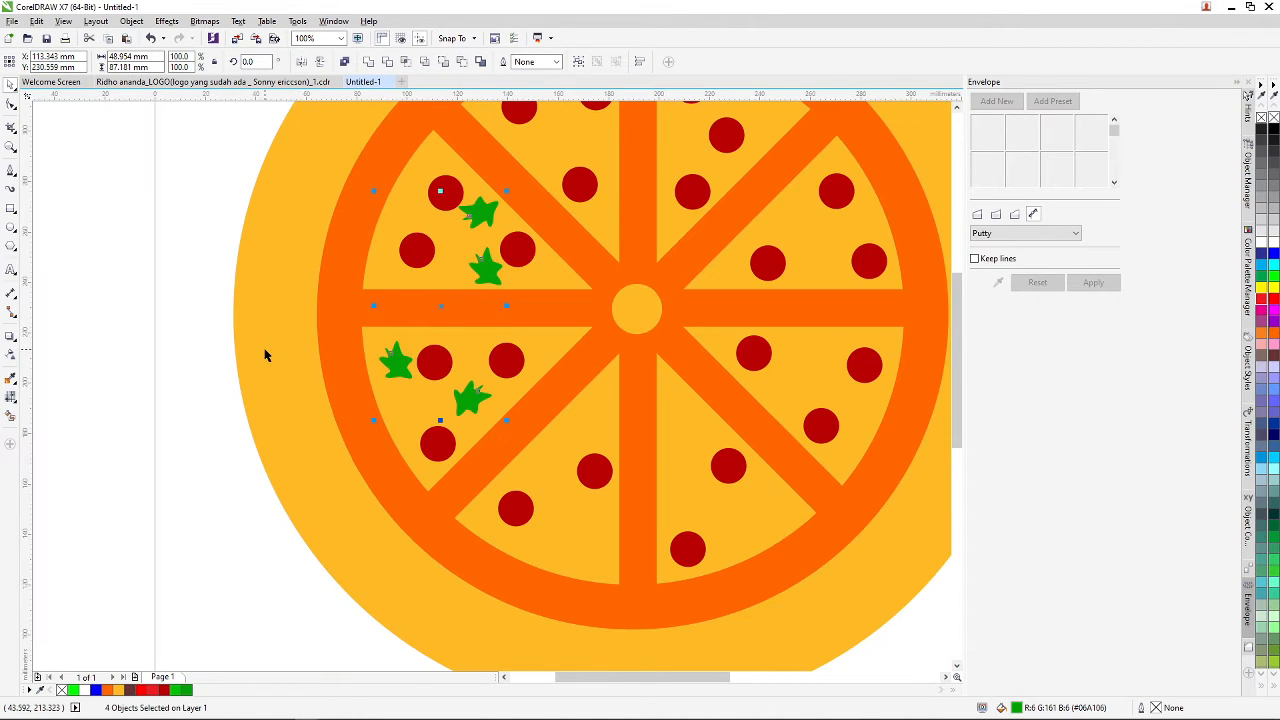
left_click(266, 354)
left_click(215, 357)
- Place two copies of the leaf at different angles in the bottom slice just left of the vertical spoke
scroll(235, 335, "down", 2)
scroll(308, 347, "up", 2)
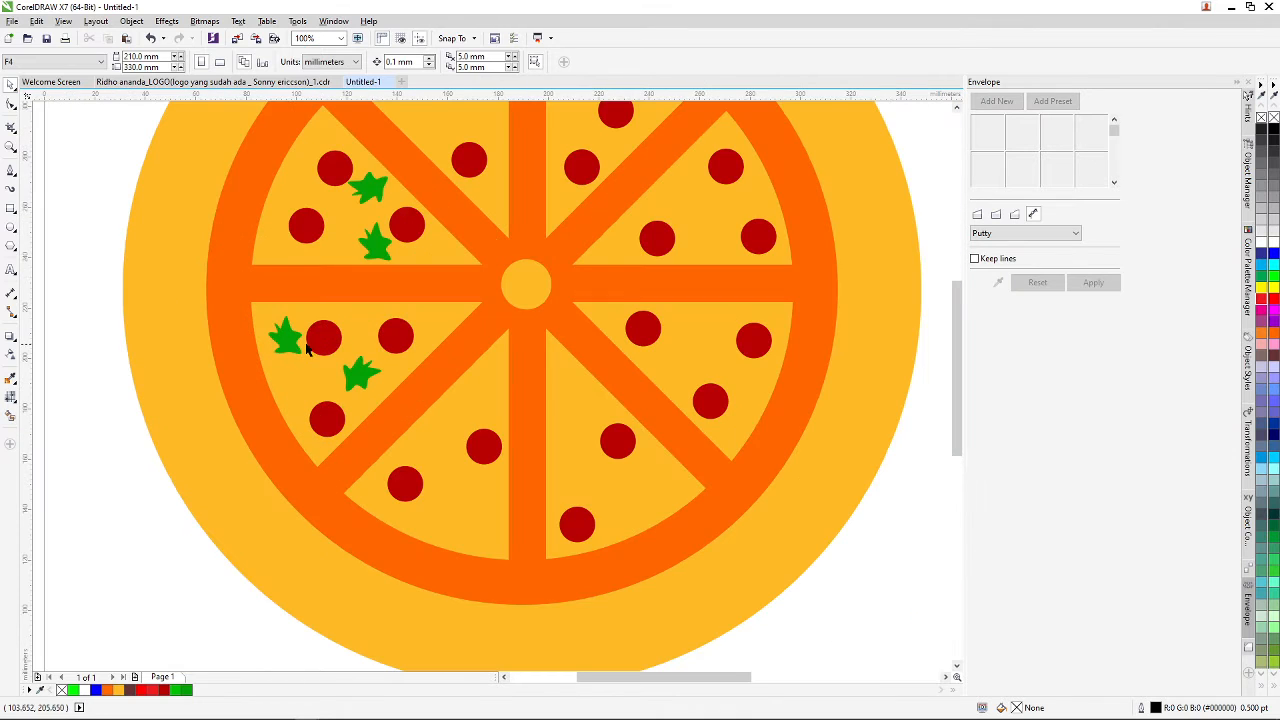
left_click(362, 375)
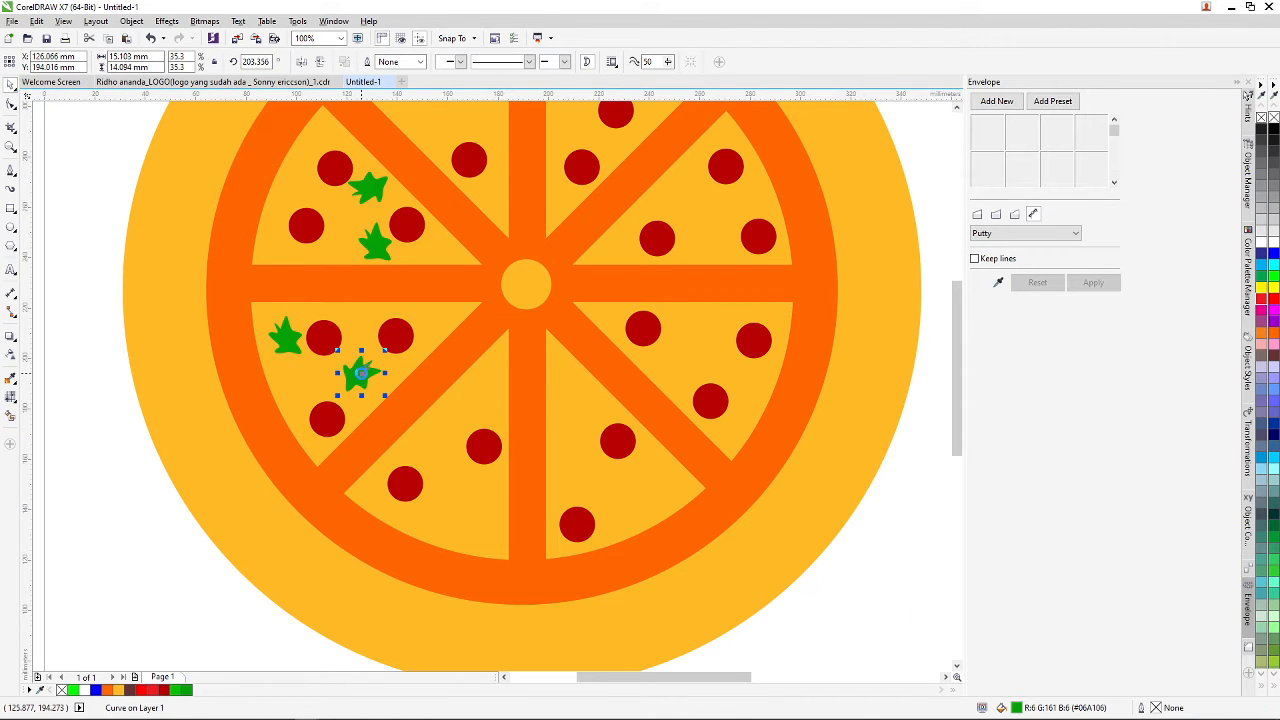
left_click_drag(362, 373, 472, 526)
right_click(441, 445)
left_click(441, 449)
right_click(472, 526)
- Place two more leaf copies in the bottom slice just right of the vertical spoke, rotated to about 128°
left_click(454, 447)
left_click_drag(452, 443, 618, 445)
left_click(490, 522)
left_click(468, 510)
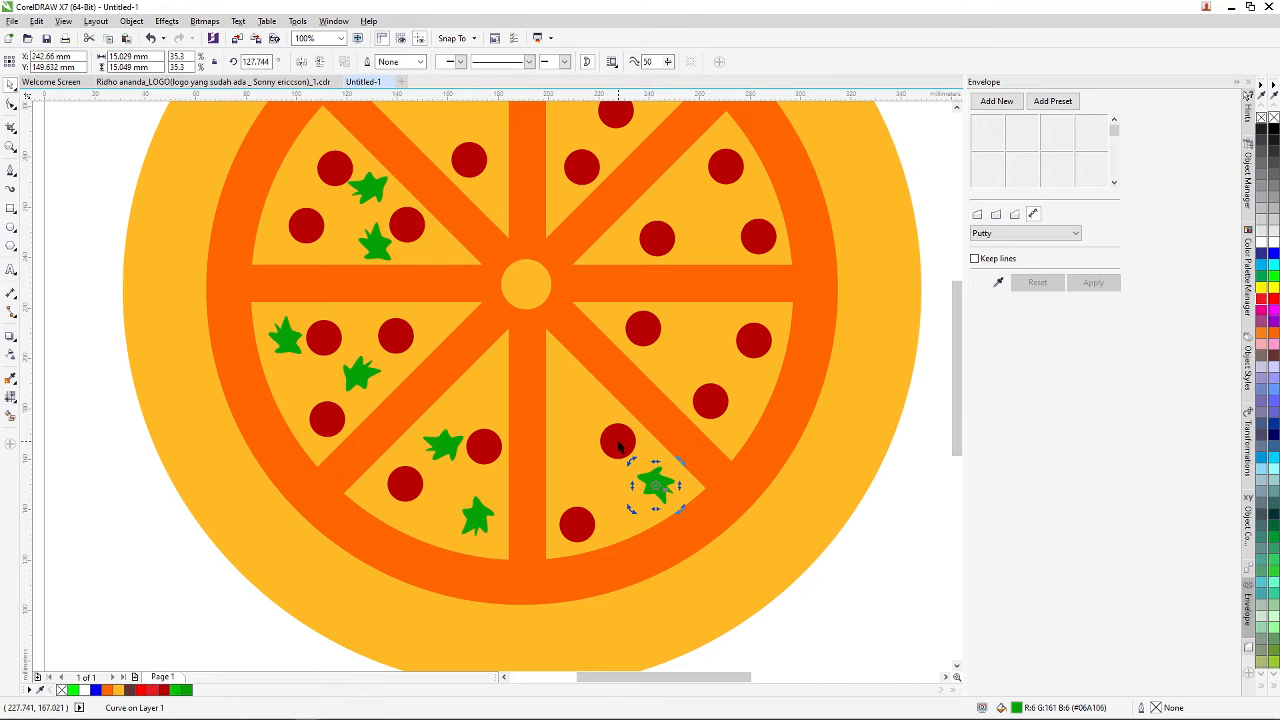
left_click_drag(652, 486, 576, 410)
scroll(566, 351, "down", 2)
scroll(570, 340, "up", 1)
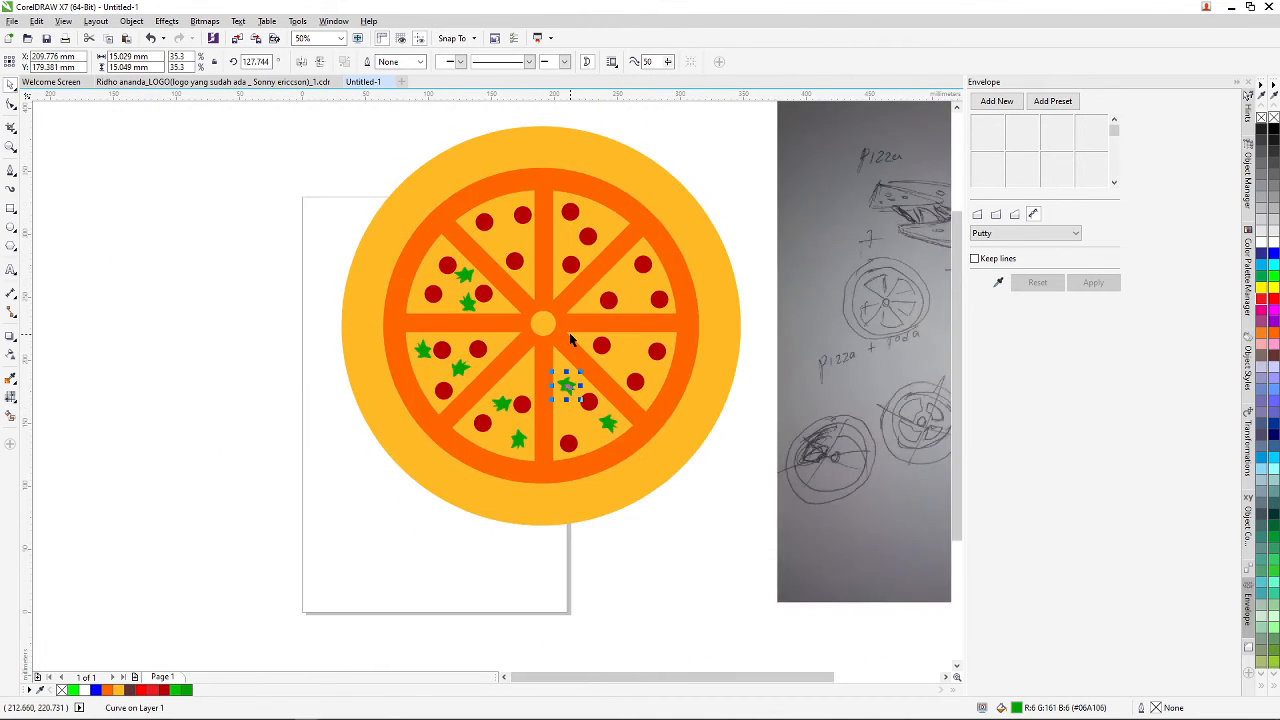
- Add two leaf copies rotated to about 207° in each of the two right slices, below and above the horizontal spoke
scroll(573, 370, "up", 2)
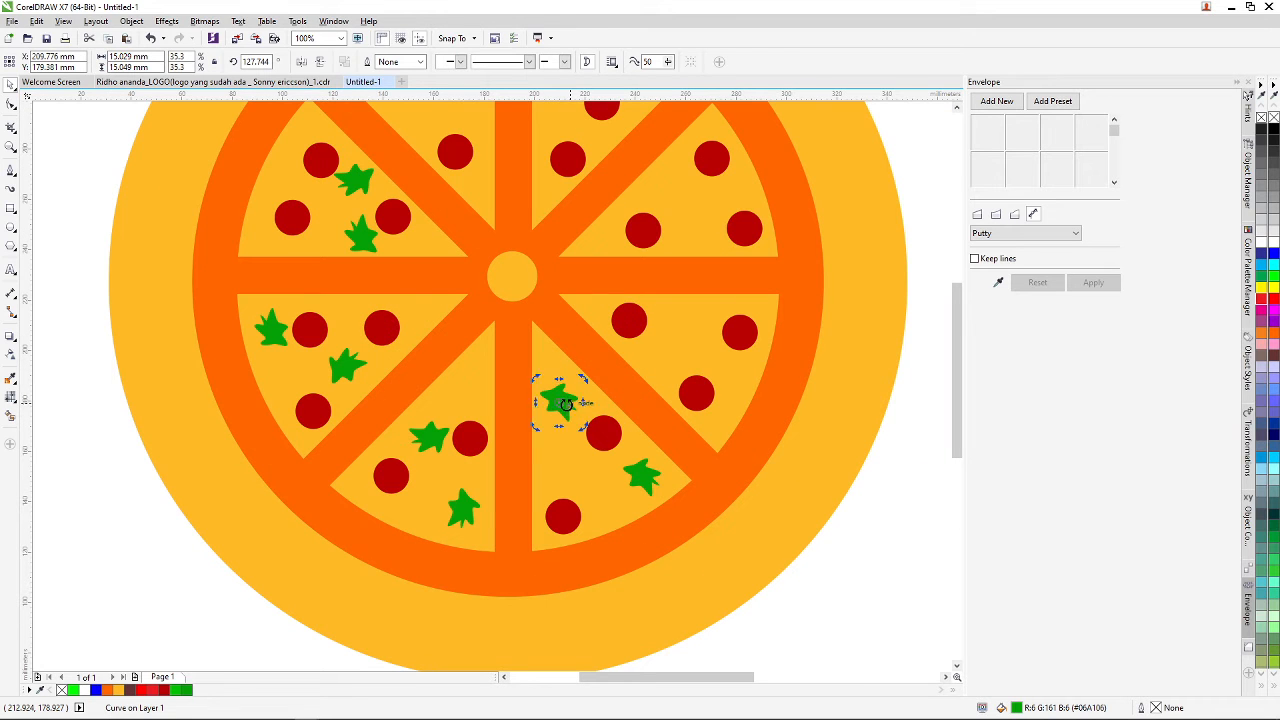
left_click_drag(561, 399, 679, 178)
right_click(673, 340)
left_click(674, 341)
right_click(743, 369)
right_click(703, 223)
right_click(679, 178)
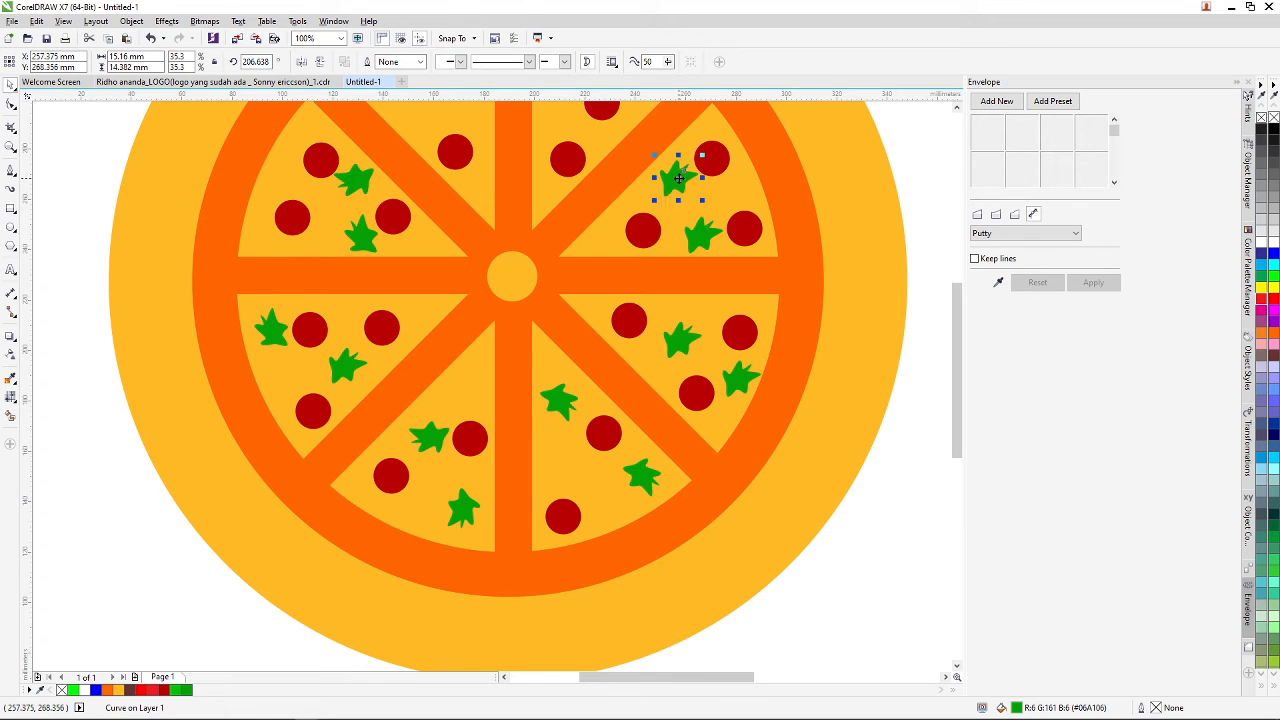
- Place two leaf copies in the top slice just right of the vertical spoke, on either side of the middle circle
scroll(660, 166, "down", 3)
scroll(671, 250, "up", 3)
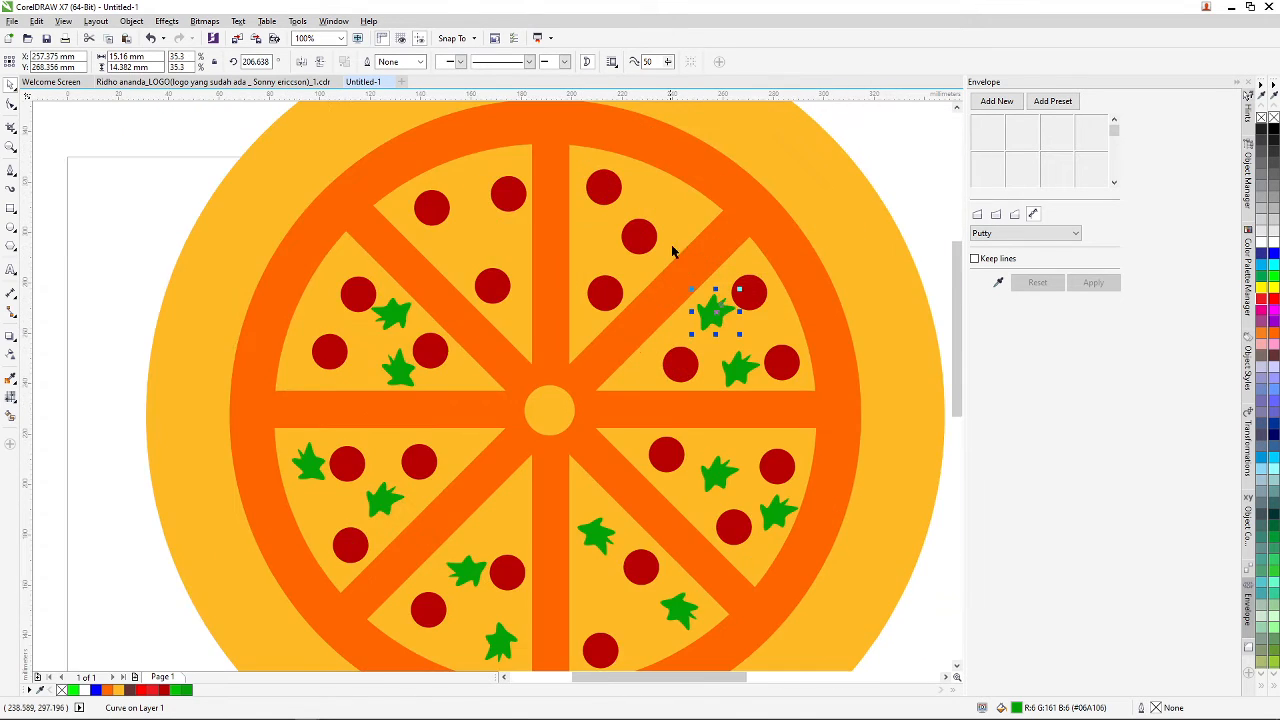
left_click_drag(714, 310, 598, 243)
right_click(688, 216)
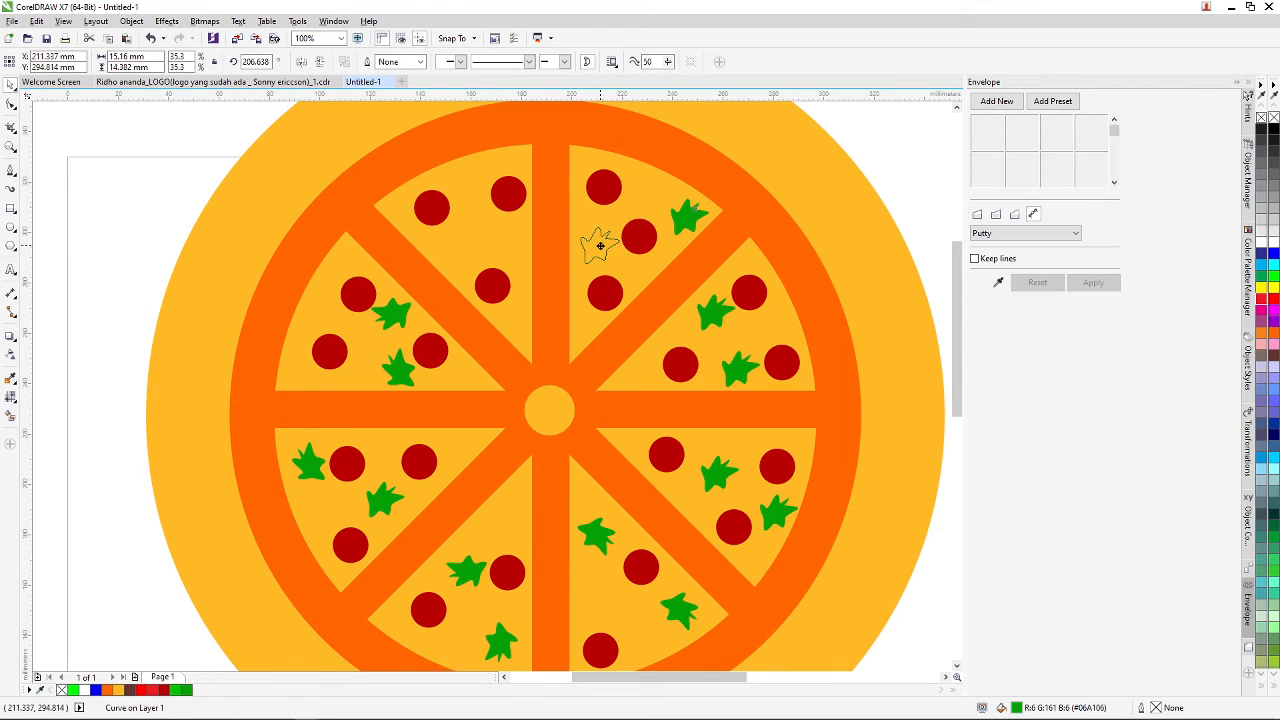
right_click(598, 243)
- Rotate the two leaves in the right slice above the horizontal spoke to different angles
scroll(563, 237, "down", 2)
scroll(623, 261, "up", 1)
left_click(687, 332)
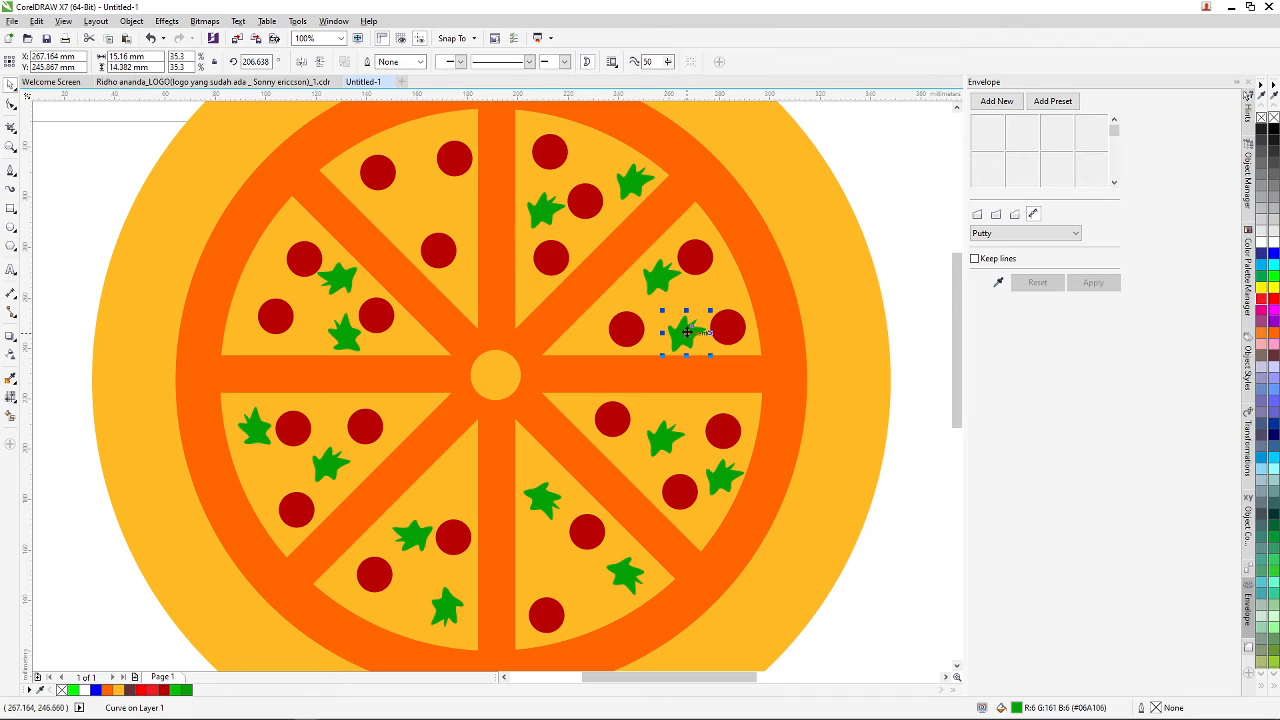
left_click(687, 332)
left_click_drag(710, 357, 704, 315)
left_click(663, 274)
left_click(663, 274)
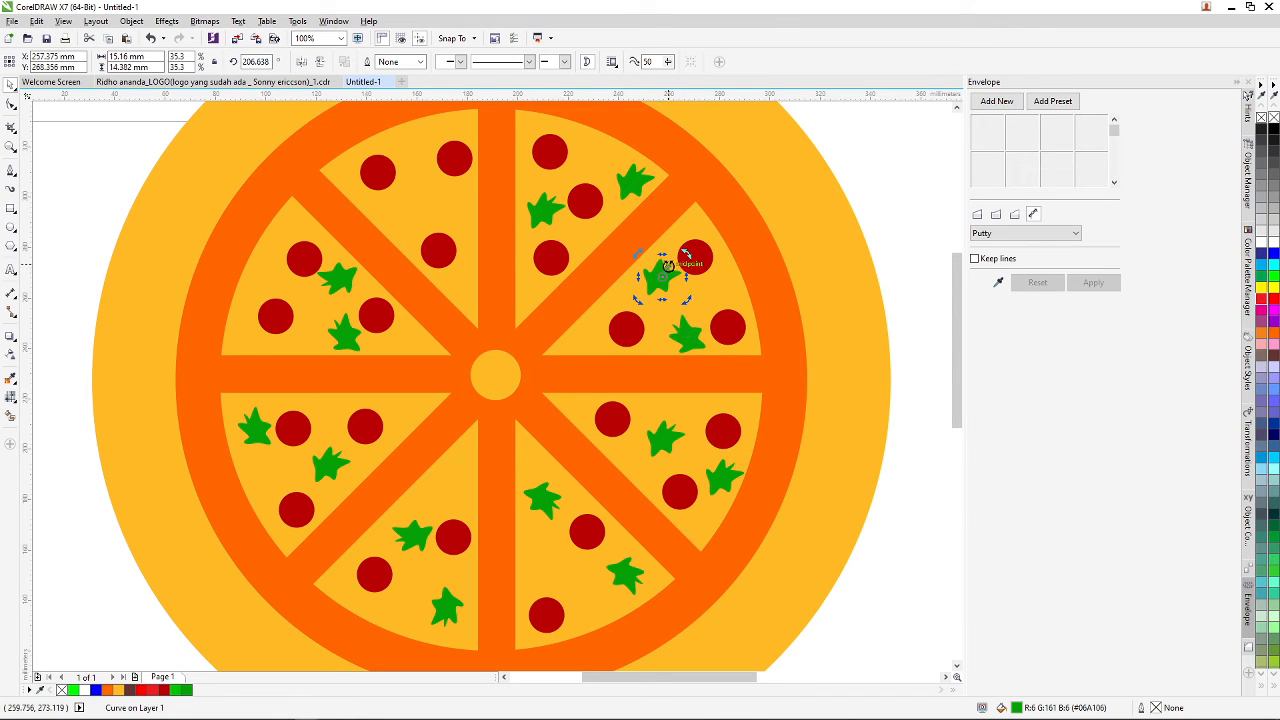
left_click_drag(685, 254, 694, 277)
- Rotate the two leaves in the right slice below the horizontal spoke, turning the inner one to about 241°
left_click(722, 478)
left_click(722, 478)
left_click_drag(747, 502, 578, 536)
left_click(658, 440)
left_click(658, 440)
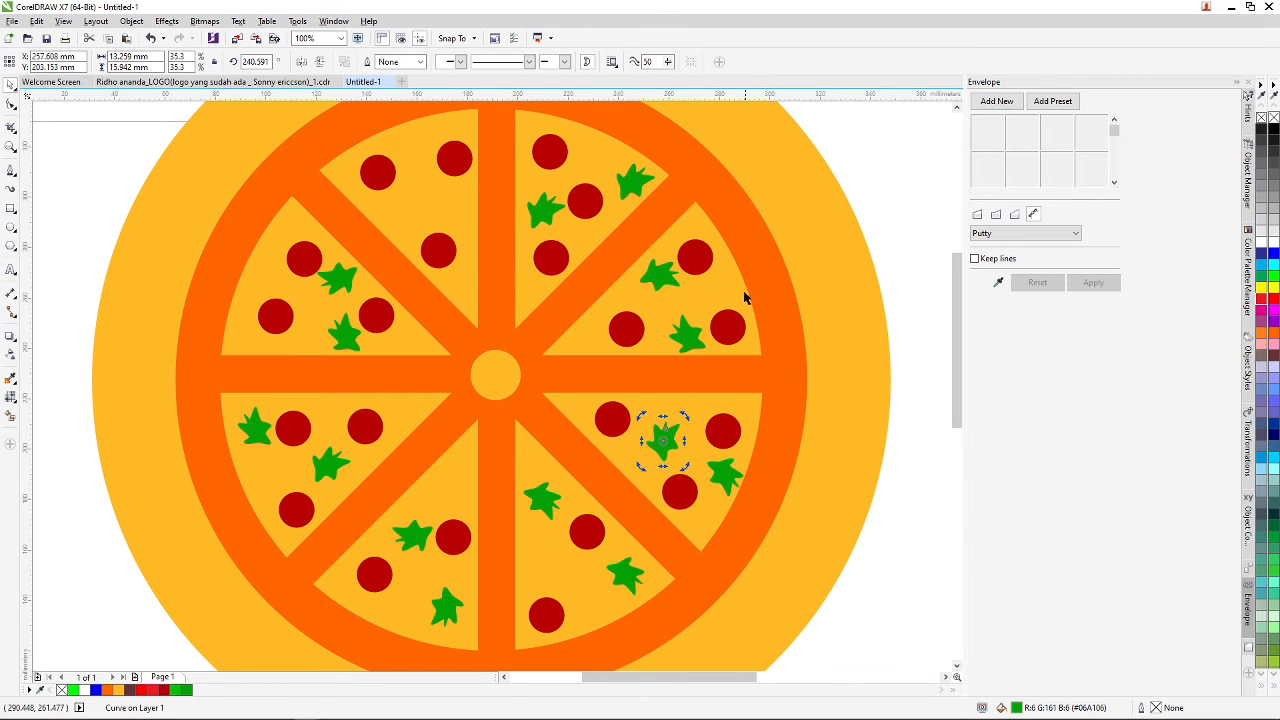
- Rotate the outer leaf in the top slice right of the vertical spoke to about 111°
left_click(622, 185)
left_click(622, 185)
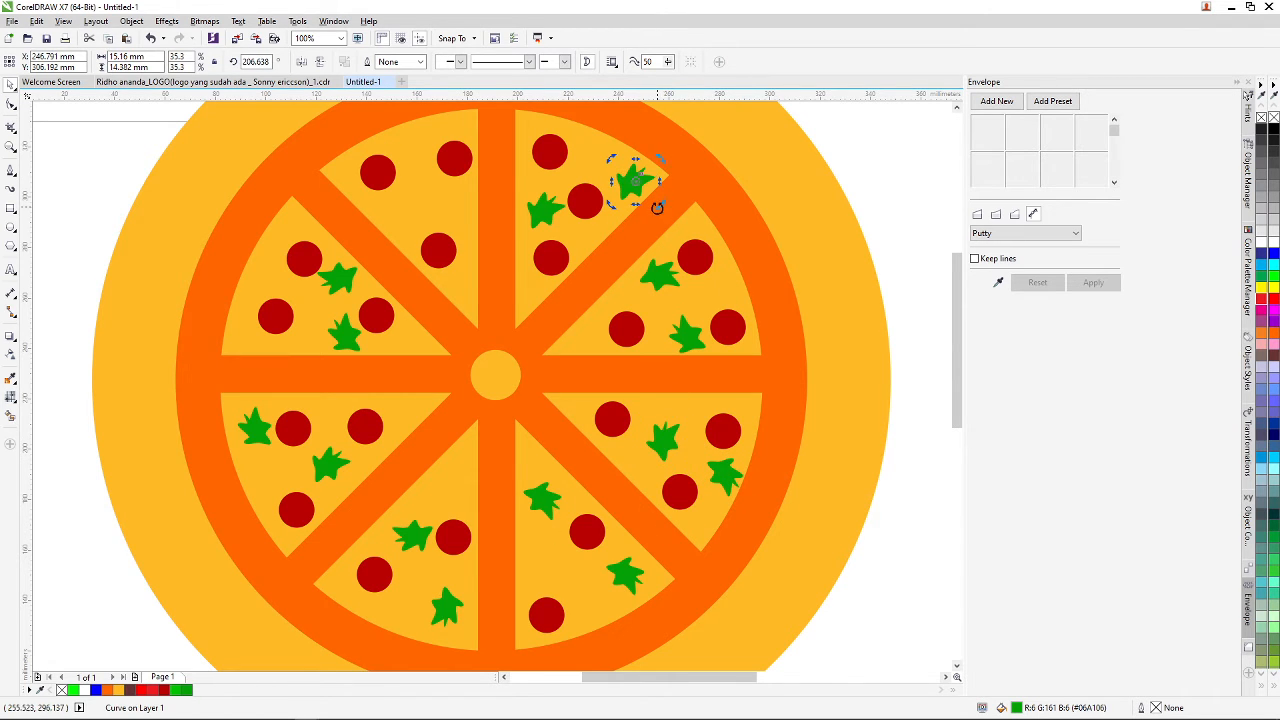
left_click_drag(657, 207, 551, 232)
- Place two leaf copies in the top slice left of the vertical spoke, rotating the upper one to about 152°
scroll(563, 225, "down", 2)
scroll(558, 200, "up", 2)
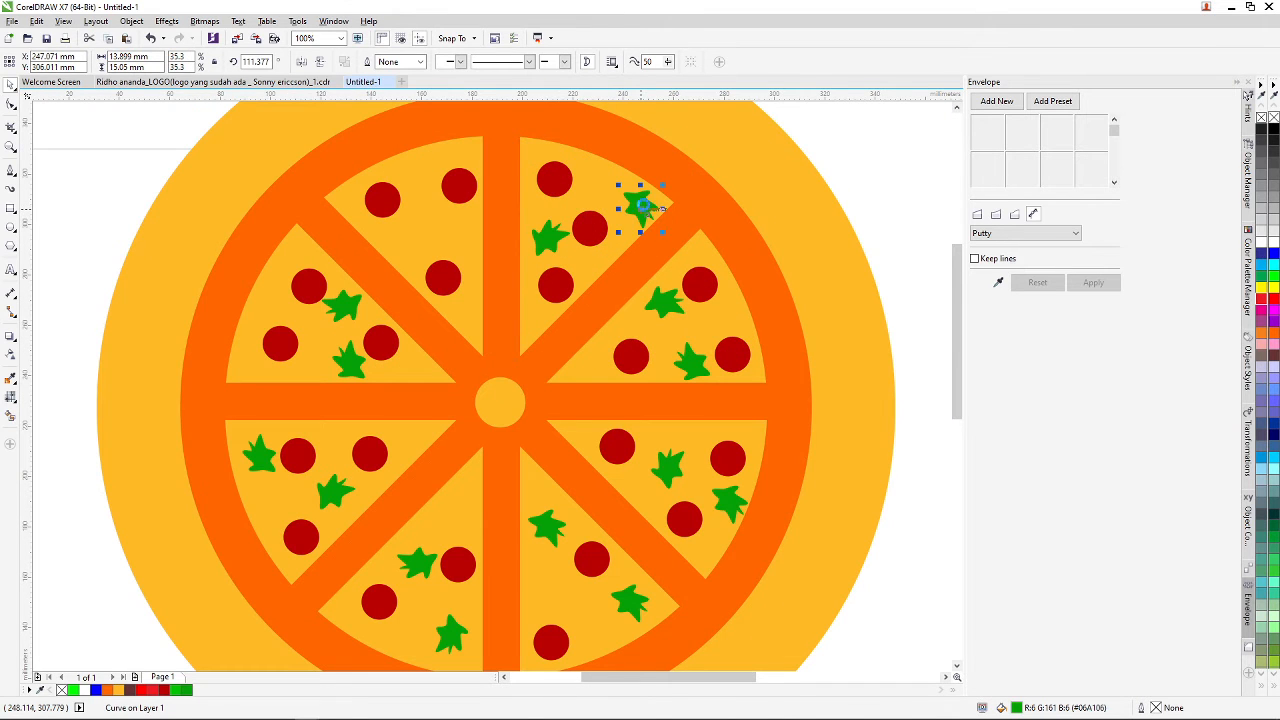
mouse_move(638, 205)
left_mouse_down()
mouse_move(428, 214)
mouse_move(426, 230)
mouse_move(466, 245)
mouse_move(420, 203)
mouse_move(420, 186)
left_mouse_up()
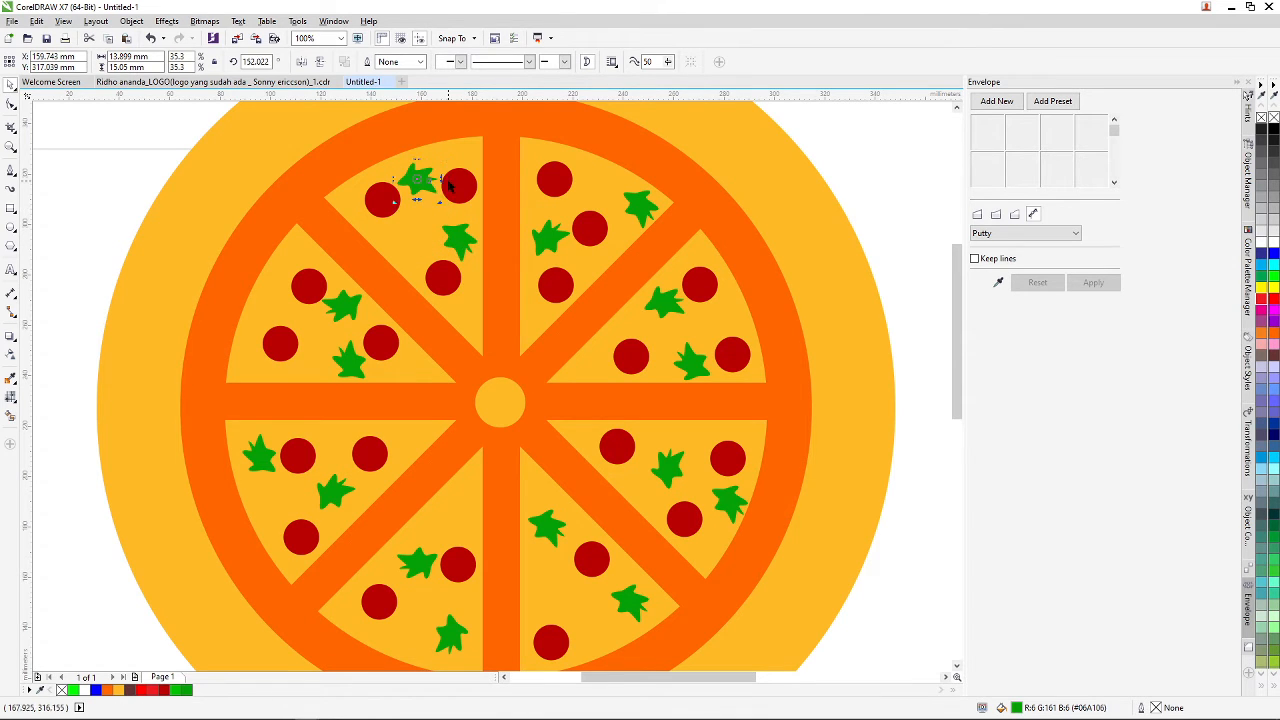
scroll(456, 236, "down", 2)
scroll(456, 236, "down", 2)
key("Escape")
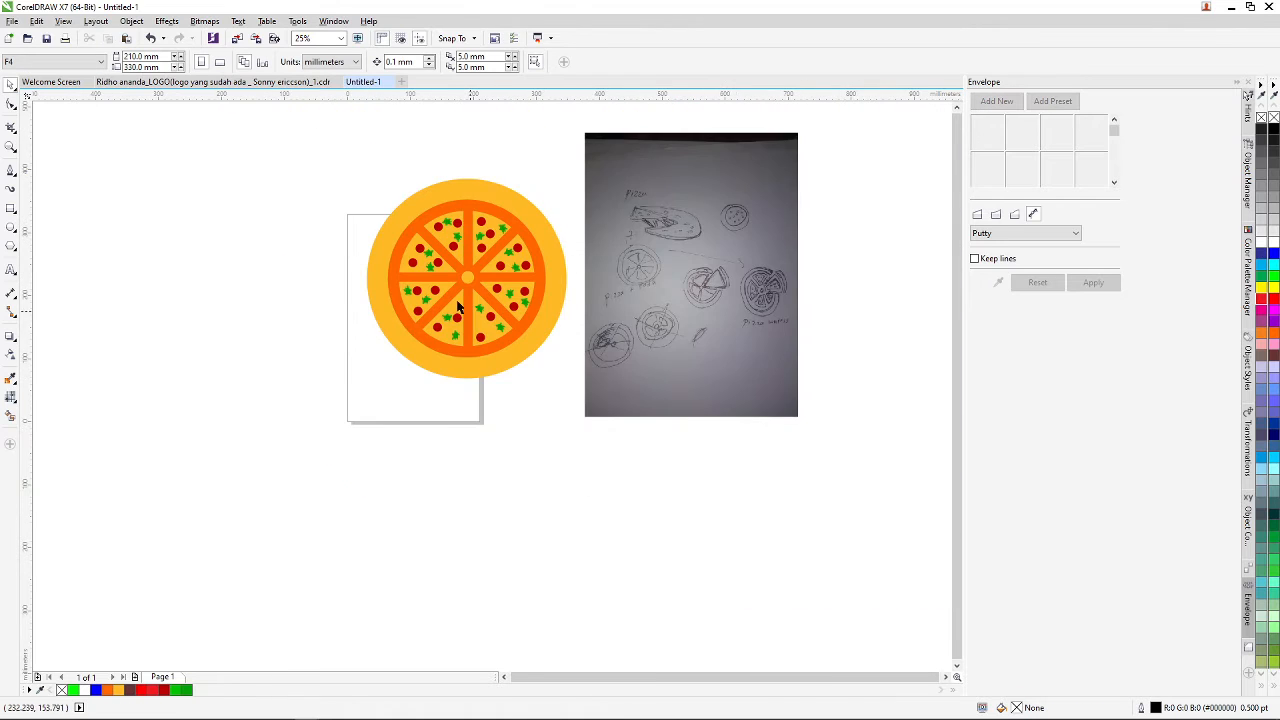
- Draw a closed mushroom outline about 45 mm wide and 39 mm tall with the Pen tool on the empty area beside the pizza
scroll(447, 228, "up", 2)
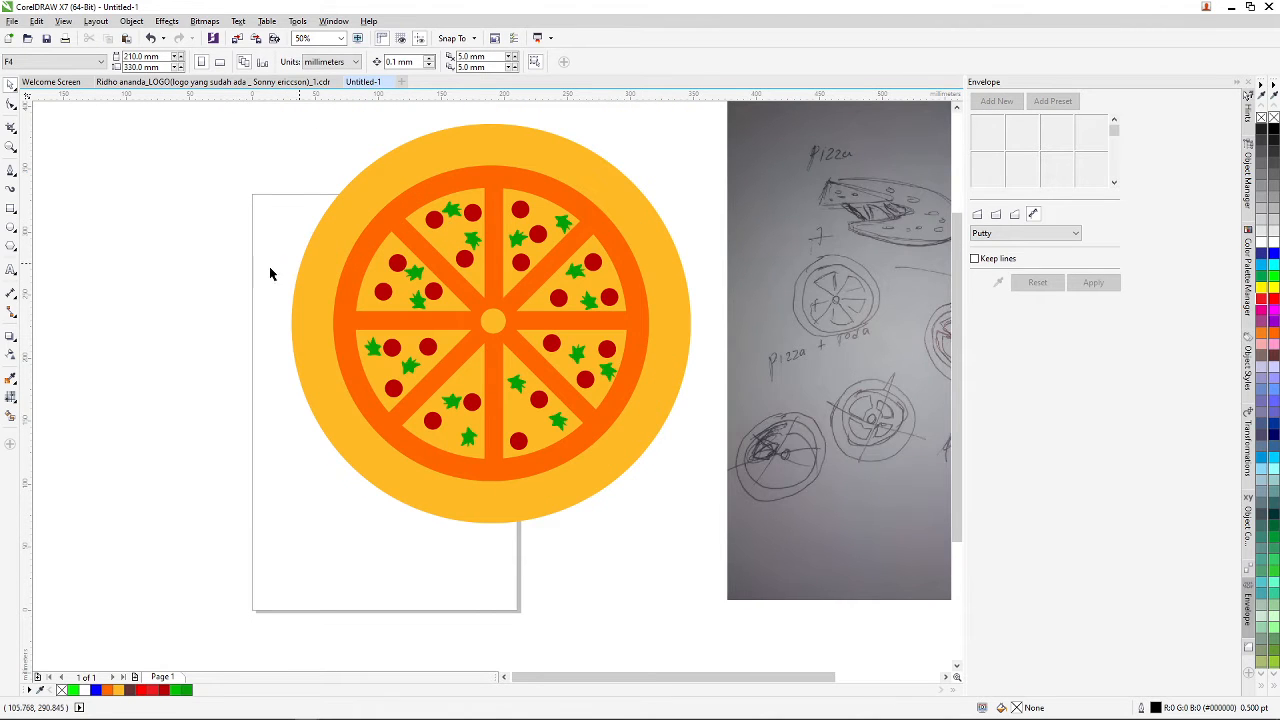
left_click(11, 172)
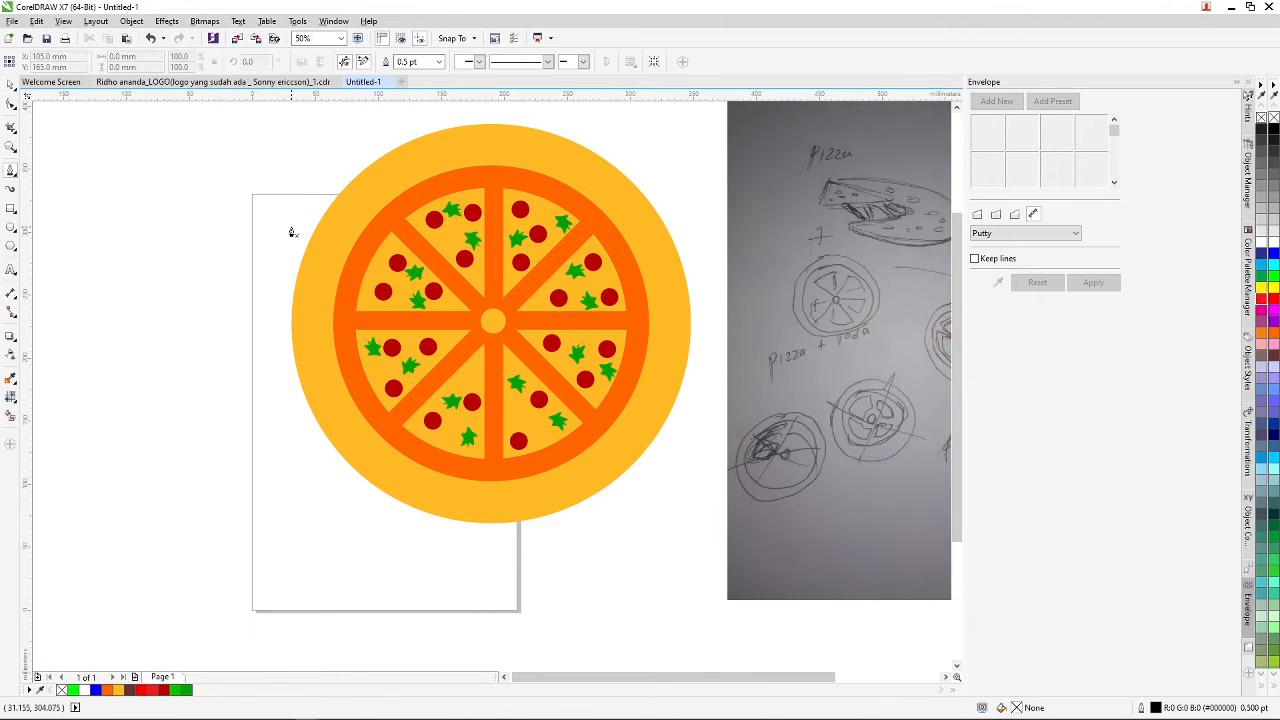
scroll(254, 226, "up", 2)
scroll(294, 300, "down", 2)
scroll(276, 321, "up", 1)
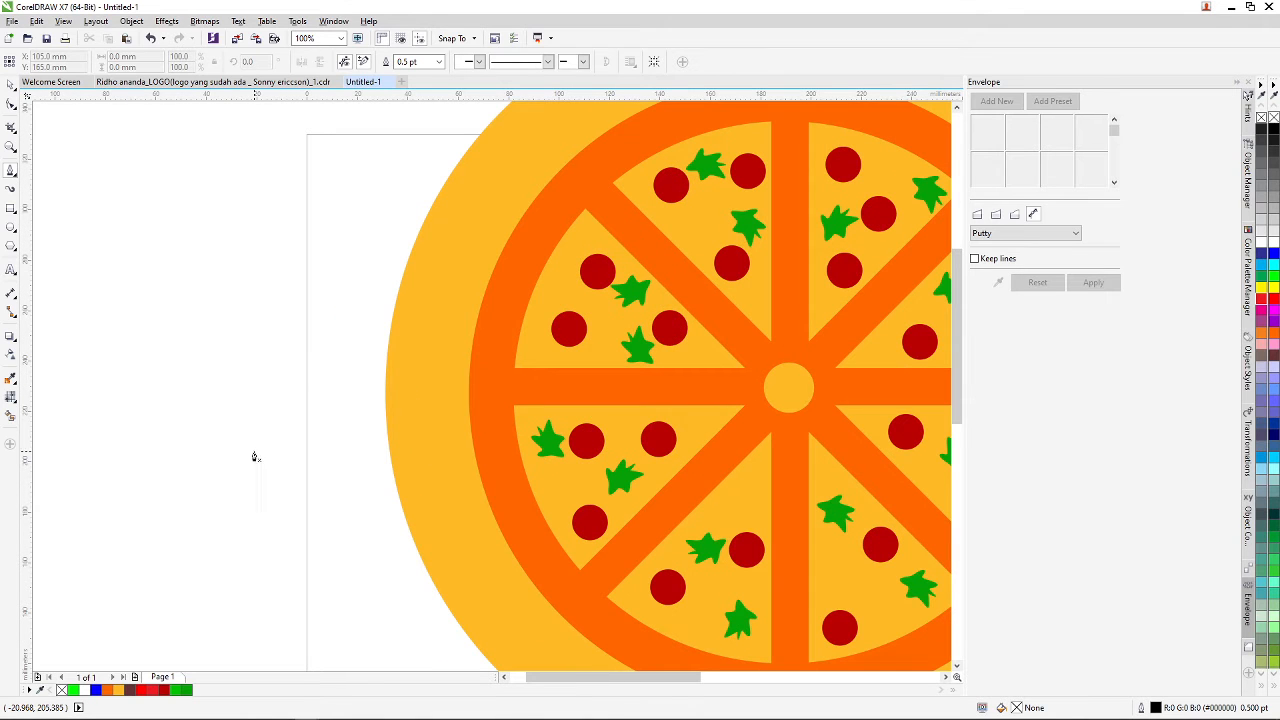
mouse_move(254, 464)
left_mouse_down()
mouse_move(257, 412)
mouse_move(217, 416)
mouse_move(232, 376)
mouse_move(298, 373)
mouse_move(328, 398)
mouse_move(323, 427)
mouse_move(288, 427)
left_mouse_up()
left_click(256, 376)
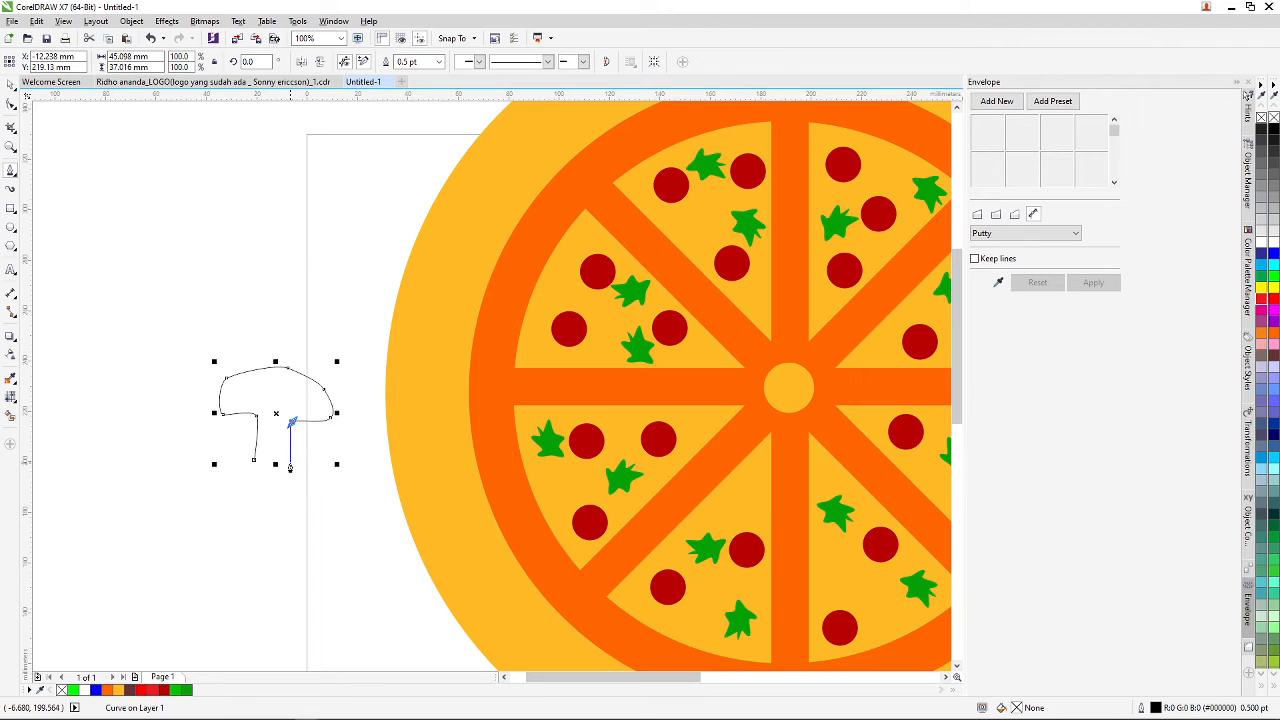
left_click(290, 464)
left_click(255, 460)
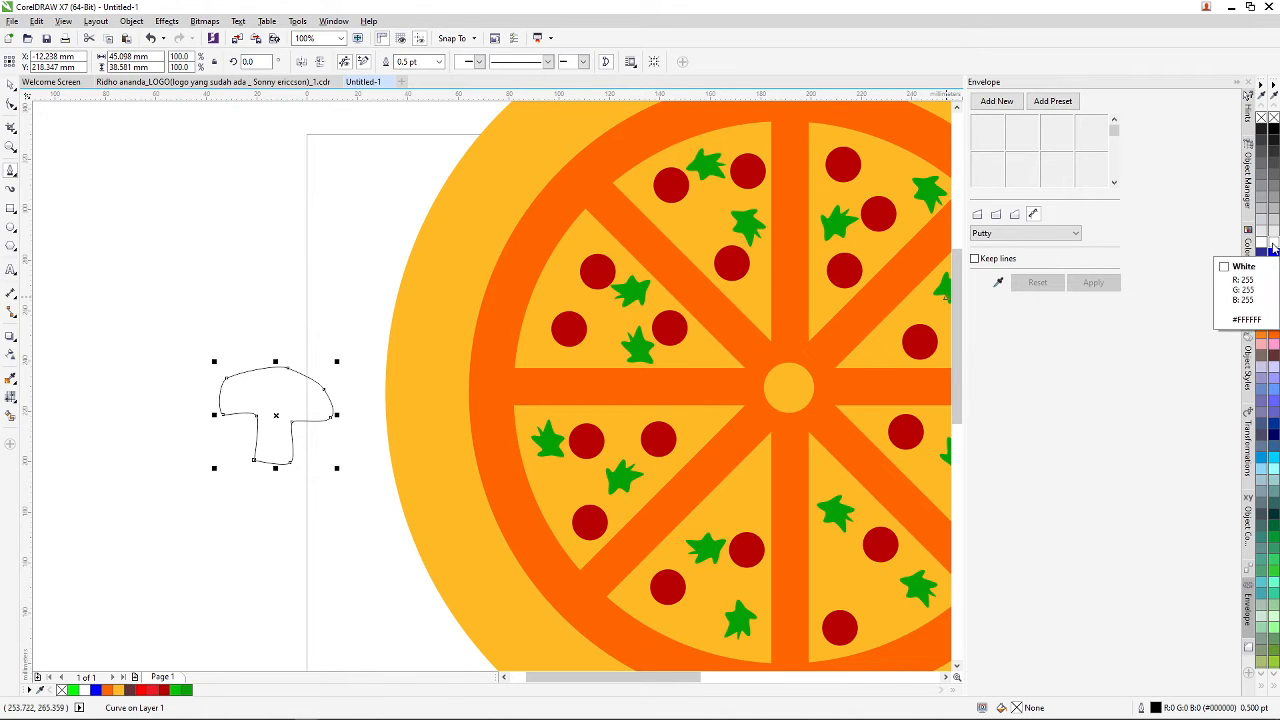
- Fill the mushroom with white, remove its outline and move it onto the left slice above the horizontal spoke
left_click(10, 85)
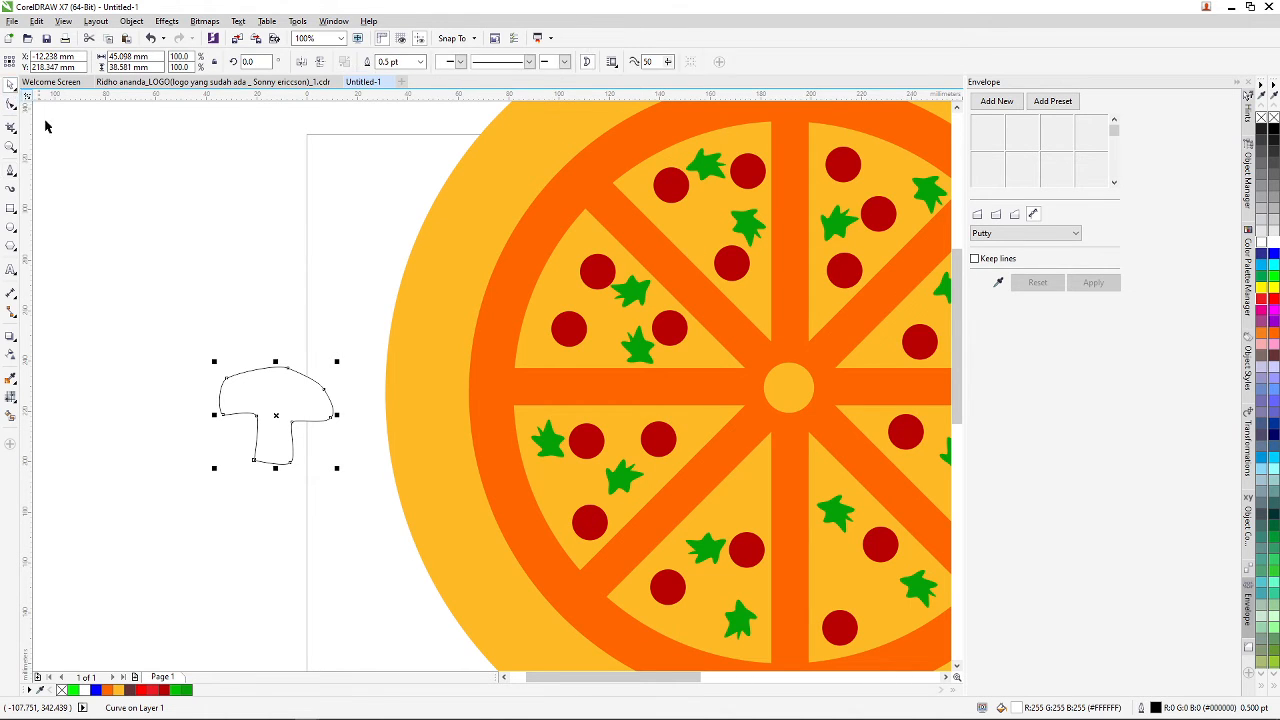
left_click(294, 428)
left_click_drag(290, 421, 486, 372)
right_click(1261, 117)
scroll(251, 320, "down", 1)
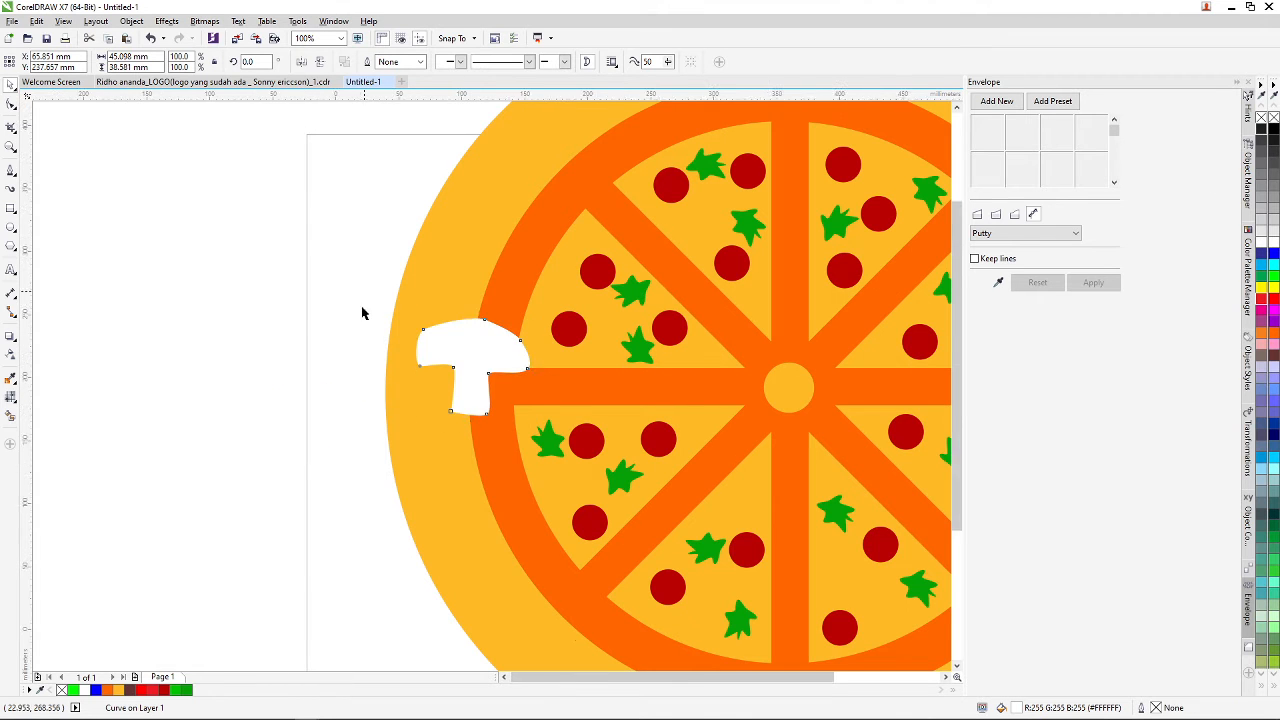
scroll(477, 311, "up", 1)
left_click_drag(229, 343, 334, 304)
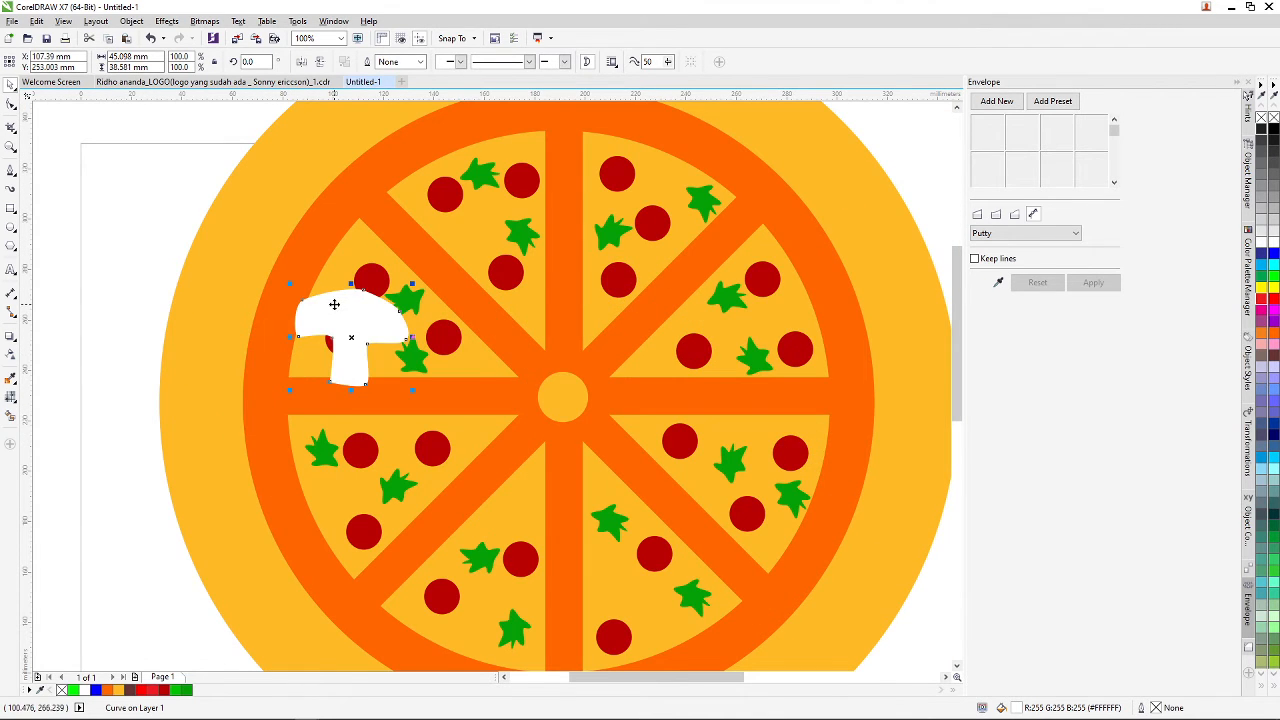
- Scale the mushroom down to 28% and position it near the crust in the left slice above the horizontal spoke
scroll(336, 298, "up", 1)
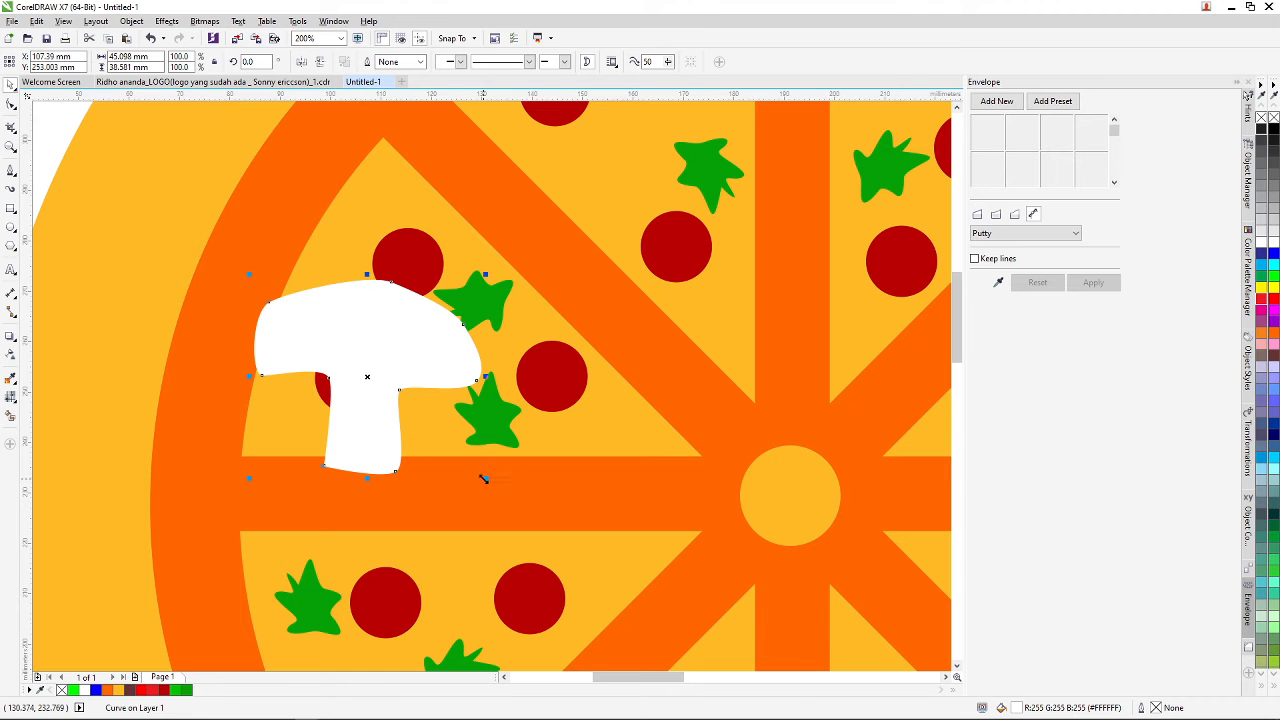
left_click_drag(484, 479, 423, 479)
left_click(376, 328)
left_click(362, 295)
- Place a mushroom copy rotated to about 326° between the lower topping and the lower leaf of the same slice
left_click(441, 421)
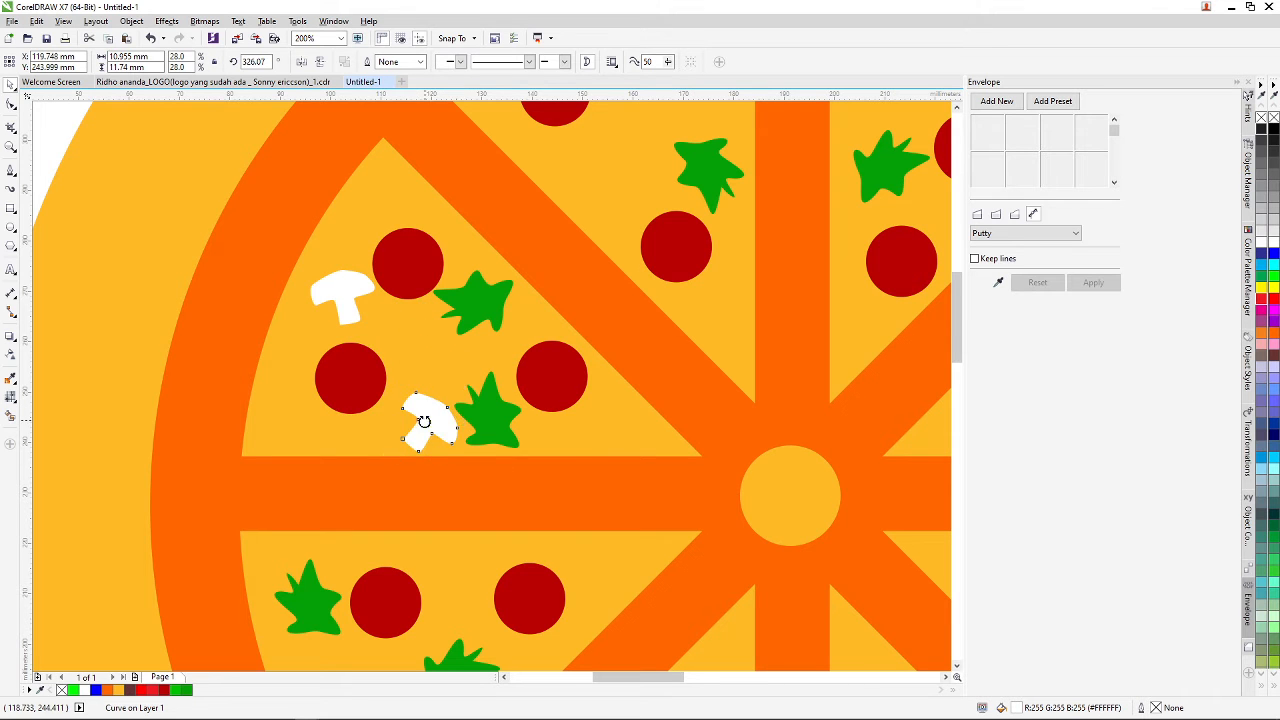
left_click_drag(434, 423, 424, 405)
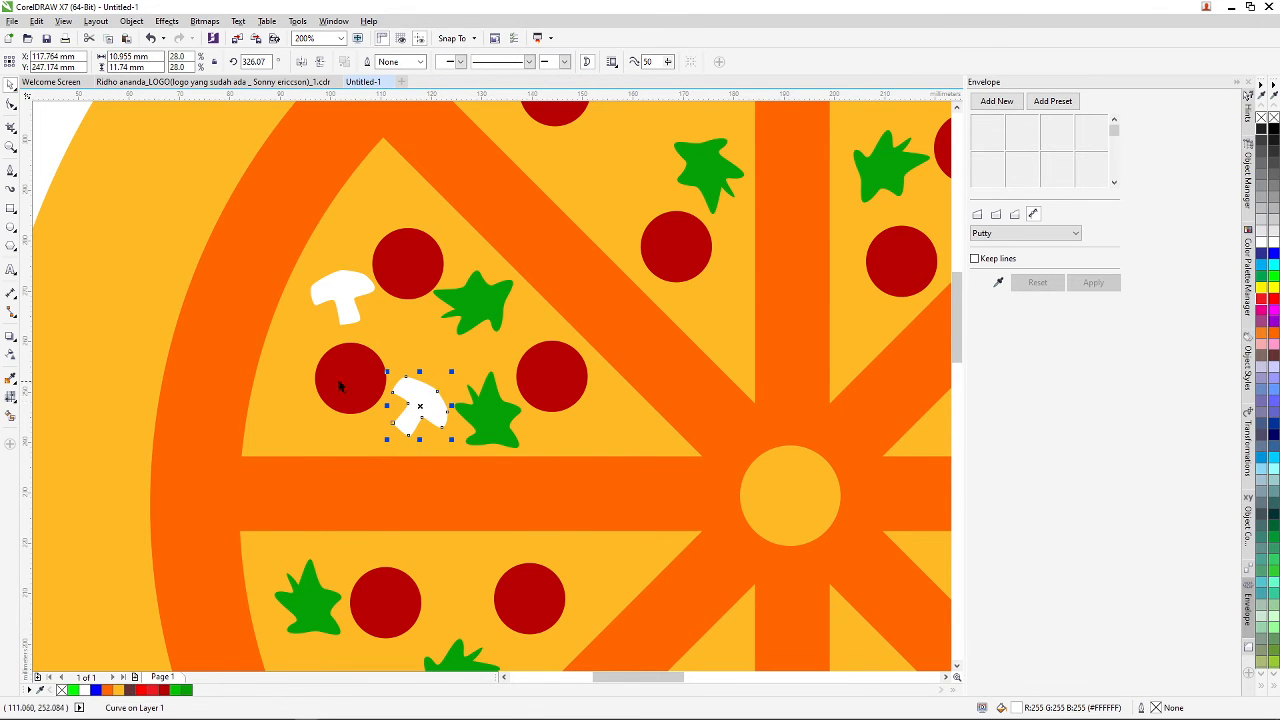
scroll(257, 463, "down", 3)
scroll(226, 459, "up", 2)
left_click(226, 459)
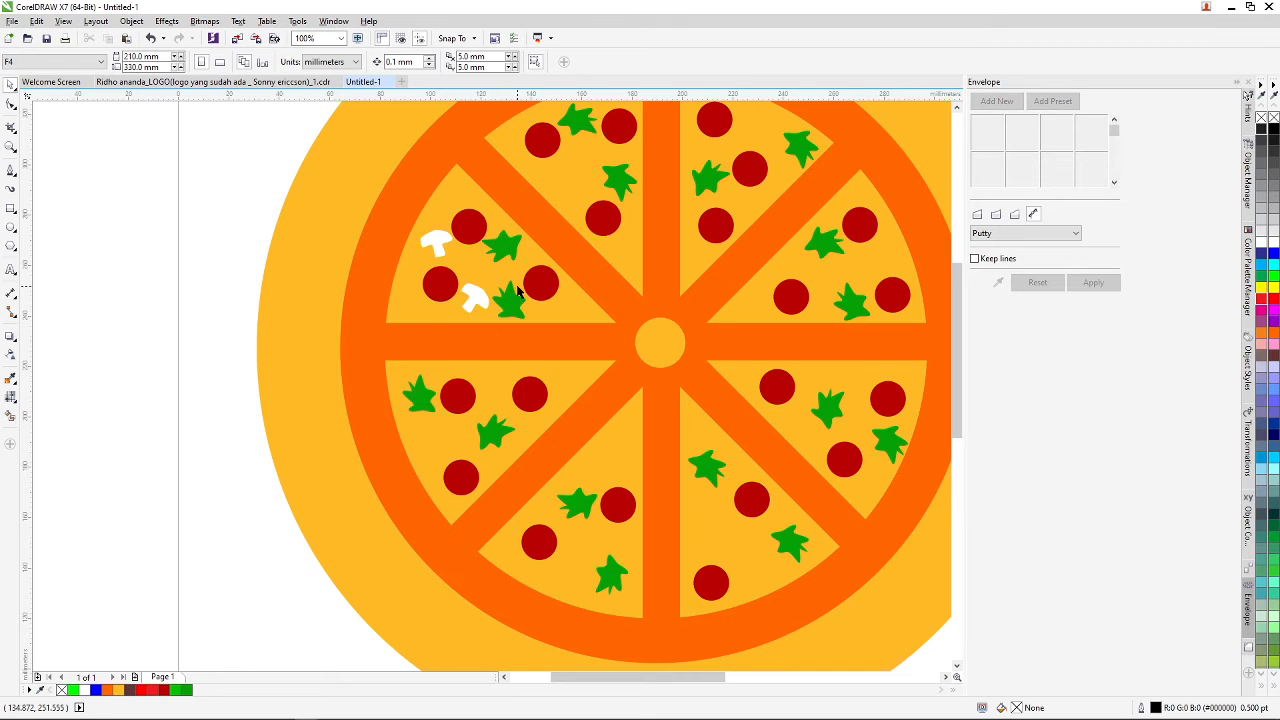
- Place two mushroom copies at different angles in the left slice below the horizontal spoke, one near the hub and one near the crust
left_click(477, 299)
left_click_drag(477, 299, 620, 460)
left_click(572, 378)
left_click(443, 440)
left_click(443, 440)
left_click_drag(464, 463, 480, 431)
- Place two mushroom copies in the bottom slice left of the vertical spoke, rotating the lower one to about 229°
left_click(623, 457)
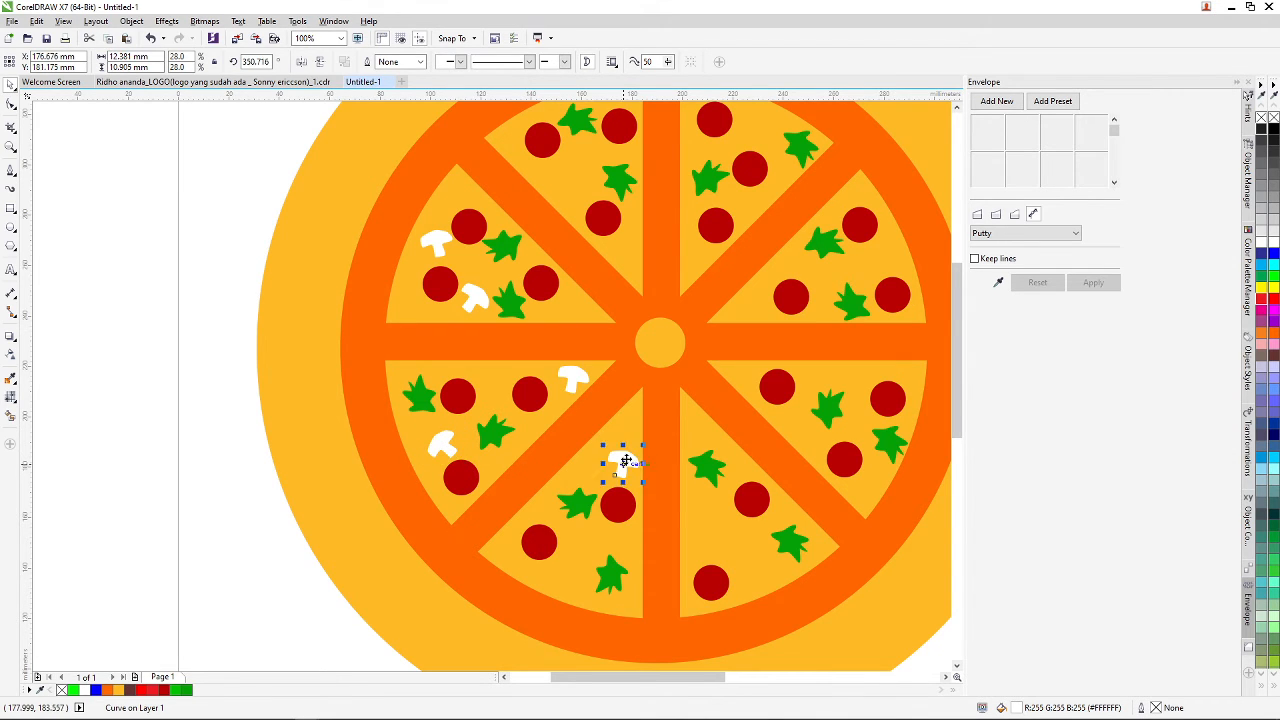
key("F10")
left_click(10, 86)
left_click_drag(626, 463, 600, 515)
key("ctrl+v")
left_click(584, 566)
left_click(588, 563)
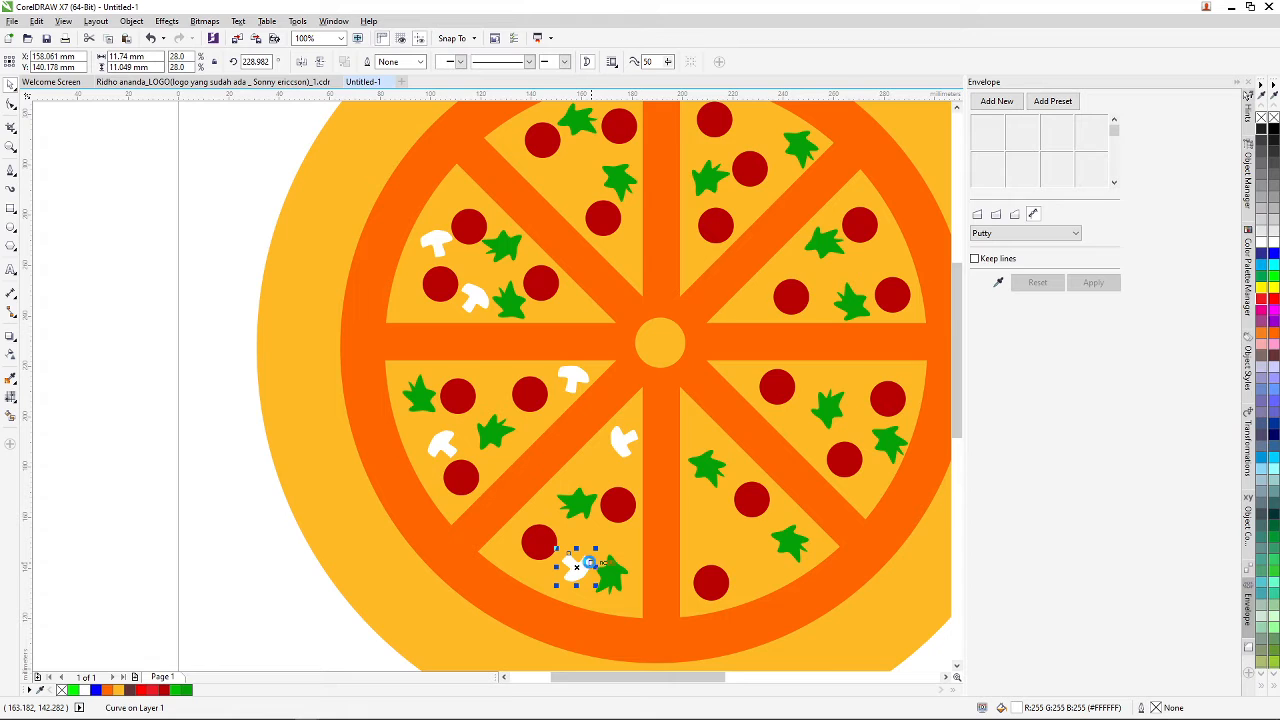
- Place two mushroom copies in the bottom slice right of the vertical spoke, rotated to about 138° and 22°
left_click_drag(588, 563, 746, 553)
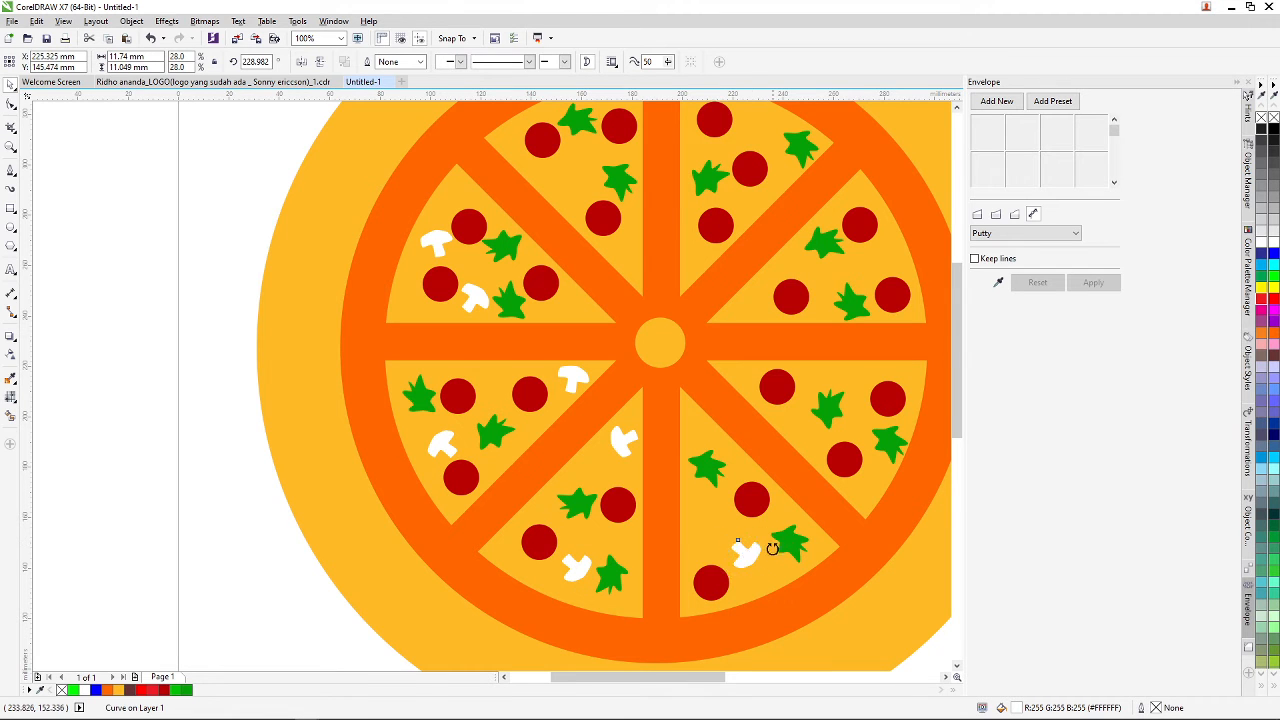
left_click(746, 553)
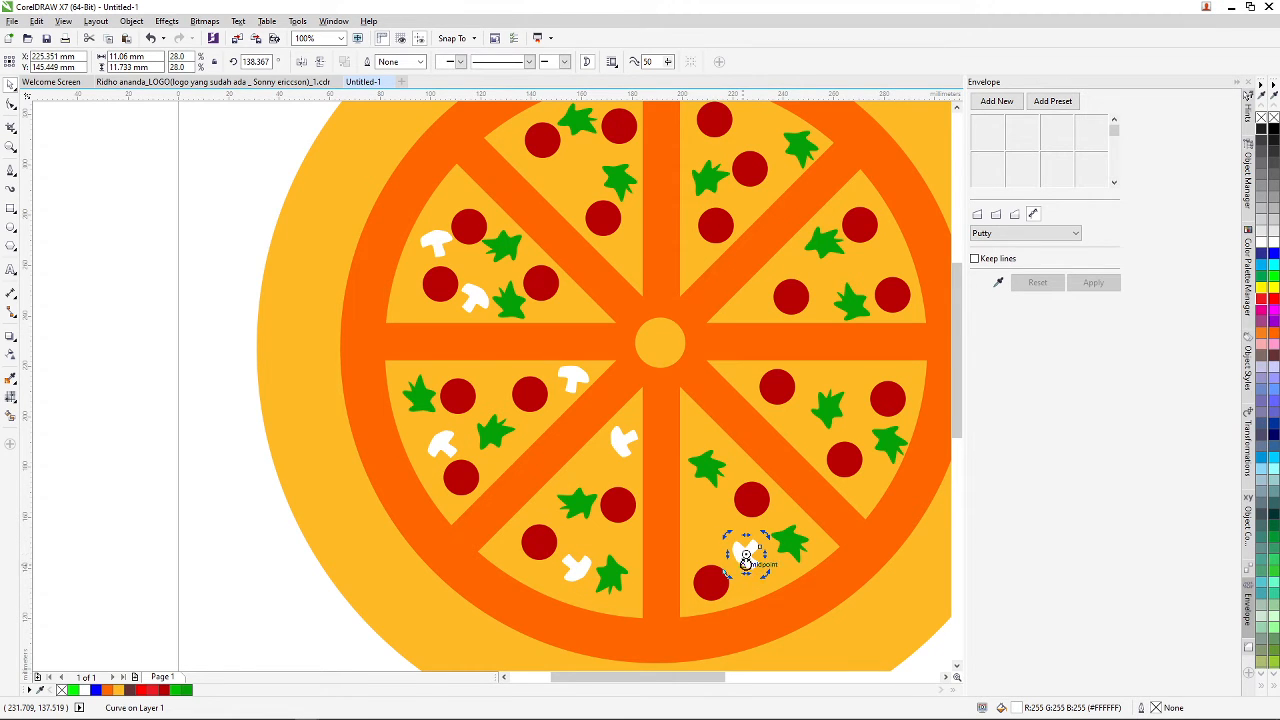
left_click_drag(748, 560, 706, 516)
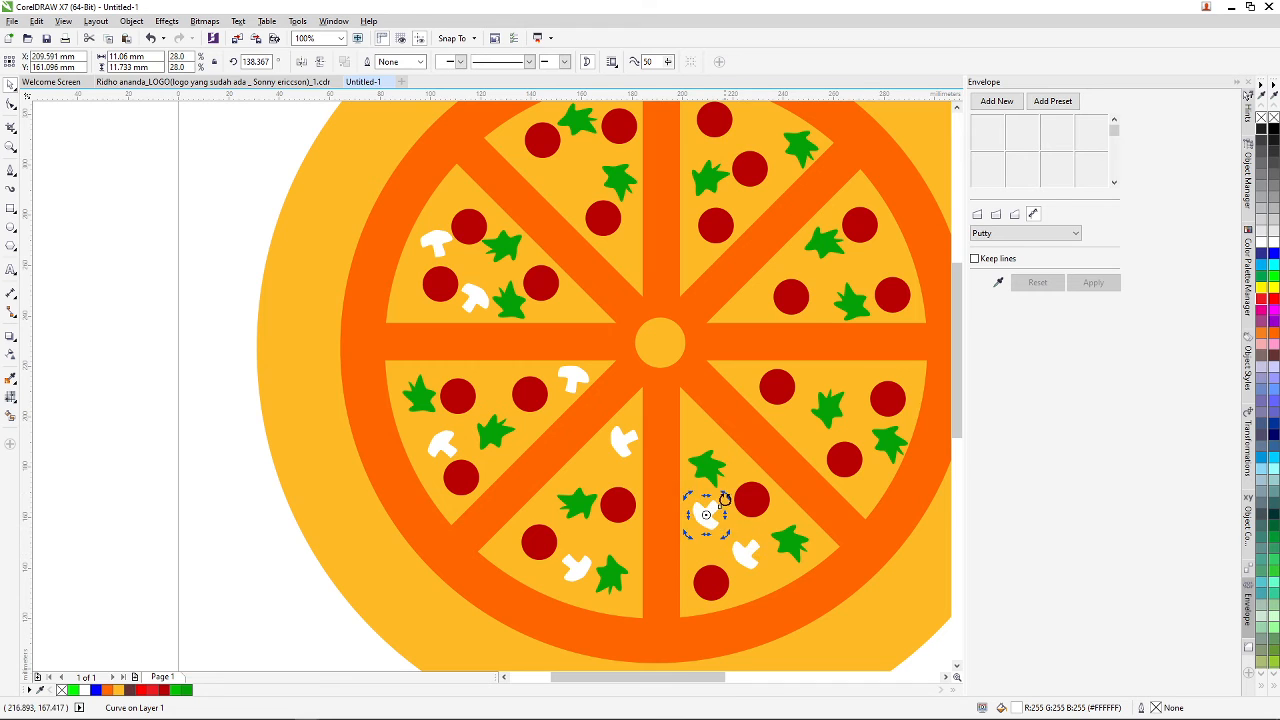
left_click(706, 516)
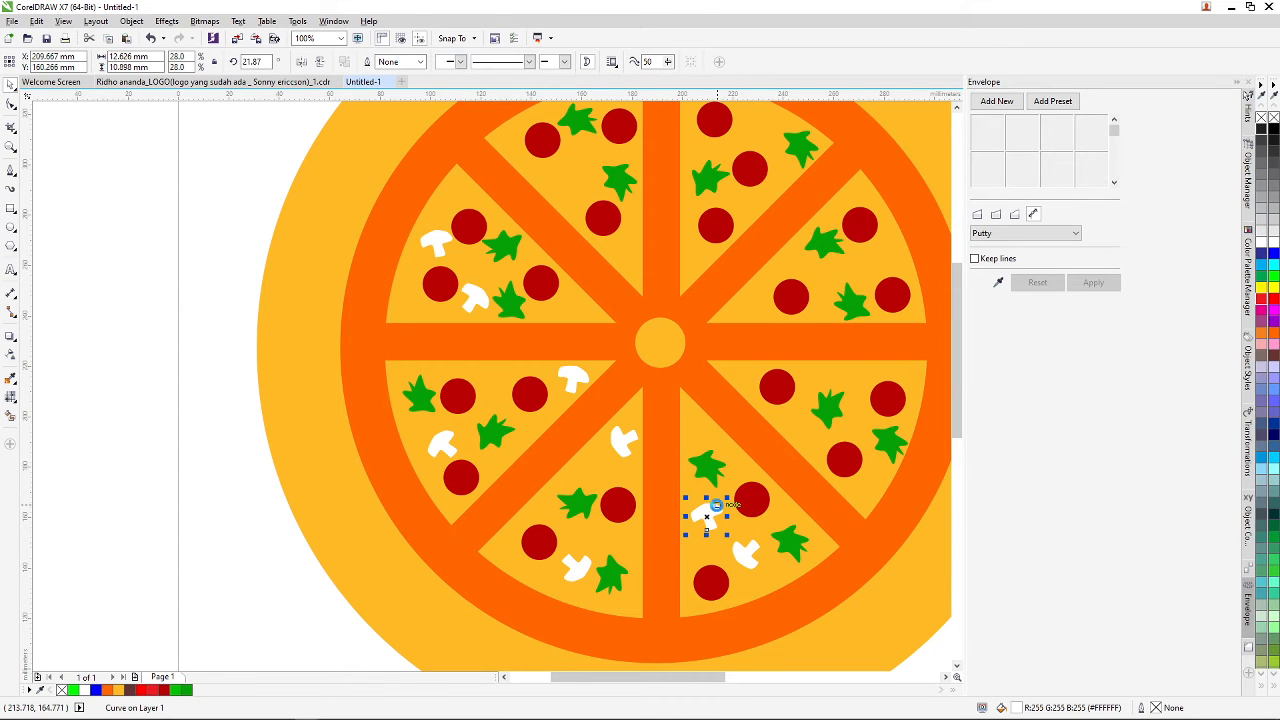
- Place two mushroom copies in the right slice below the horizontal spoke, with the one nearest the spoke at about 37°
left_click_drag(716, 505, 885, 375)
left_click(811, 432)
left_click(864, 382)
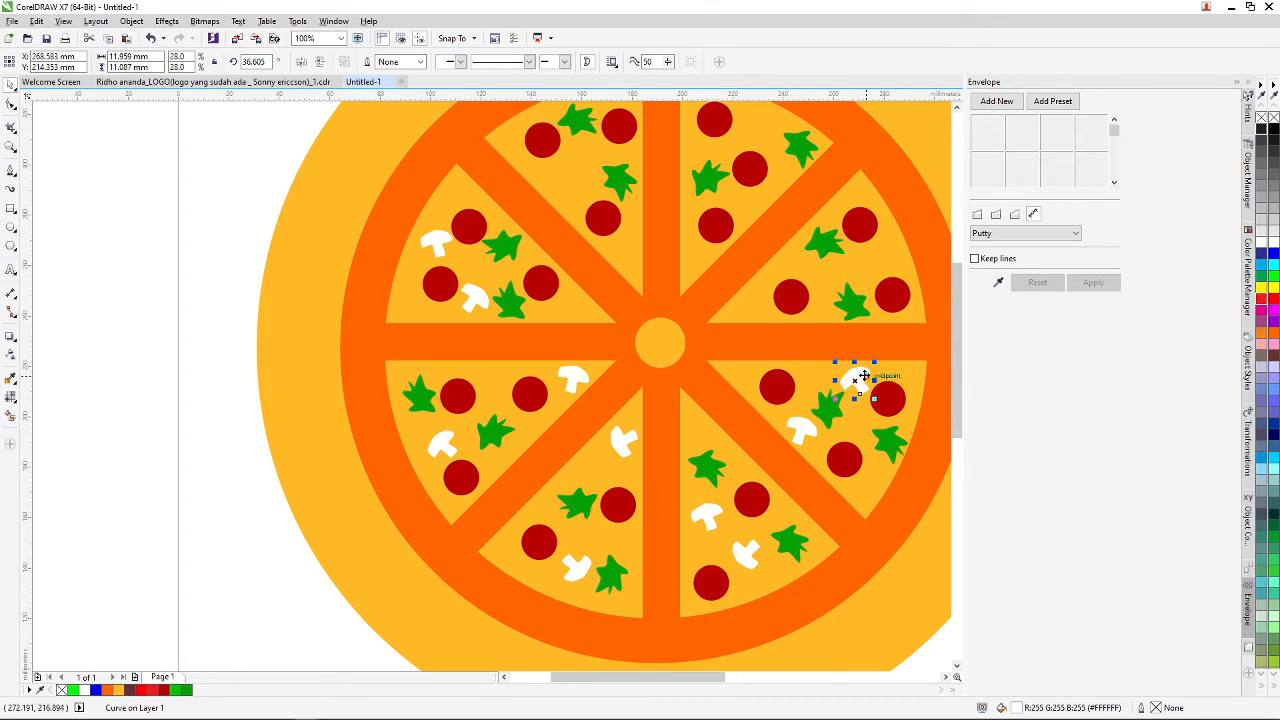
- Place two mushroom copies in the slice just above the right horizontal divider and one, rotated about 14°, near the tip of the top-right slice
left_click_drag(858, 375, 706, 294)
left_click(758, 301)
left_click(768, 297)
left_click(872, 262)
left_click(862, 262)
left_click(701, 257)
left_click(703, 258)
scroll(697, 251, "down", 3)
scroll(740, 220, "up", 3)
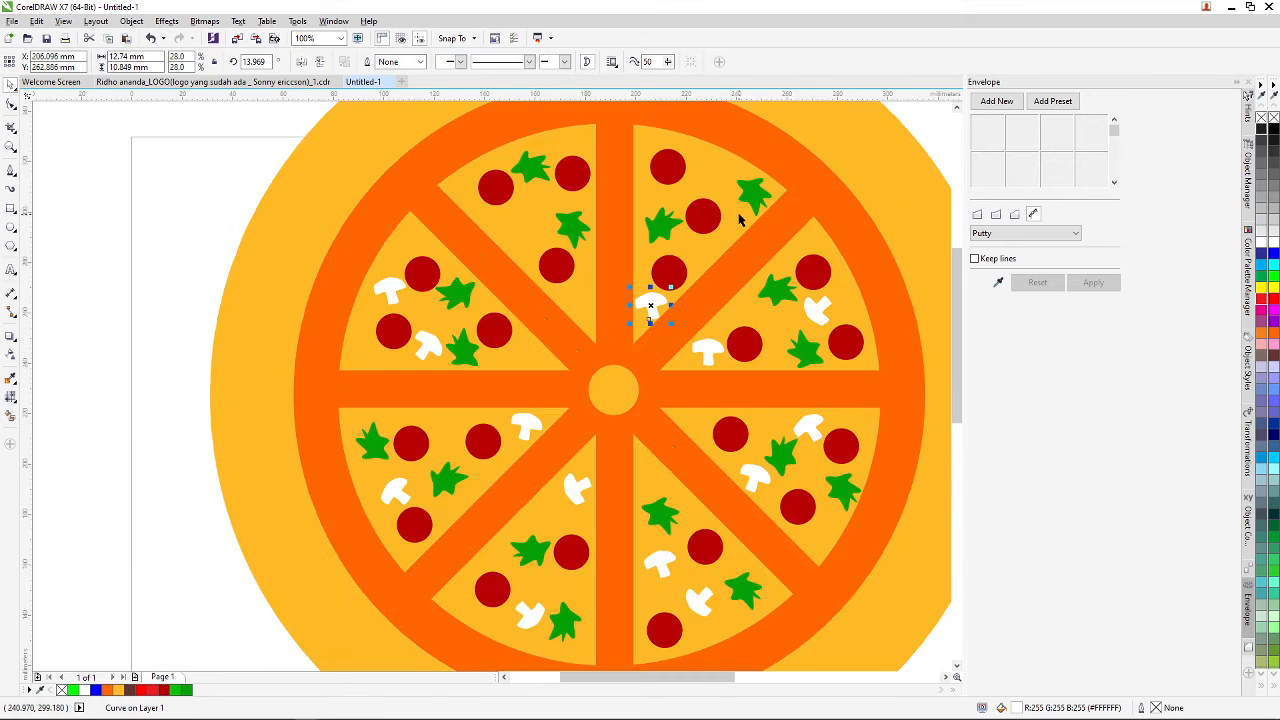
- Add a mushroom copy near the top-right slice's outer edge and another in the middle of the top-left slice, rotating the latter to about 93°
left_click_drag(667, 295, 537, 226)
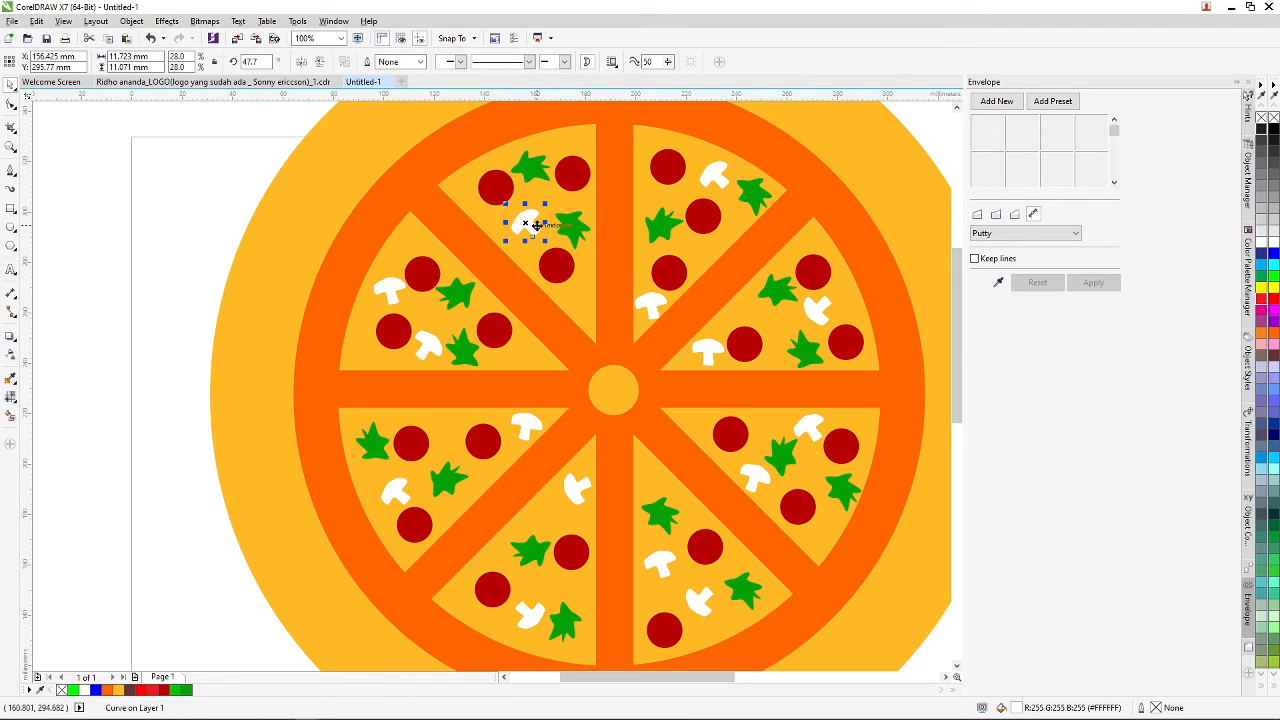
left_click(537, 226)
double_click(524, 220)
left_click(9, 85)
left_click(517, 228)
left_click_drag(546, 244, 550, 220)
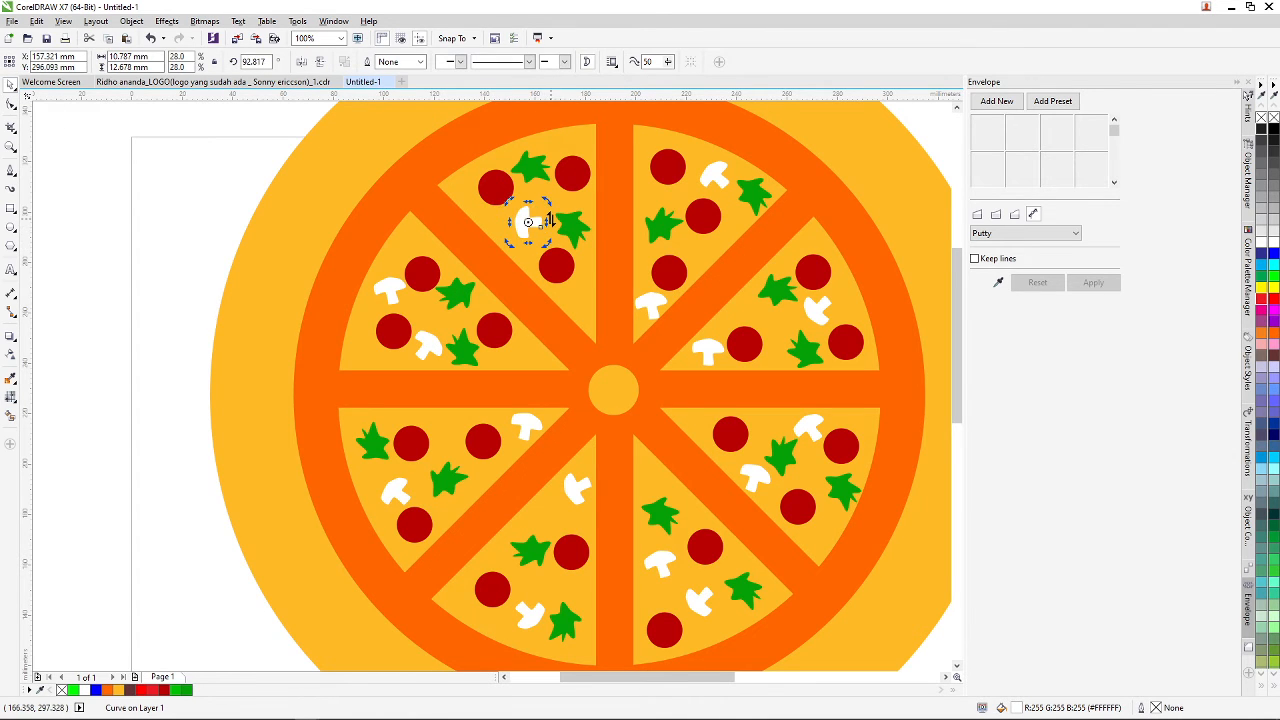
left_click(536, 221)
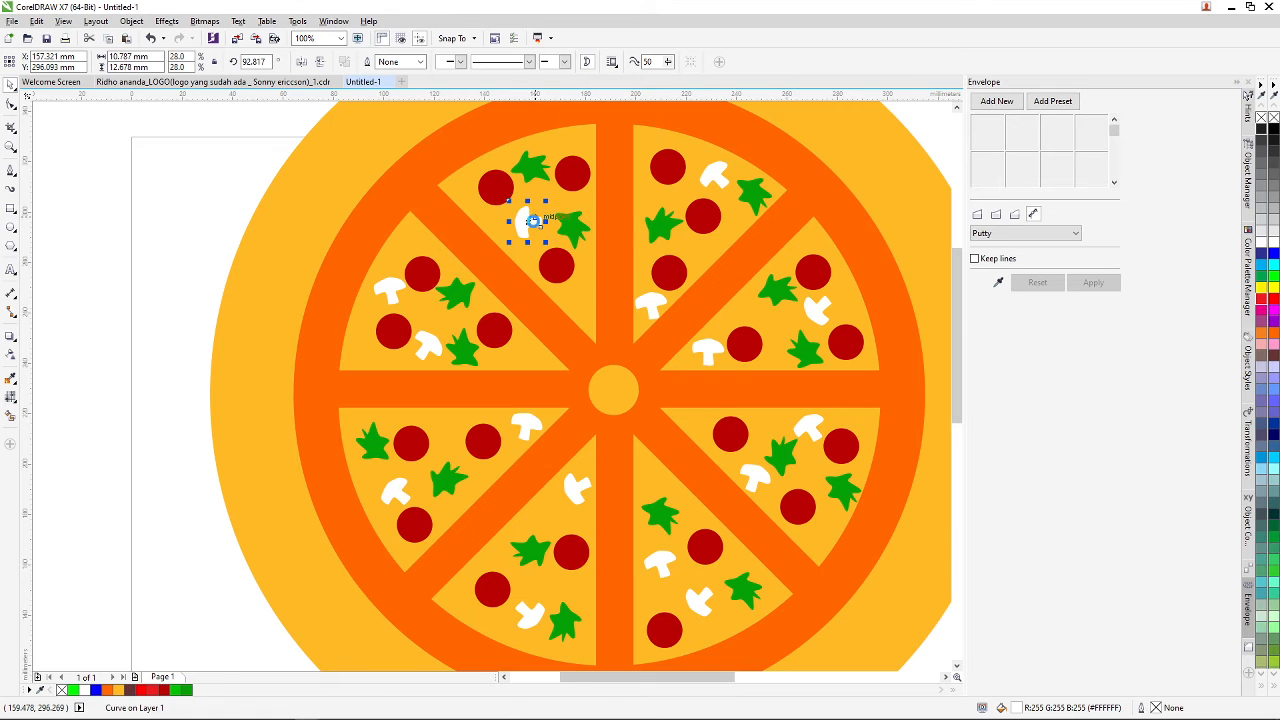
- Copy mushrooms to the outer edge of the top-left slice, rotated about 160°, and near that slice's tip
scroll(535, 221, "down", 3)
scroll(510, 245, "up", 3)
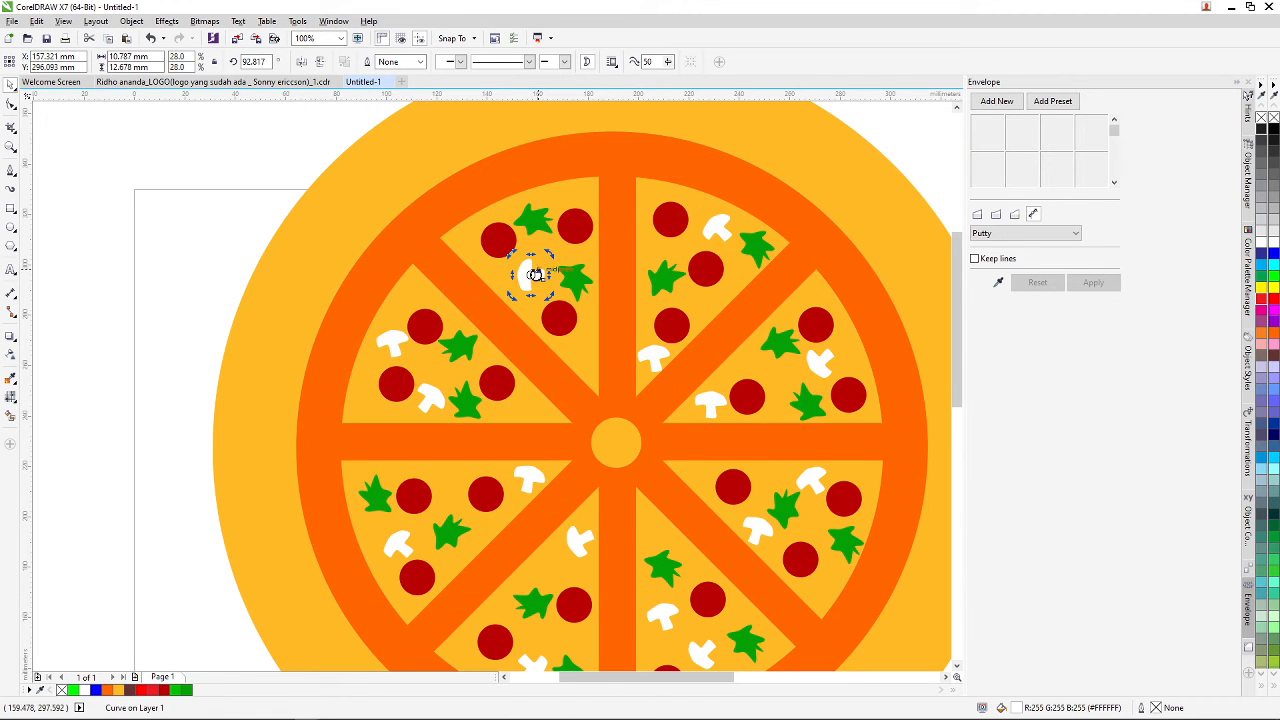
left_click_drag(537, 279, 597, 187)
left_click(578, 199)
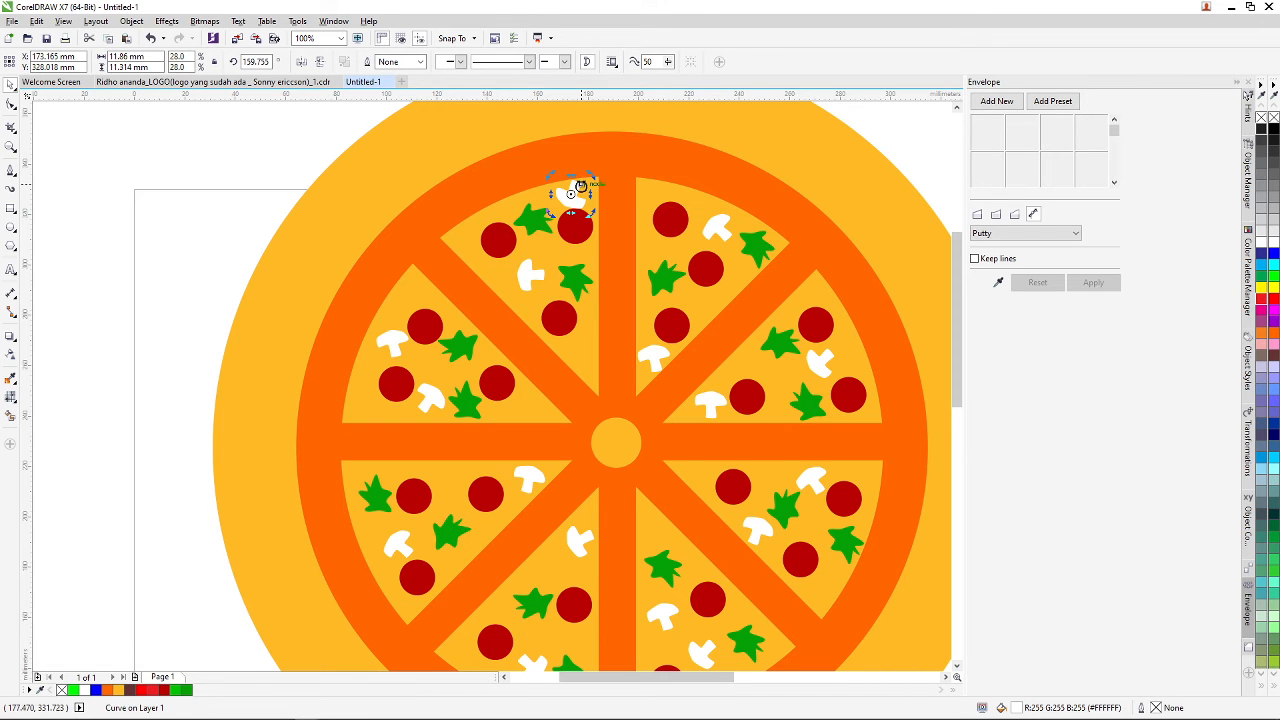
left_click(575, 192)
scroll(573, 192, "down", 3)
scroll(572, 200, "up", 3)
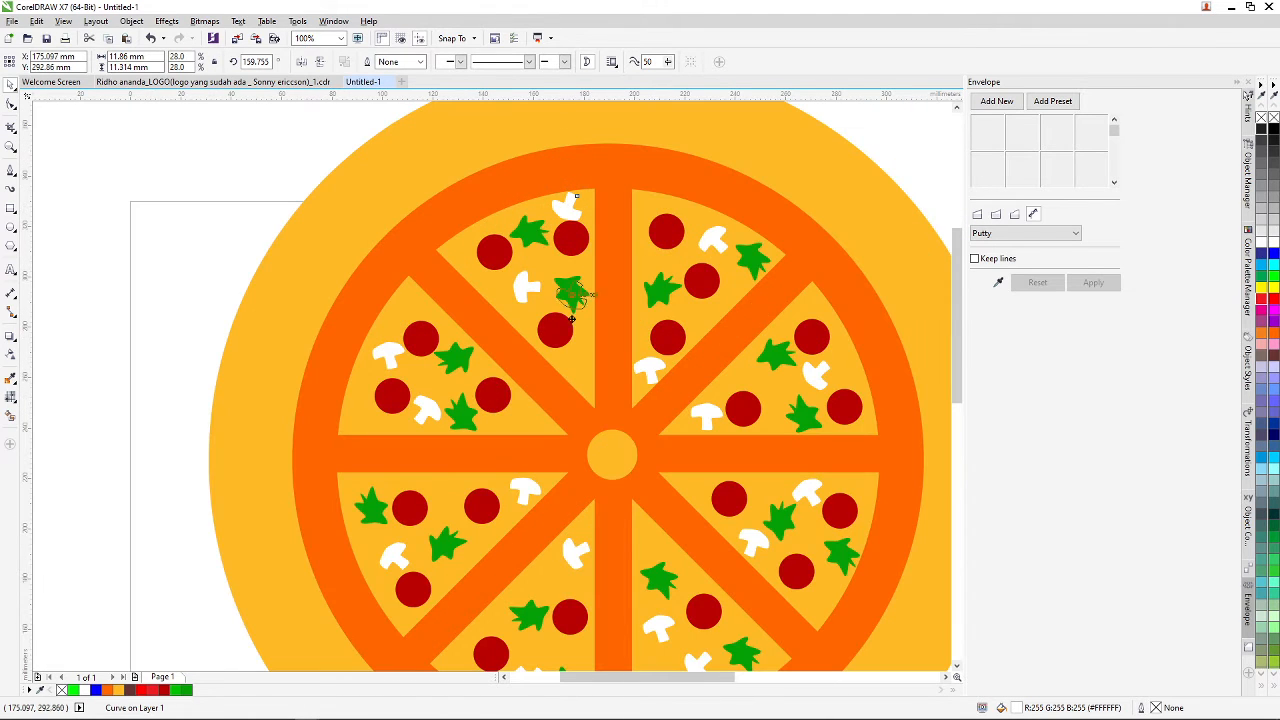
scroll(572, 352, "down", 3)
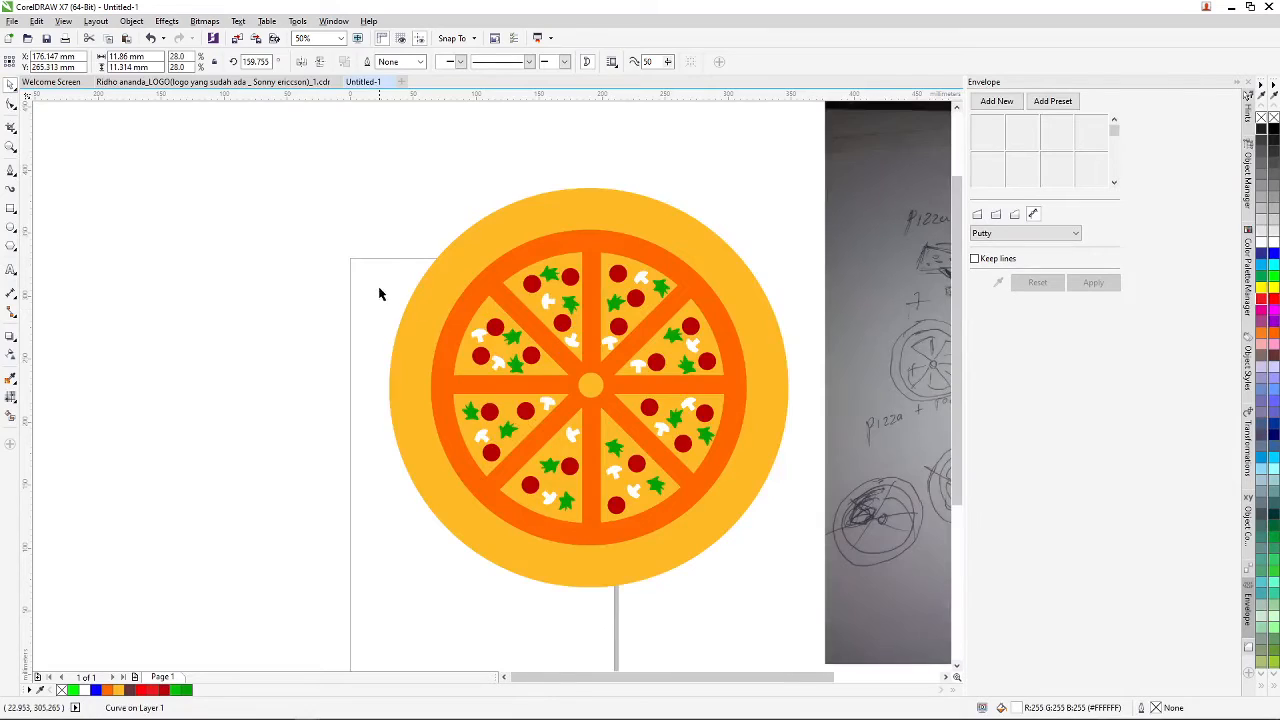
left_click(380, 289)
- Compare the pizza artwork with the pizza wheel sketches in the reference photo
scroll(463, 302, "down", 3)
scroll(463, 302, "up", 1)
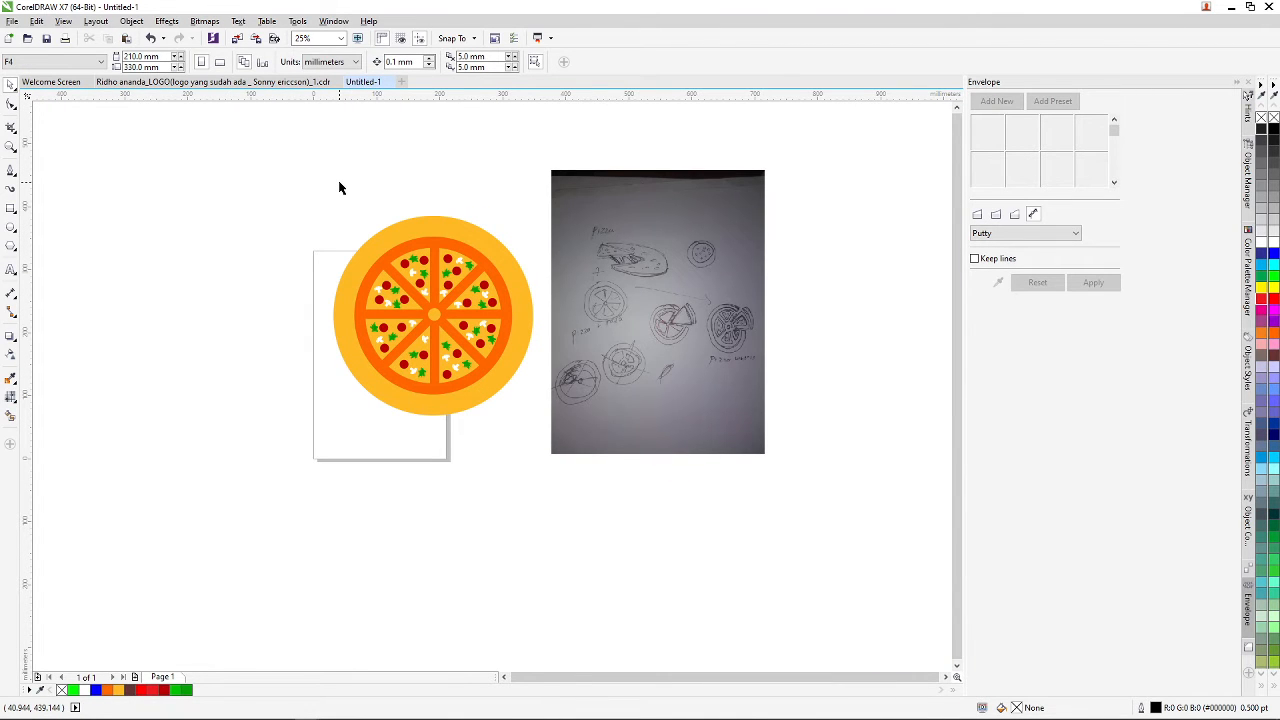
scroll(750, 338, "up", 3)
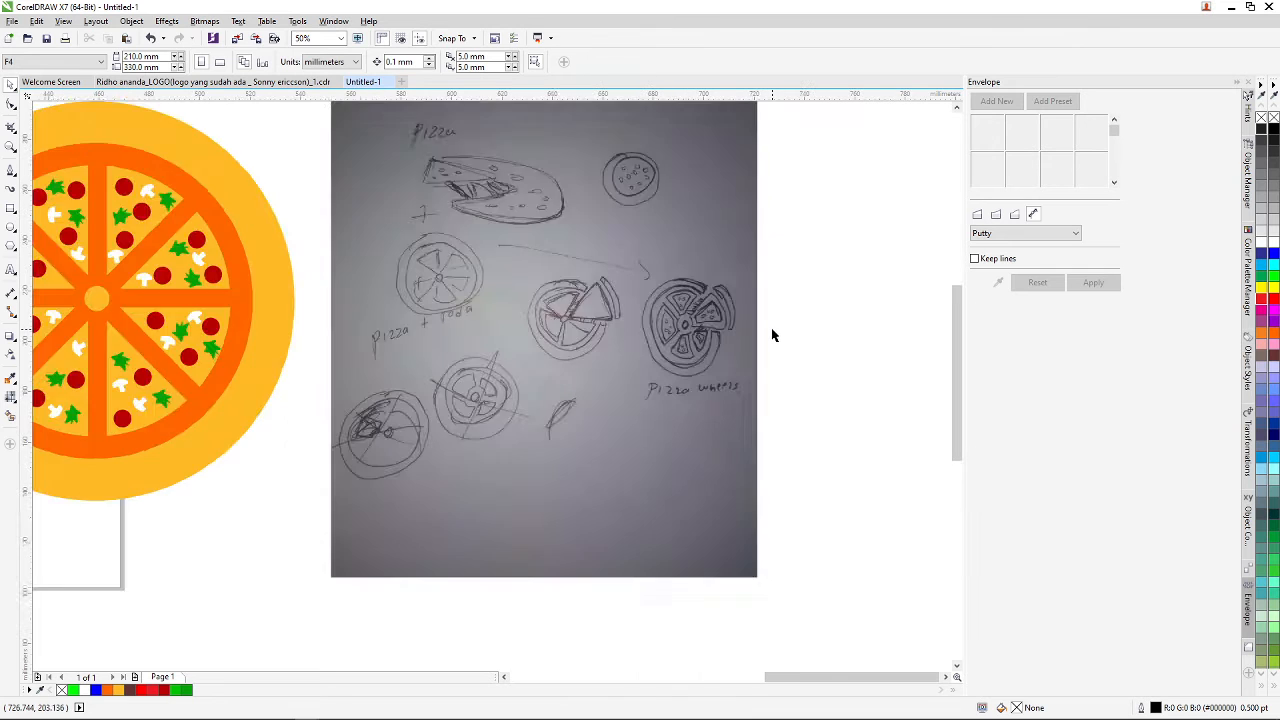
scroll(690, 315, "down", 3)
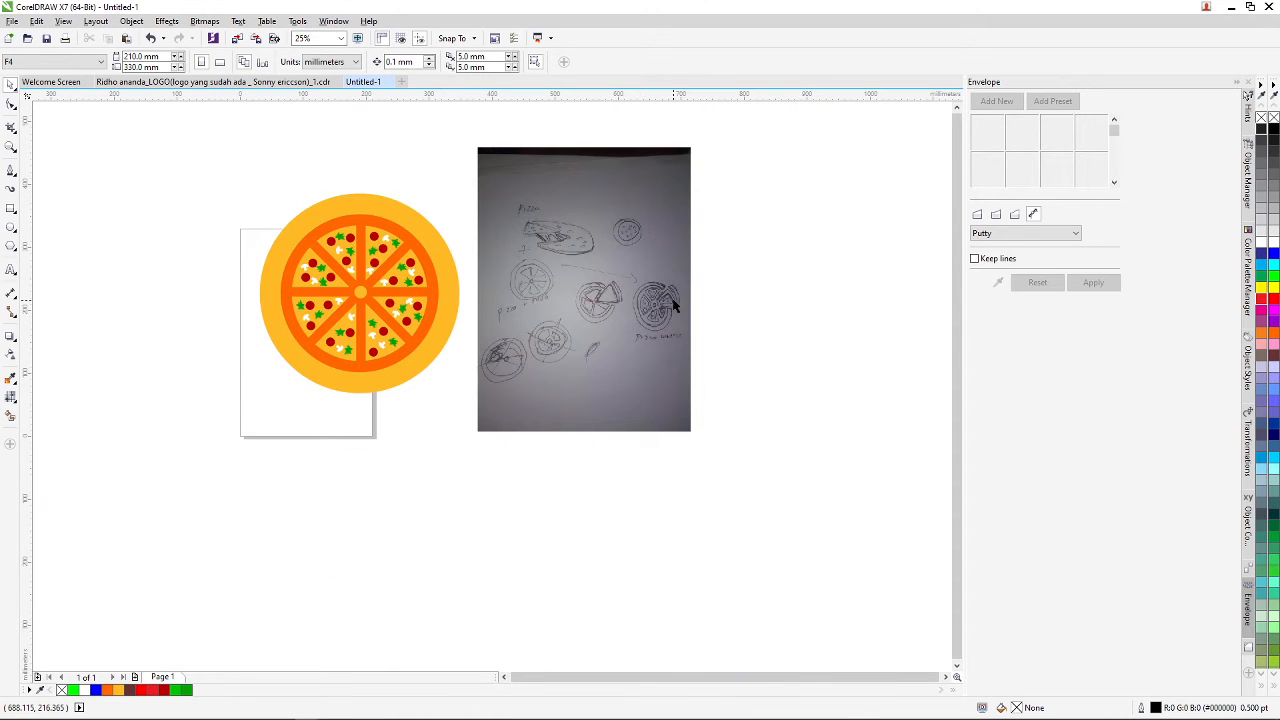
scroll(703, 270, "up", 1)
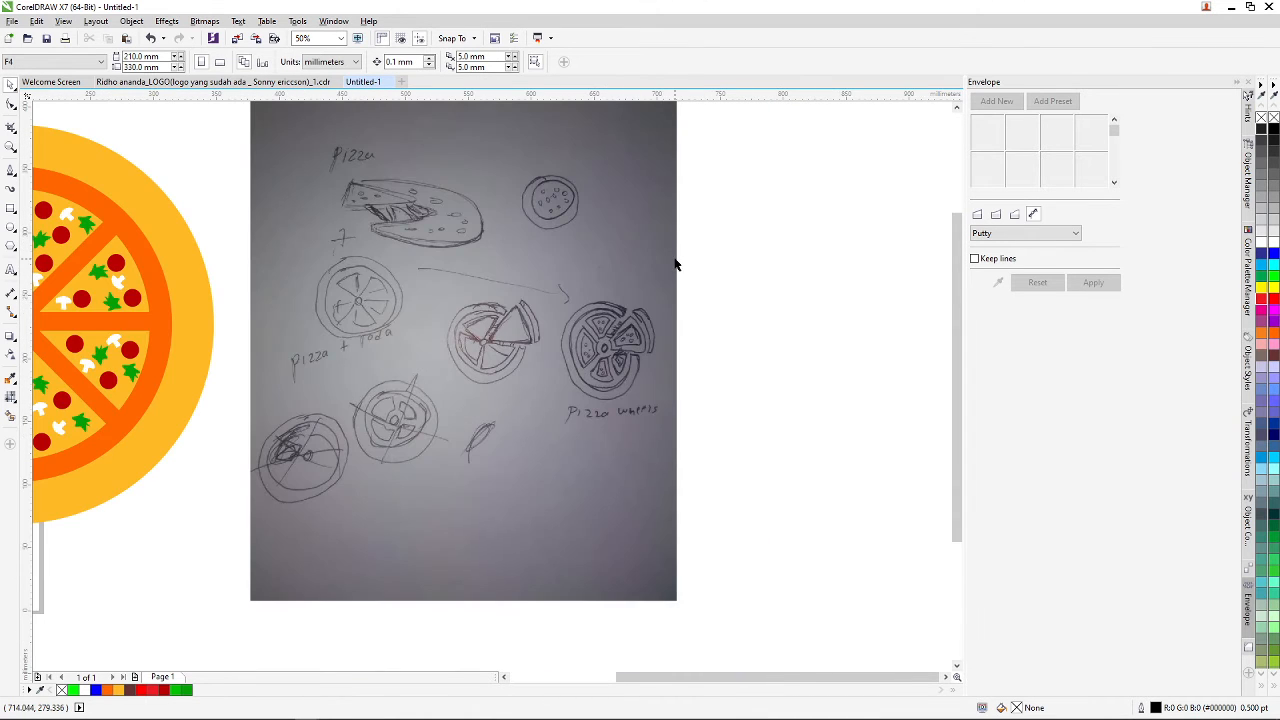
scroll(472, 245, "down", 2)
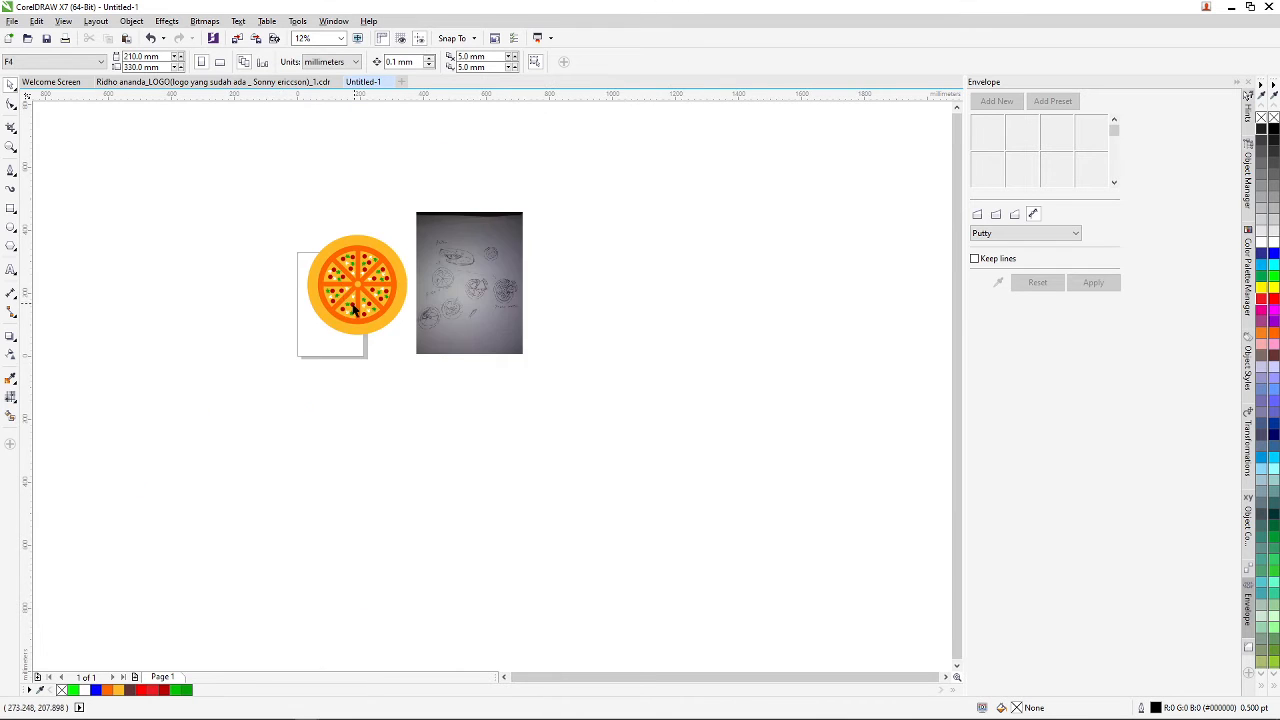
scroll(358, 290, "up", 3)
scroll(361, 257, "down", 2)
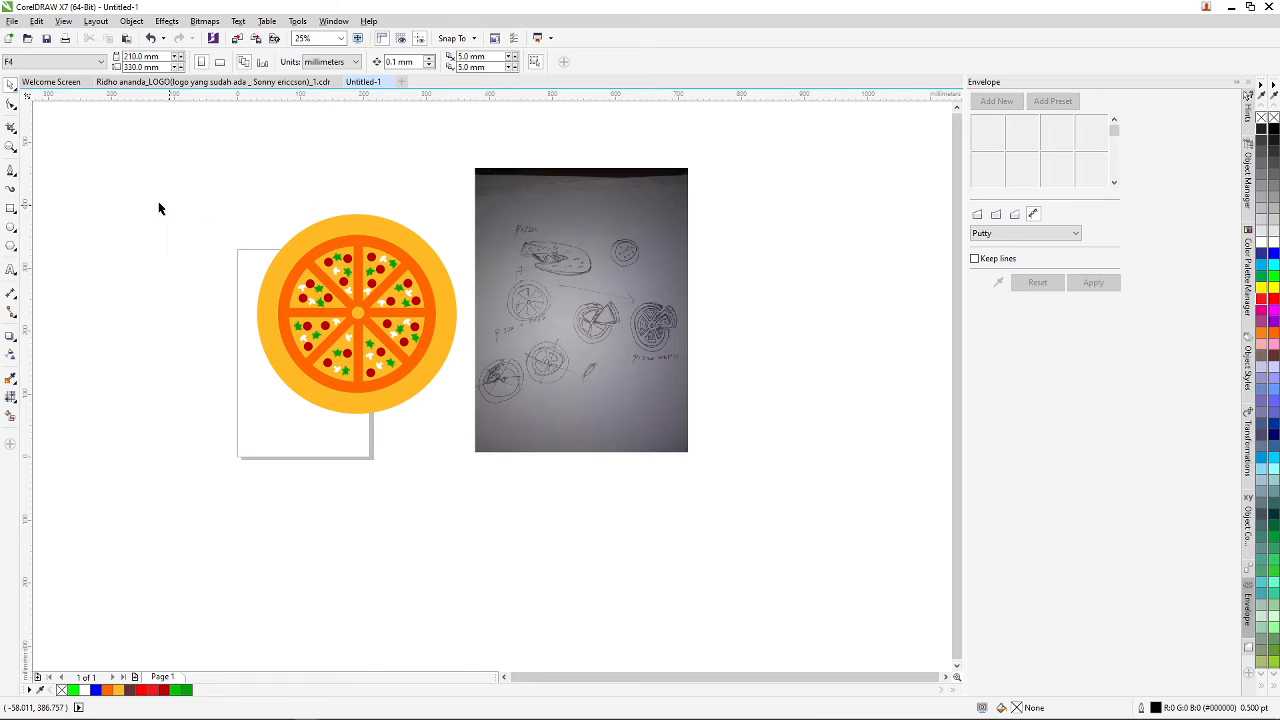
- Draw a tall narrow rectangle about 21 mm wide and 279 mm high beside the pizza
key("F6")
left_click_drag(167, 239, 181, 415)
left_click(10, 86)
left_click(175, 252)
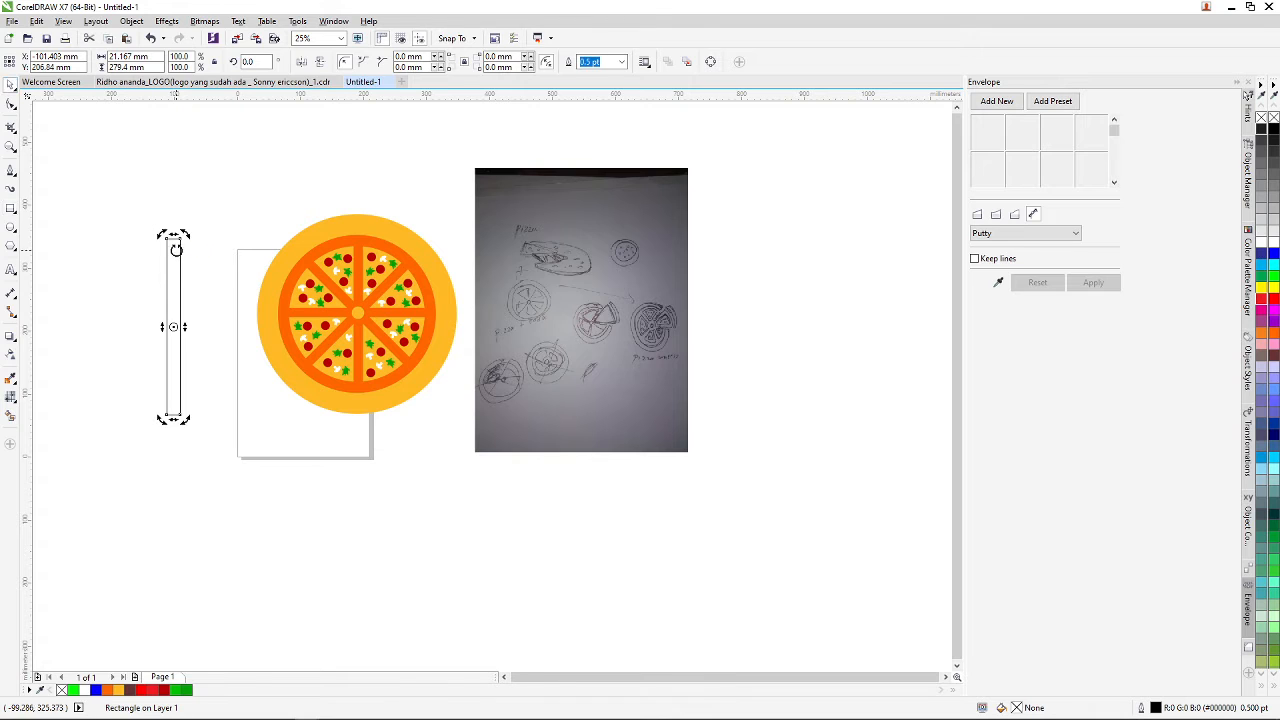
left_click(175, 254)
- Move the rectangle onto the pizza's upper vertical divider, ending at the centre hub, and narrow it to about 5.3 mm
left_click_drag(175, 261, 423, 223)
scroll(354, 241, "up", 1)
scroll(355, 231, "up", 2)
scroll(423, 223, "down", 2)
scroll(424, 118, "up", 1)
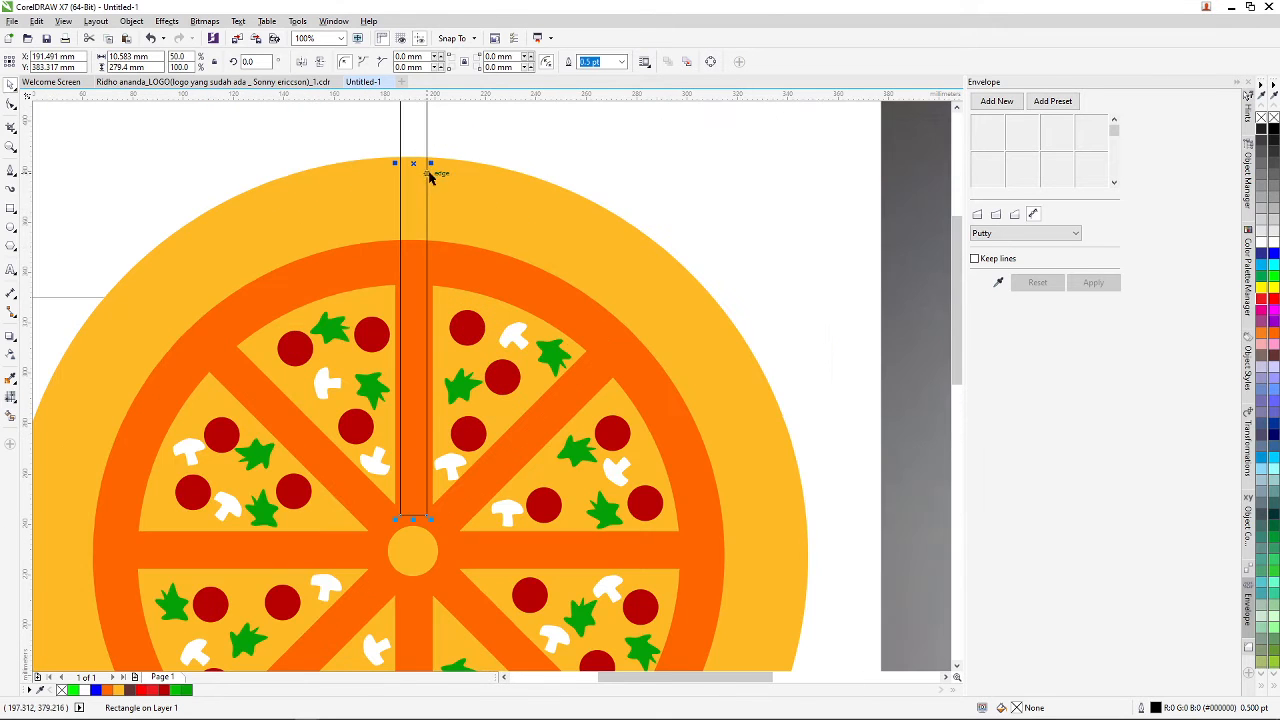
left_click_drag(430, 163, 413, 194)
scroll(413, 194, "down", 2)
scroll(413, 194, "up", 2)
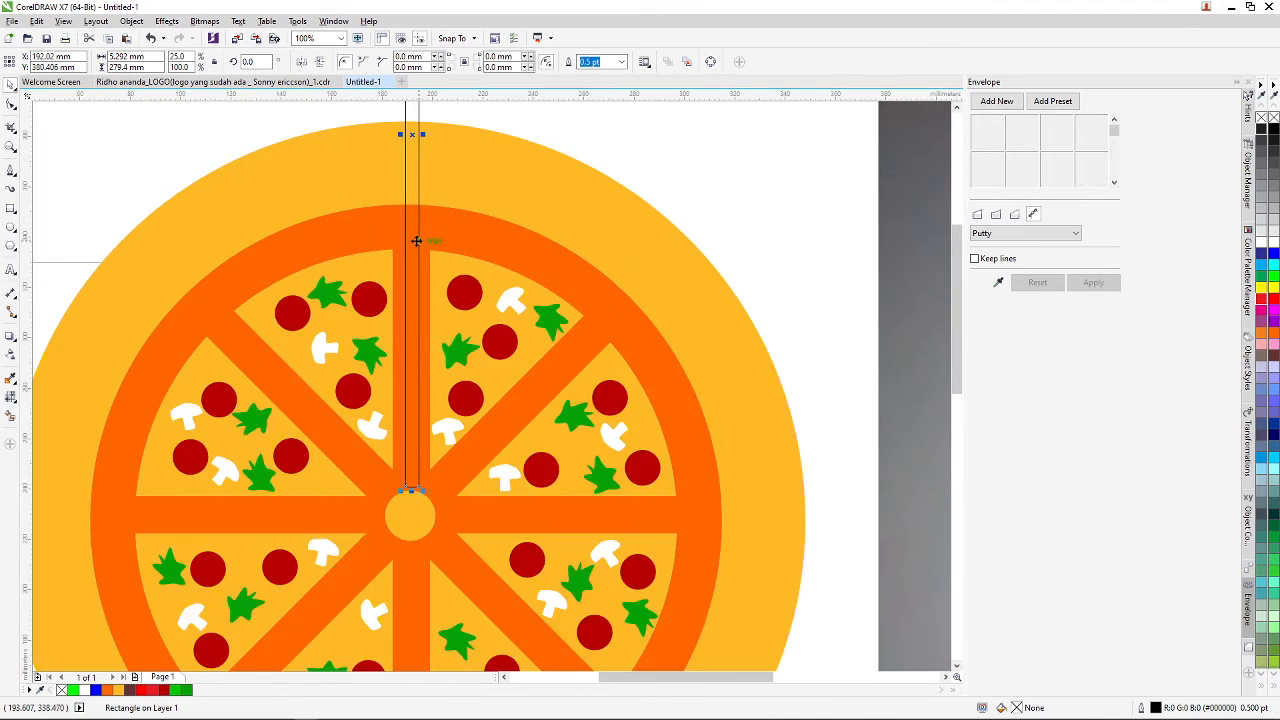
scroll(415, 230, "down", 3)
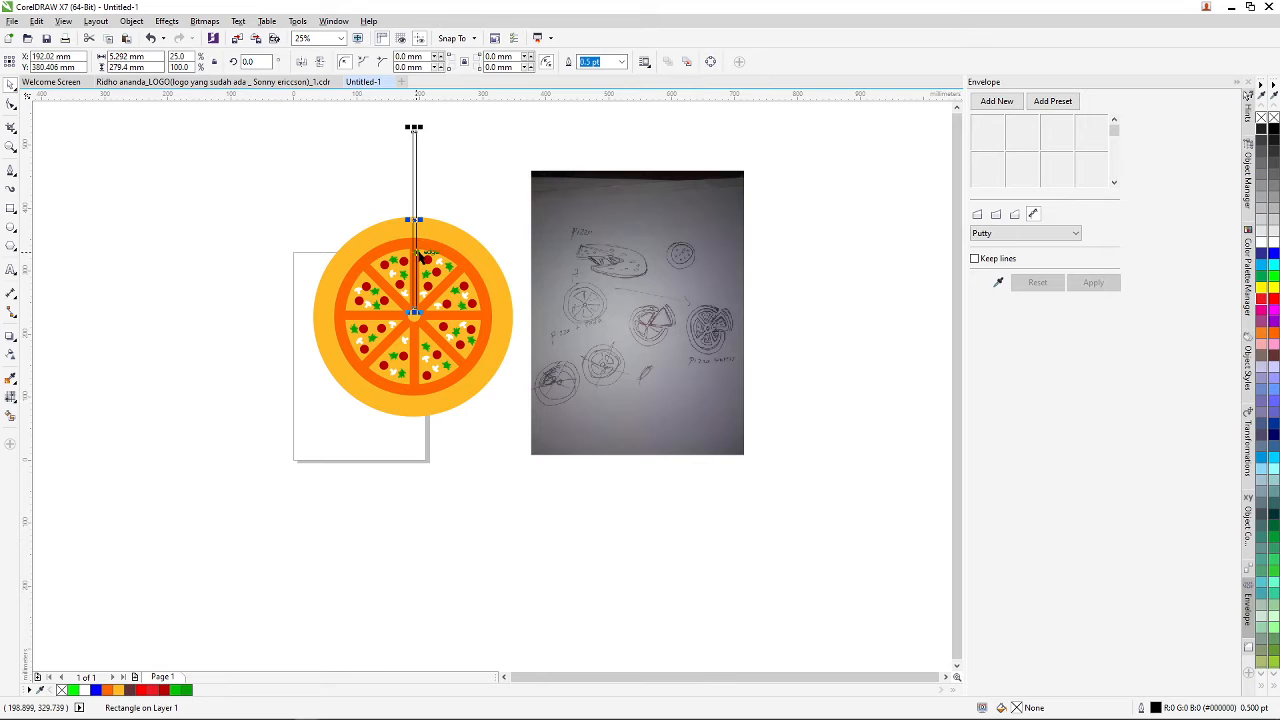
- Make a horizontal copy of the thin rectangle at 270° and align its inner end with the upright one's lower end above the hub
left_click_drag(414, 192, 494, 243)
right_click(445, 168)
left_click(444, 168)
scroll(494, 243, "up", 1)
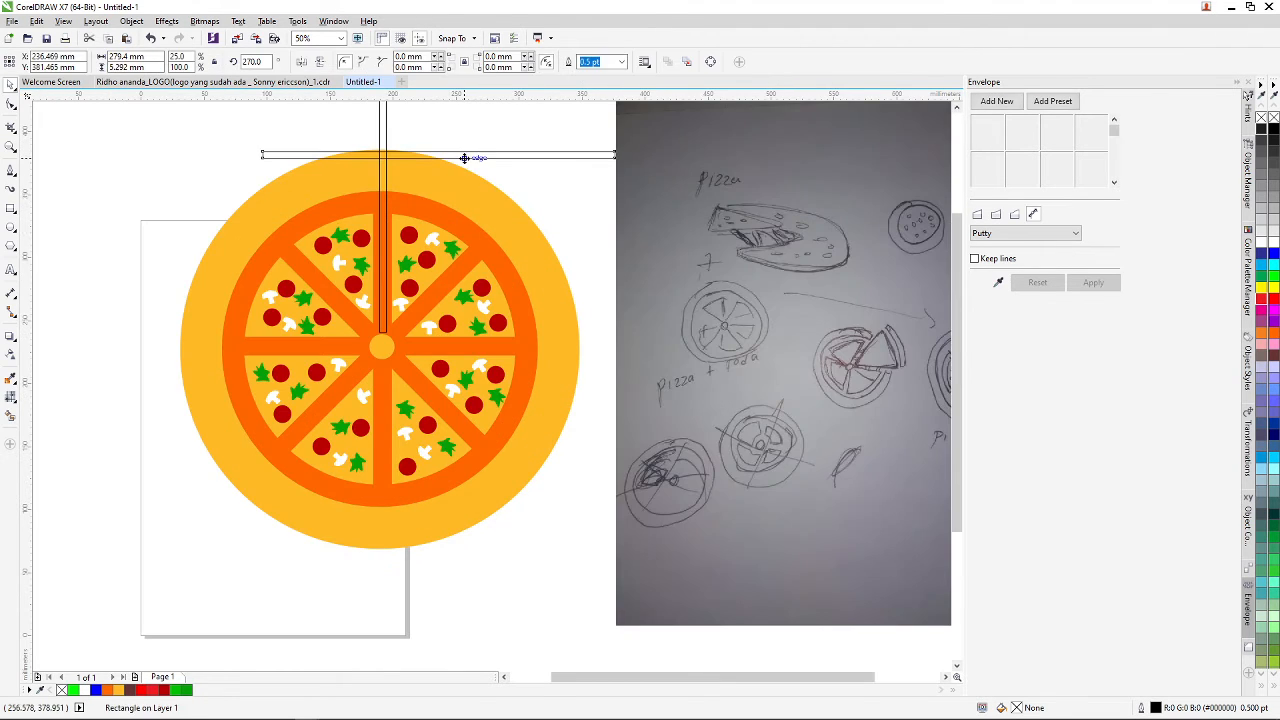
left_click_drag(464, 157, 581, 331)
scroll(423, 331, "up", 2)
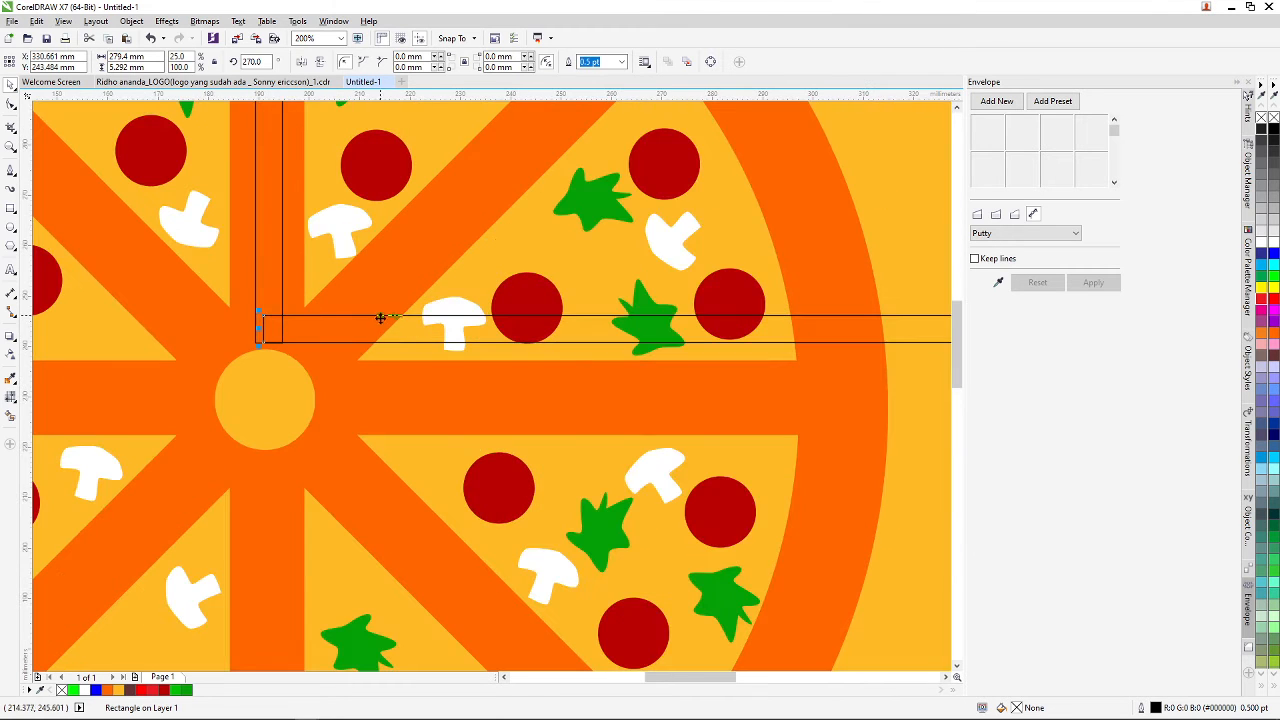
left_click_drag(380, 317, 369, 317)
- Rotate the horizontal rectangle about its inner end to about 326.6° so it slants toward the upper right
scroll(369, 317, "down", 2)
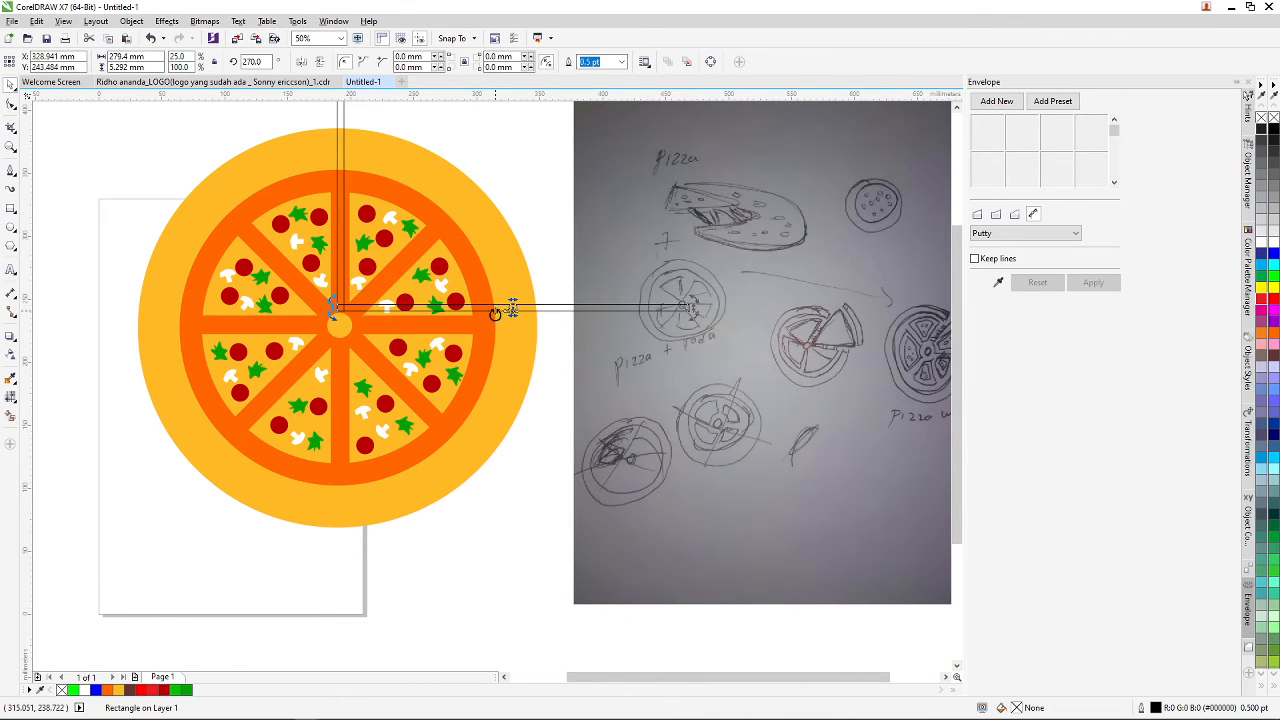
scroll(338, 305, "up", 1)
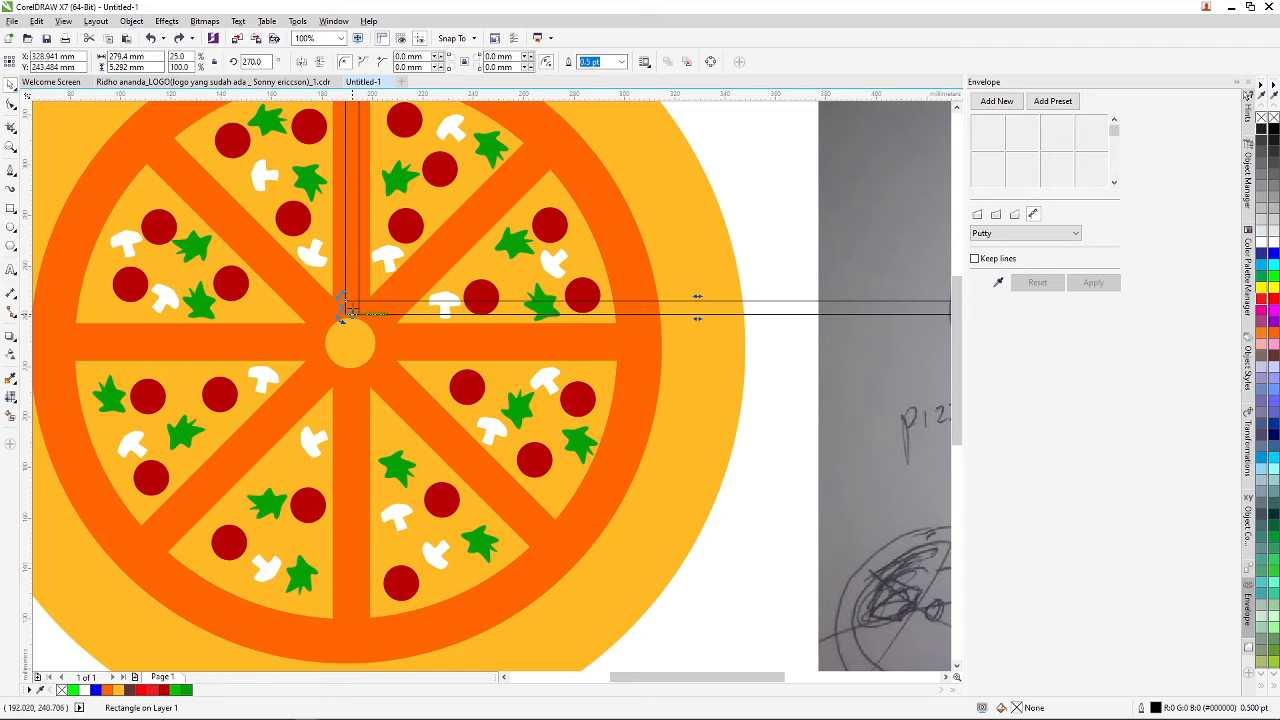
scroll(349, 271, "down", 1)
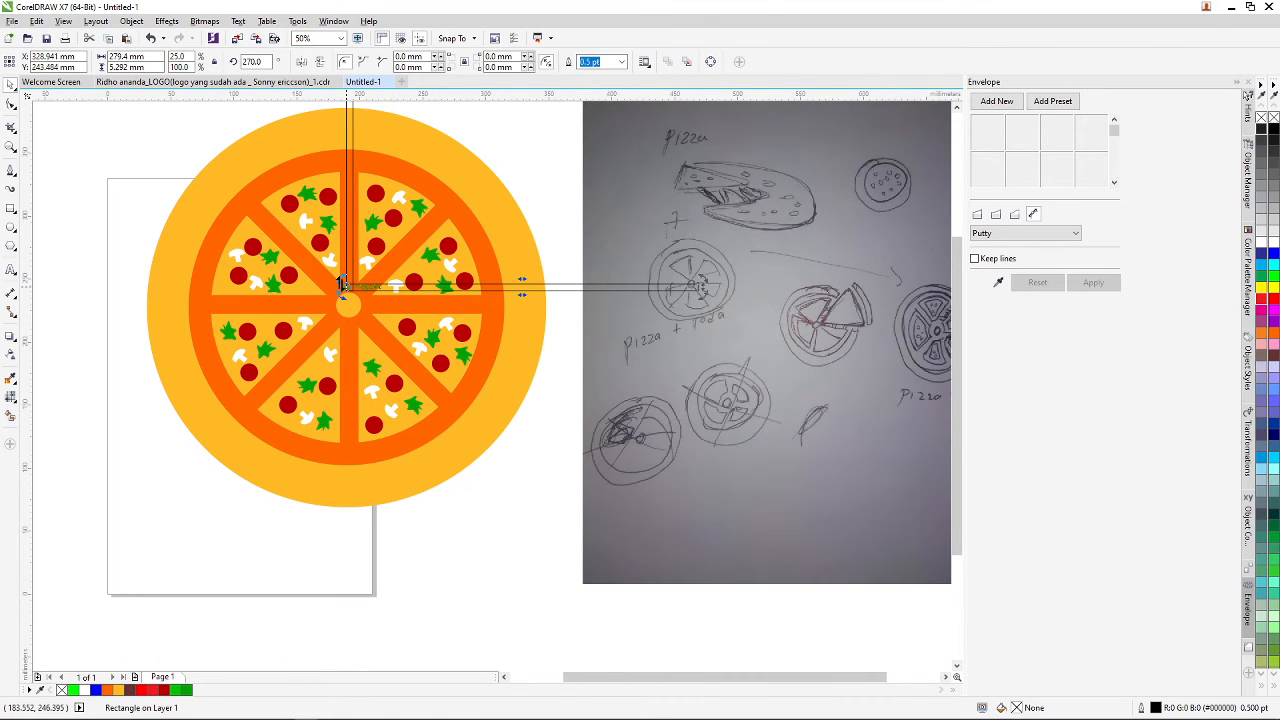
scroll(343, 284, "up", 1)
scroll(348, 288, "down", 1)
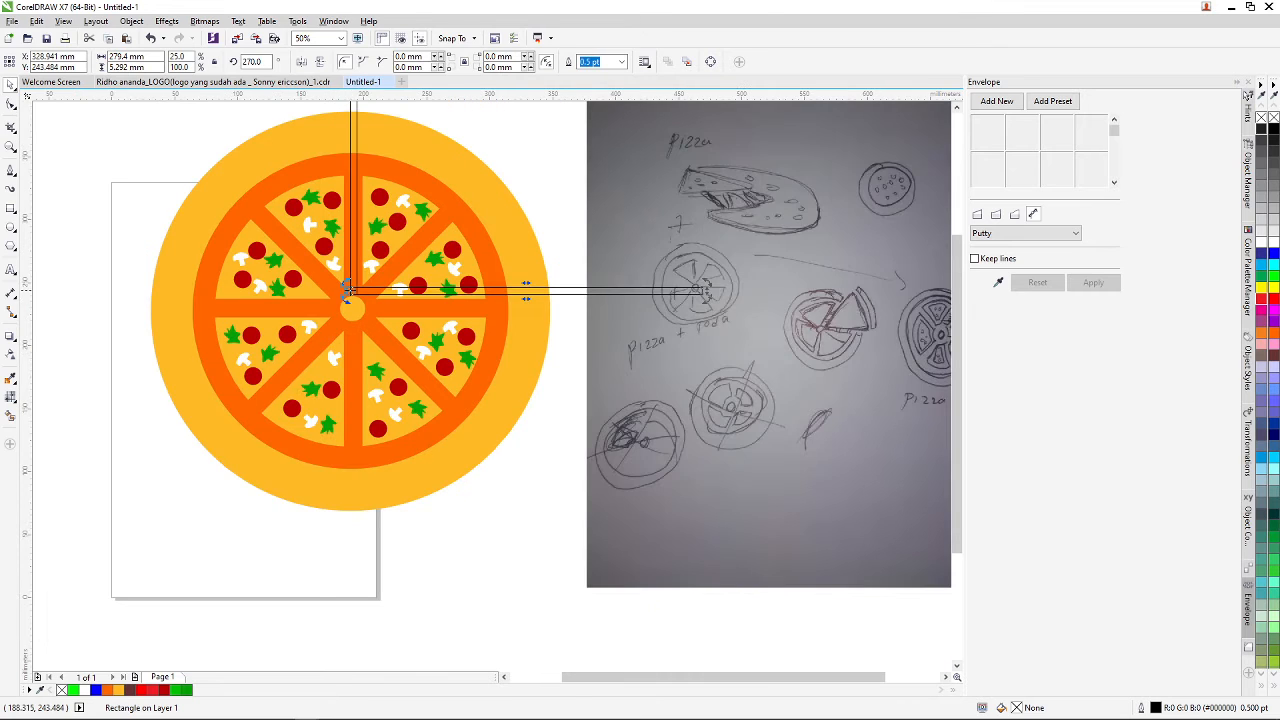
left_click_drag(707, 299, 468, 112)
scroll(424, 158, "down", 1)
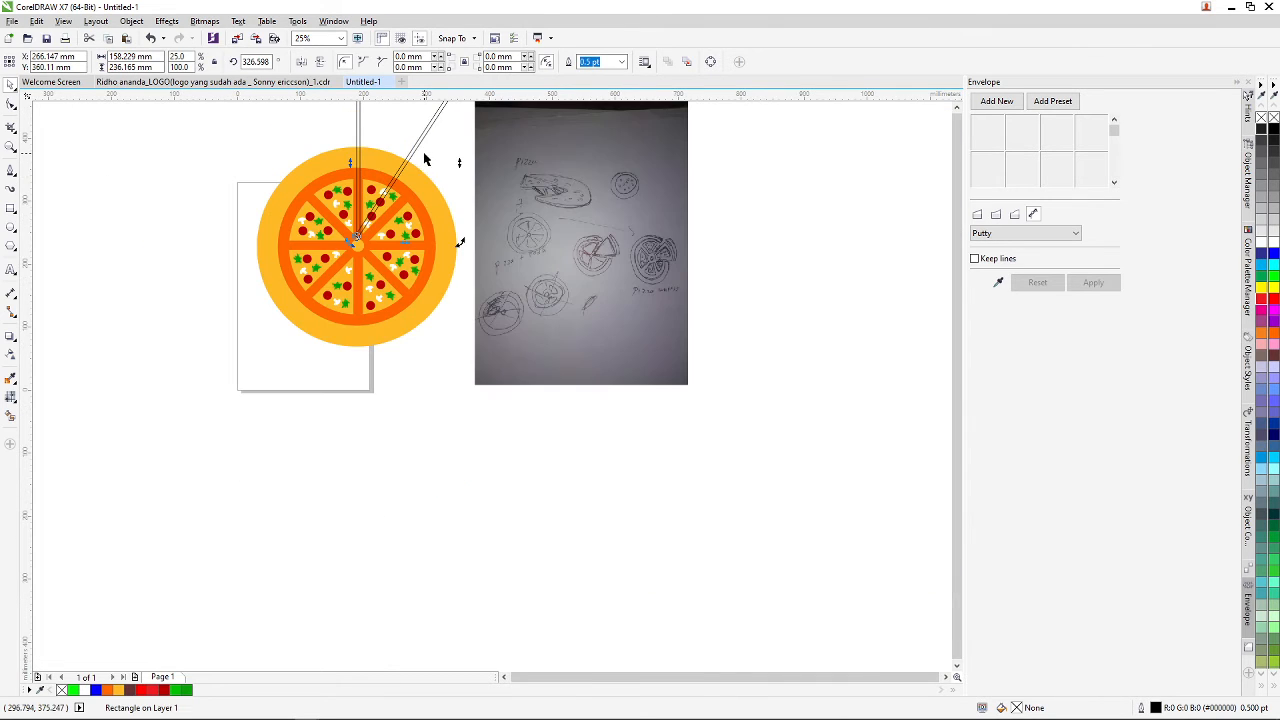
- Shift the slanted rectangle to the right of the upright one and rotate it to about 309.6°
scroll(424, 158, "up", 2)
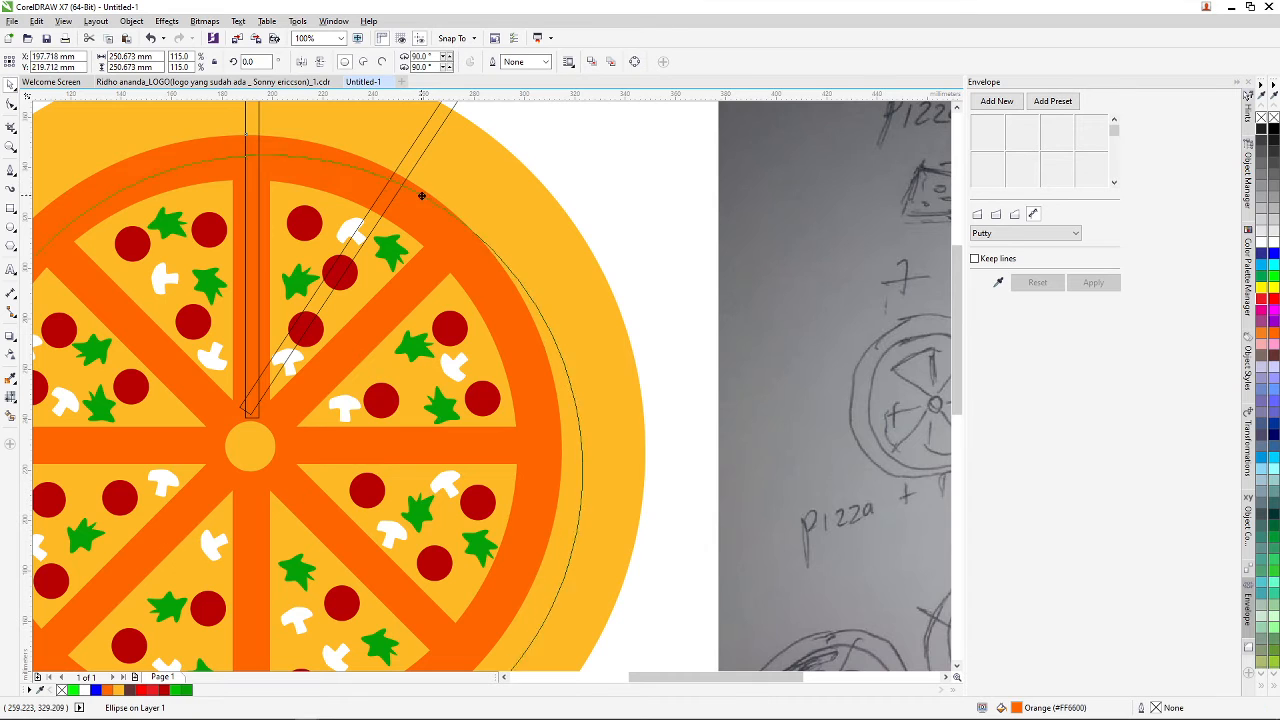
left_click(566, 150)
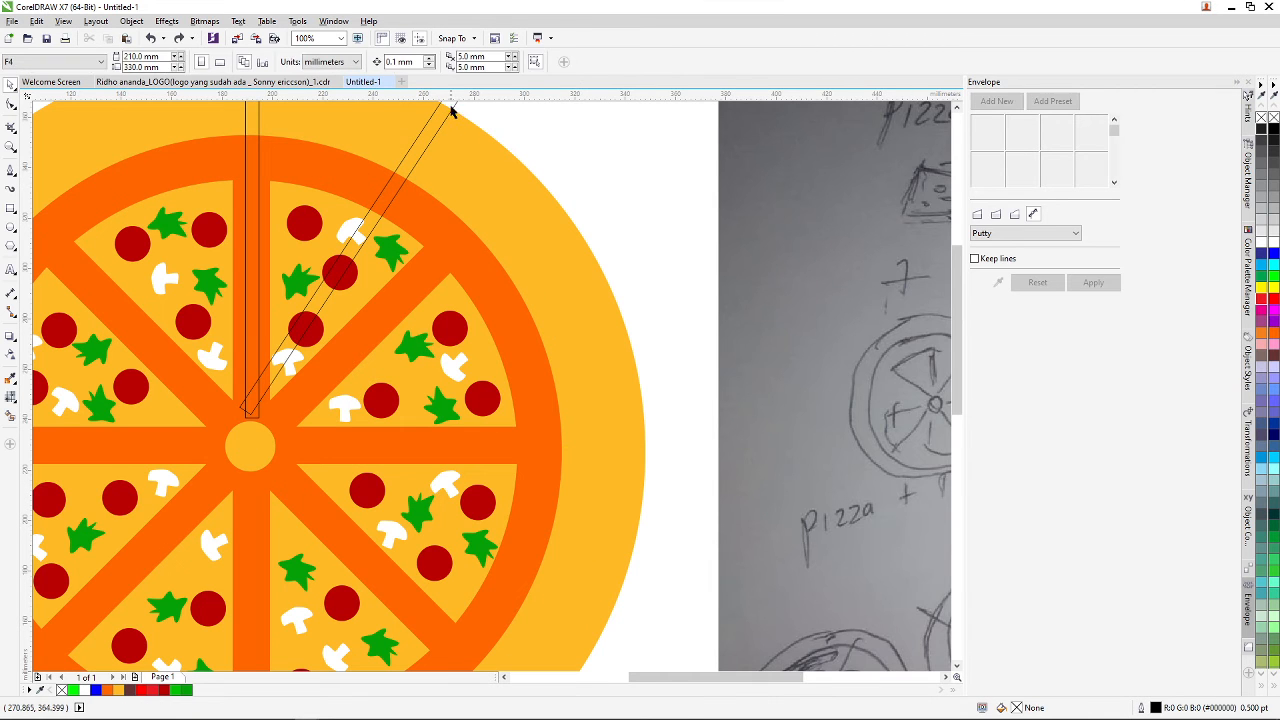
left_click(451, 113)
scroll(463, 112, "down", 2)
scroll(466, 114, "up", 3)
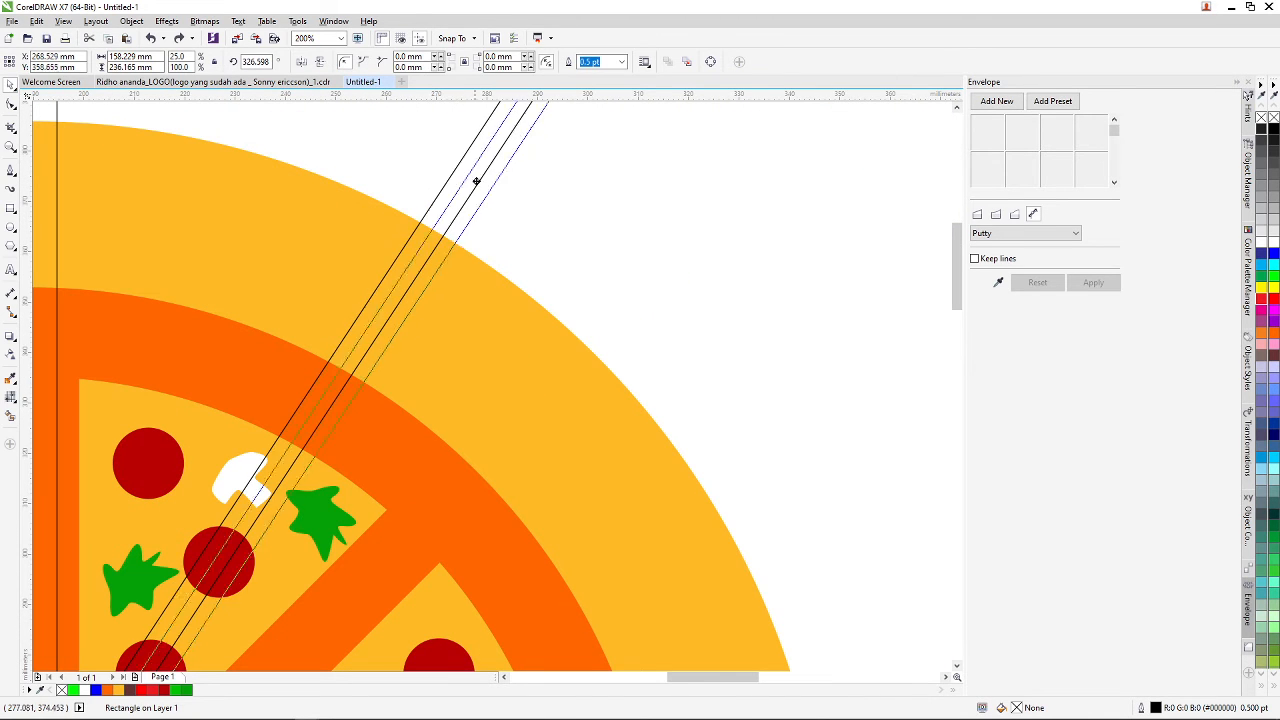
left_click_drag(476, 181, 566, 229)
scroll(566, 229, "down", 2)
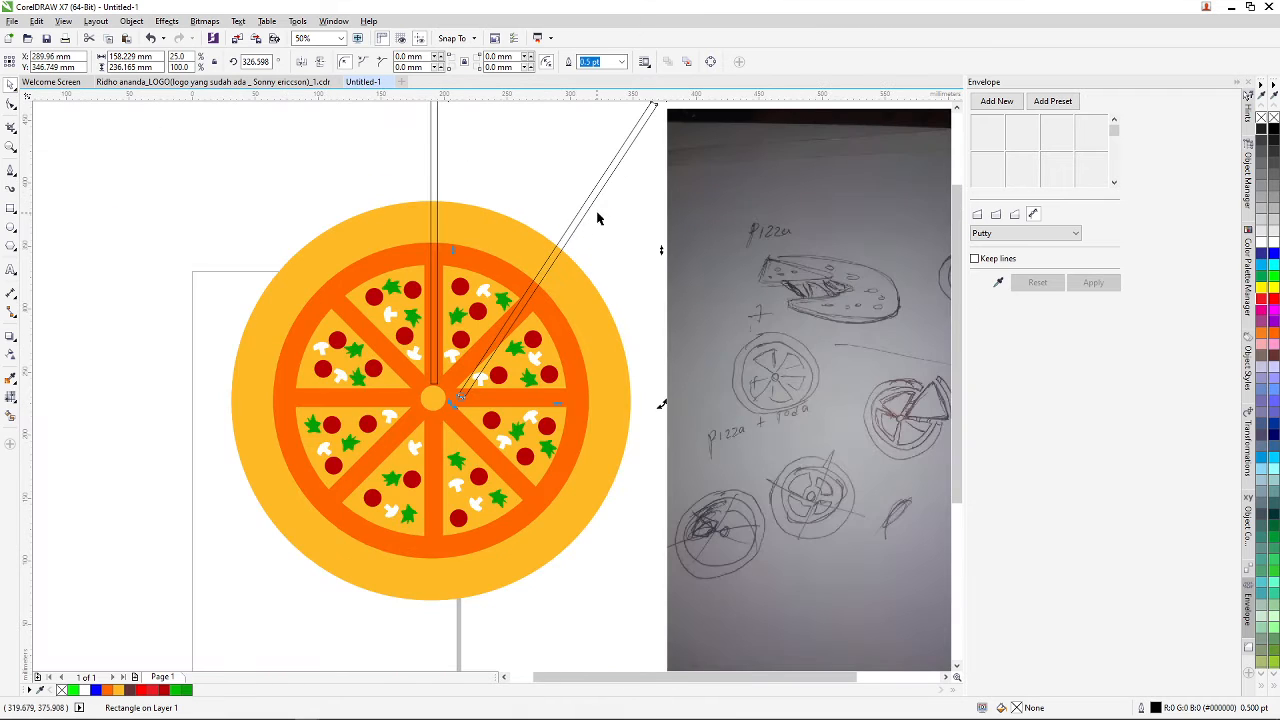
left_click_drag(661, 403, 631, 413)
- Move the slanted rectangle up and left so its lower end sits beside the centre hub
left_click(571, 304)
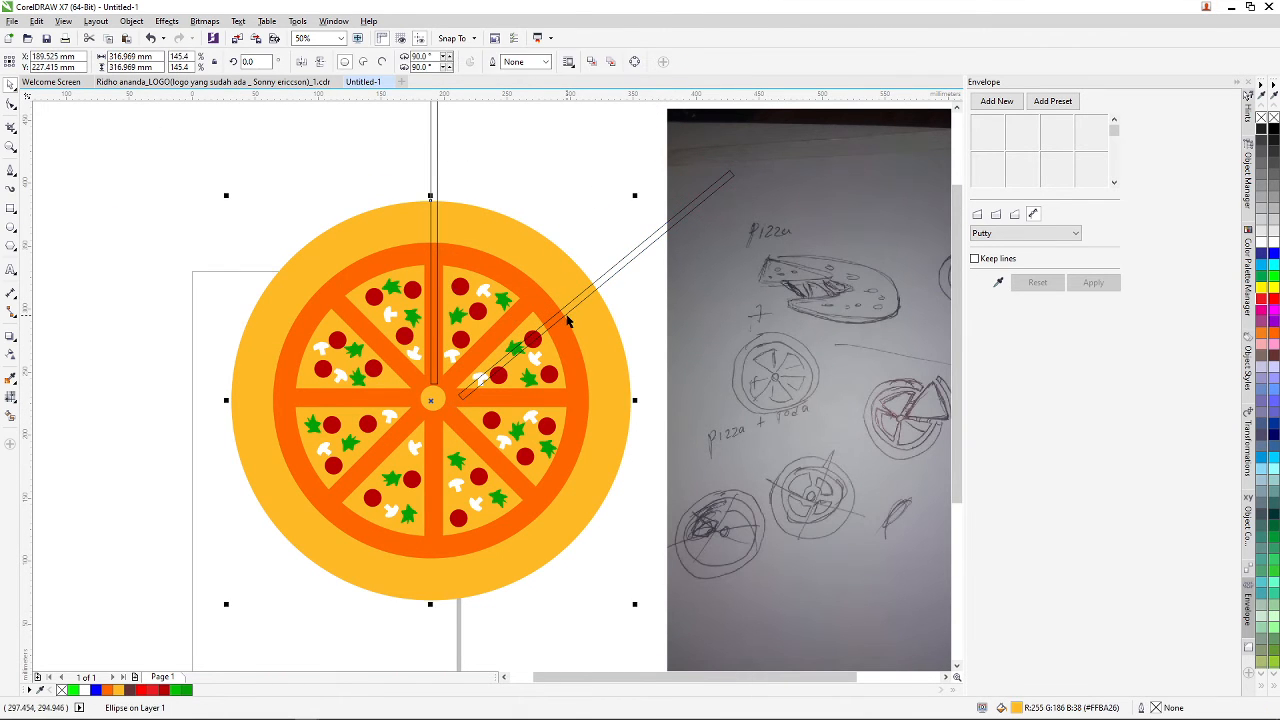
left_click(570, 307)
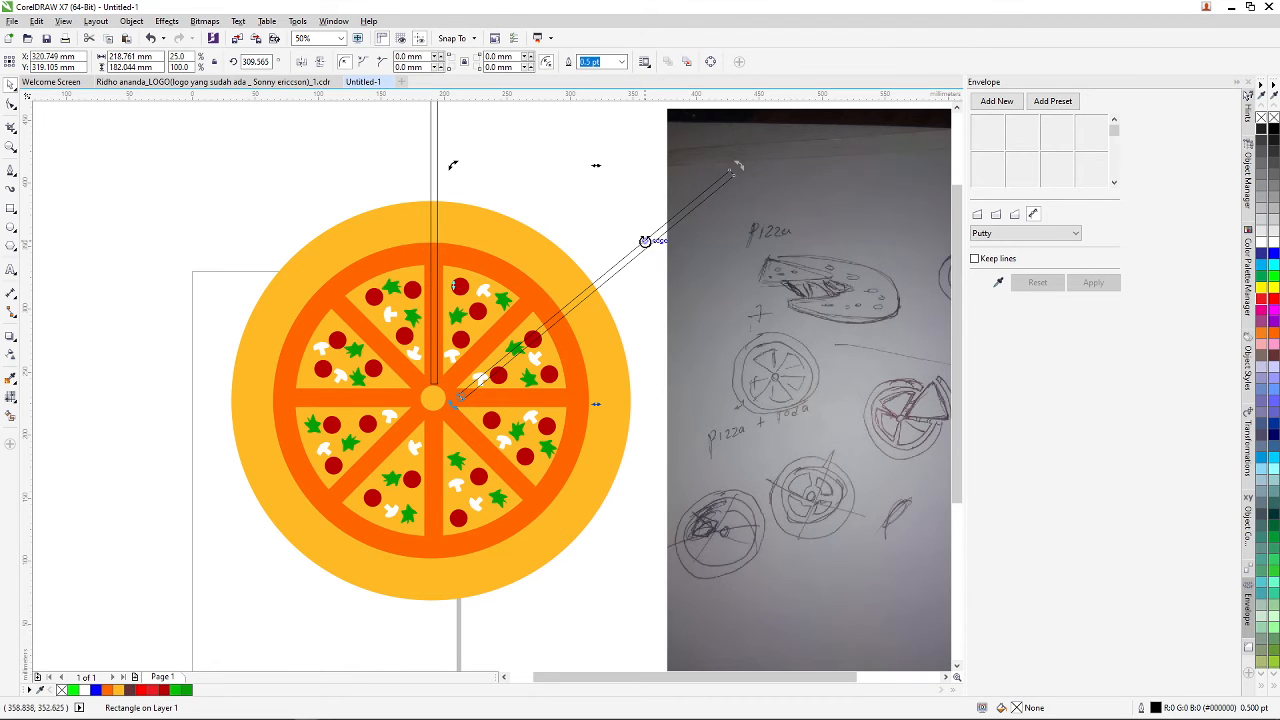
left_click(638, 256)
left_click(625, 261)
left_click_drag(624, 261, 451, 378)
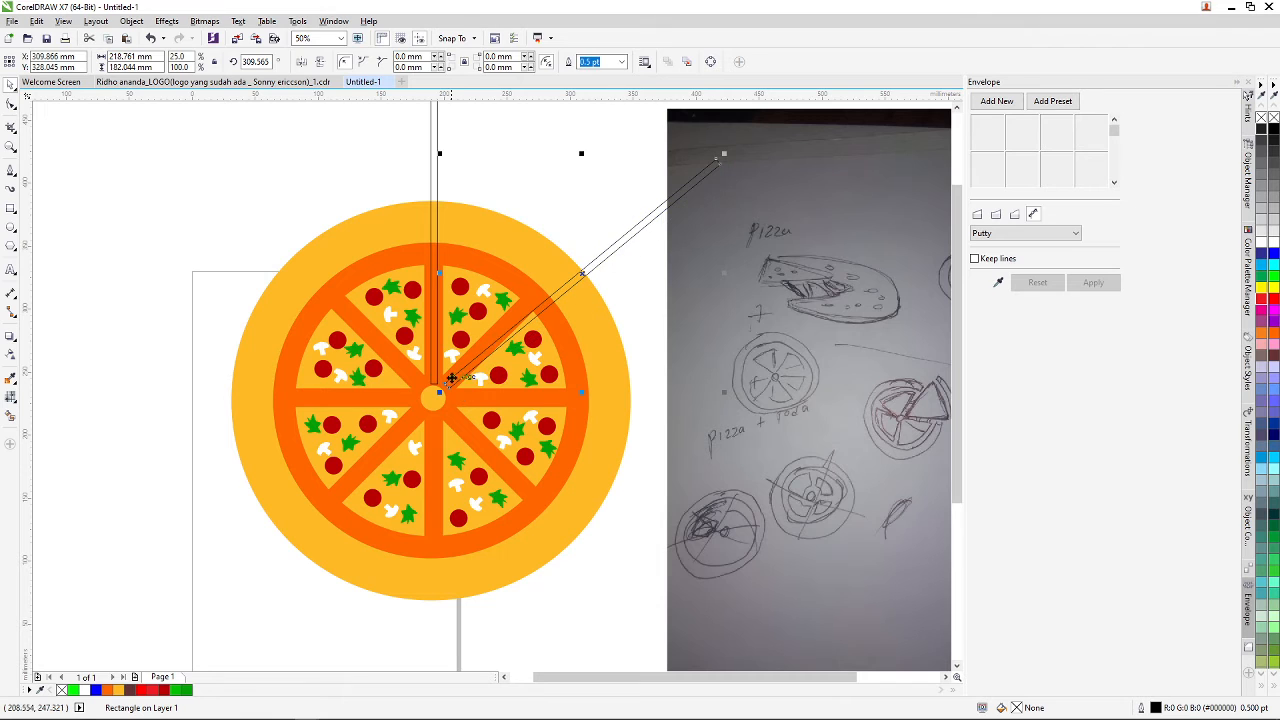
- Rotate the slanted rectangle to about 313.4° and reposition it along the pizza's upper-right diagonal divider
scroll(458, 390, "up", 2)
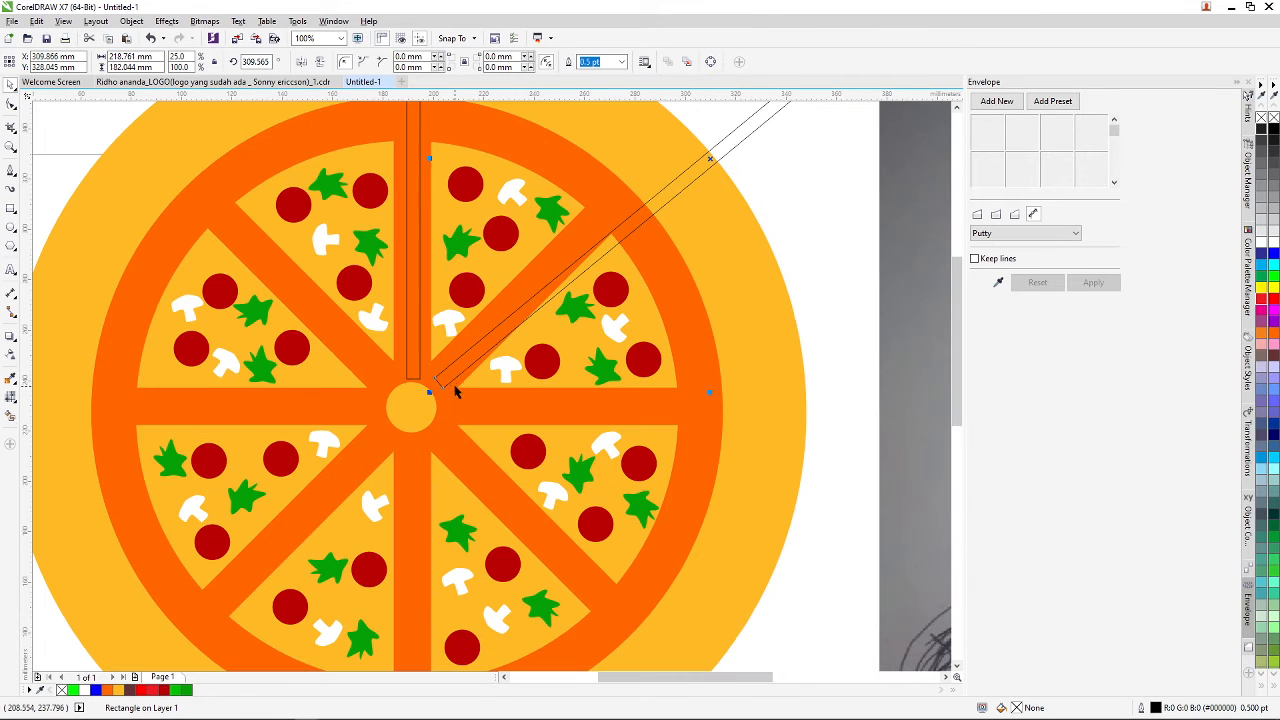
left_click(628, 229)
left_click_drag(734, 139, 710, 159)
scroll(616, 214, "down", 4)
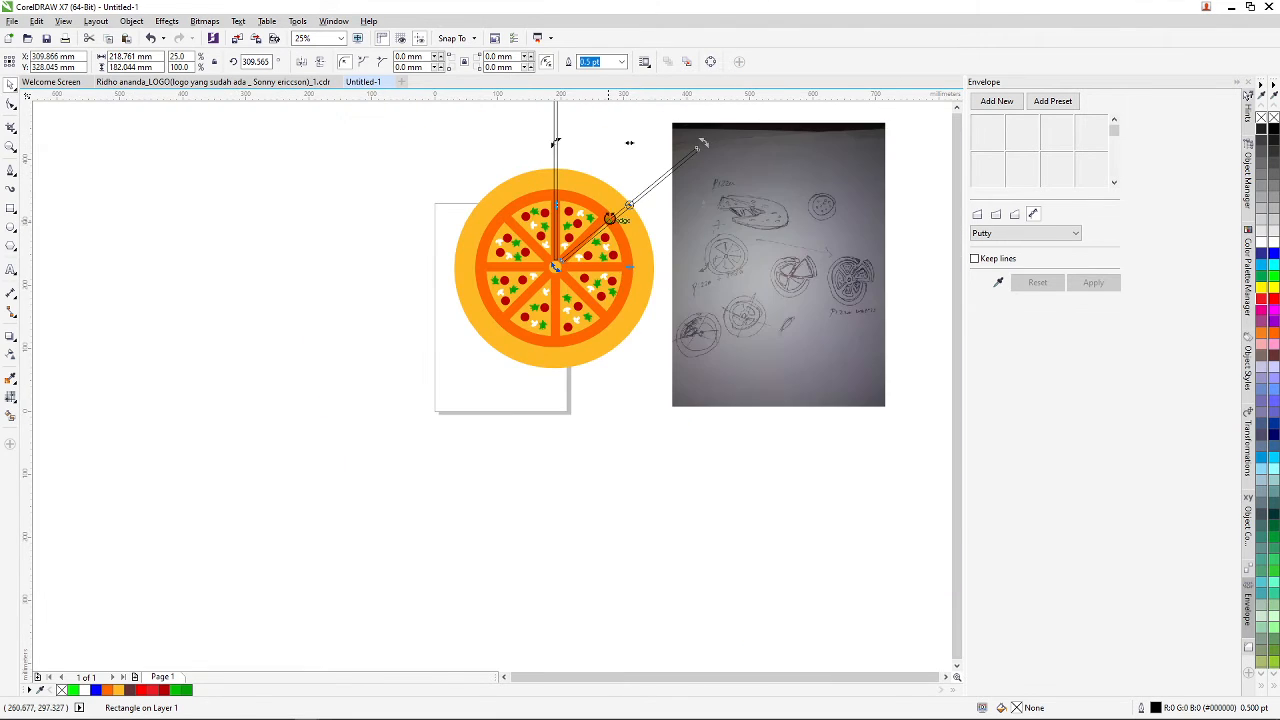
scroll(660, 190, "up", 2)
left_click_drag(761, 339, 713, 305)
left_click_drag(630, 205, 624, 196)
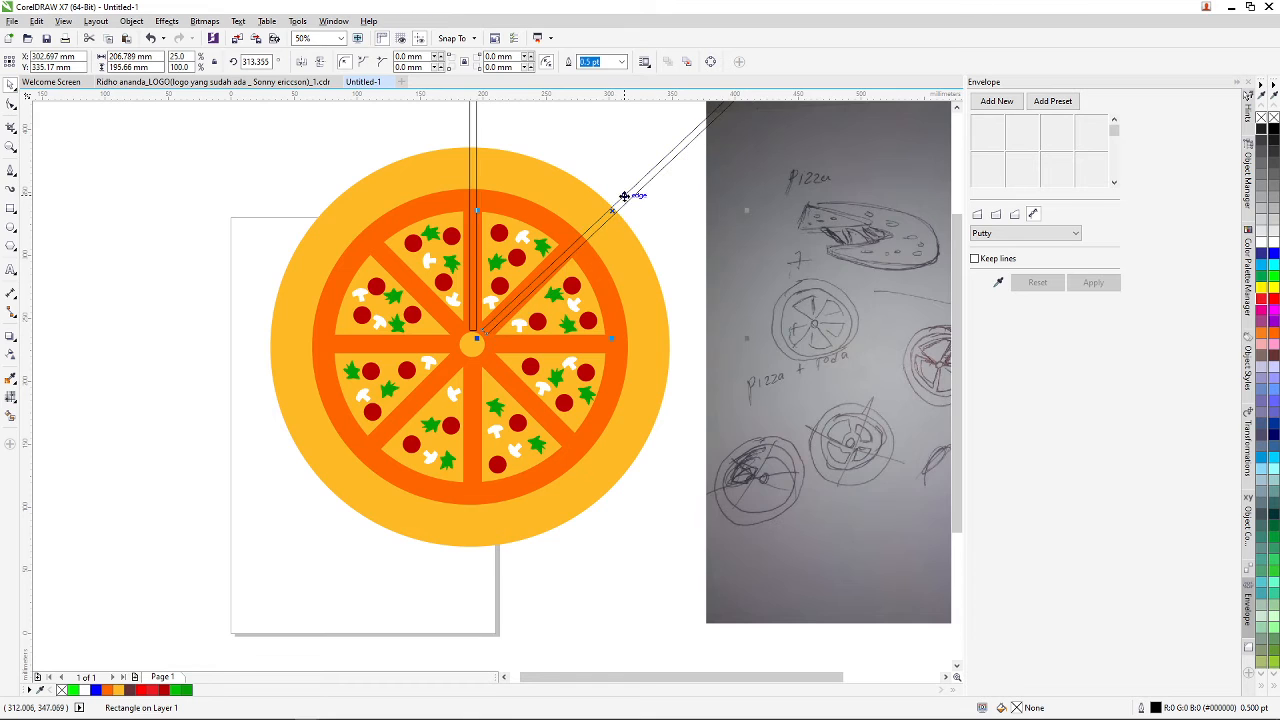
- Rotate the slanted rectangle to about 314.7° and shift it slightly up and left to centre it along the diagonal divider
scroll(624, 196, "down", 2)
scroll(643, 180, "up", 2)
left_click(648, 193)
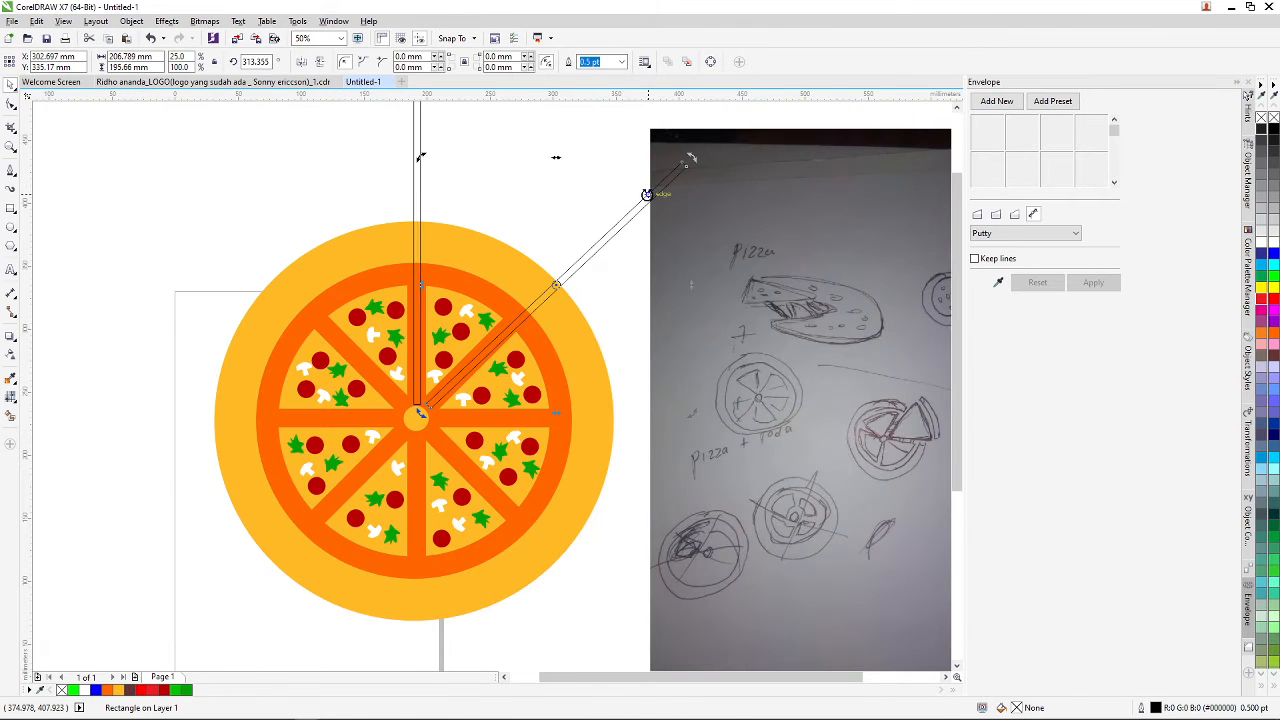
left_click_drag(690, 412, 686, 403)
left_click(478, 369)
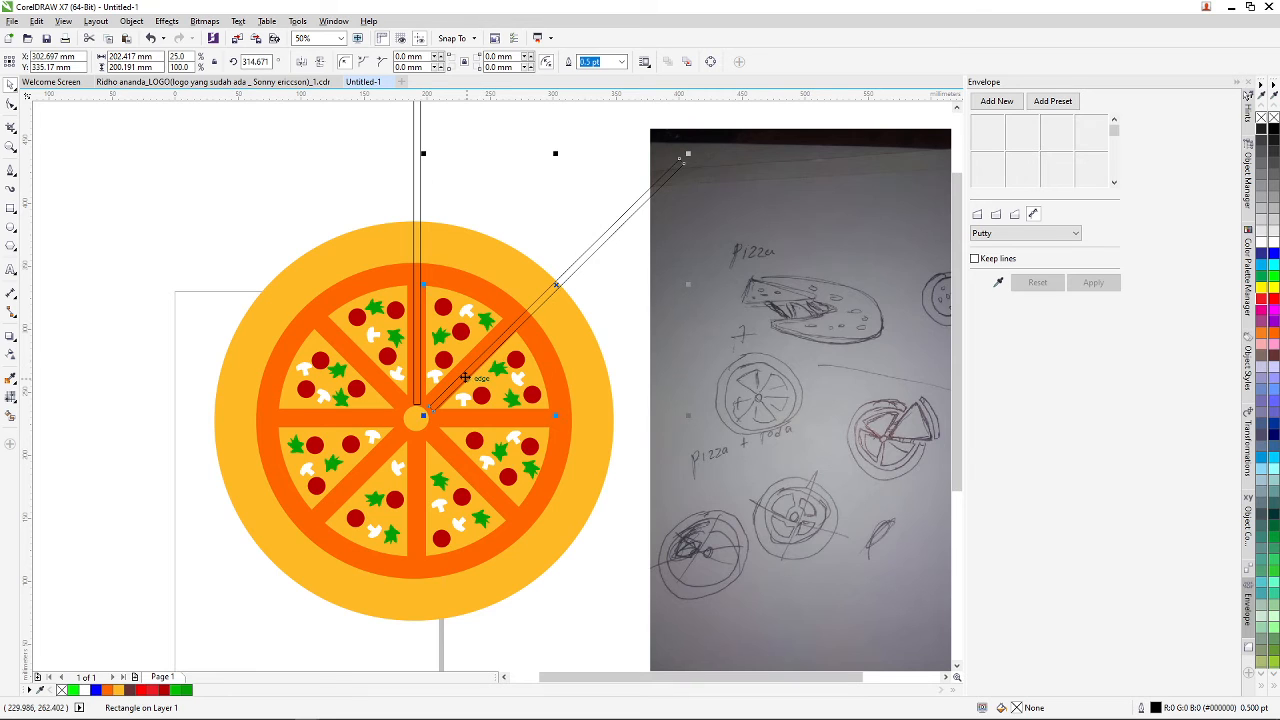
scroll(465, 377, "up", 2)
left_click_drag(450, 384, 443, 378)
scroll(443, 378, "down", 2)
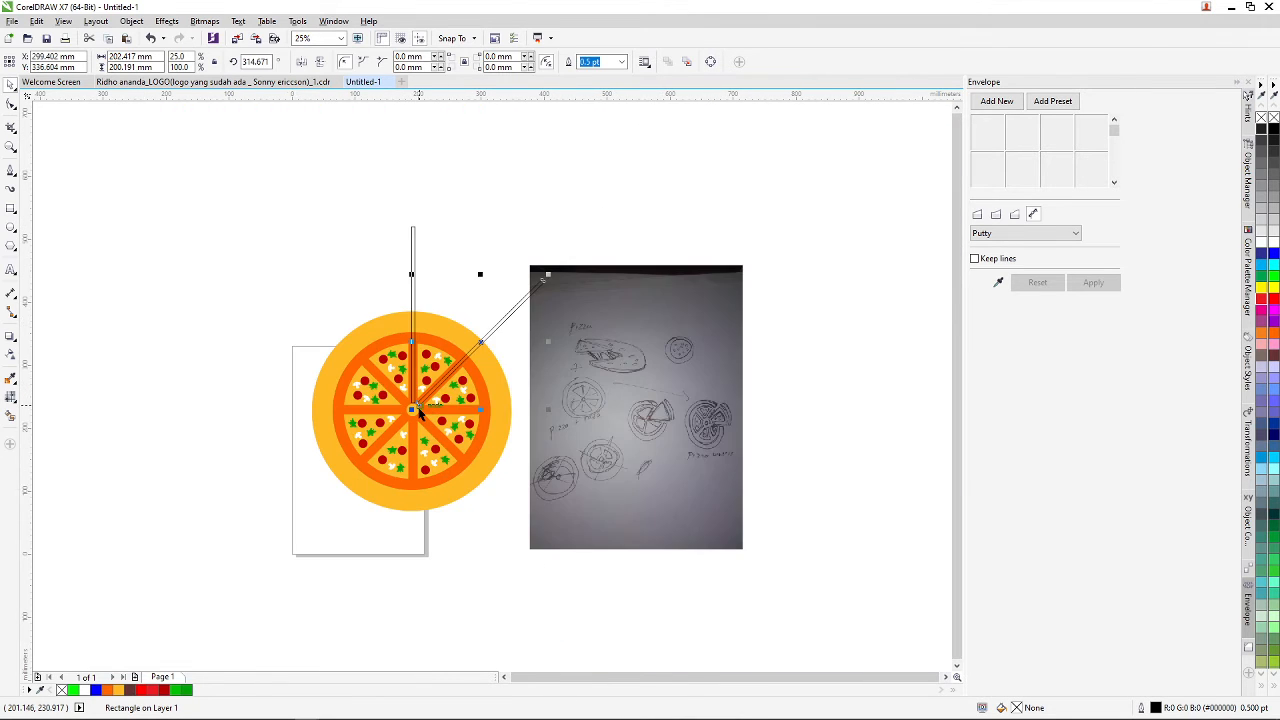
- Examine the "Pizza wheels" sketch around its hub and separated slice and compare it with the drawn pizza
scroll(418, 412, "up", 1)
scroll(560, 410, "down", 2)
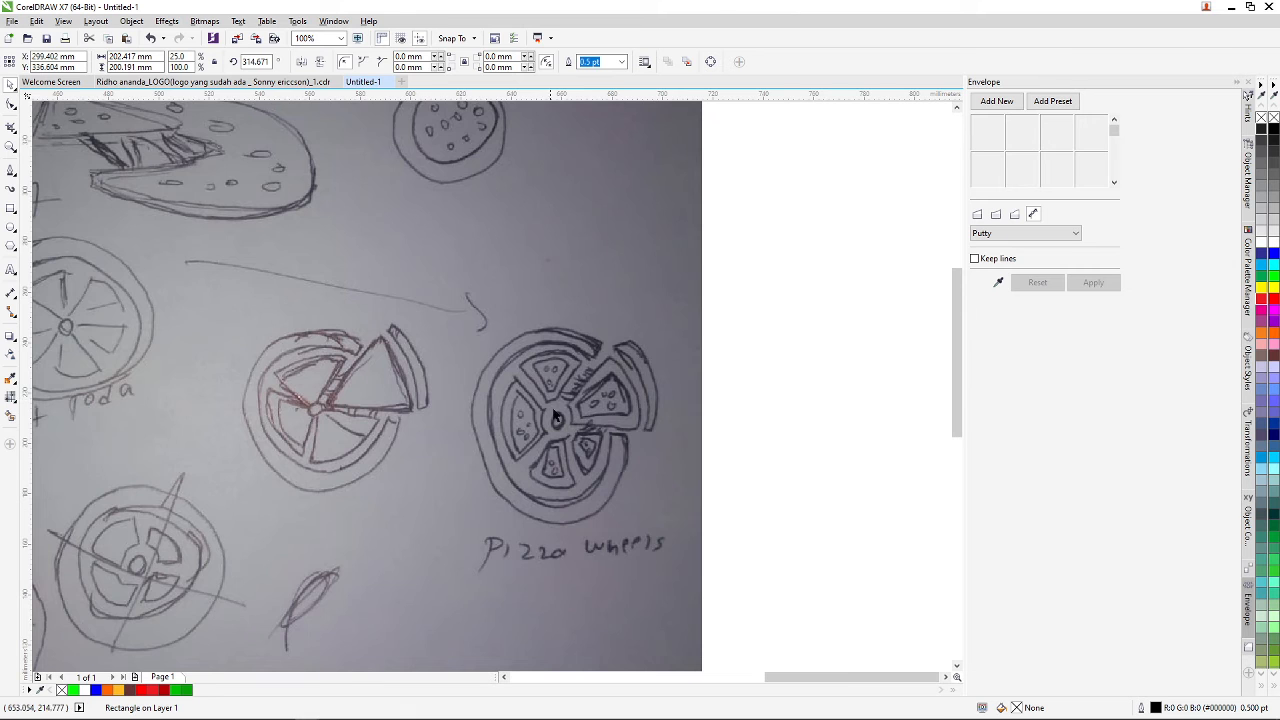
scroll(556, 415, "up", 1)
scroll(455, 429, "down", 3)
scroll(271, 412, "up", 1)
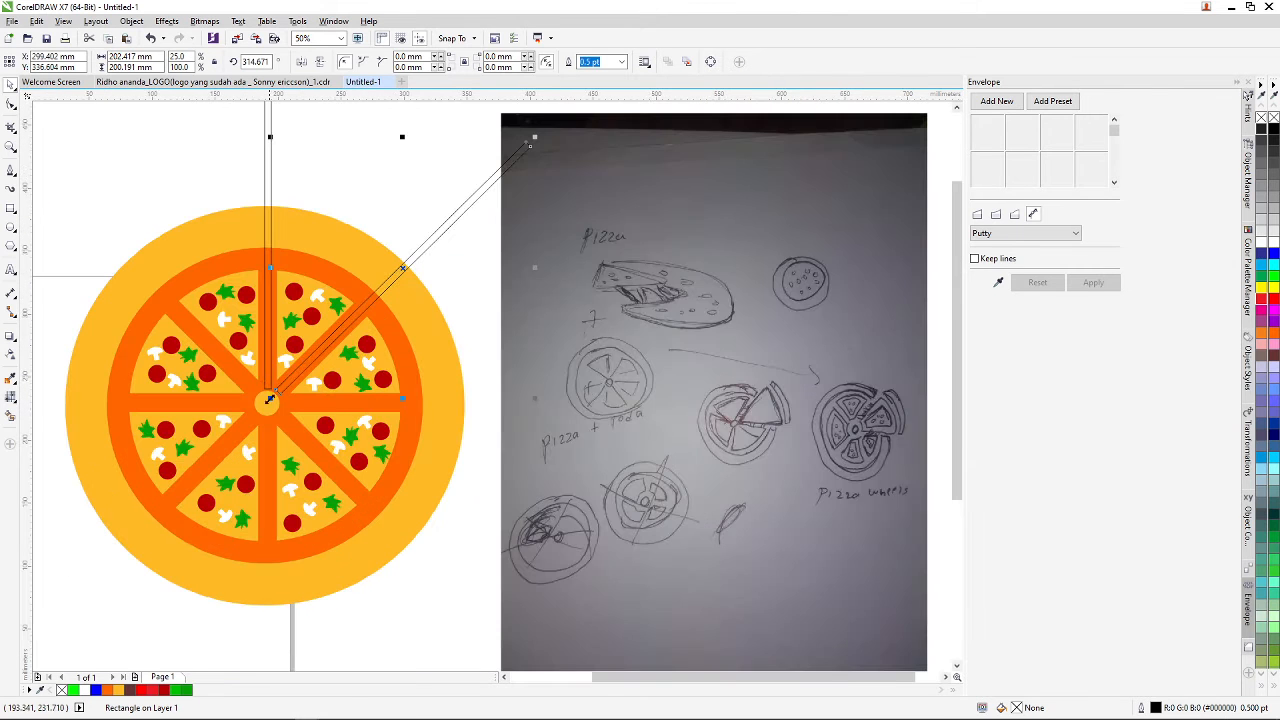
scroll(287, 355, "up", 1)
scroll(274, 386, "down", 1)
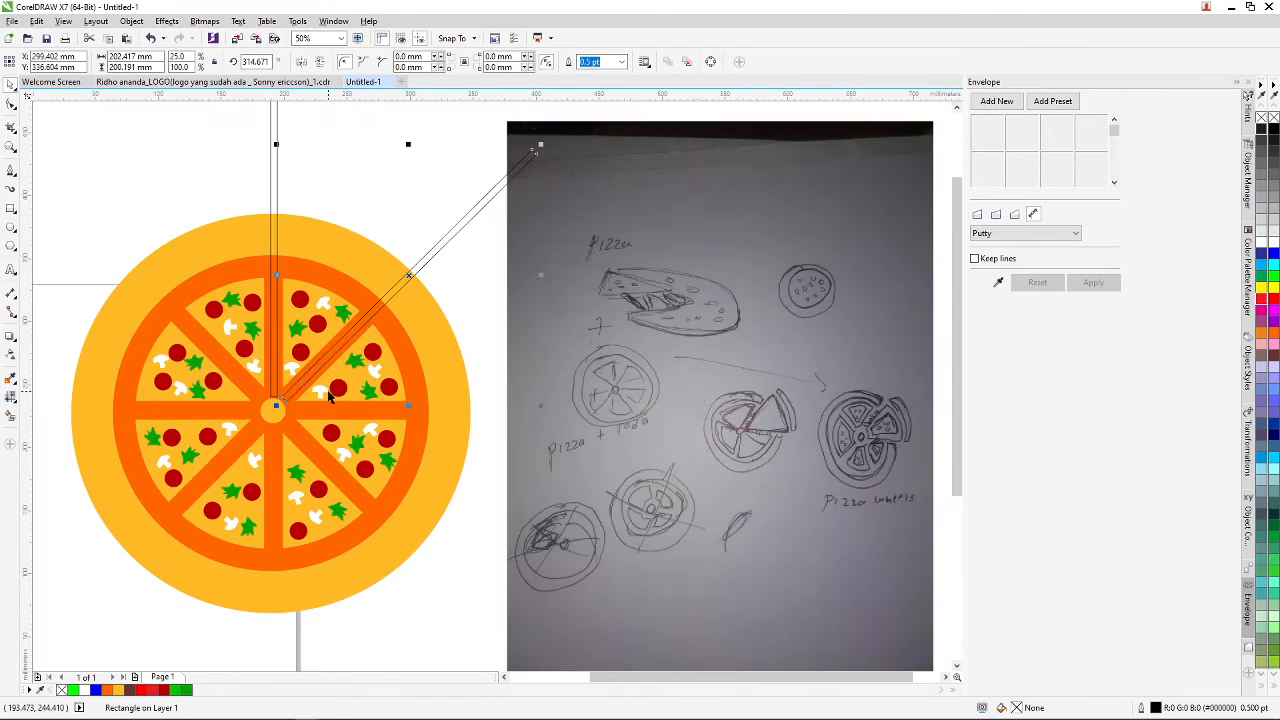
scroll(332, 397, "down", 1)
scroll(810, 425, "up", 1)
scroll(810, 425, "up", 3)
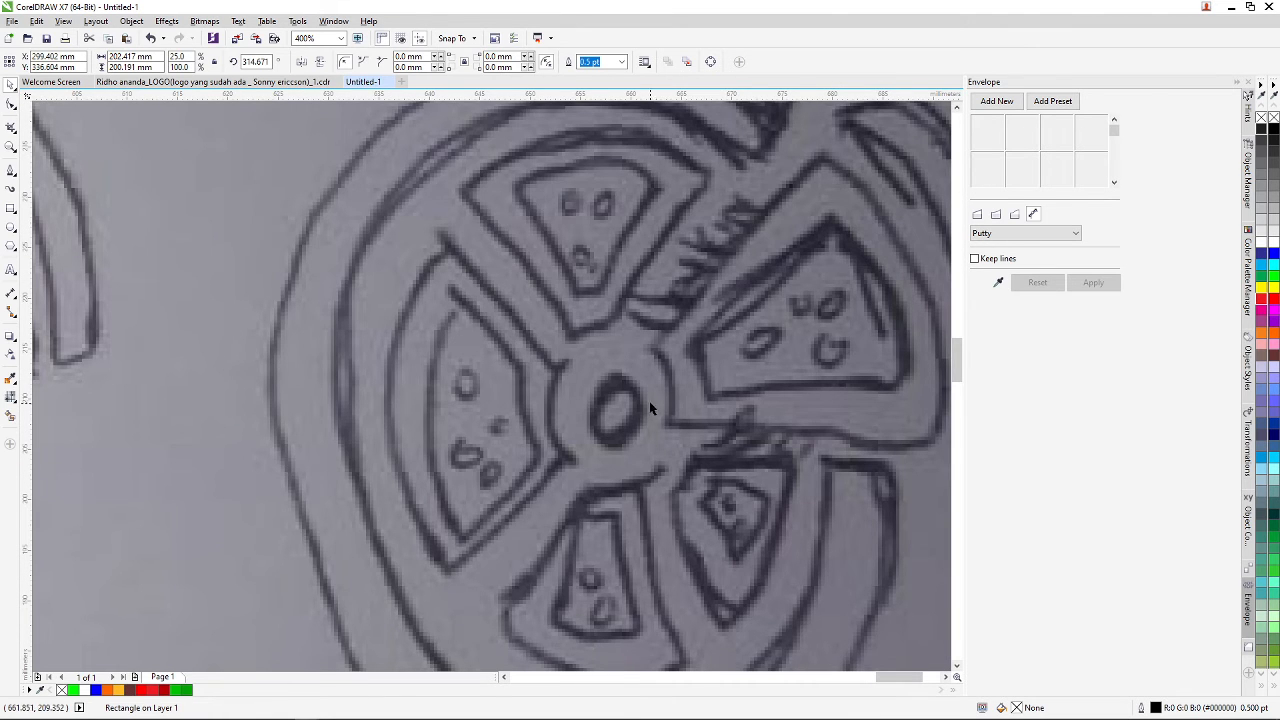
scroll(649, 401, "down", 3)
scroll(337, 377, "up", 2)
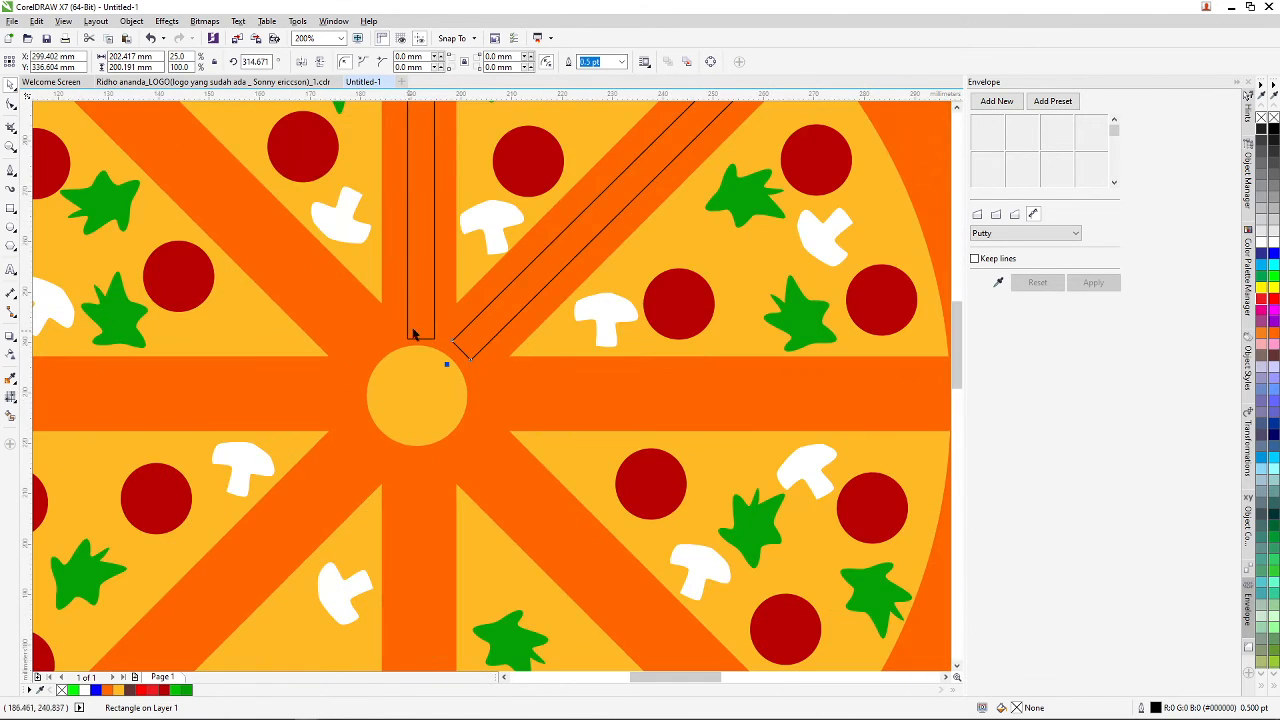
- Draw a closed curved band about 15 mm wide and 7 mm high above the hub, joining the lower ends of both rectangles
scroll(415, 334, "up", 1)
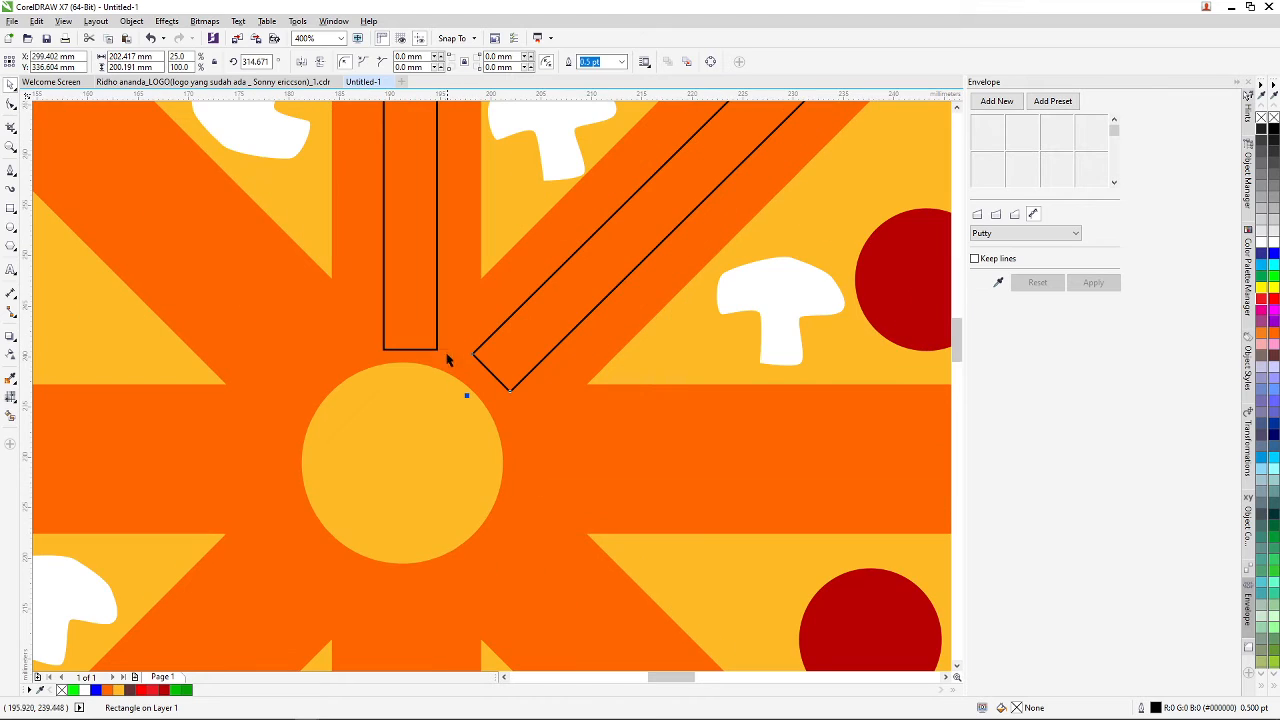
left_click(11, 170)
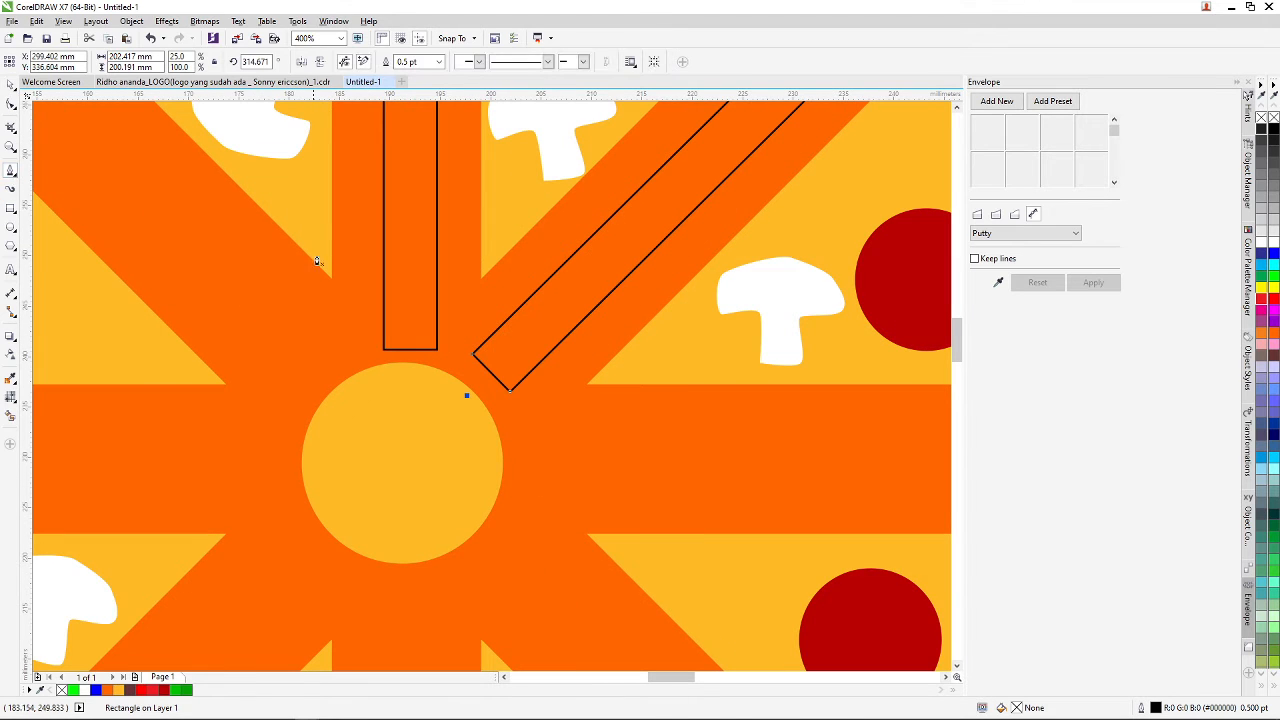
left_click(384, 351)
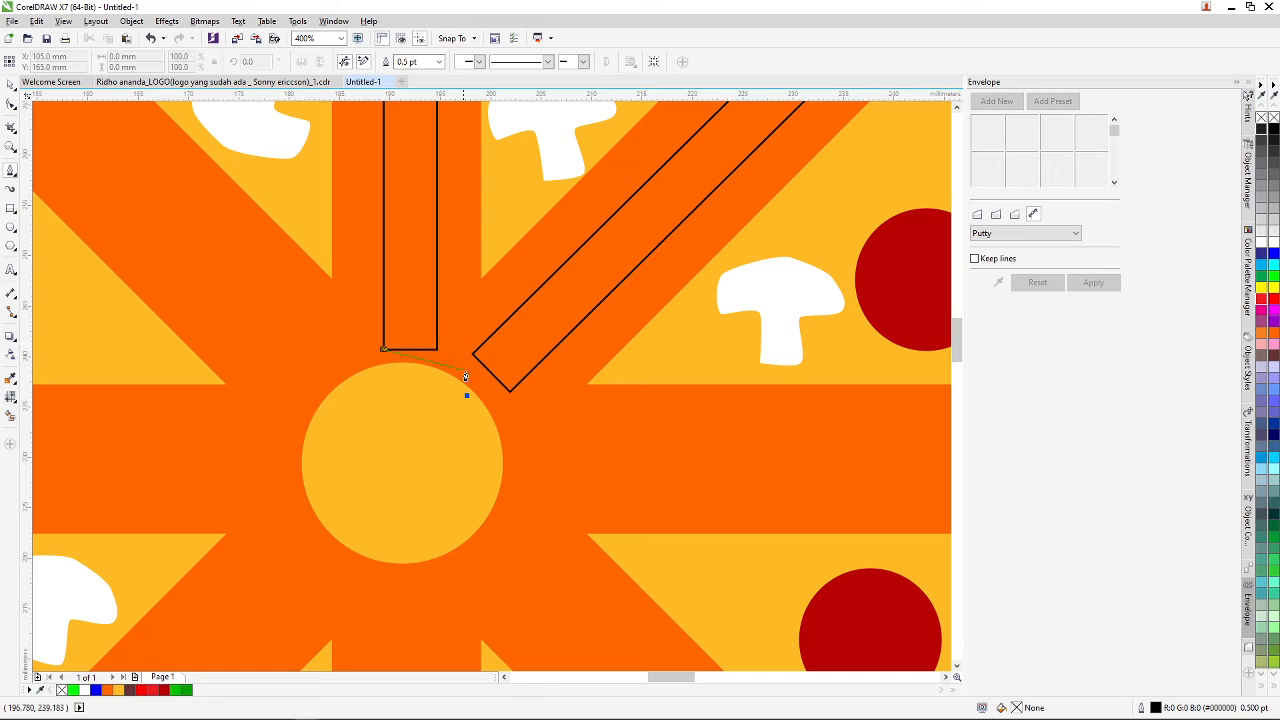
left_click_drag(507, 394, 562, 441)
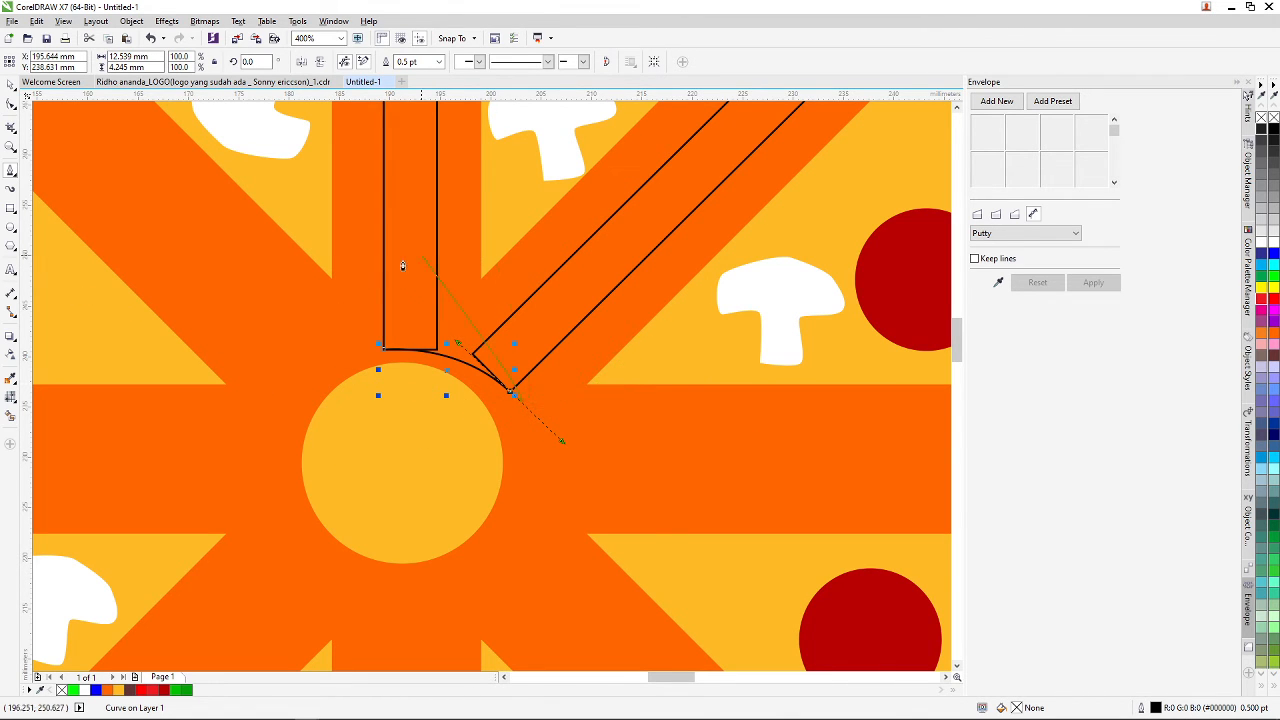
scroll(530, 420, "up", 1)
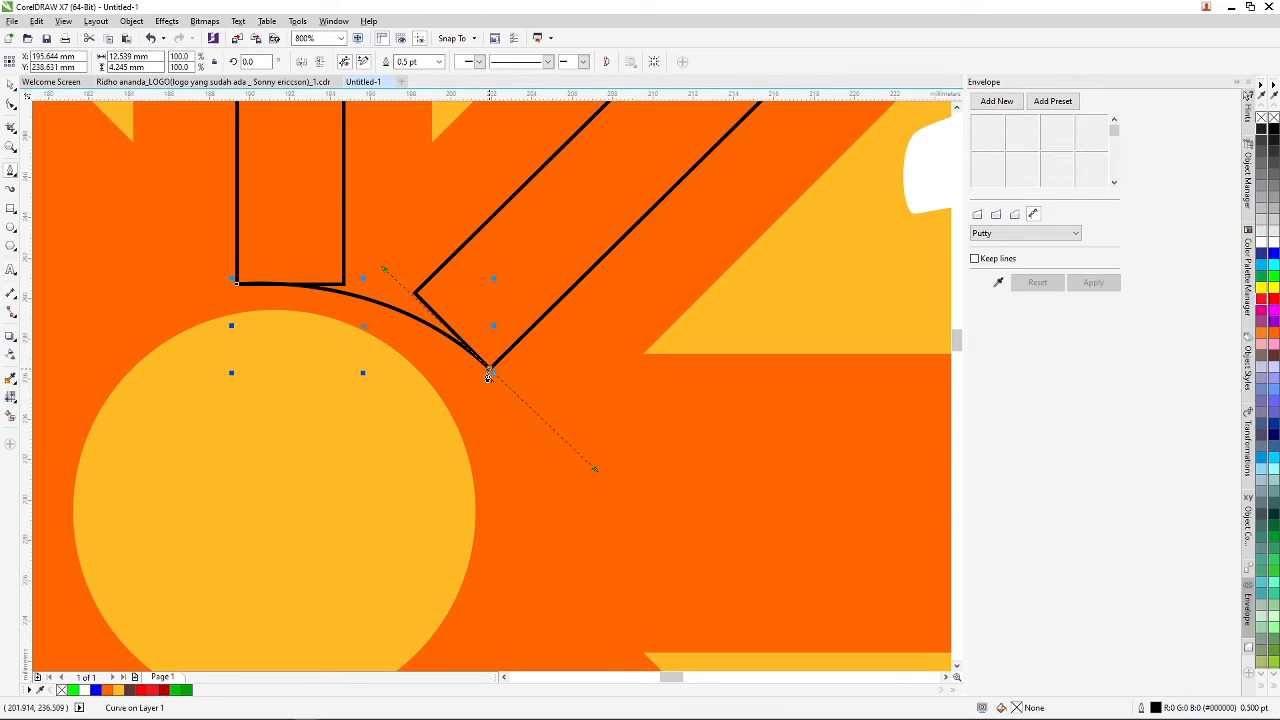
left_click_drag(536, 325, 455, 281)
mouse_move(330, 246)
left_mouse_down()
mouse_move(268, 258)
mouse_move(205, 232)
mouse_move(146, 270)
mouse_move(40, 294)
mouse_move(63, 257)
mouse_move(103, 255)
left_mouse_up()
scroll(329, 221, "up", 2)
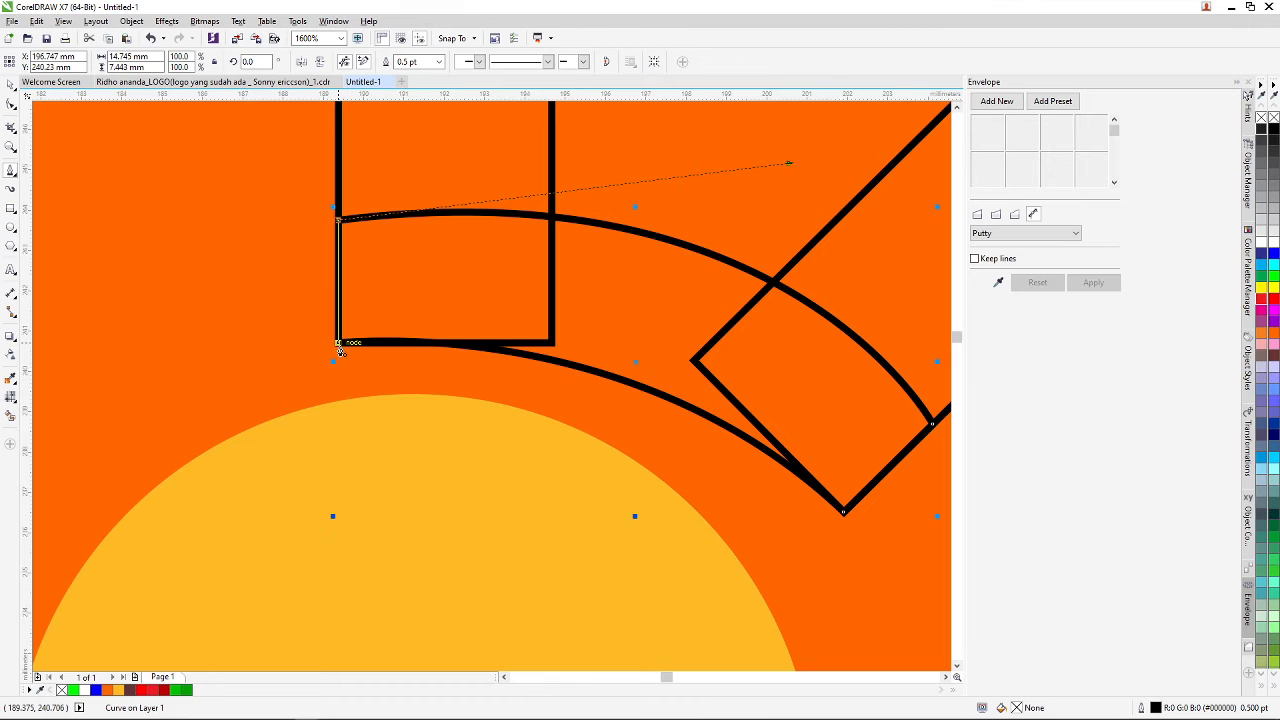
left_click(340, 343)
scroll(340, 343, "down", 5)
scroll(405, 250, "up", 3)
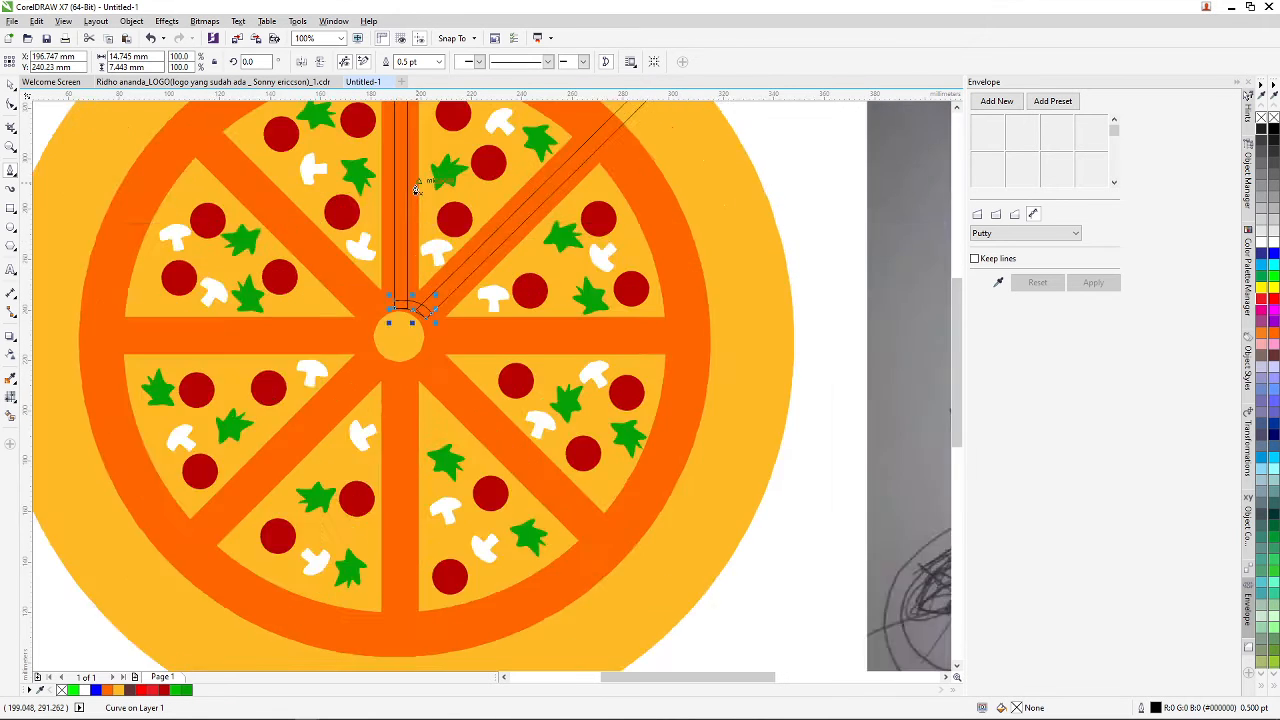
scroll(580, 405, "down", 2)
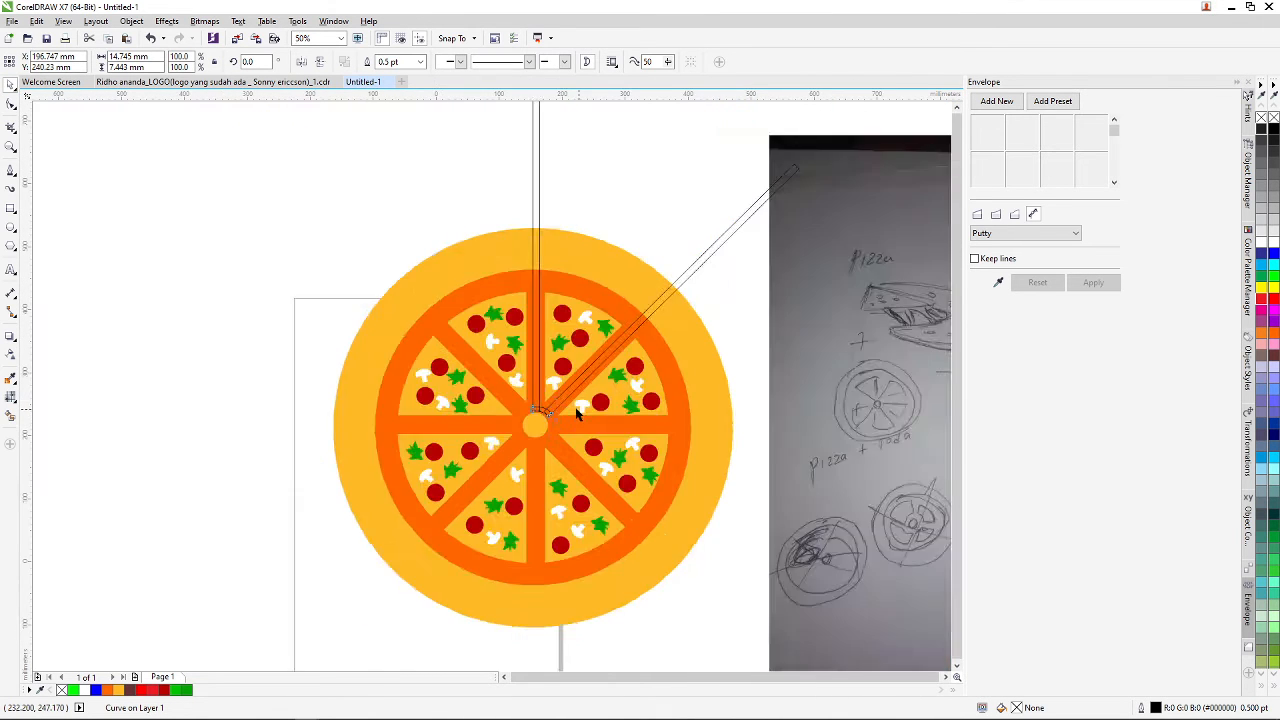
scroll(566, 430, "up", 1)
scroll(612, 290, "down", 1)
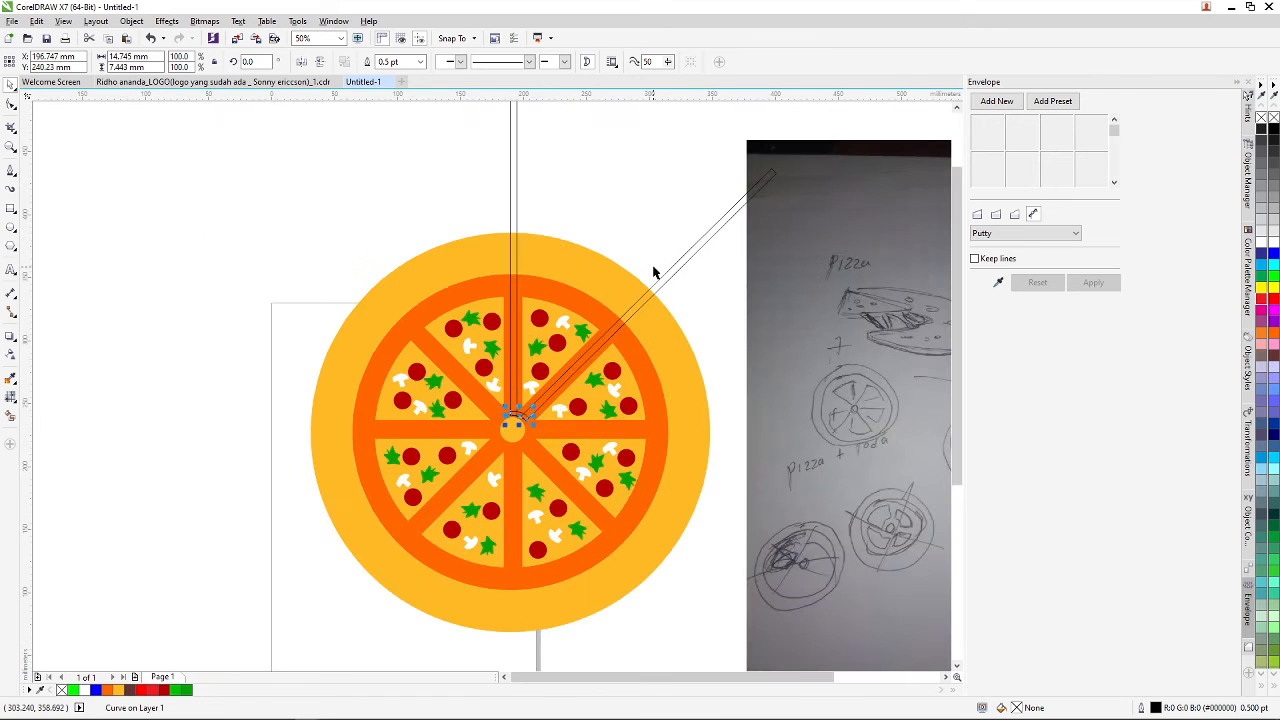
scroll(658, 290, "up", 1)
scroll(650, 287, "down", 1)
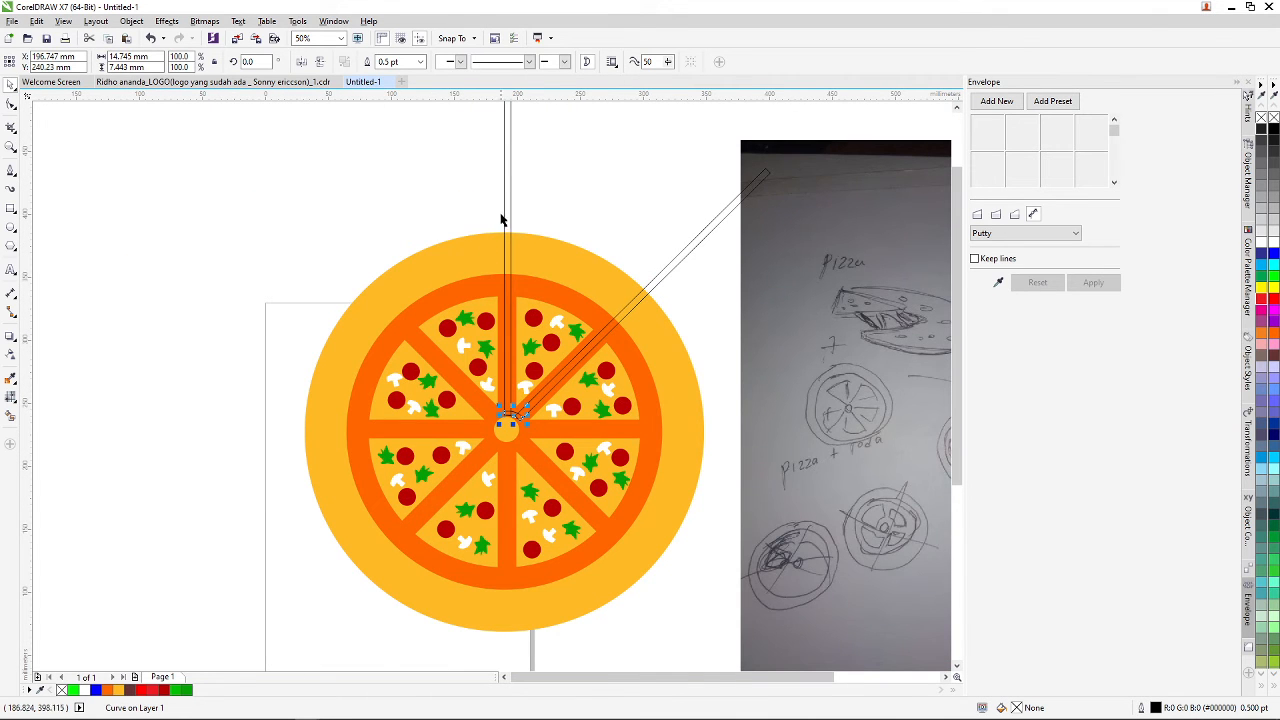
scroll(520, 413, "up", 1)
scroll(676, 222, "down", 1)
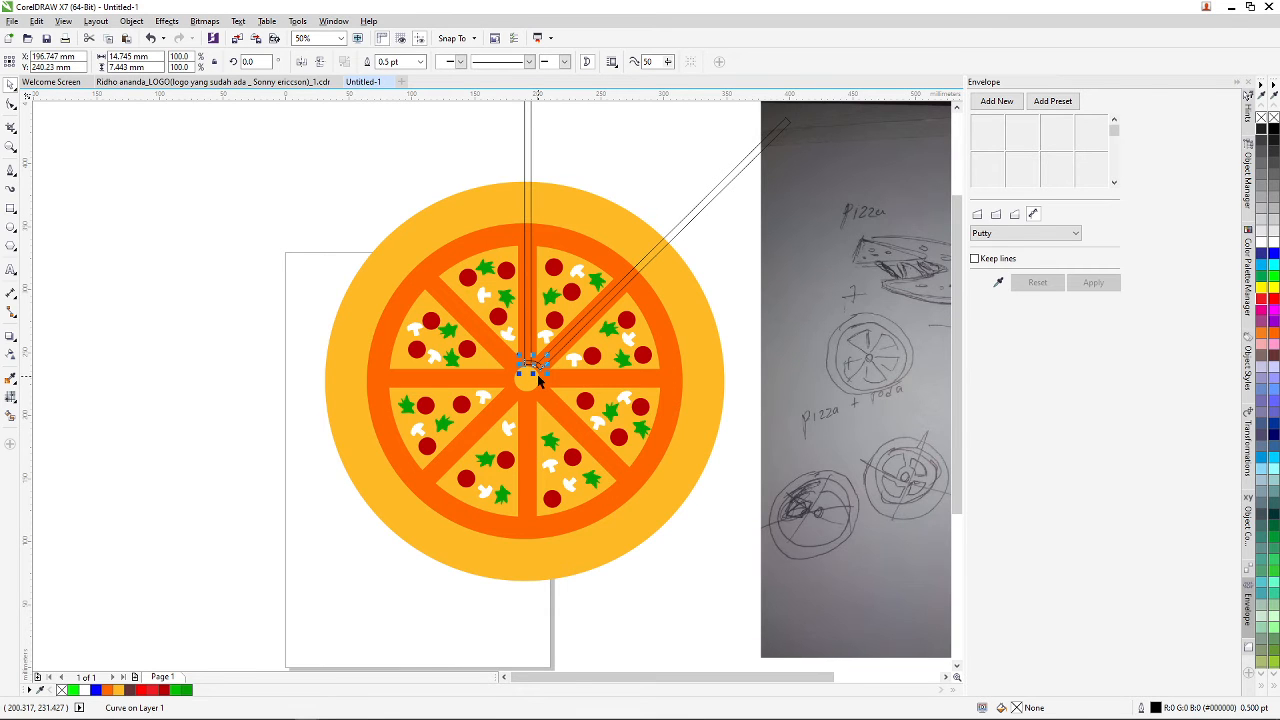
scroll(537, 368, "up", 2)
- Weld the curved band, the slanted rectangle and the upright rectangle into one outline
scroll(537, 354, "down", 3)
scroll(570, 277, "up", 1)
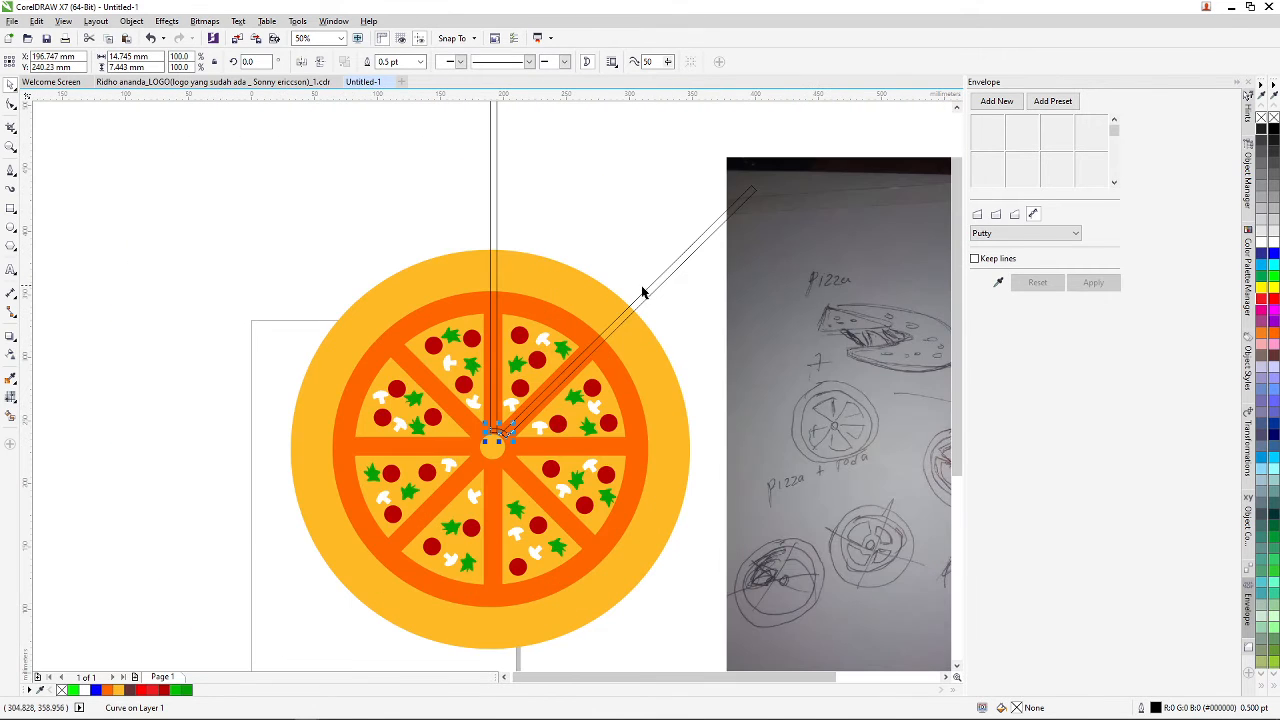
left_click(648, 288, "shift")
left_click(495, 218, "shift")
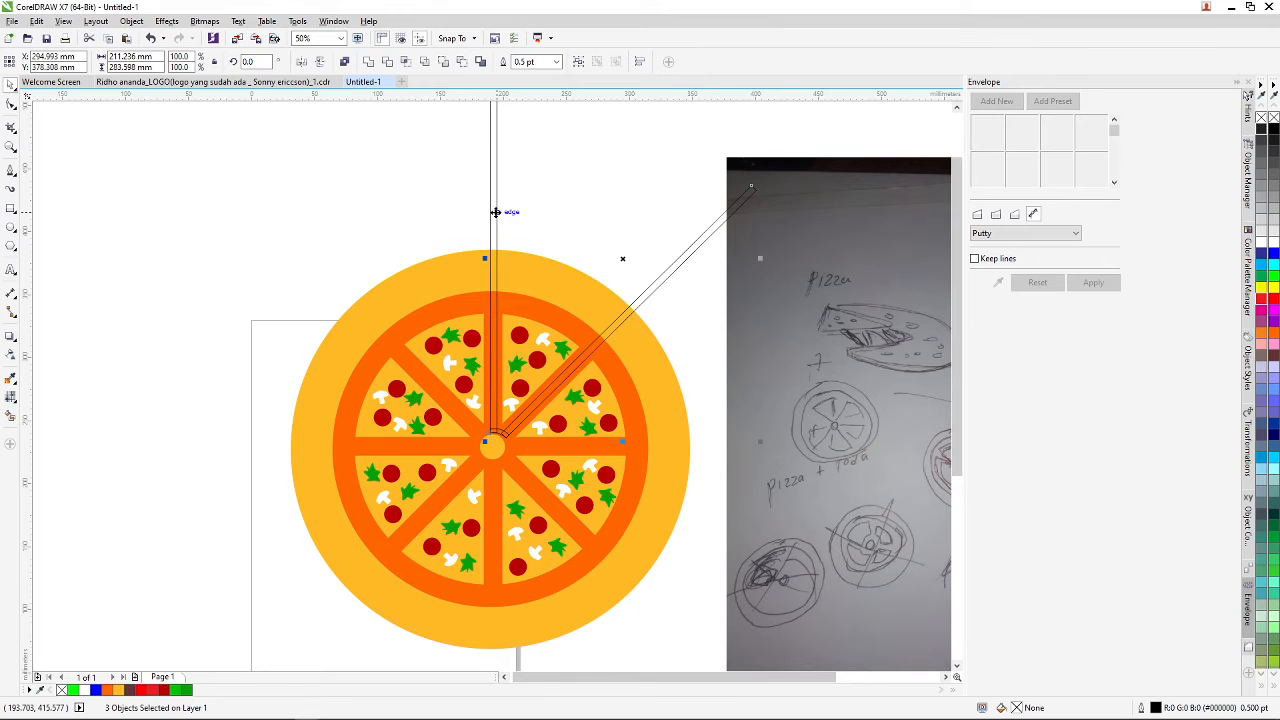
left_click(386, 62)
- Move the welded outline slightly up and to the right, away from the centre hub, and deselect it
scroll(488, 444, "up", 3)
left_click(488, 444)
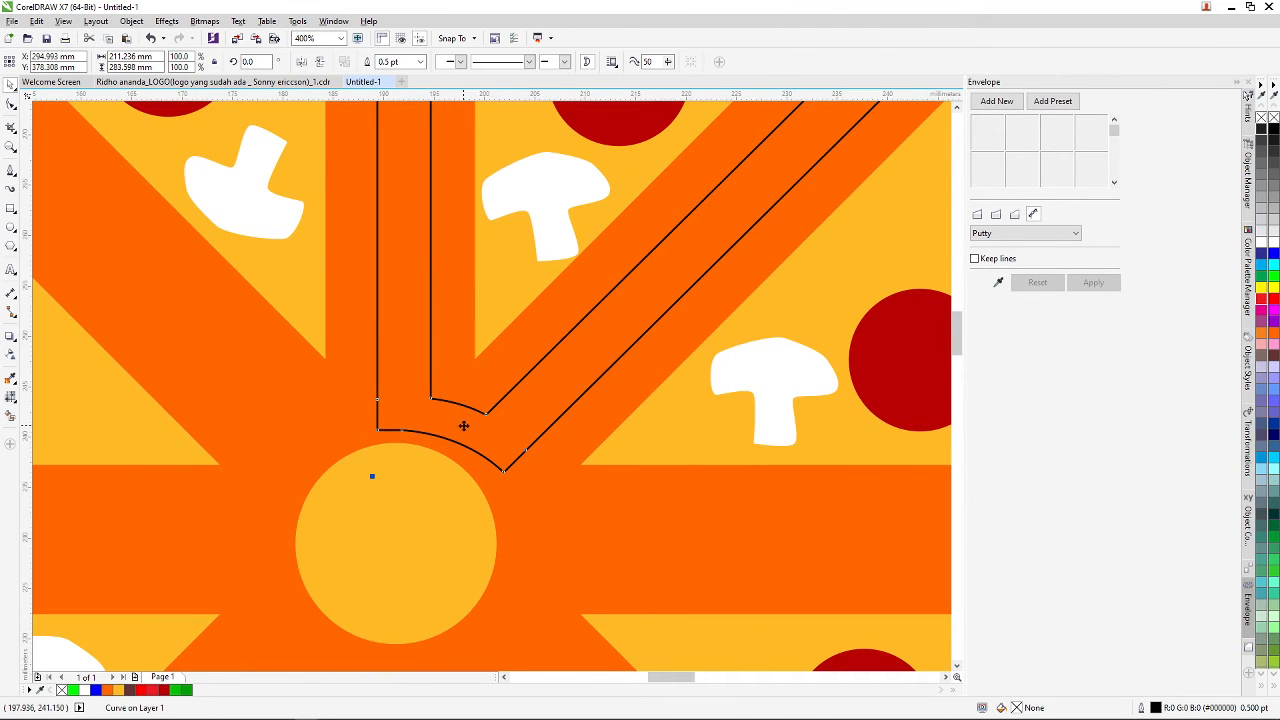
left_click_drag(479, 408, 476, 399)
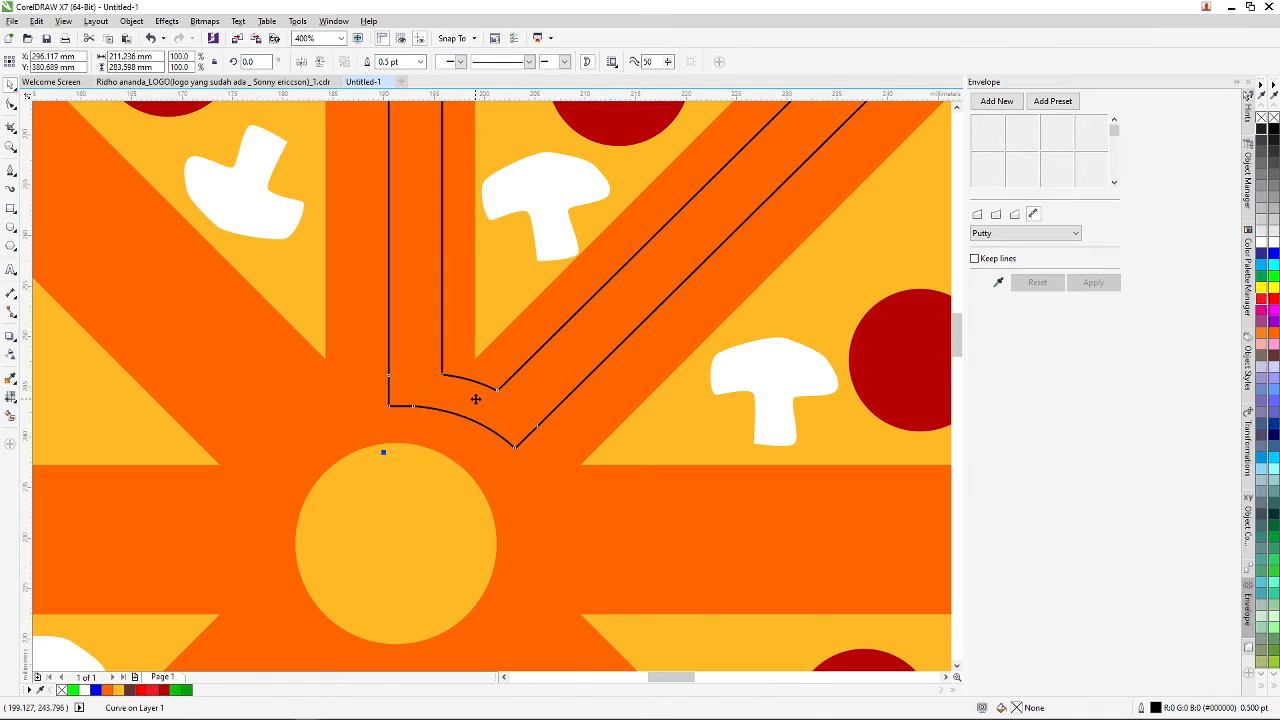
scroll(510, 376, "down", 2)
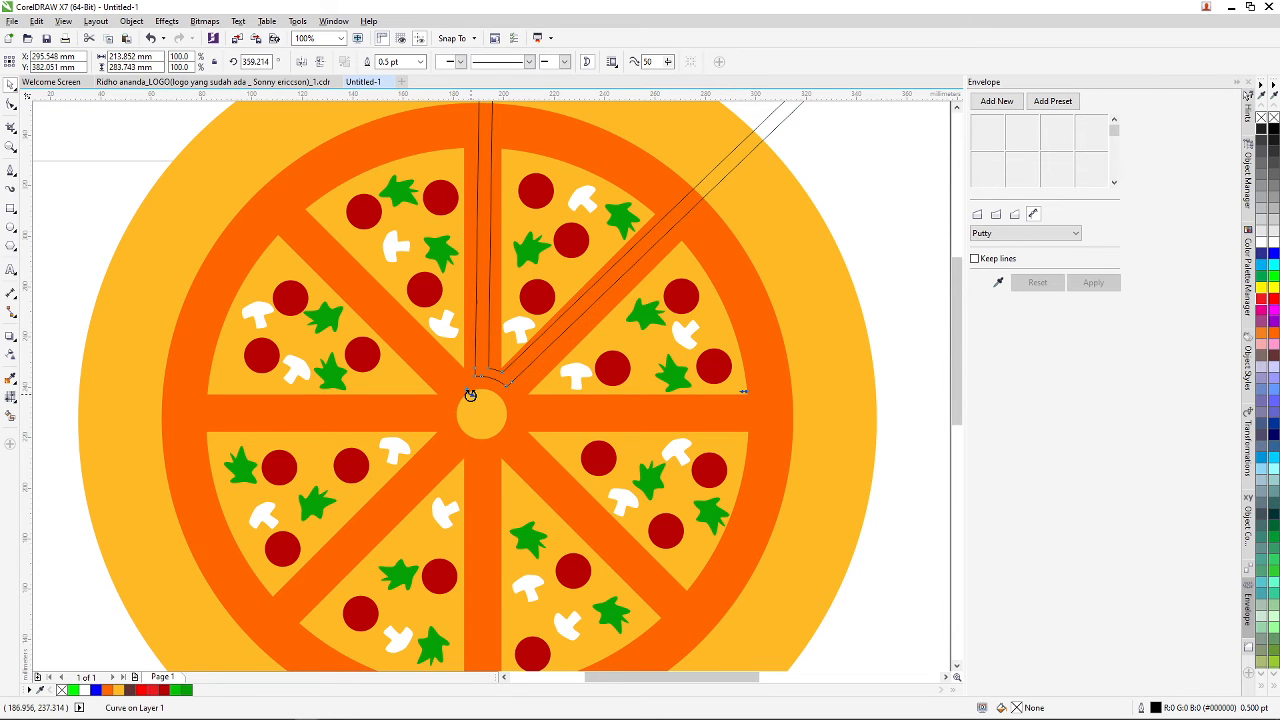
scroll(564, 330, "down", 2)
left_click(577, 511)
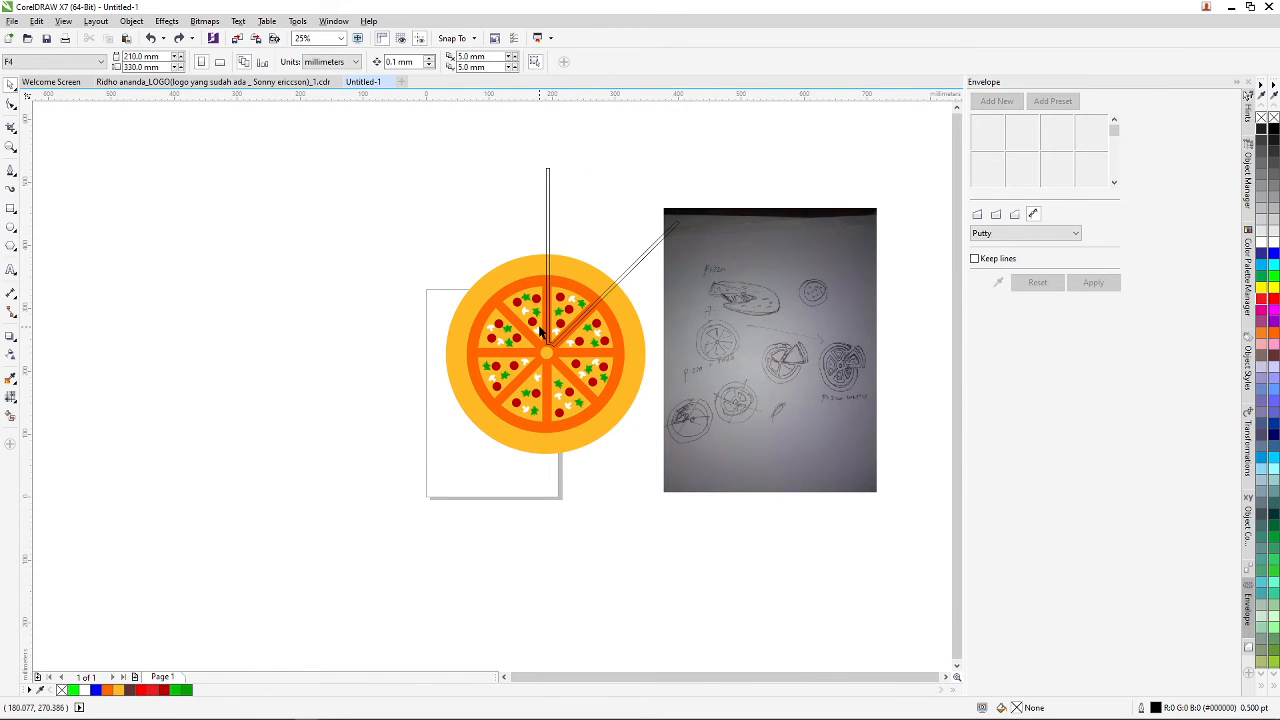
- Try moving the large yellow base circle away from the pizza, undo the moves and deselect the circle
scroll(545, 338, "up", 2)
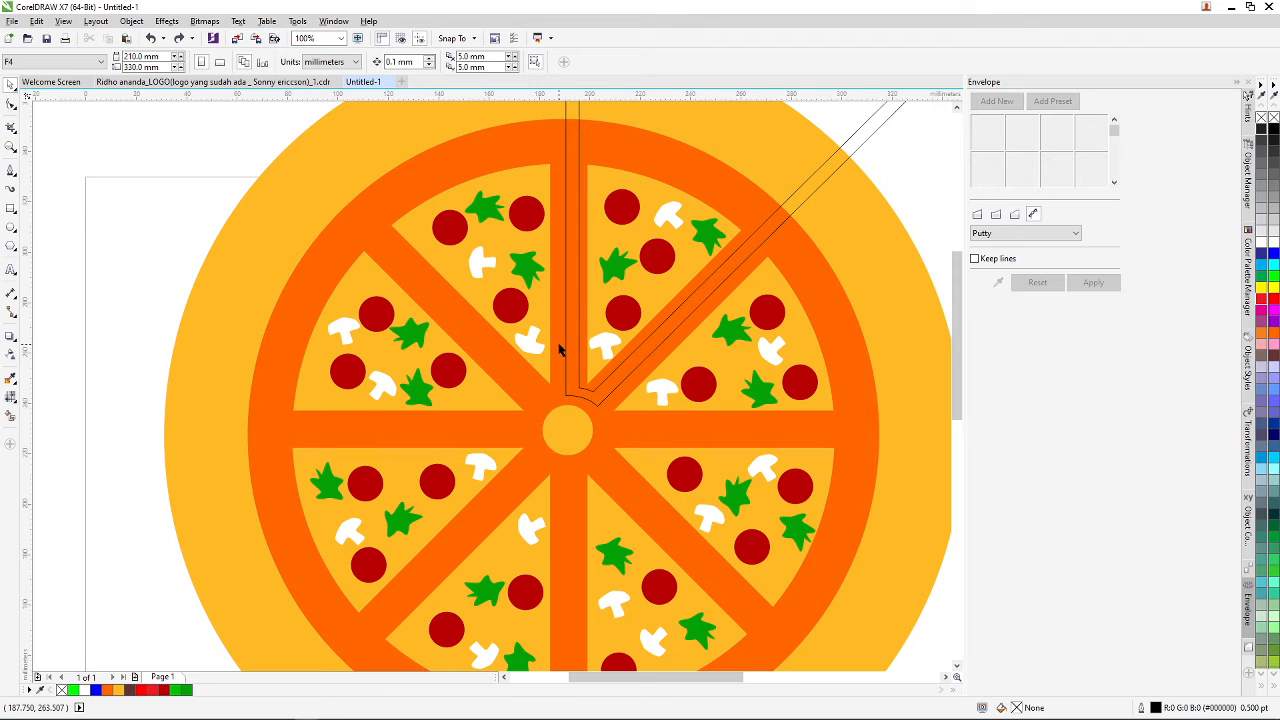
scroll(577, 251, "down", 2)
scroll(562, 200, "up", 2)
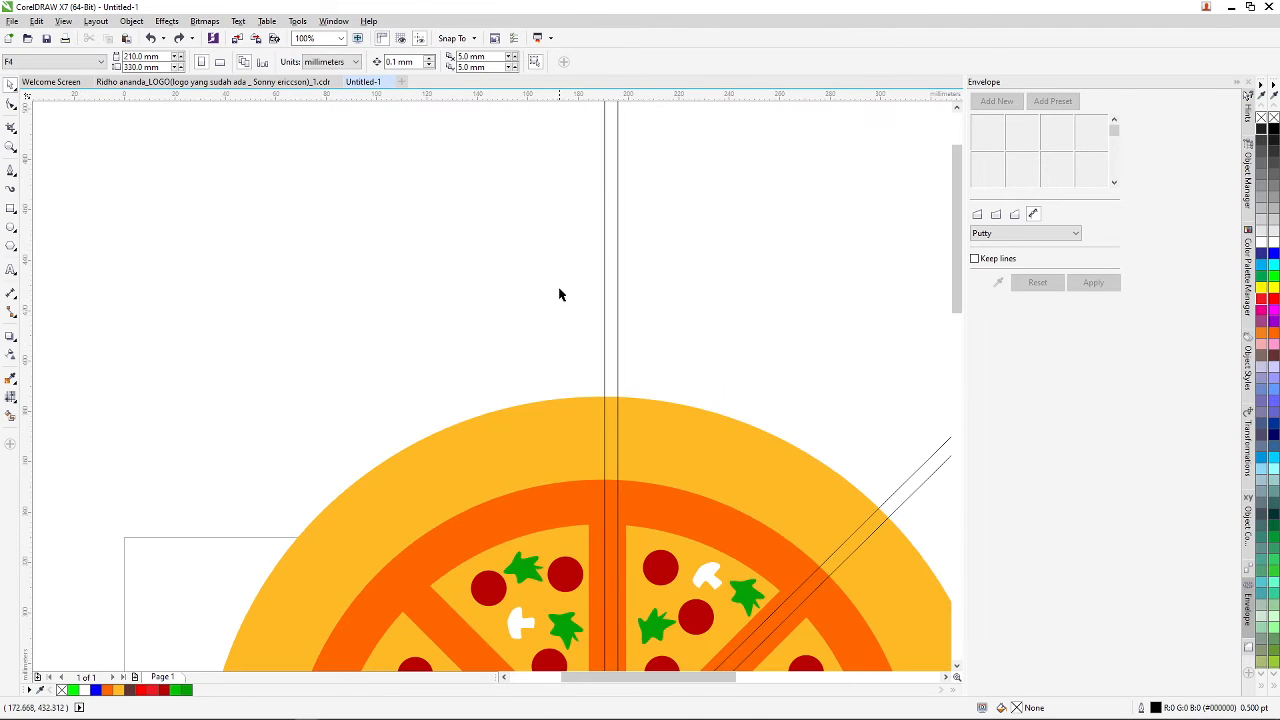
left_click(551, 410)
scroll(551, 409, "down", 2)
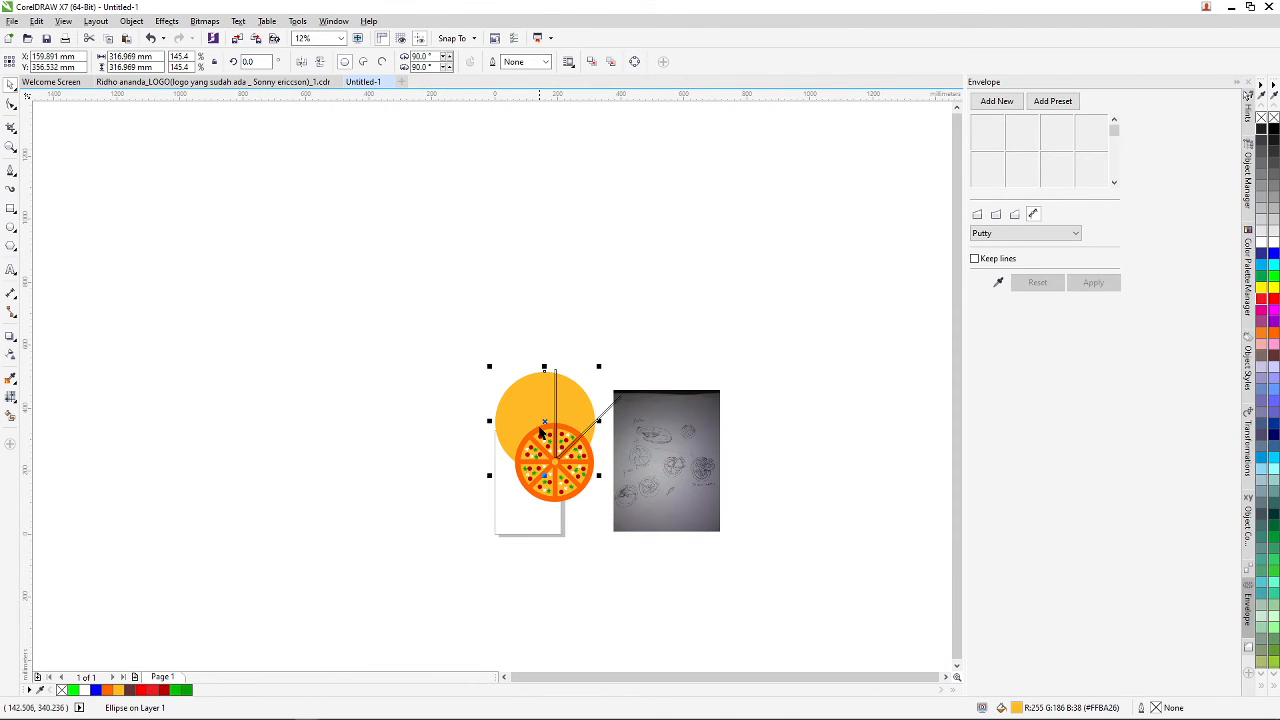
scroll(541, 437, "up", 2)
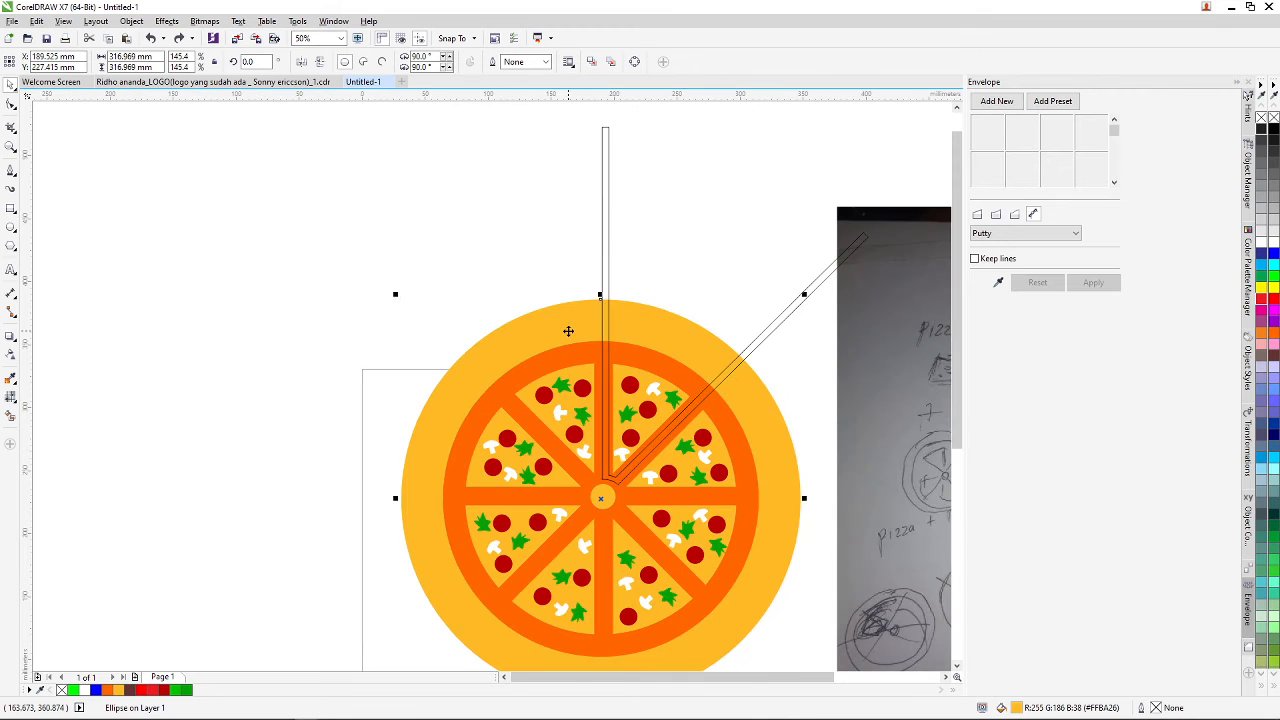
left_click_drag(568, 331, 341, 288)
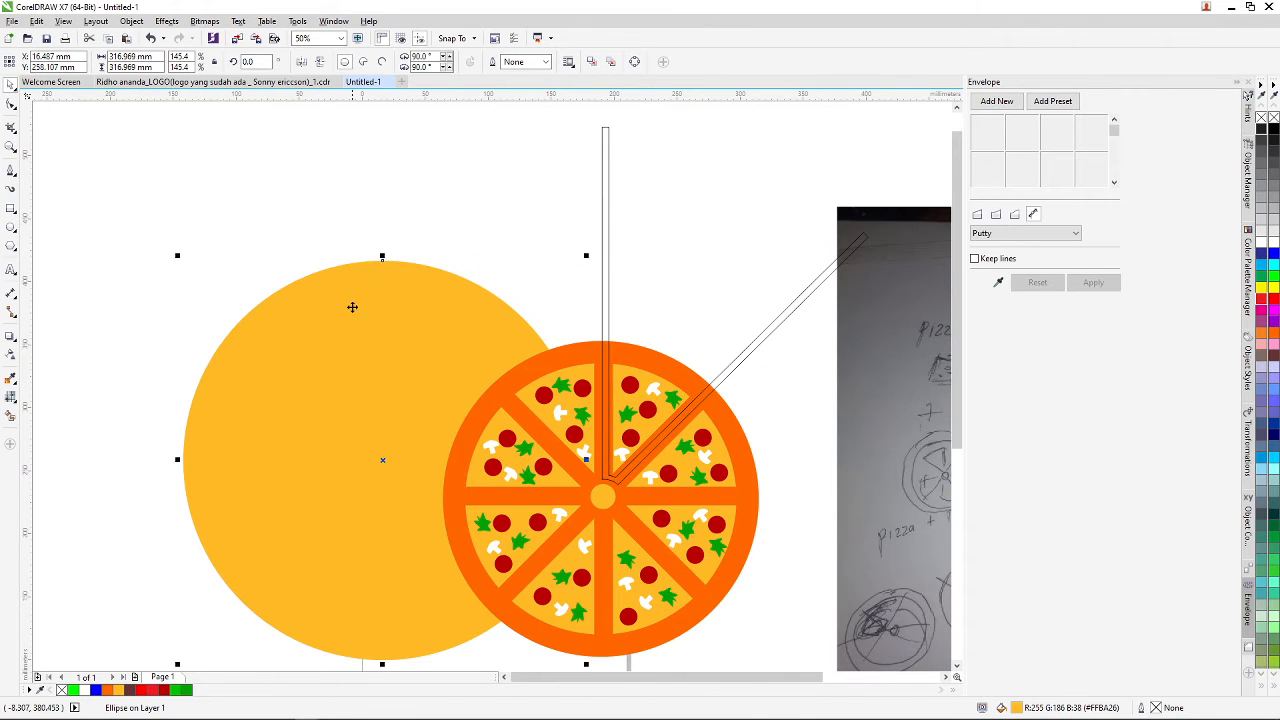
key("ctrl+z")
key("ctrl+z")
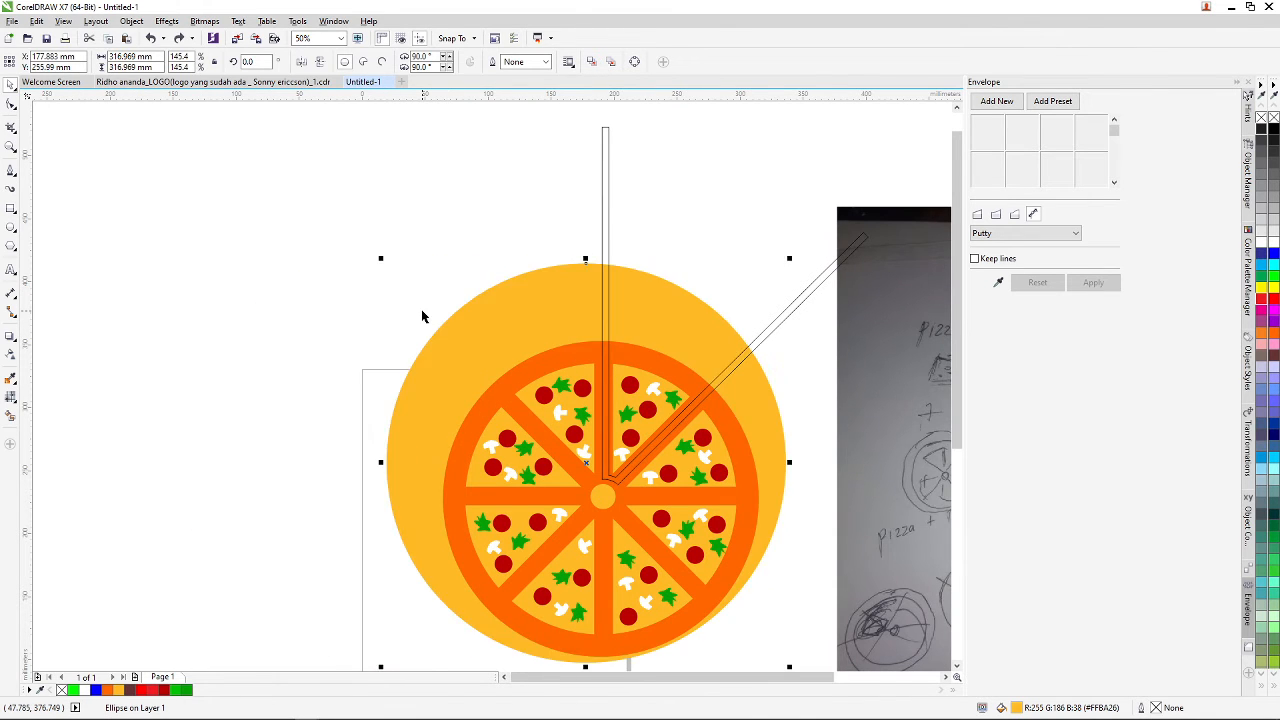
left_click(315, 300)
- Try moving the orange circle up and left from behind the slices, undo the circle moves and clear the selection
scroll(557, 357, "up", 1)
left_click_drag(557, 357, 406, 268)
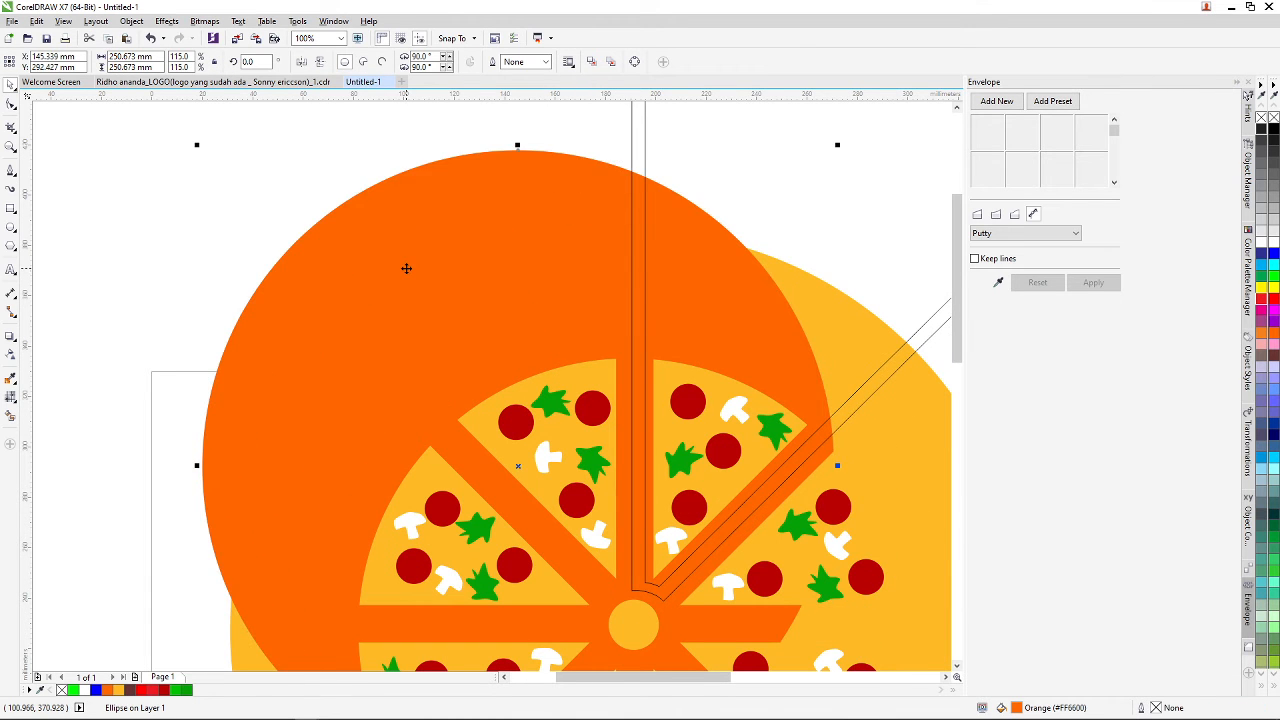
key("ctrl+z")
key("ctrl+z")
key("ctrl+z")
key("ctrl+z")
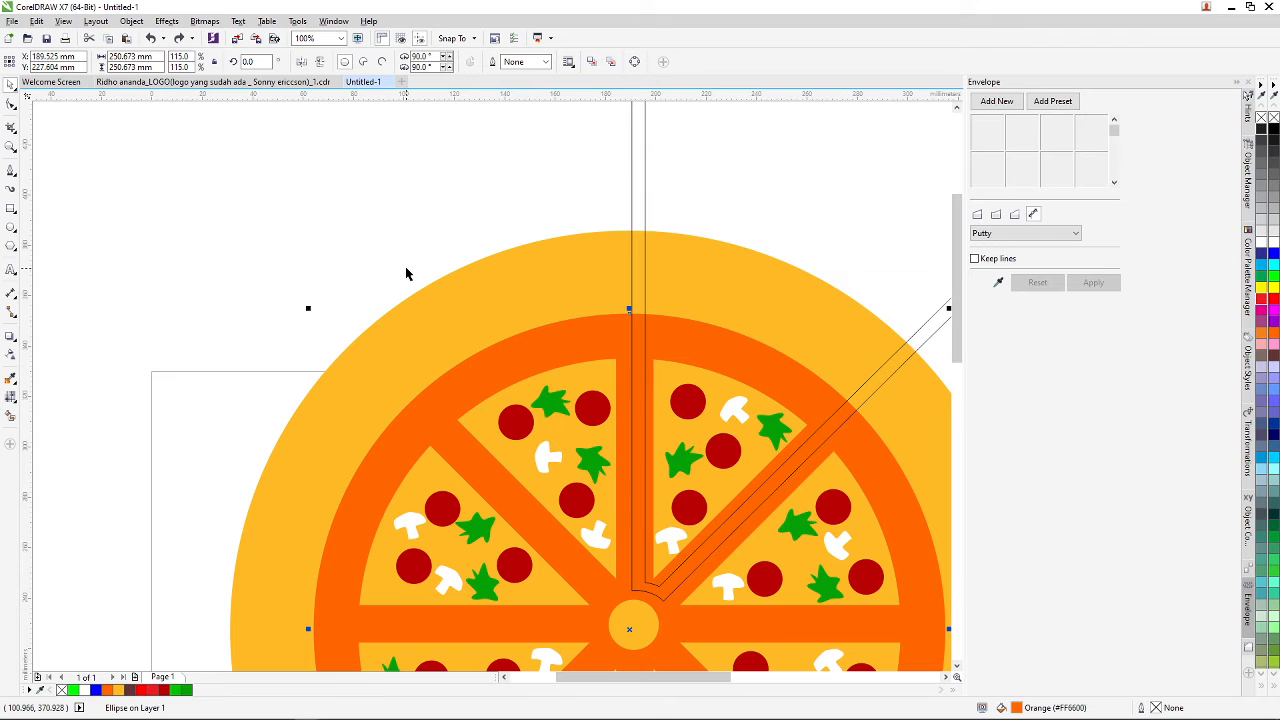
scroll(437, 283, "down", 2)
left_click(403, 349)
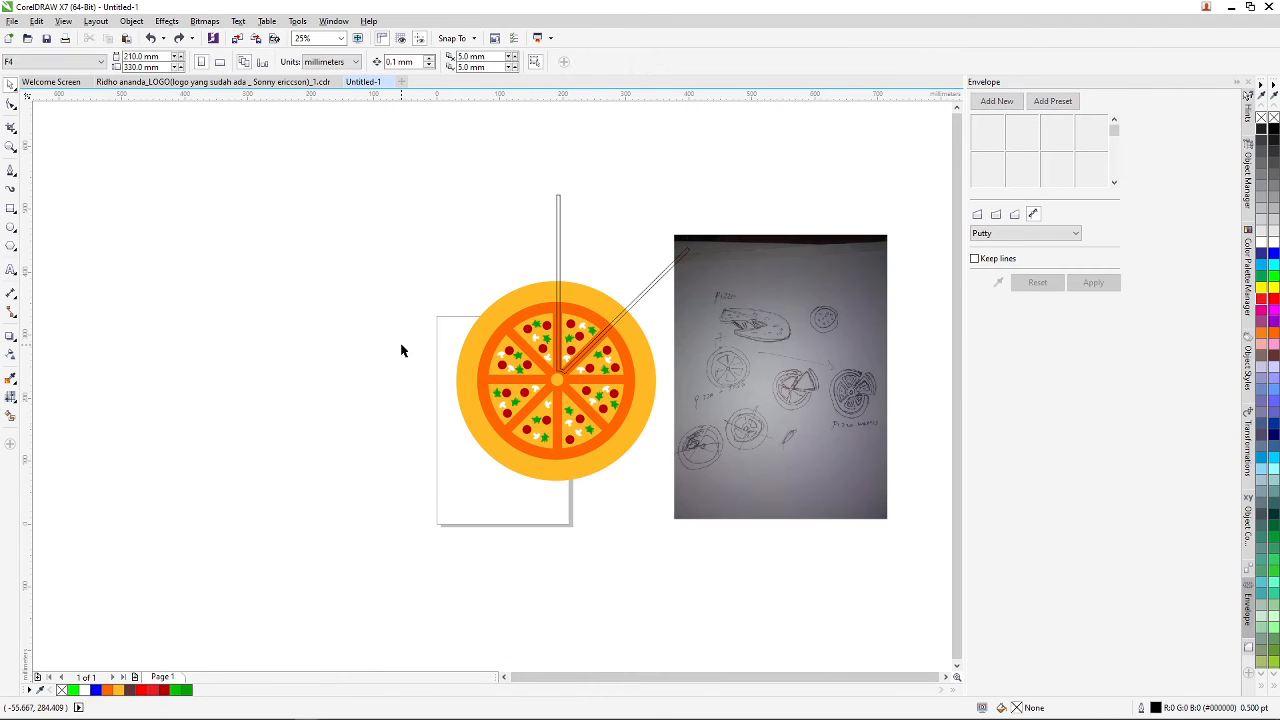
scroll(595, 316, "up", 2)
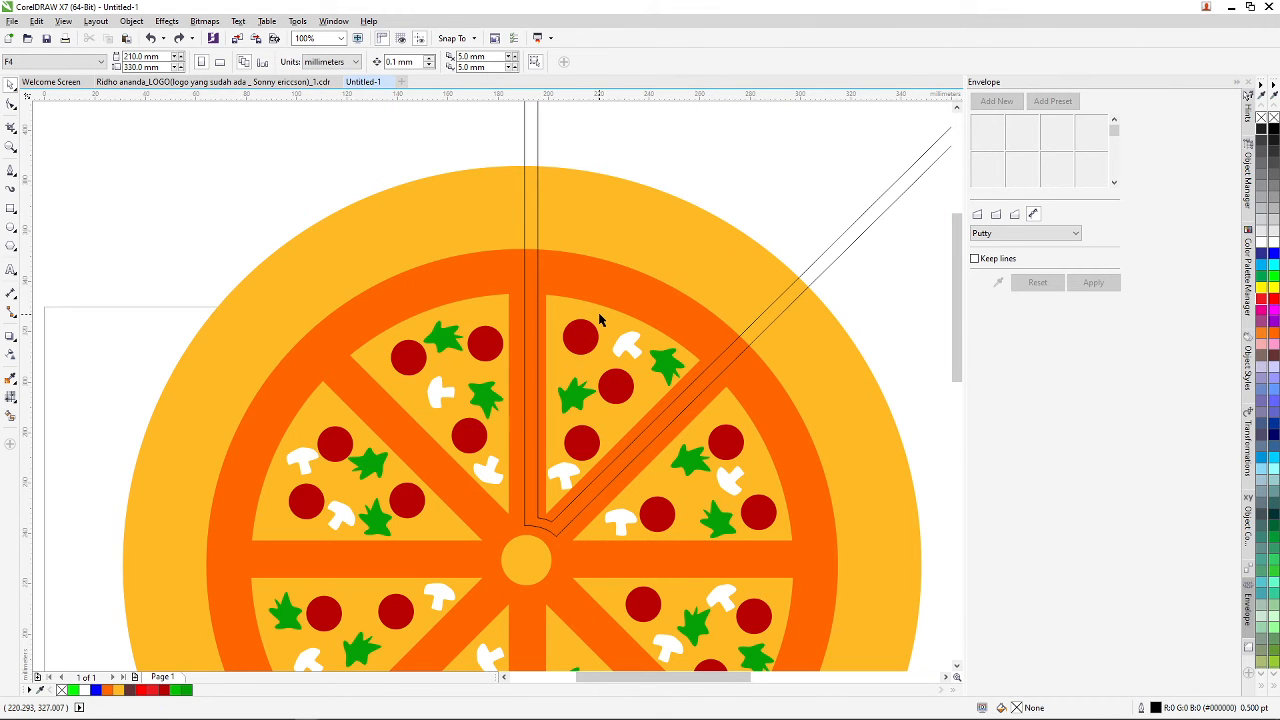
- Try moving the yellow slice inside the V-shaped outline outward from the wheel and undo the move
left_click(600, 319)
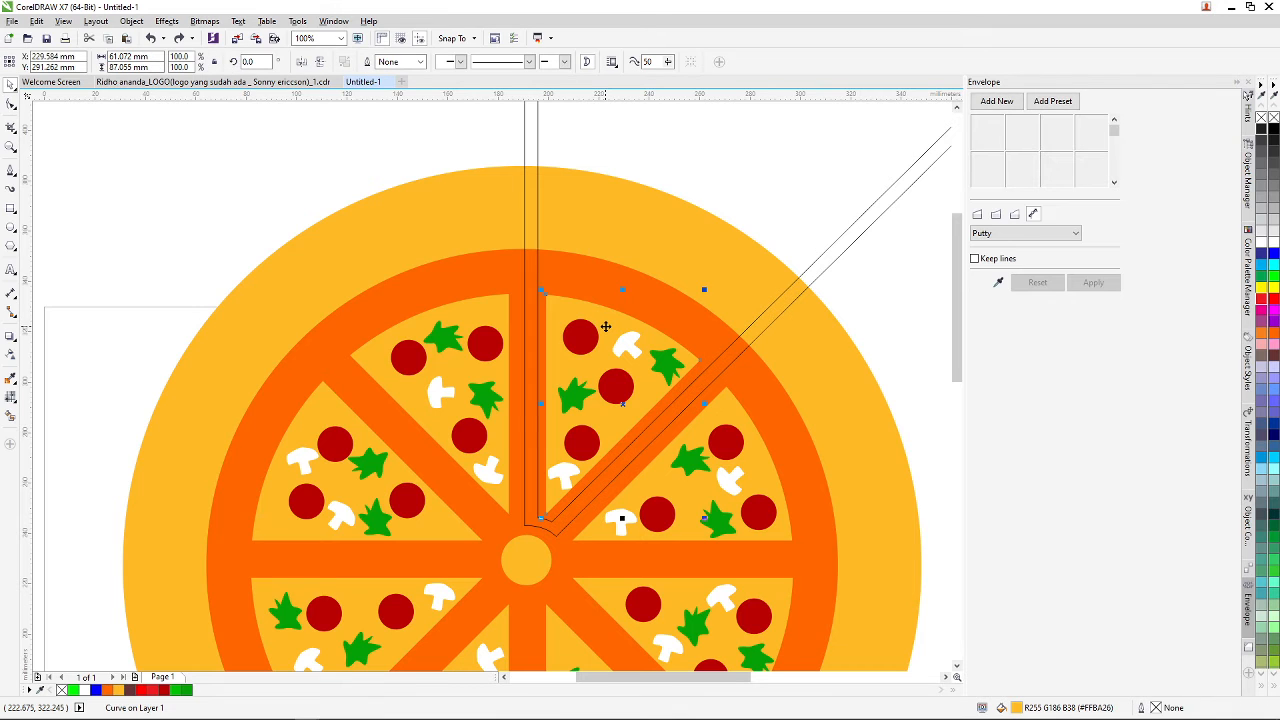
left_click_drag(605, 326, 648, 228)
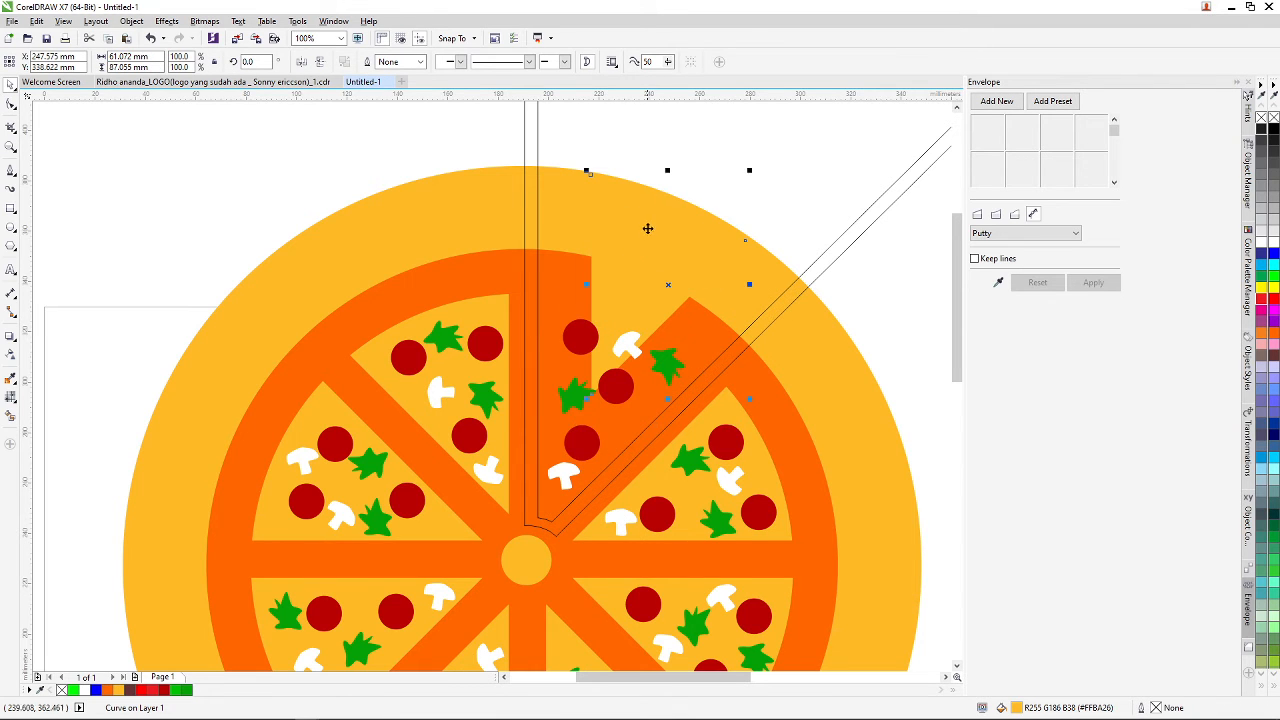
key("ctrl+z")
key("ctrl+z")
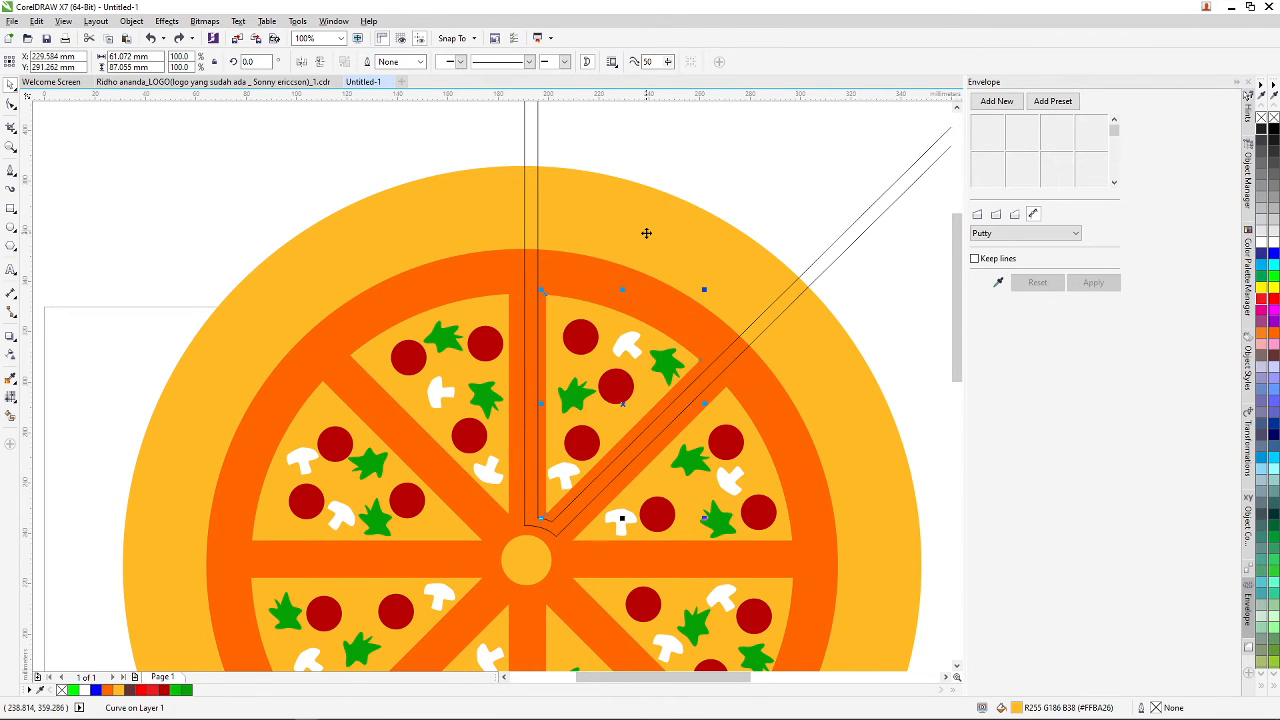
- Cut the V-shaped outline out of the orange circle with Simplify and clear the selection
scroll(560, 232, "down", 3)
scroll(549, 227, "up", 3)
left_click(548, 224)
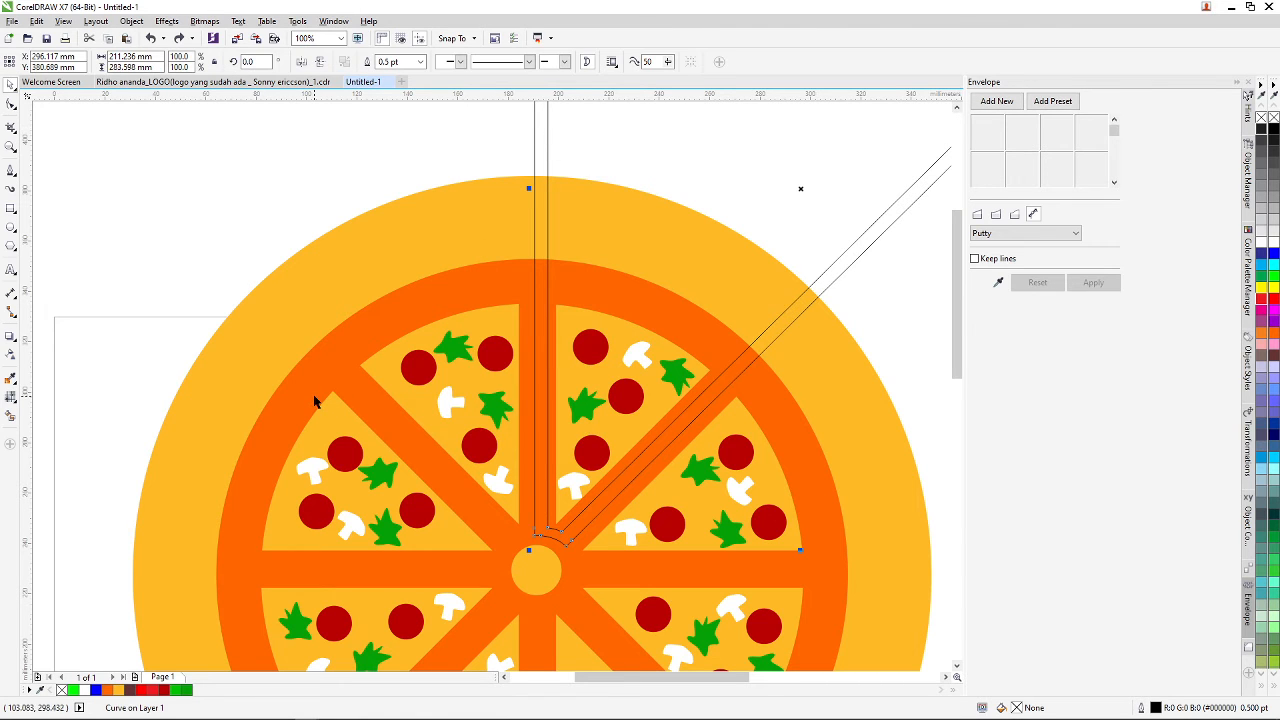
left_click(585, 152)
left_click(548, 141)
left_click(571, 139)
left_click(537, 130)
left_click(325, 361, "shift")
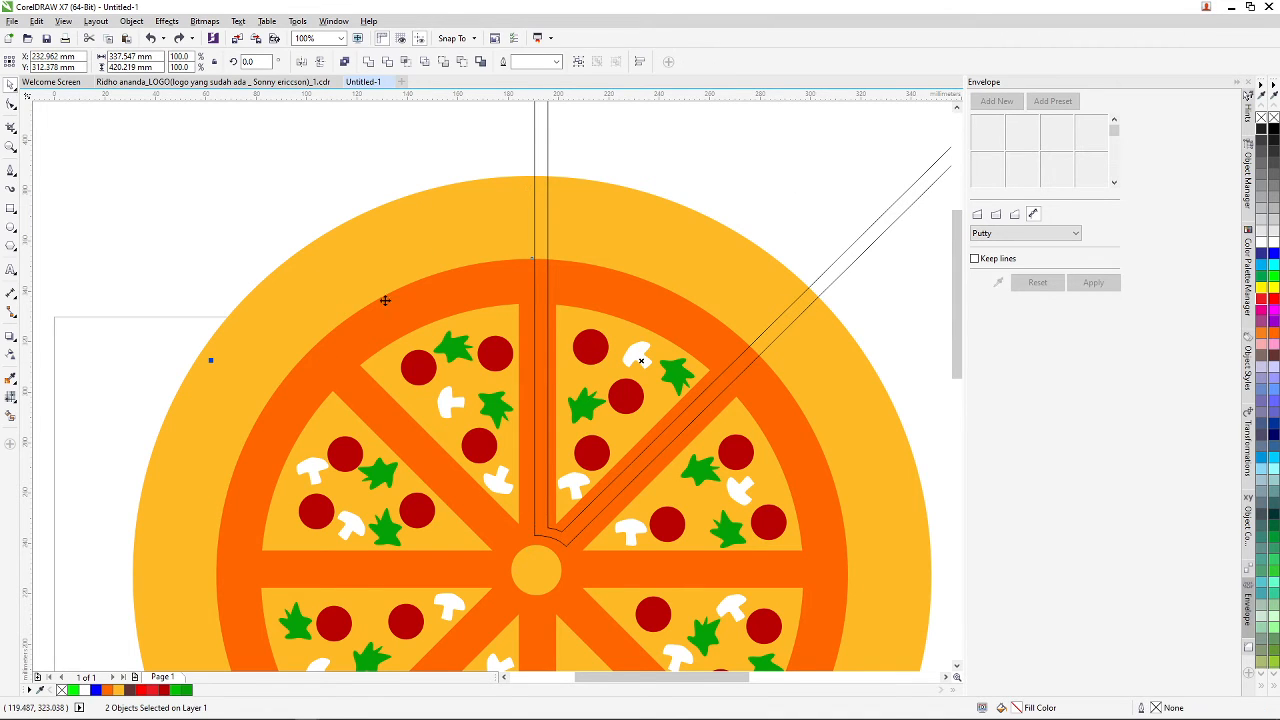
left_click(427, 63)
left_click(457, 149)
- Try moving the yellow base circle and the V-shaped outline to the right, and undo the moves
scroll(470, 160, "down", 3)
scroll(493, 172, "up", 1)
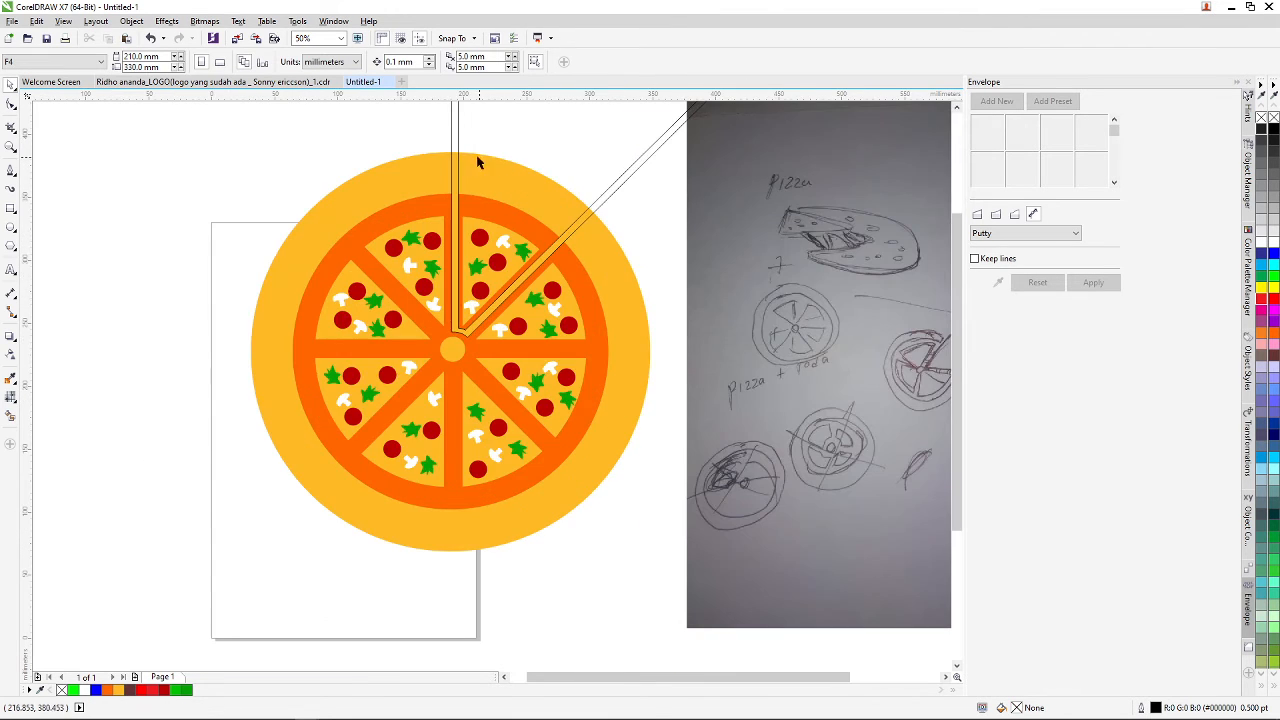
left_click(455, 156)
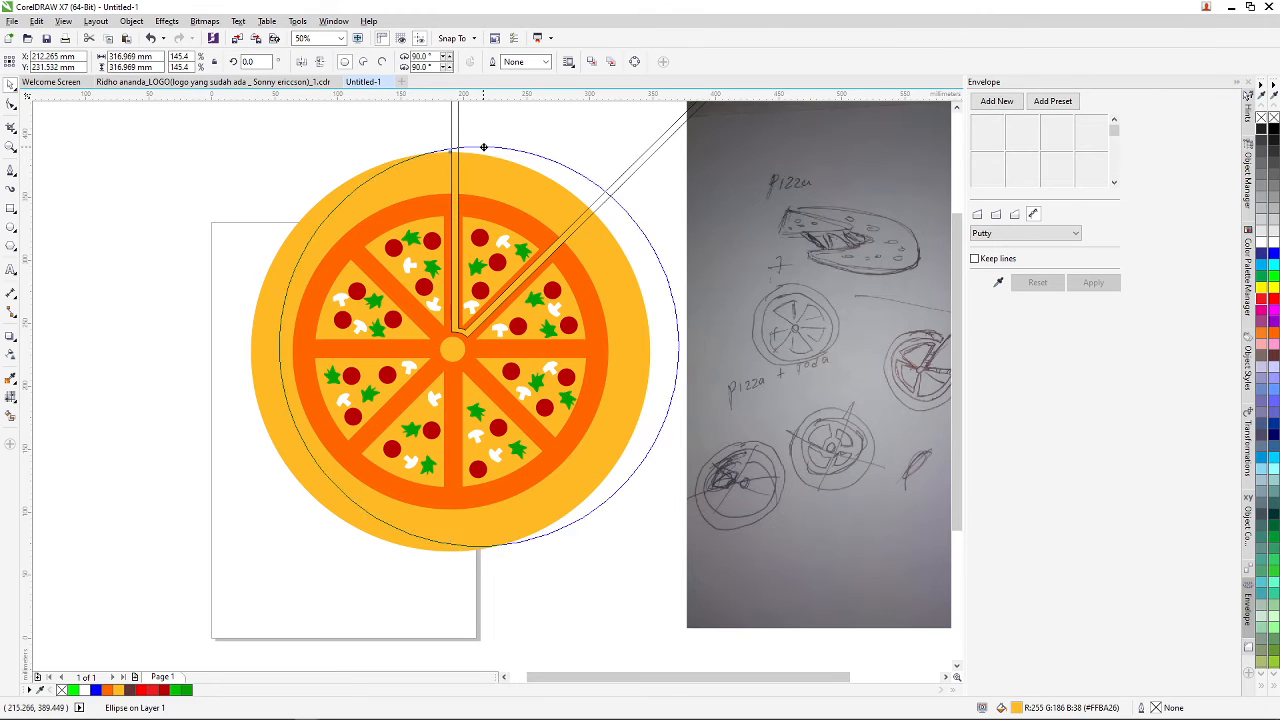
left_click(617, 207)
left_click_drag(607, 190, 679, 168)
key("ctrl+z")
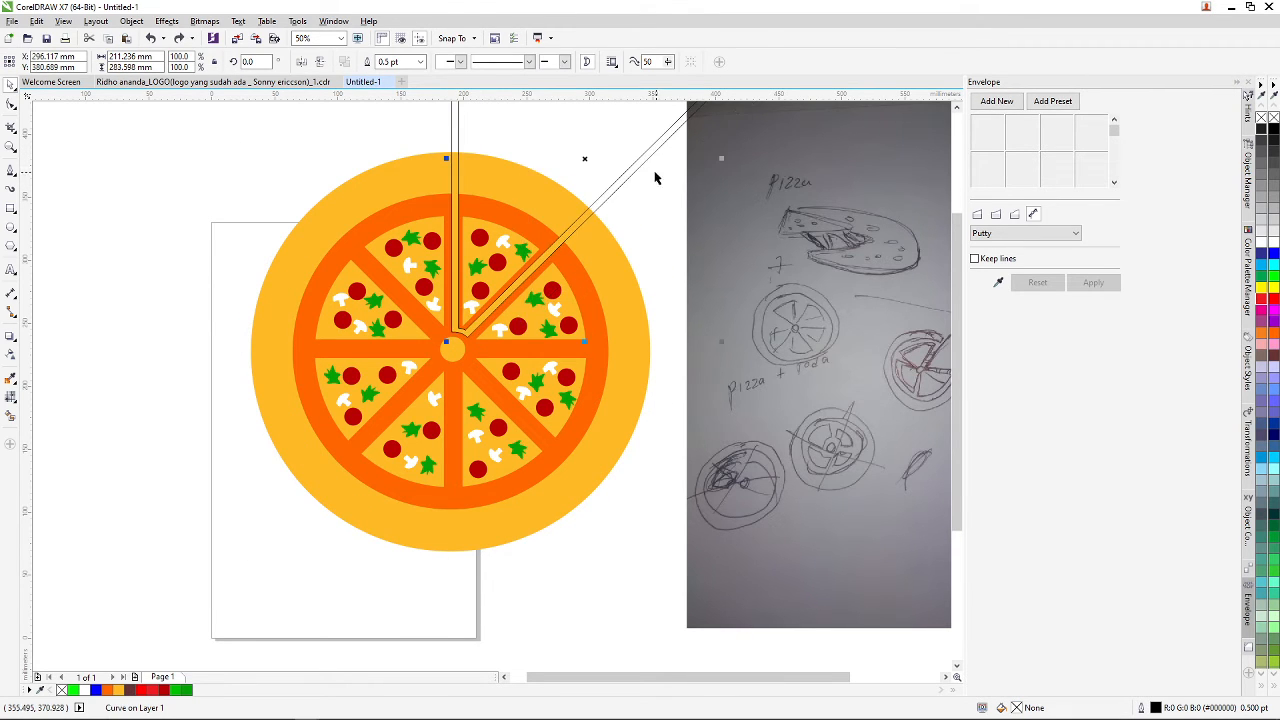
- Cut the V-shaped outline out of the large yellow base circle with Simplify and clear the selection
scroll(470, 191, "down", 2)
scroll(470, 187, "up", 3)
scroll(454, 184, "down", 2)
scroll(454, 184, "up", 1)
scroll(443, 177, "down", 1)
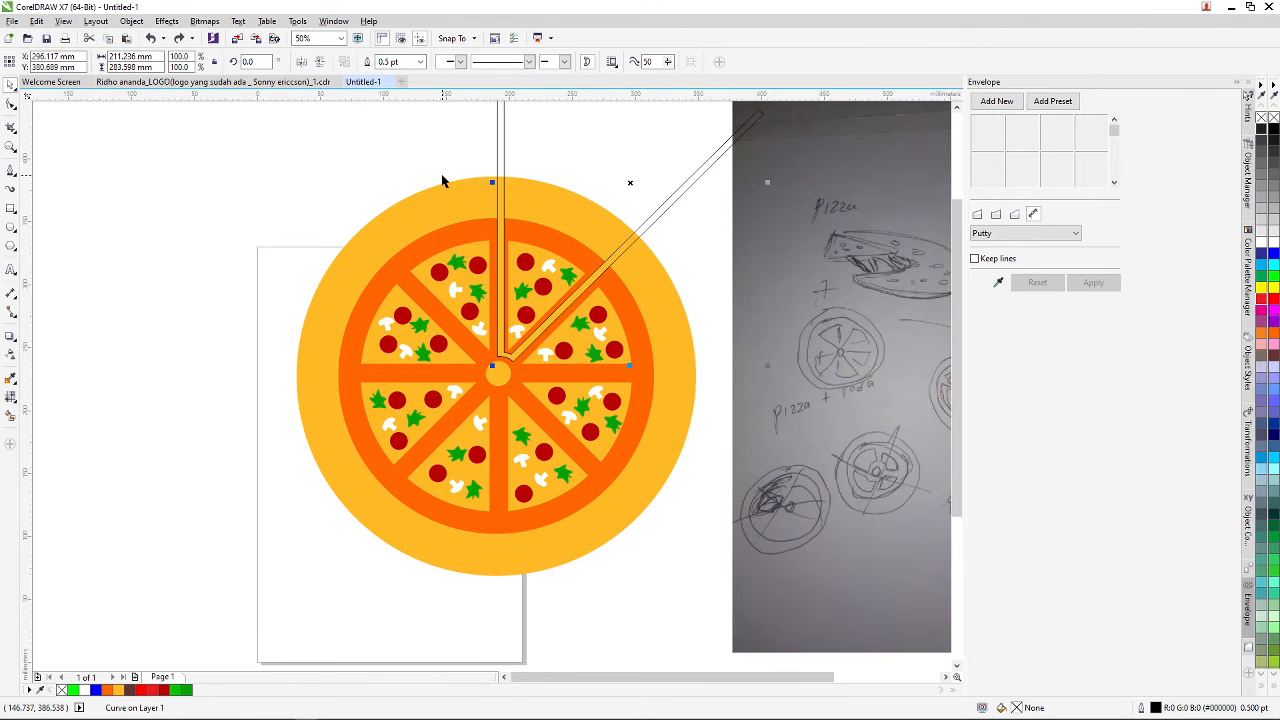
scroll(467, 208, "up", 2)
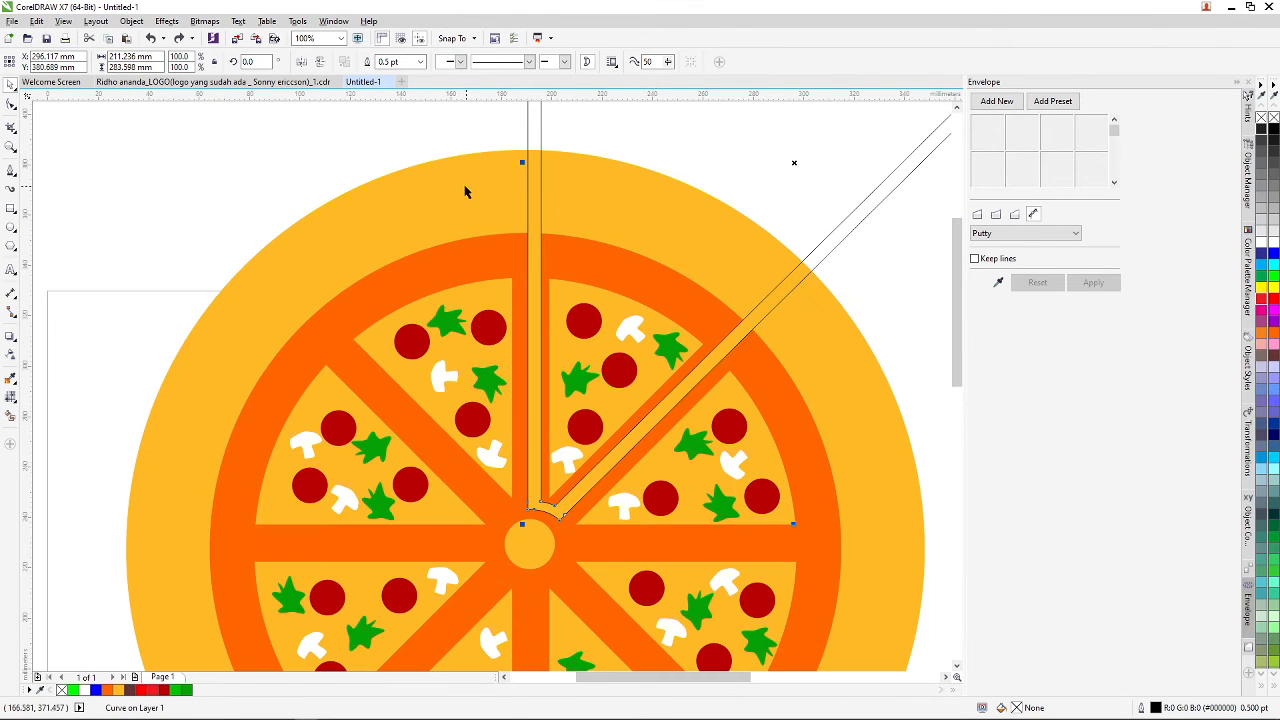
scroll(508, 147, "down", 3)
scroll(503, 133, "down", 1)
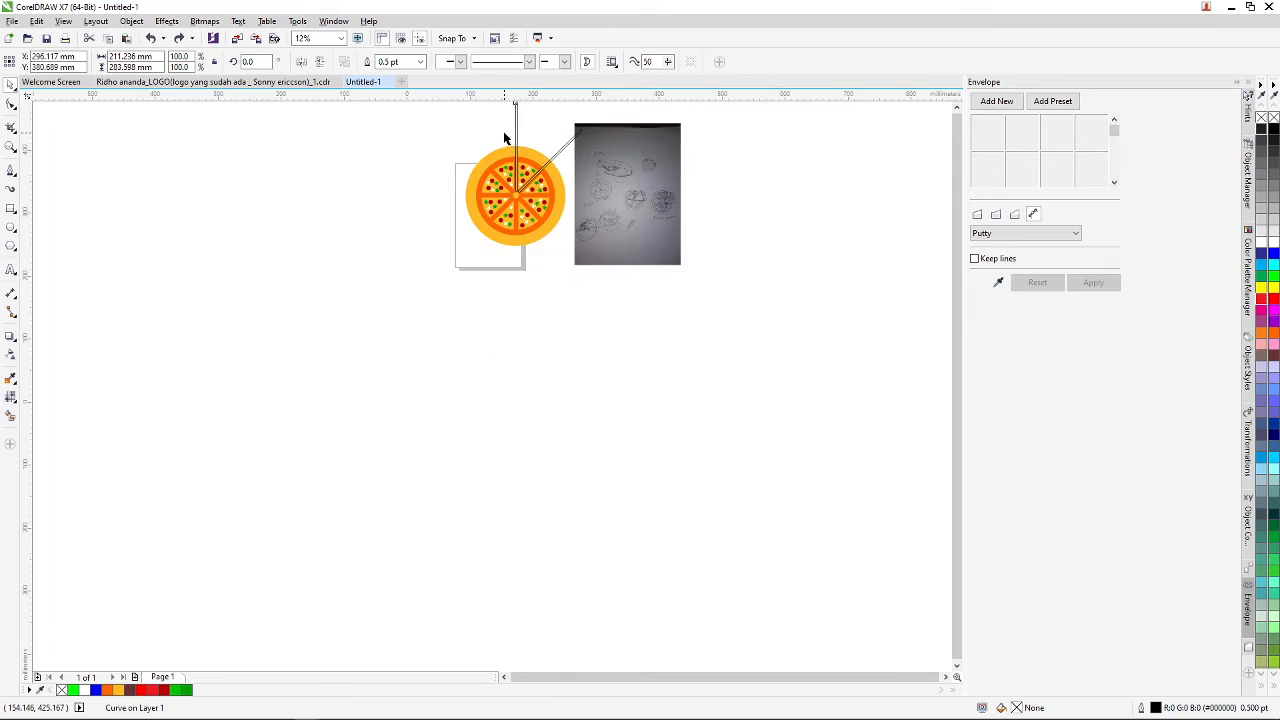
scroll(503, 131, "up", 1)
left_click(485, 129)
scroll(490, 118, "up", 1)
left_click(567, 151)
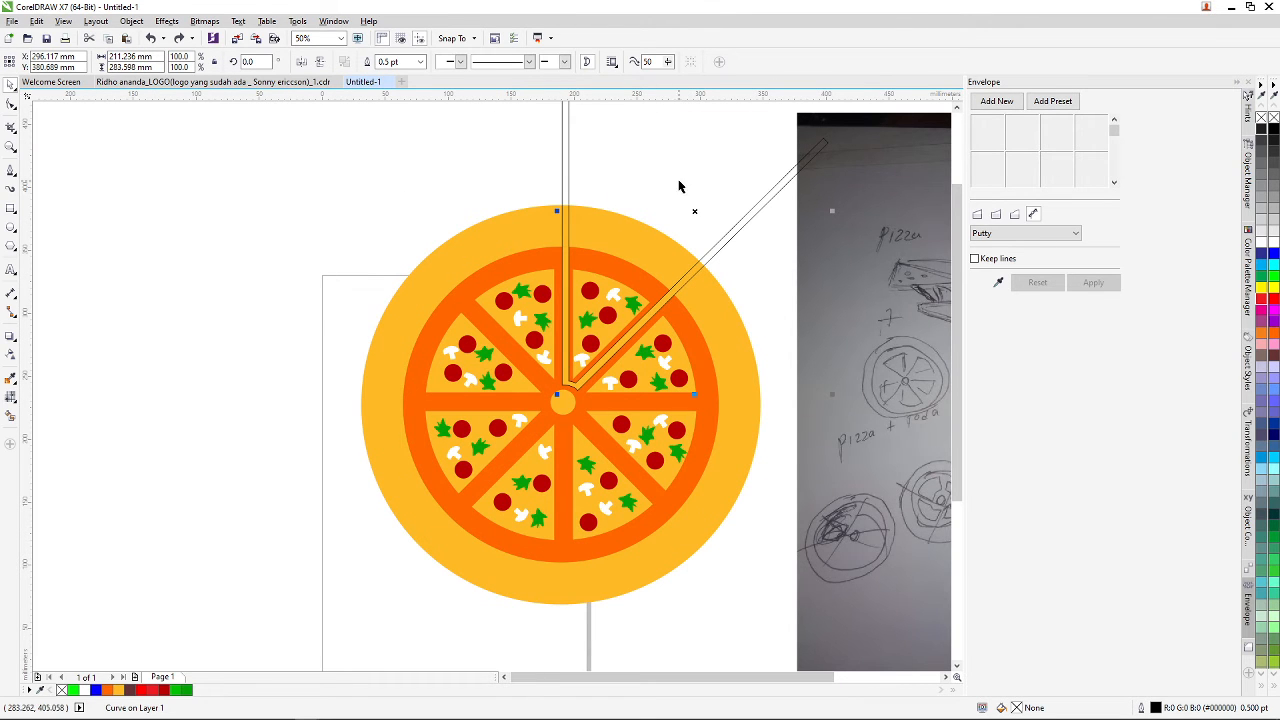
left_click(453, 277, "shift")
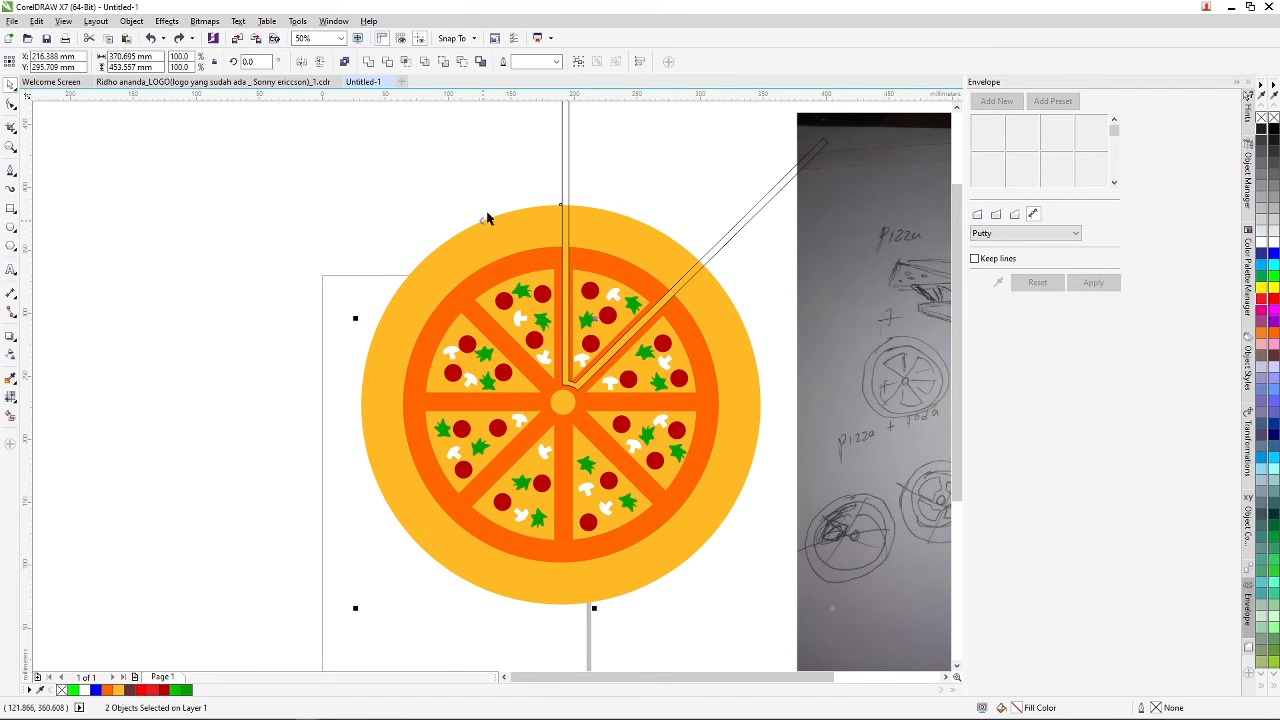
left_click(426, 62)
left_click(429, 149)
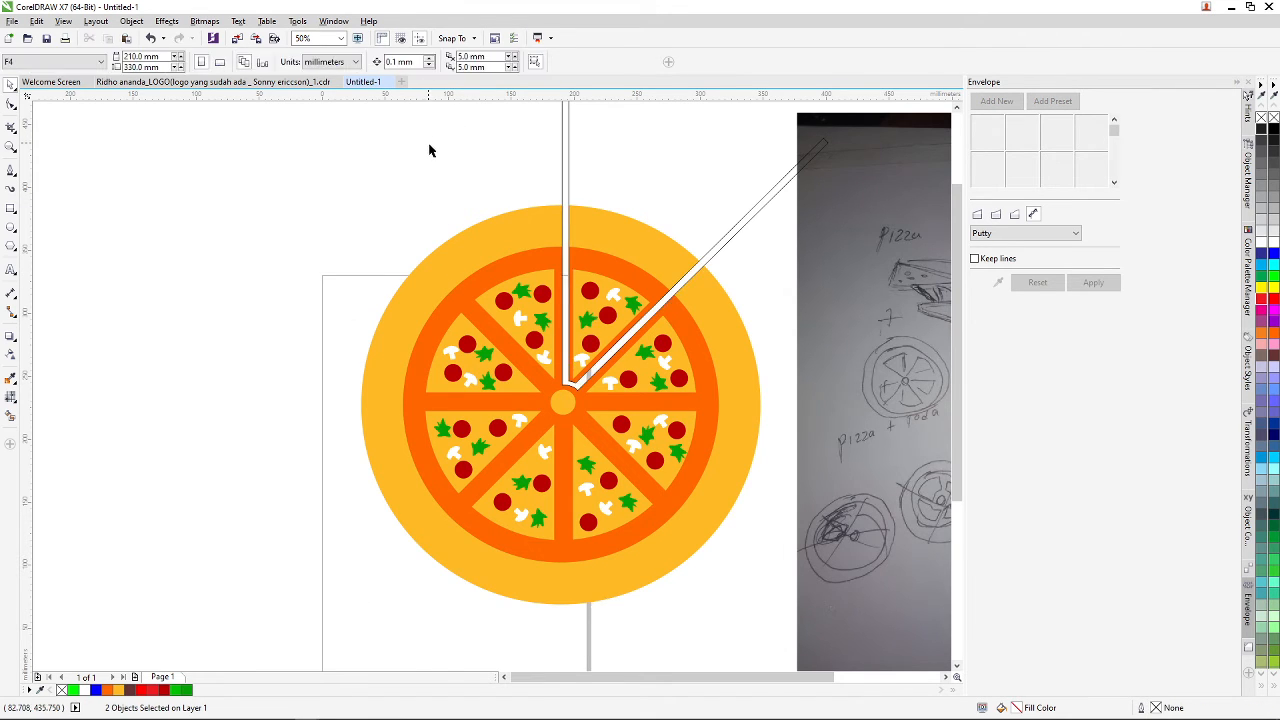
- Delete the V-shaped outline, leaving only the gap around the slice
scroll(429, 149, "down", 3)
scroll(557, 175, "up", 3)
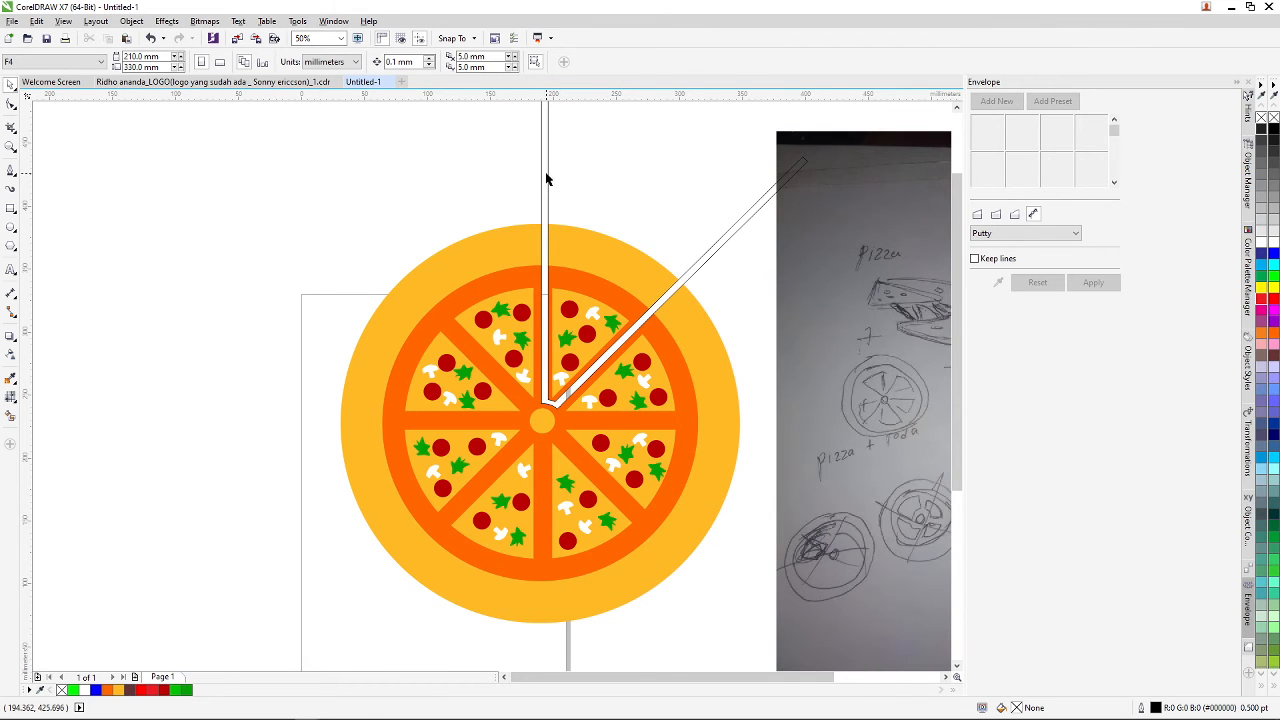
left_click(545, 174)
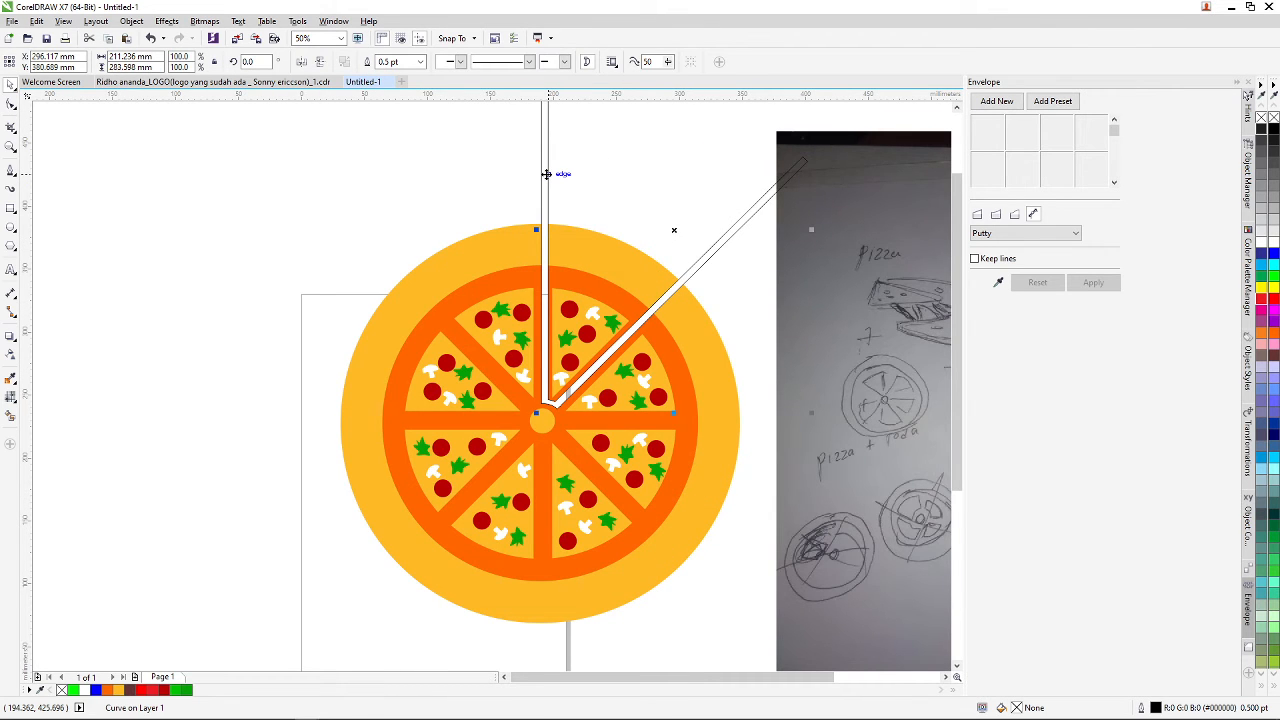
key("Delete")
- Break the cut yellow base circle apart into separate curves
scroll(642, 258, "down", 1)
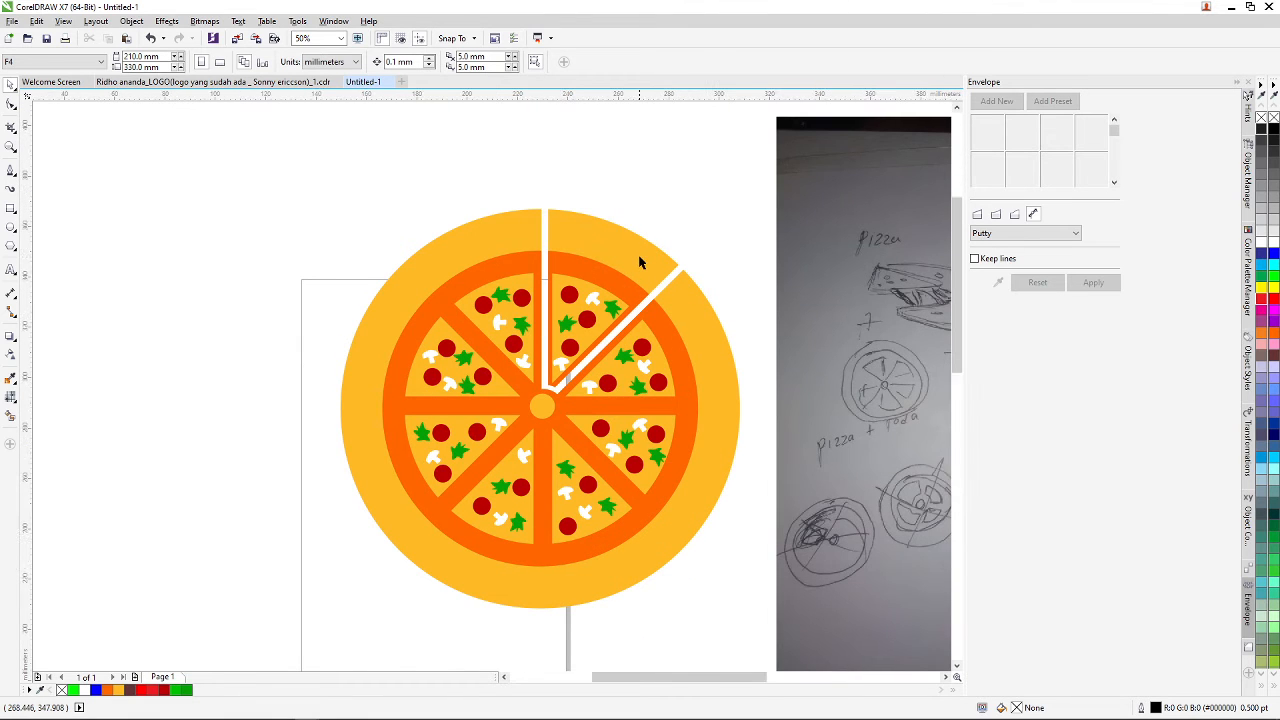
scroll(640, 262, "up", 2)
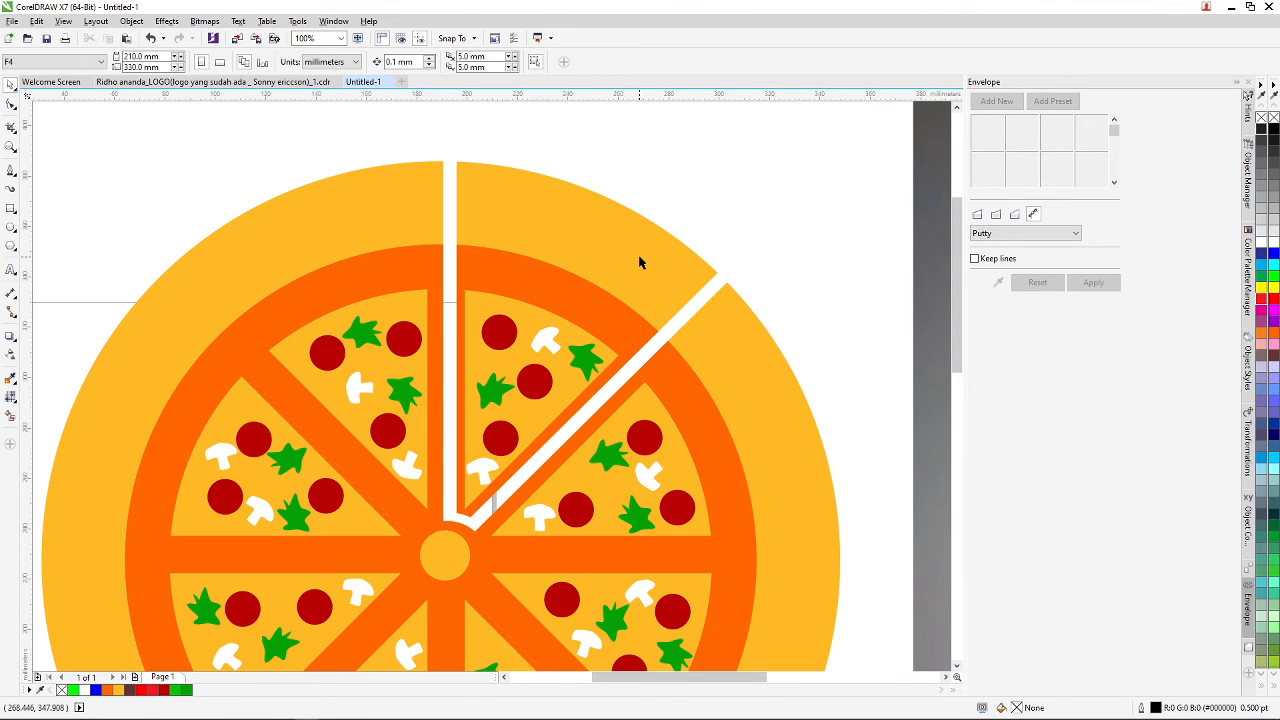
left_click(615, 264)
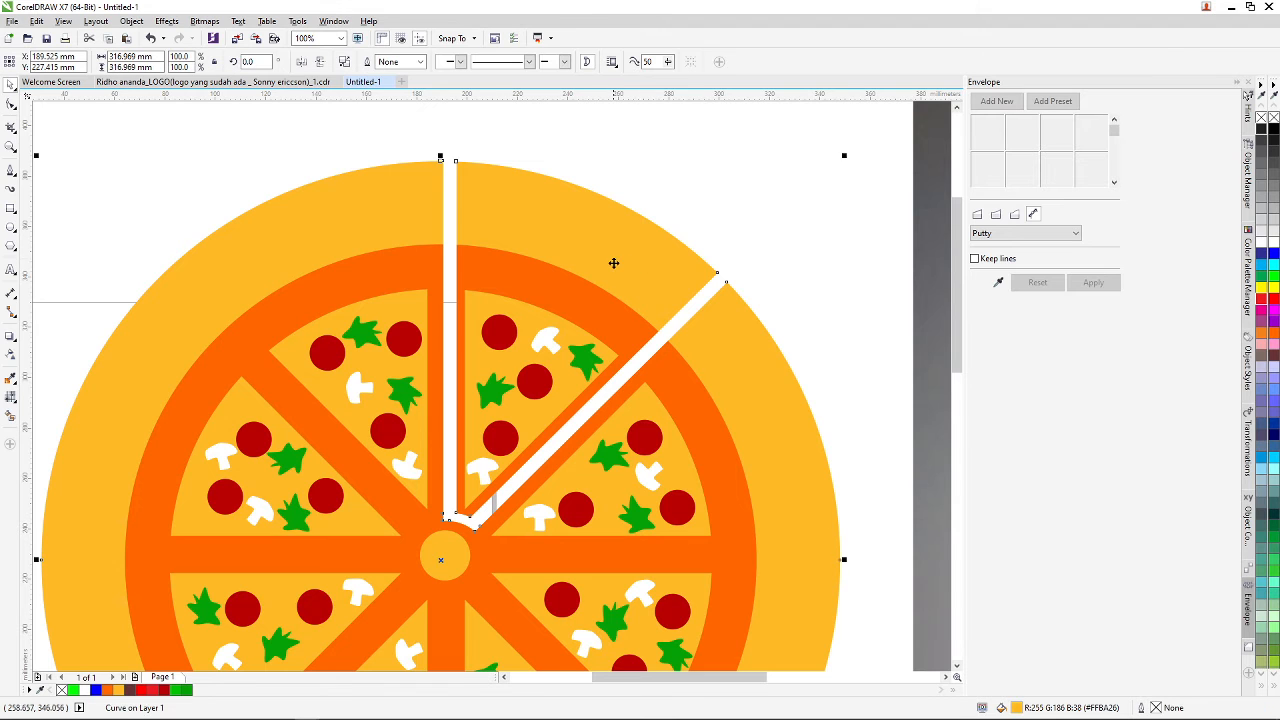
left_click_drag(660, 206, 767, 236)
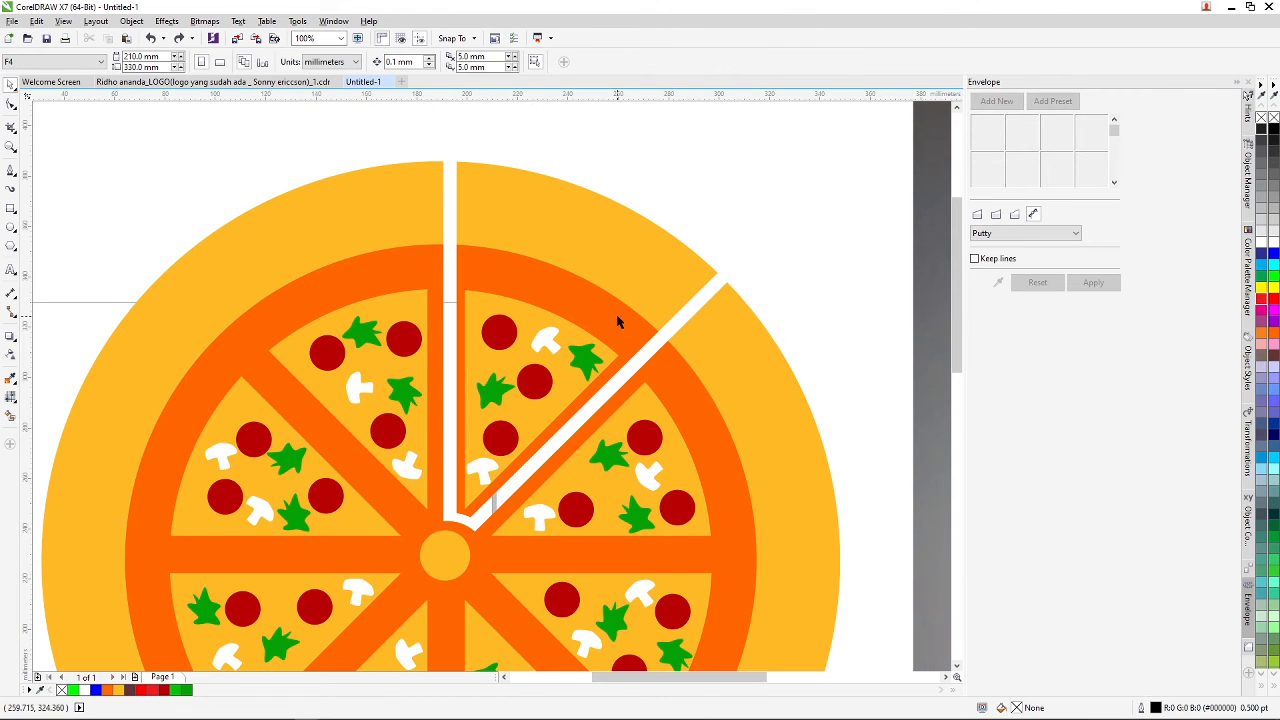
left_click(600, 268)
left_click(634, 257)
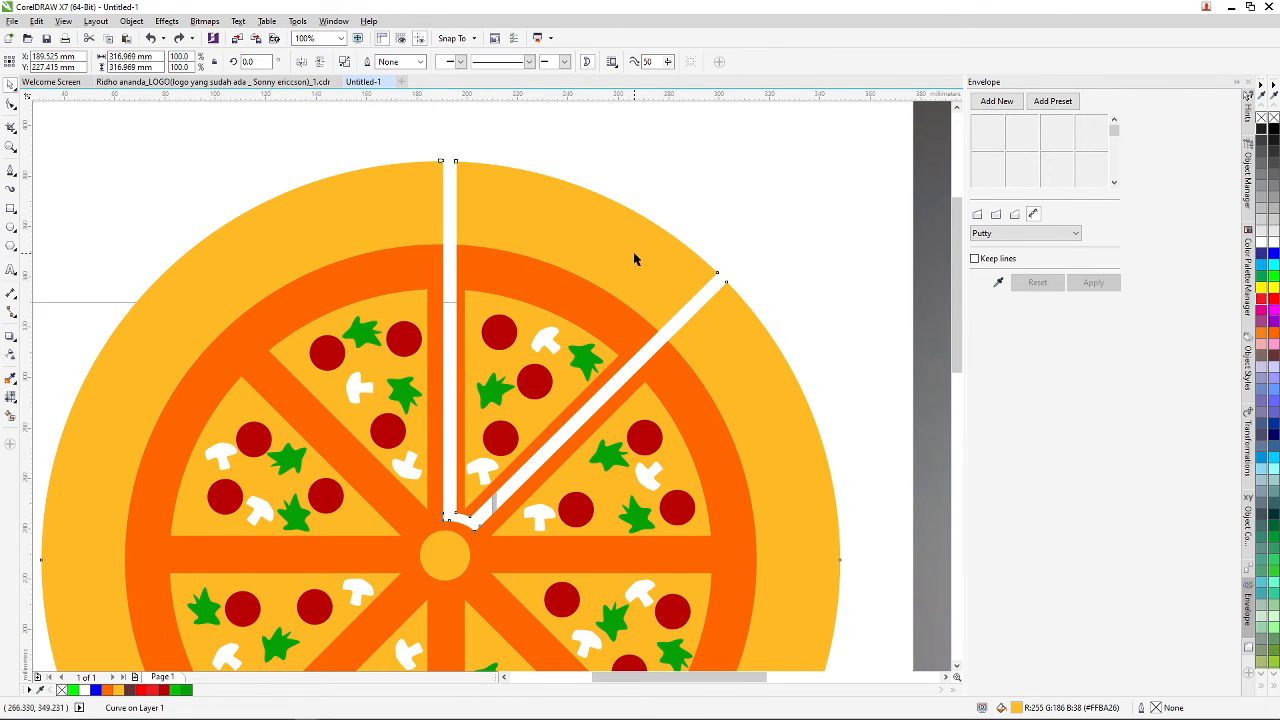
right_click(599, 228)
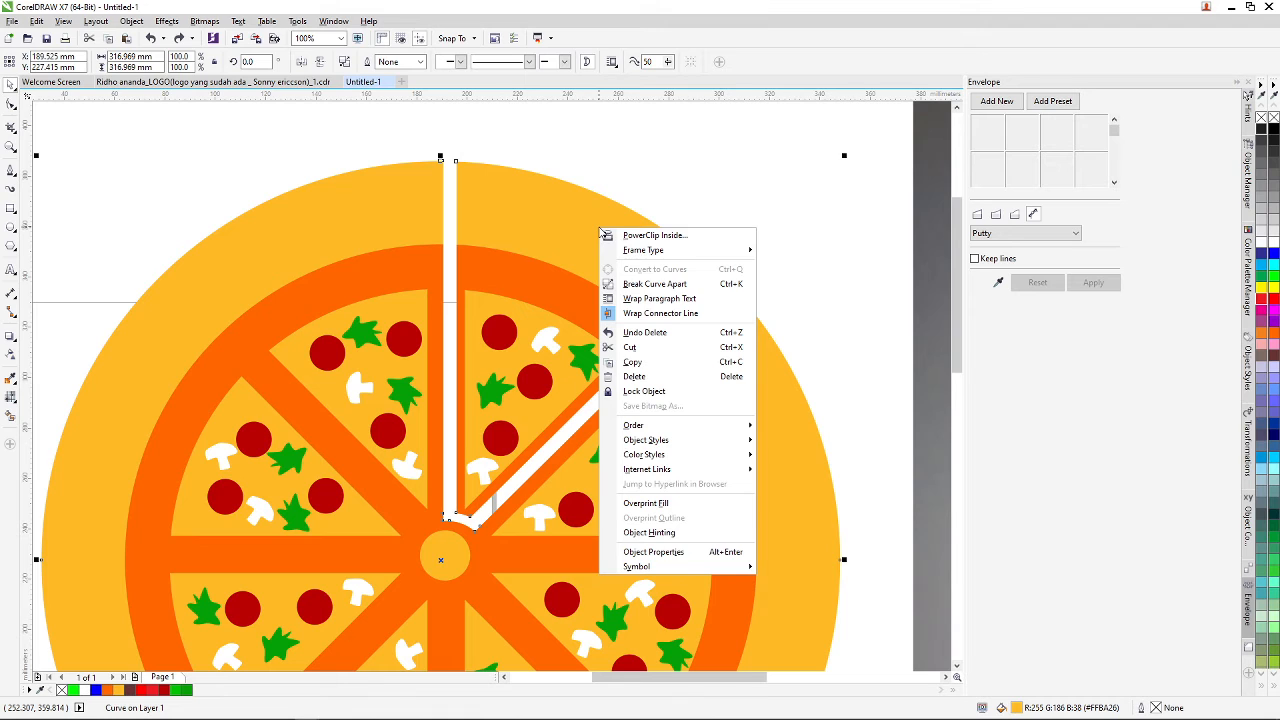
left_click(655, 284)
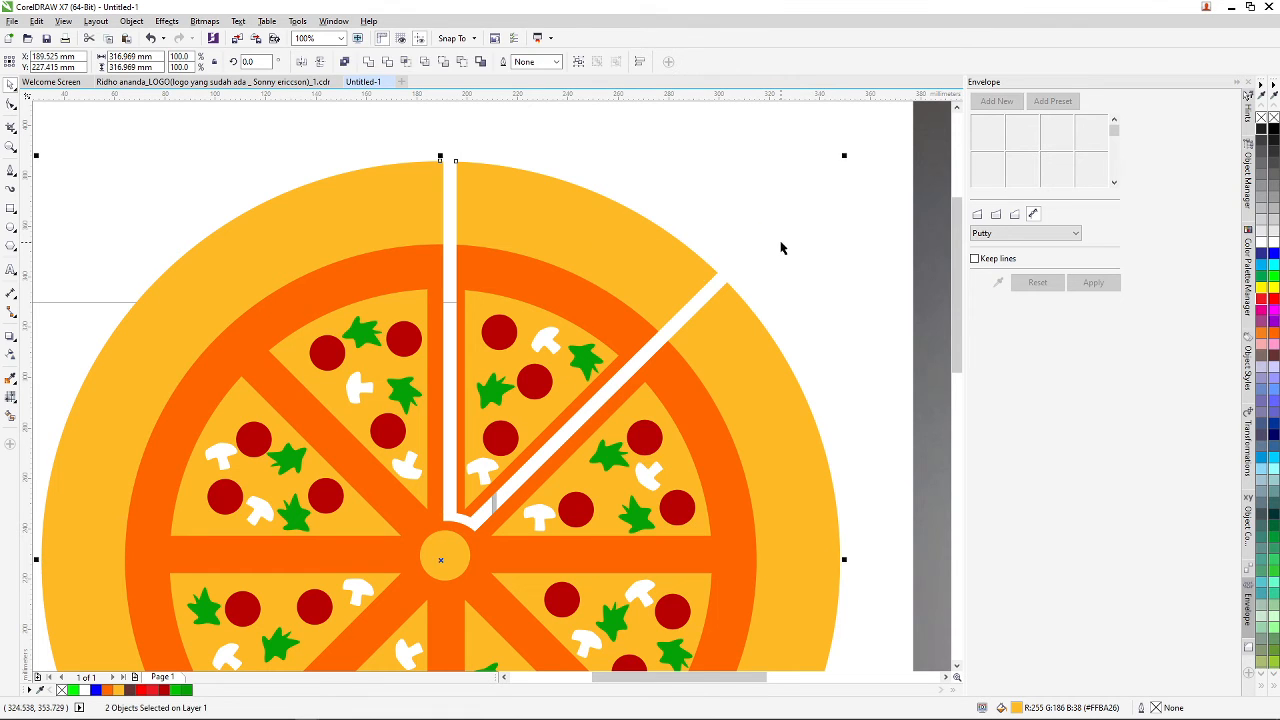
- Break the cut orange circle apart into separate curves
left_click(566, 290)
right_click(568, 292)
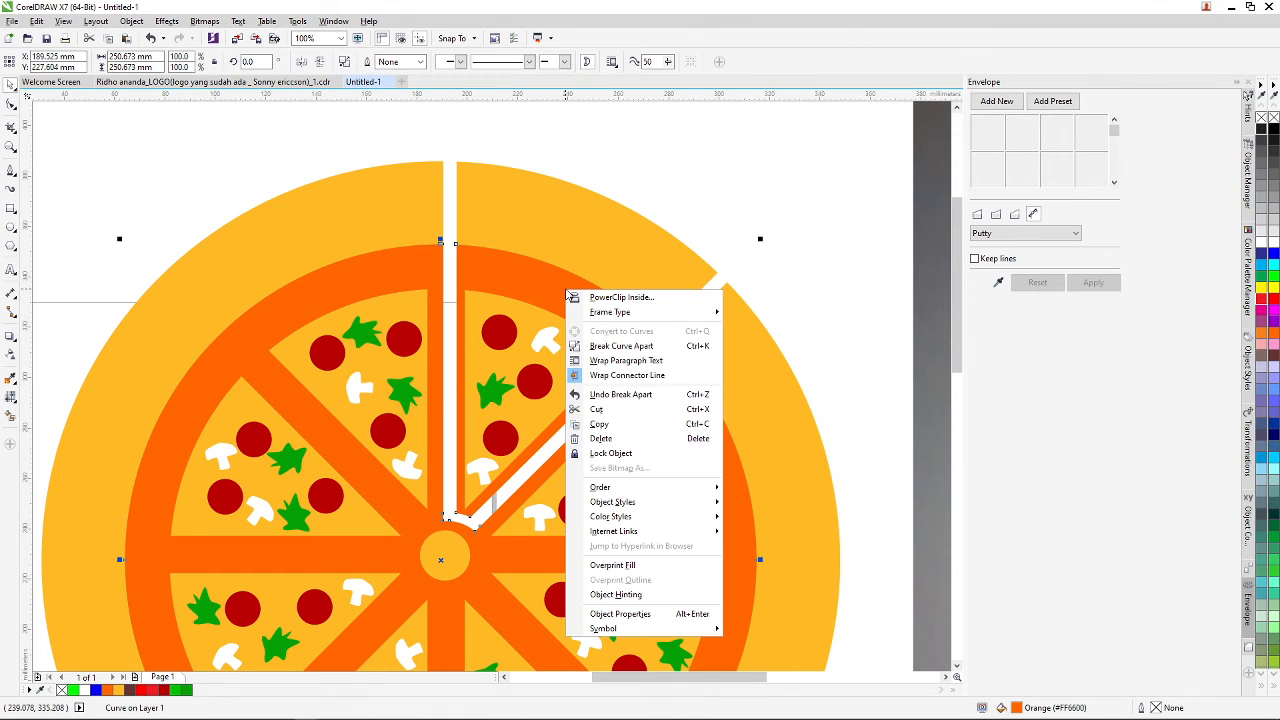
left_click(620, 346)
- Try moving the separated yellow base wedge up and to the right, and undo the move
left_click(629, 271)
left_click_drag(629, 271, 674, 189)
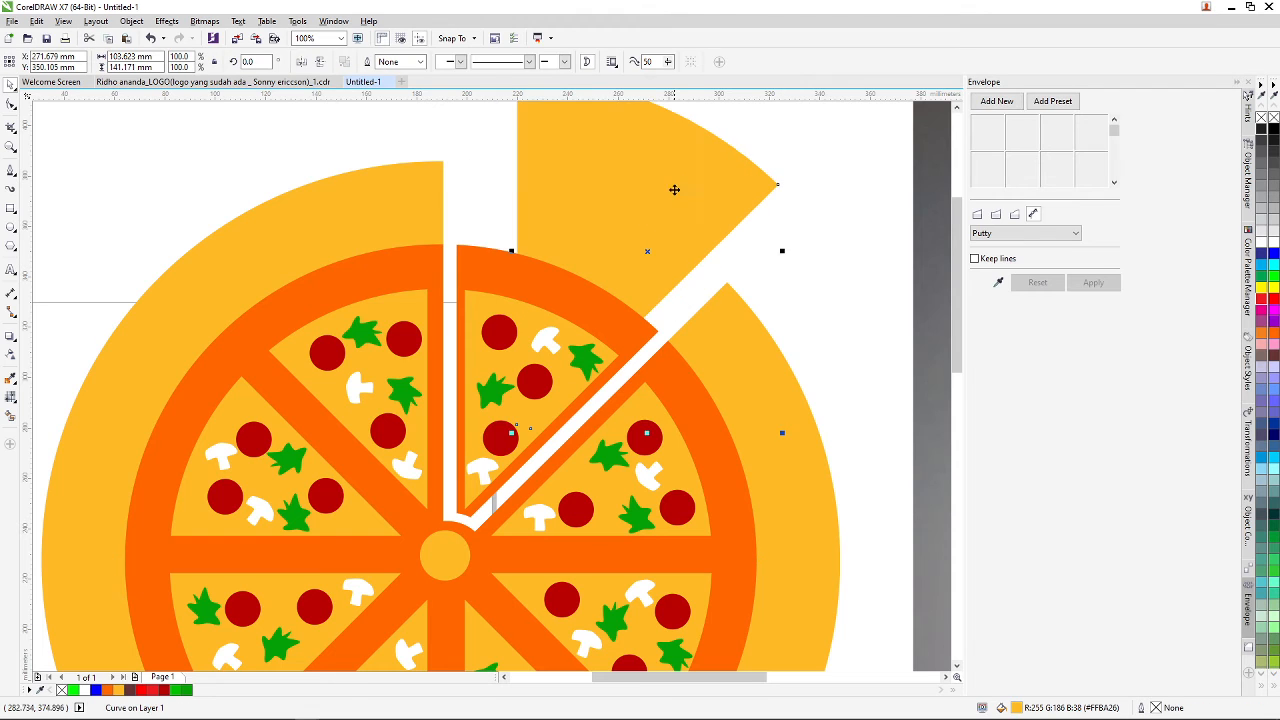
key("ctrl+z")
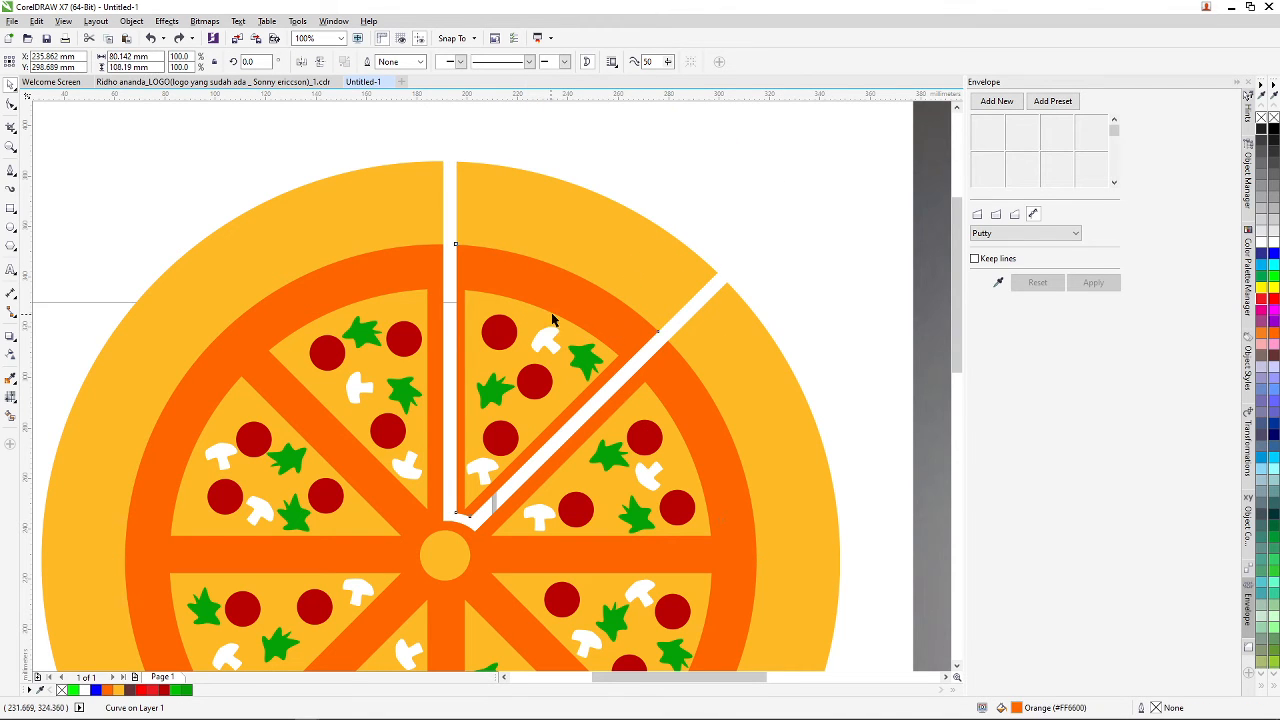
- Try moving the remaining large parts of the yellow and orange circles, undo the moves and clear the selection
left_click(563, 312)
left_click(789, 329)
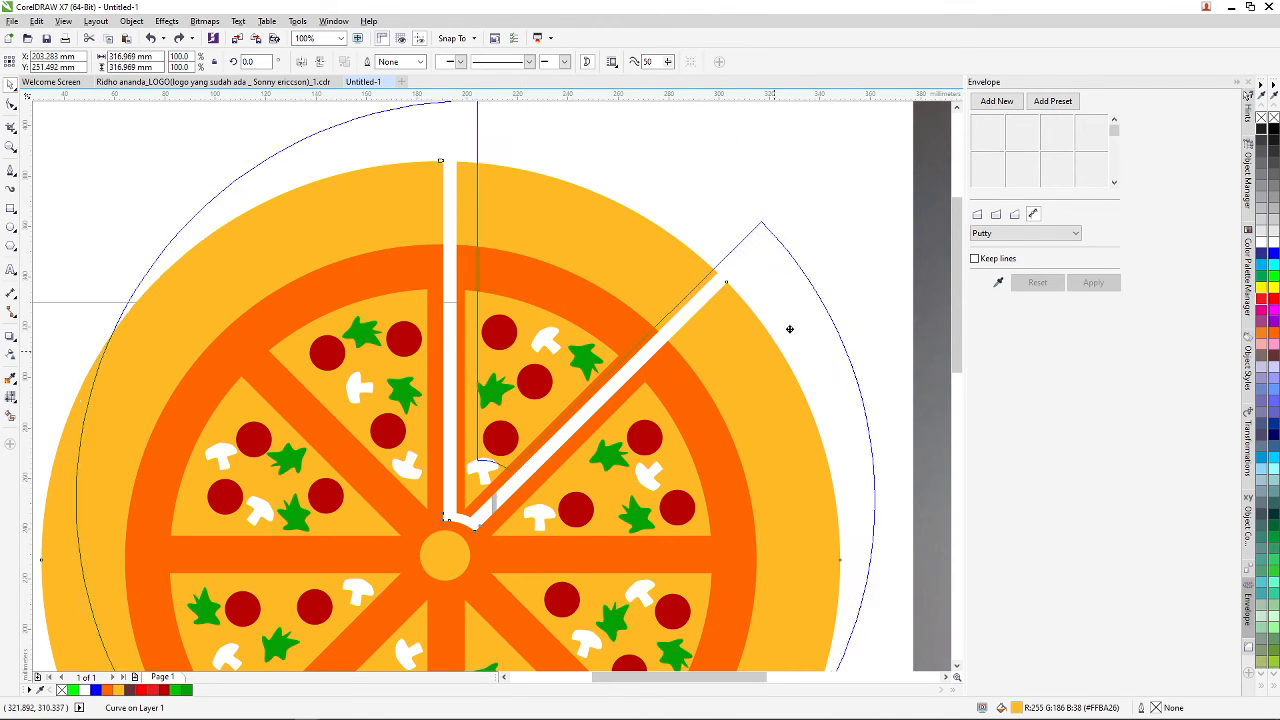
left_click_drag(683, 417, 731, 266)
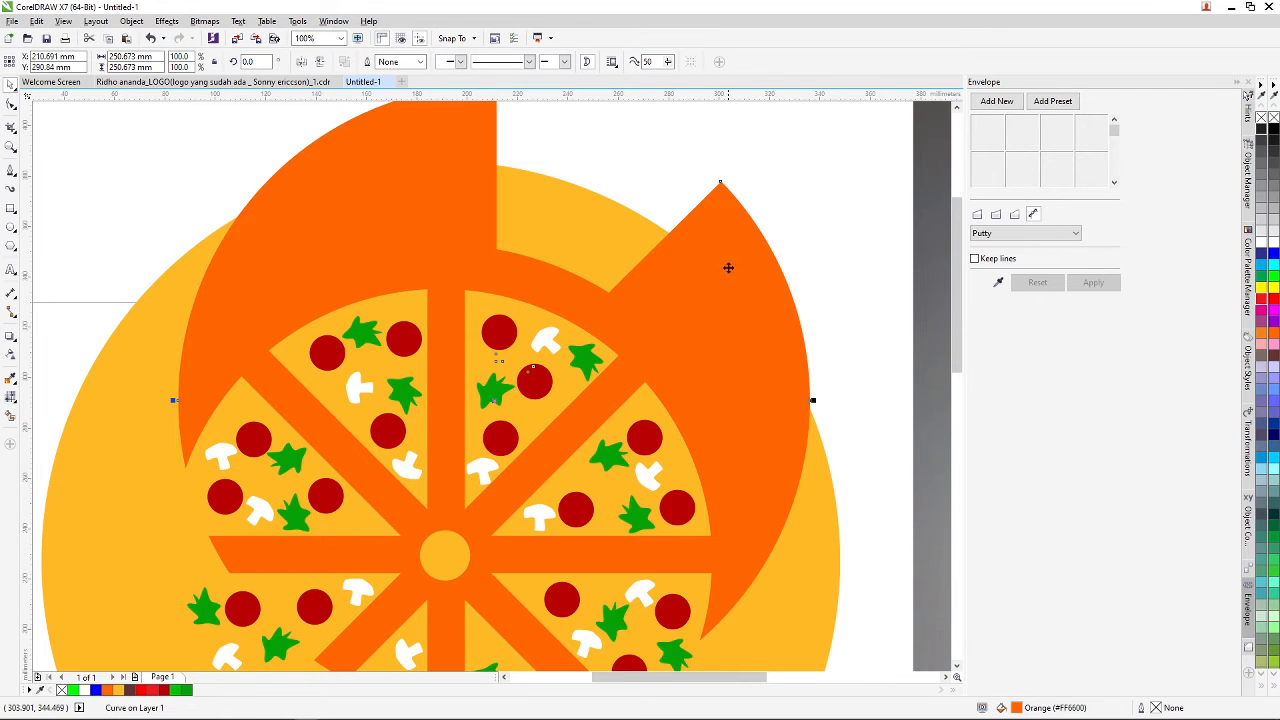
key("ctrl+z")
left_click(786, 248)
scroll(616, 254, "down", 2)
scroll(616, 259, "up", 2)
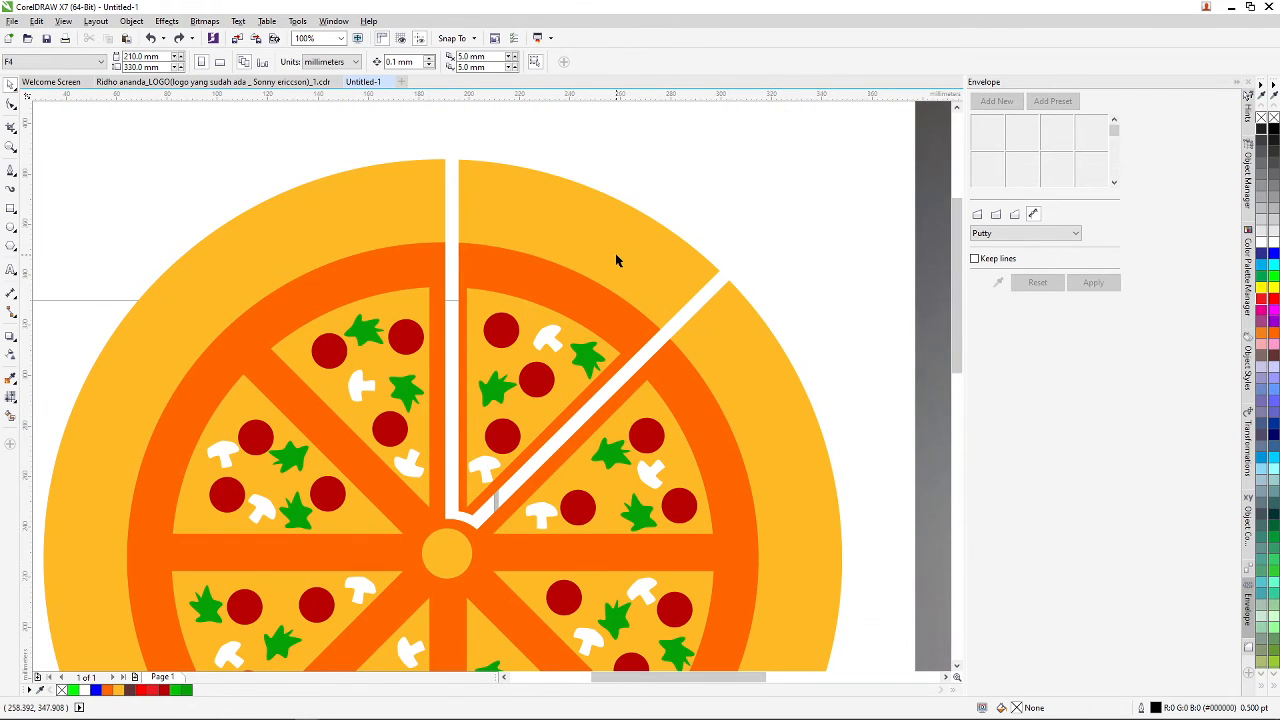
left_click(613, 262)
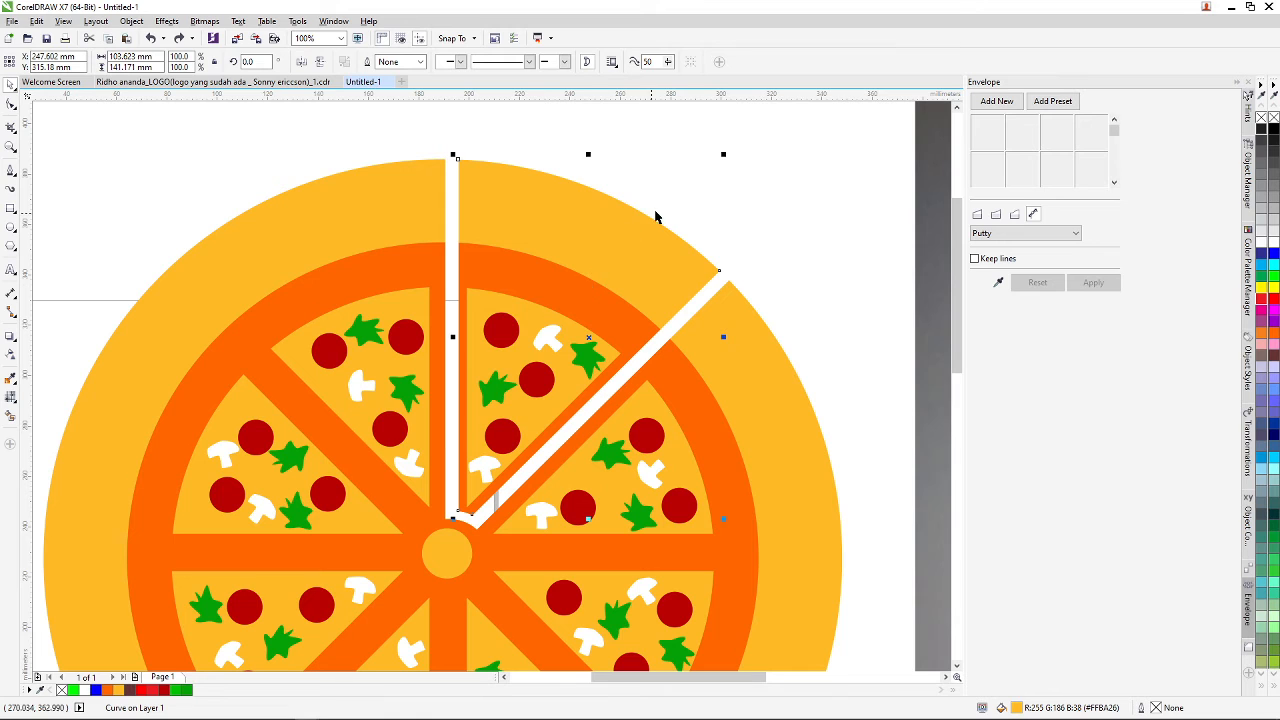
left_click(687, 208)
scroll(563, 198, "down", 2)
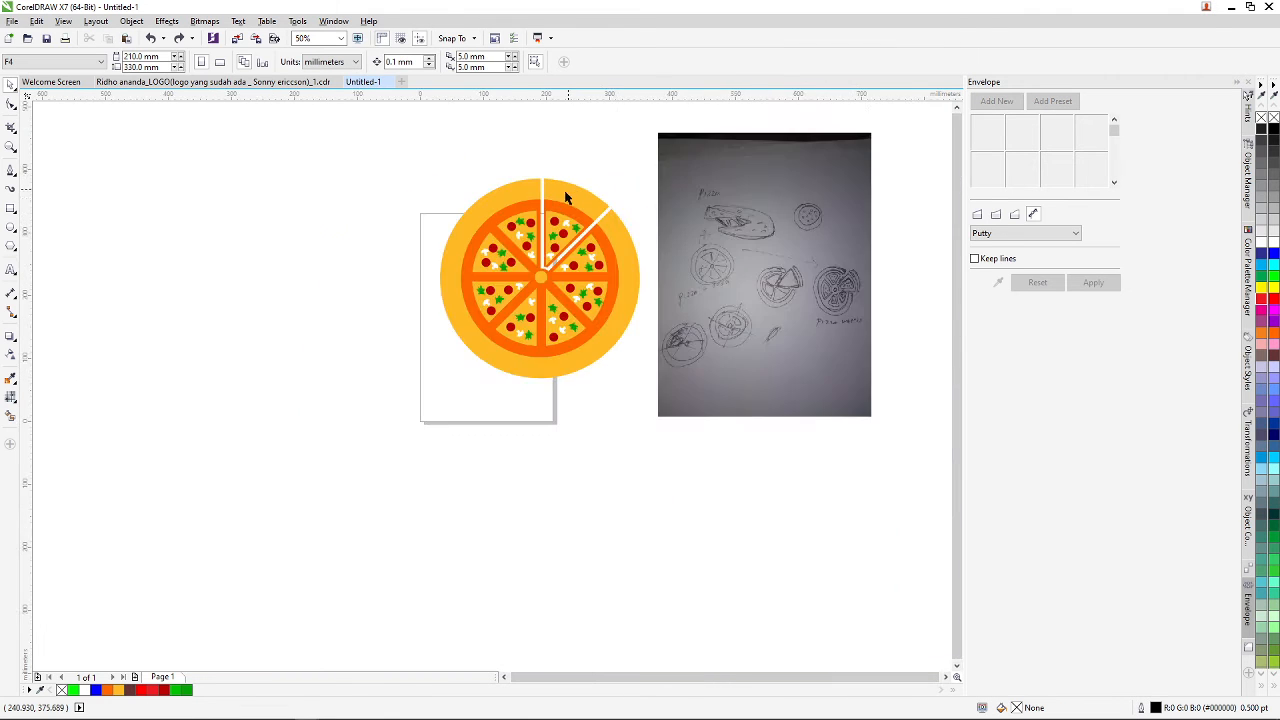
scroll(558, 203, "up", 2)
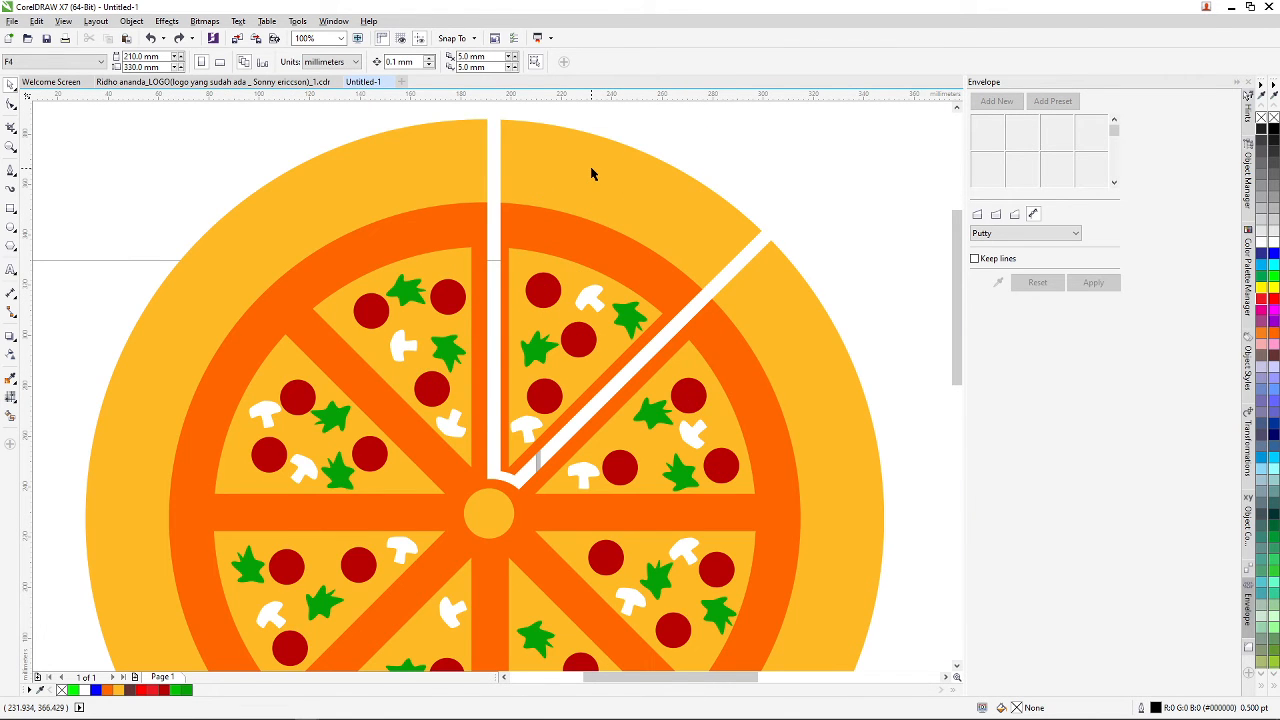
left_click(684, 188)
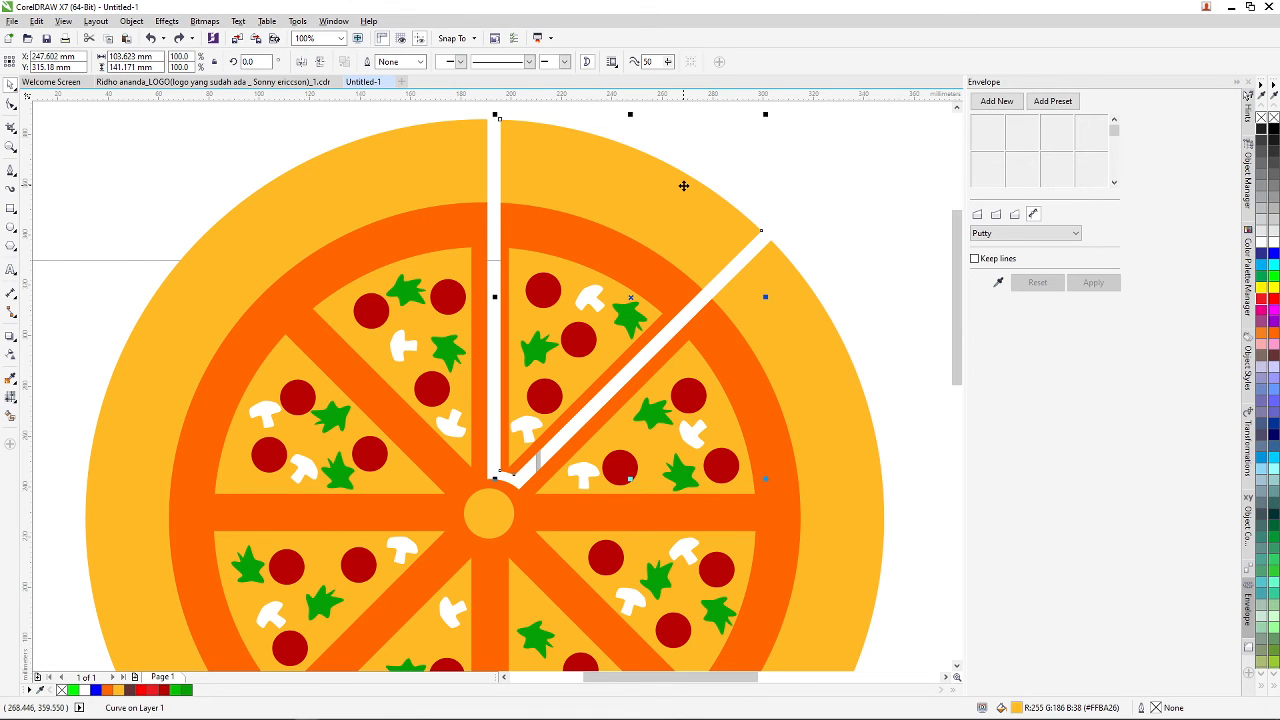
left_click(737, 155)
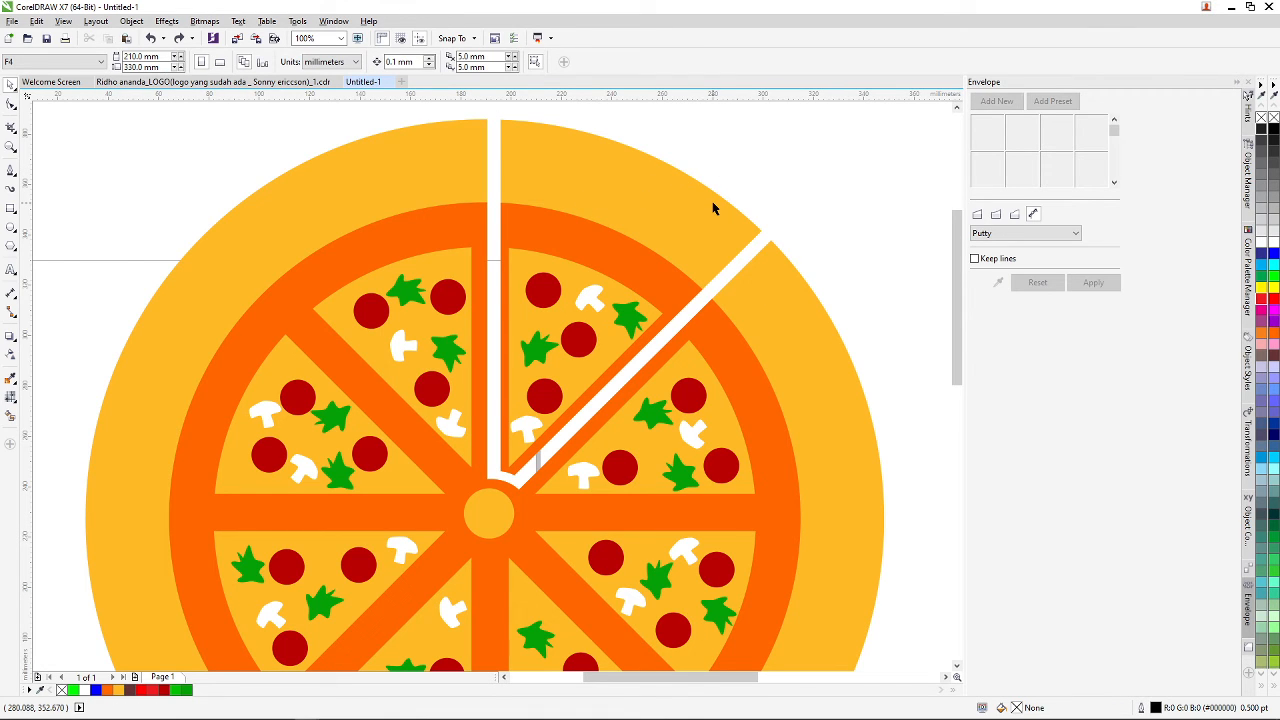
- Select every part of the separated slice including its toppings, undo a trial move of them, and group the parts
left_click(712, 205)
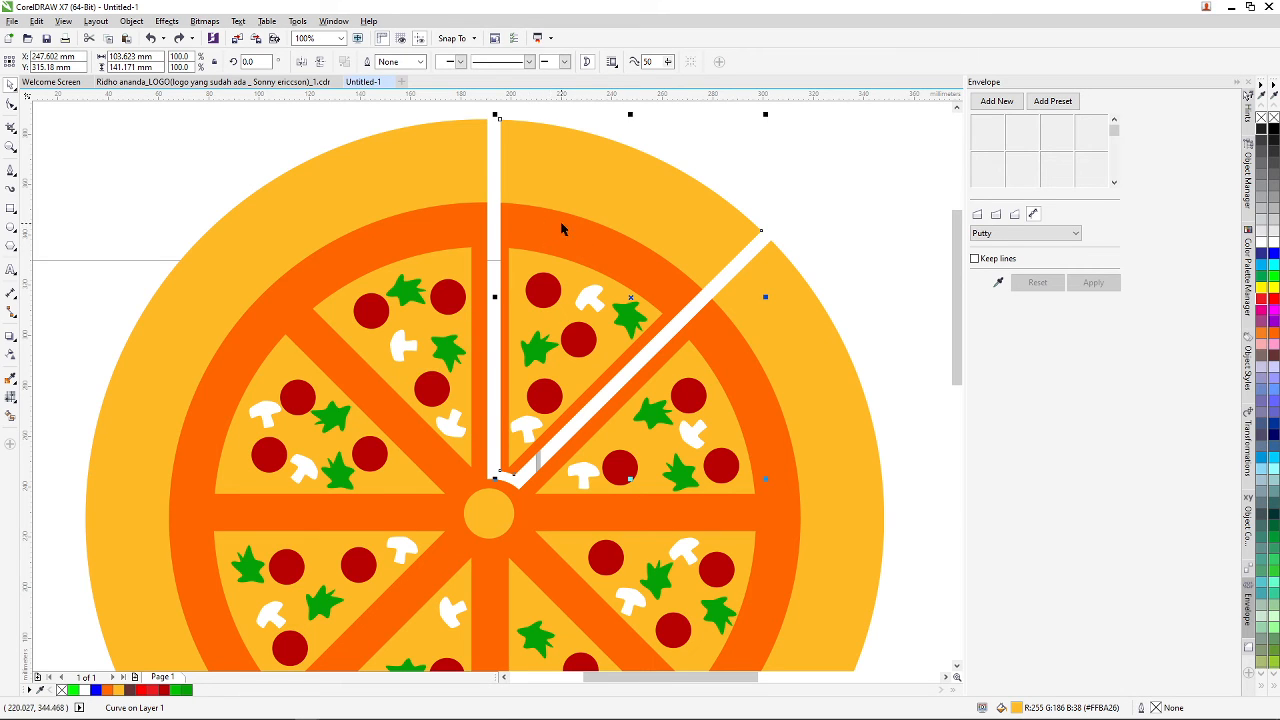
left_click(561, 229, "shift")
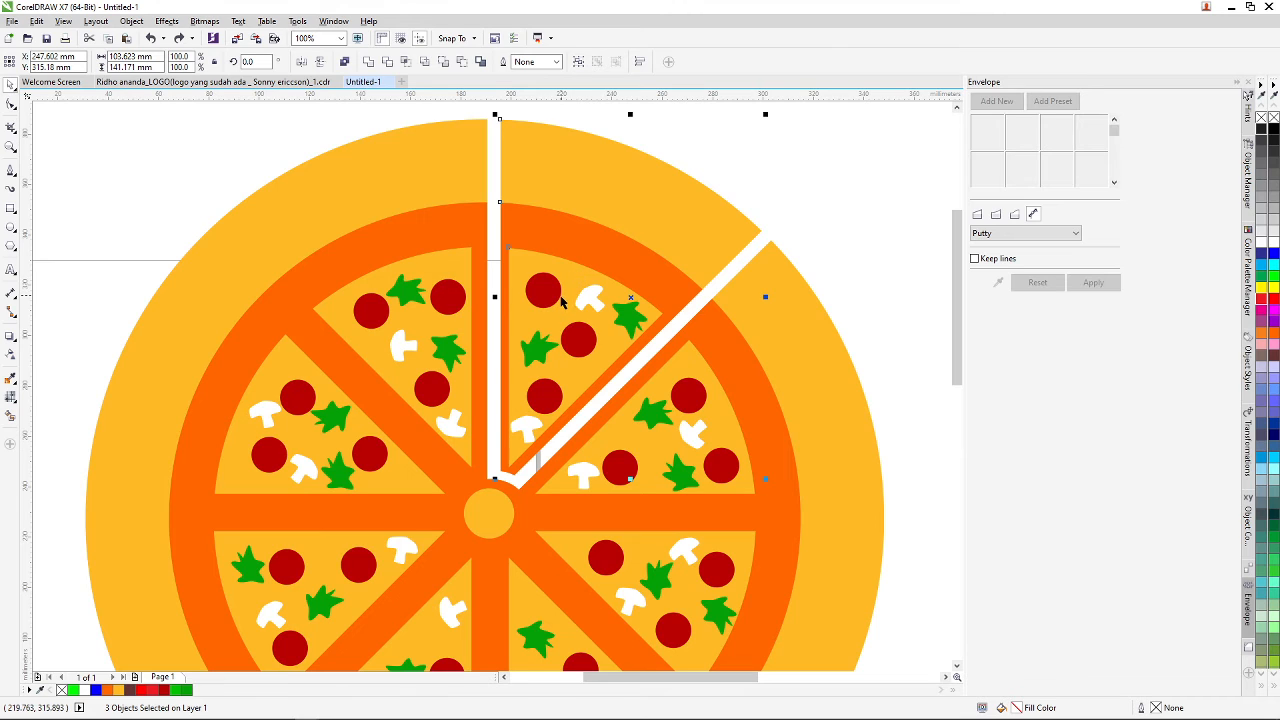
left_click(588, 303, "shift")
left_click(600, 348, "shift")
left_click(591, 349, "shift")
left_click(526, 430, "shift")
left_click(529, 278, "shift")
left_click_drag(641, 237, 670, 182)
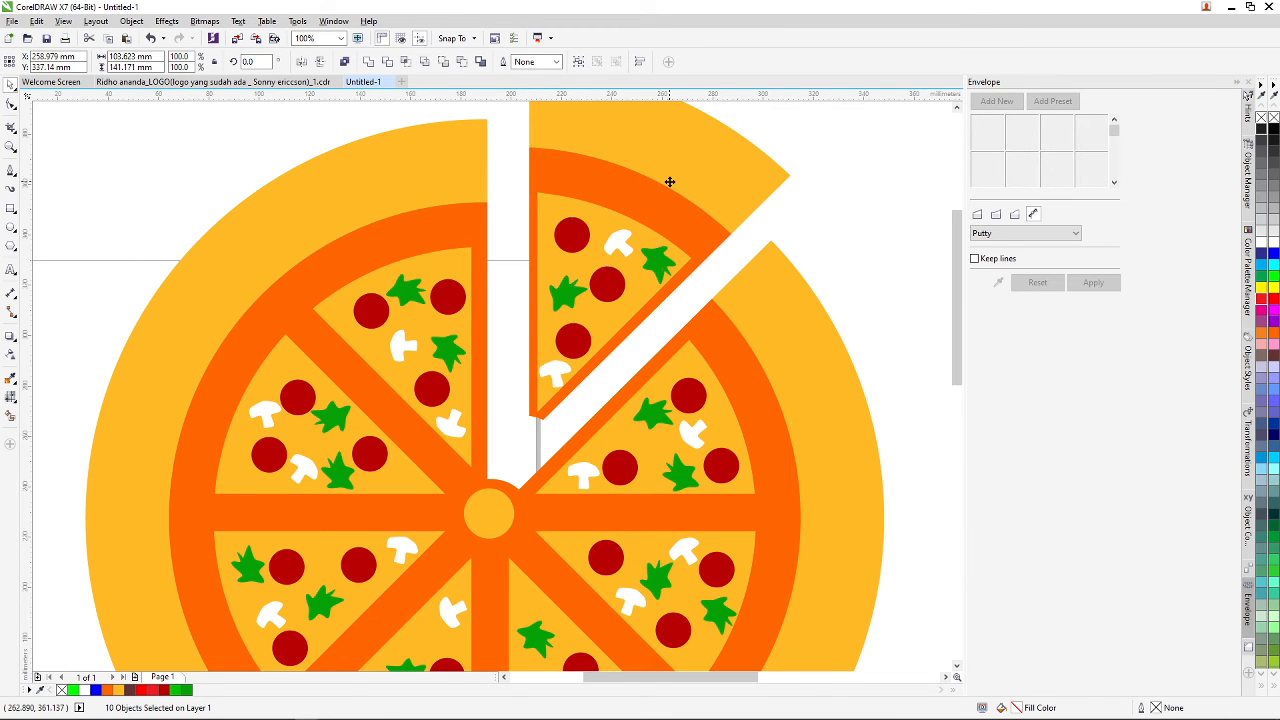
key("ctrl+z")
scroll(635, 203, "down", 2)
scroll(627, 209, "up", 2)
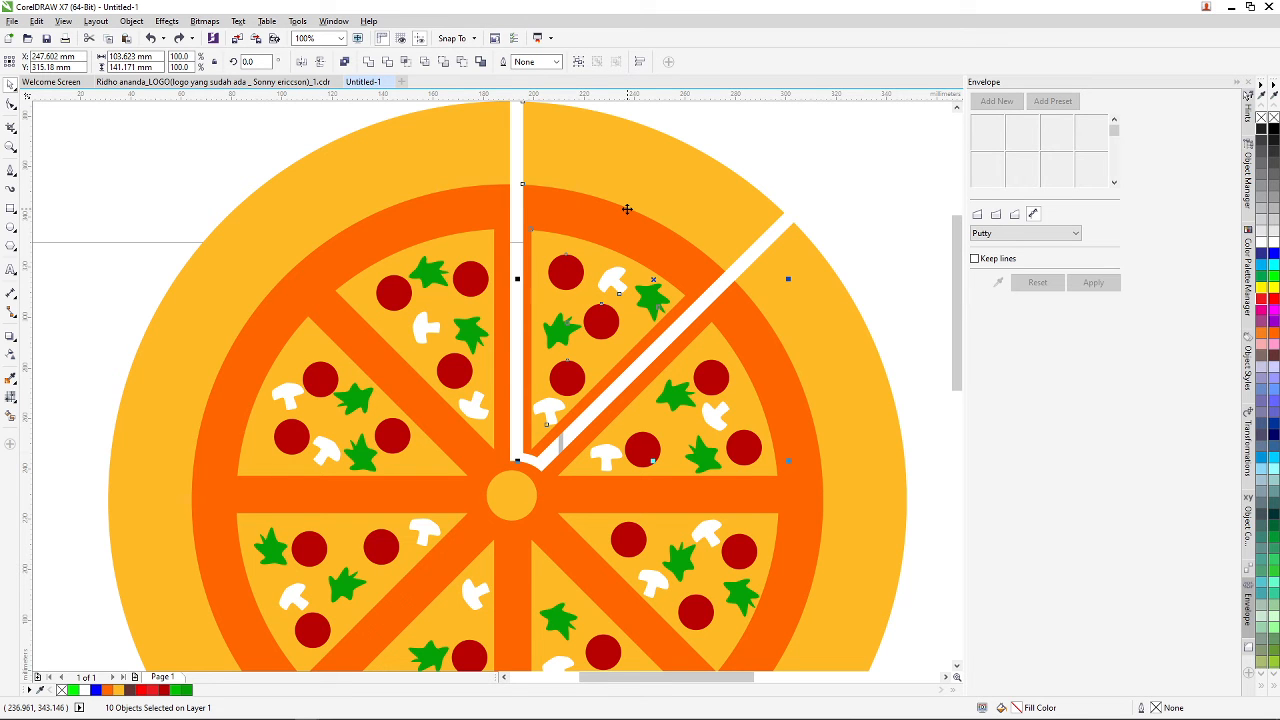
key("ctrl+g")
- Try moving the grouped slice slightly up and to the right, and undo the move
mouse_move(627, 209)
left_mouse_down()
mouse_move(655, 160)
mouse_move(640, 188)
left_mouse_up()
scroll(655, 160, "down", 2)
scroll(636, 187, "down", 2)
scroll(640, 181, "up", 2)
key("ctrl+z")
key("ctrl+z")
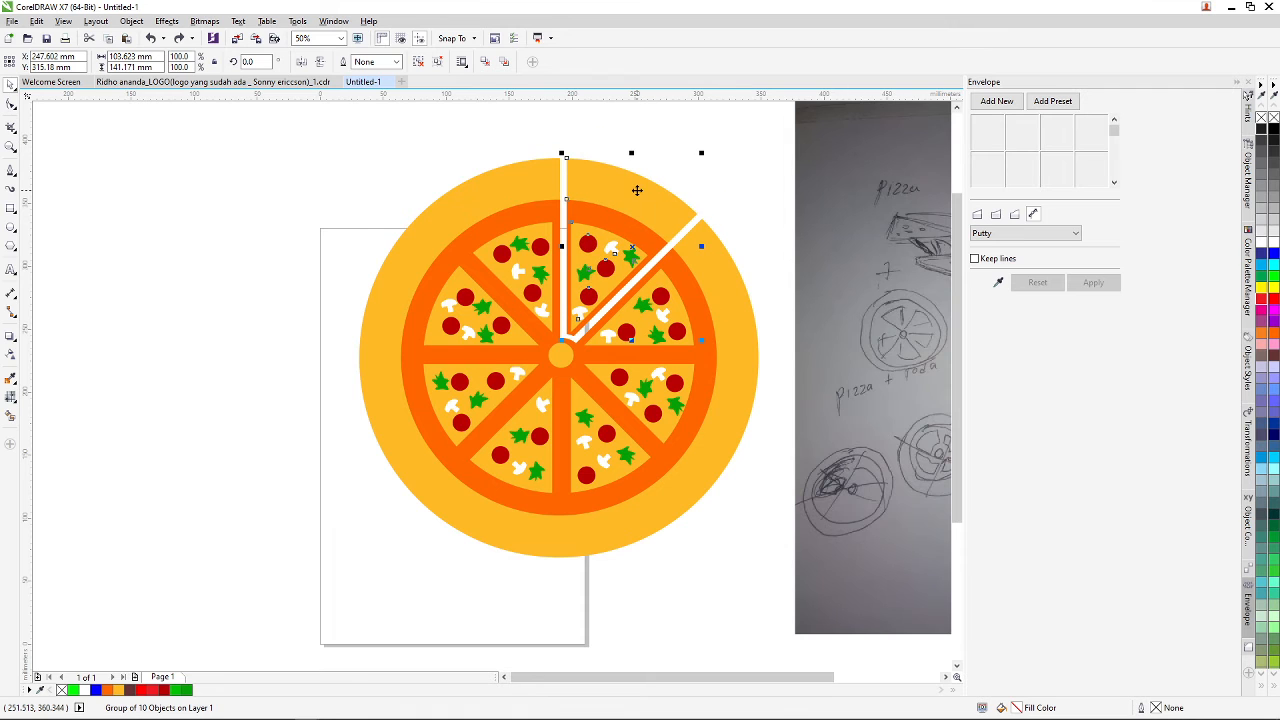
- Enlarge the grouped slice proportionally about its centre to about 105.3 %
scroll(637, 190, "down", 1)
scroll(630, 169, "up", 1)
scroll(577, 183, "up", 1)
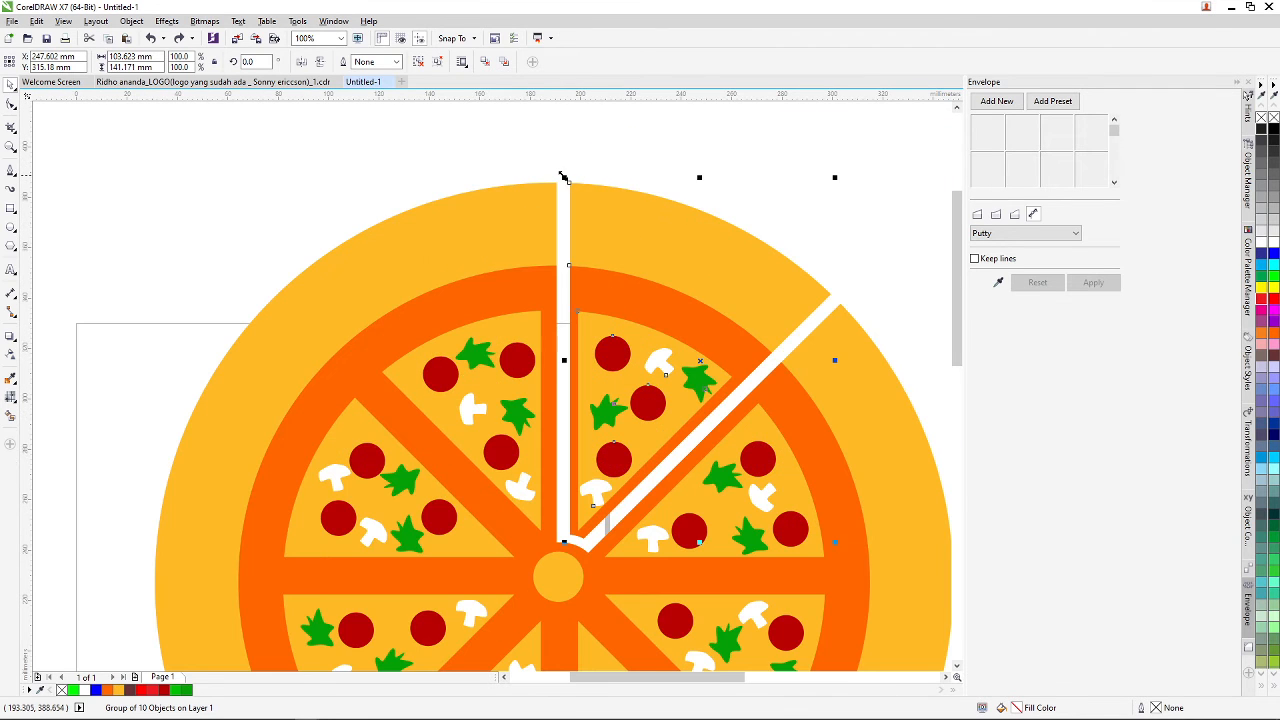
left_click_drag(563, 178, 557, 168)
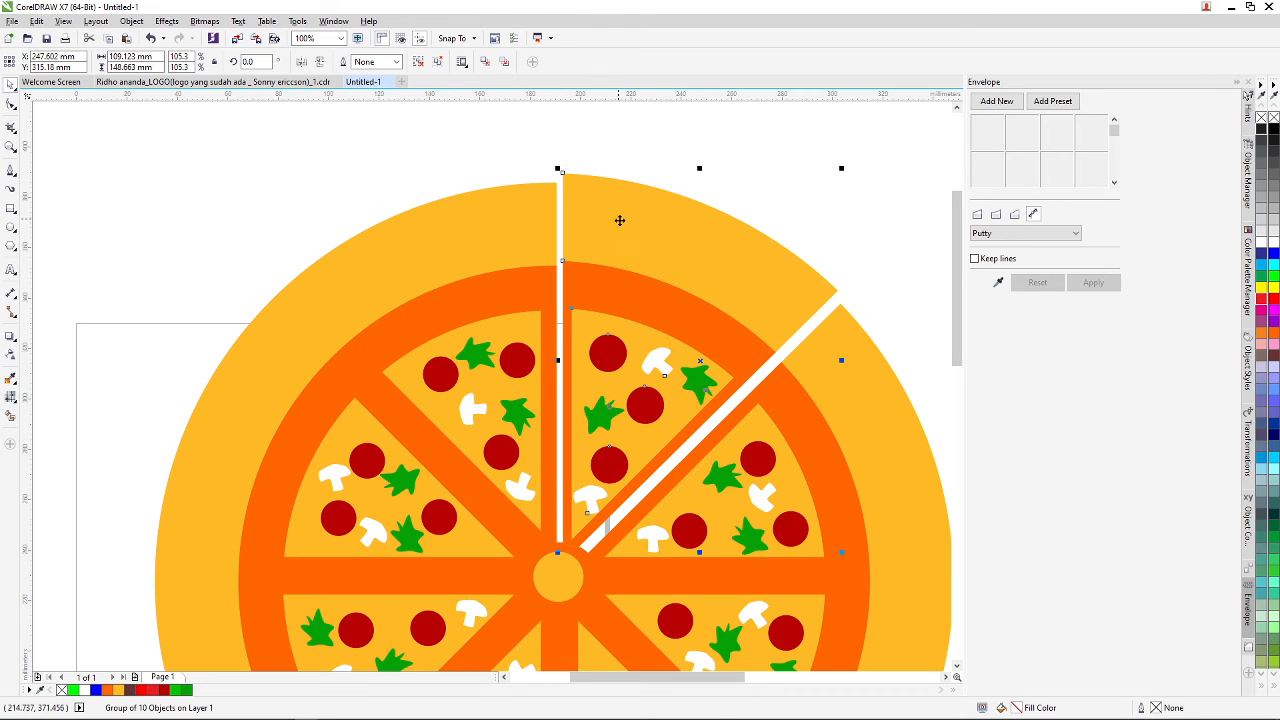
- Move the enlarged slice up and to the right out of the wheel, fine-tune its position and clear the selection
left_click_drag(658, 271, 687, 228)
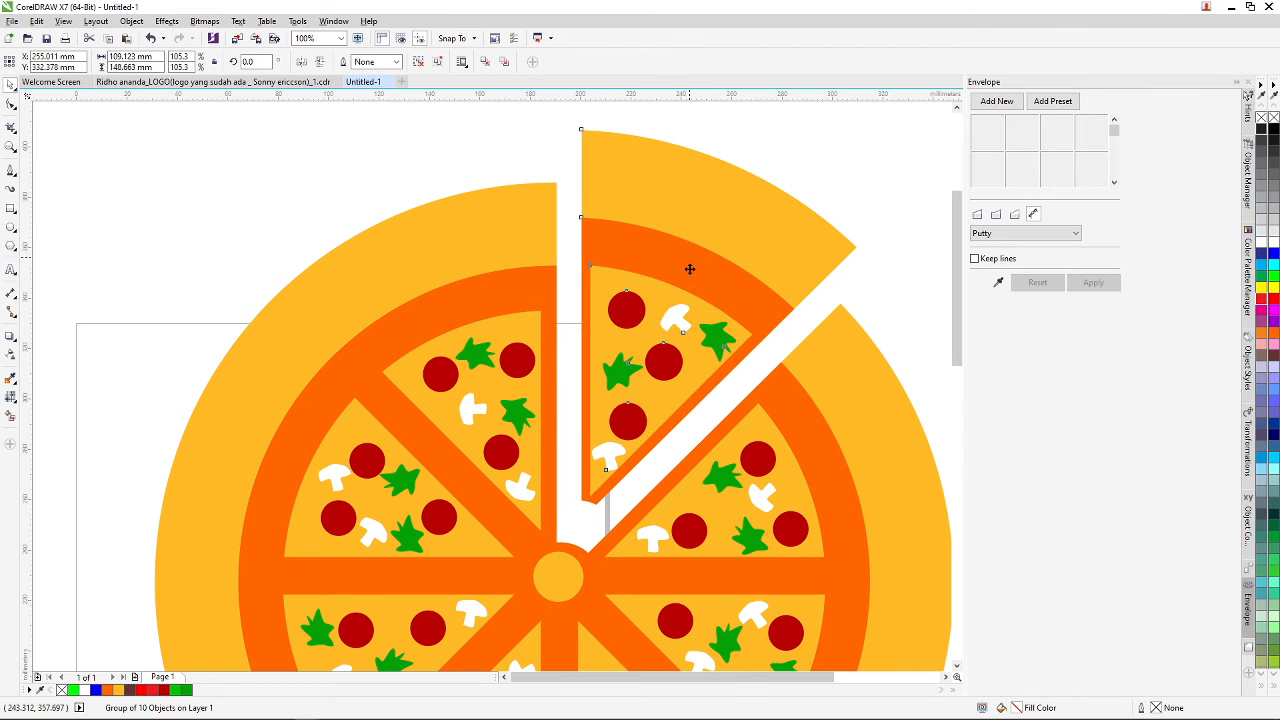
scroll(689, 266, "down", 1)
left_click_drag(777, 387, 785, 394)
left_click_drag(694, 251, 706, 255)
scroll(694, 238, "down", 3)
left_click(701, 342)
scroll(688, 262, "up", 3)
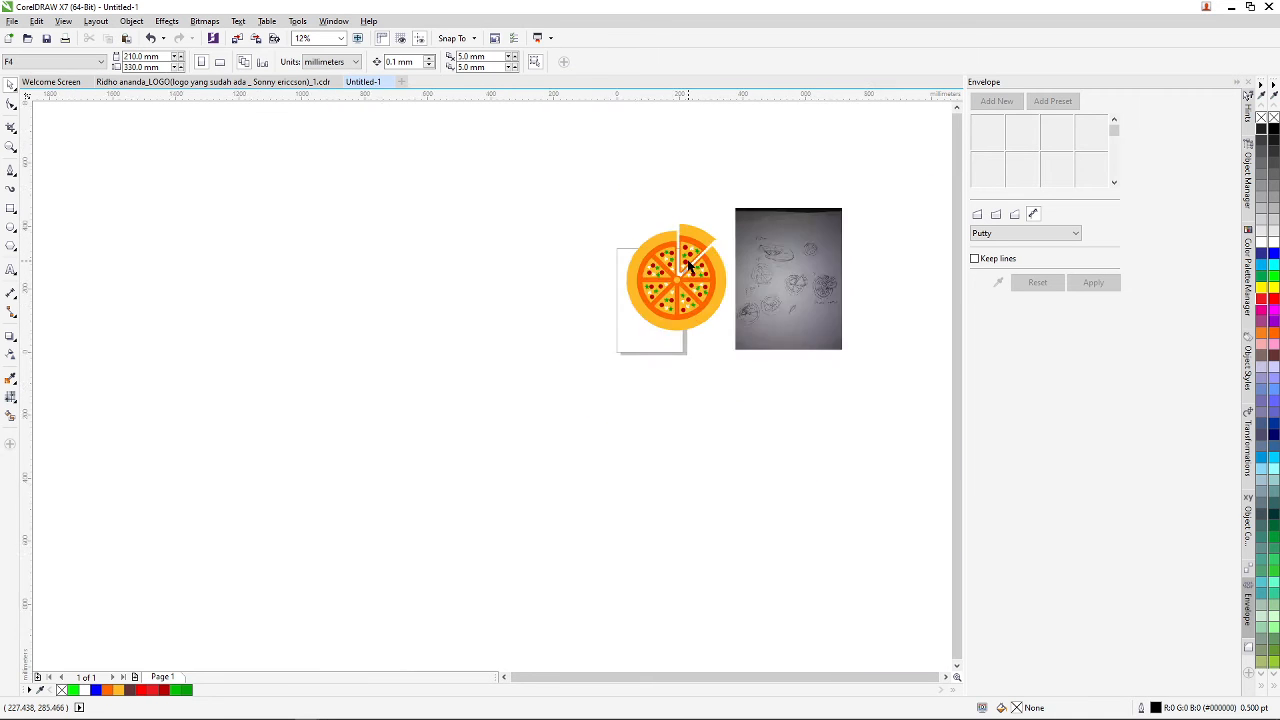
- Examine the pizza wheel drawings in the reference sketch photo, especially the slice's gaps, and compare them with the artwork
scroll(682, 283, "down", 1)
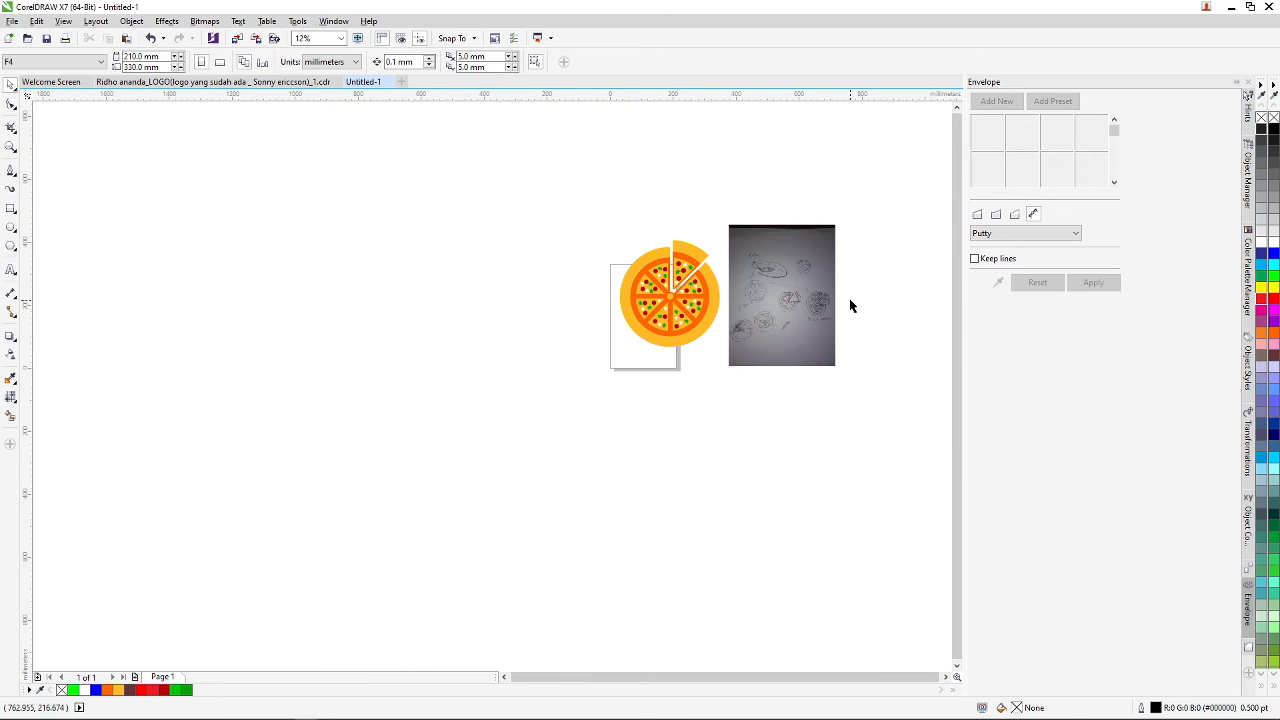
scroll(784, 300, "up", 5)
scroll(786, 220, "down", 1)
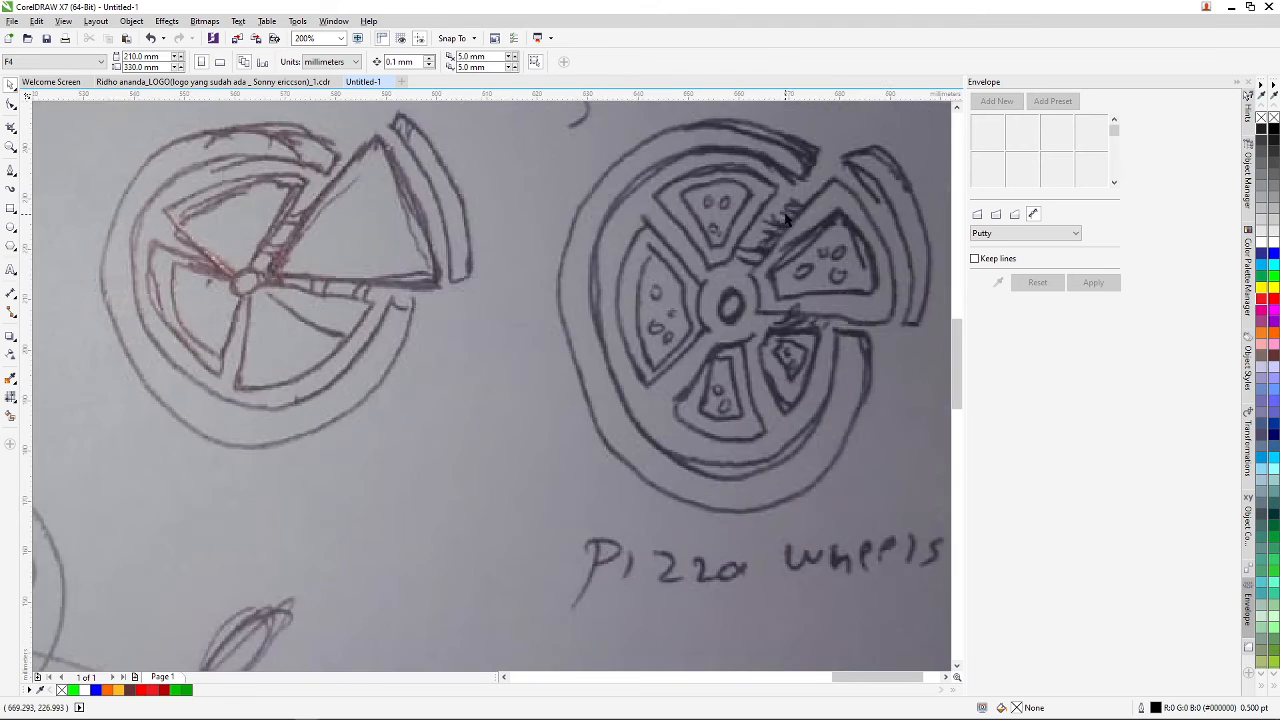
scroll(786, 220, "down", 1)
scroll(782, 280, "down", 1)
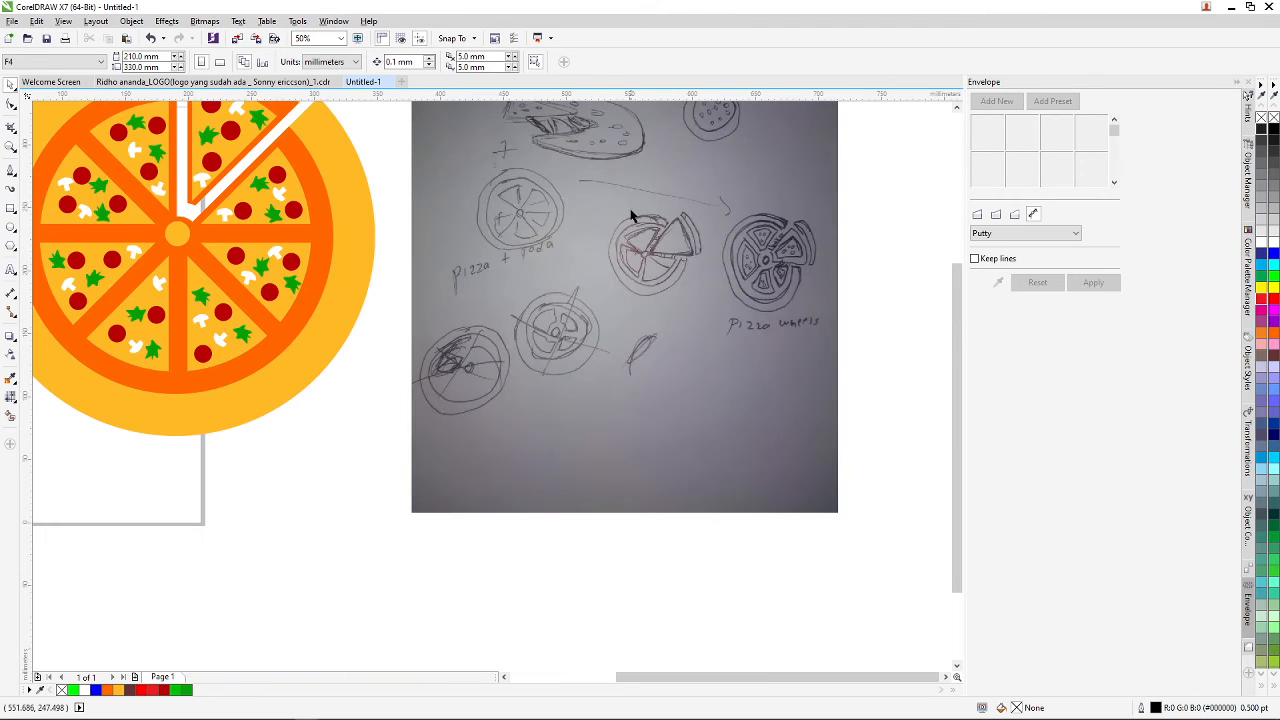
scroll(580, 143, "down", 2)
scroll(578, 138, "up", 3)
scroll(575, 134, "down", 3)
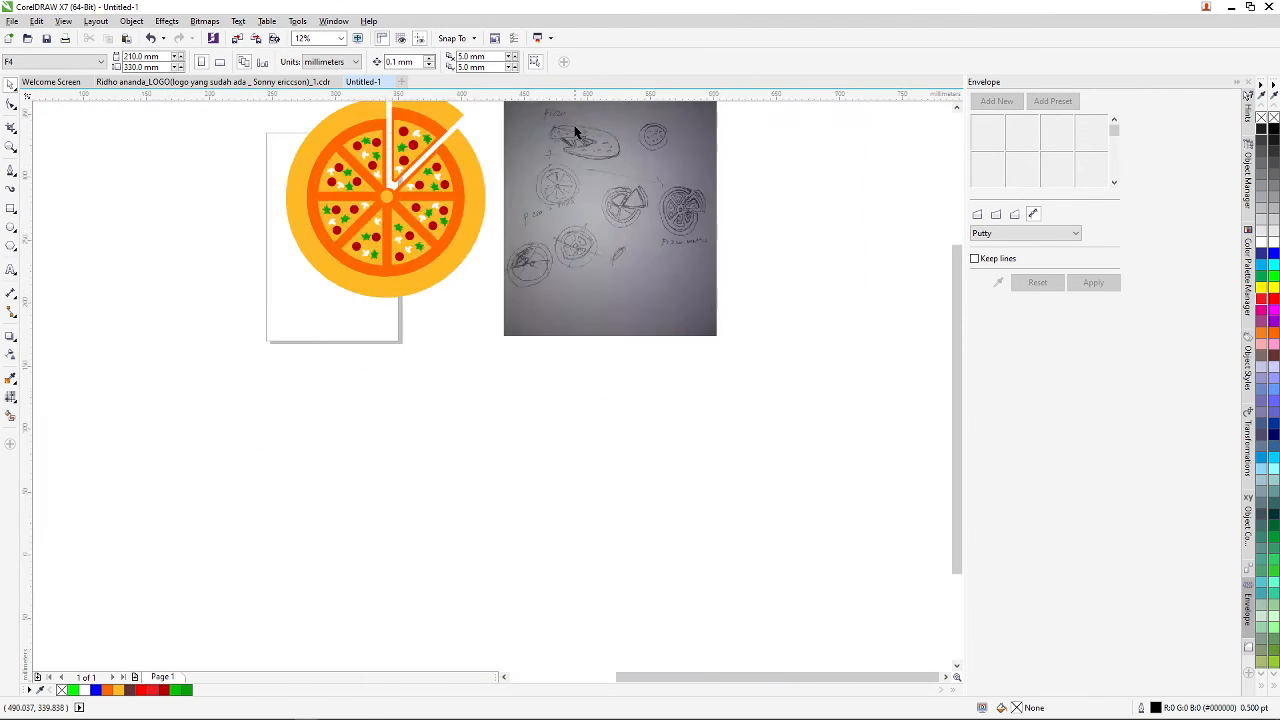
scroll(575, 133, "up", 4)
scroll(576, 134, "down", 3)
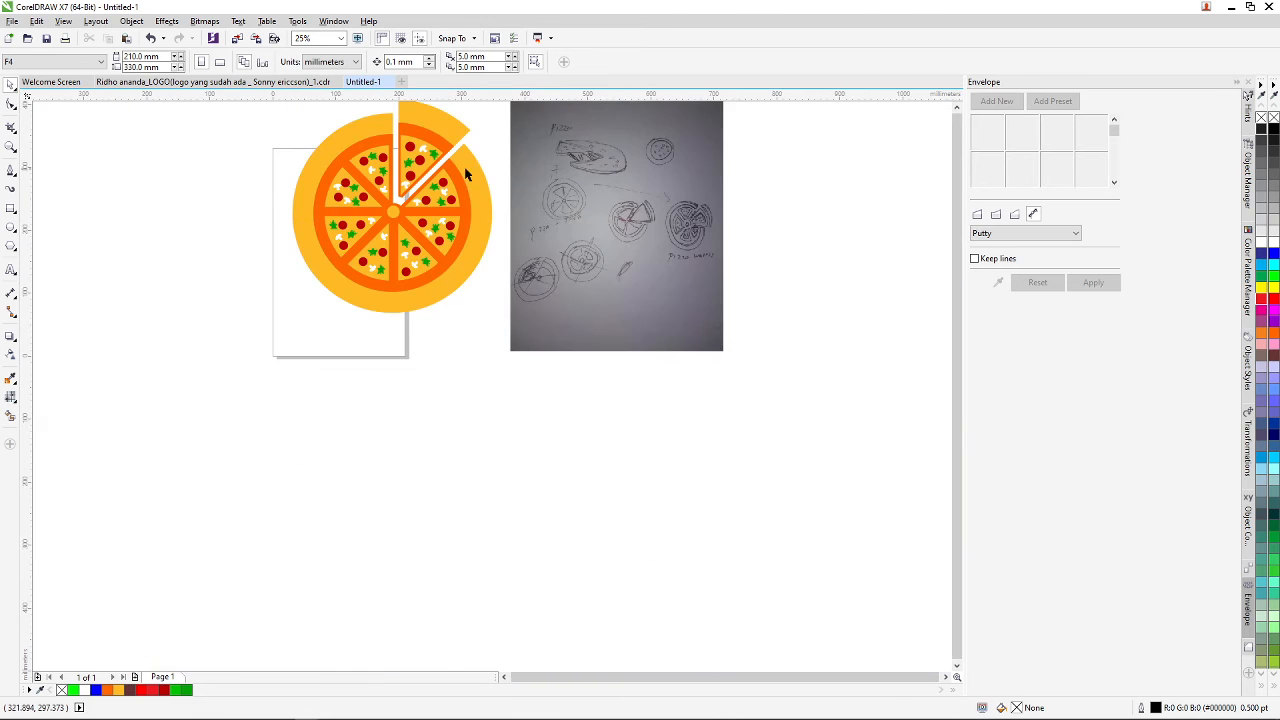
scroll(466, 175, "up", 2)
scroll(396, 170, "down", 1)
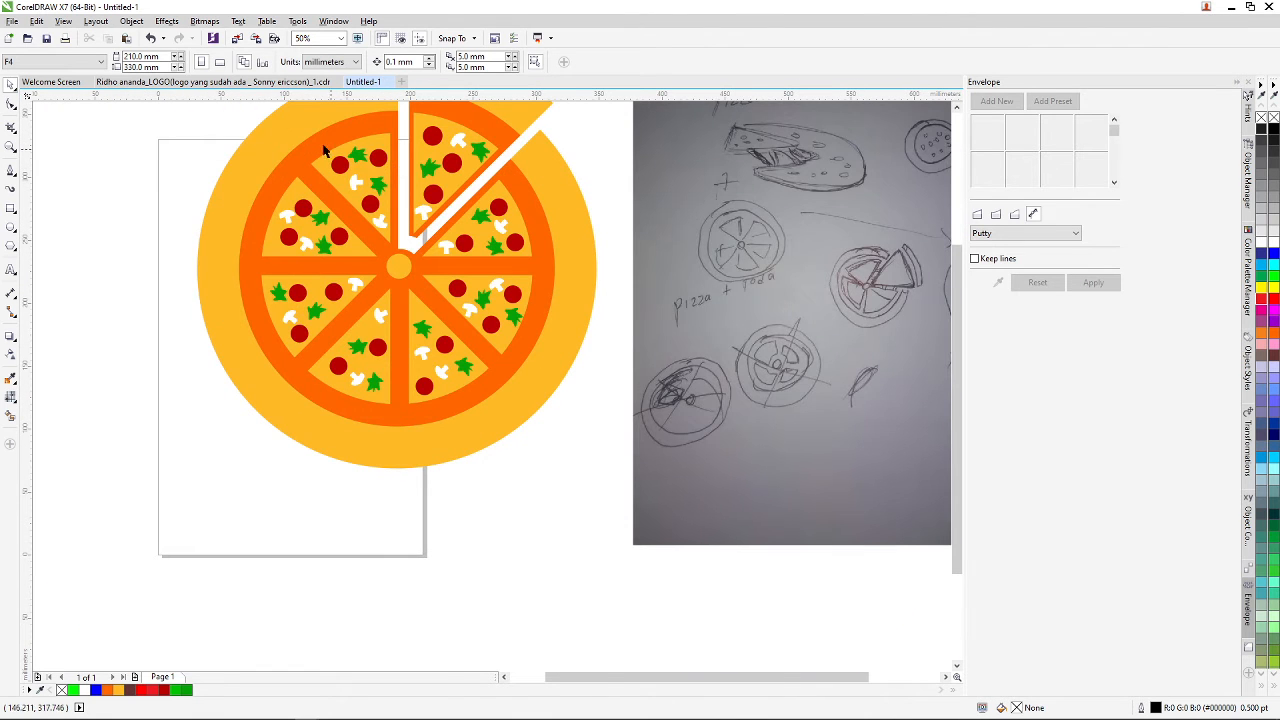
- Draw a closed curved strand about 23 × 41 mm with the Pen tool, bridging the diagonal gap between slice and wheel
left_click(11, 171)
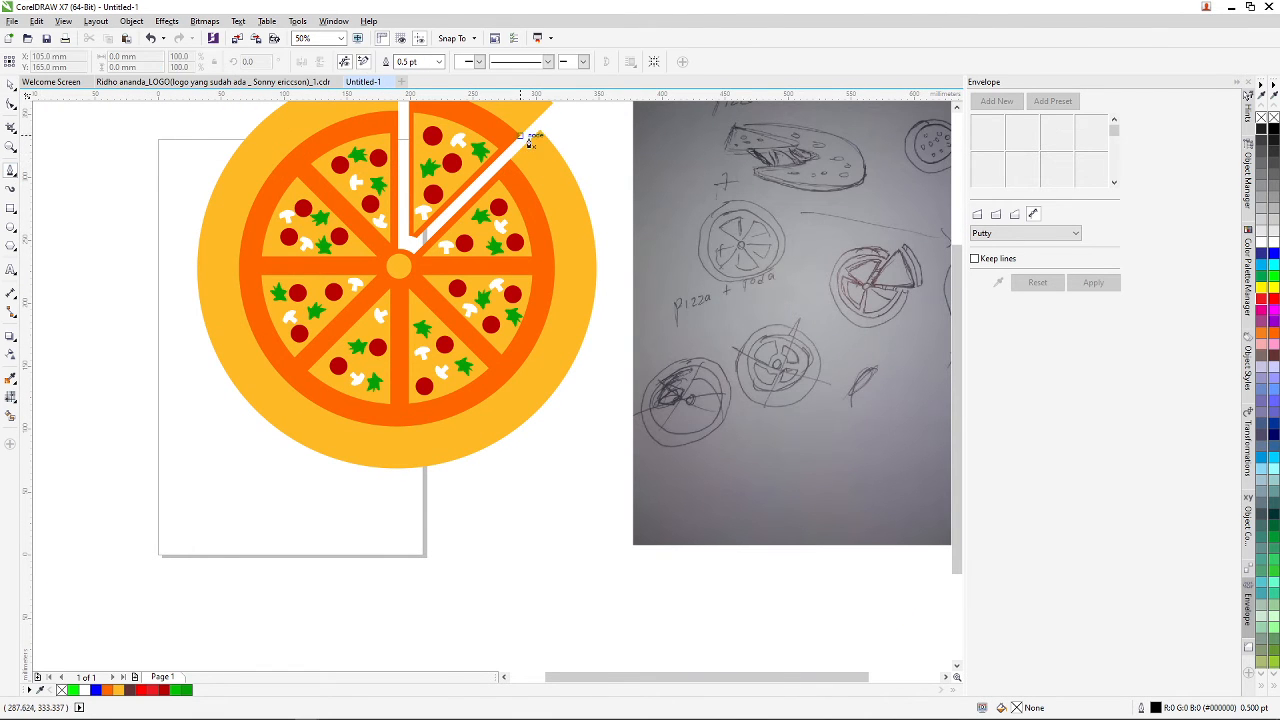
scroll(409, 197, "up", 2)
scroll(409, 197, "down", 2)
scroll(409, 194, "up", 2)
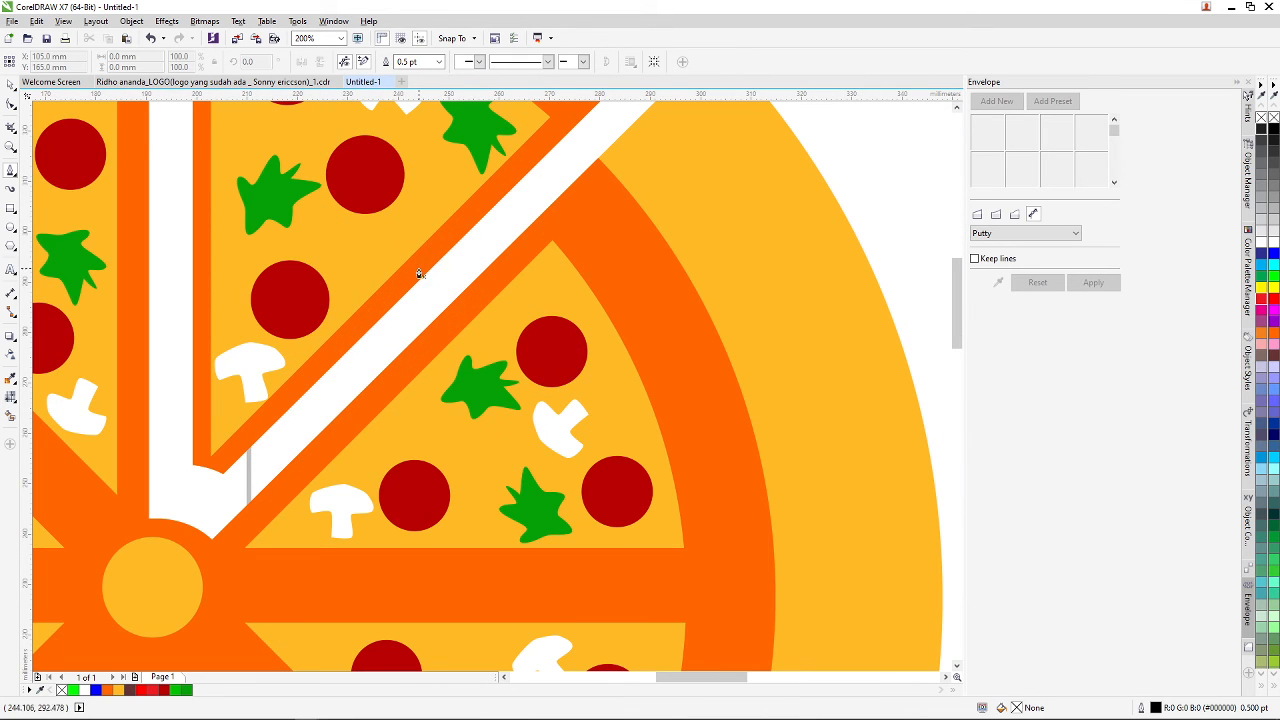
left_click(443, 250)
left_click_drag(411, 366, 410, 412)
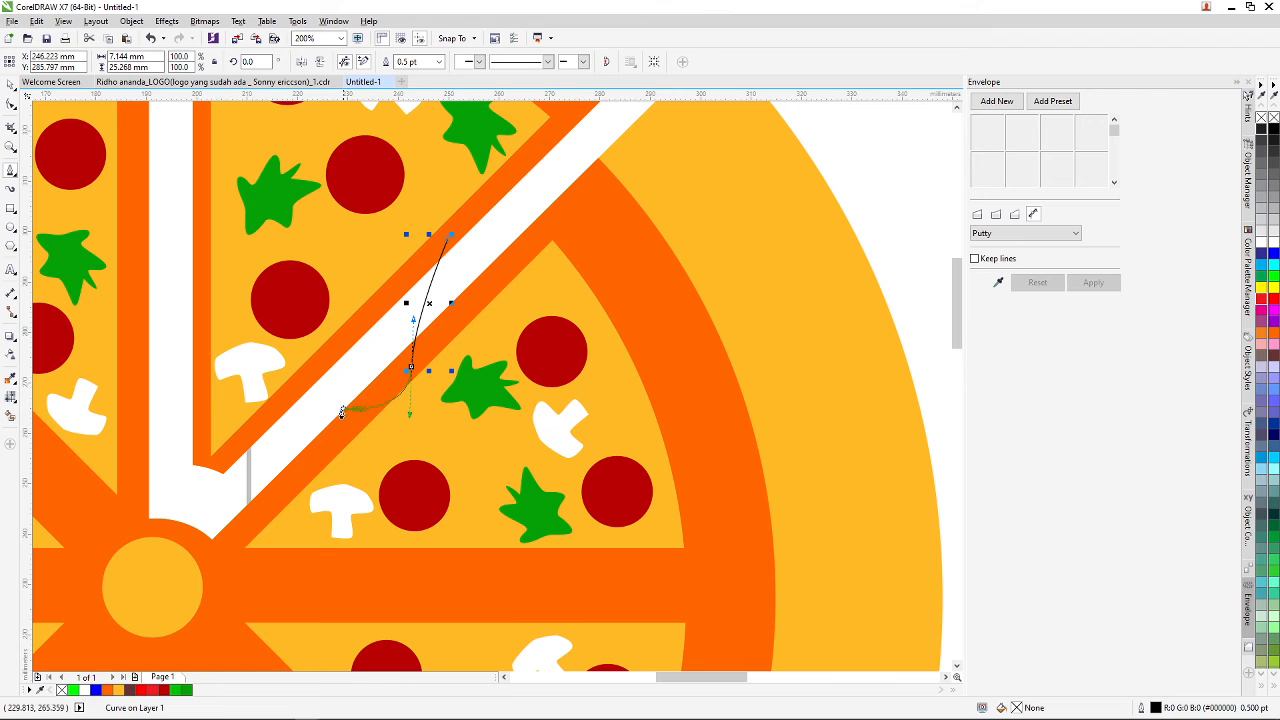
left_click(333, 436)
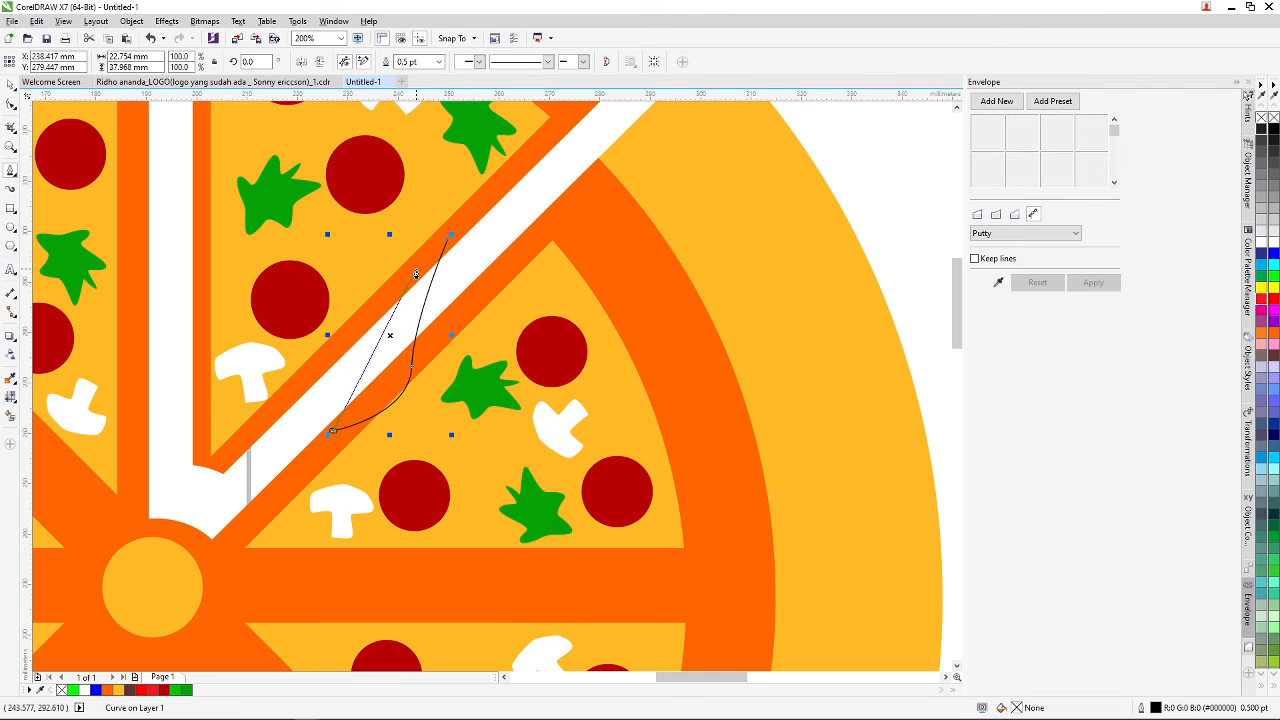
left_click_drag(426, 243, 447, 185)
left_click_drag(449, 247, 410, 297)
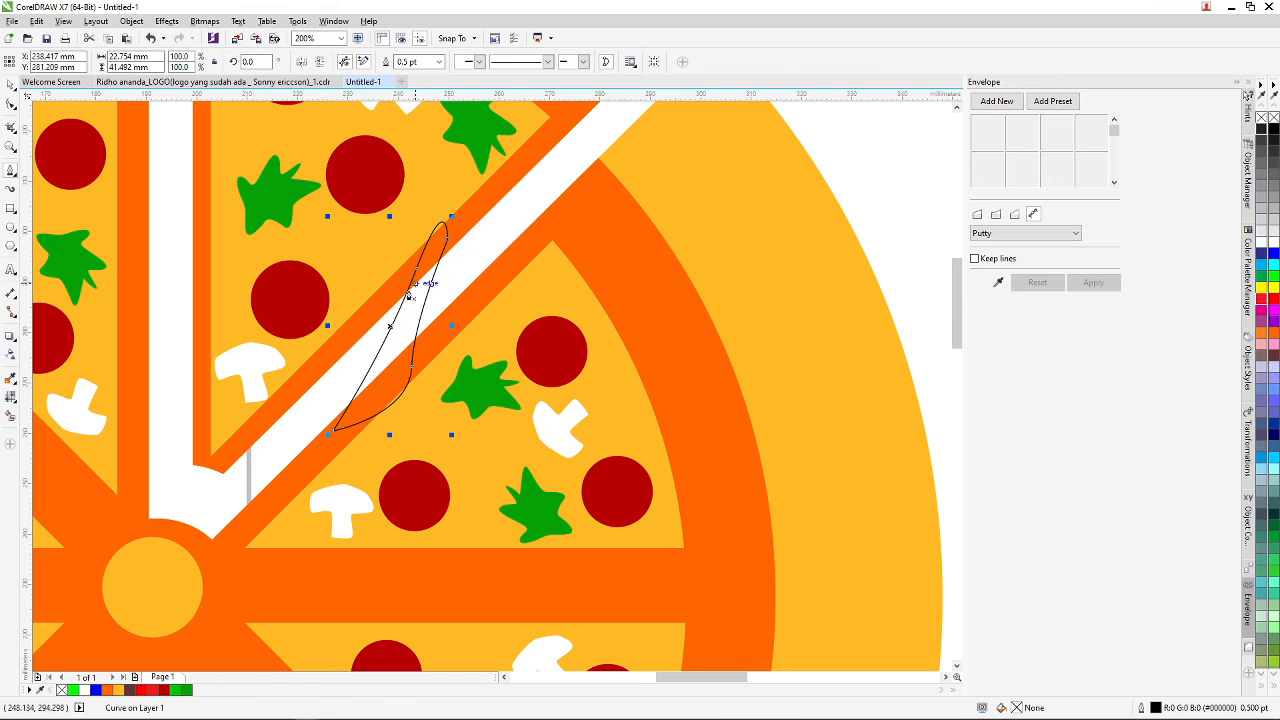
- Draw a second closed curved strand about 20 × 39 mm across the diagonal gap, nearer to the hub
left_click(352, 344)
left_click_drag(298, 475, 290, 522)
left_click(254, 516)
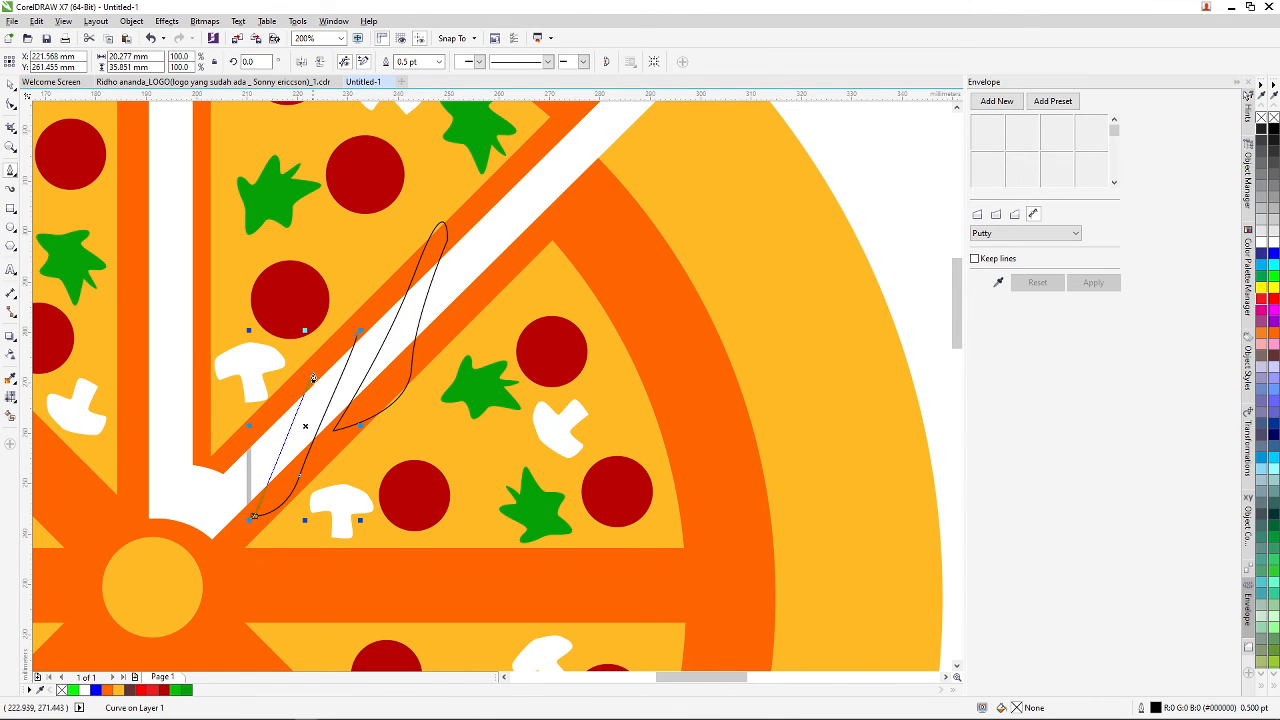
left_click_drag(321, 362, 382, 334)
- Draw a closed strand about 9 × 16 mm, narrow in the middle, linking the slice's tip to the orange hub area
scroll(346, 296, "down", 2)
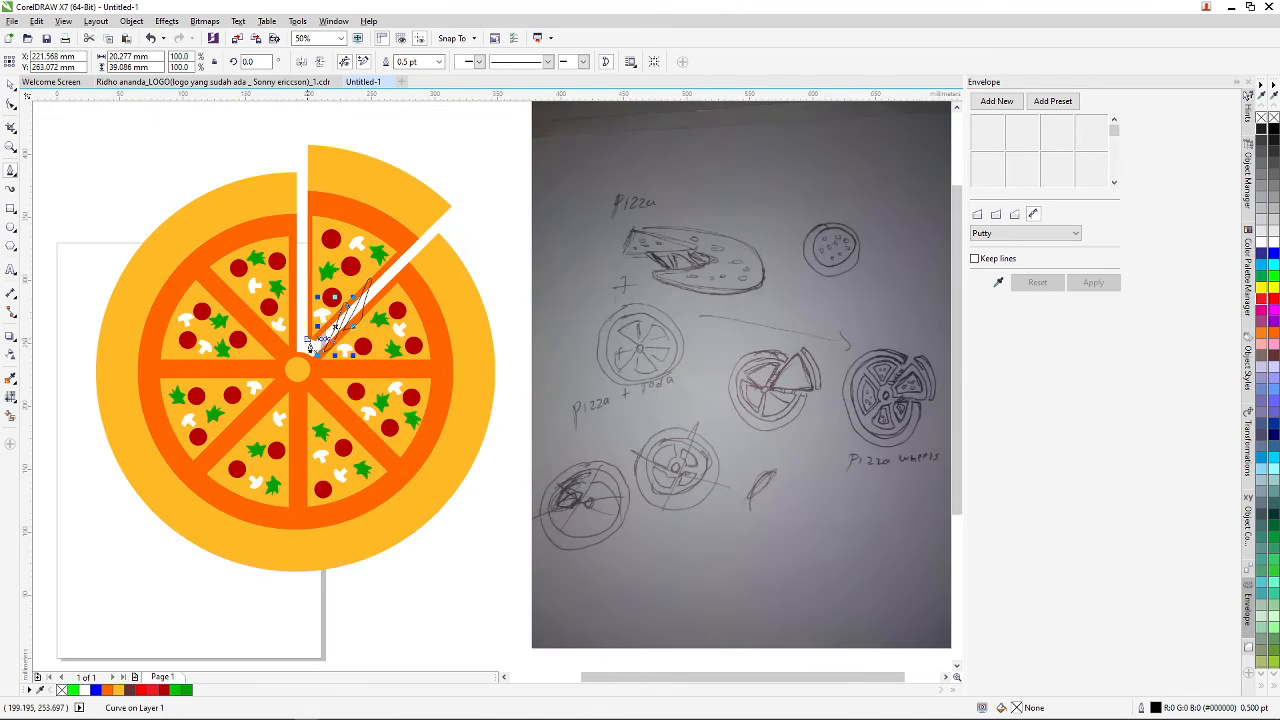
scroll(309, 342, "up", 4)
left_click(319, 310)
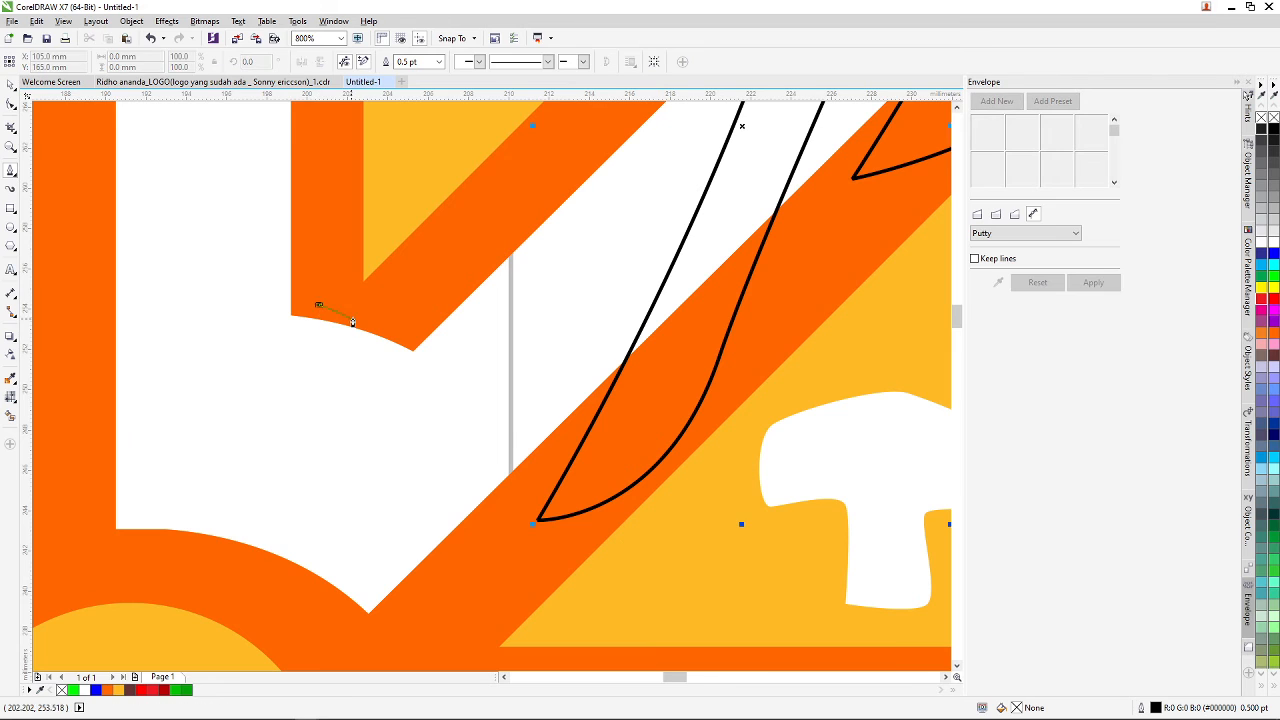
left_click_drag(353, 318, 225, 581)
left_click(223, 579)
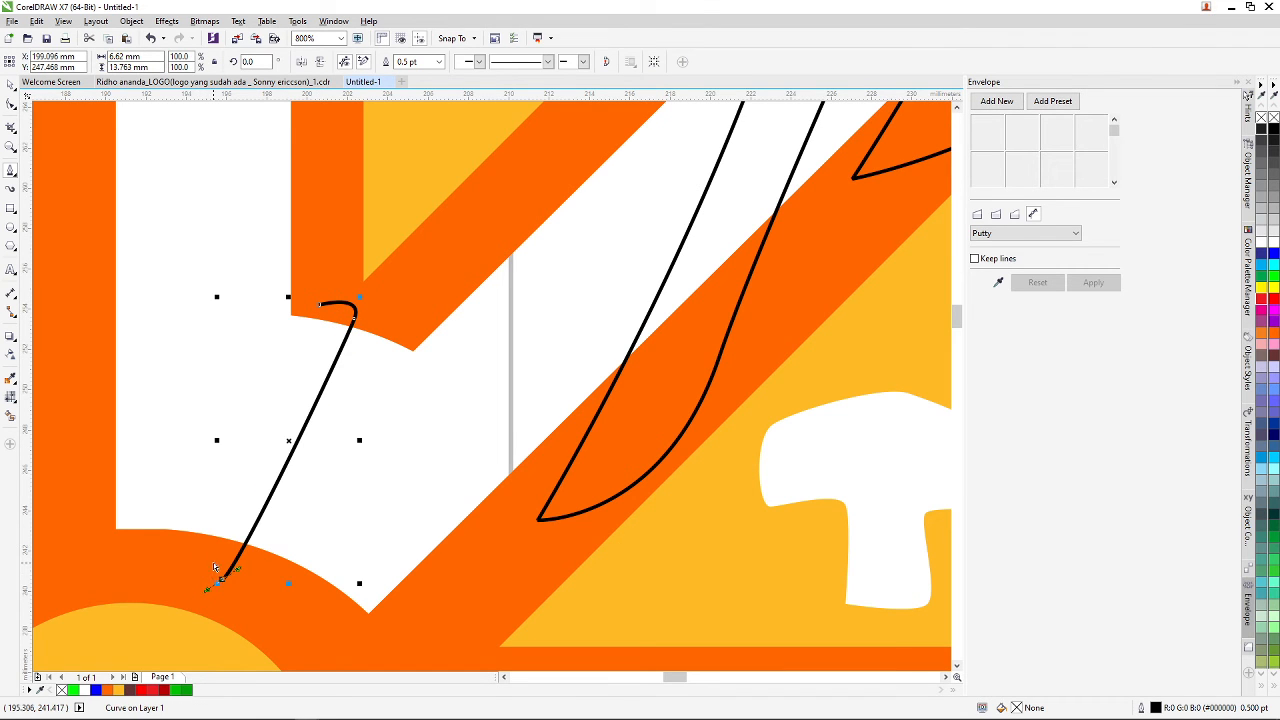
left_click_drag(230, 573, 200, 631)
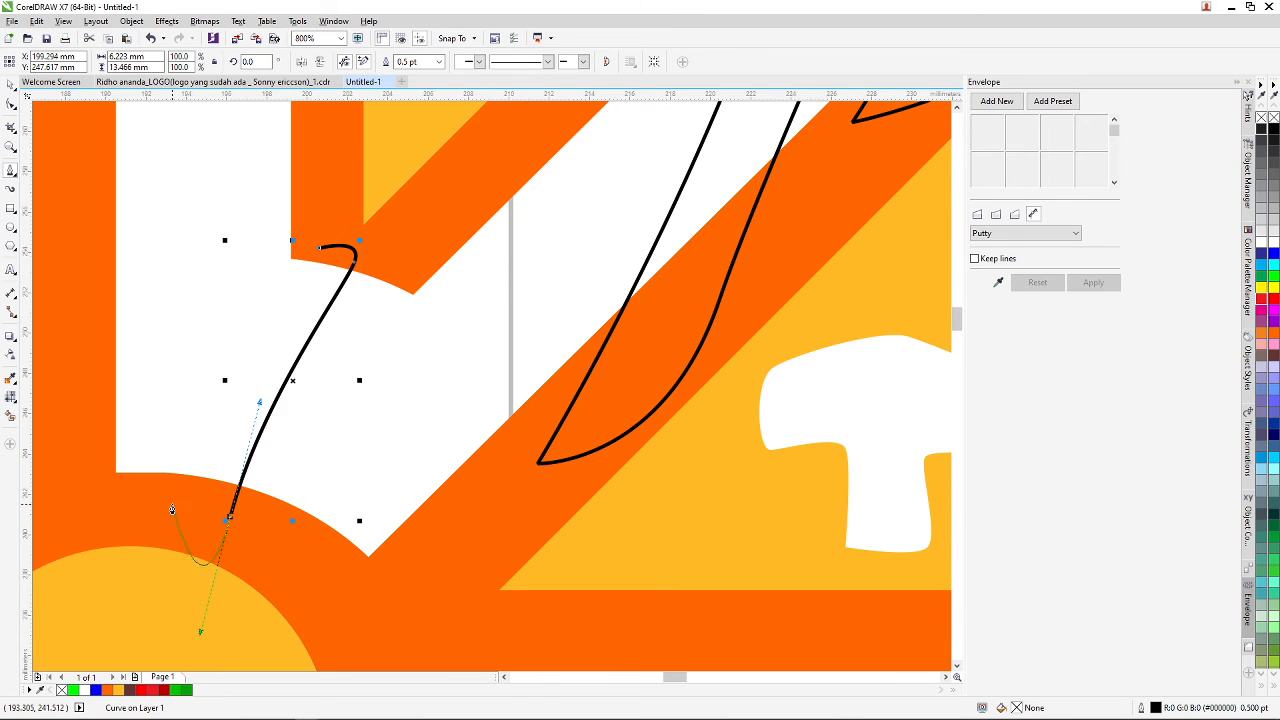
left_click(168, 518)
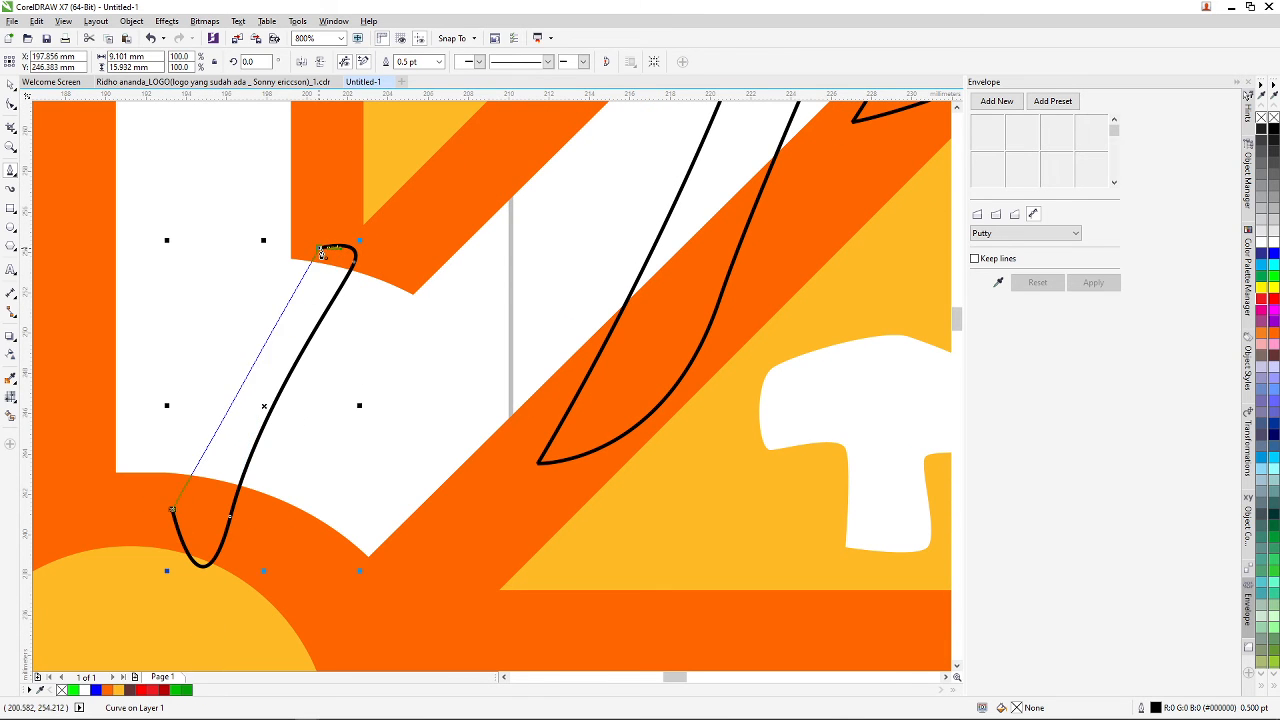
left_click_drag(318, 247, 263, 451)
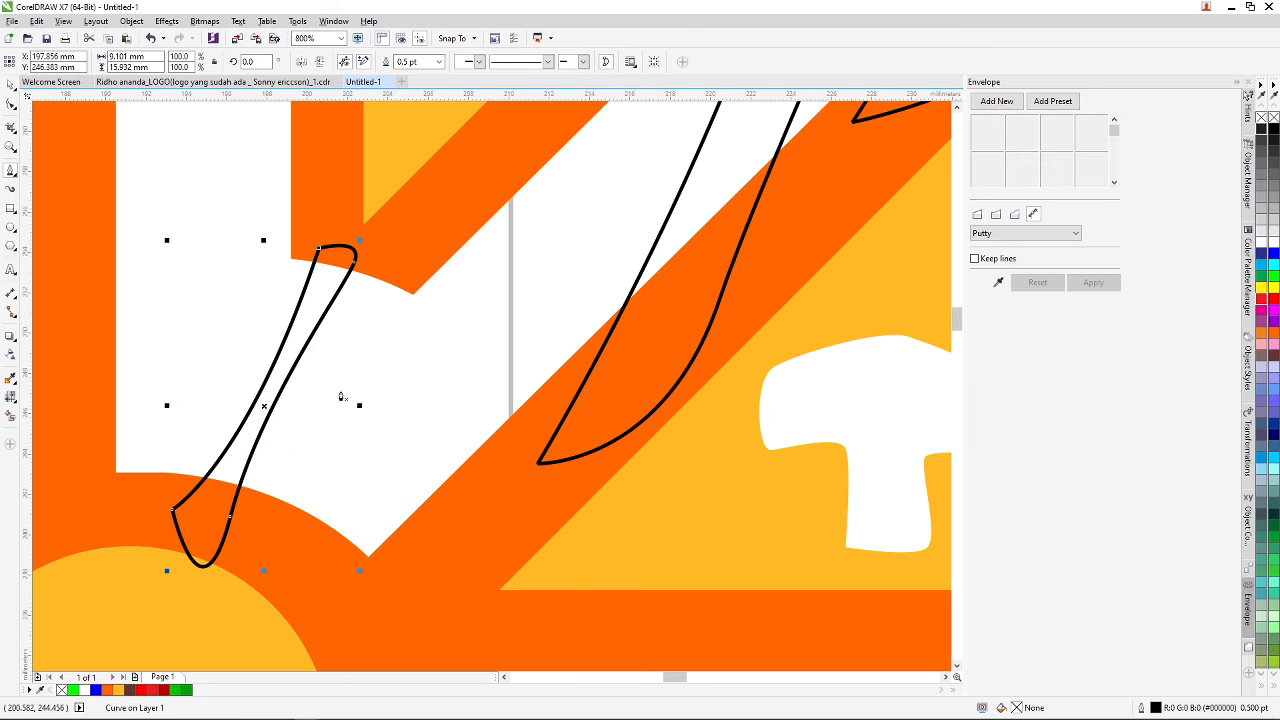
- Draw a closed strand about 5 × 19 mm with the Pen tool, linking the slice's tip to the corner right of the hub
left_click(387, 260)
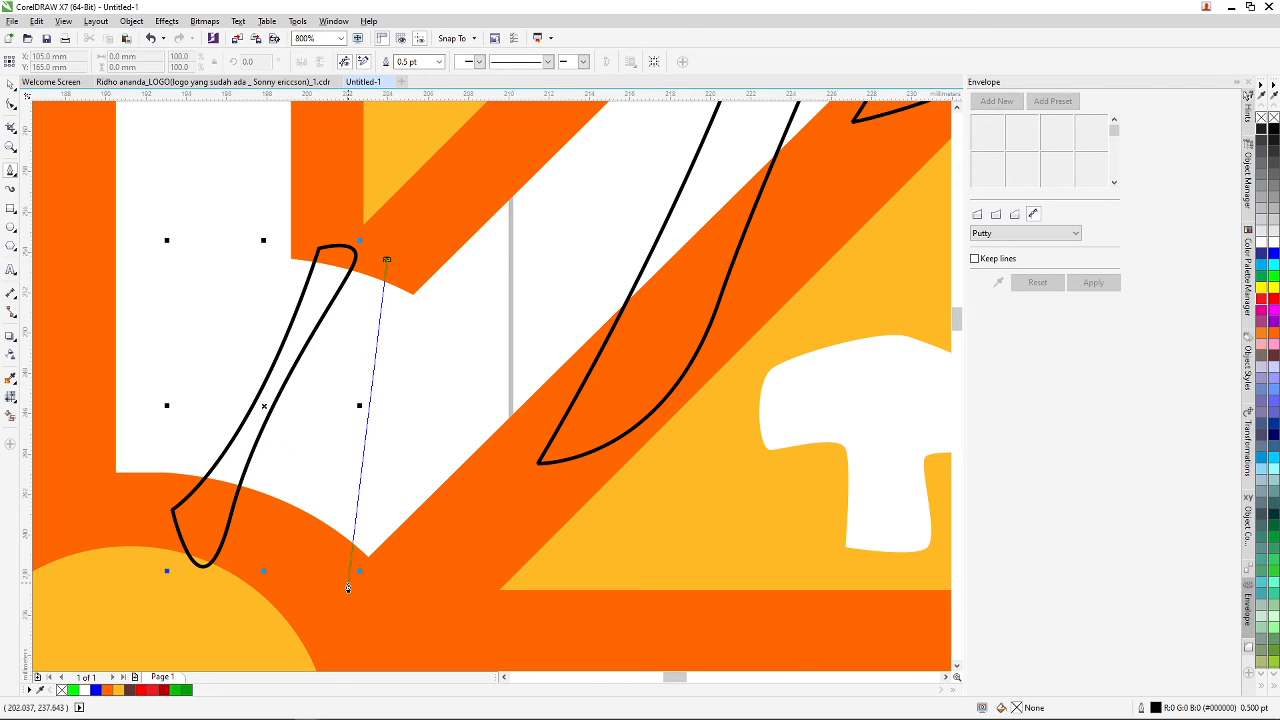
left_click_drag(347, 588, 307, 641)
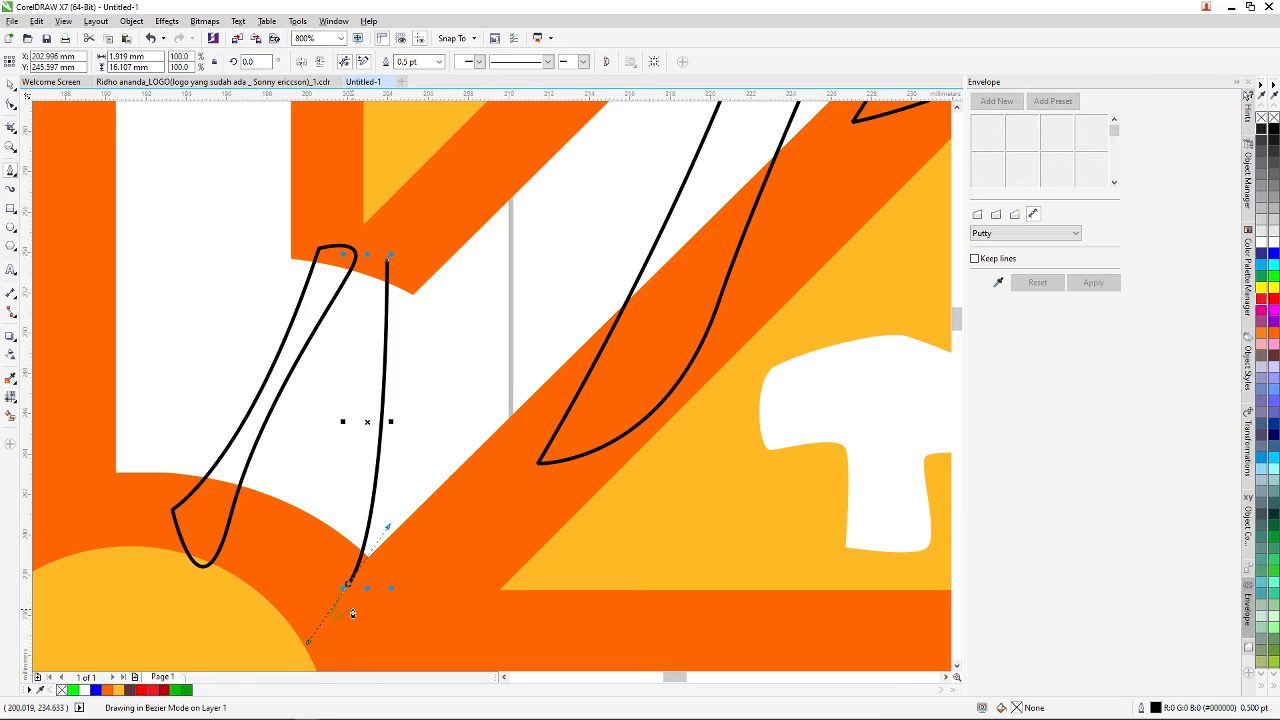
left_click(437, 550)
left_click_drag(417, 263, 456, 175)
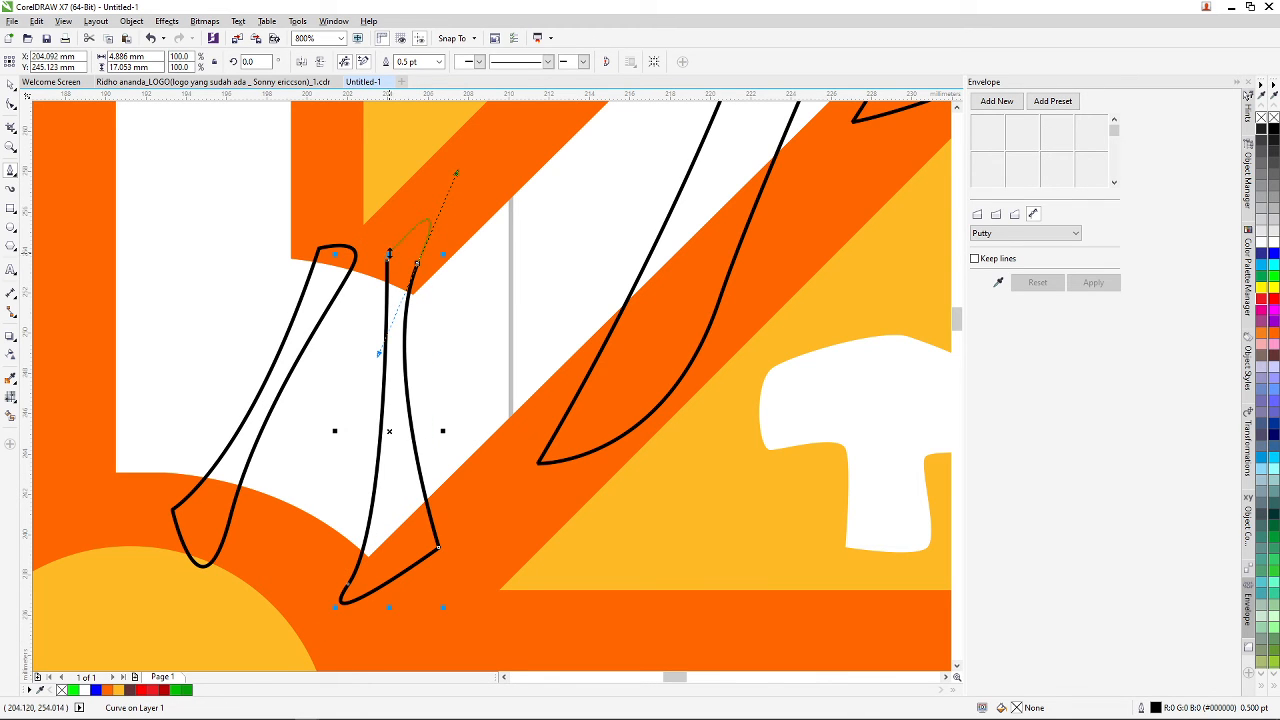
left_click(386, 264)
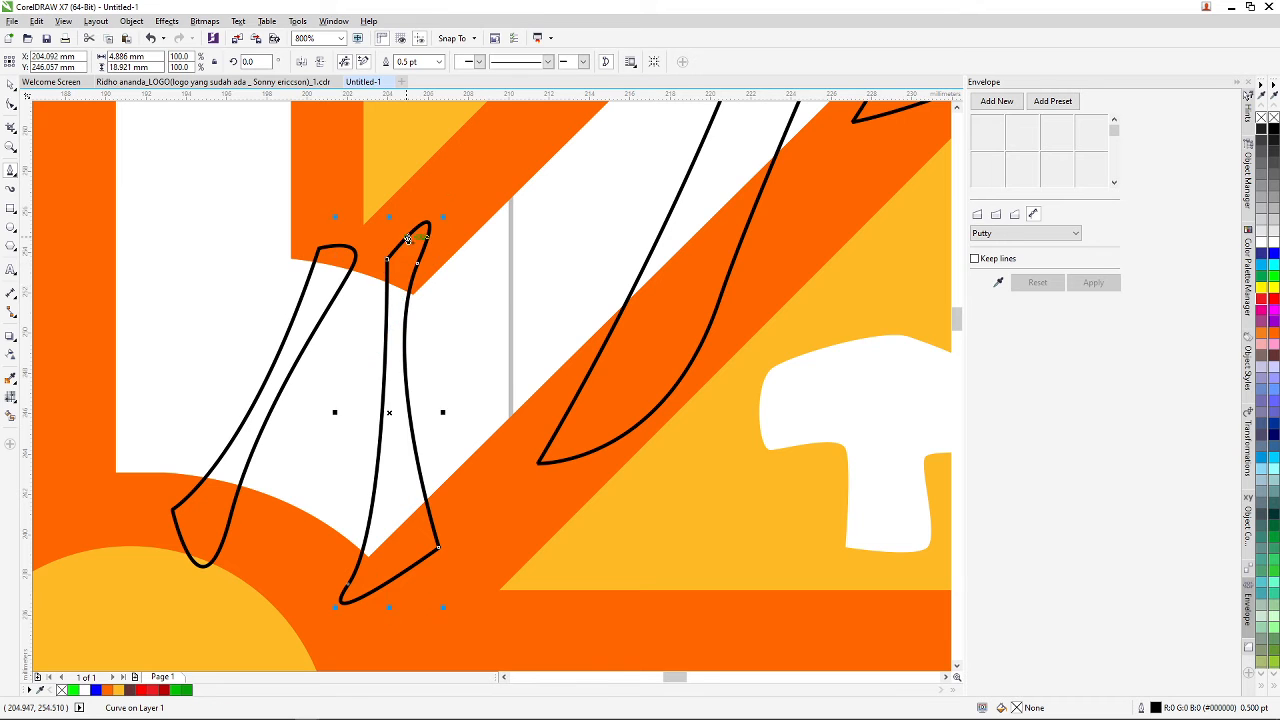
scroll(406, 236, "down", 3)
scroll(372, 205, "down", 3)
scroll(371, 206, "up", 5)
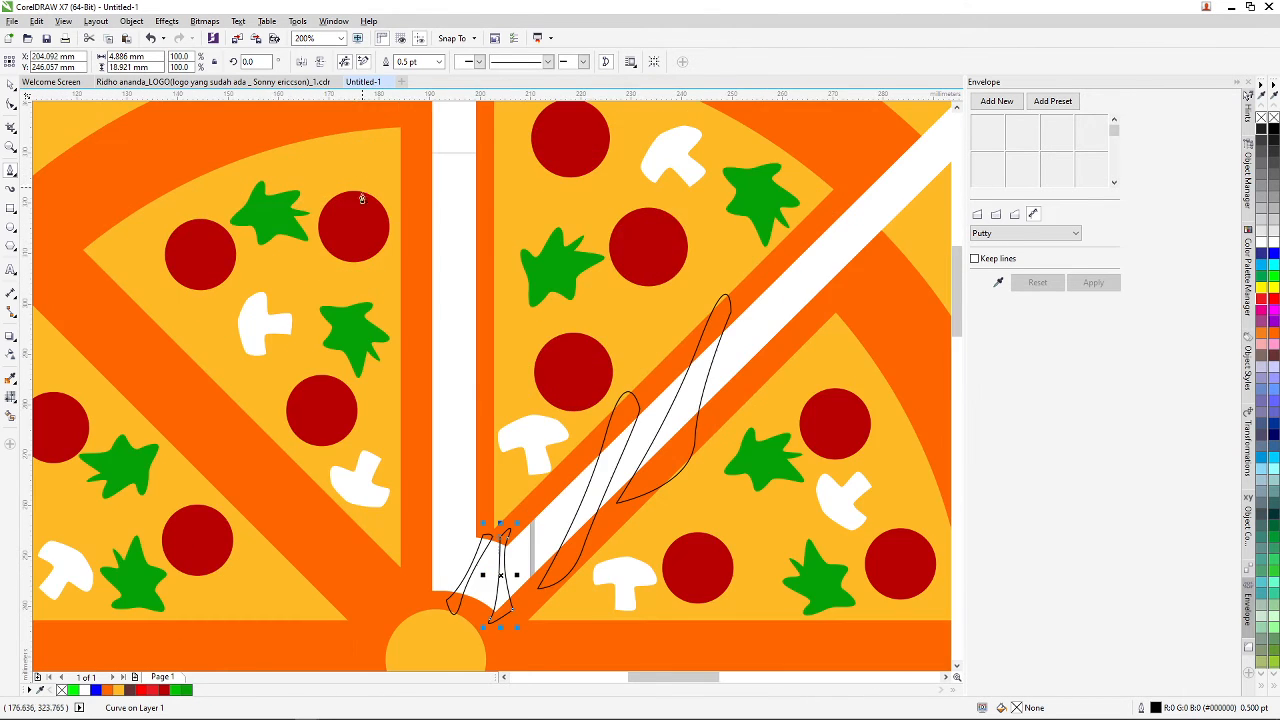
scroll(449, 300, "down", 2)
scroll(408, 305, "up", 1)
scroll(537, 397, "up", 2)
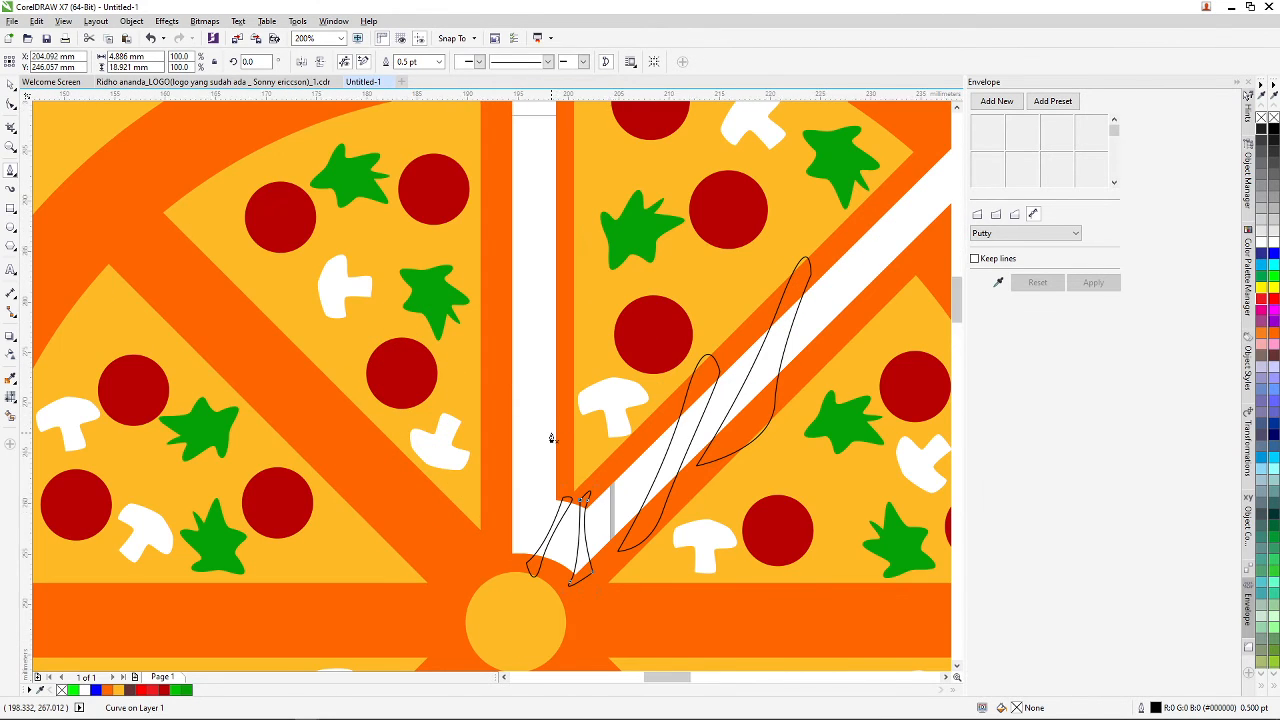
scroll(577, 397, "up", 2)
left_click(573, 393)
scroll(462, 470, "down", 3)
scroll(443, 530, "up", 2)
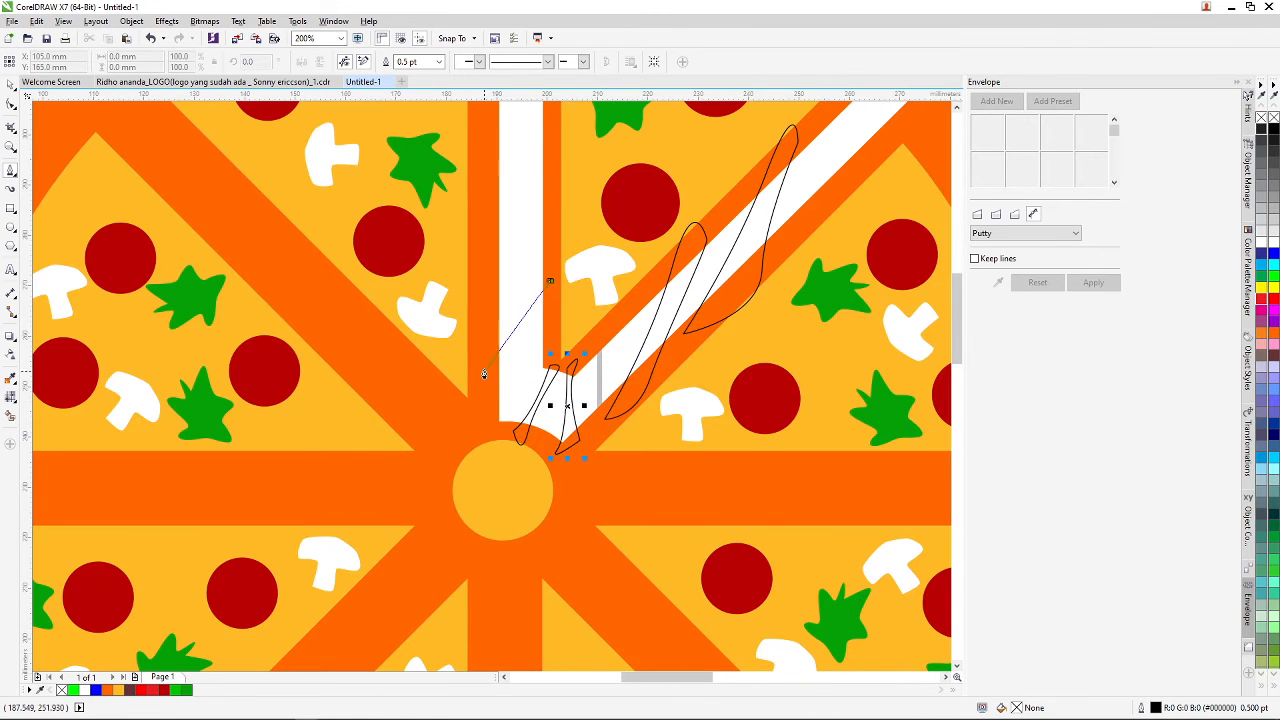
left_click_drag(481, 389, 468, 441)
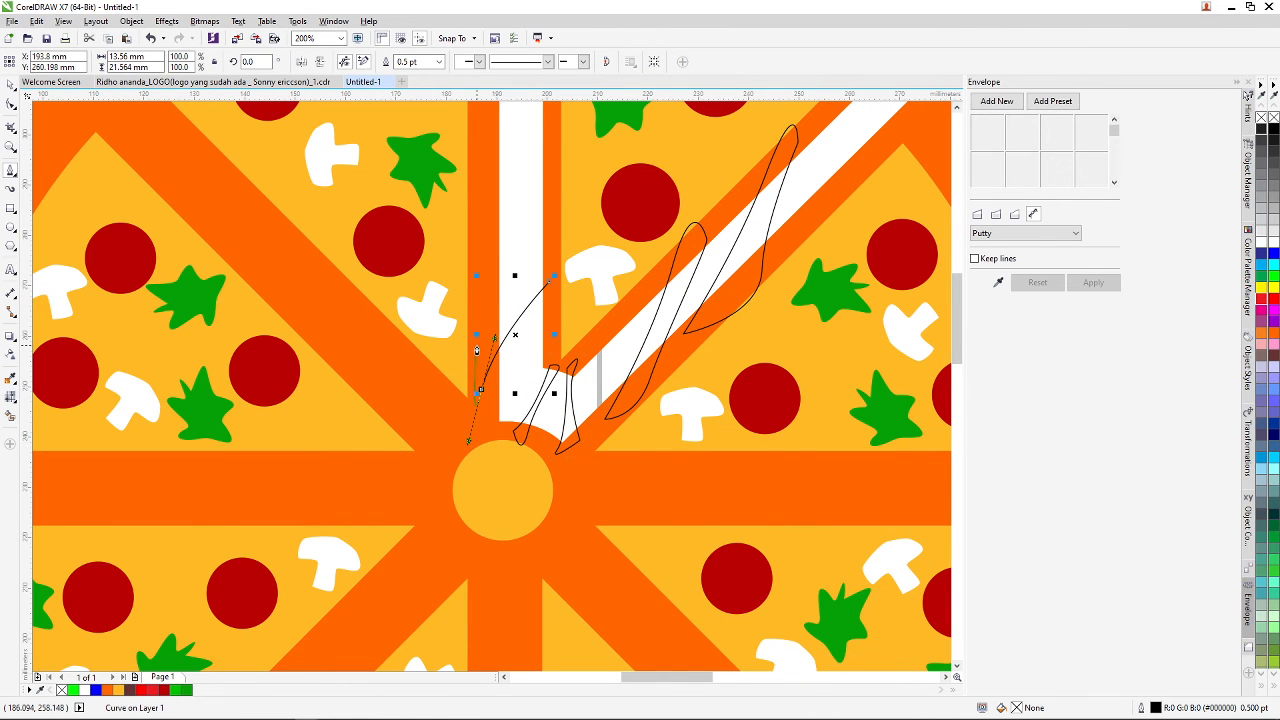
key("Delete")
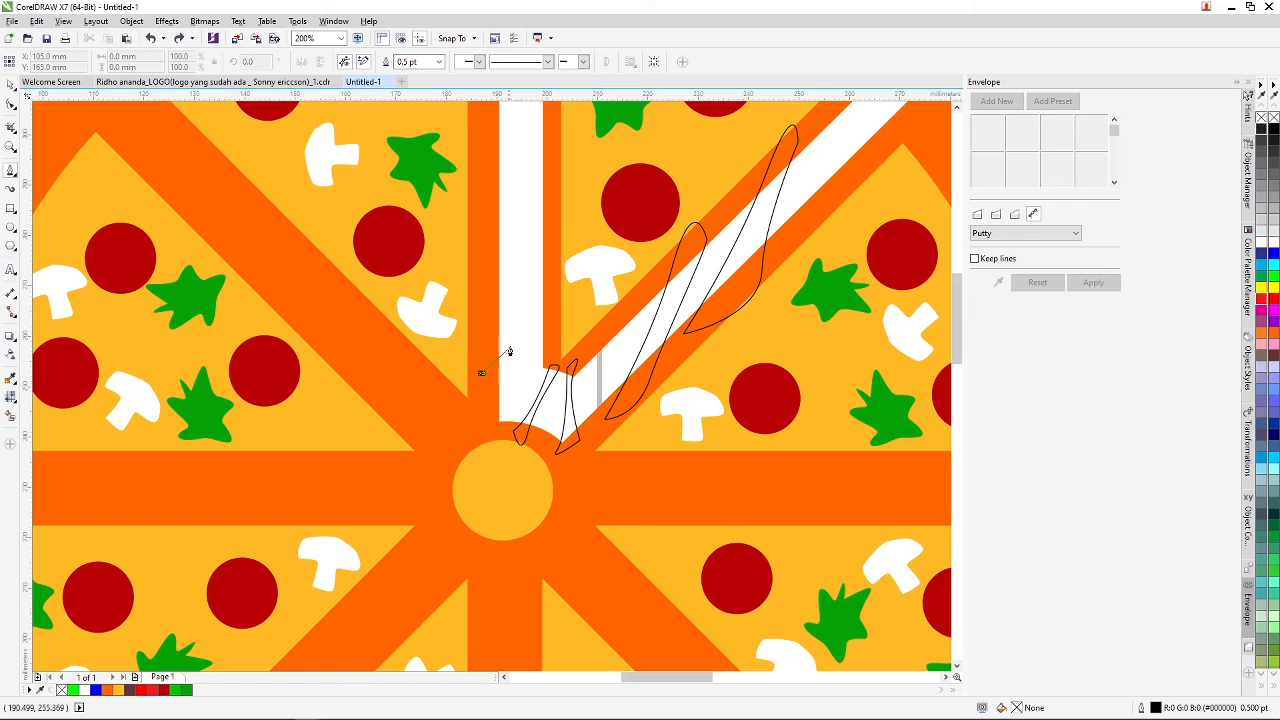
left_click_drag(551, 279, 566, 235)
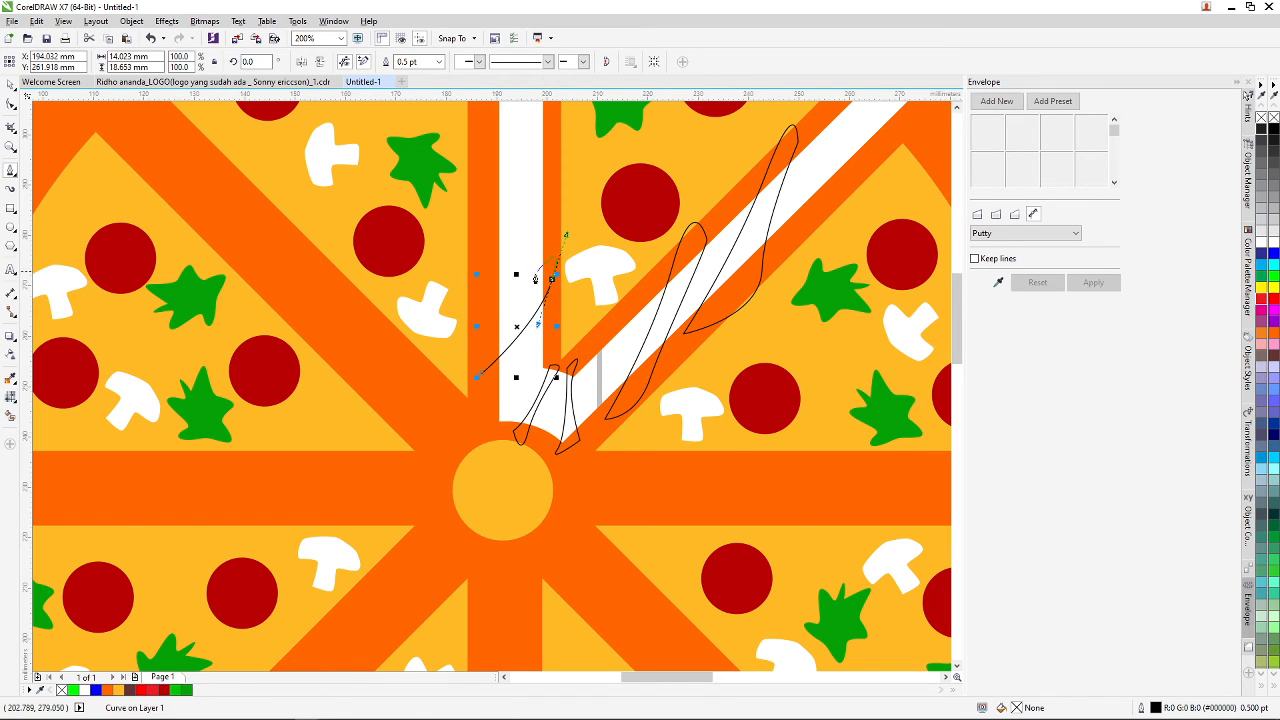
scroll(535, 279, "up", 2)
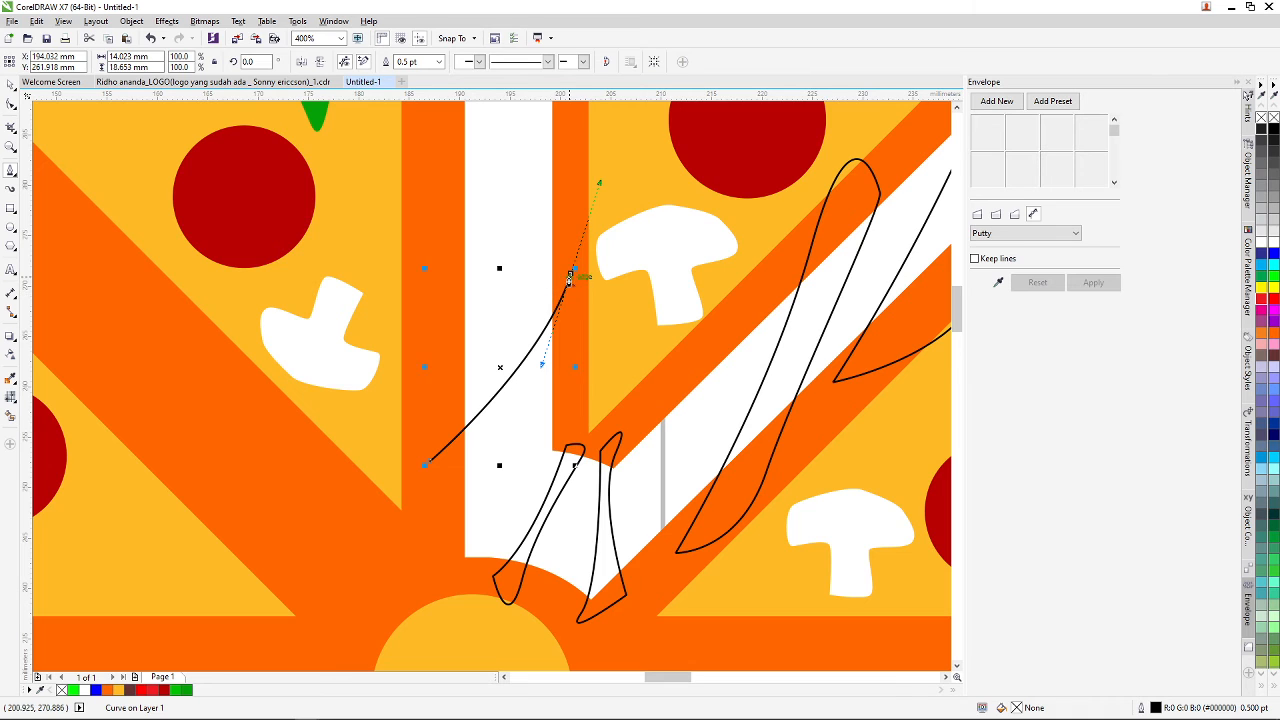
left_click(562, 244)
left_click_drag(428, 368, 407, 421)
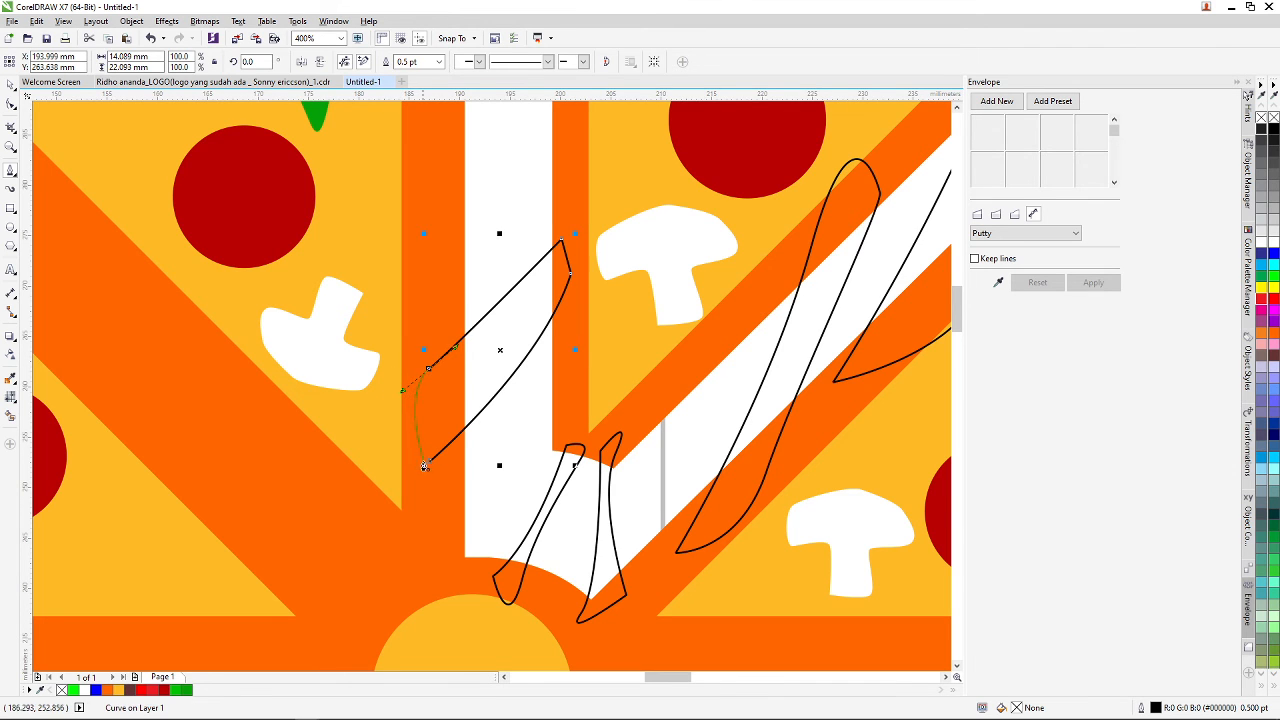
key("ctrl+z")
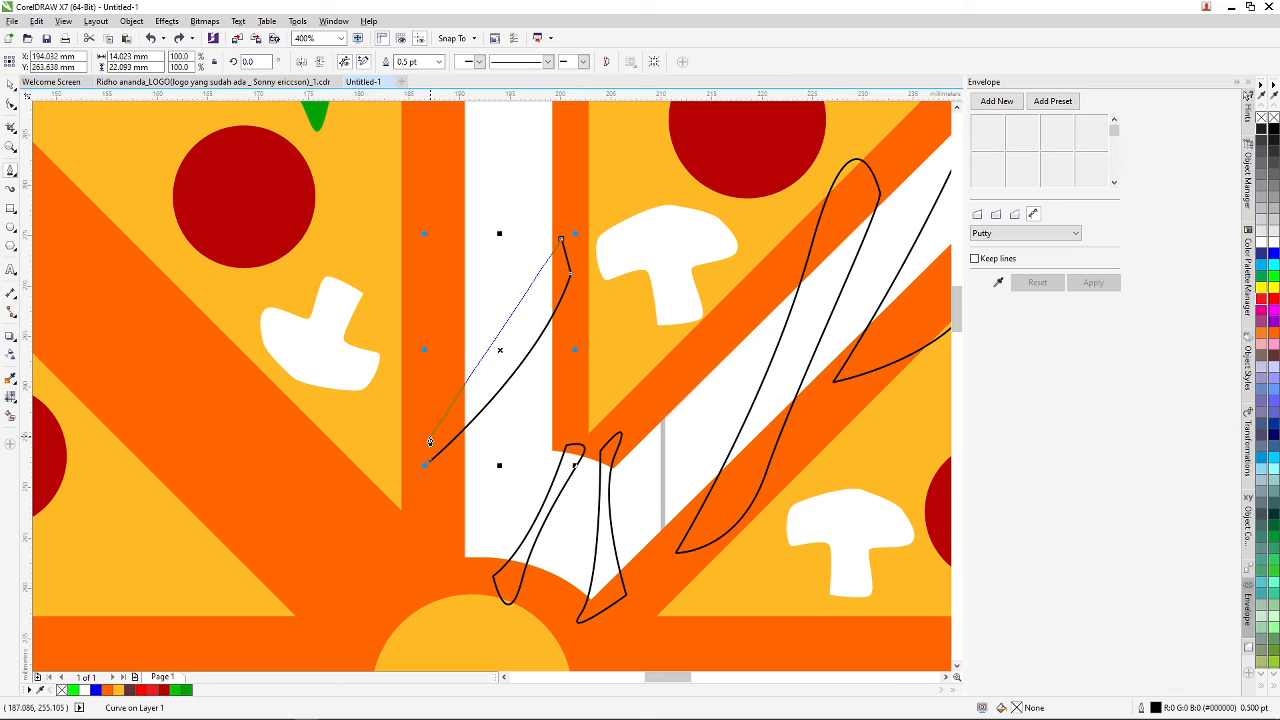
key("ctrl+z")
key("ctrl+z")
left_click(565, 318)
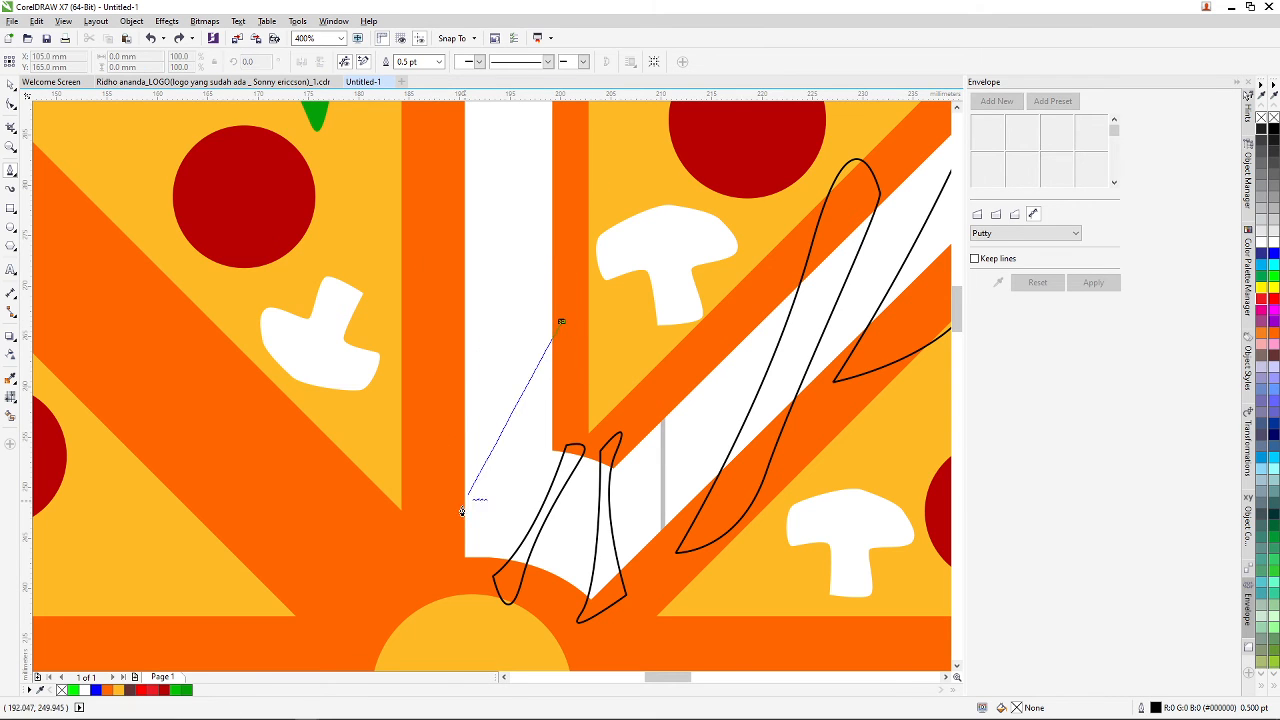
left_click(438, 518)
key("ctrl+z")
- Draw a closed strand about 14 × 26 mm across the lower end of the vertical gap, just above the hub
left_click(565, 355)
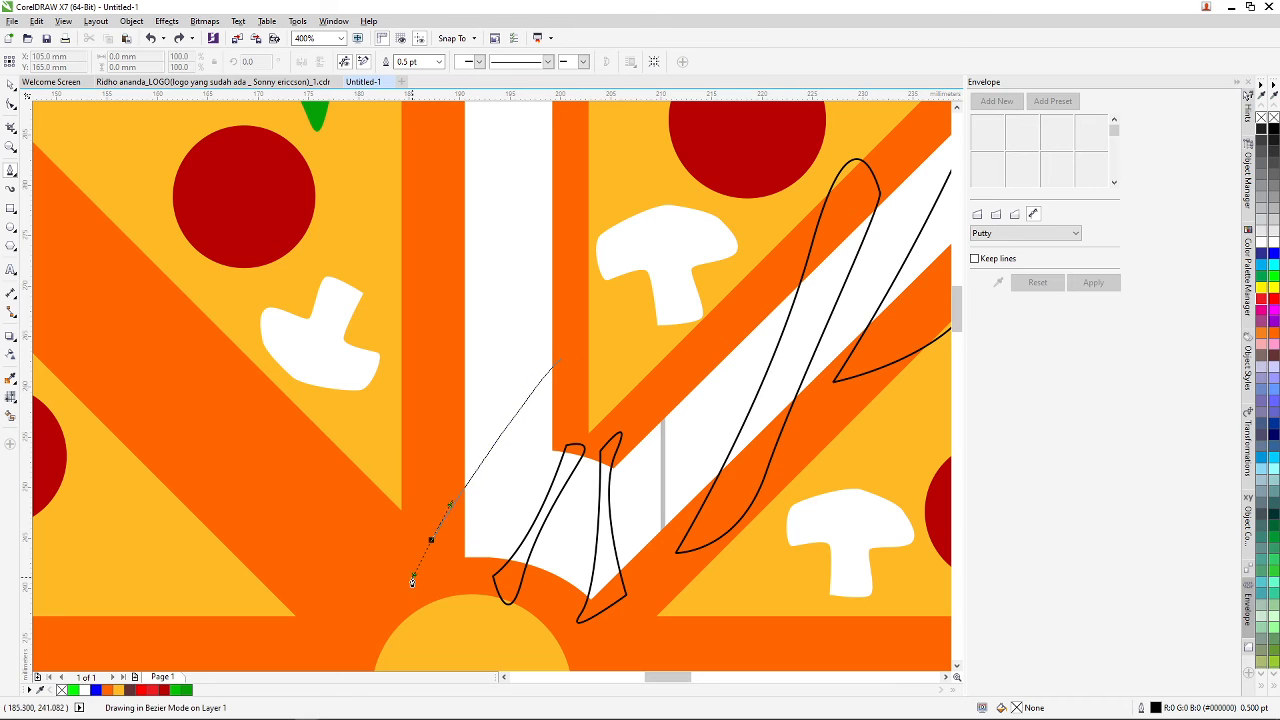
left_click_drag(427, 543, 446, 364)
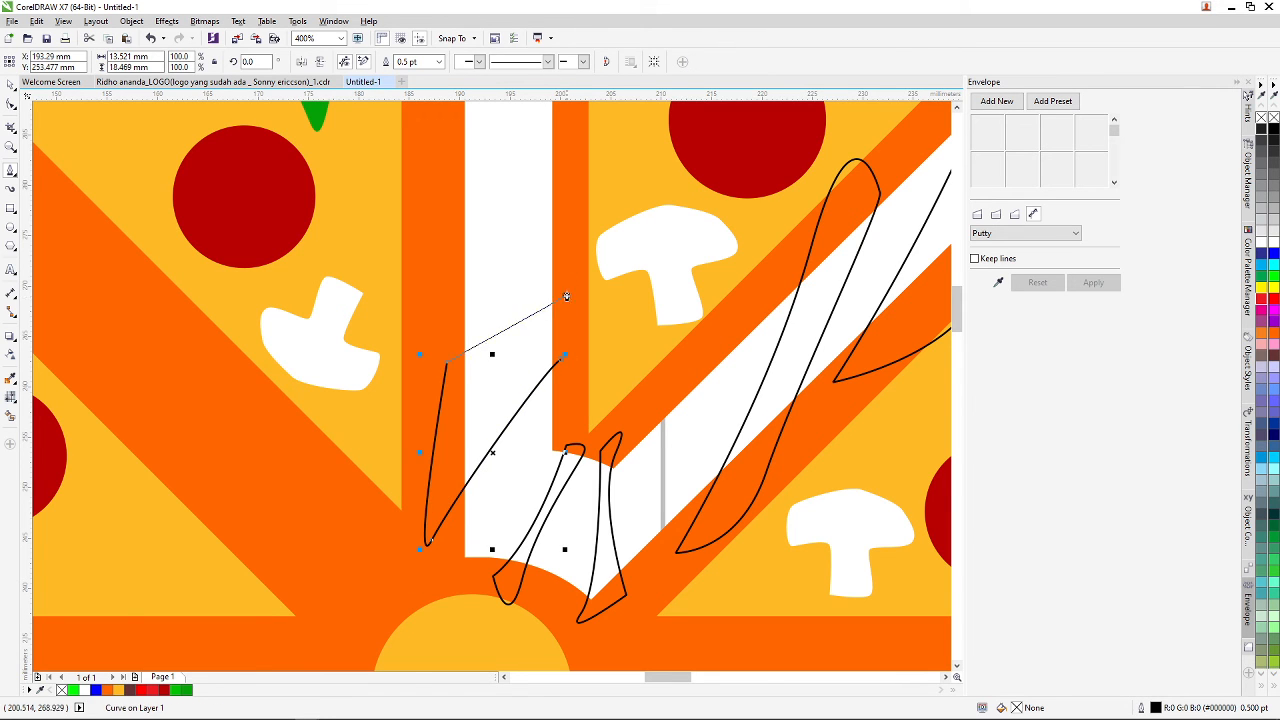
left_click_drag(566, 292, 561, 369)
scroll(561, 369, "up", 1)
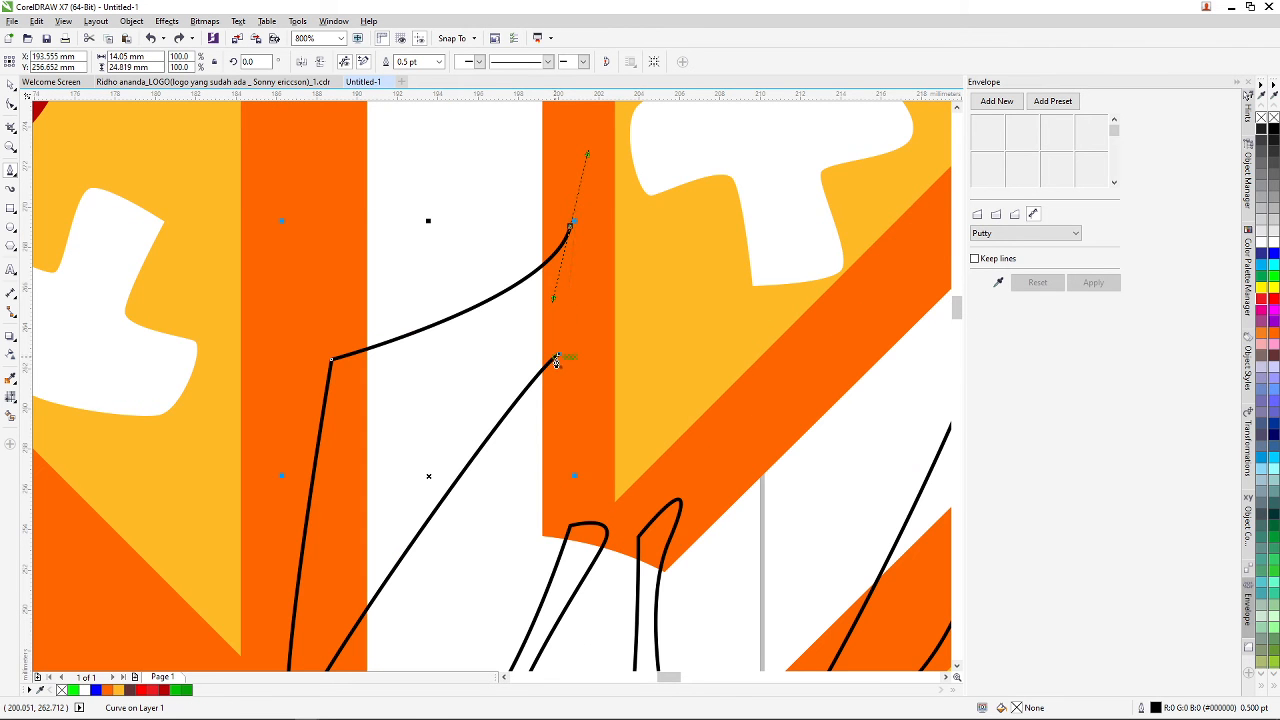
- Draw a closed slanted strand about 15 × 34 mm across the vertical gap, above the strand nearest the hub
scroll(531, 294, "down", 3)
scroll(514, 277, "up", 1)
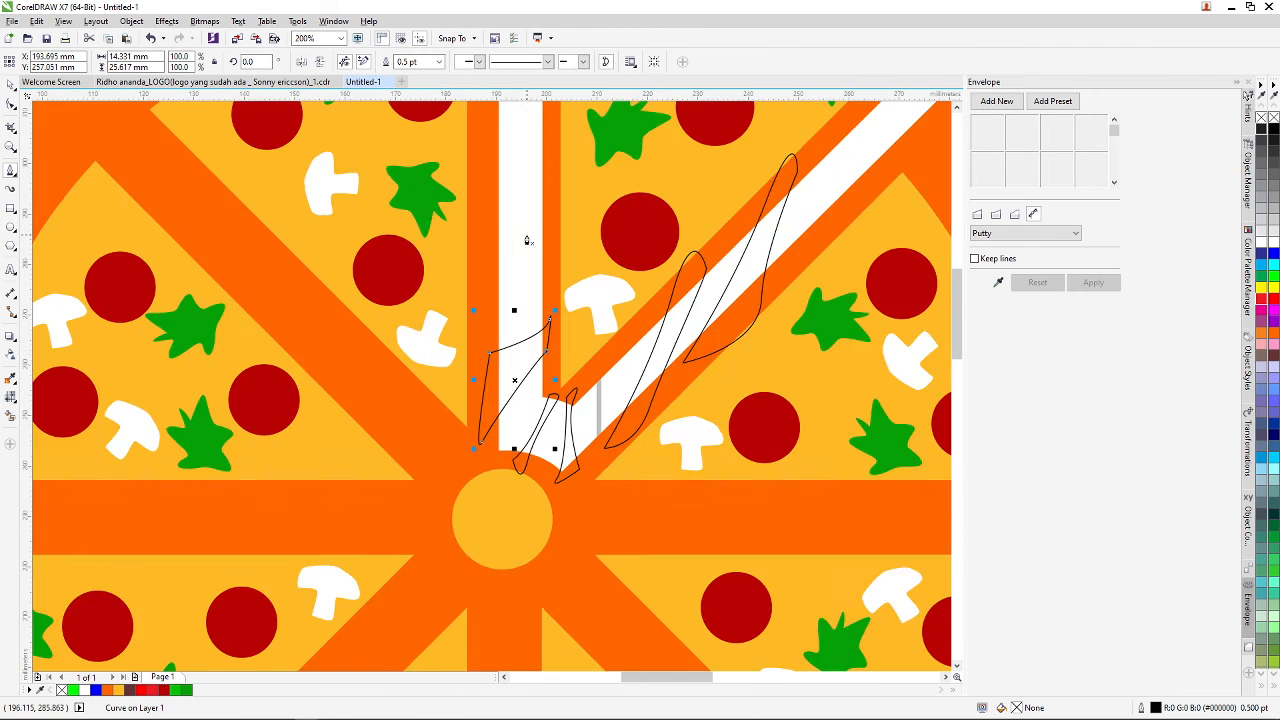
scroll(523, 237, "down", 1)
scroll(528, 222, "up", 1)
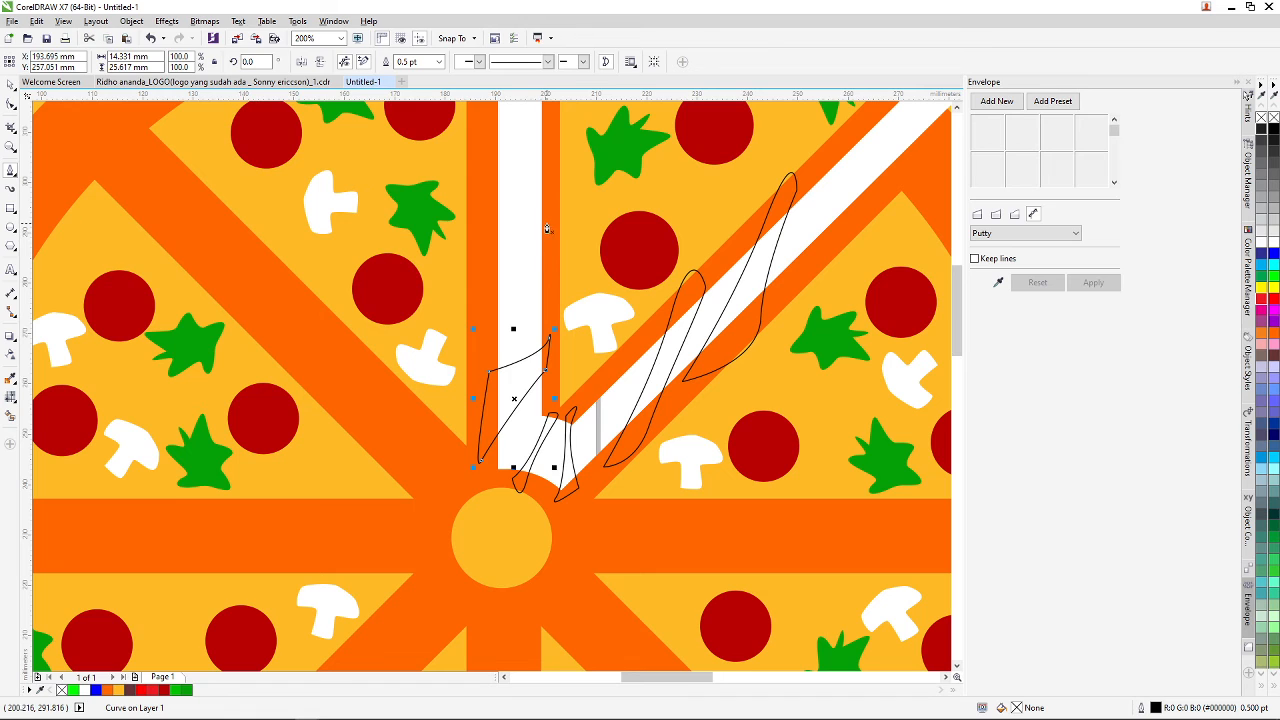
left_click(550, 219)
left_click_drag(488, 339, 467, 386)
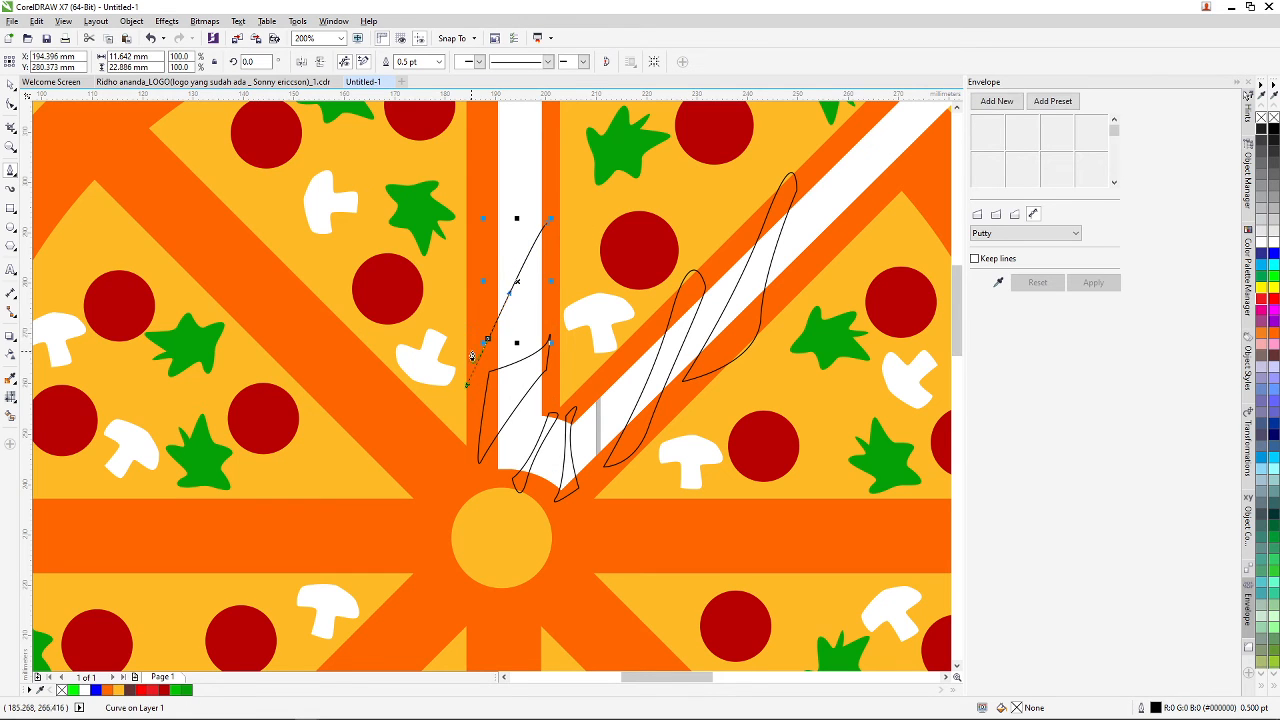
left_click(490, 270)
left_click_drag(559, 165, 559, 148)
left_click(545, 226)
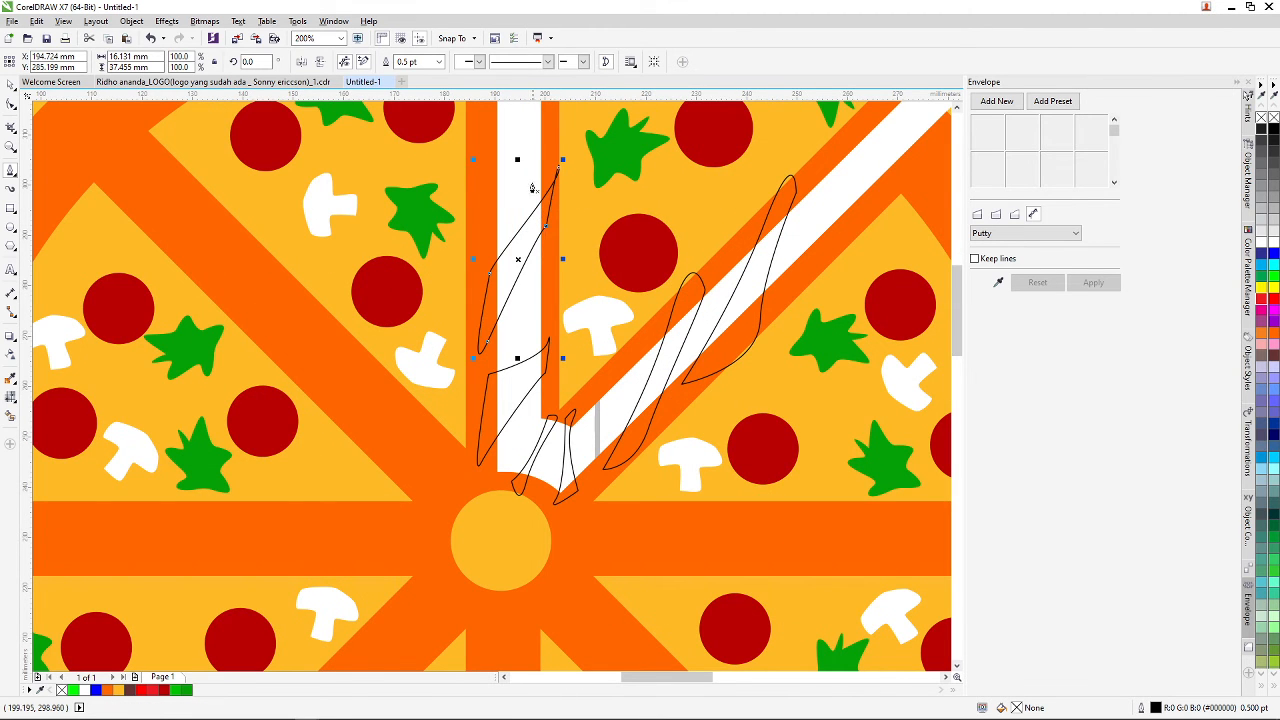
key("ctrl+z")
key("ctrl+shift+z")
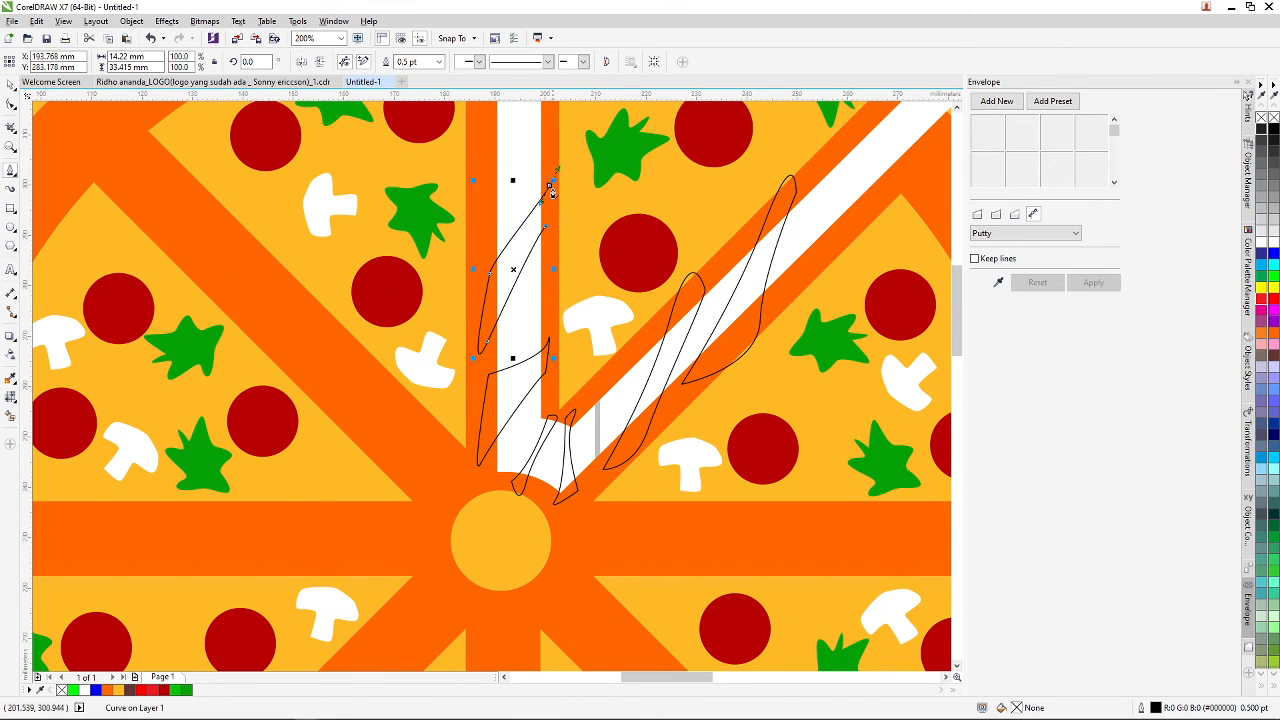
scroll(548, 230, "down", 3)
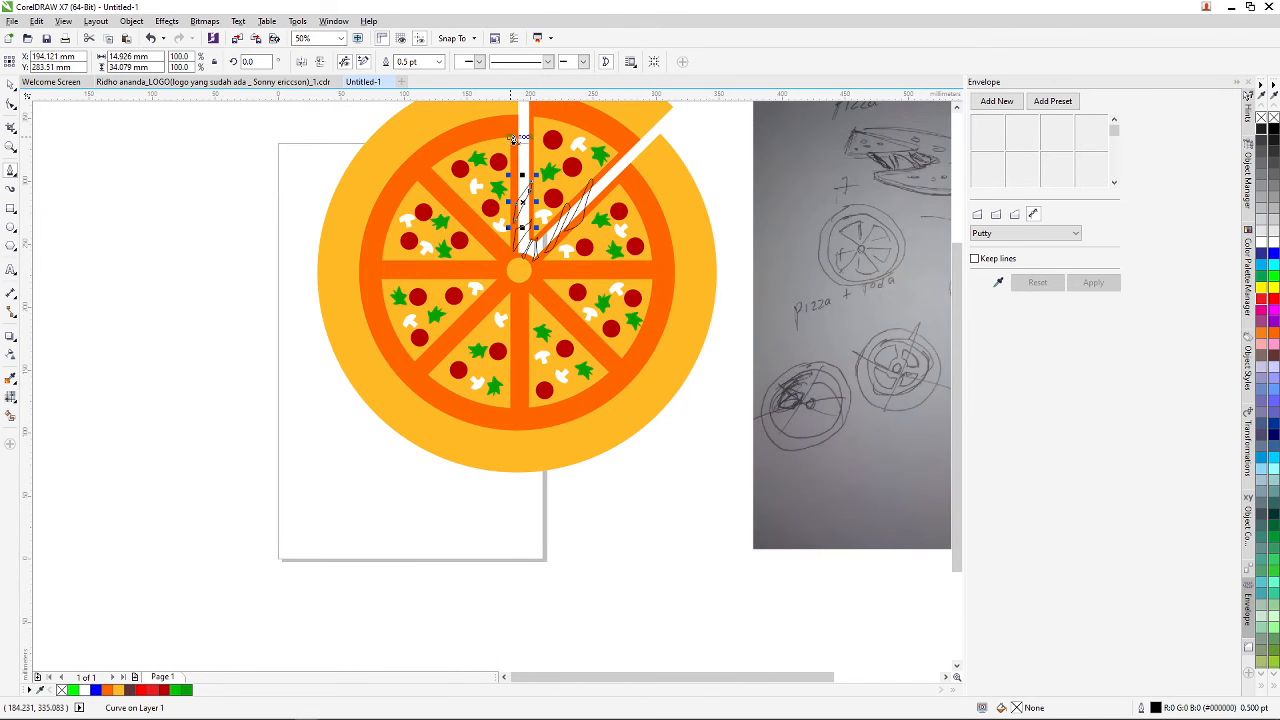
scroll(516, 131, "up", 3)
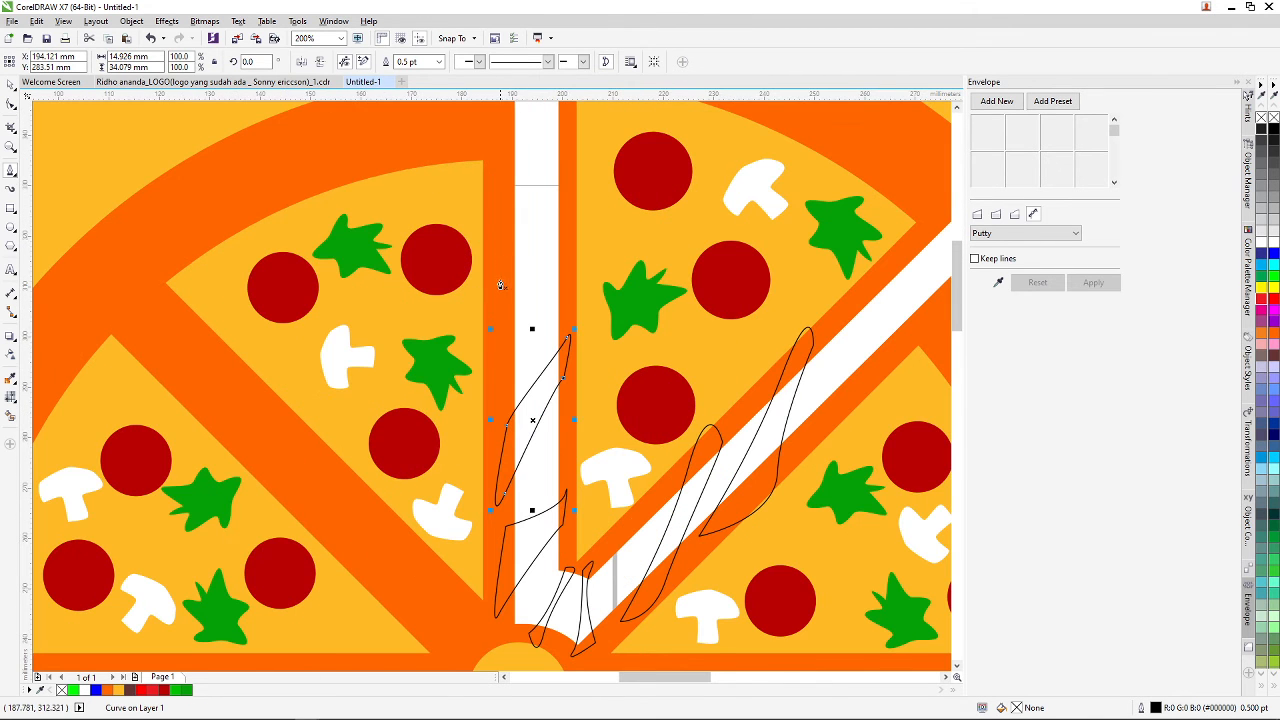
left_click(500, 285)
left_click(565, 150)
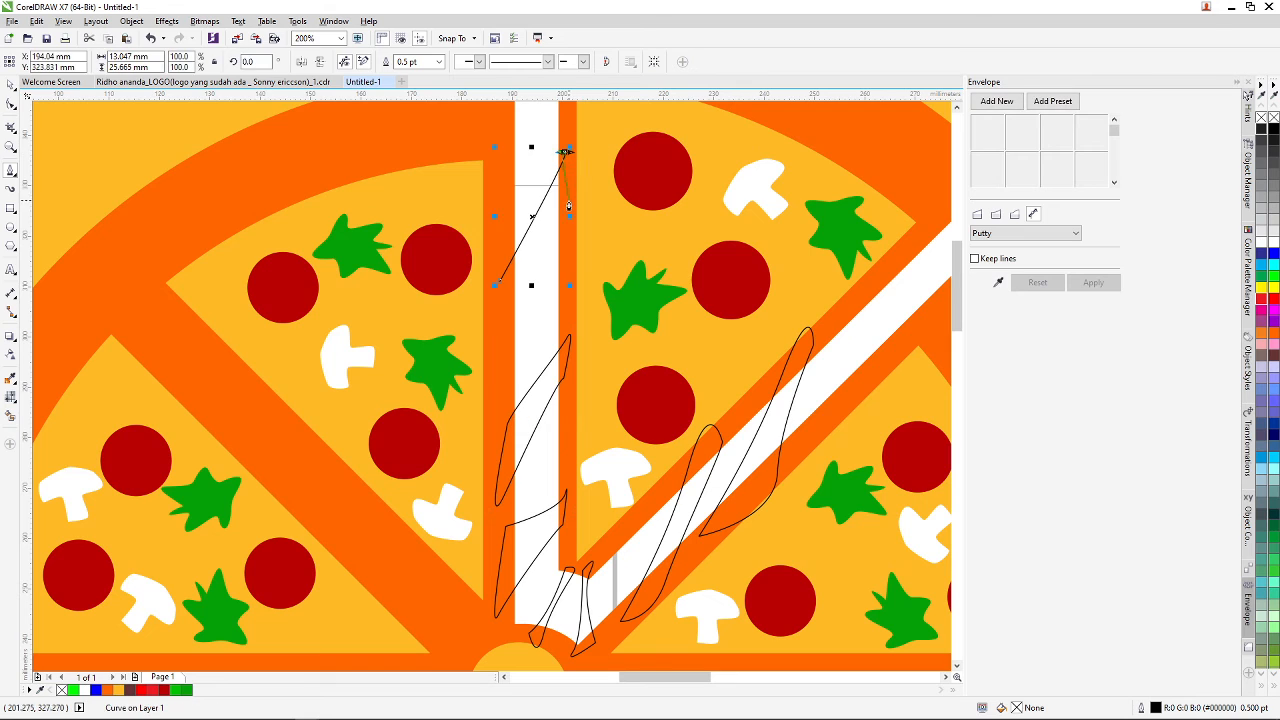
key("ctrl+z")
left_click(497, 319)
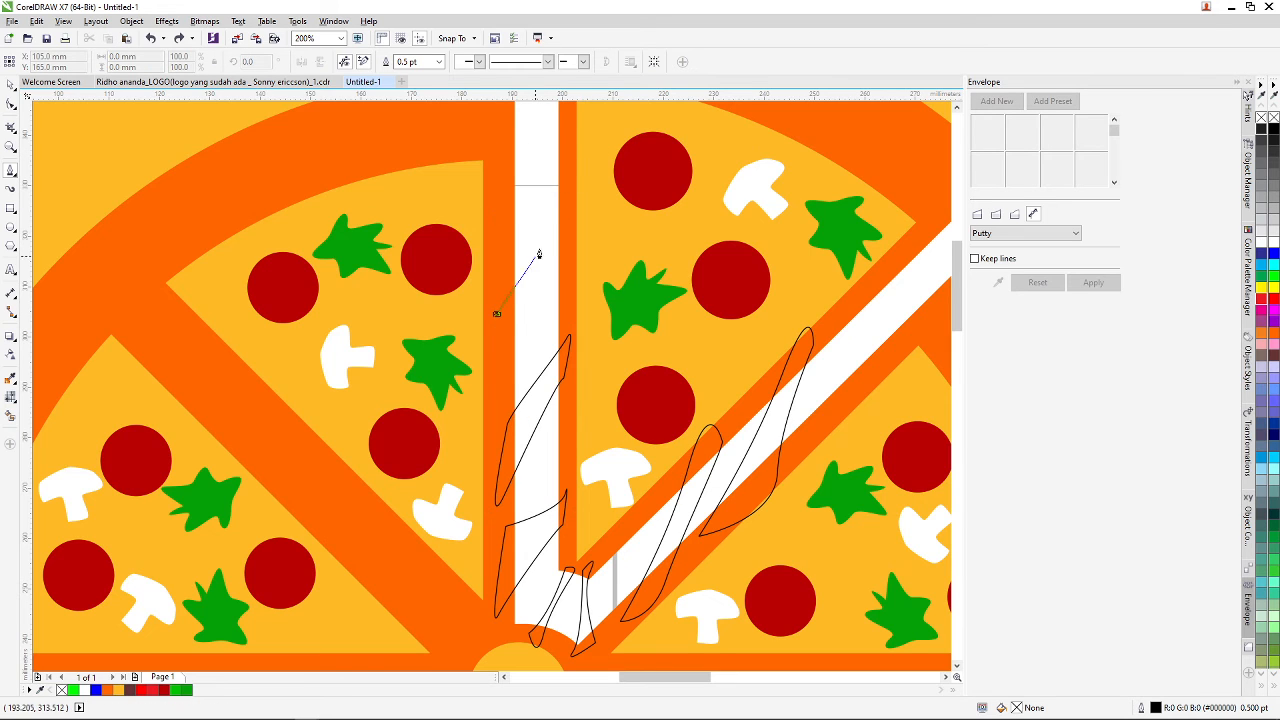
left_click(577, 155)
key("ctrl+z")
- Draw a third closed strand about 22 × 50 mm across the upper part of the vertical gap, curving past both edges
left_click(510, 298)
left_click(575, 145)
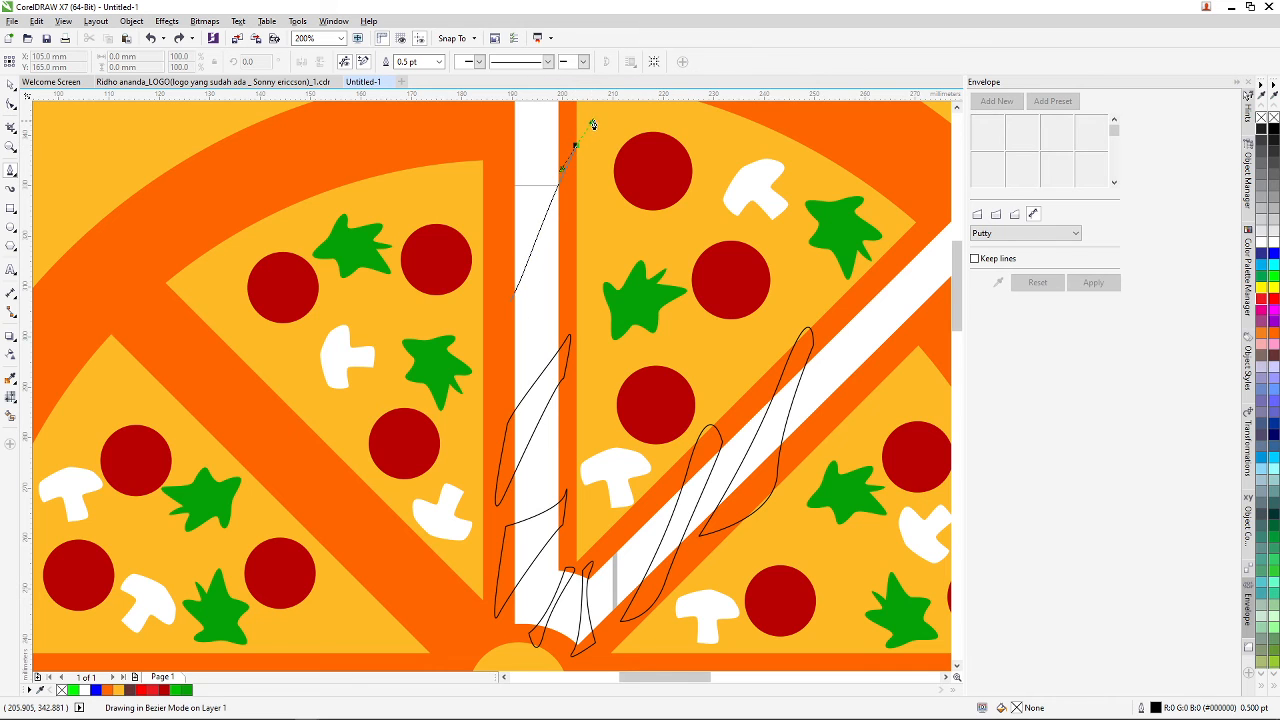
scroll(575, 140, "down", 3)
scroll(557, 149, "up", 2)
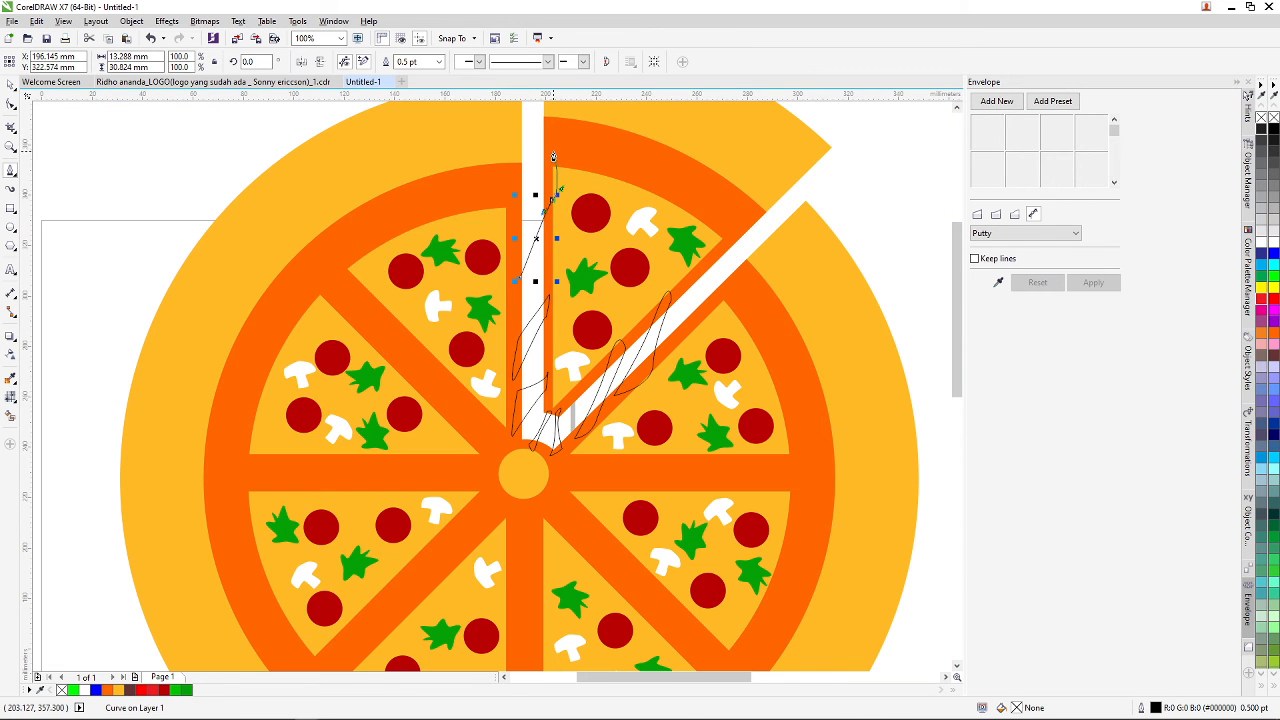
left_click(554, 152)
left_click_drag(511, 239, 492, 272)
left_click(502, 299)
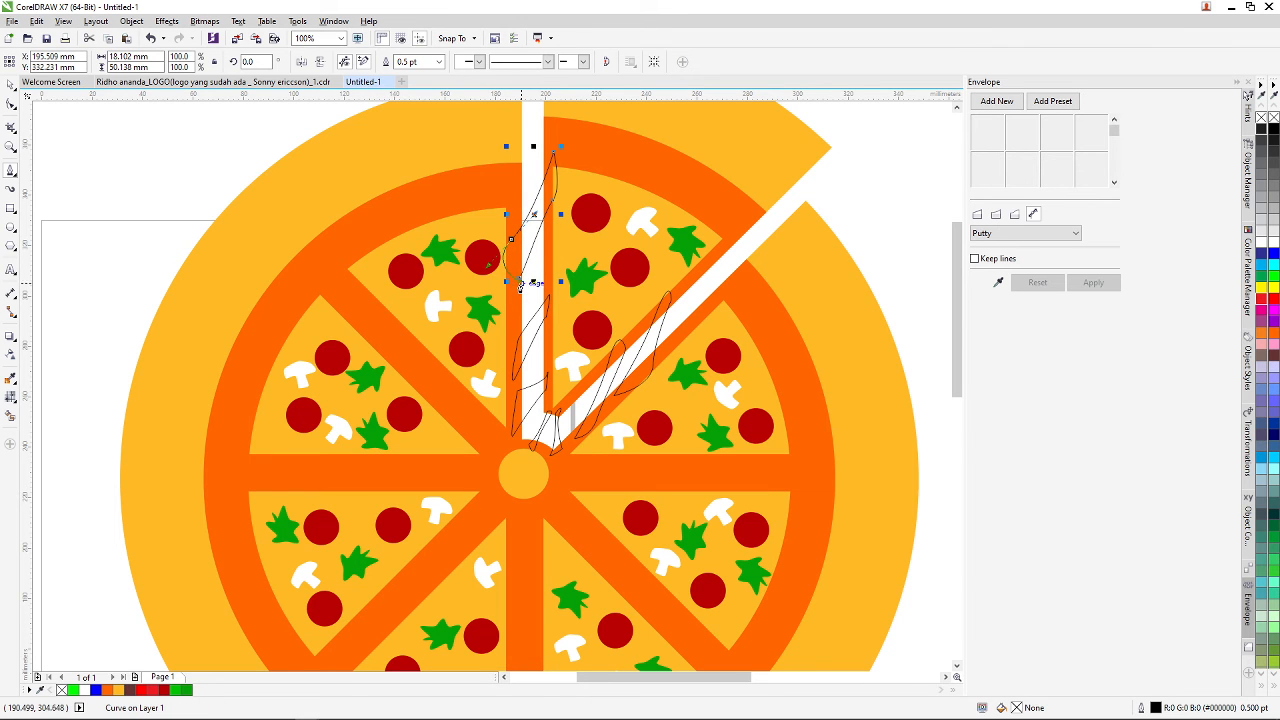
- Try to weld the strands together with the orange wheel frame and the enlarged slice group
scroll(552, 216, "down", 2)
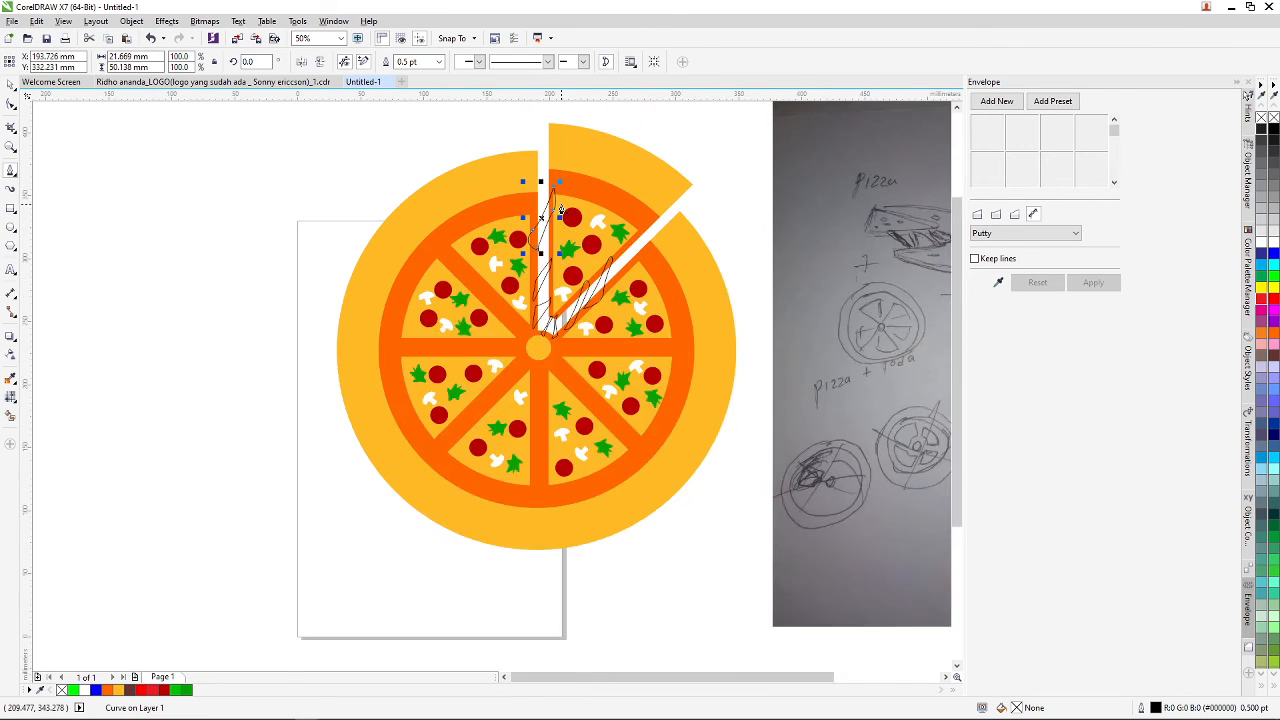
left_click(10, 84)
left_click(220, 208)
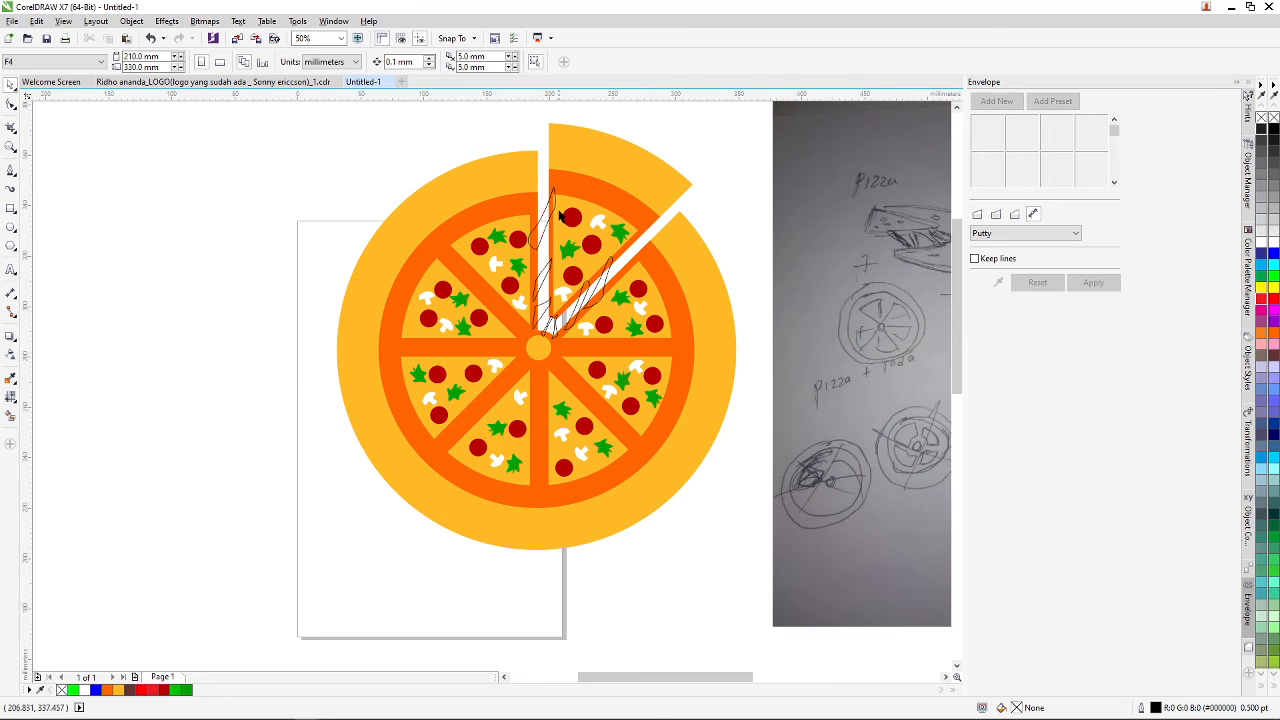
scroll(558, 210, "up", 2)
left_click(533, 241)
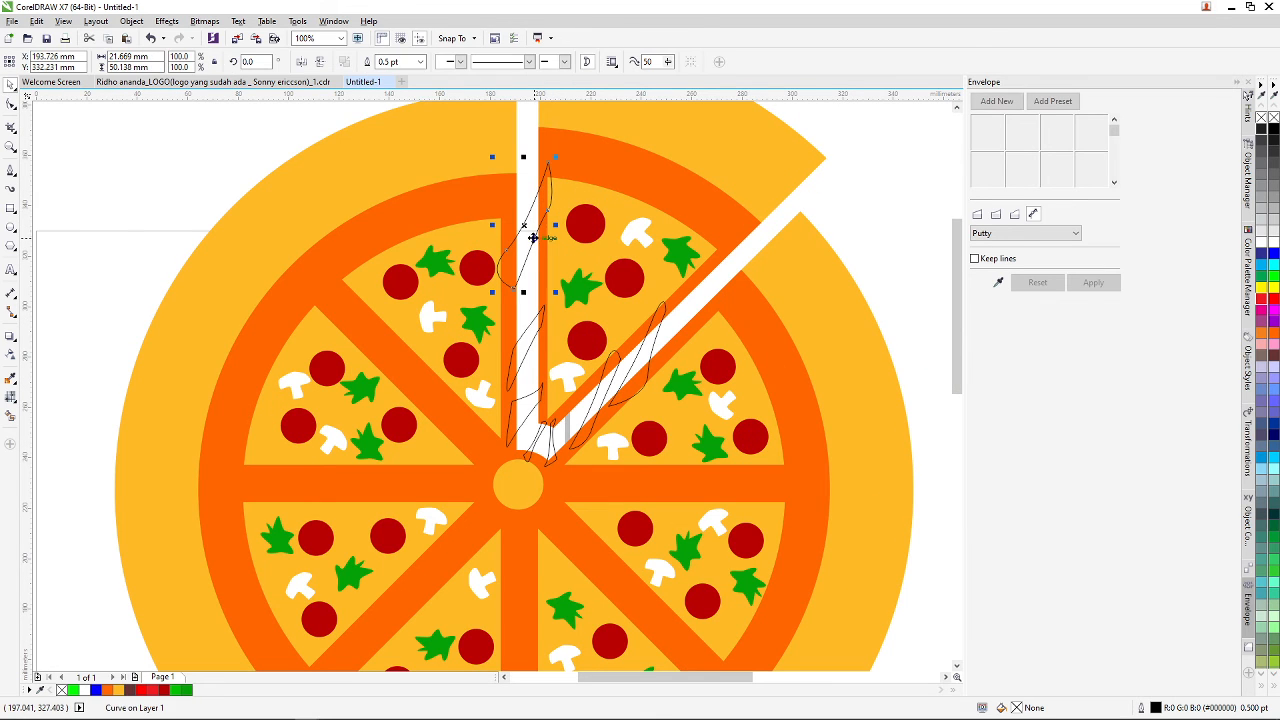
scroll(528, 427, "up", 2)
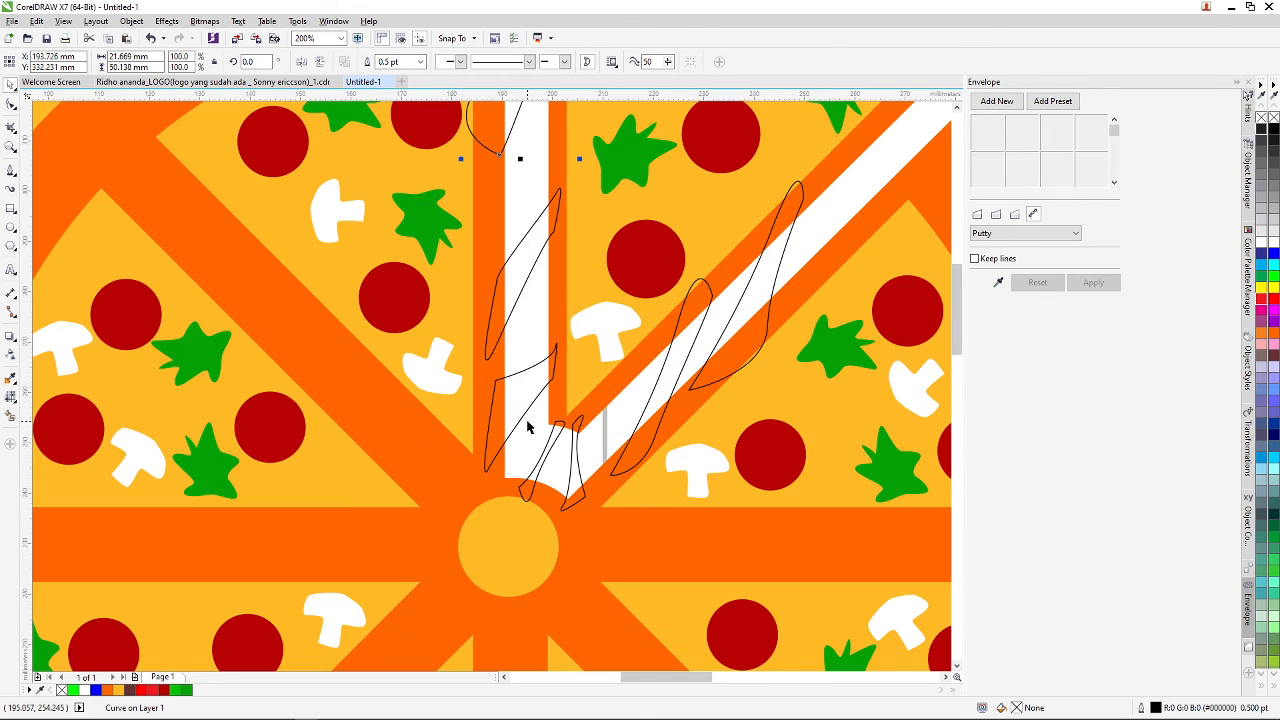
left_click(523, 295)
scroll(511, 236, "down", 2)
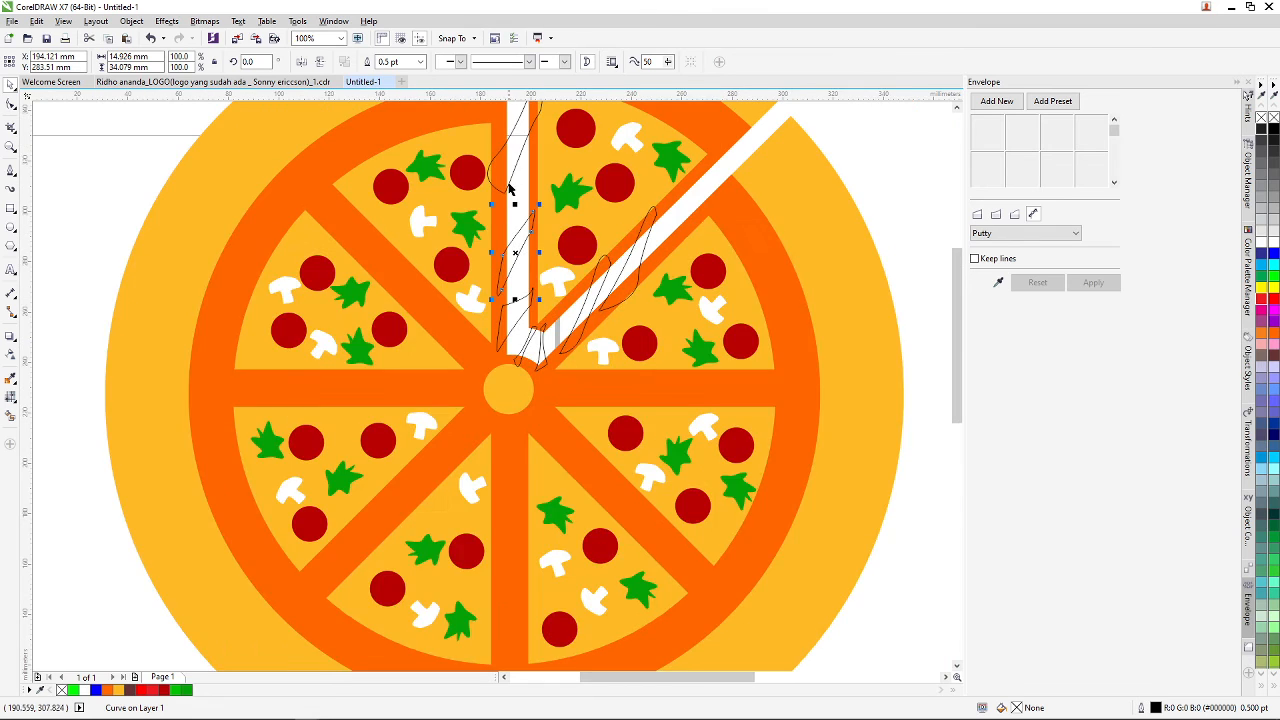
scroll(519, 152, "up", 2)
left_click(519, 152)
left_click(502, 377, "shift")
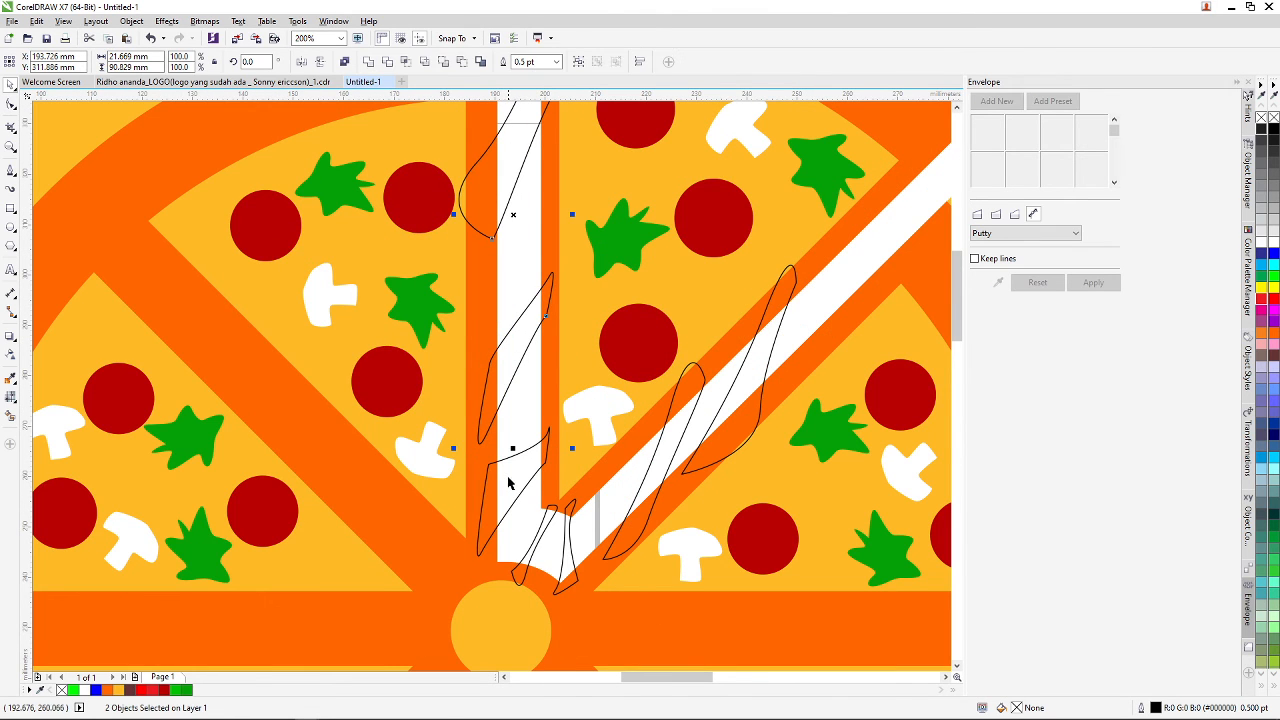
left_click(535, 540, "shift")
left_click(540, 539, "shift")
left_click(566, 545, "shift")
left_click(698, 458, "shift")
left_click(742, 409, "shift")
scroll(734, 374, "down", 2)
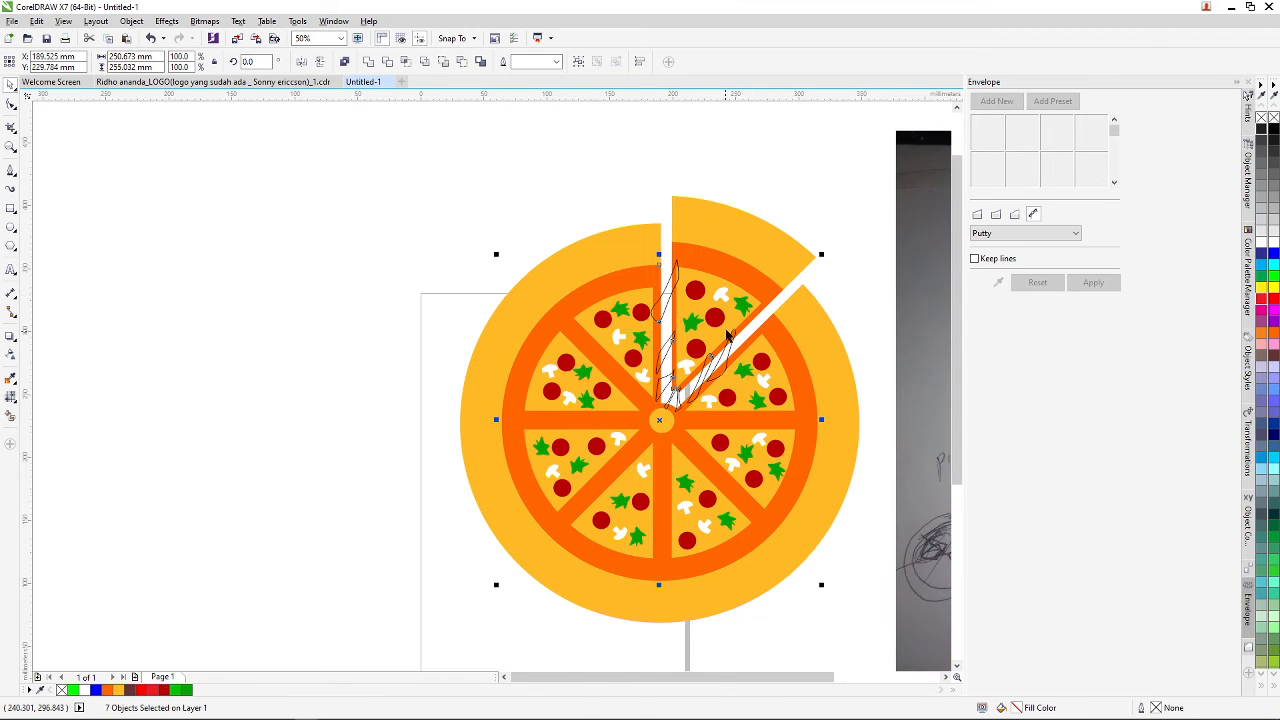
scroll(762, 283, "up", 1)
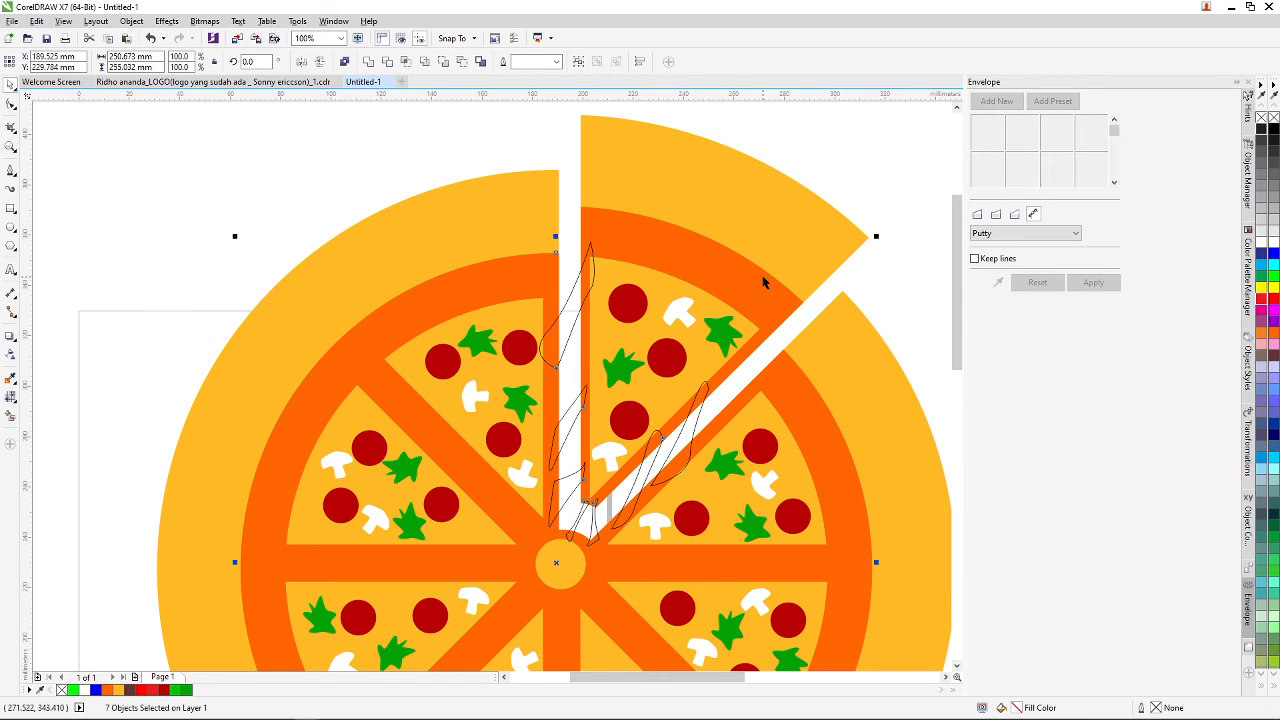
left_click(789, 253, "shift")
left_click(369, 63)
- Undo the weld that merged the strands, wheel frame and slice group into one shape
scroll(377, 109, "down", 2)
scroll(432, 152, "up", 1)
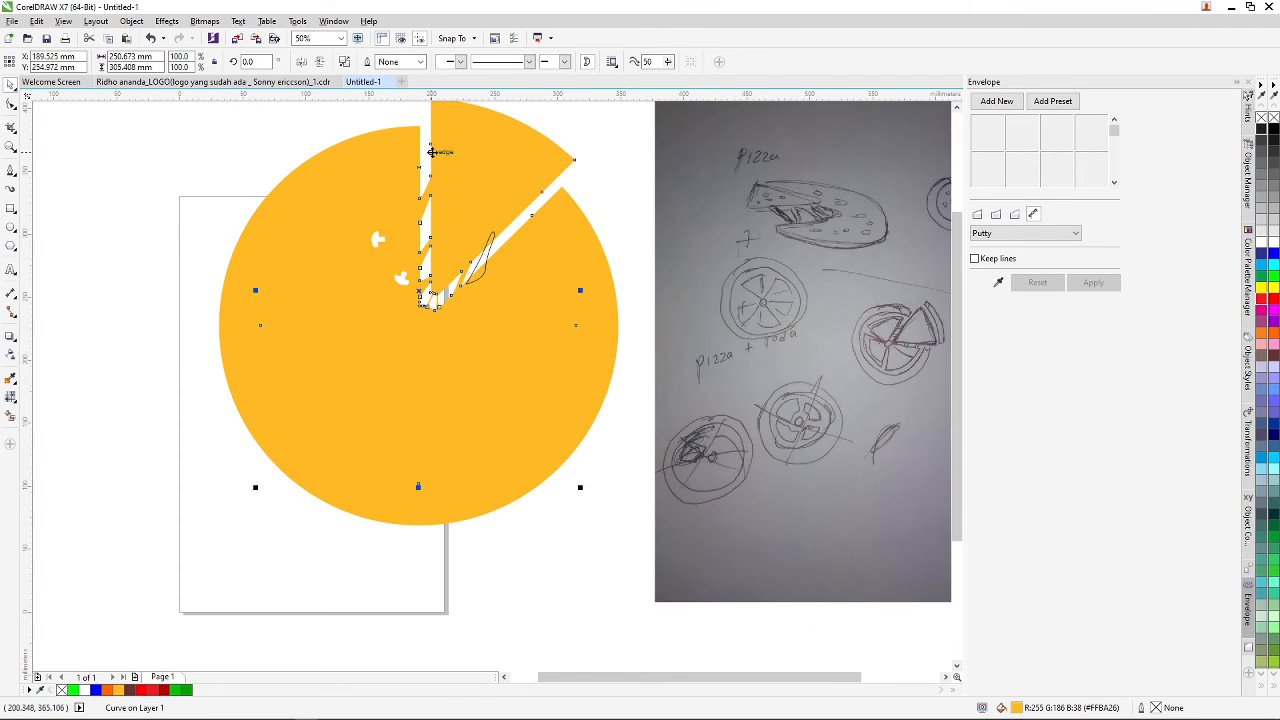
scroll(432, 152, "down", 1)
scroll(436, 144, "up", 1)
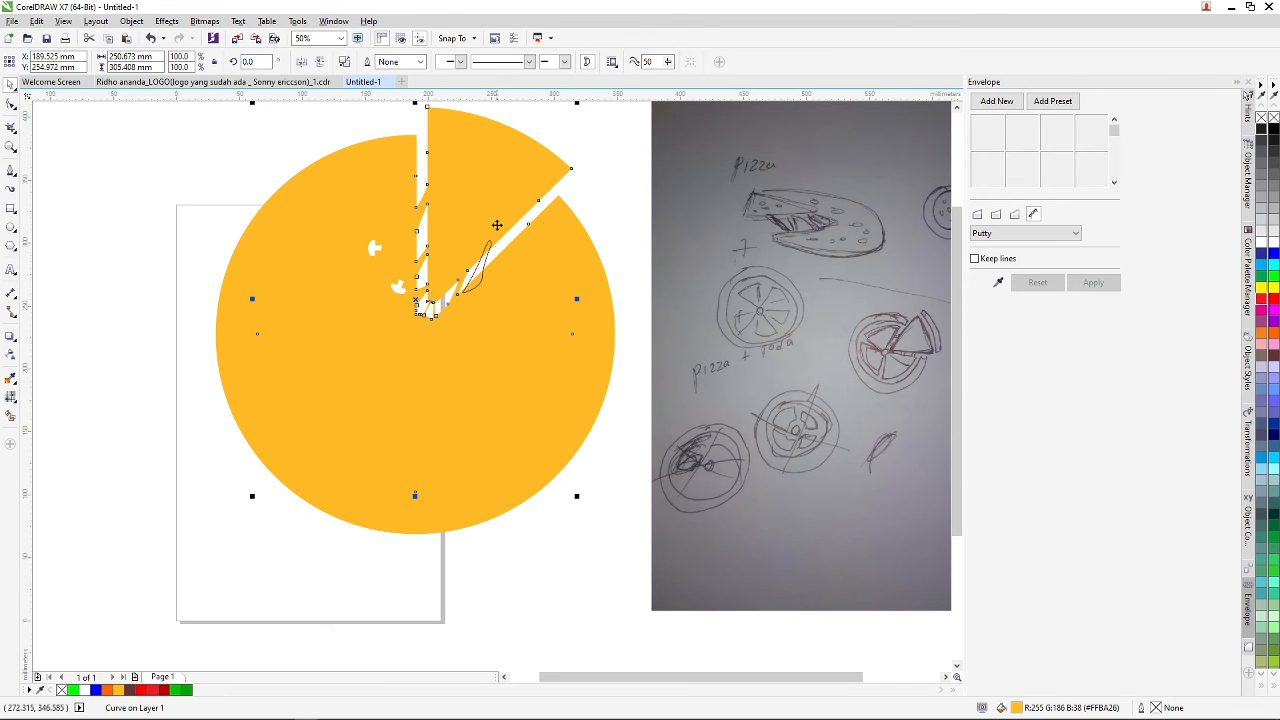
left_click(577, 192)
key("ctrl+z")
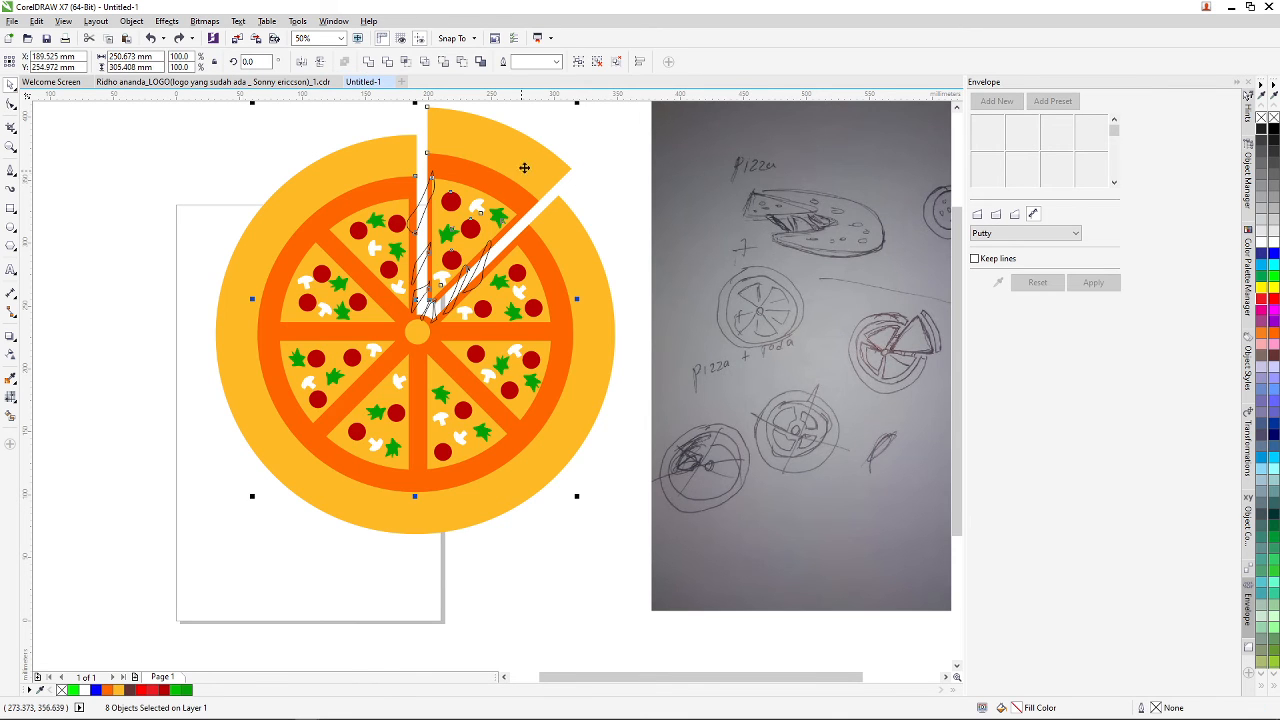
- Test-move the enlarged slice and the outer yellow disc separately, undoing each move
left_click(551, 163)
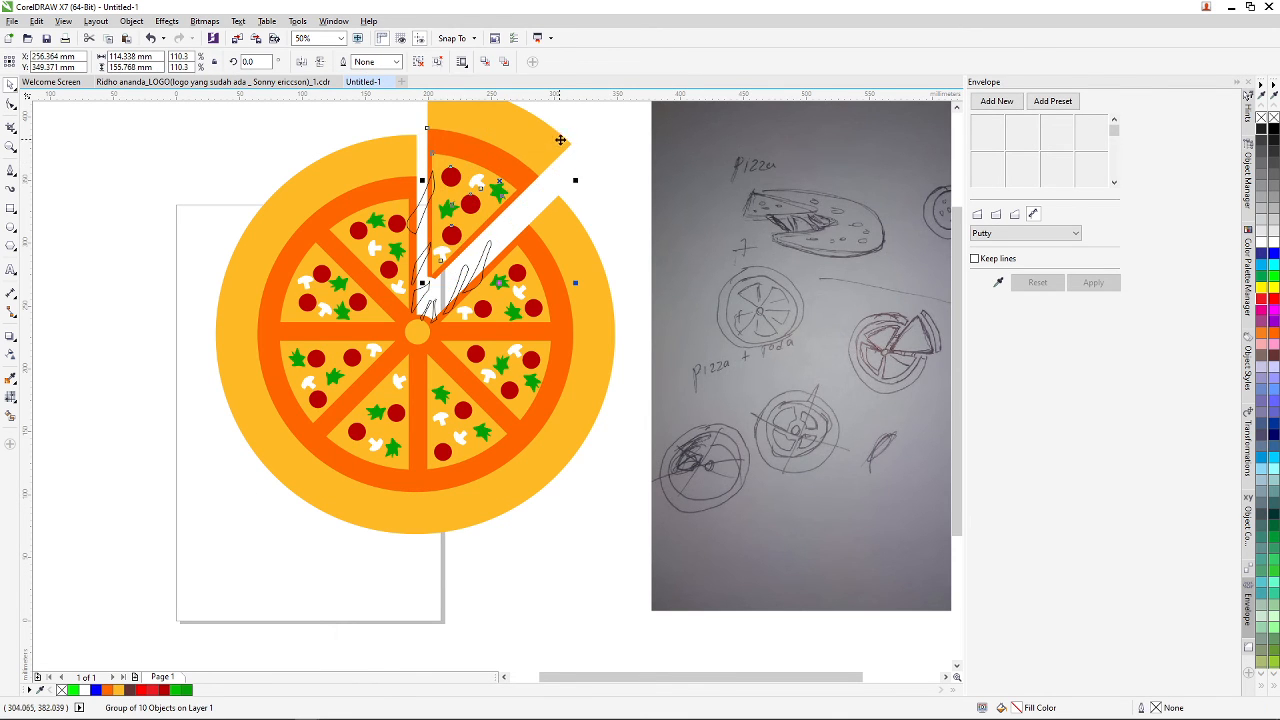
left_click_drag(558, 253, 603, 270)
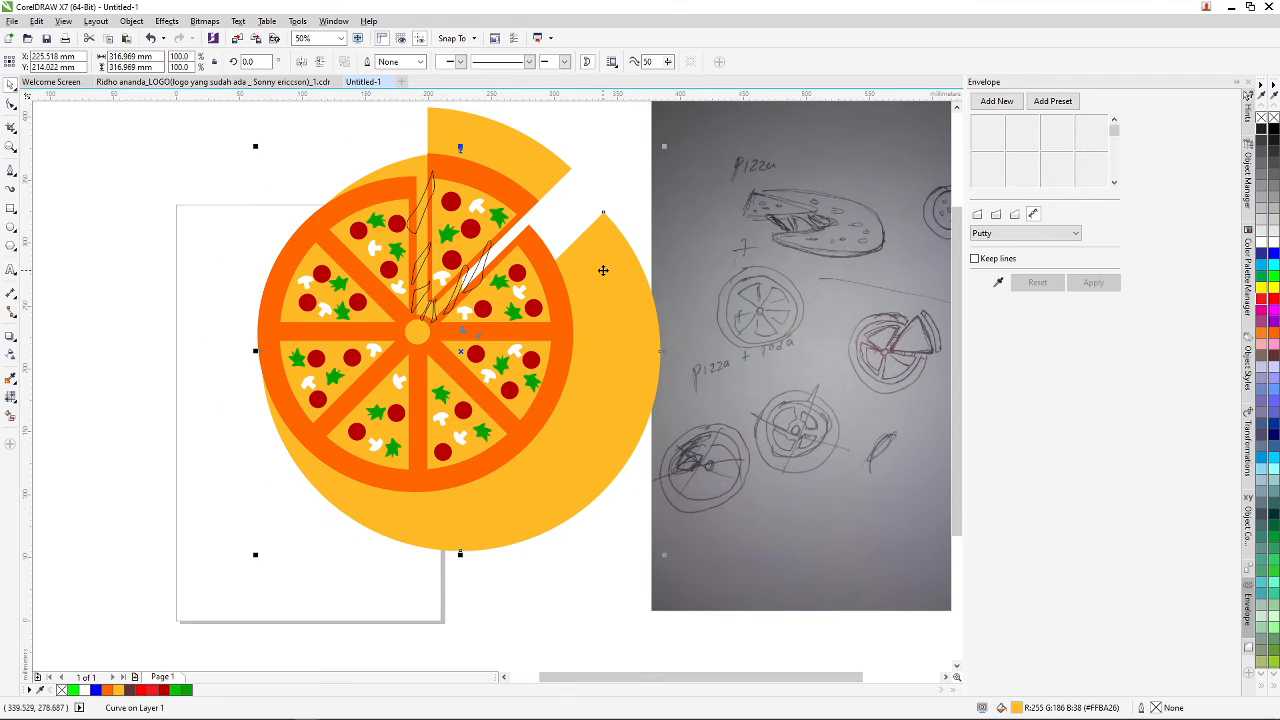
key("ctrl+z")
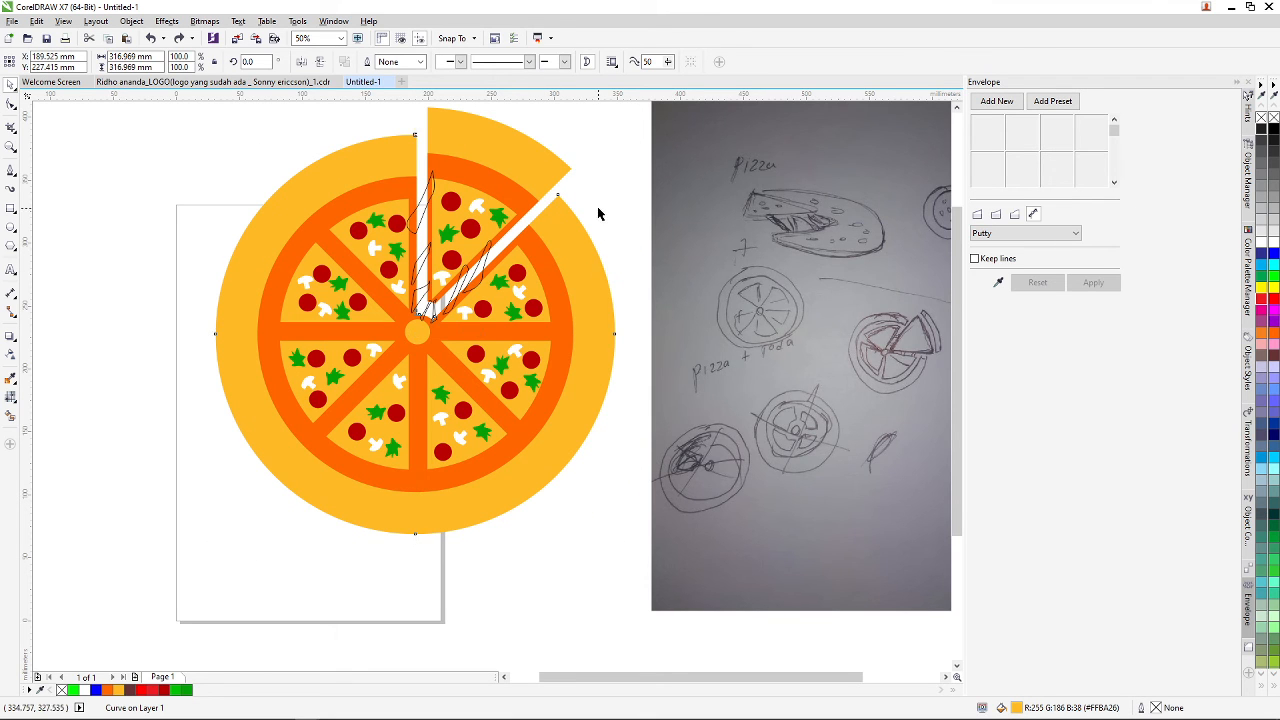
left_click(598, 208)
- Ungroup the enlarged slice so its crust, orange frame and toppings can be selected separately
scroll(509, 182, "up", 1)
left_click(521, 163)
right_click(521, 162)
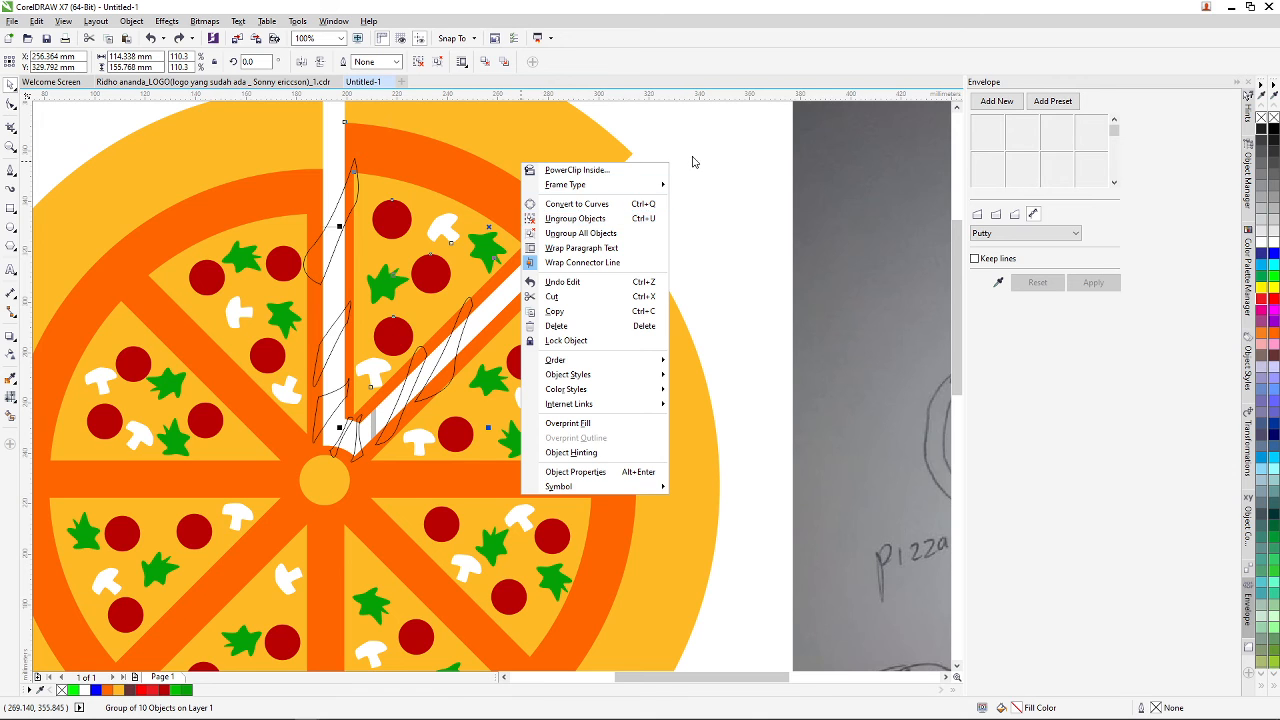
left_click(694, 162)
scroll(594, 171, "down", 3)
scroll(572, 175, "up", 2)
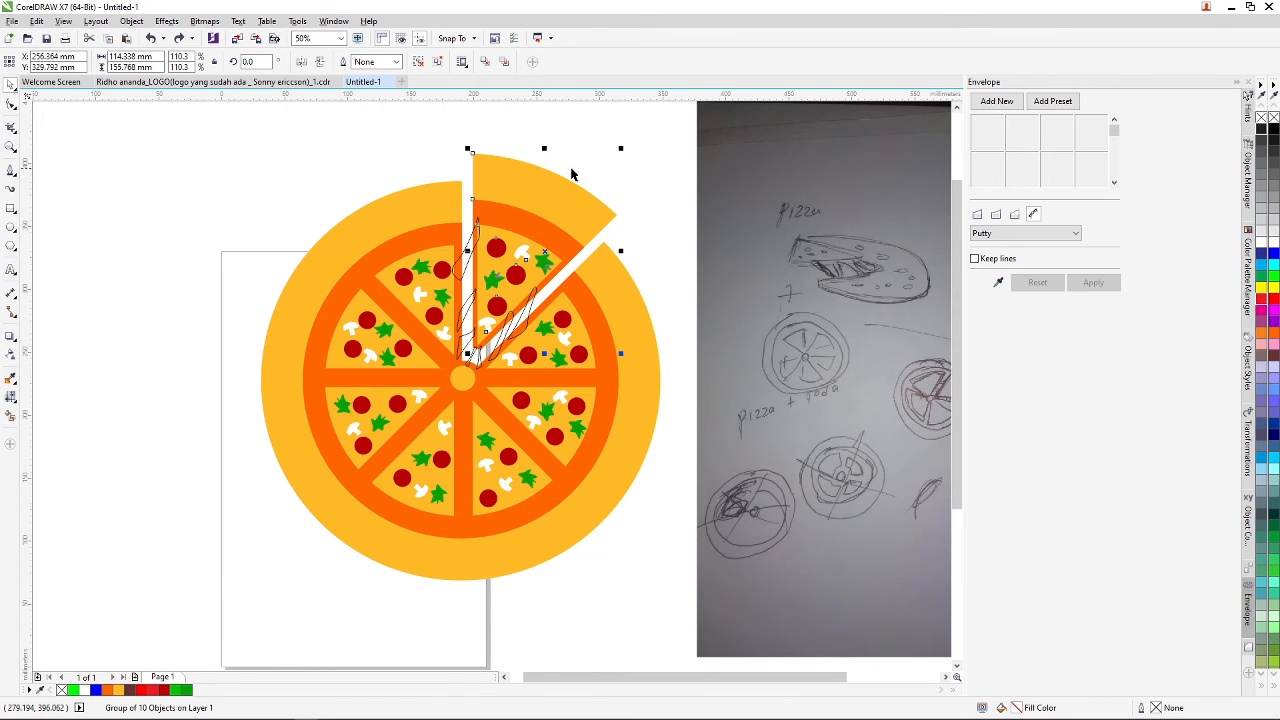
right_click(522, 210)
left_click(652, 184)
scroll(575, 182, "up", 2)
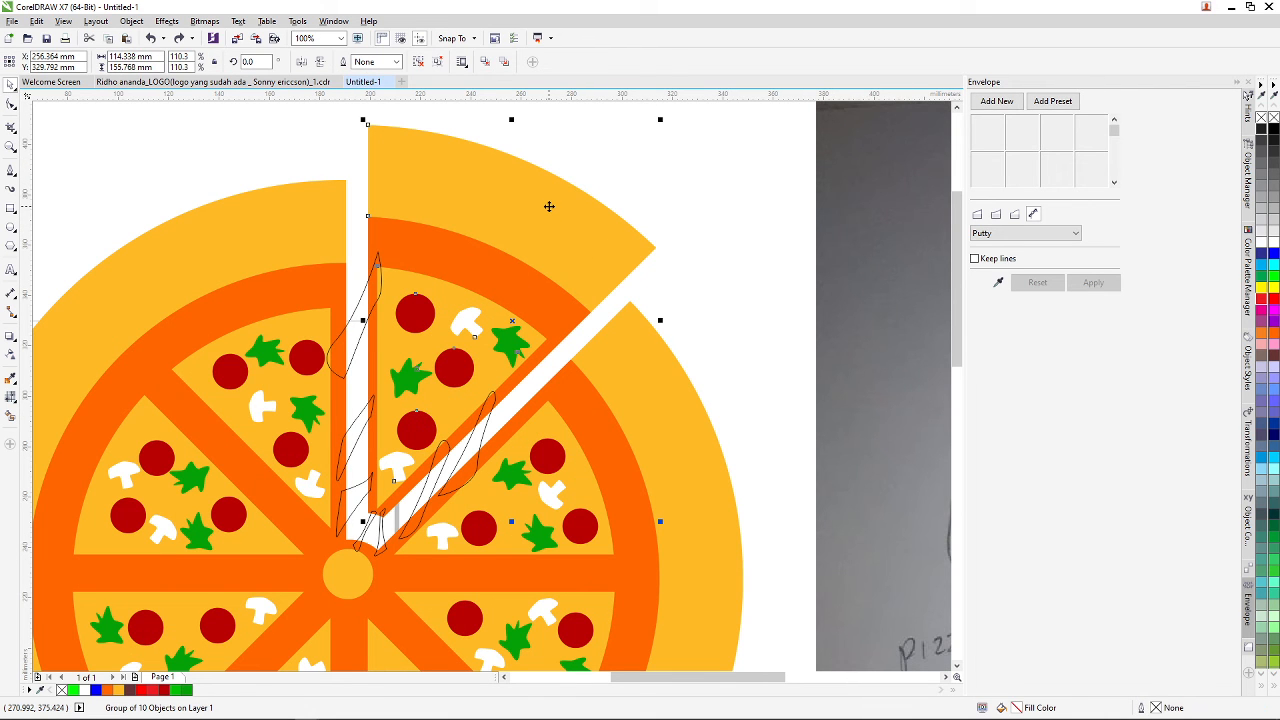
key("ctrl+u")
left_click(654, 190)
scroll(452, 226, "down", 1)
scroll(443, 239, "up", 1)
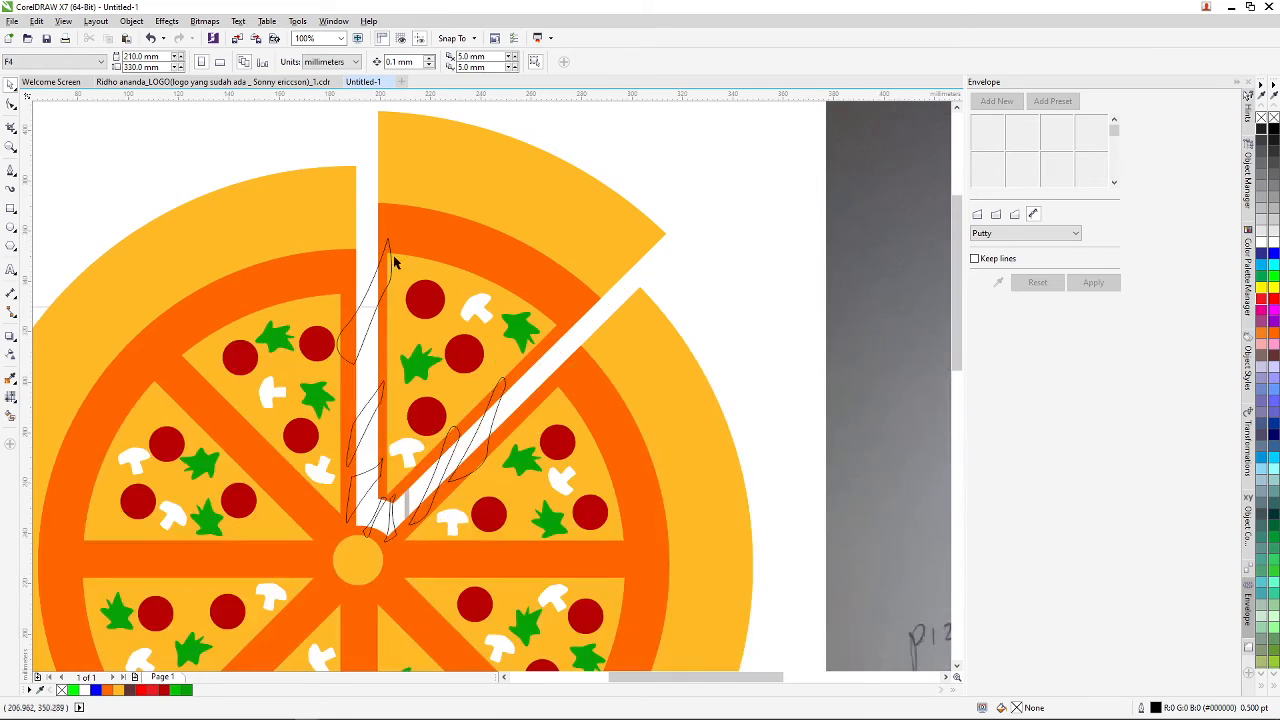
- Weld all seven strands in both gaps to the enlarged slice's orange frame
left_click(393, 255)
scroll(399, 386, "up", 1)
scroll(362, 397, "down", 2)
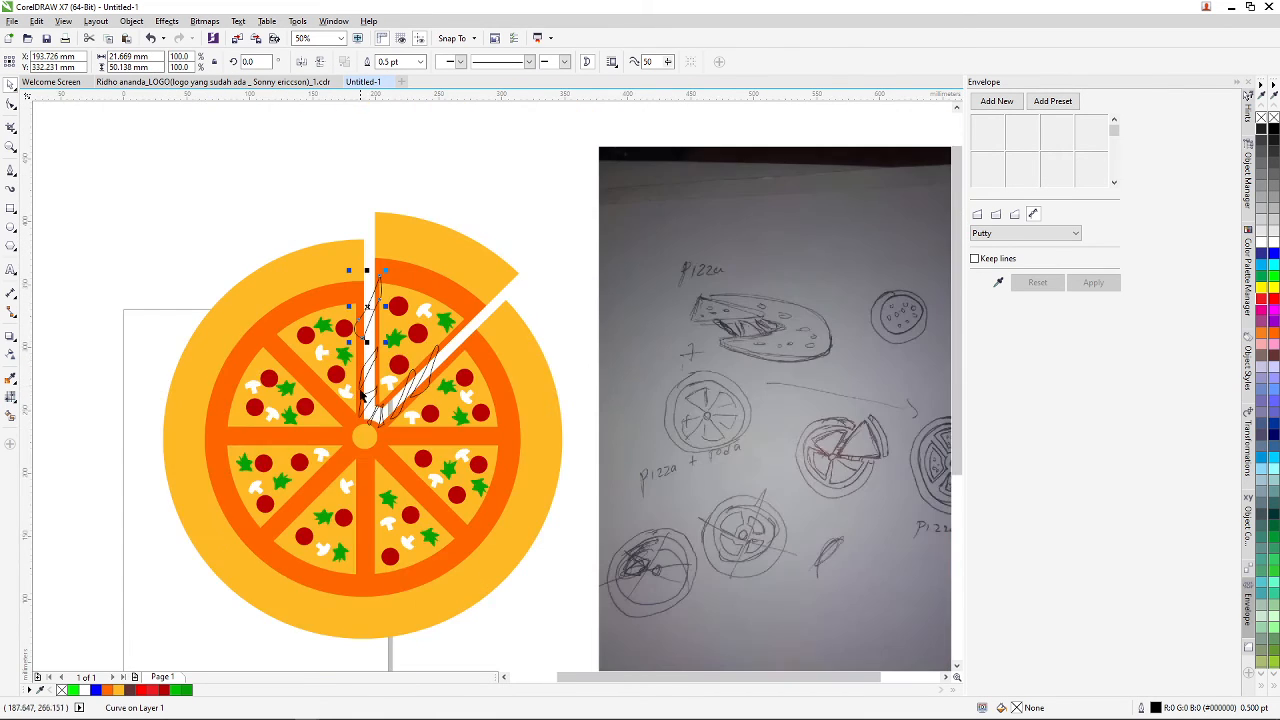
scroll(362, 397, "up", 1)
left_click(372, 391, "shift")
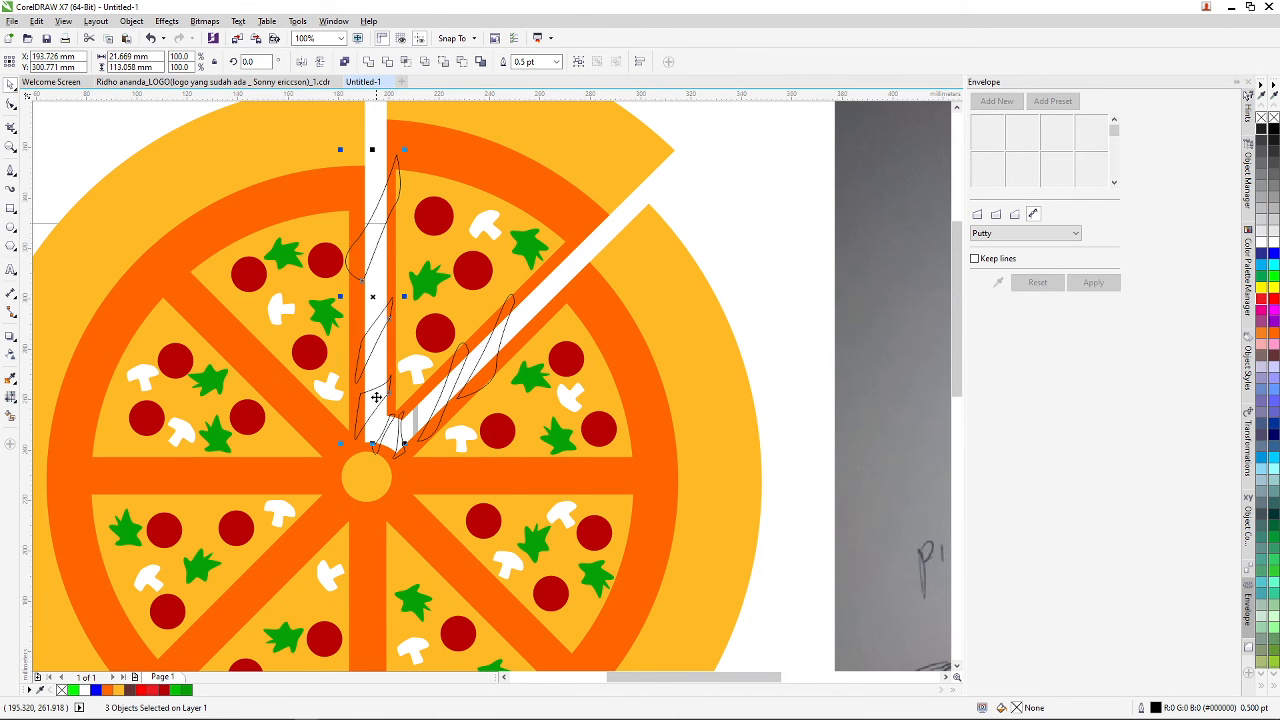
left_click(396, 440, "shift")
left_click(424, 428, "shift")
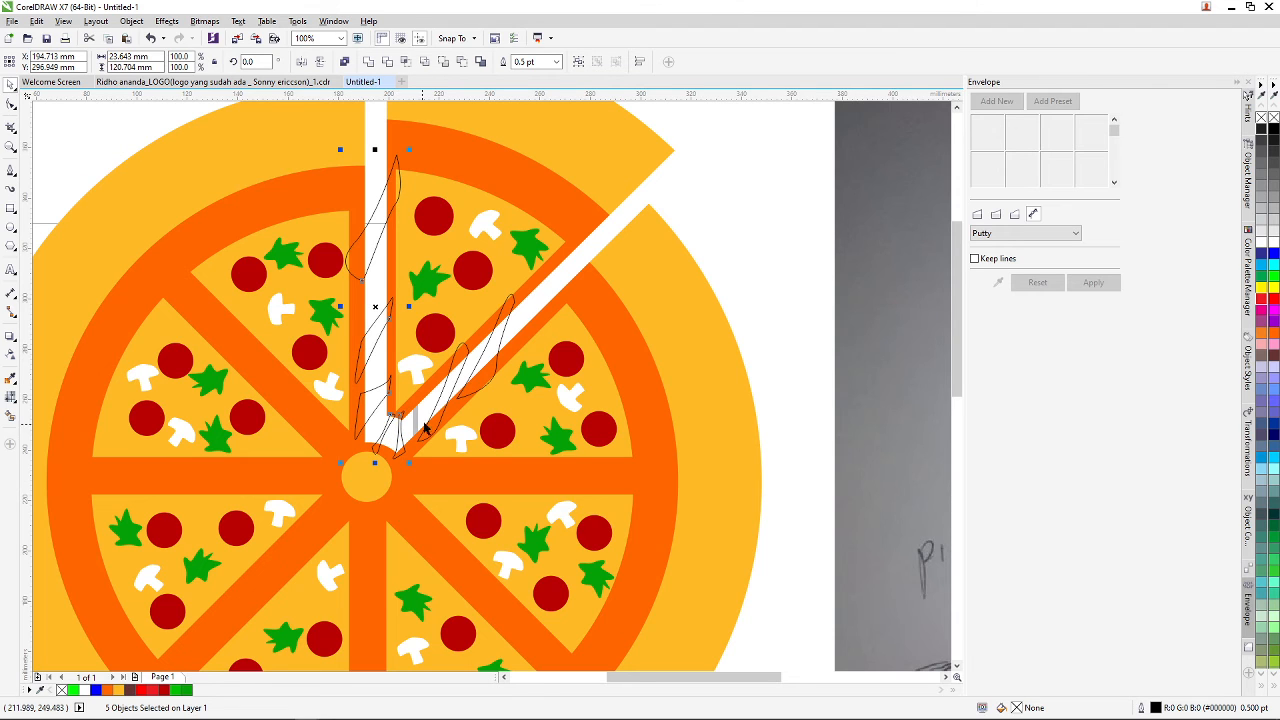
left_click(451, 379, "shift")
left_click(492, 350, "shift")
scroll(497, 273, "down", 2)
scroll(488, 276, "up", 1)
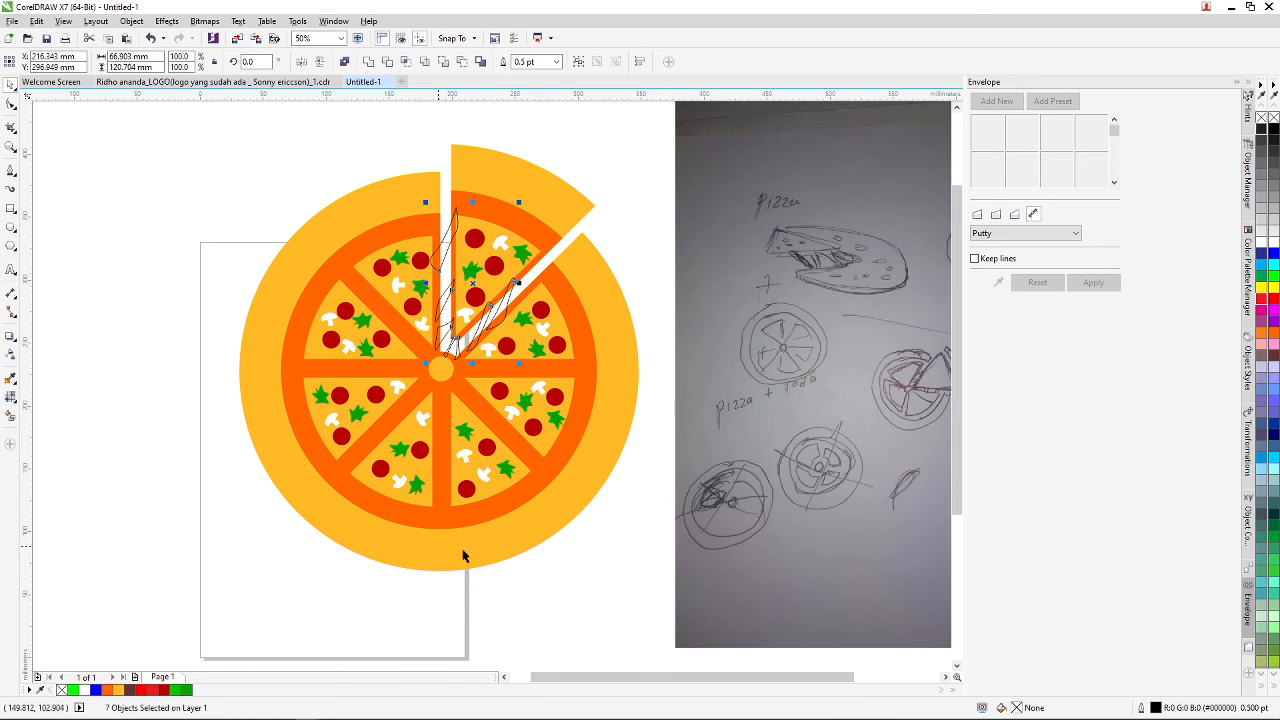
scroll(507, 313, "up", 1)
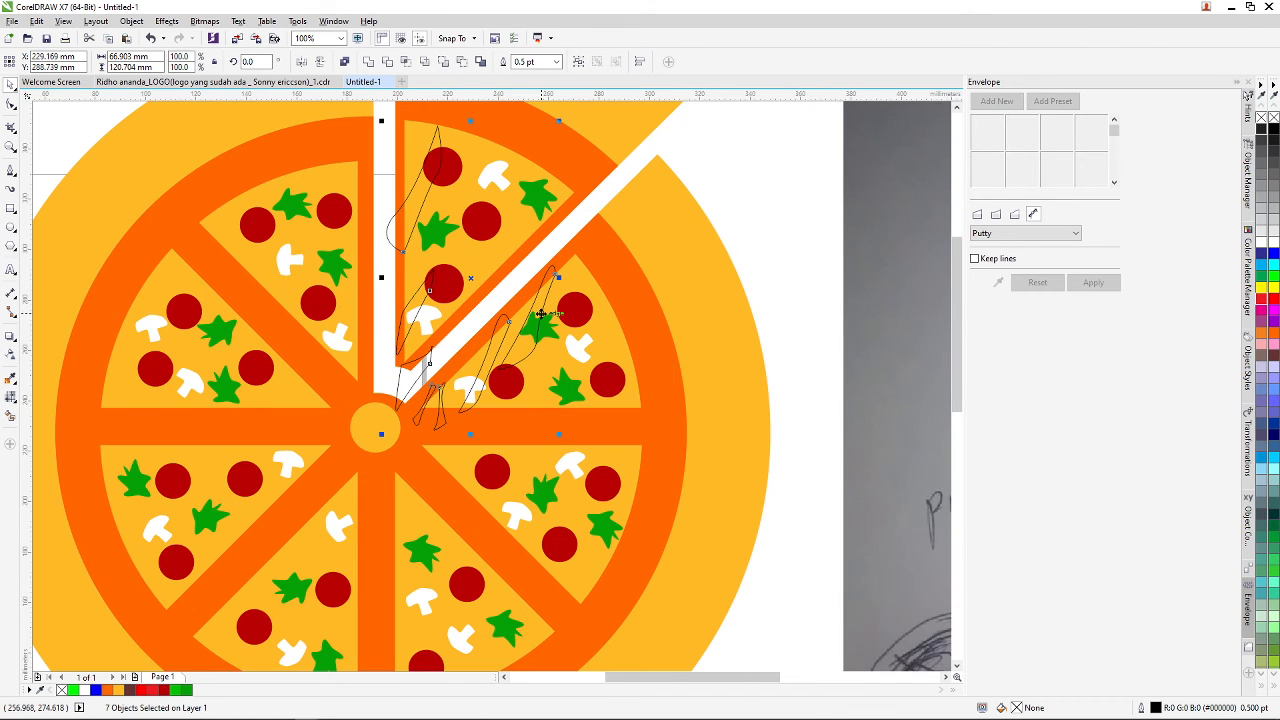
scroll(520, 266, "down", 2)
scroll(502, 215, "up", 2)
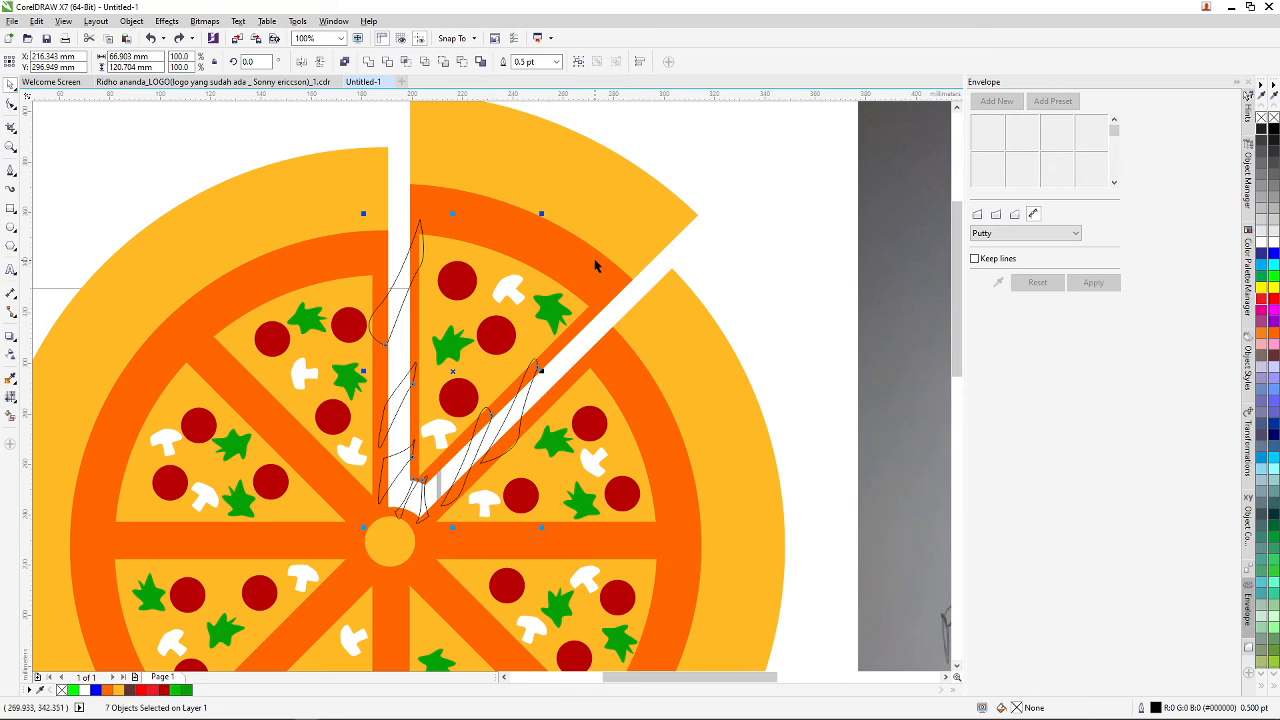
left_click(426, 191, "shift")
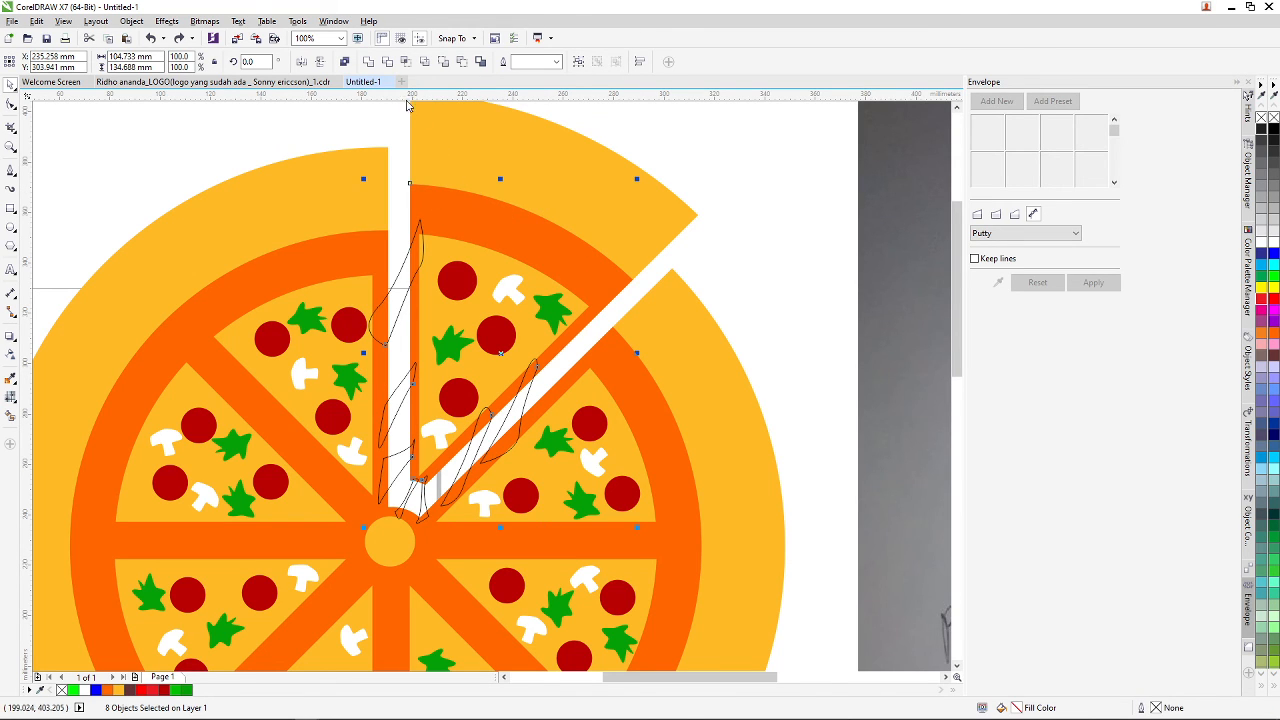
key("ctrl+l")
- Examine the welded orange strands in both gaps, at overview size and close up, including a test move of the frame
scroll(406, 145, "down", 1)
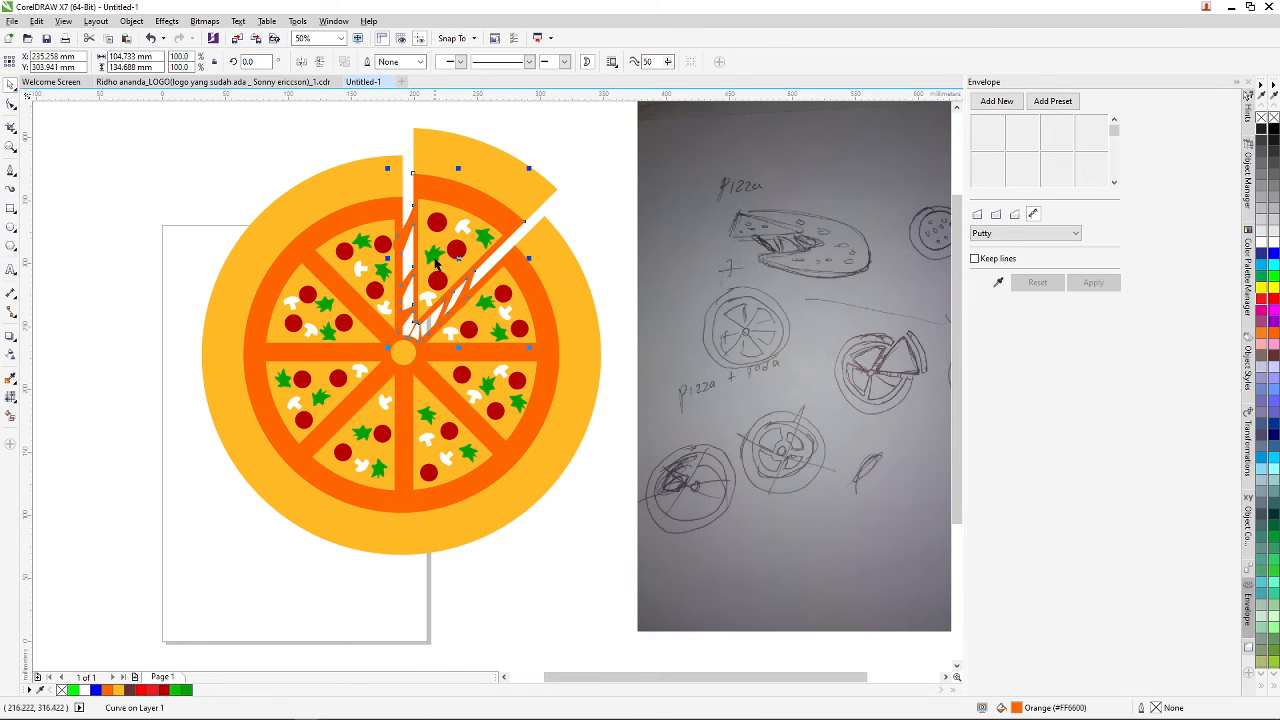
left_click_drag(459, 185, 492, 142)
left_click(574, 181)
scroll(450, 256, "down", 2)
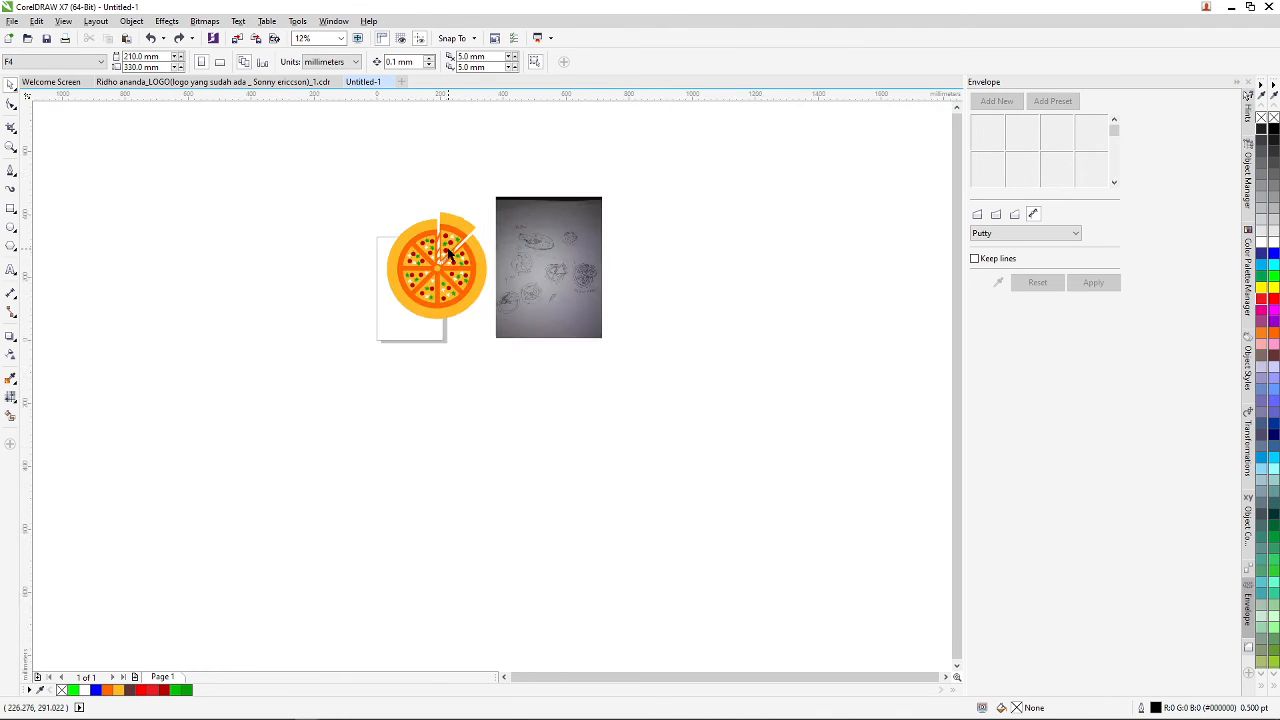
scroll(450, 256, "up", 2)
scroll(500, 203, "up", 1)
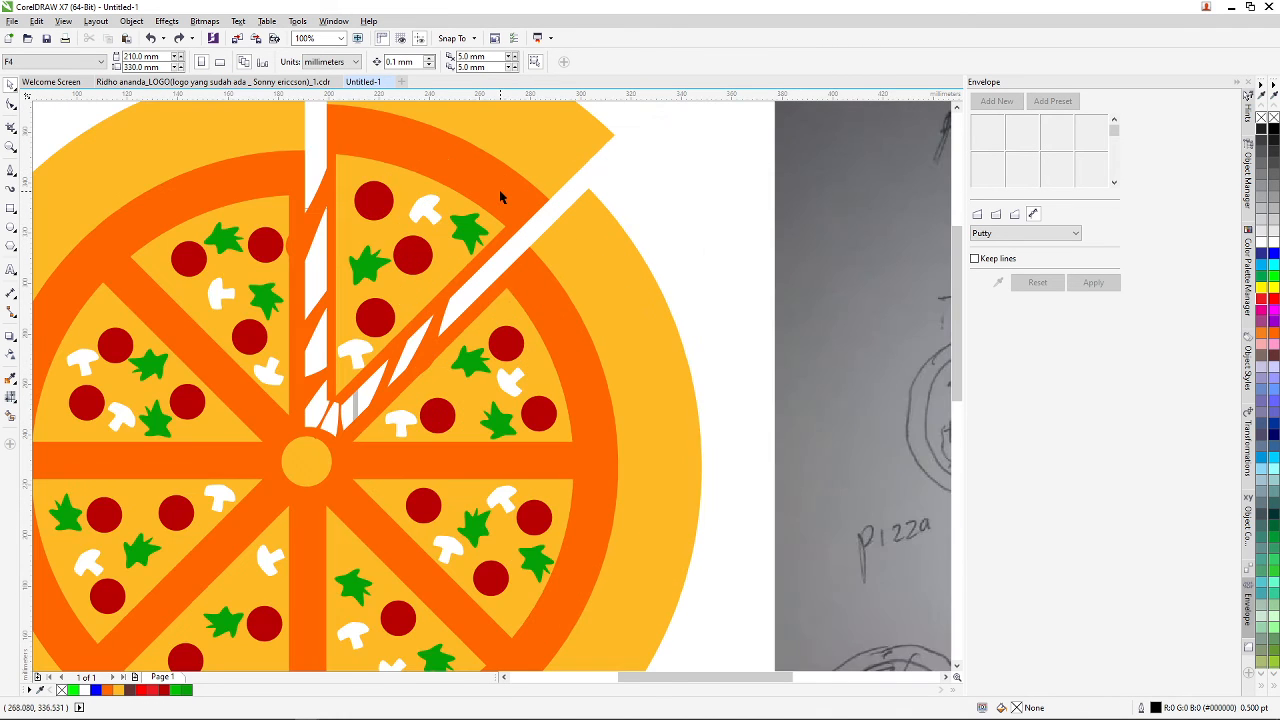
scroll(478, 283, "up", 2)
scroll(477, 276, "down", 1)
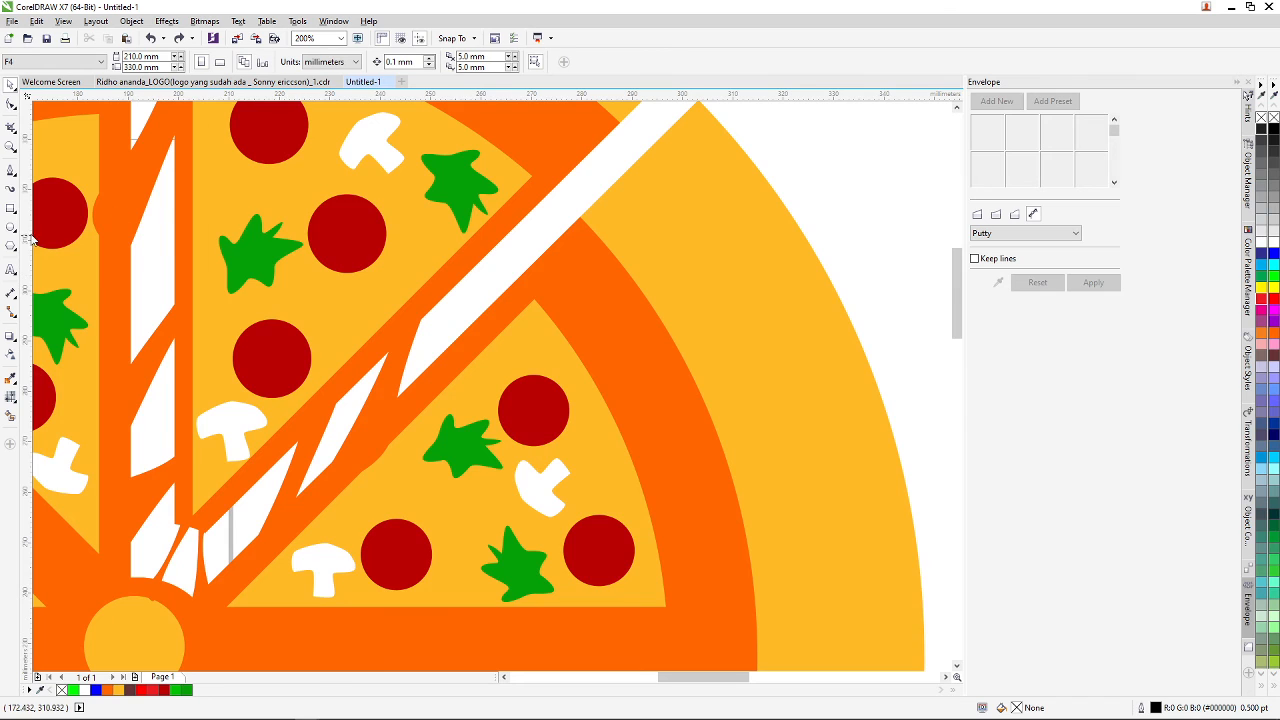
- Draw a closed strand about 21 × 40 mm with the Pen tool across the diagonal gap, outside the existing strands
left_click(10, 170)
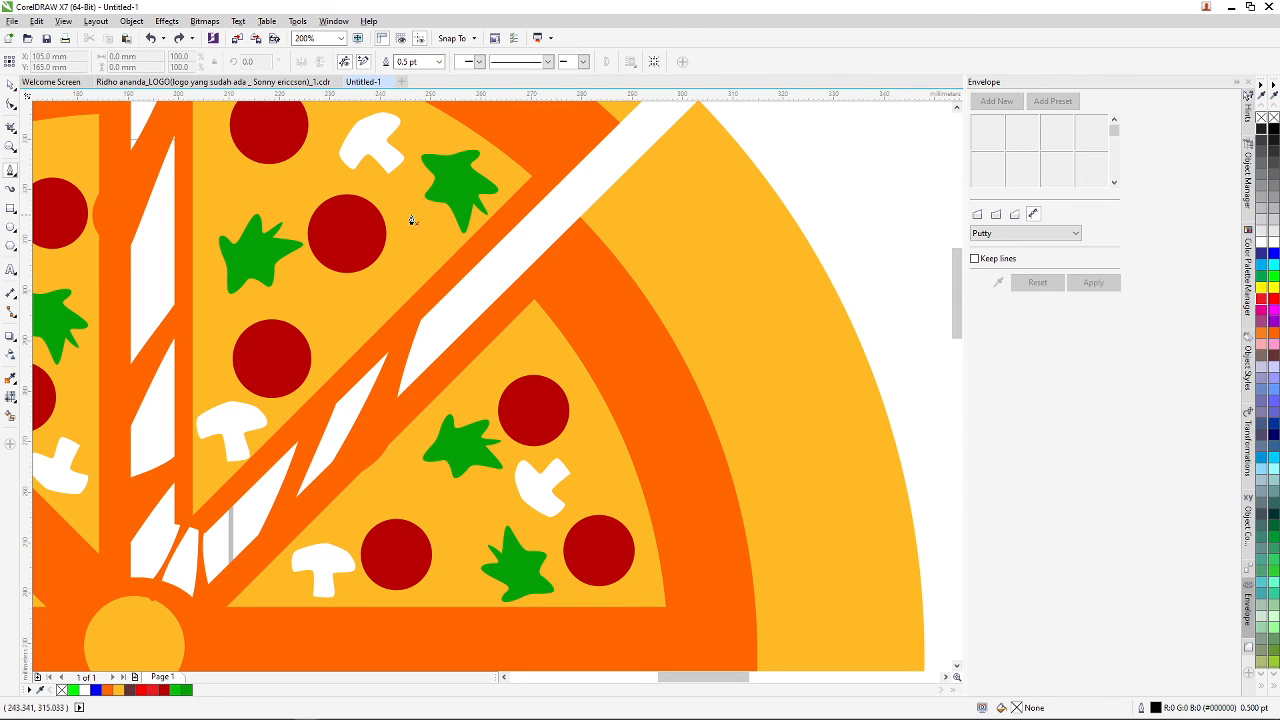
left_click(519, 221)
left_click_drag(452, 363, 435, 404)
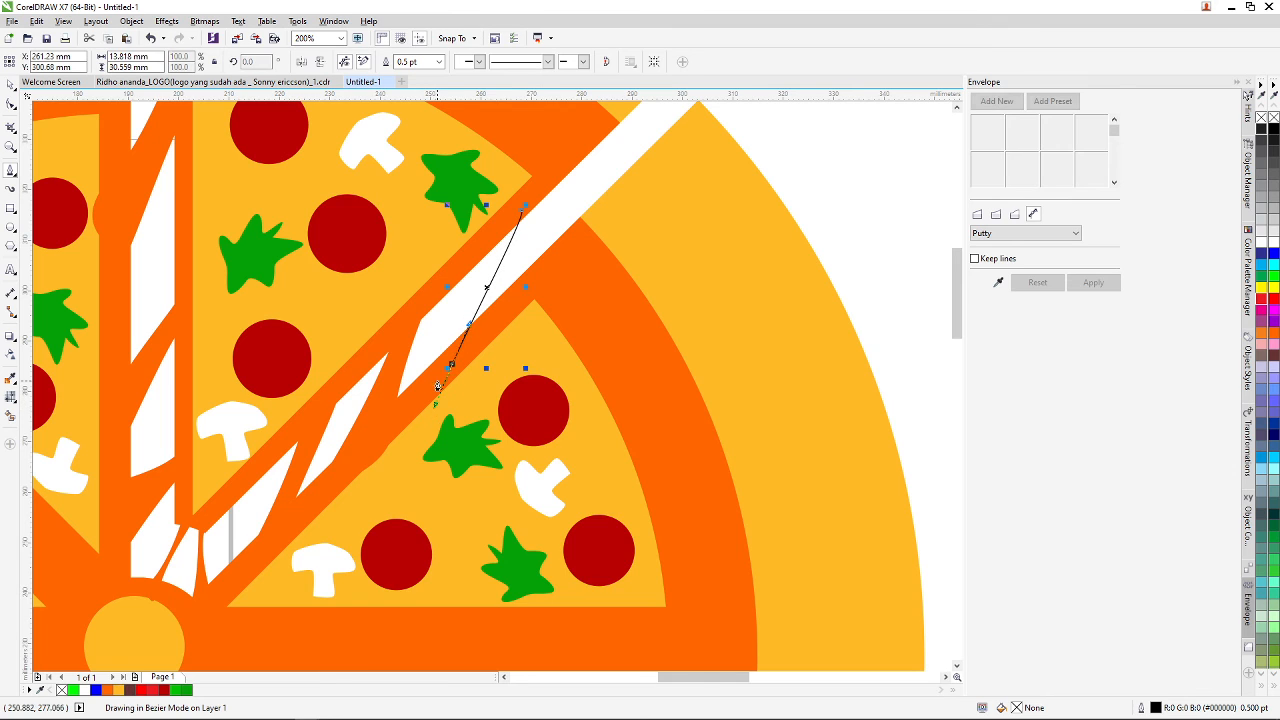
left_click(512, 294)
left_click(549, 183)
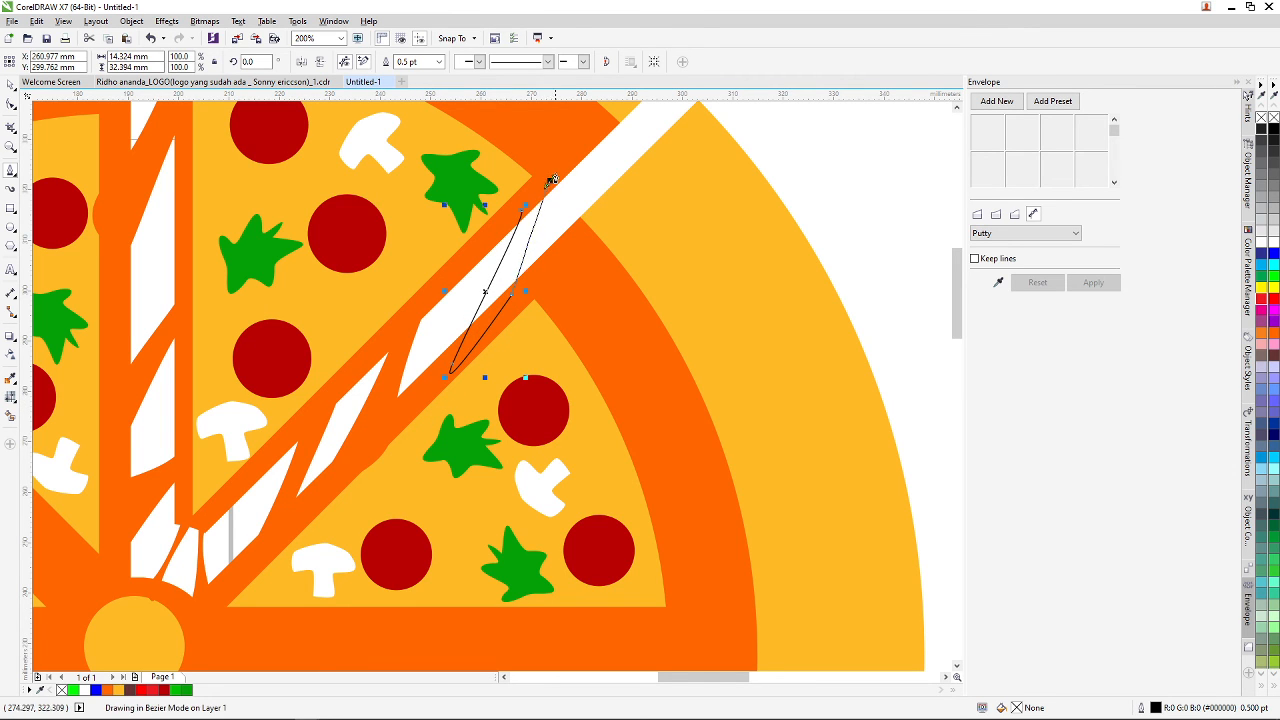
left_click_drag(551, 181, 570, 153)
left_click(517, 217)
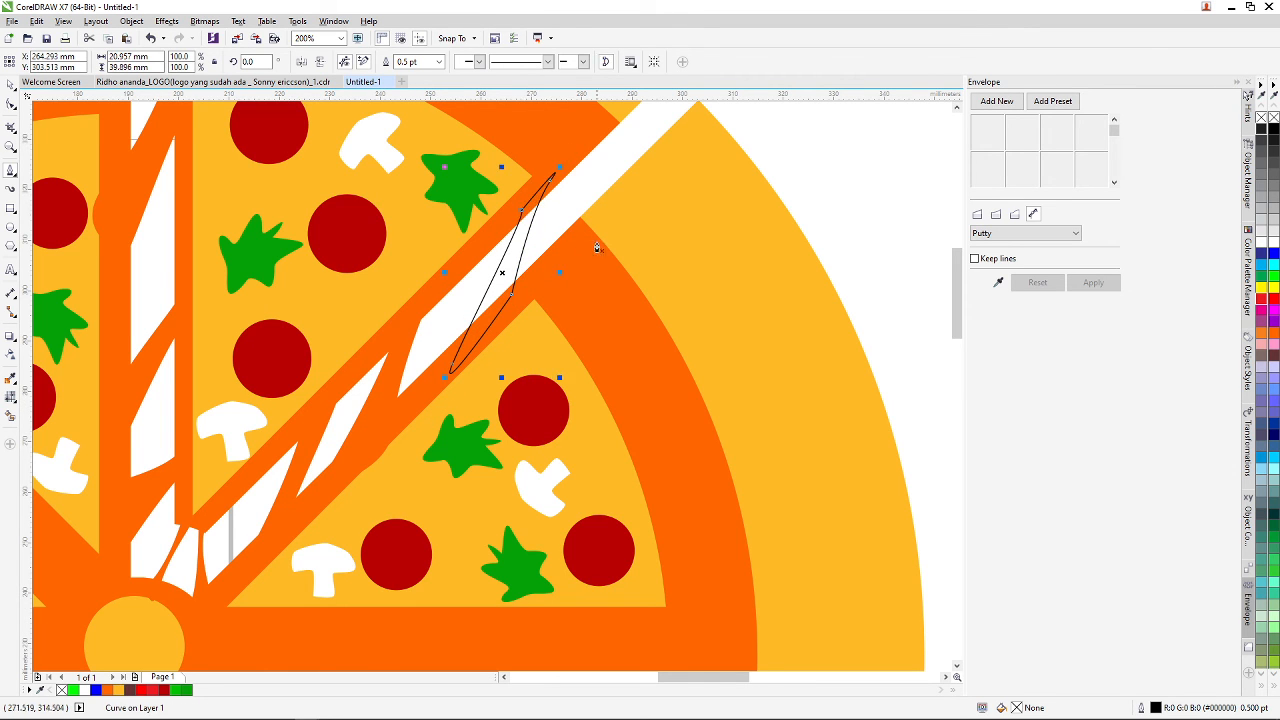
- Weld the new diagonal-gap strand to the slice's orange frame
left_click(11, 101)
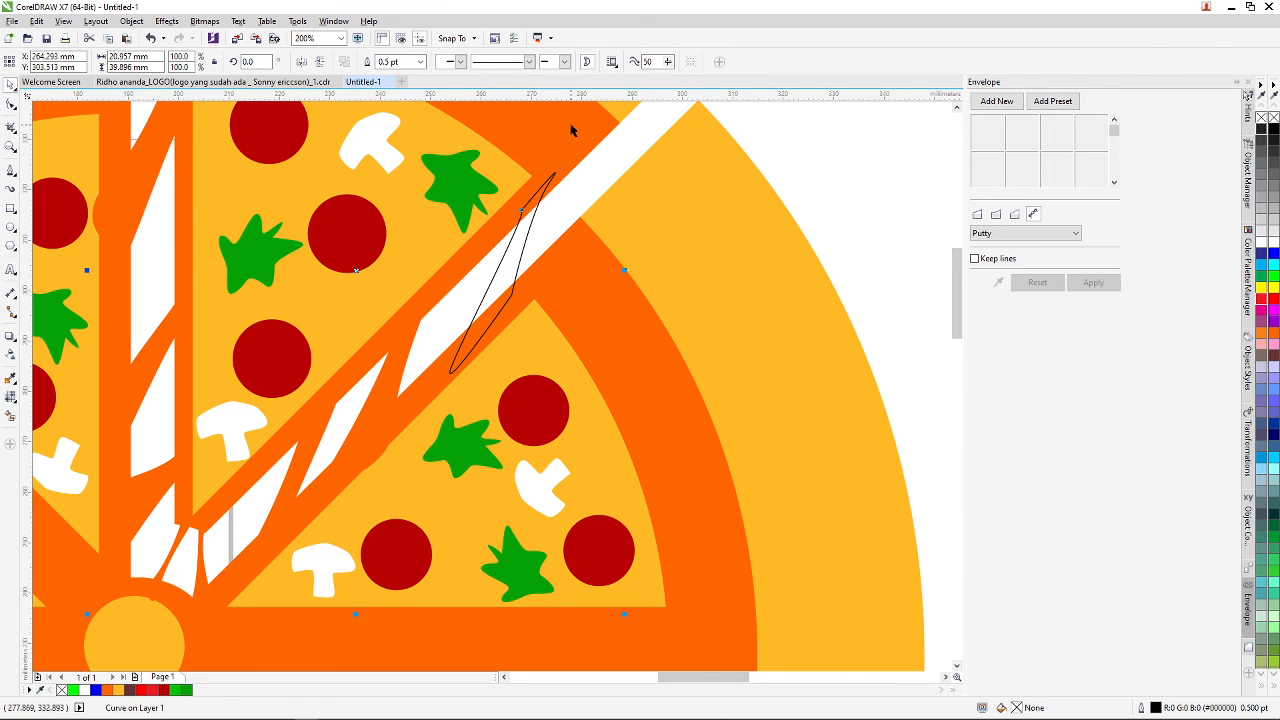
left_click(369, 62)
scroll(416, 189, "down", 2)
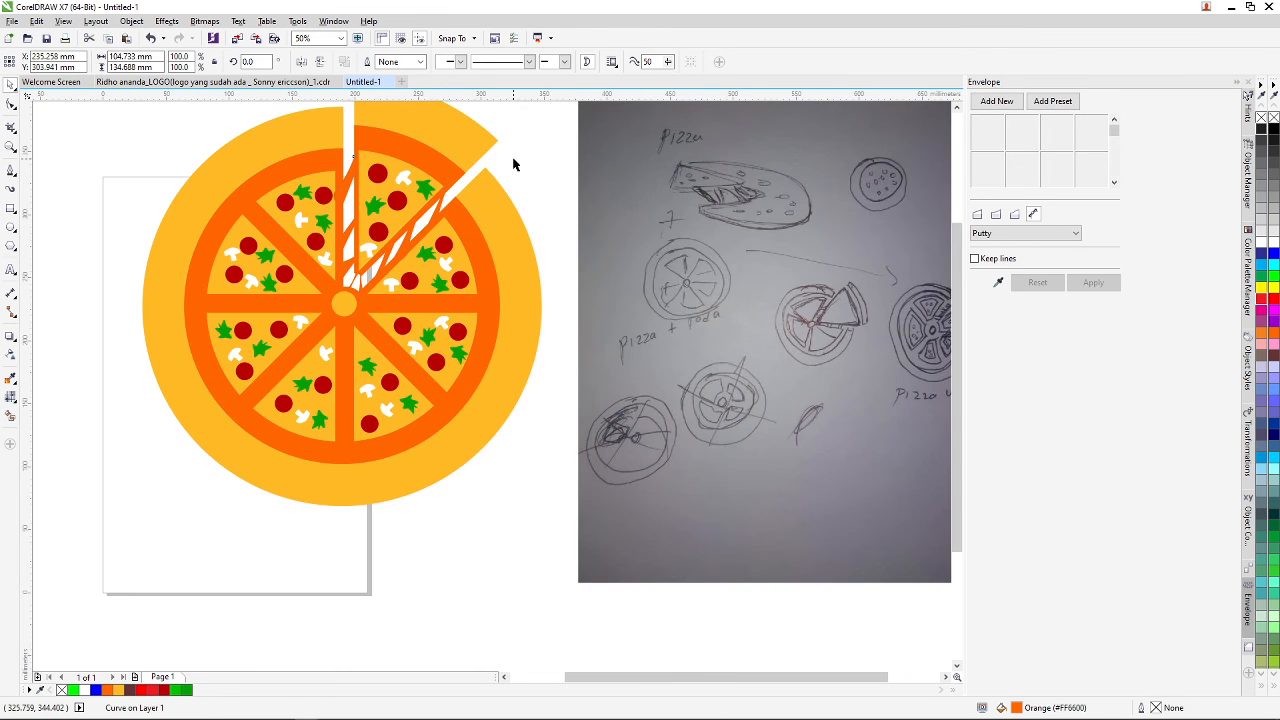
- Move the sketch photo about 200 mm farther away from the pizza wheel
left_click(513, 165)
scroll(401, 196, "down", 2)
scroll(411, 188, "up", 1)
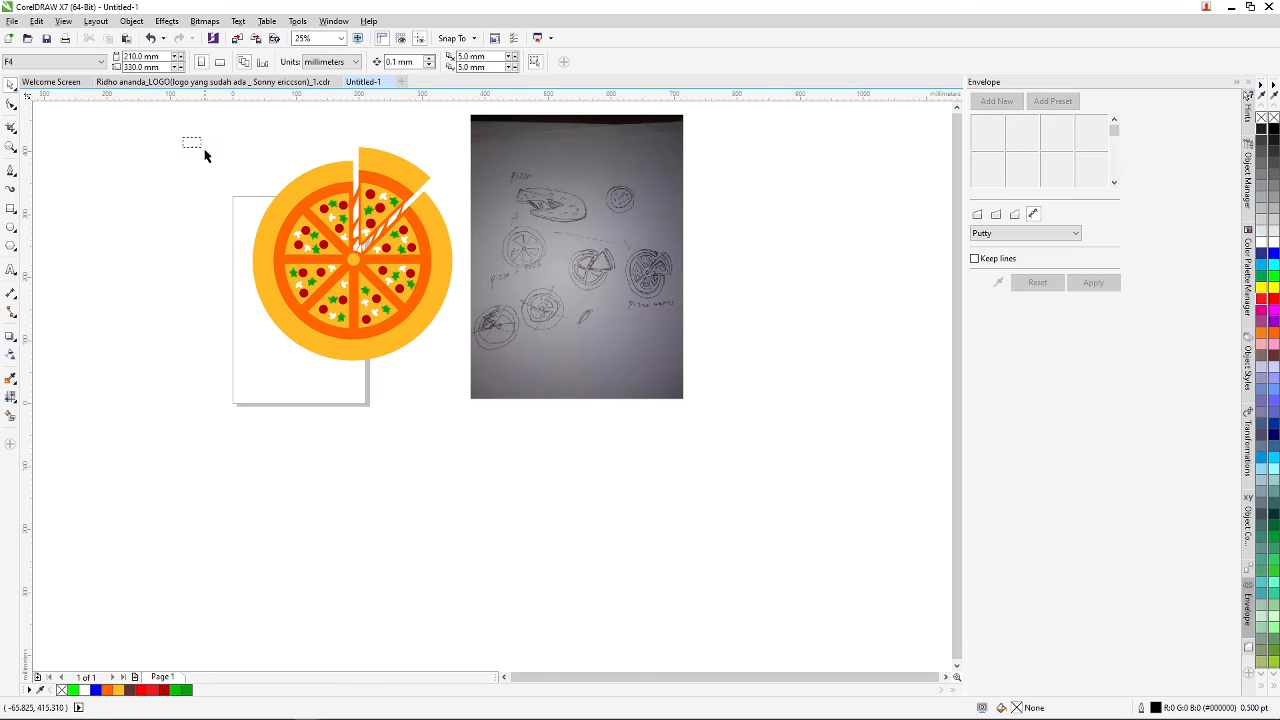
mouse_move(205, 155)
left_mouse_down()
mouse_move(398, 270)
mouse_move(208, 151)
left_mouse_up()
scroll(220, 149, "down", 1)
scroll(238, 150, "up", 1)
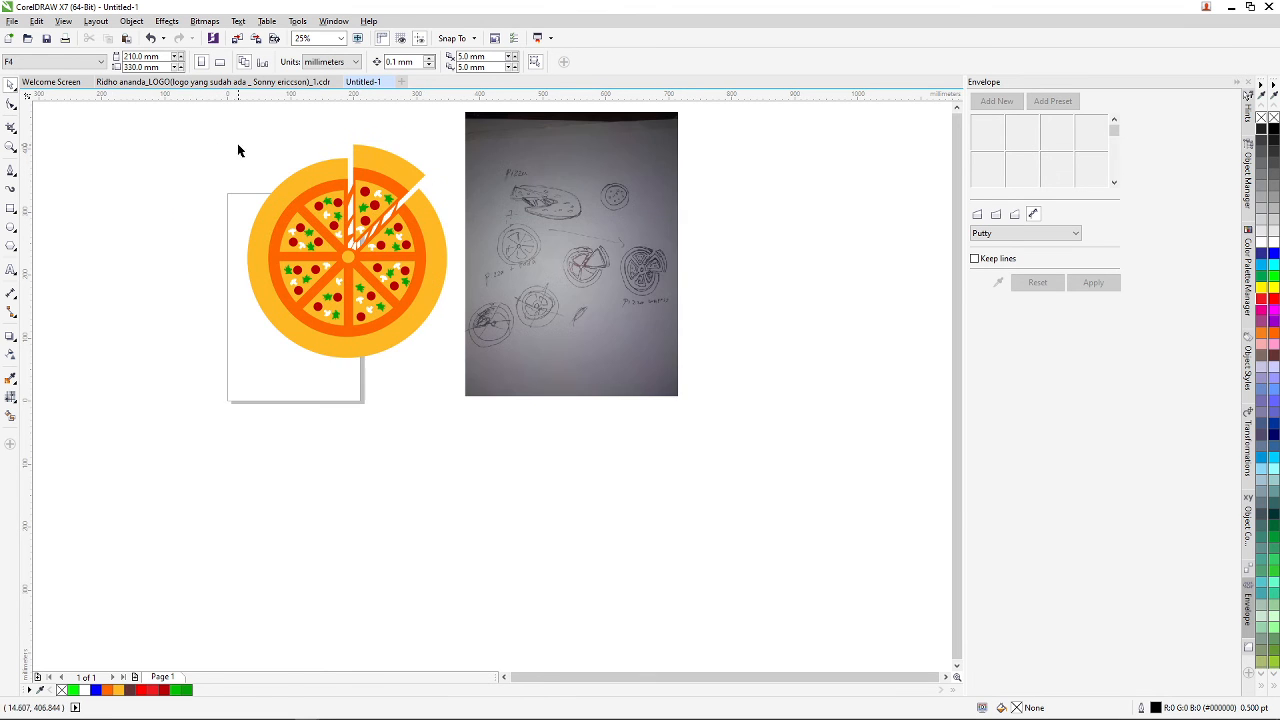
scroll(238, 150, "up", 1)
scroll(460, 240, "down", 2)
scroll(576, 258, "up", 1)
left_click(499, 279)
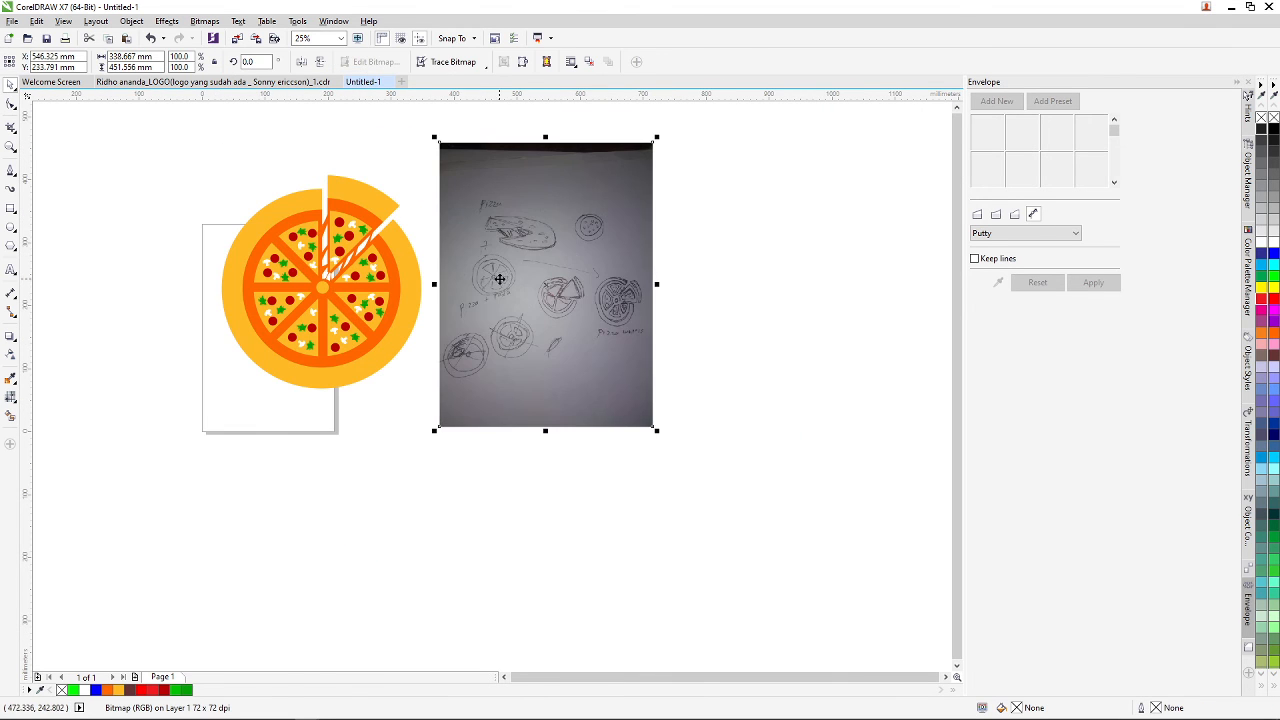
left_click_drag(499, 279, 626, 297)
scroll(439, 249, "down", 1)
scroll(357, 238, "up", 1)
- Group all 67 objects of the pizza wheel
left_click_drag(290, 195, 574, 457)
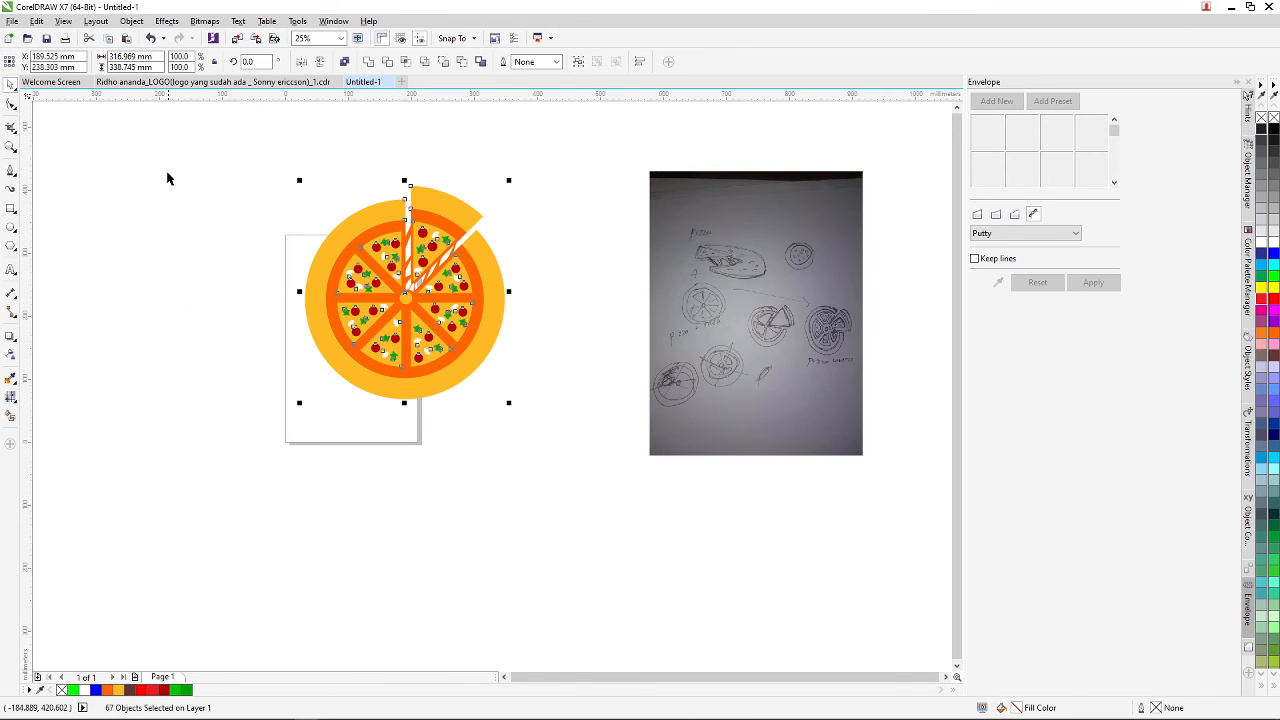
left_click_drag(161, 126, 569, 491)
key("ctrl+g")
- Move the pizza group off the page into the space between the page and the sketch photo
left_click_drag(441, 370, 477, 443)
left_click(516, 506)
left_click(469, 392)
left_click_drag(469, 392, 389, 333)
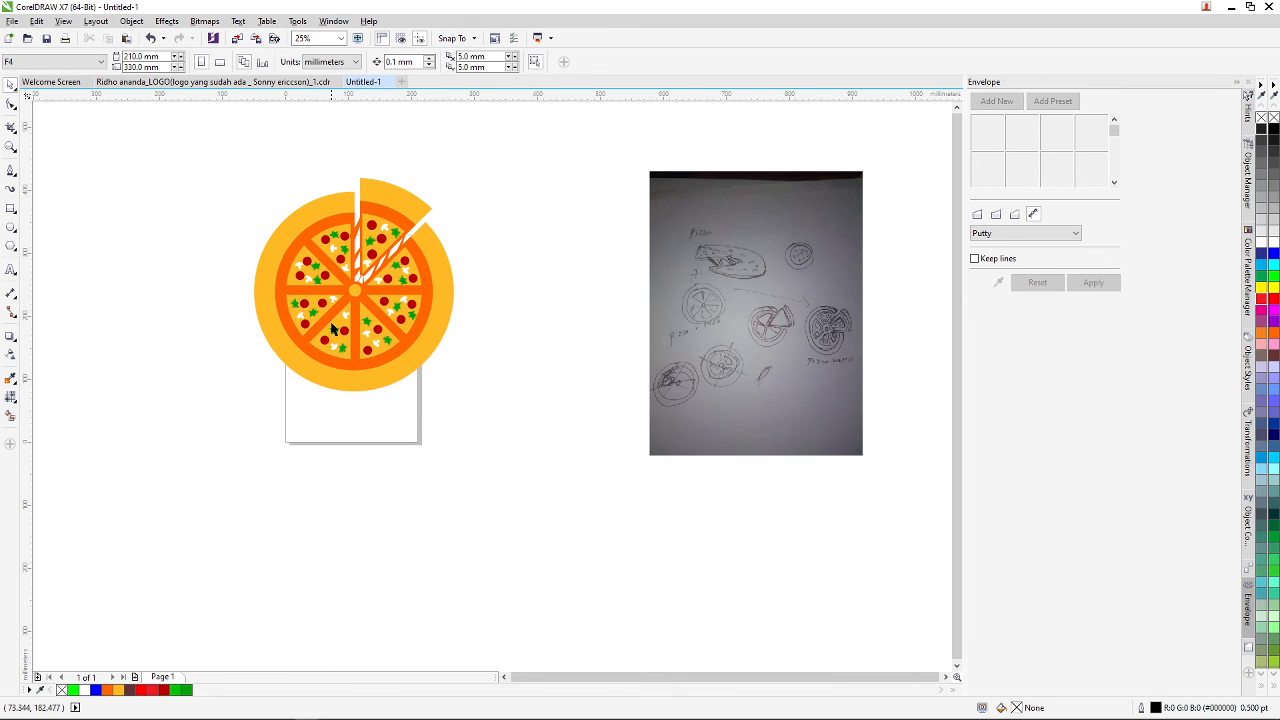
scroll(360, 285, "down", 2)
scroll(314, 266, "up", 1)
left_click_drag(314, 266, 483, 328)
- Draw a background rectangle about 1207 × 1207 mm that extends over the page
left_click(171, 226)
left_click(10, 208)
left_click_drag(100, 173, 487, 428)
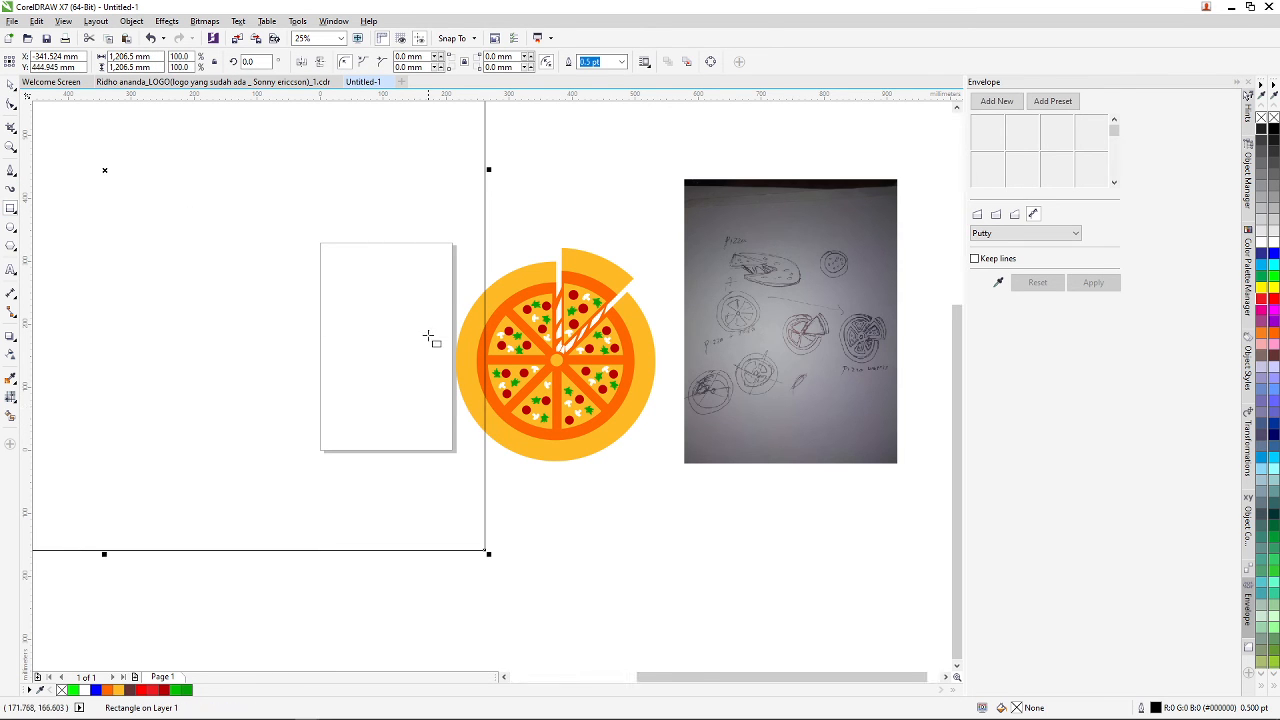
scroll(314, 289, "down", 3)
scroll(420, 294, "up", 1)
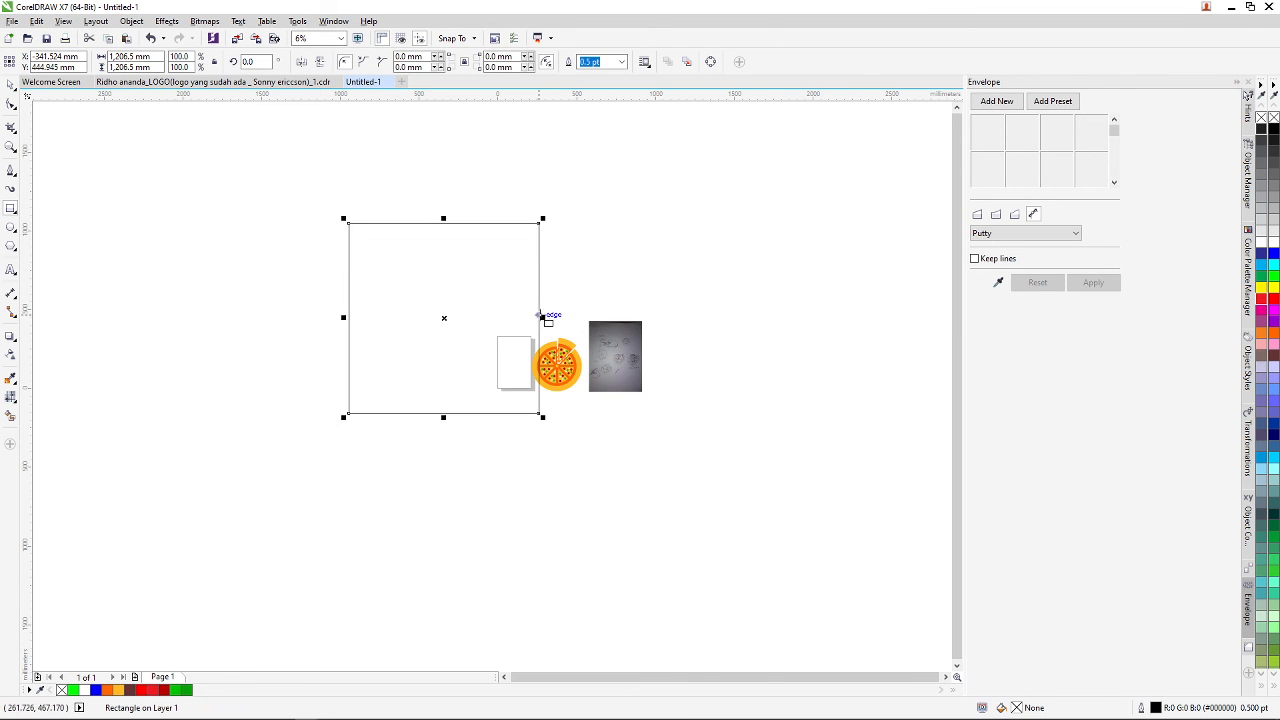
- Widen the background rectangle to about 1438 mm and move the pizza group inside it
left_click(8, 86)
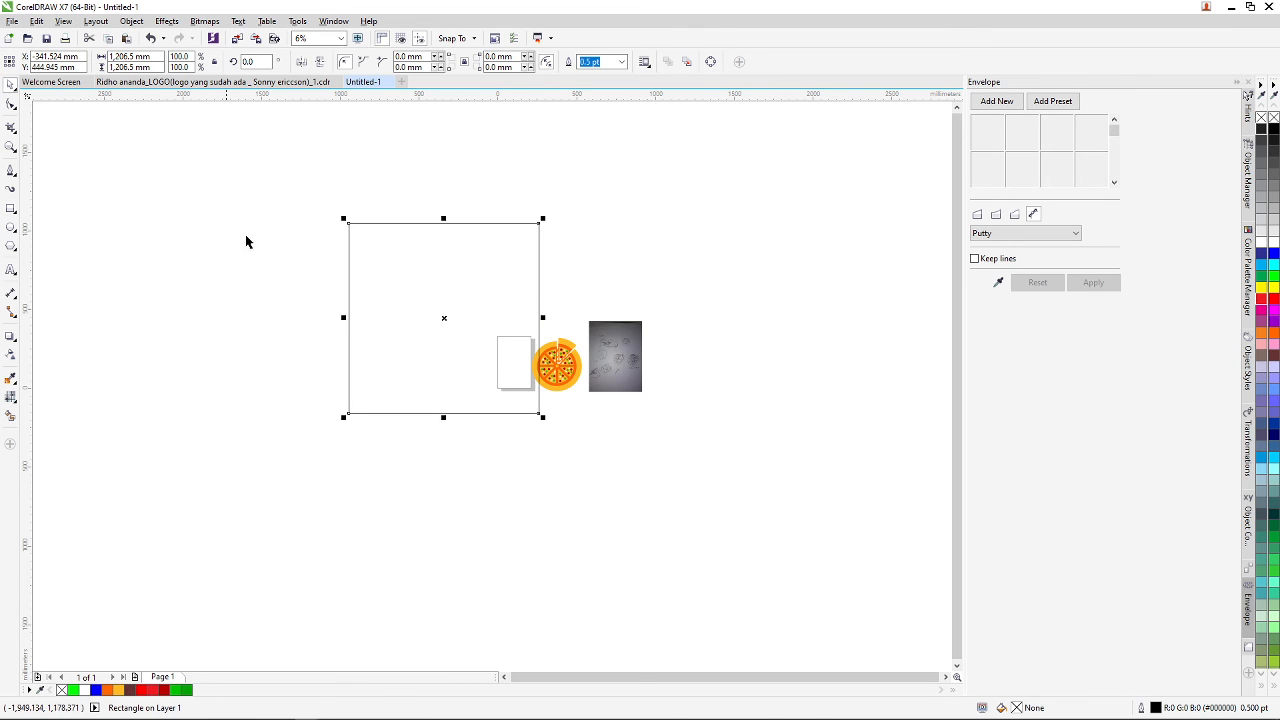
left_click(398, 314)
left_click(270, 291)
left_click(474, 317)
left_click(112, 218)
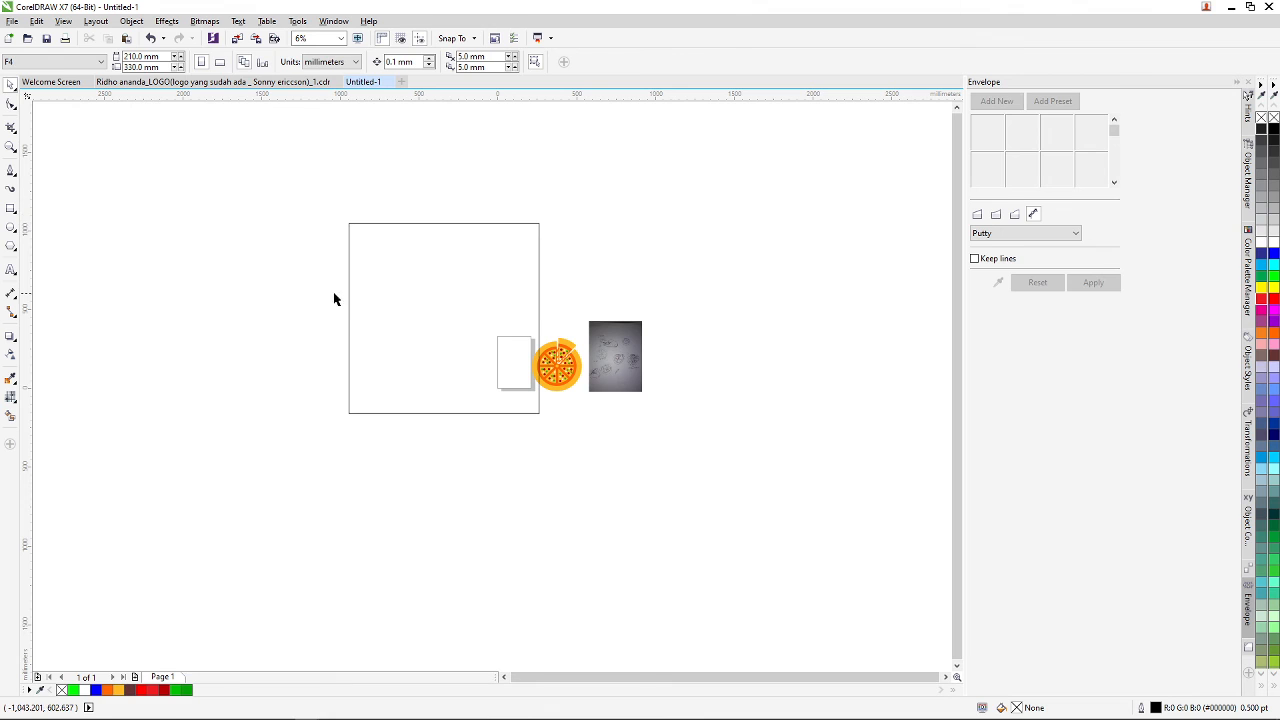
left_click(541, 295)
left_click_drag(541, 317, 579, 317)
left_click_drag(566, 373, 473, 317)
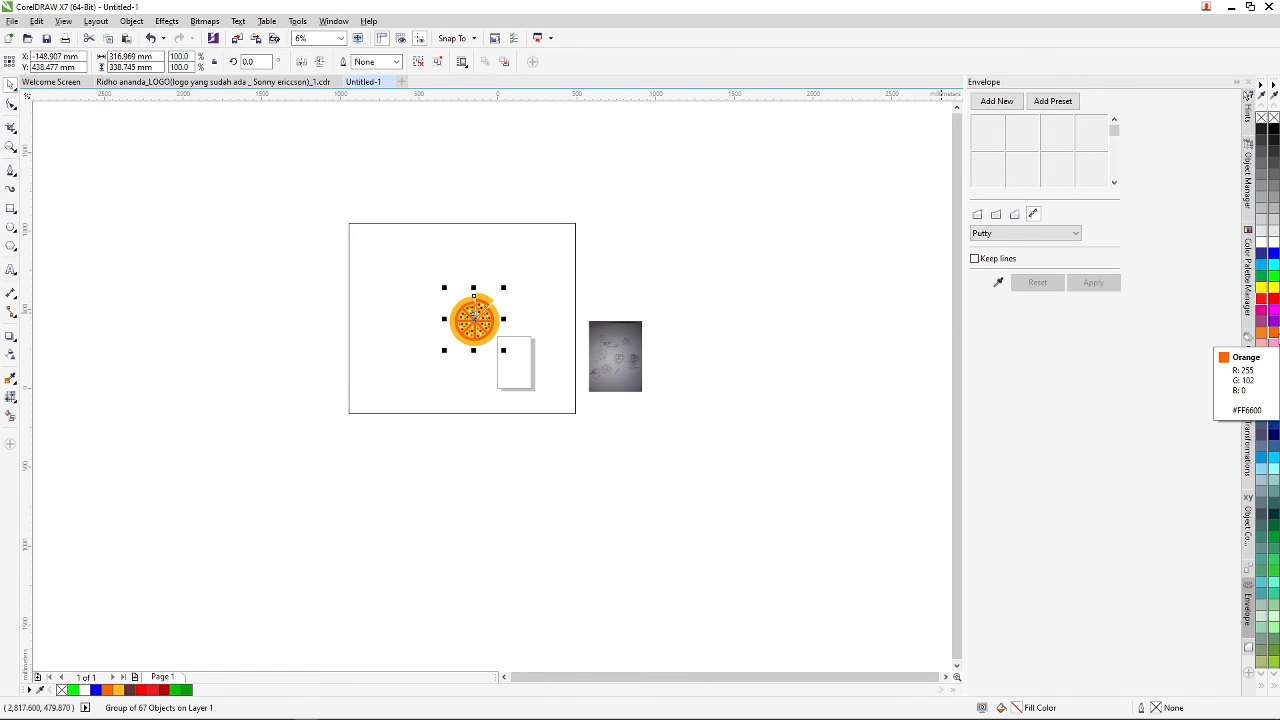
- Fill the background rectangle with yellow to try it behind the pizza
left_click(1275, 289)
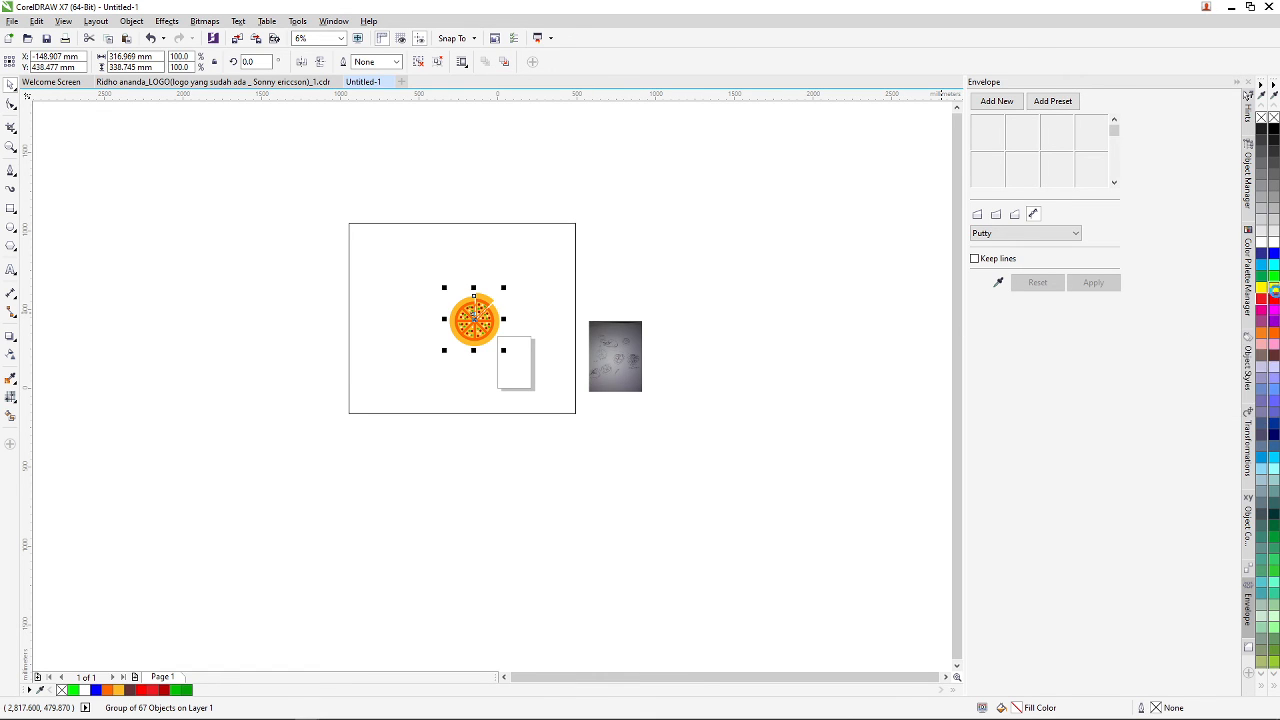
key("ctrl+z")
left_click(531, 249)
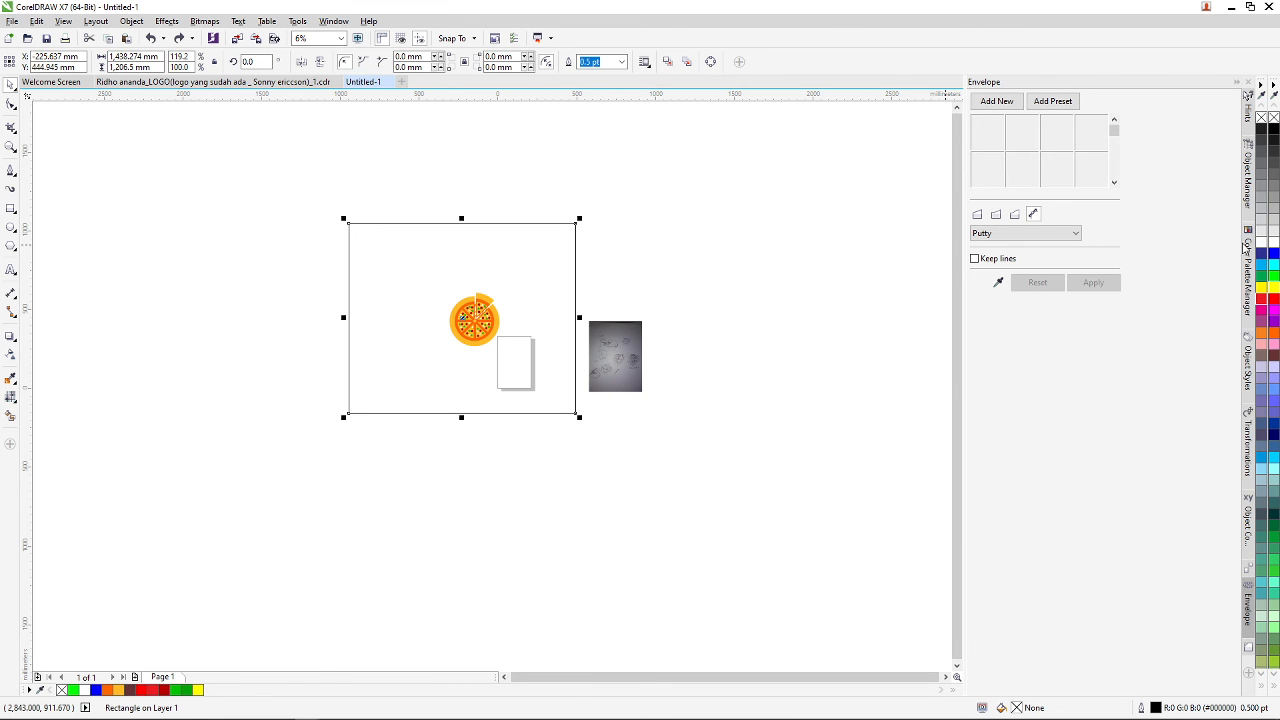
left_click(1275, 289)
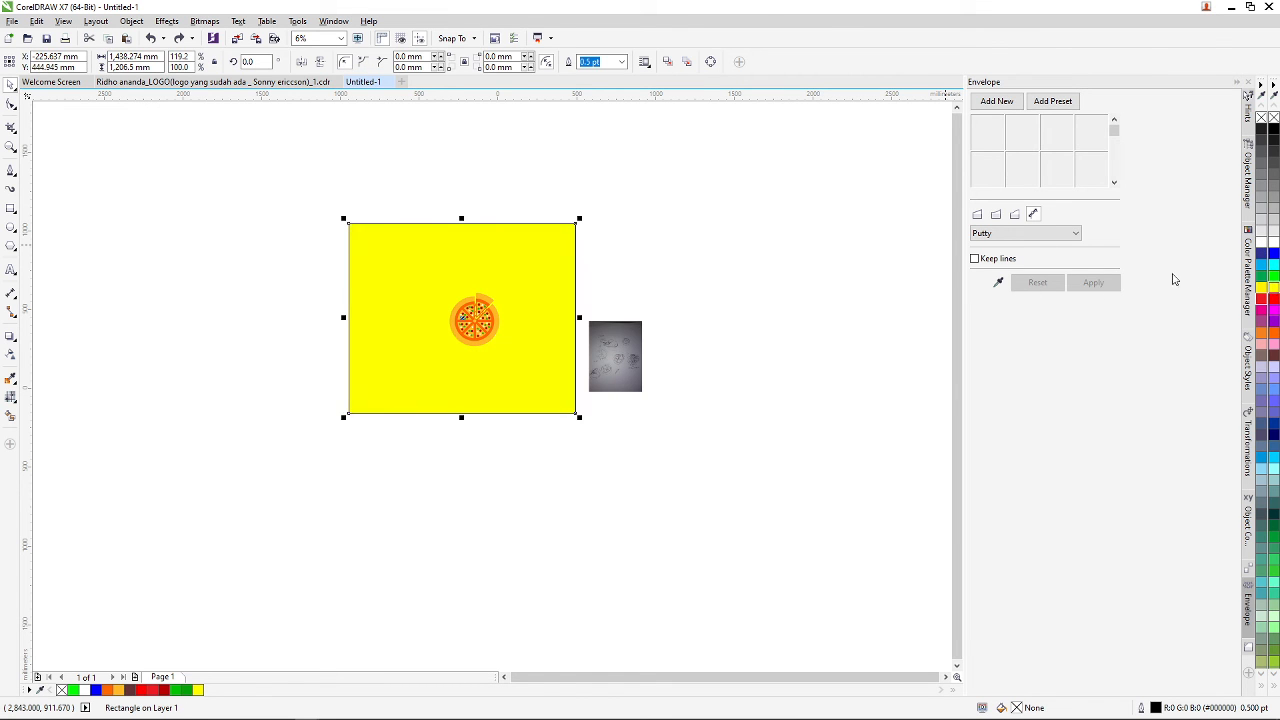
left_click(806, 211)
scroll(500, 277, "down", 1)
scroll(495, 268, "up", 2)
scroll(495, 268, "up", 2)
scroll(494, 266, "down", 3)
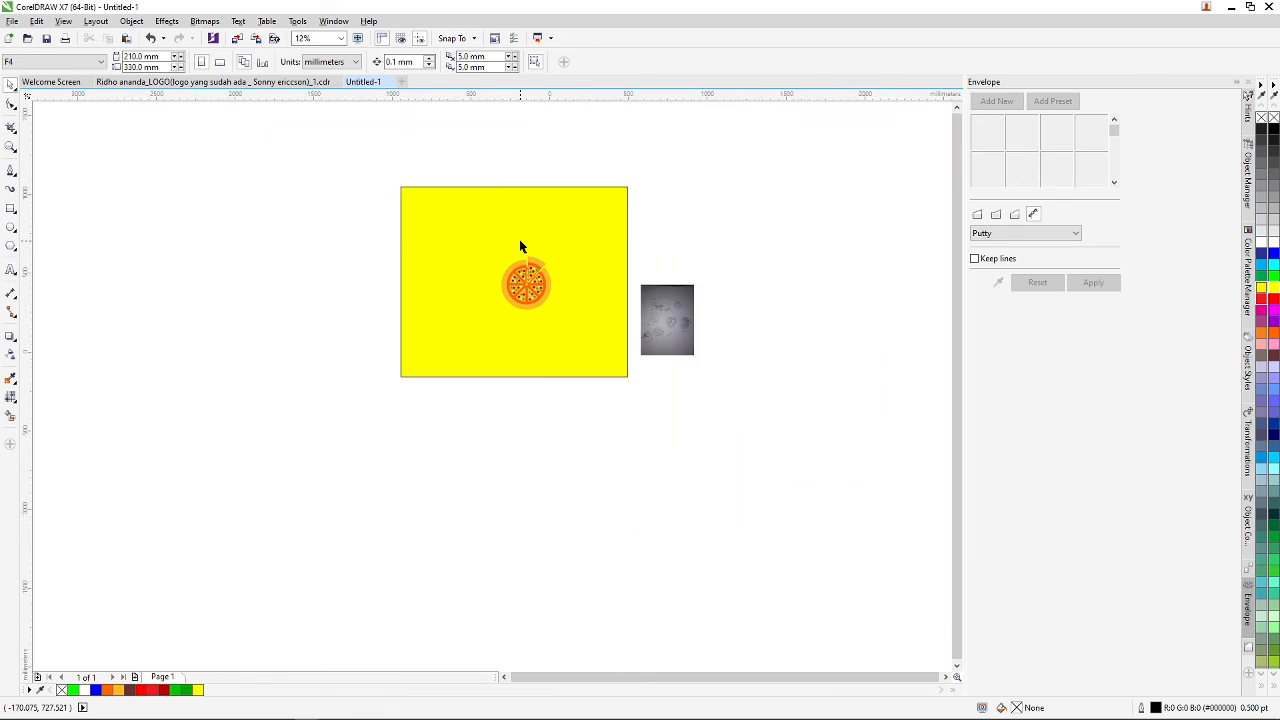
- Try the CMYK red and the RGB red (#FF0000) as fills for the background rectangle
scroll(520, 246, "up", 2)
left_click(503, 209)
left_click(155, 690)
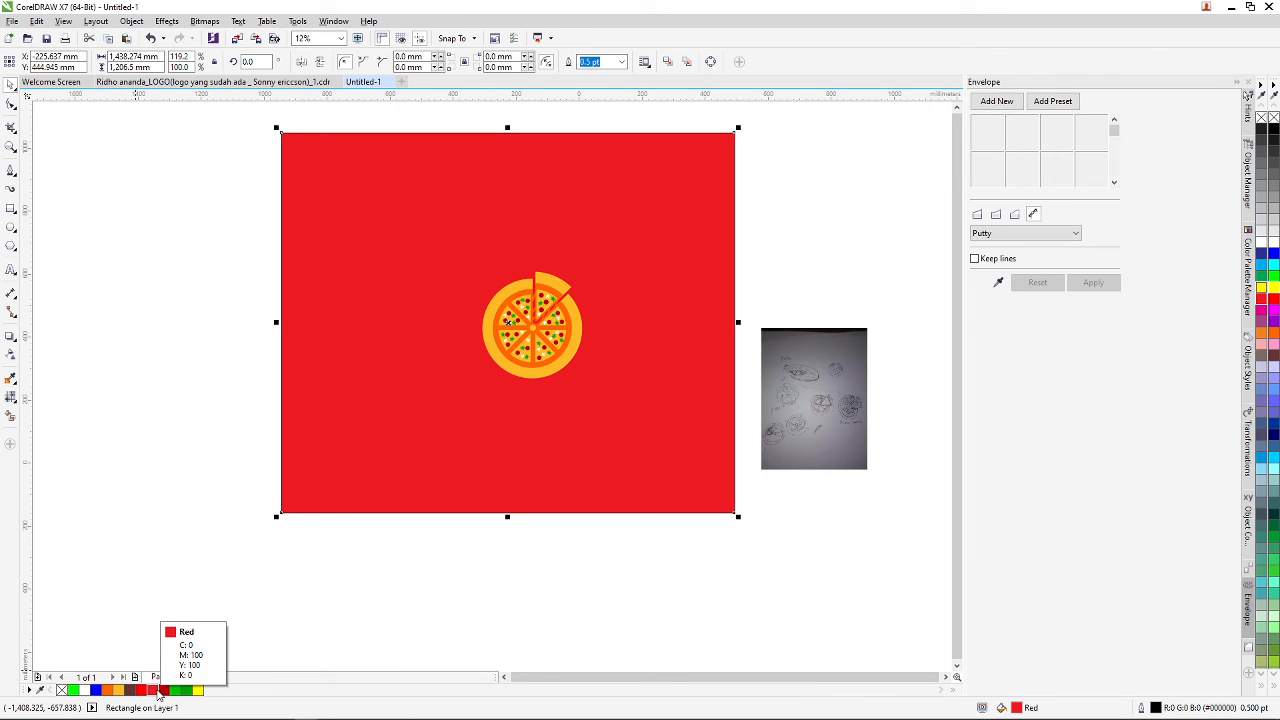
left_click(143, 690)
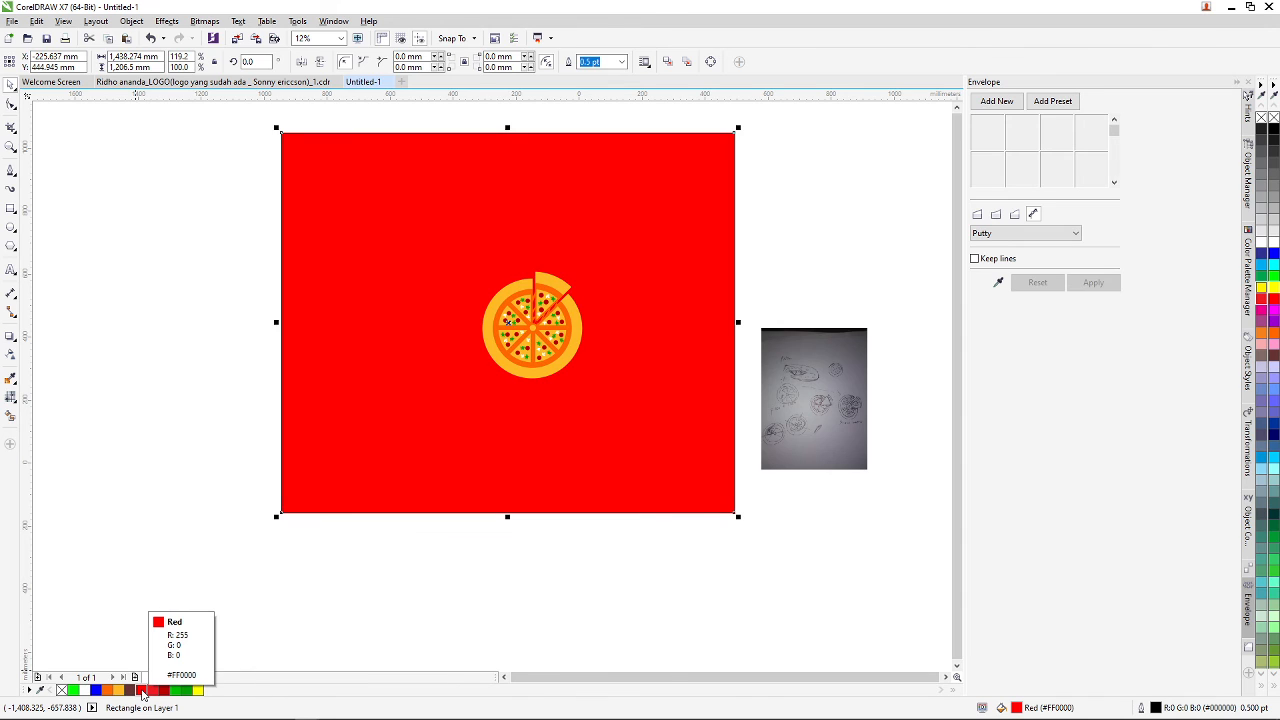
left_click(155, 690)
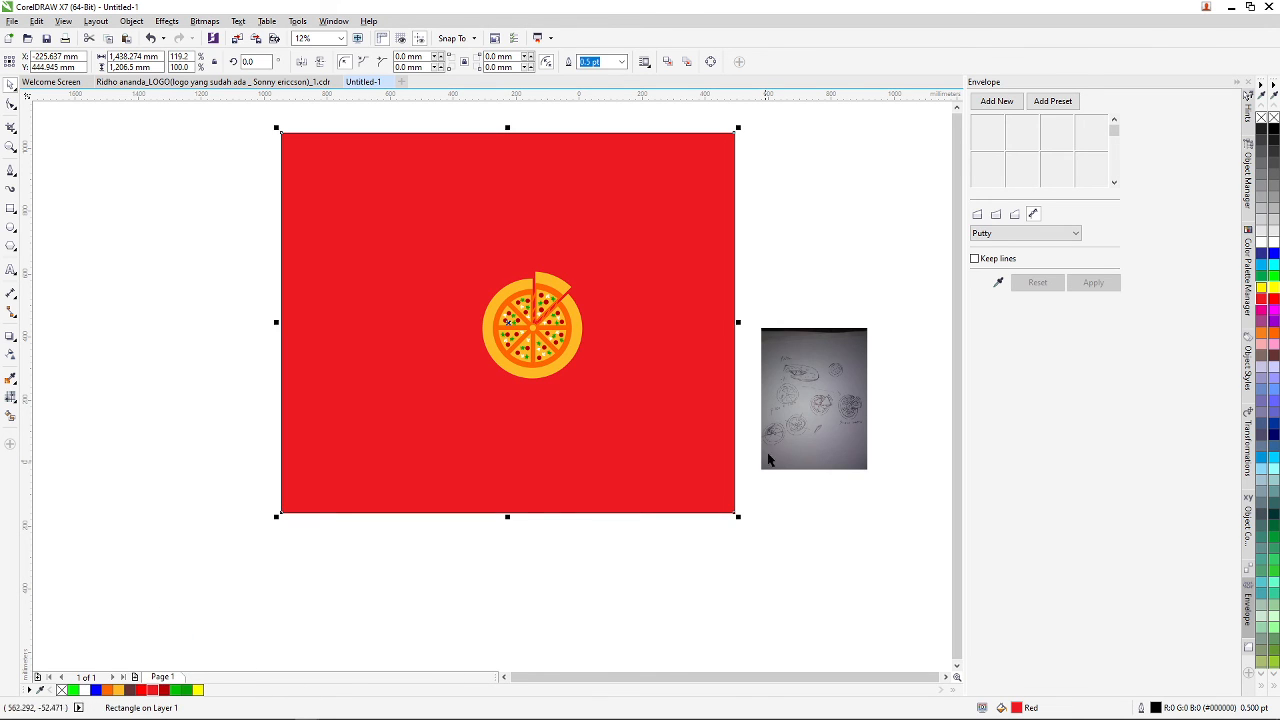
- Fill the background rectangle with Powder Blue (#CCCCFF), after trying the darker #9999FF
left_click(1274, 385)
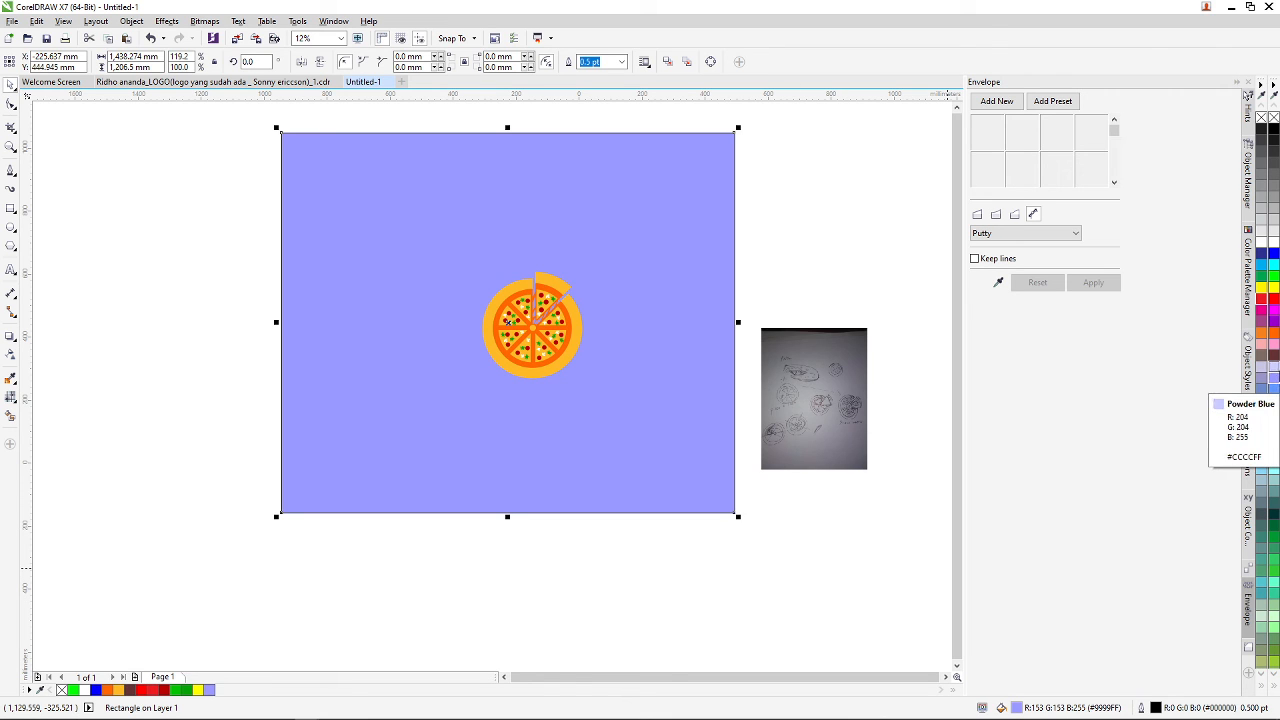
left_click(1274, 373)
left_click(744, 217)
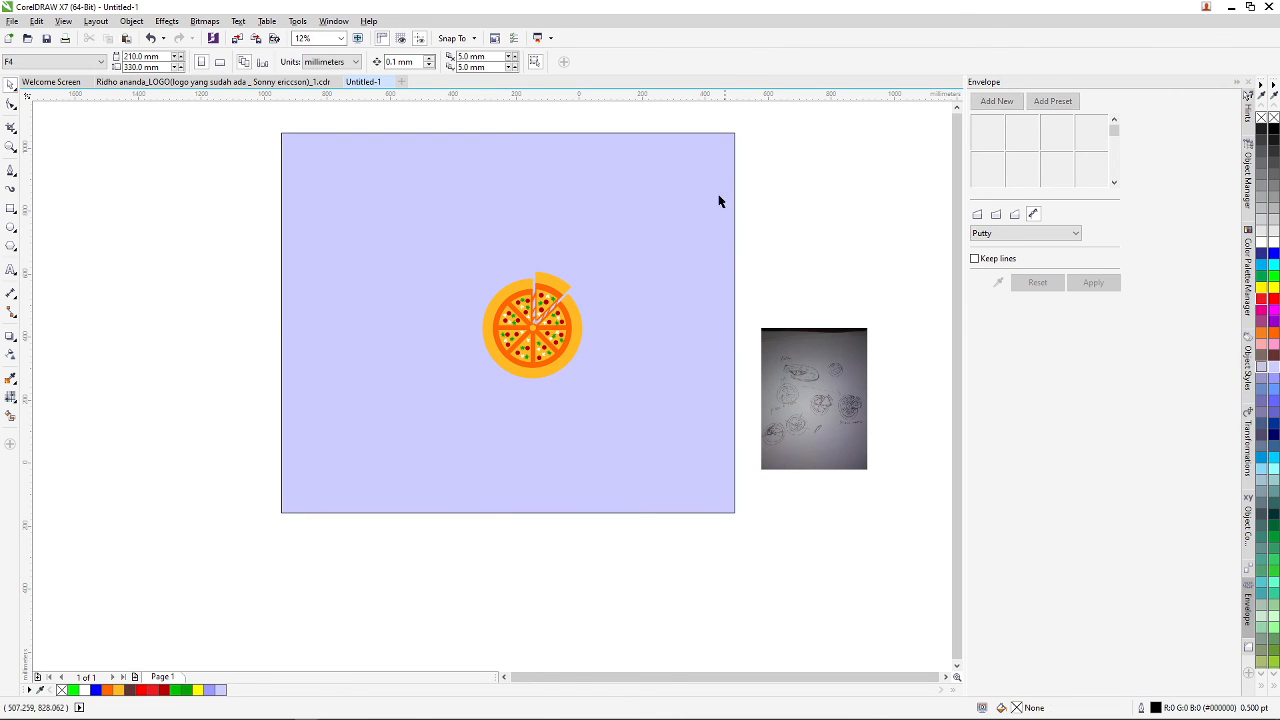
- Remove the outline from the background rectangle
left_click(719, 199)
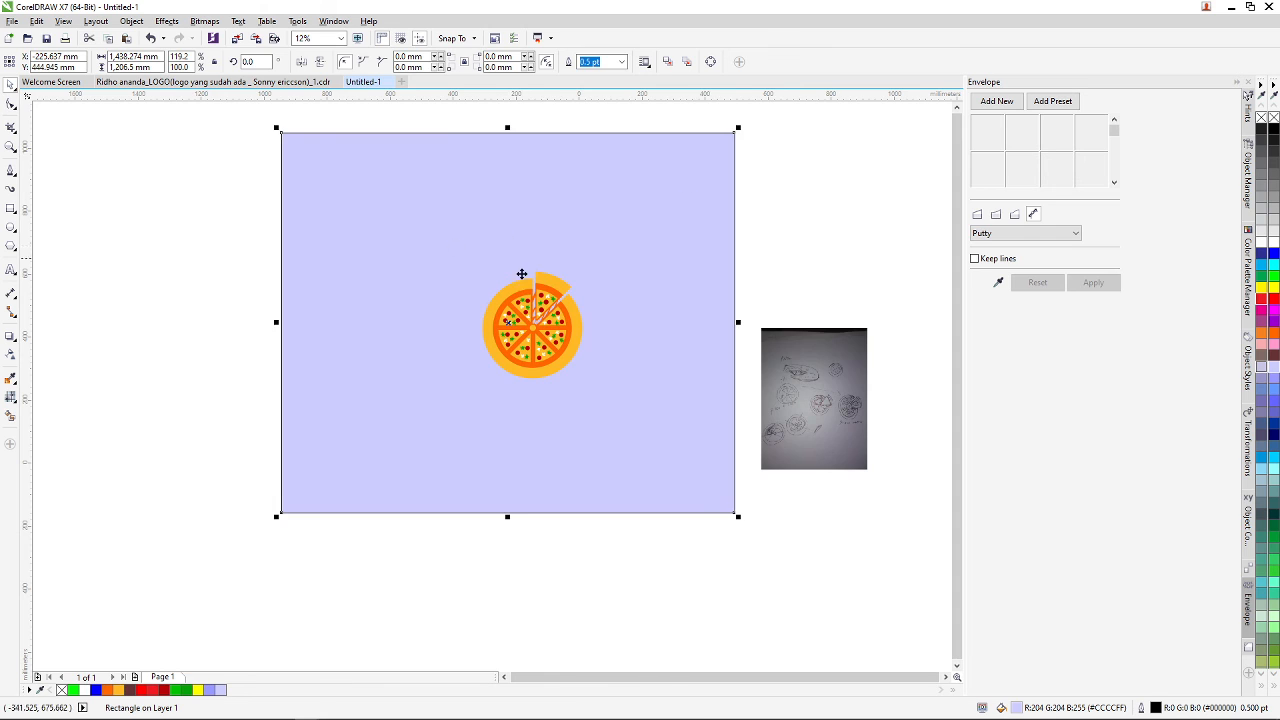
scroll(543, 320, "up", 2)
scroll(545, 330, "down", 2)
scroll(450, 270, "up", 1)
scroll(589, 250, "down", 2)
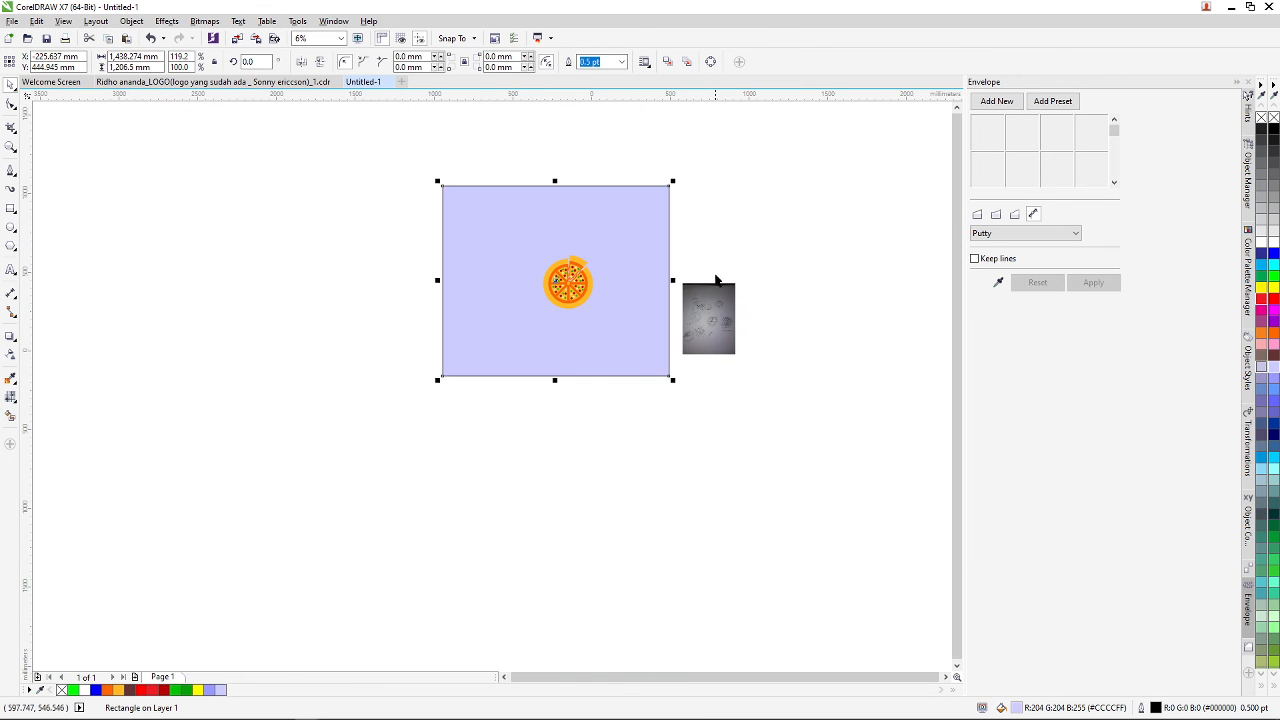
left_click(802, 147)
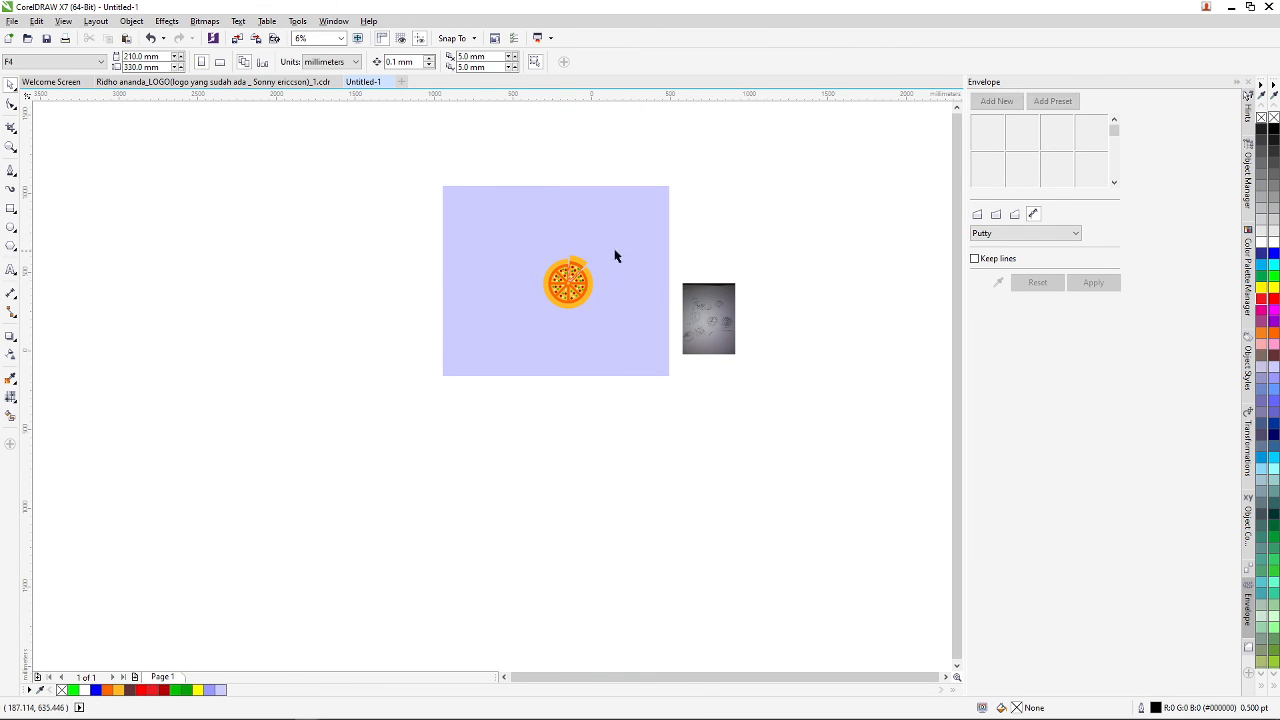
- Centre the pizza group horizontally on the background rectangle
scroll(617, 254, "up", 1)
left_click(563, 312)
left_click_drag(563, 312, 541, 299)
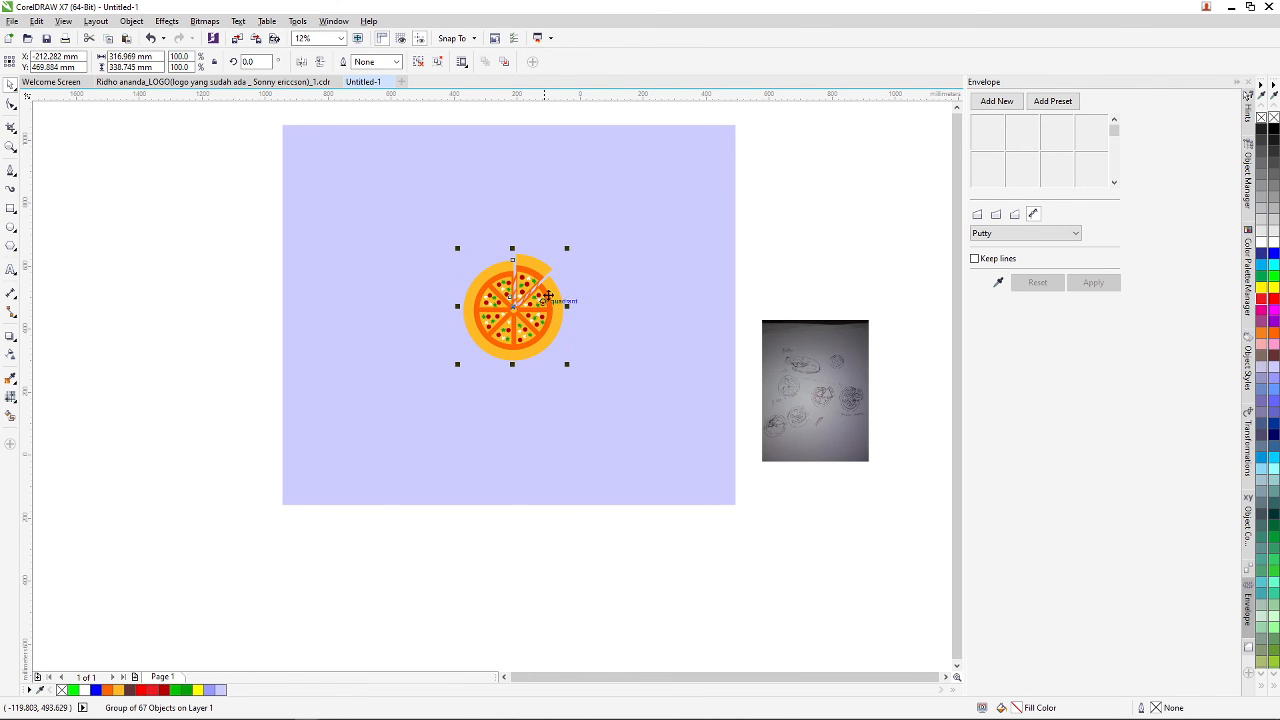
left_click(375, 307, "shift")
key("c")
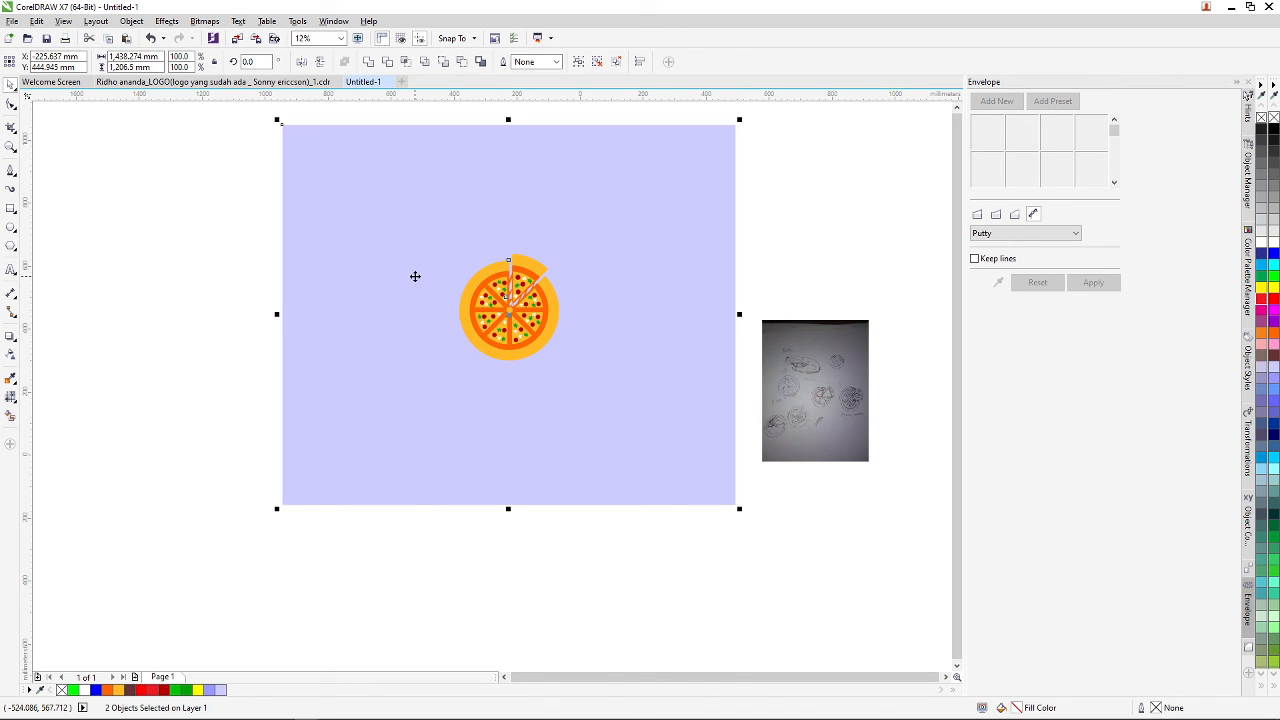
left_click(500, 549)
- Move the pizza group straight up to a Y position of about 512 mm, leaving room for text below it
left_click(518, 338)
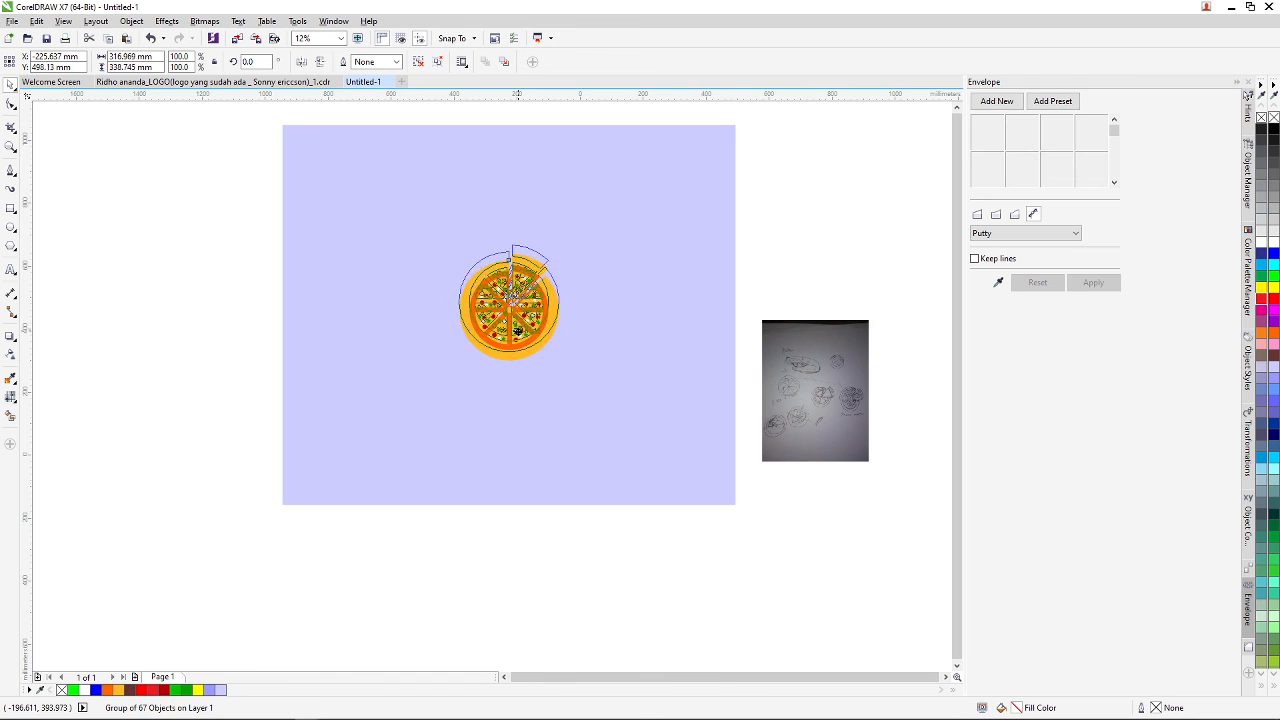
scroll(497, 280, "down", 2)
scroll(497, 282, "up", 2)
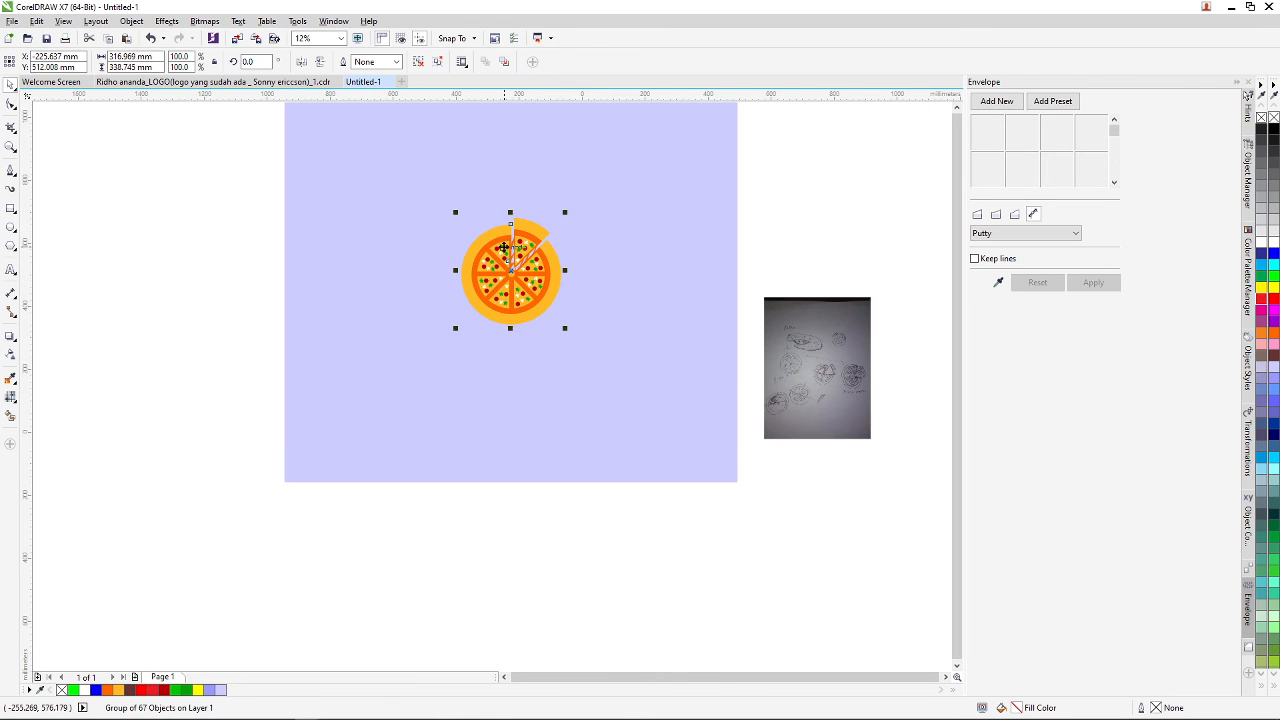
scroll(522, 277, "down", 2)
scroll(527, 190, "up", 1)
scroll(527, 190, "up", 1)
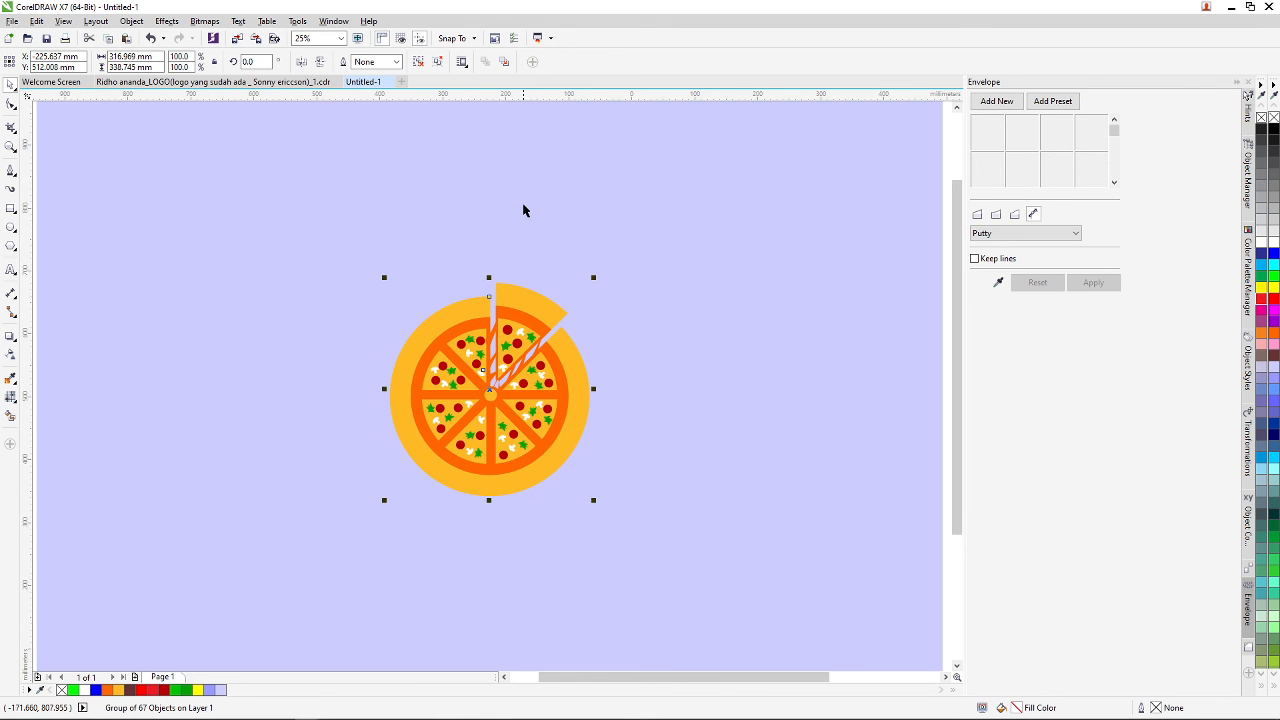
scroll(500, 280, "down", 1)
scroll(837, 466, "up", 1)
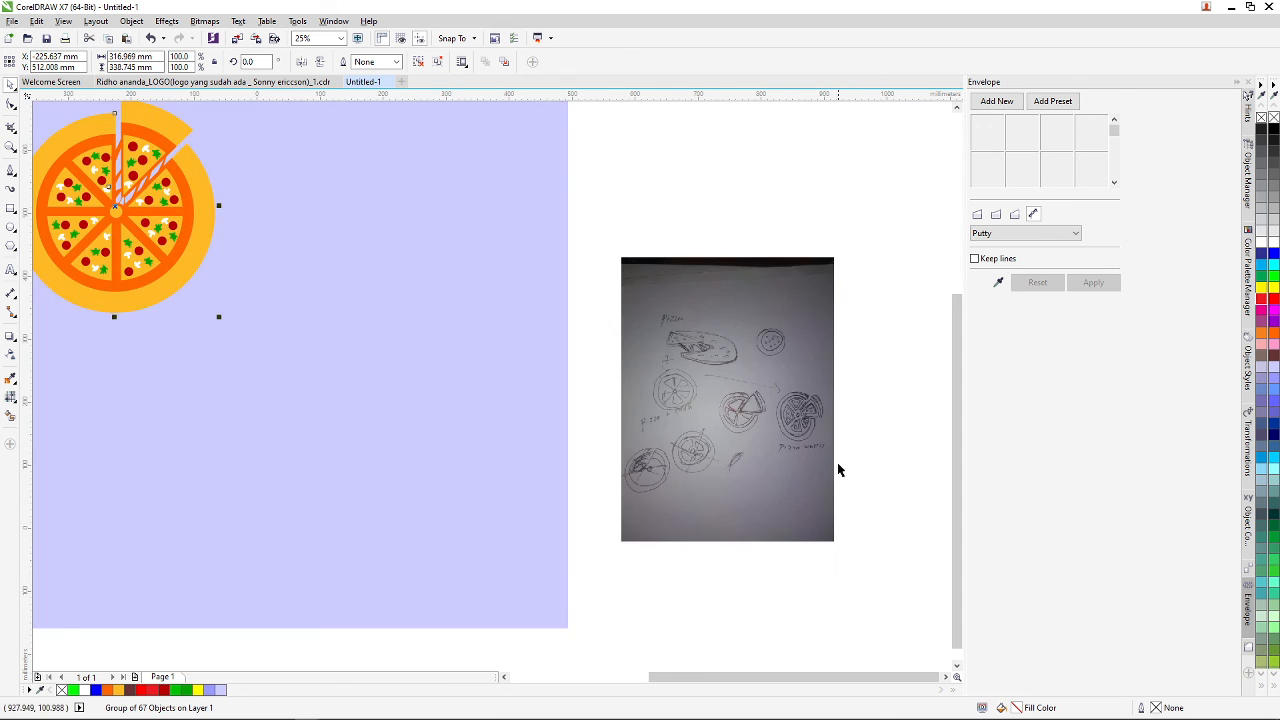
scroll(546, 417, "down", 1)
scroll(419, 292, "up", 1)
scroll(419, 292, "down", 1)
scroll(419, 292, "up", 1)
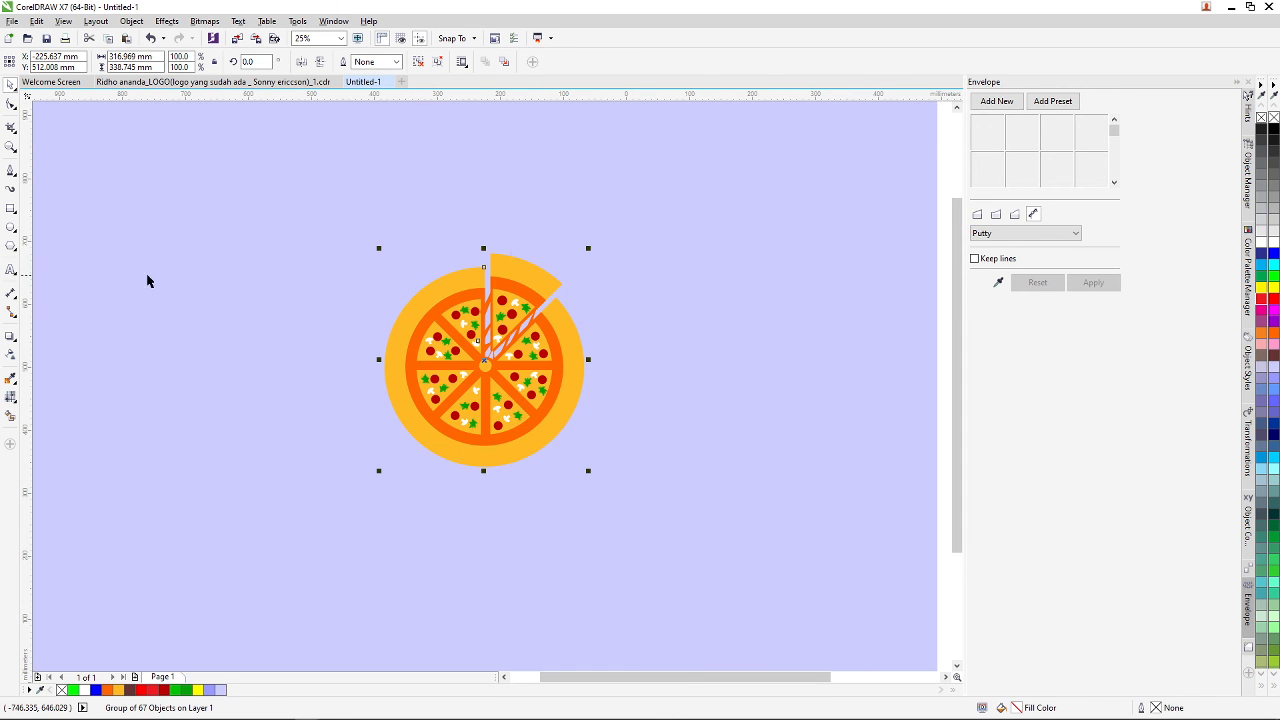
- Add the artistic text "Pizza Wheel" in 24 pt Arial below the pizza and check it against the name in the sketch
left_click(10, 270)
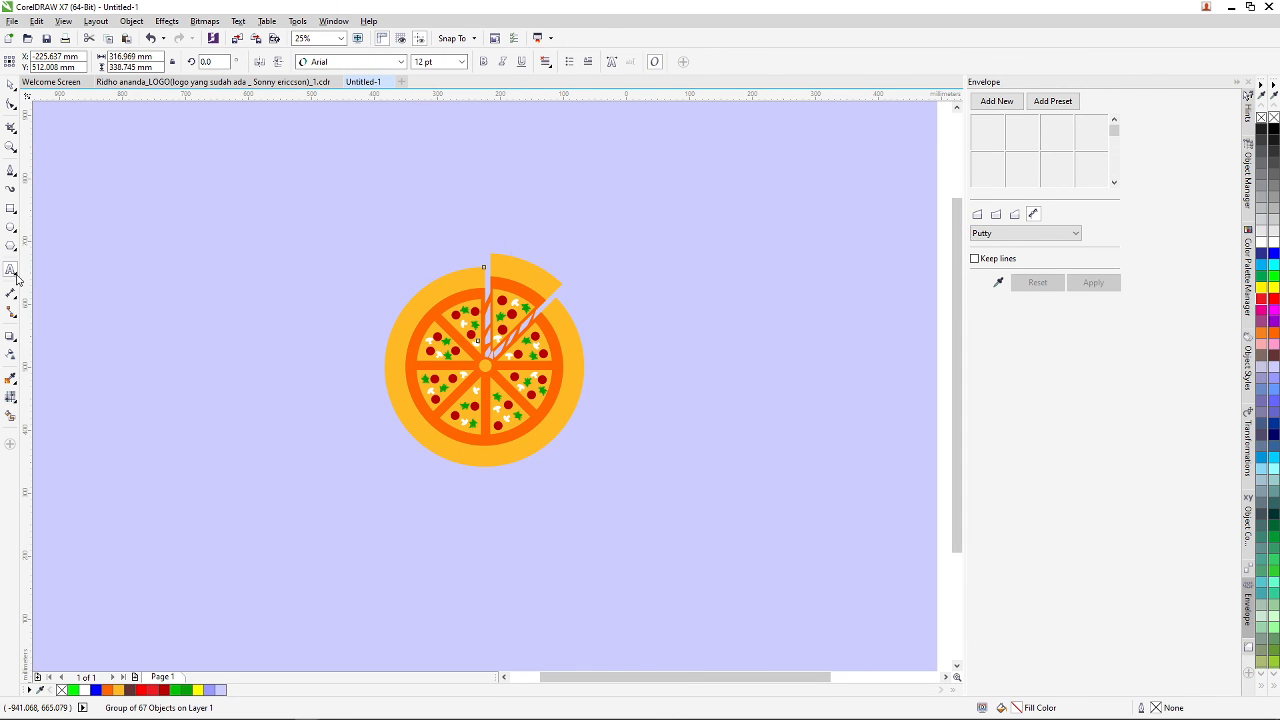
scroll(386, 374, "down", 1)
scroll(391, 397, "up", 1)
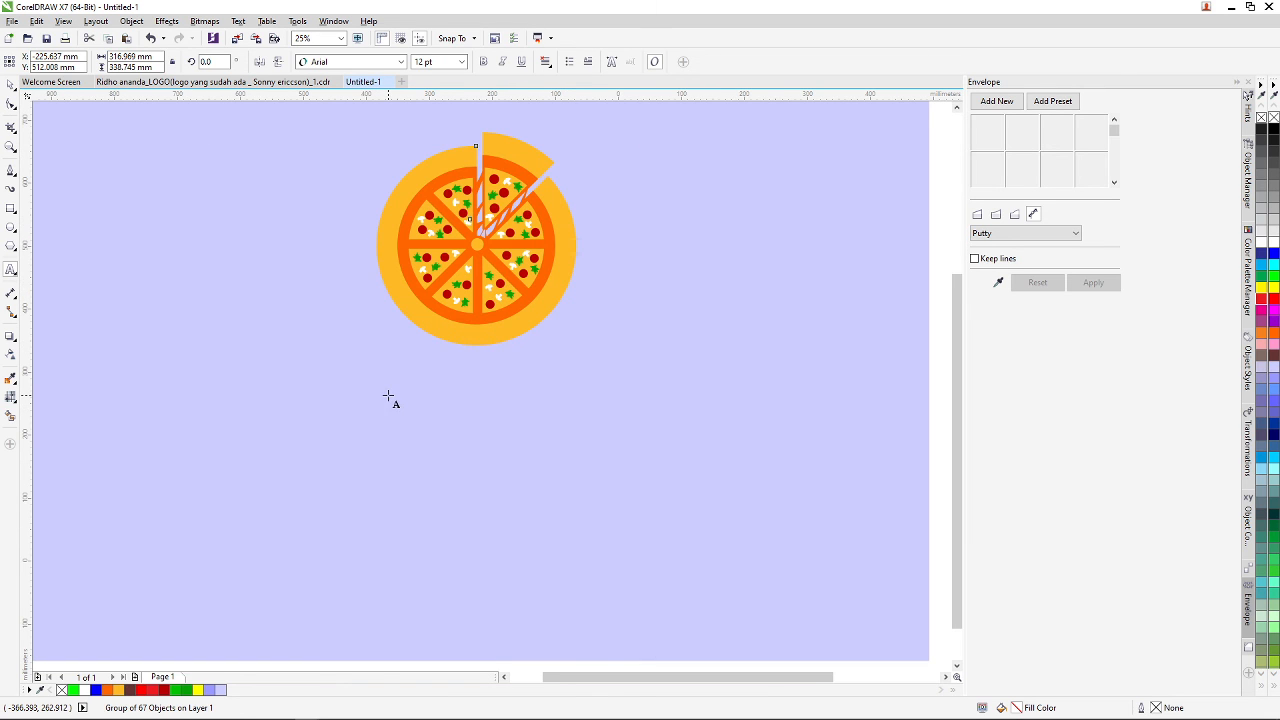
left_click(433, 414)
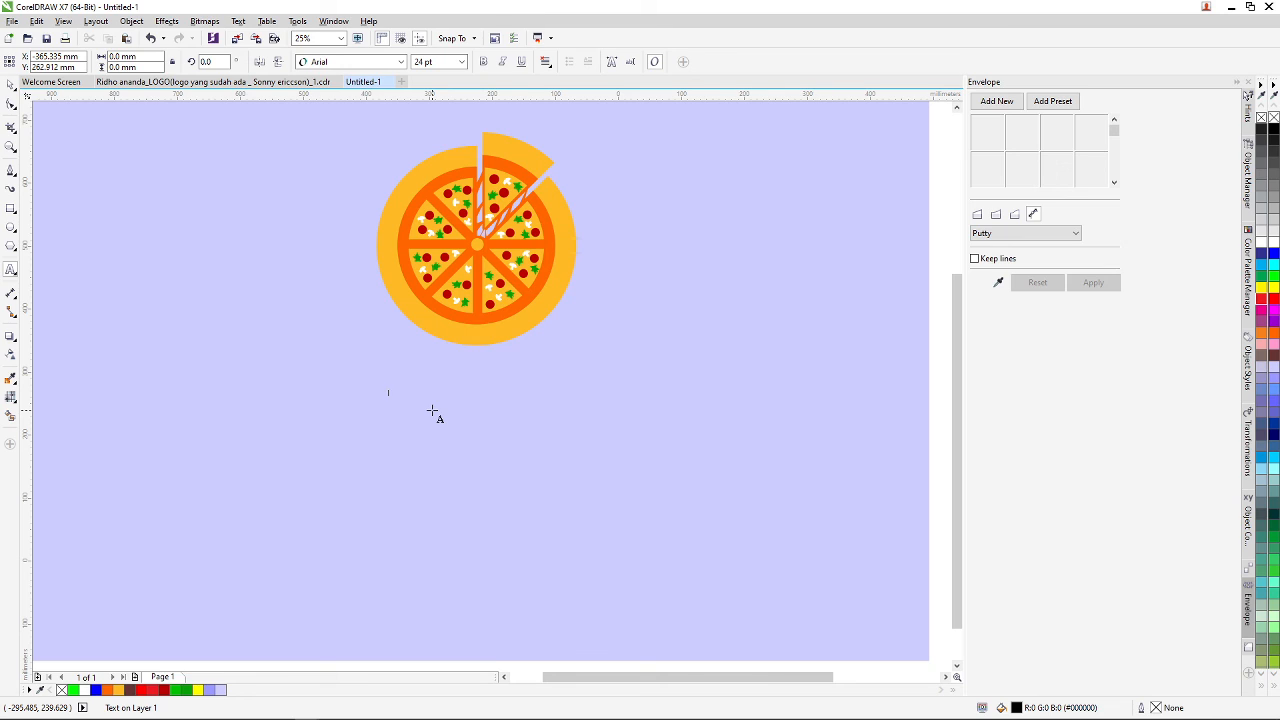
type("P")
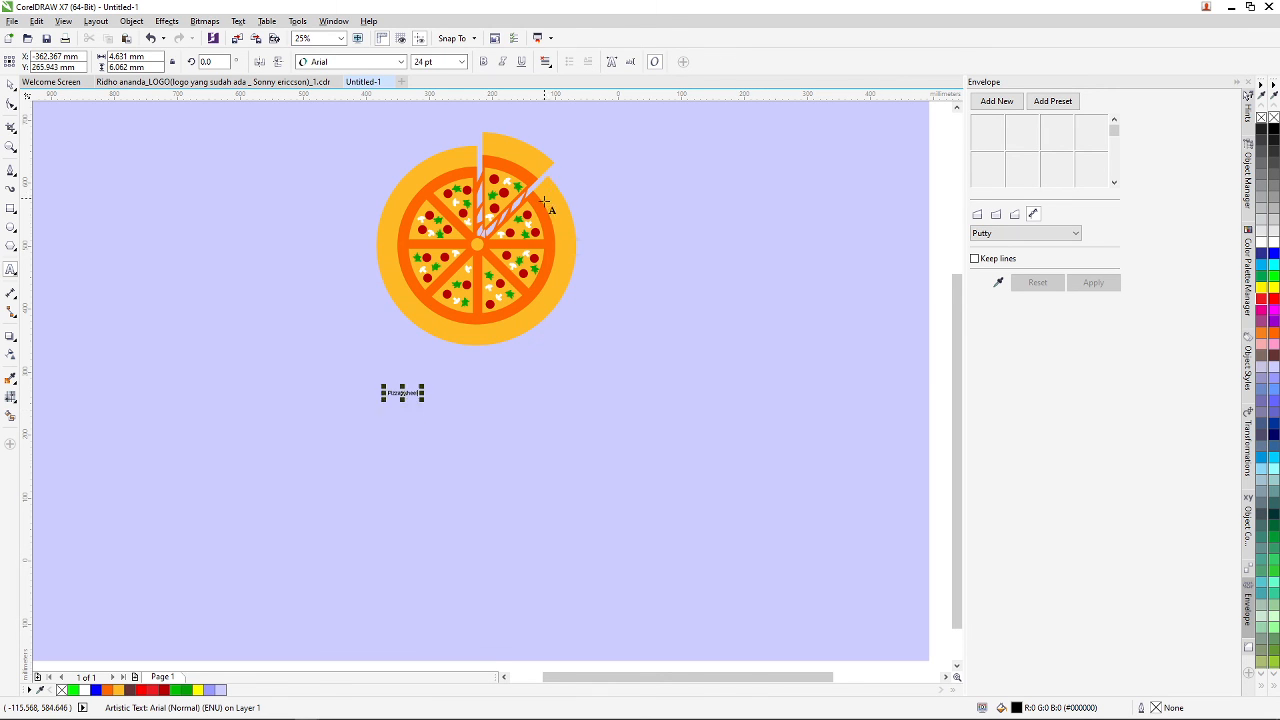
scroll(714, 329, "down", 2)
scroll(705, 320, "up", 4)
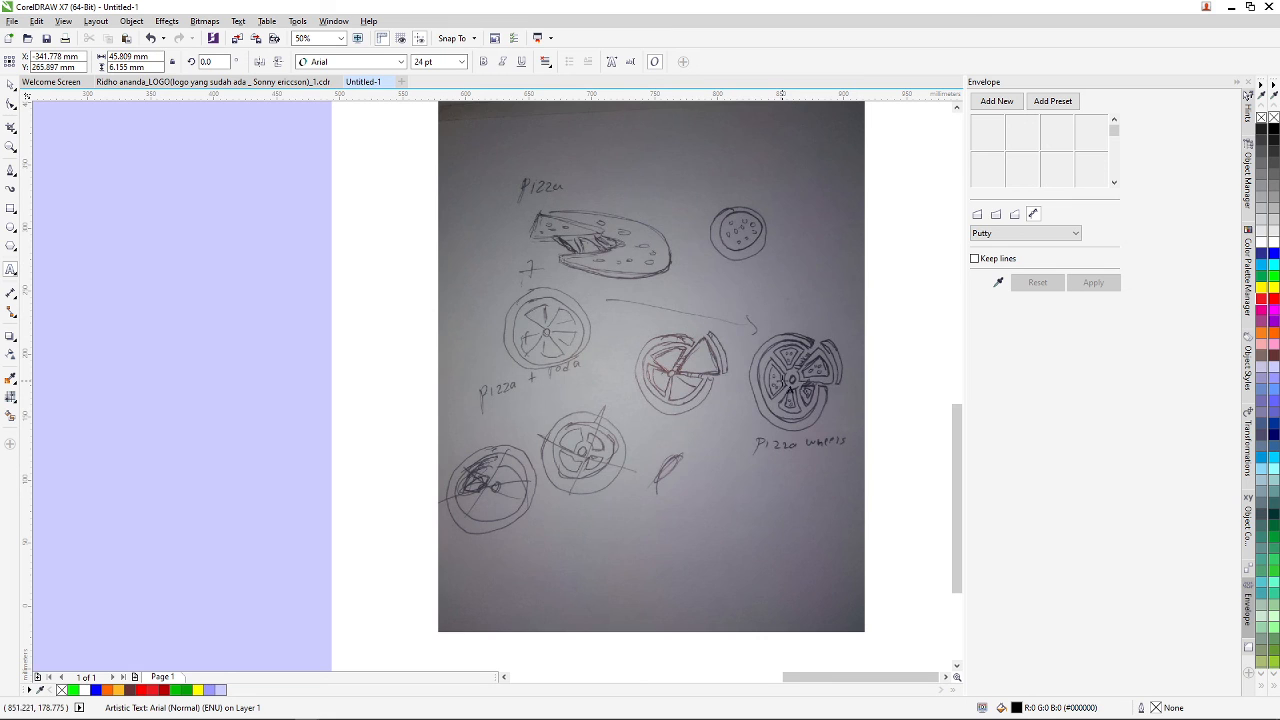
scroll(557, 380, "down", 3)
scroll(600, 353, "up", 2)
scroll(683, 361, "up", 1)
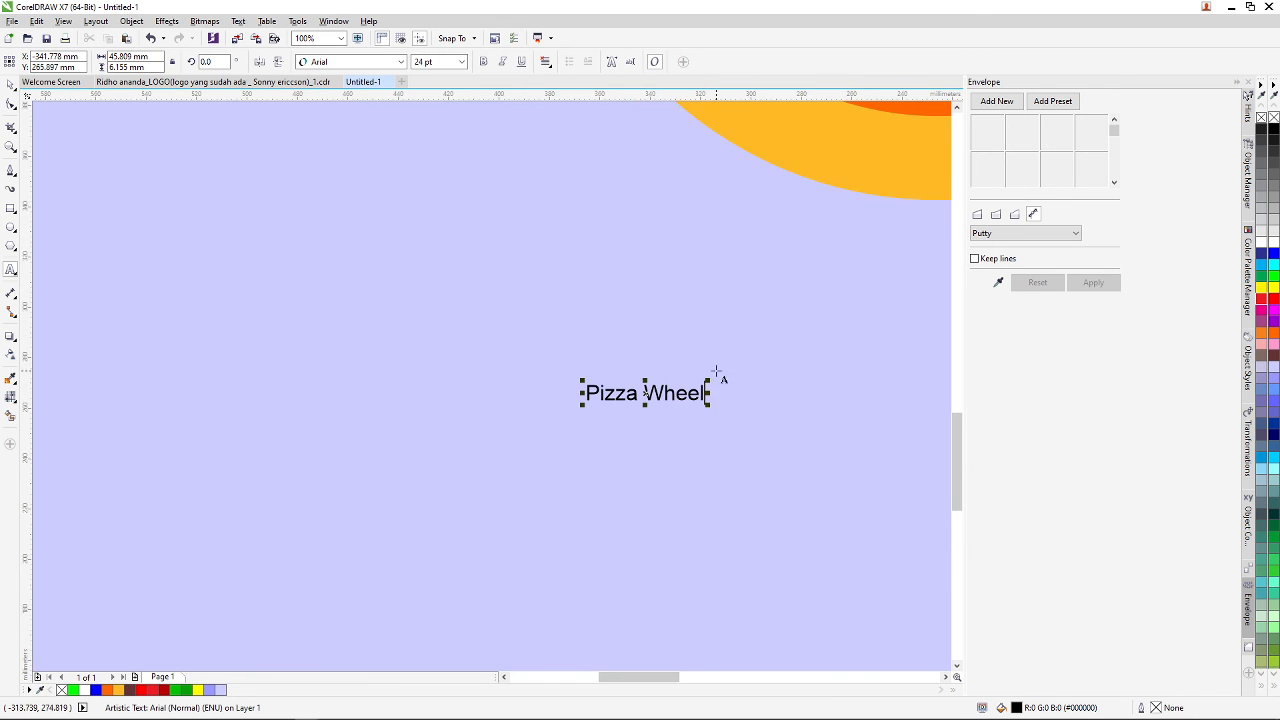
- Preview several fonts on the "Pizza Wheel" text and set it in Arial Black
scroll(695, 386, "down", 3)
scroll(748, 371, "up", 1)
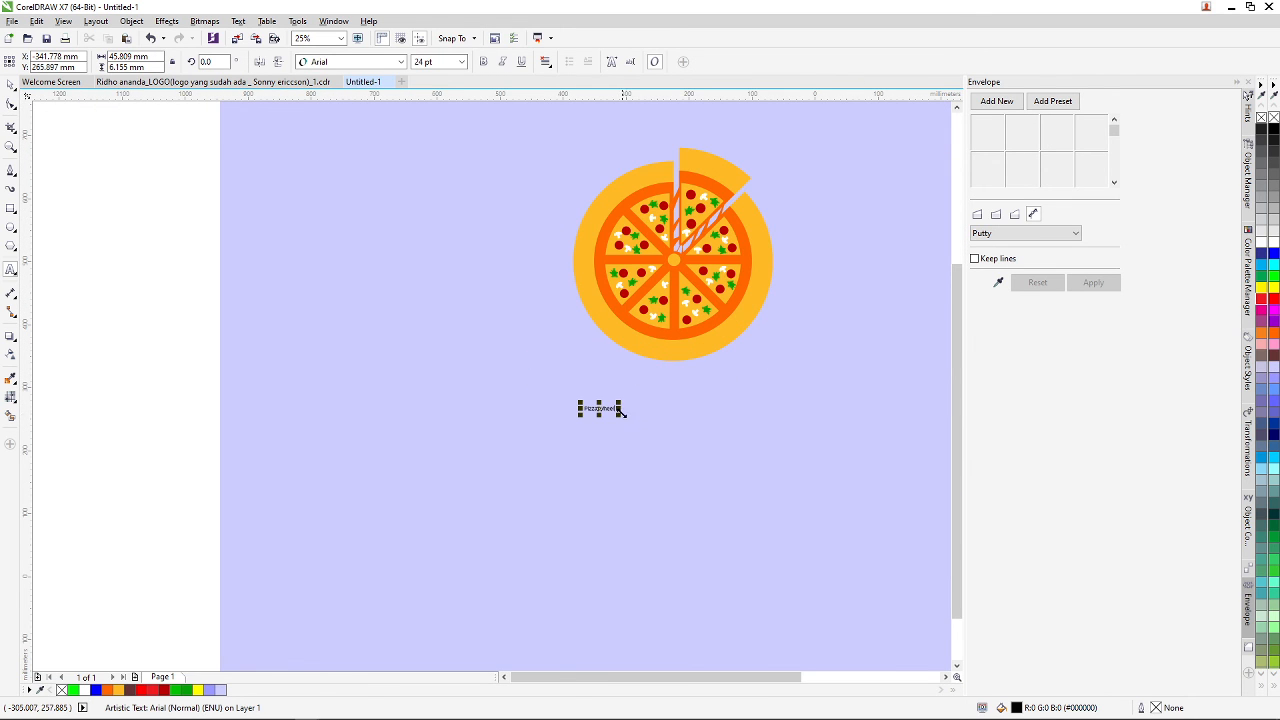
scroll(598, 410, "up", 1)
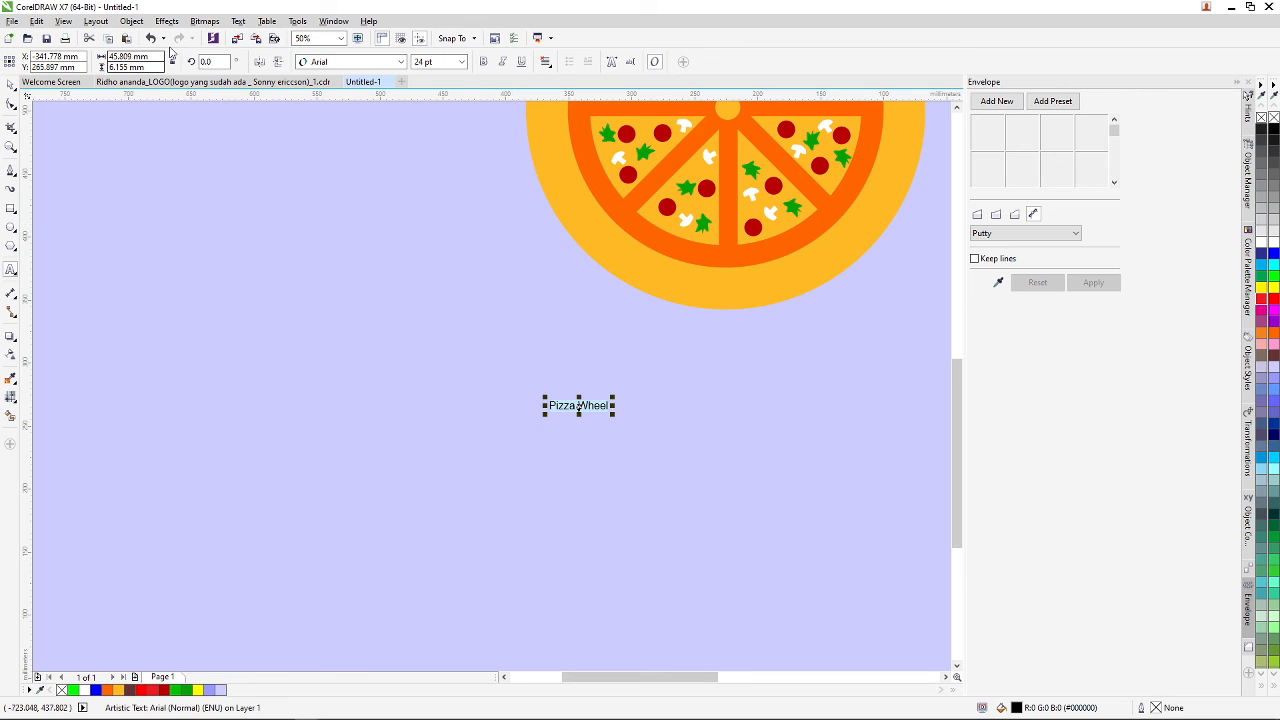
left_click(400, 62)
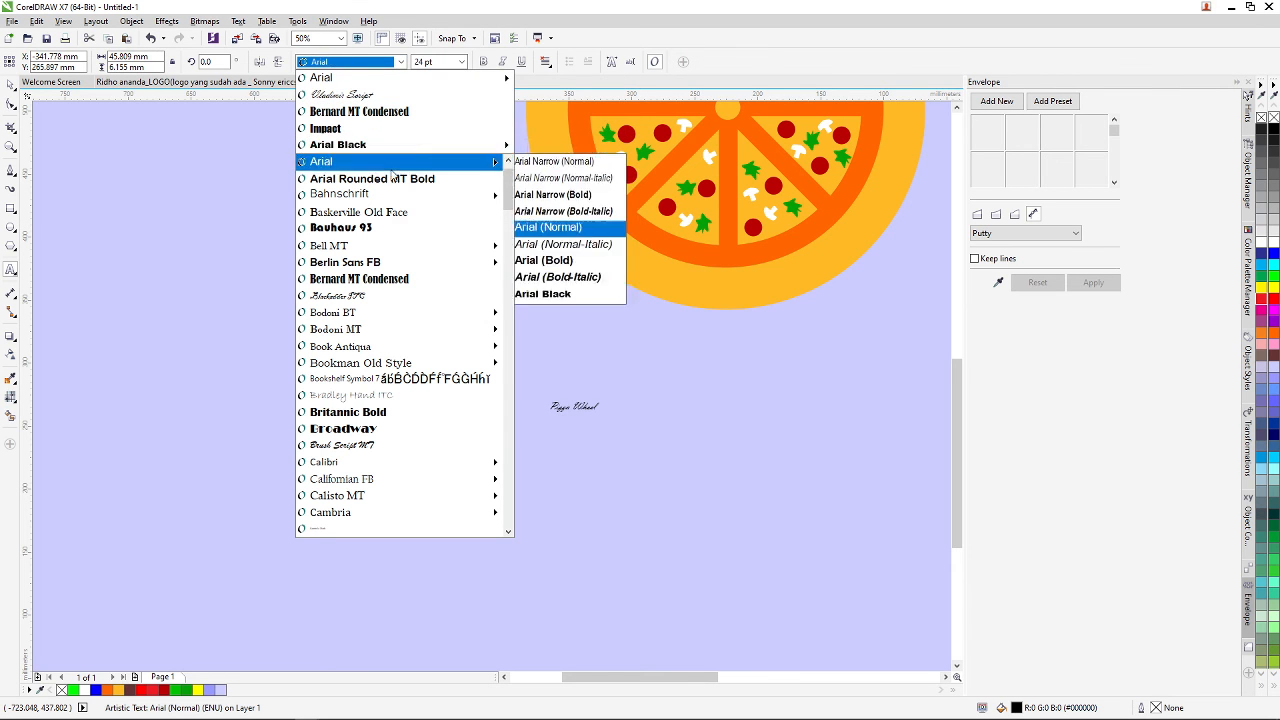
mouse_move(393, 169)
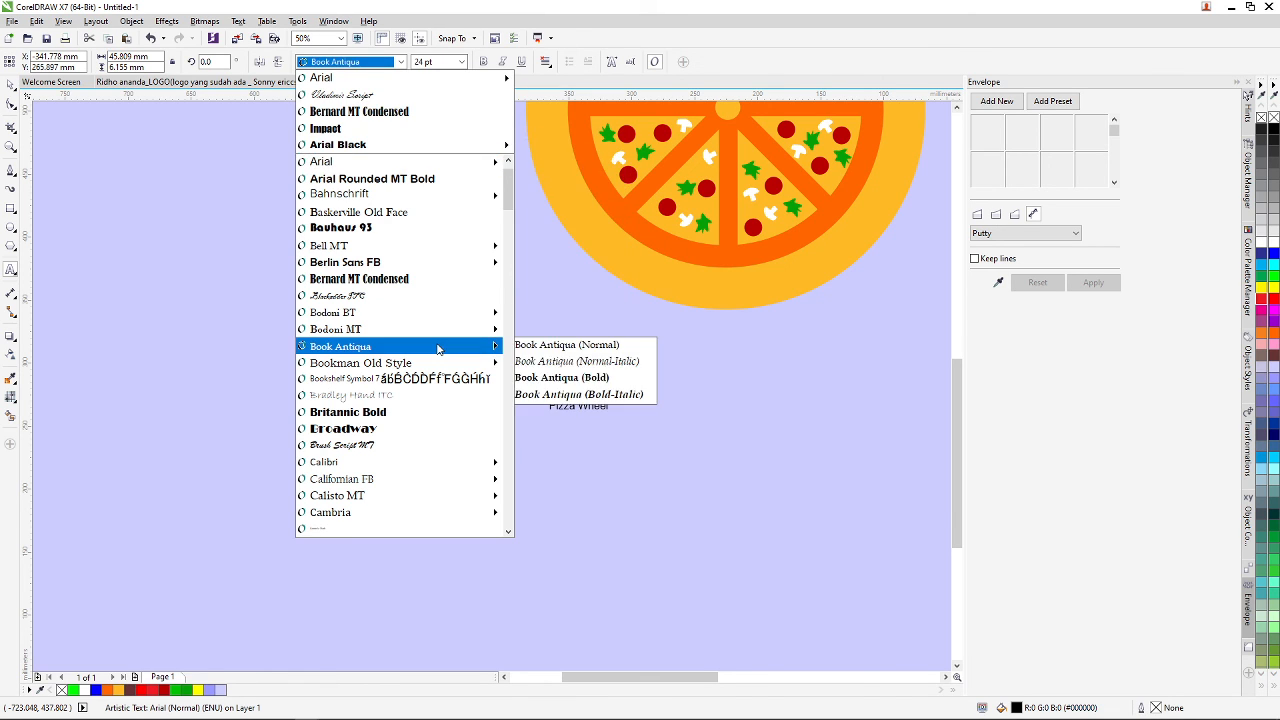
mouse_move(438, 334)
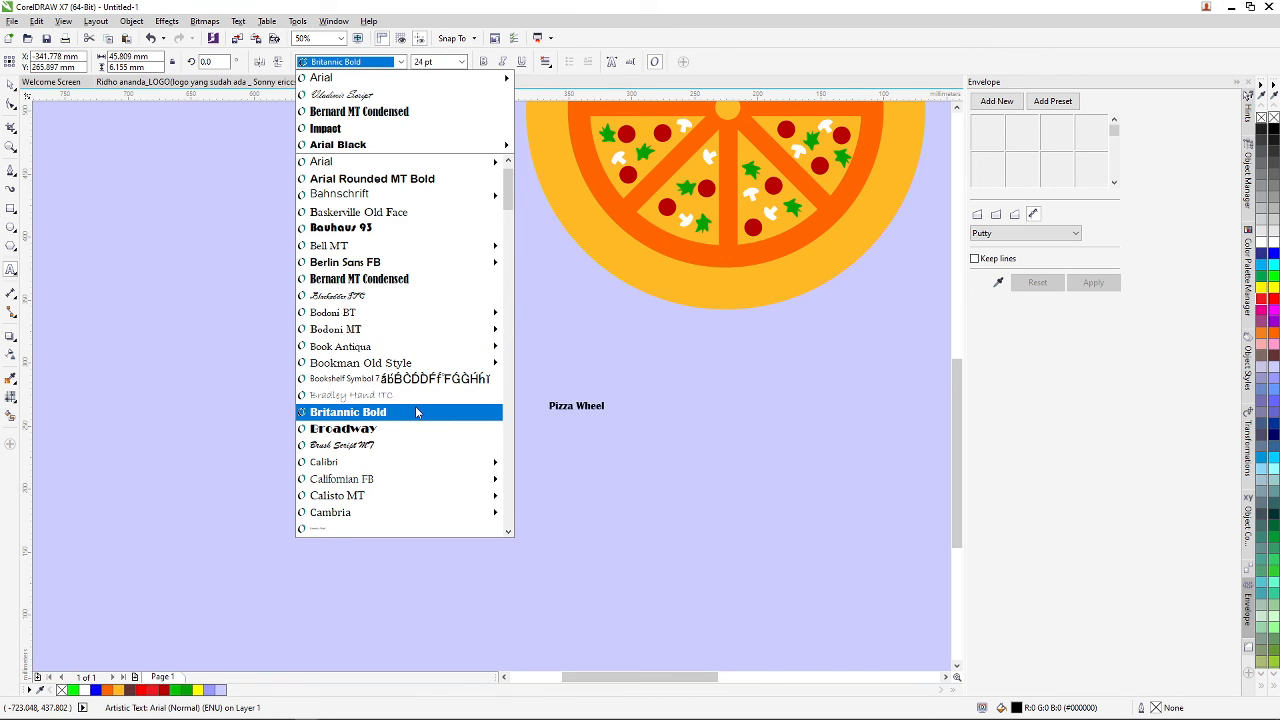
scroll(416, 408, "down", 3)
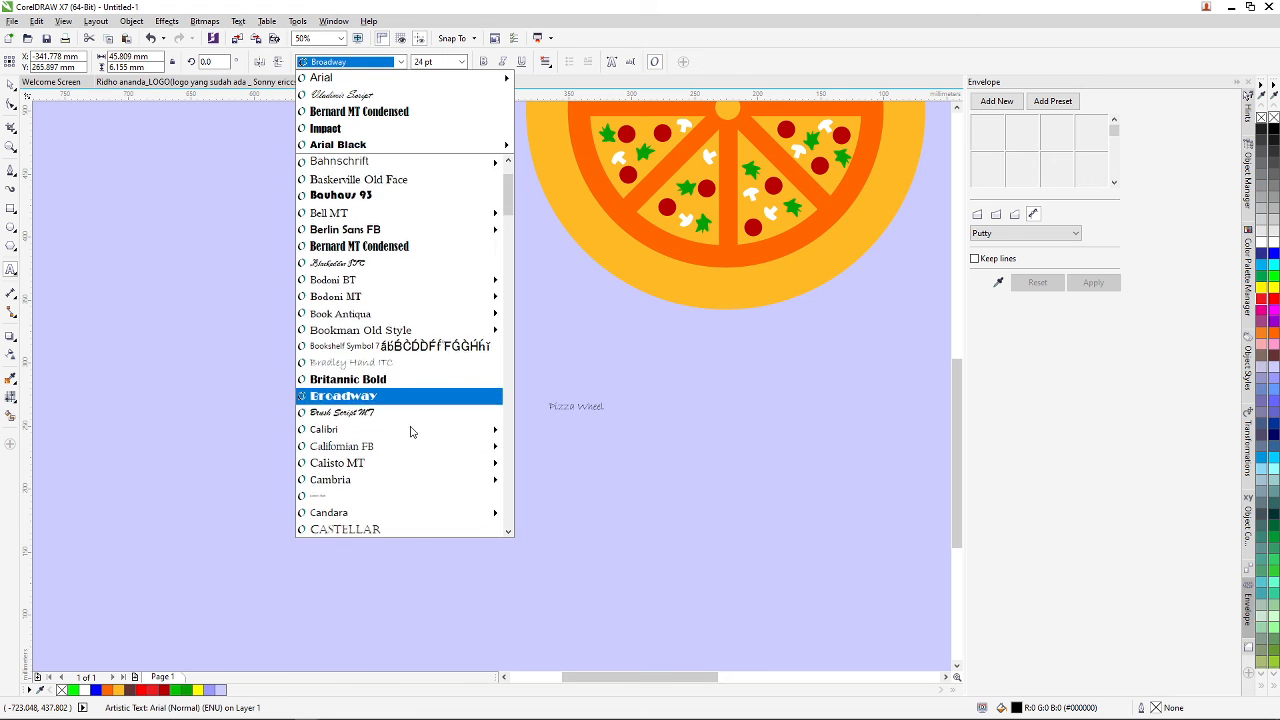
scroll(411, 421, "down", 3)
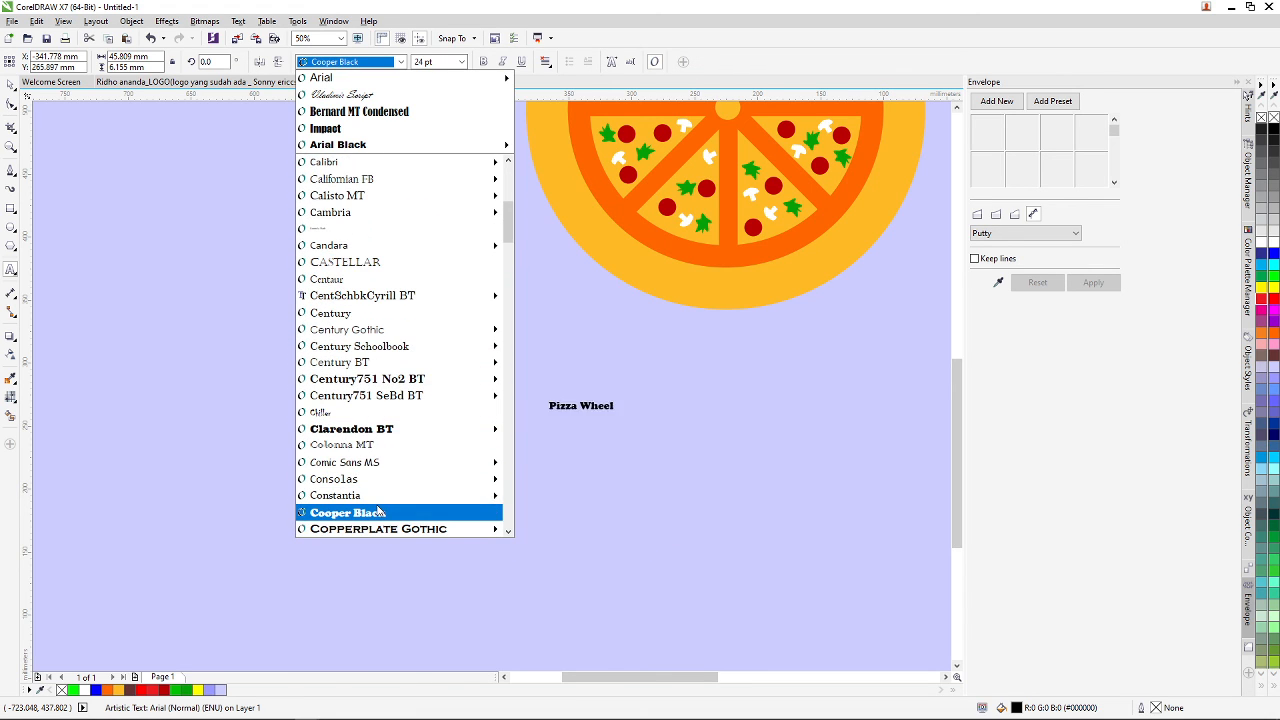
scroll(388, 320, "up", 3)
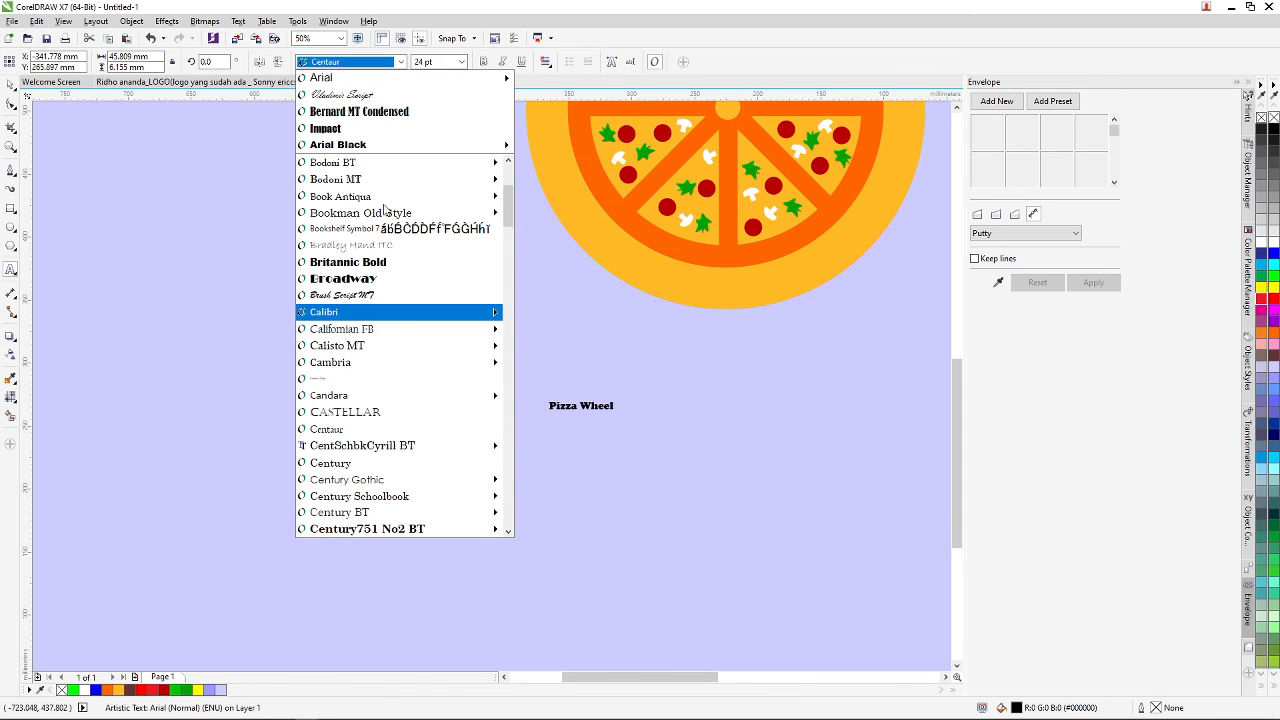
mouse_move(386, 78)
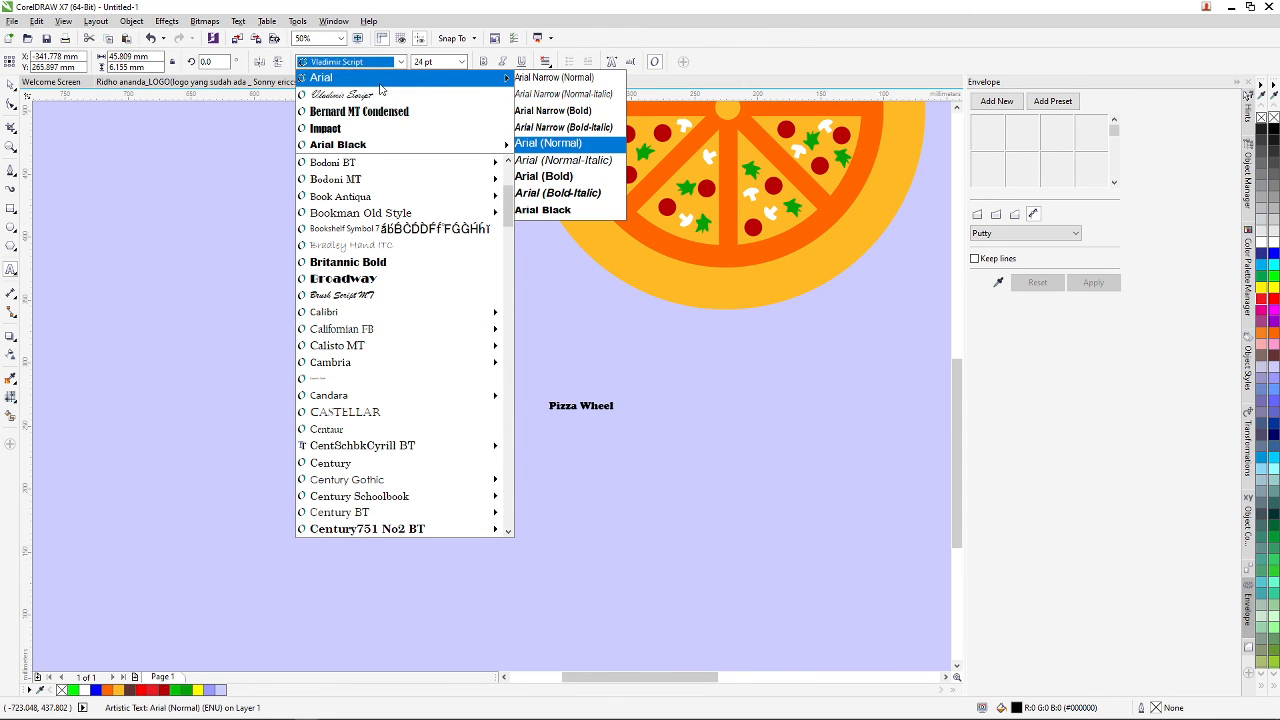
left_click(586, 211)
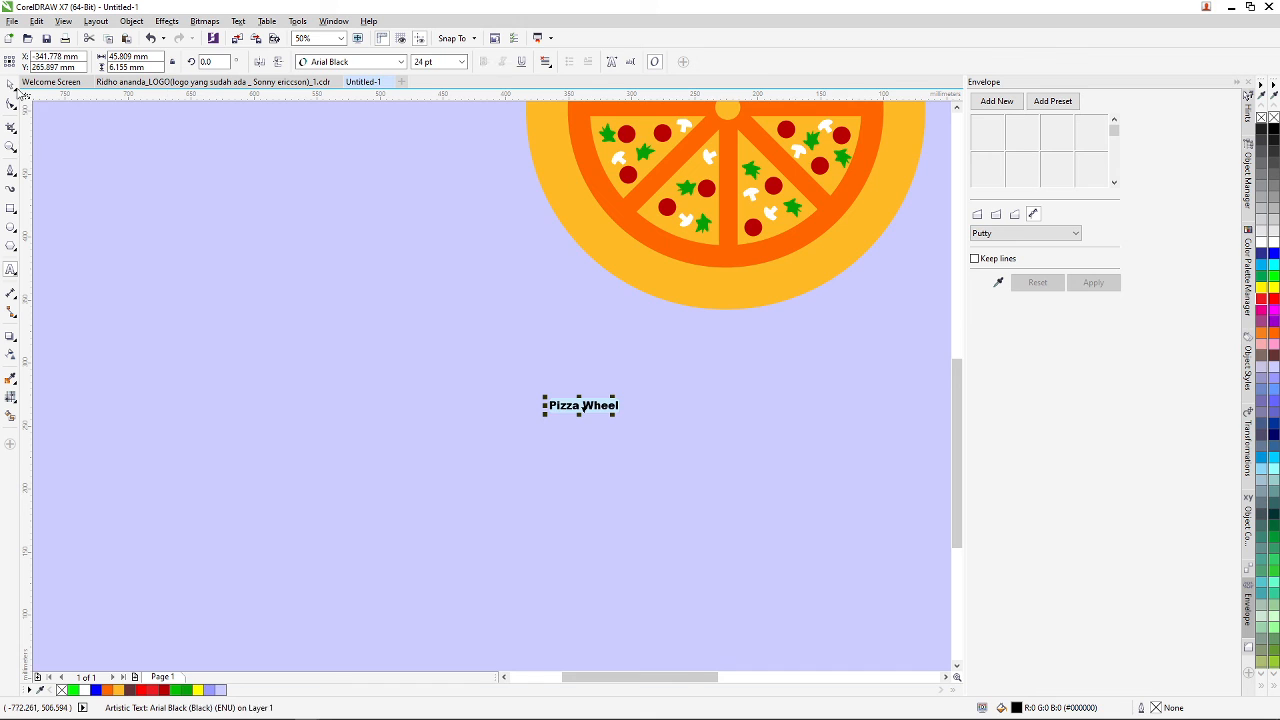
- Scale the "Pizza Wheel" text up proportionally to about 102 pt, about 231 mm wide
scroll(627, 370, "down", 2)
scroll(610, 380, "up", 1)
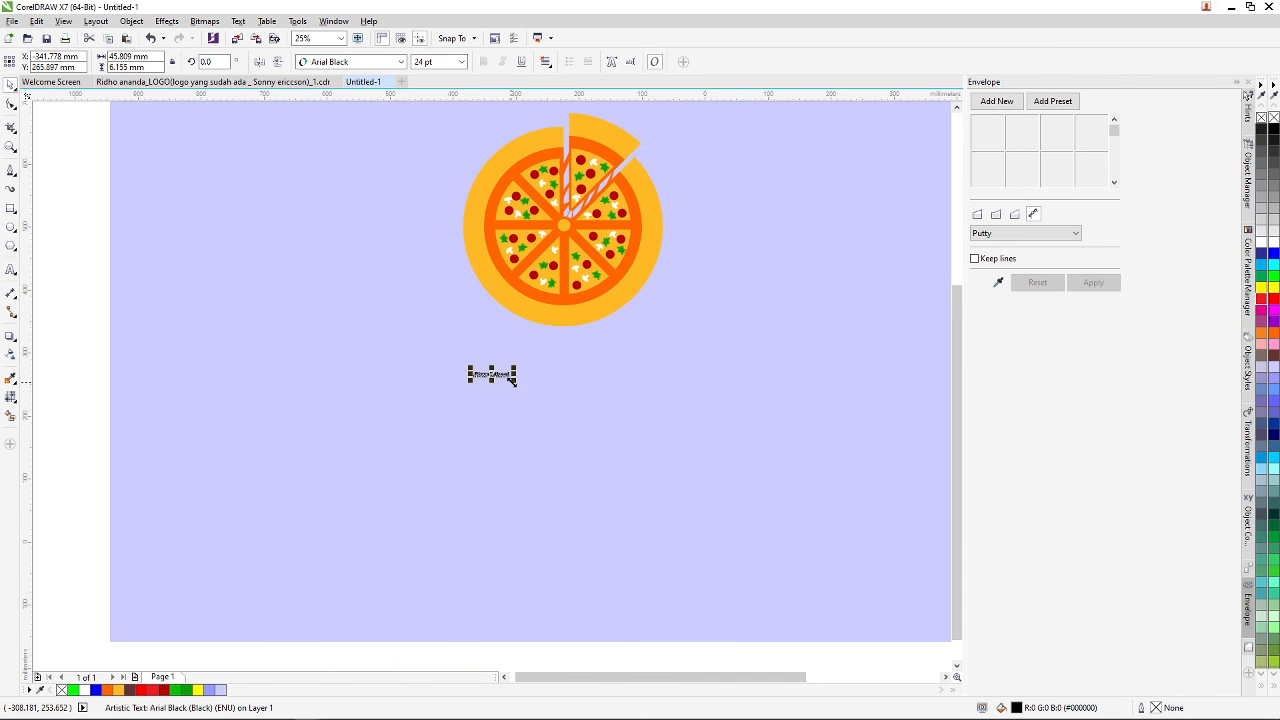
left_click_drag(514, 382, 623, 440)
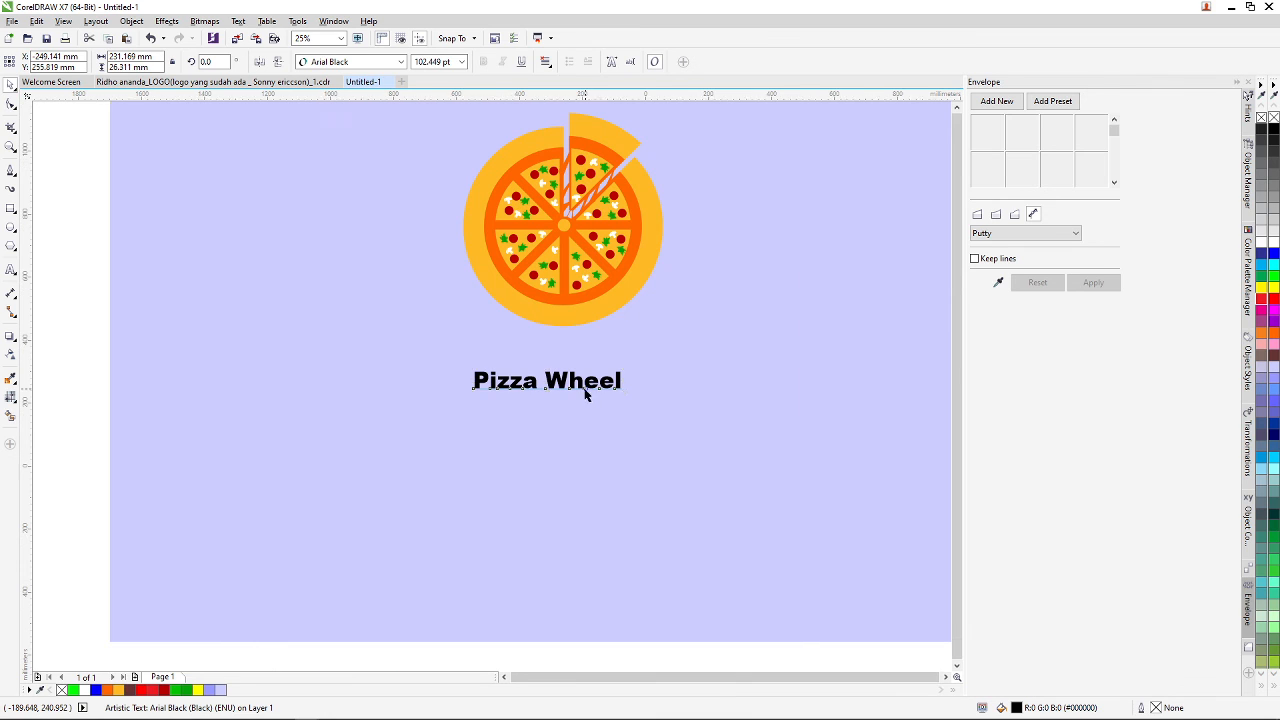
- Centre the "Pizza Wheel" text horizontally on the background rectangle and clear the selection
scroll(680, 366, "down", 1)
scroll(657, 380, "up", 1)
left_click(657, 410)
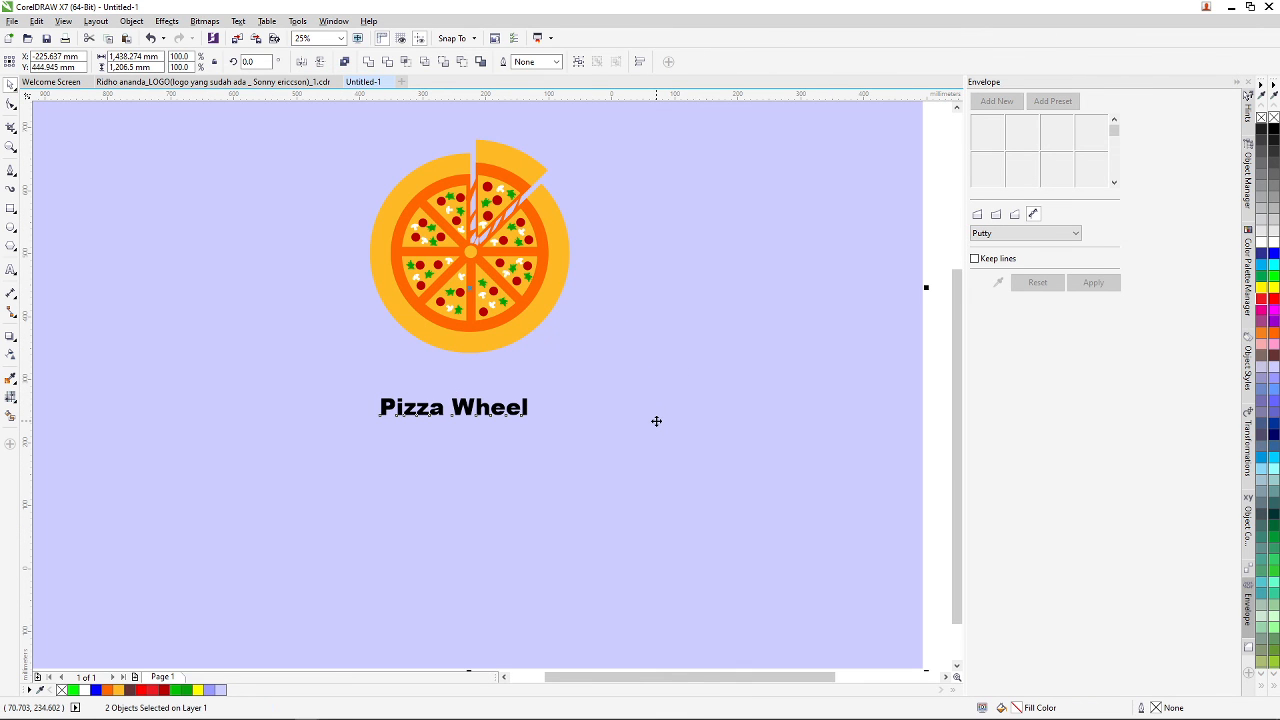
scroll(540, 430, "down", 1)
left_click(528, 597)
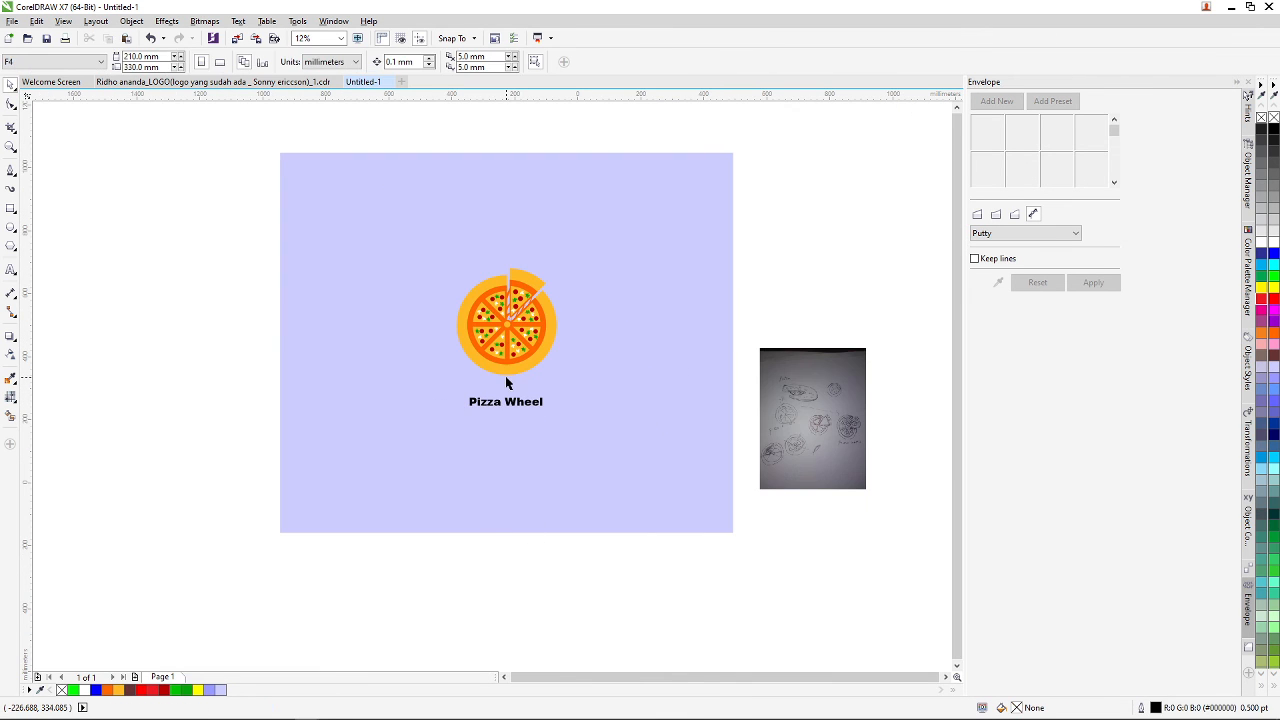
- Move the "Pizza Wheel" text straight up to a Y position of about 292 mm and fill it white
scroll(517, 409, "up", 1)
left_click(526, 404)
left_click_drag(526, 404, 522, 383)
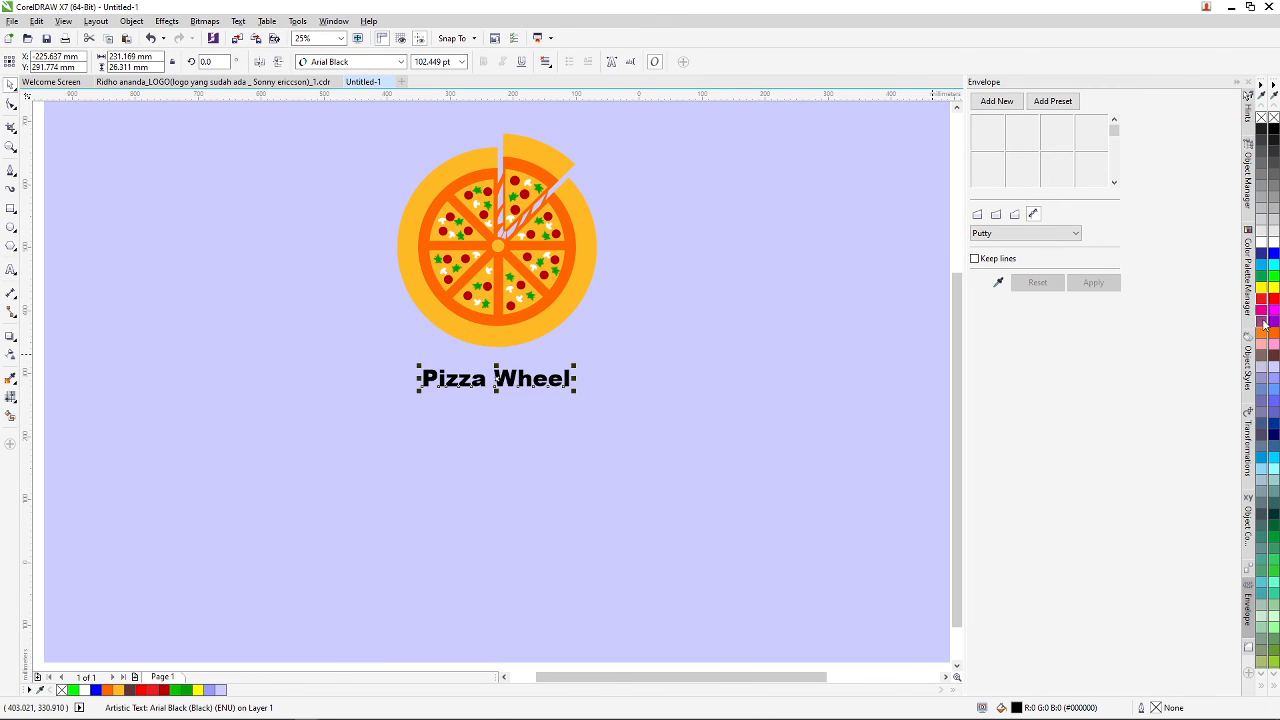
left_click(1267, 237)
scroll(684, 305, "down", 1)
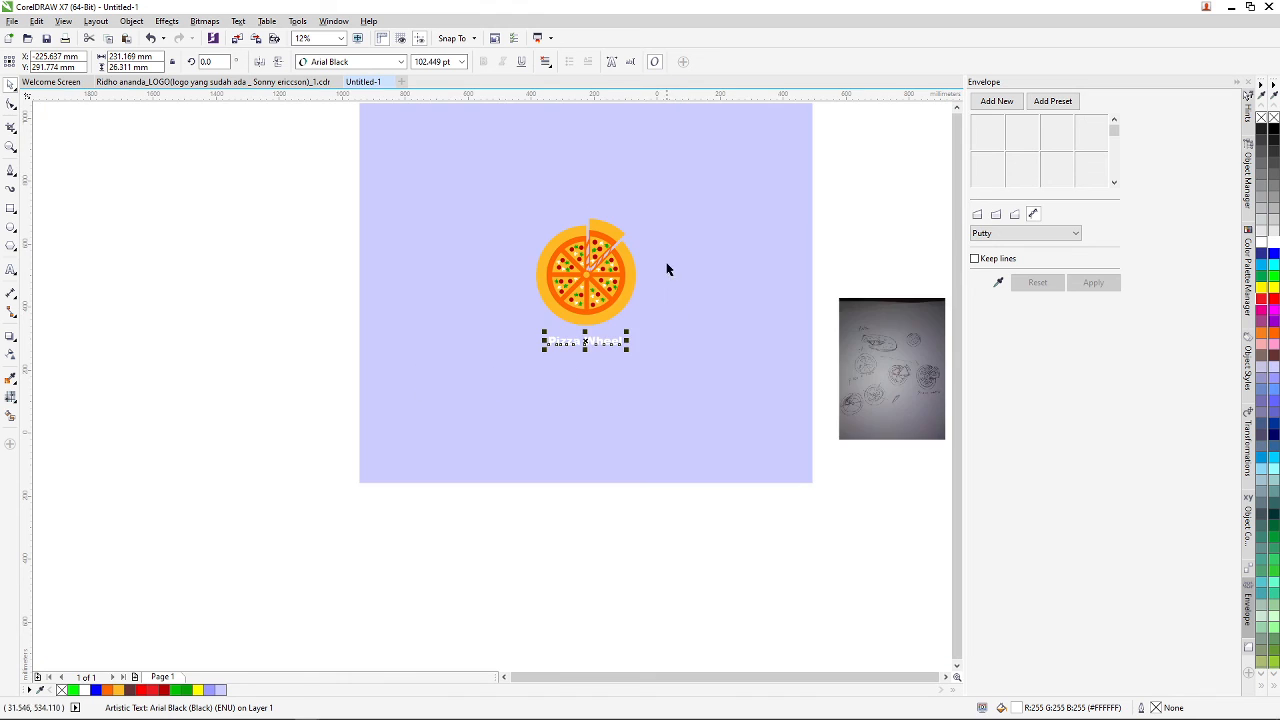
- Move the white text closer to the pizza's lower edge, to a Y position of about 305 mm
scroll(584, 252, "up", 2)
scroll(566, 288, "down", 2)
scroll(574, 234, "up", 1)
scroll(574, 245, "up", 1)
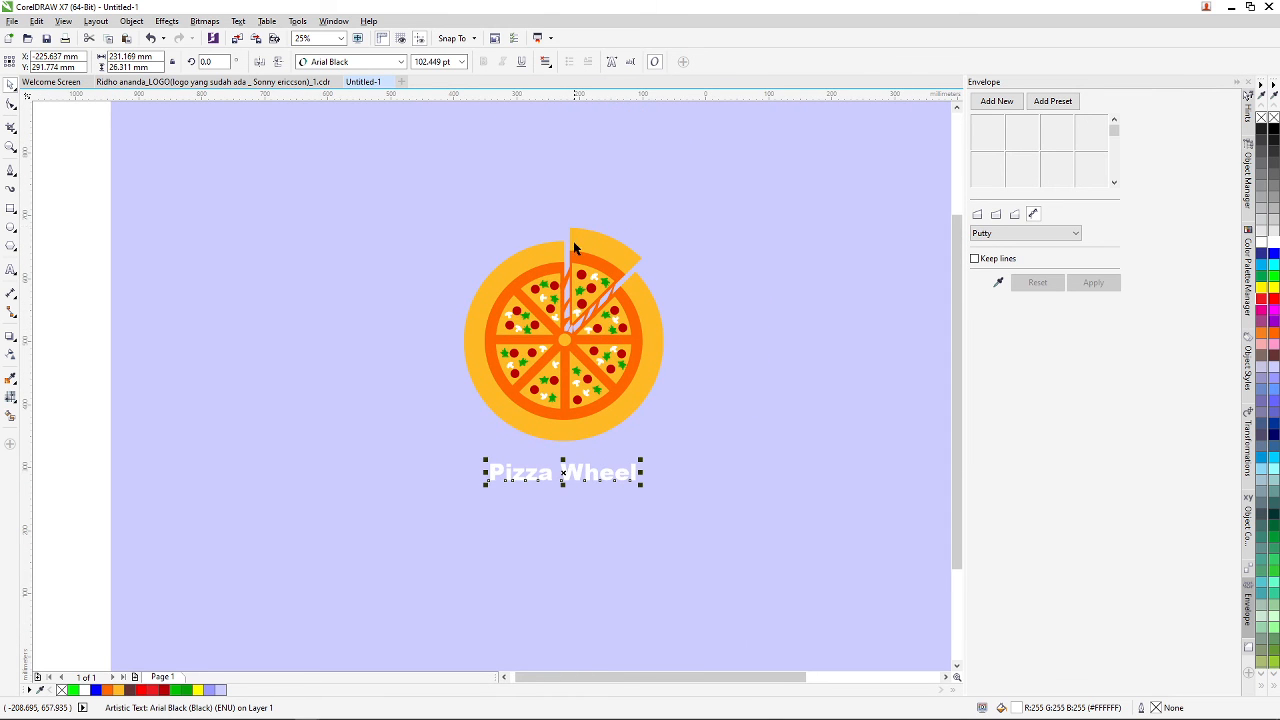
left_click_drag(960, 358, 953, 382)
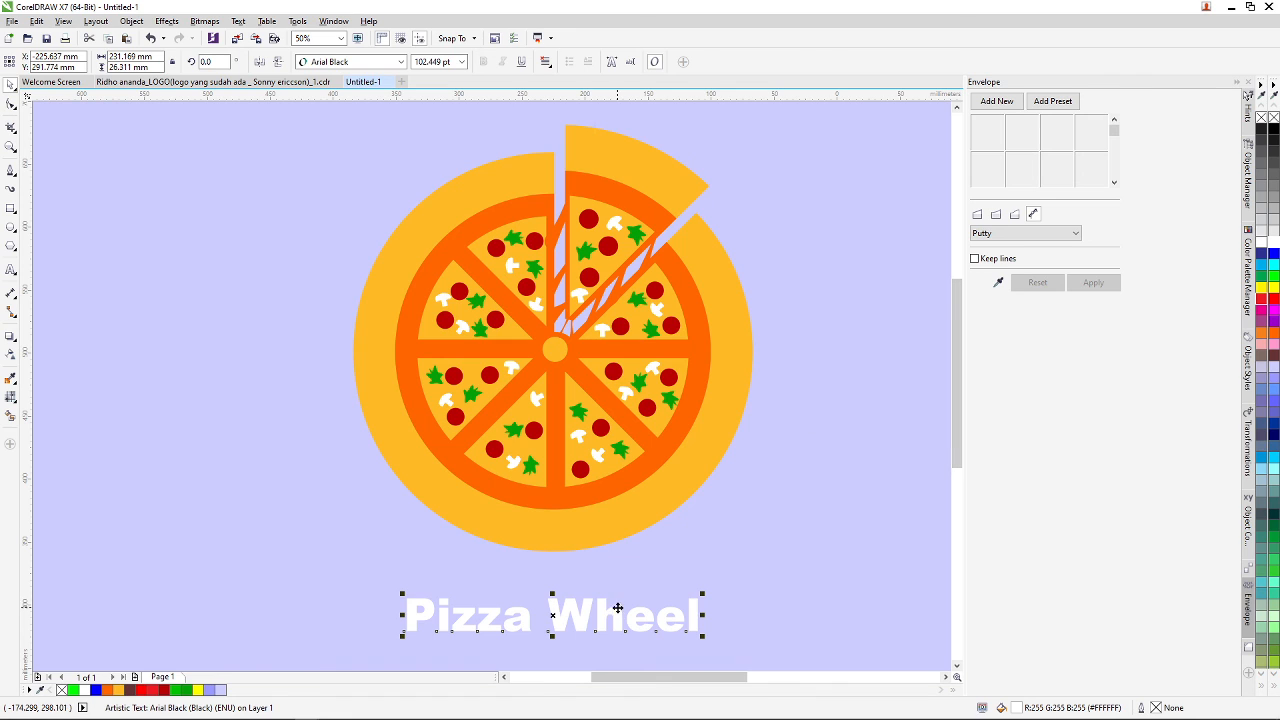
mouse_move(617, 614)
left_mouse_down()
mouse_move(633, 602)
mouse_move(615, 597)
left_mouse_up()
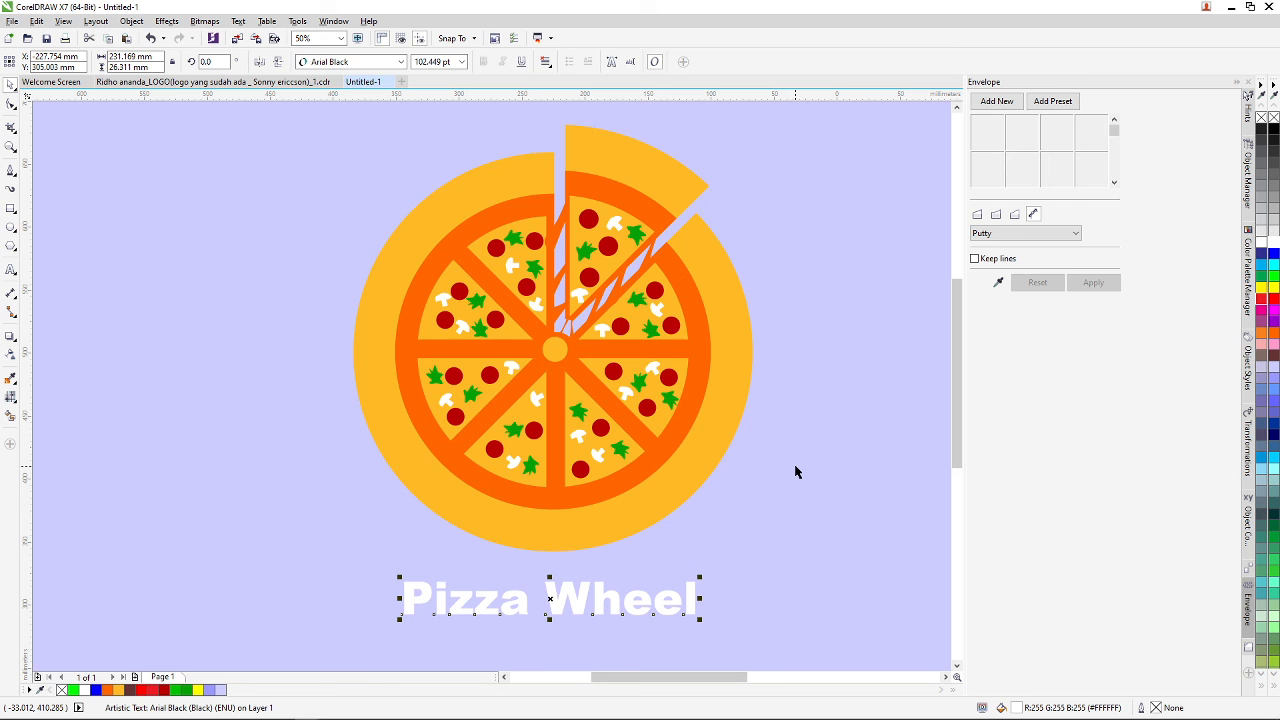
- Examine the whole logo on its background, compare it with the hand-drawn sketch, and check the pizza and name up close
scroll(786, 469, "down", 8)
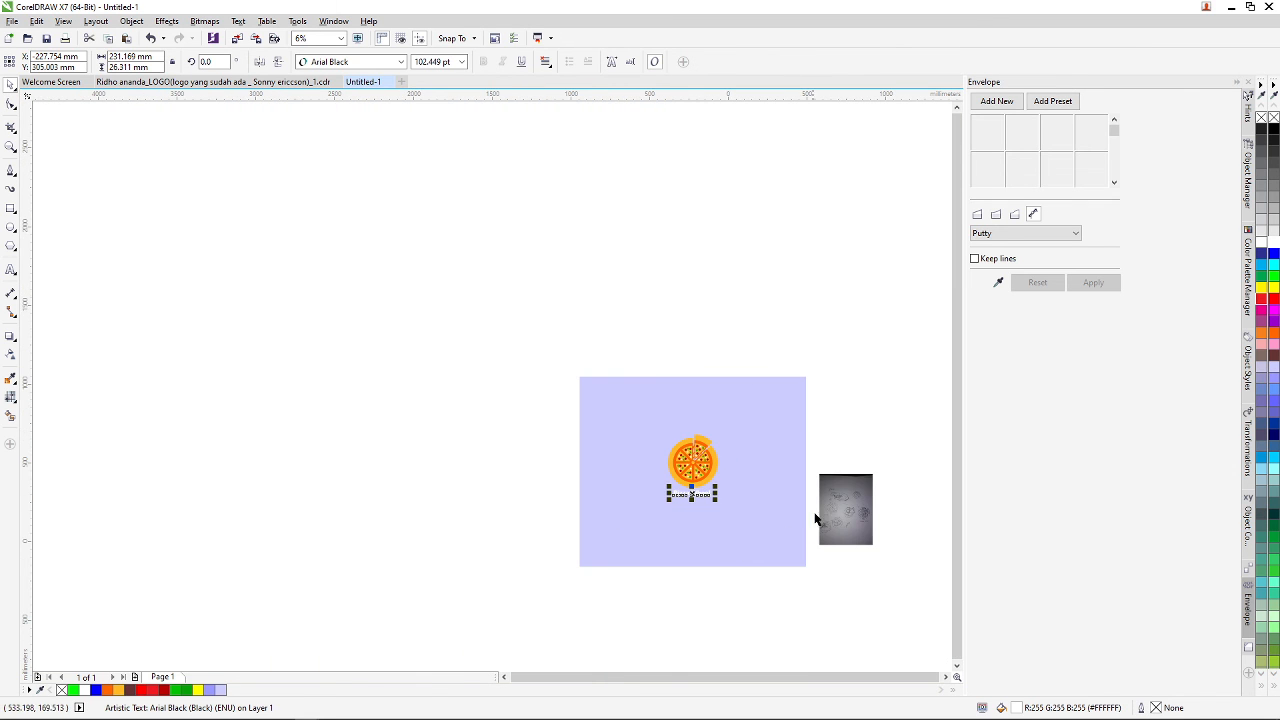
scroll(880, 528, "up", 6)
scroll(881, 516, "down", 4)
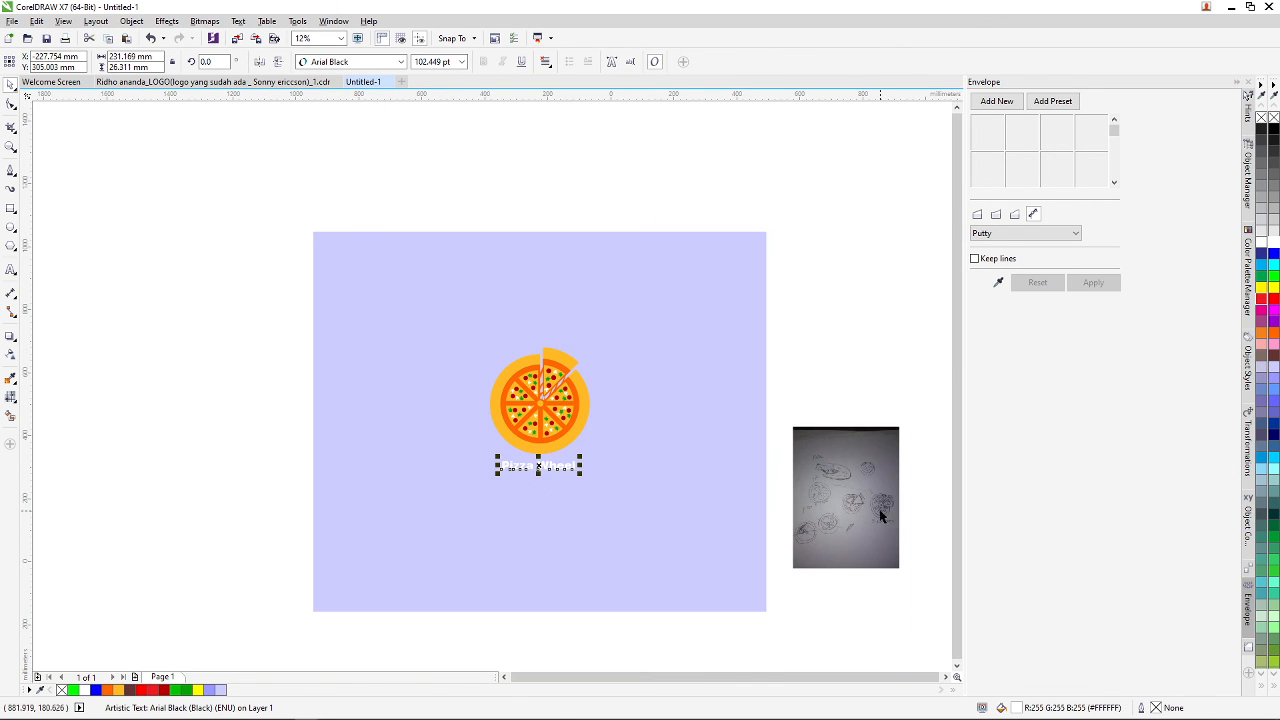
scroll(603, 437, "up", 3)
scroll(603, 437, "down", 3)
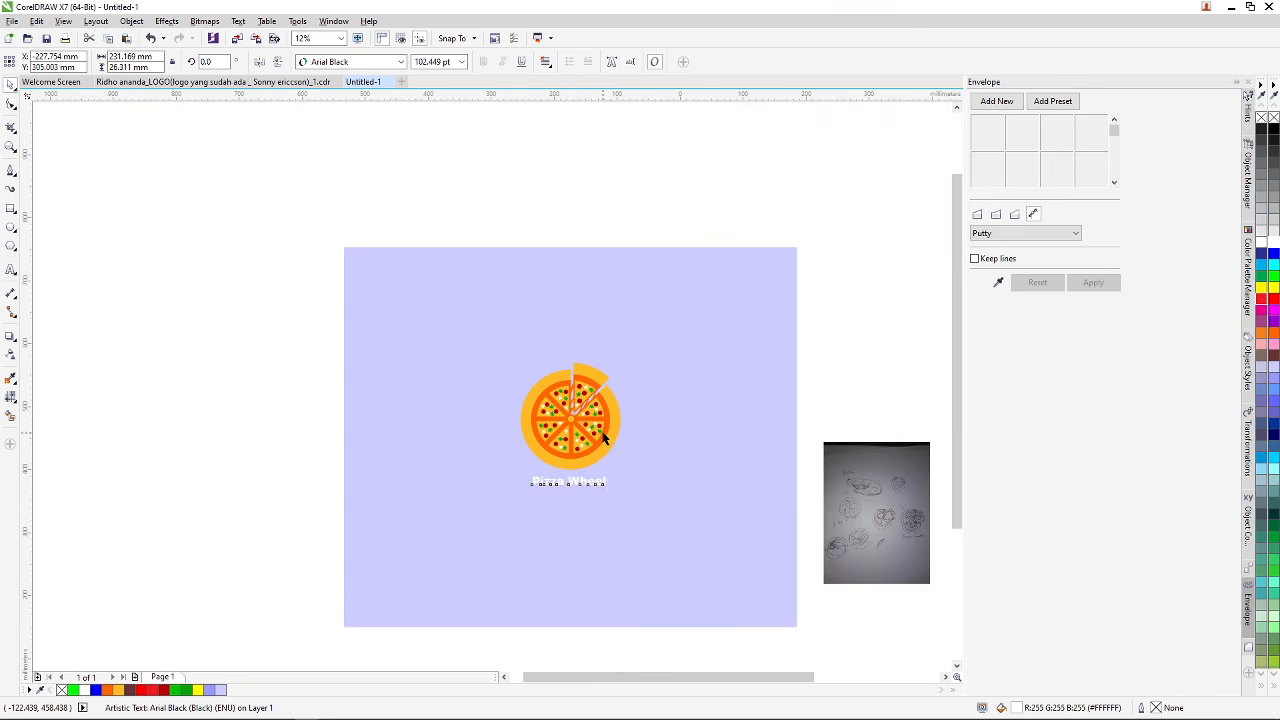
scroll(603, 437, "up", 3)
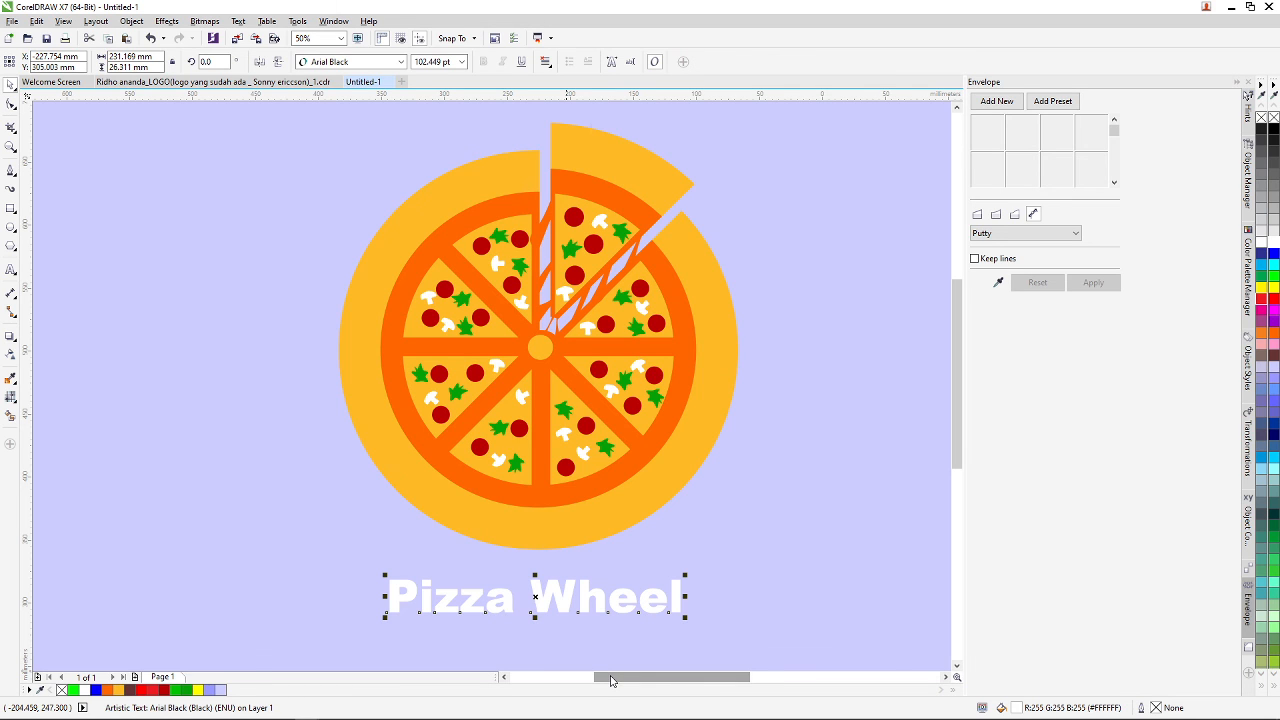
left_click_drag(611, 680, 616, 680)
left_click(674, 601)
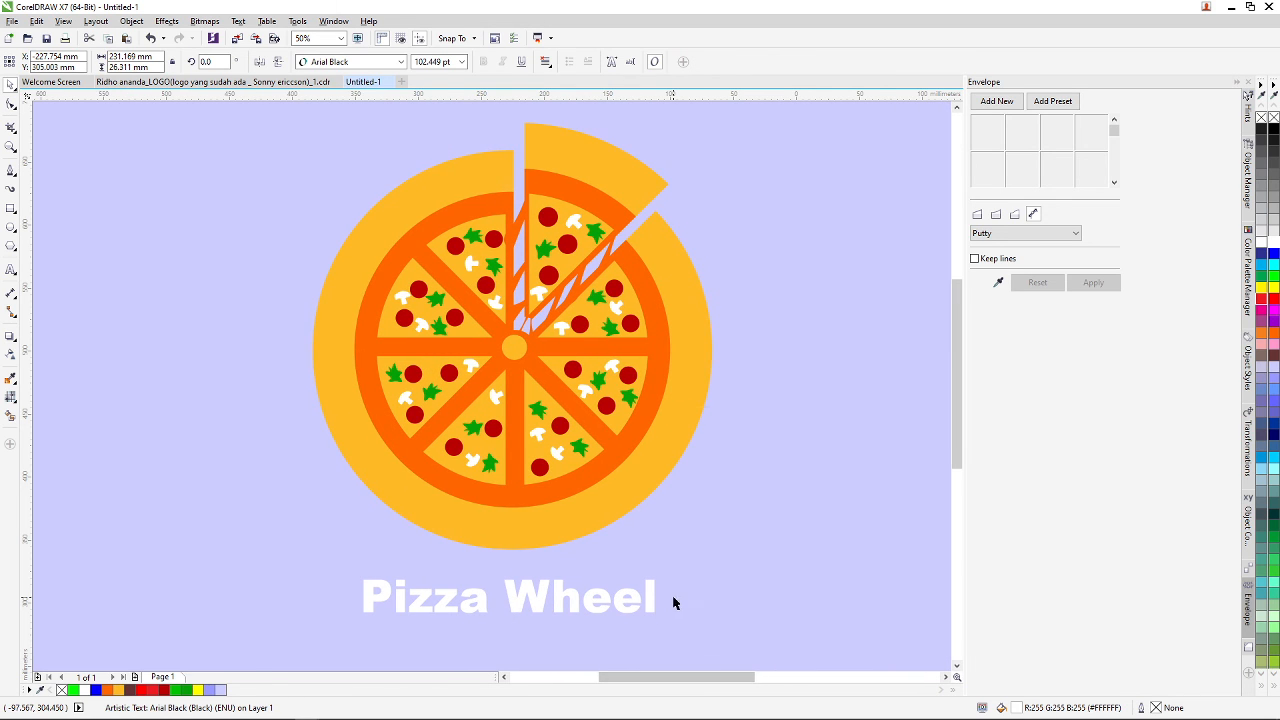
left_click(594, 508)
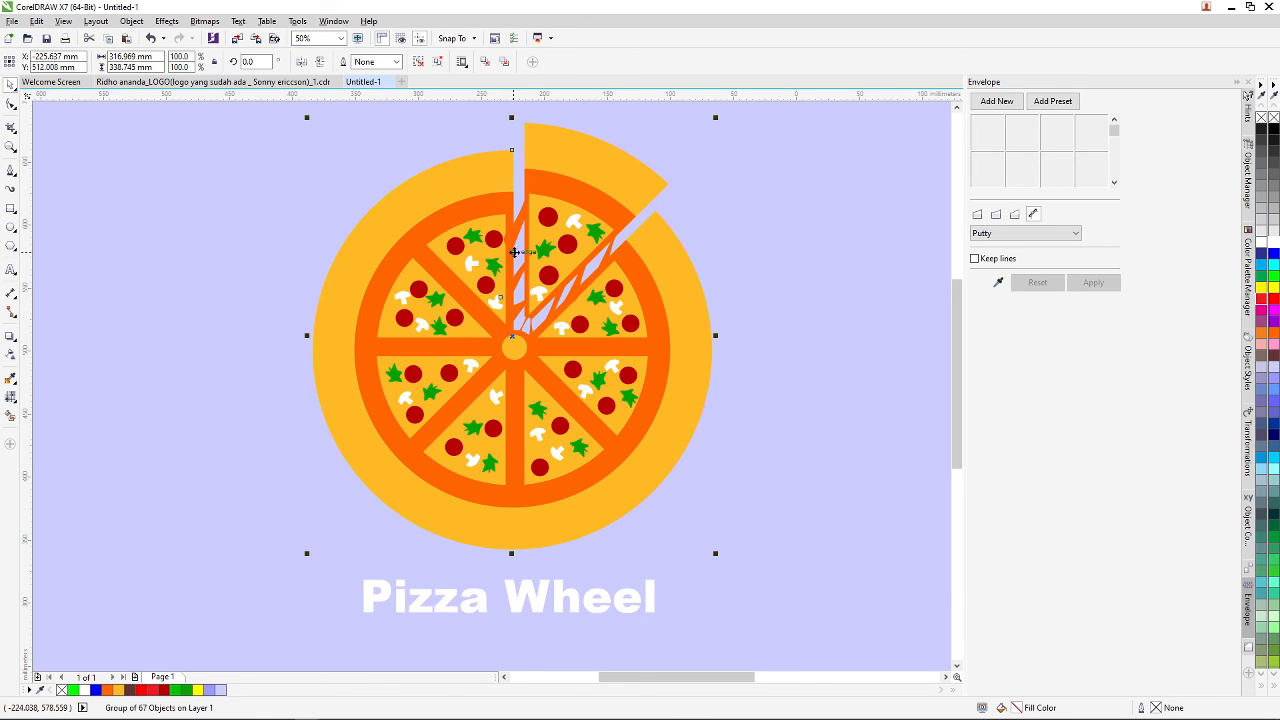
scroll(514, 252, "down", 1)
scroll(531, 269, "up", 1)
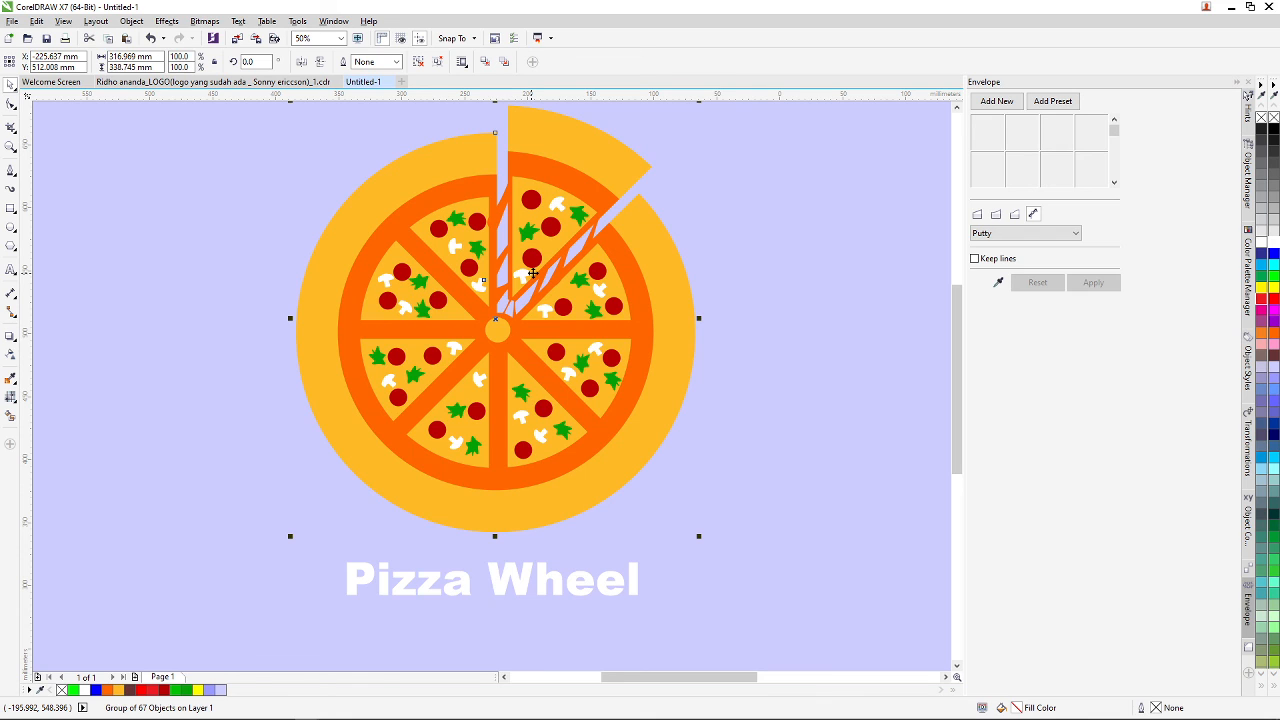
scroll(533, 273, "down", 1)
scroll(558, 226, "up", 1)
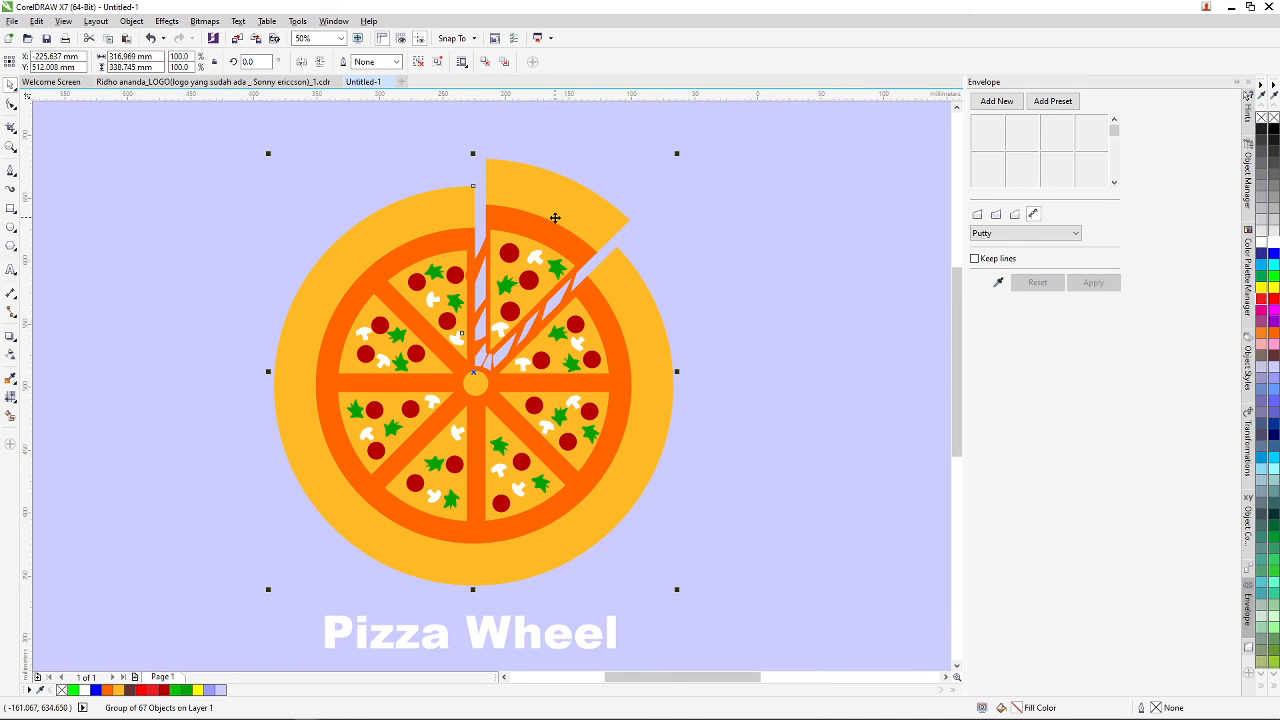